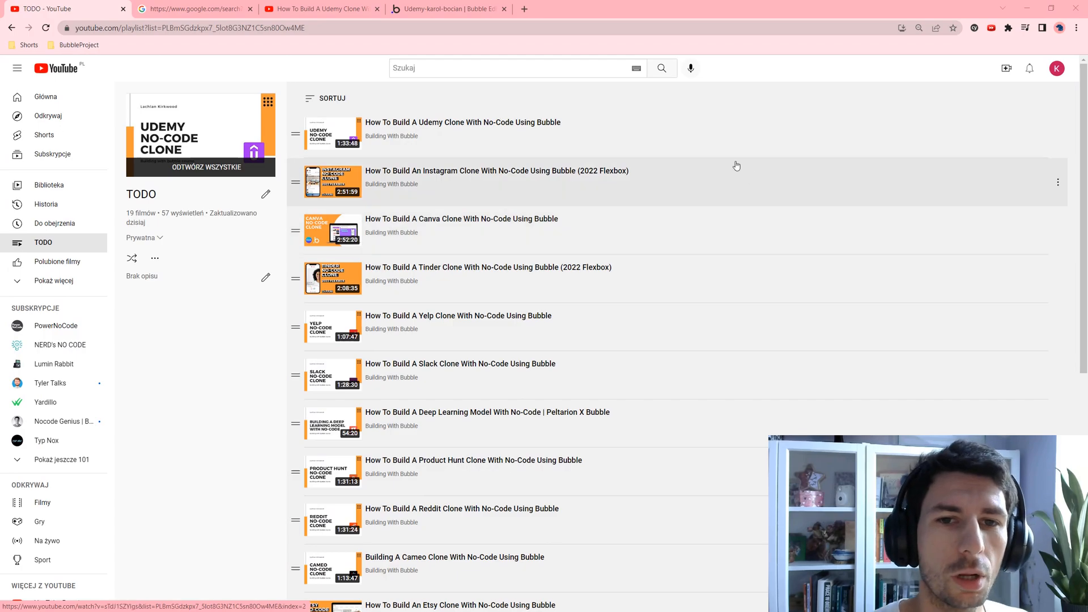
Step: Review the Udemy clone tutorial's chapter timeline on YouTube, then return to the Bubble editor
{"action": "left_click", "coordinate": [242, 4]}
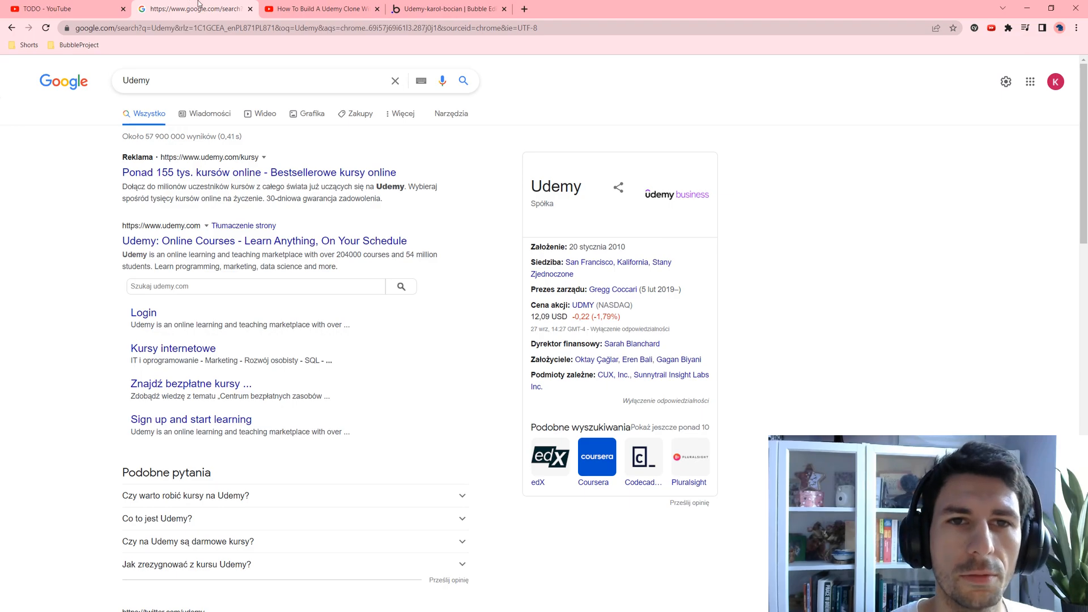
{"action": "left_click", "coordinate": [289, 8]}
{"action": "scroll", "coordinate": [169, 313], "scroll_direction": "down", "scroll_amount": 8}
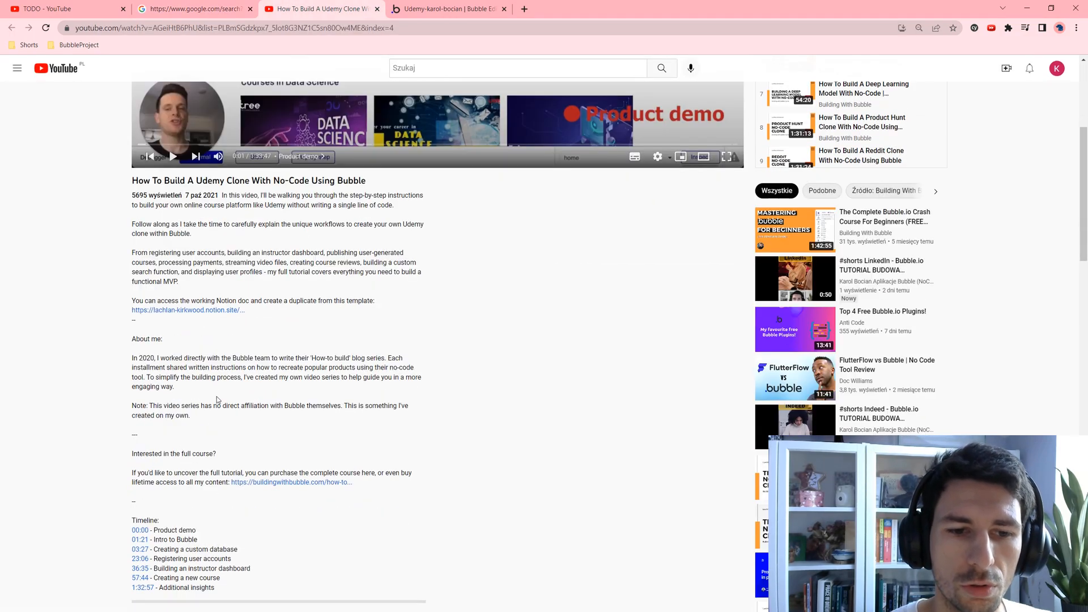
{"action": "left_click_drag", "start_coordinate": [153, 333], "coordinate": [209, 358]}
{"action": "left_click", "coordinate": [191, 346]}
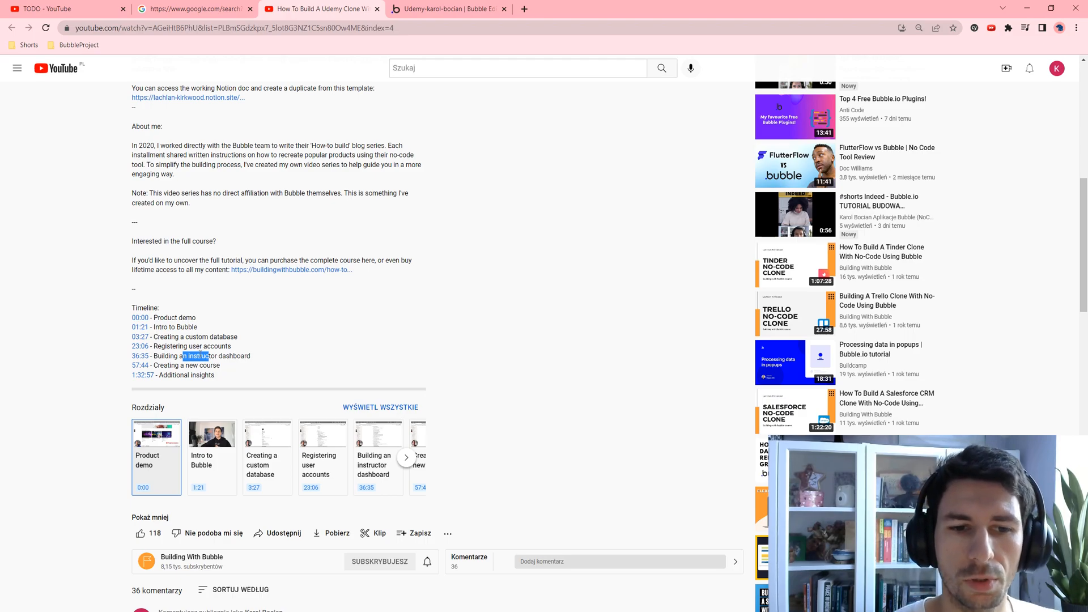
{"action": "left_click", "coordinate": [222, 371]}
{"action": "scroll", "coordinate": [219, 362], "scroll_direction": "up", "scroll_amount": 8}
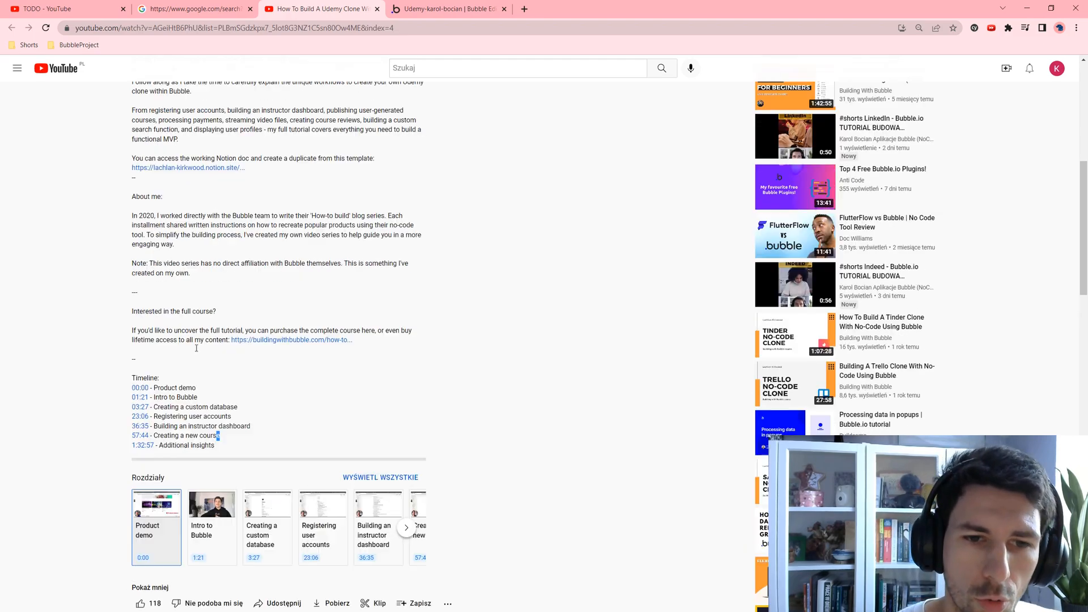
{"action": "left_click", "coordinate": [408, 7]}
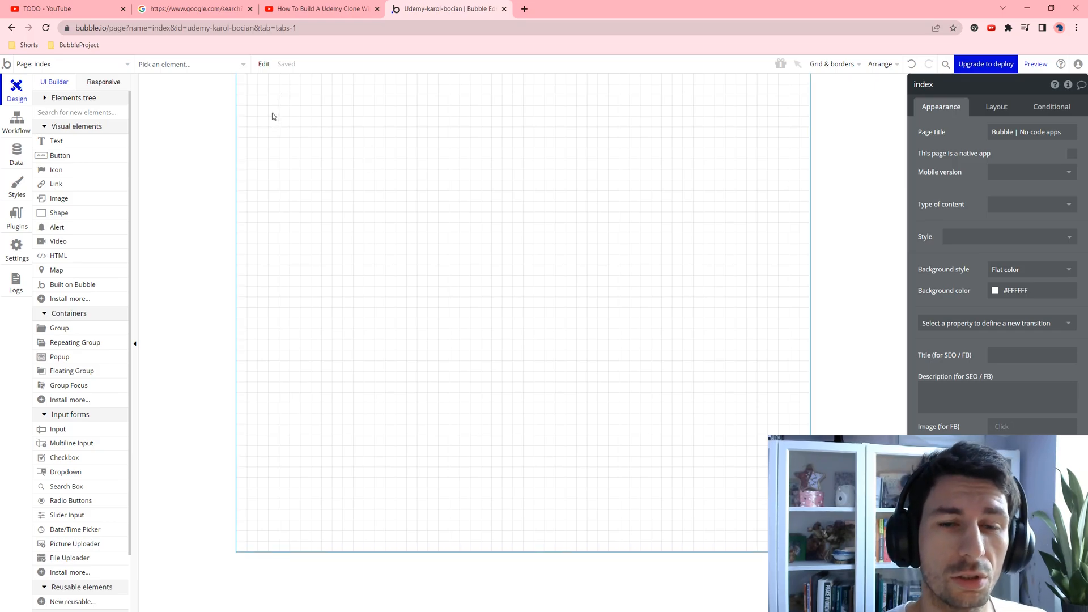
Step: Open the Data section to list the User type's built-in fields
{"action": "left_click", "coordinate": [25, 161]}
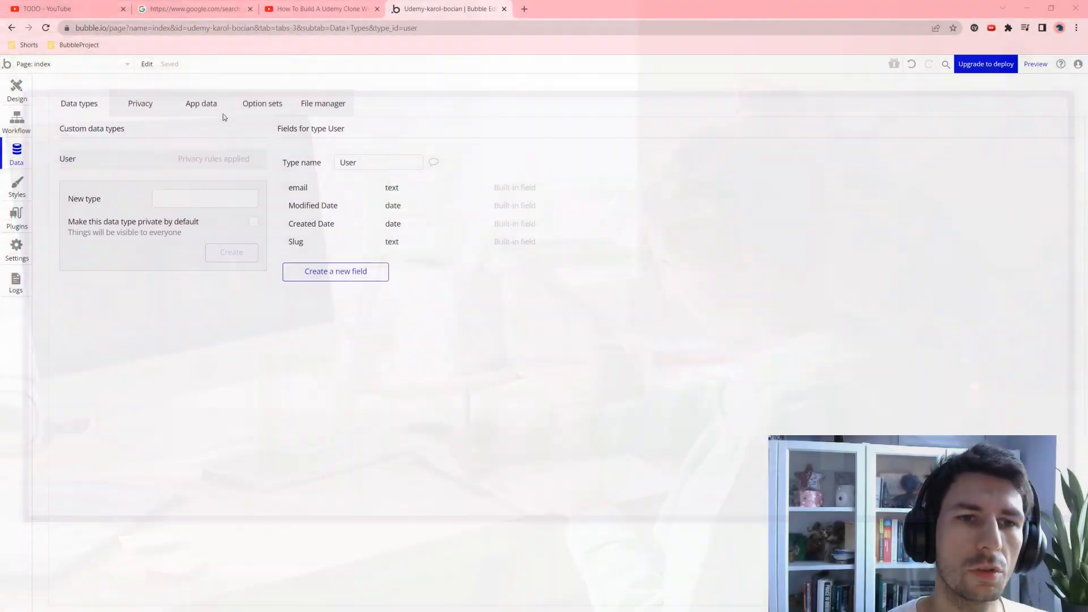
Step: Delete the User type's own-data privacy rule so User is publicly visible
{"action": "left_click", "coordinate": [161, 104]}
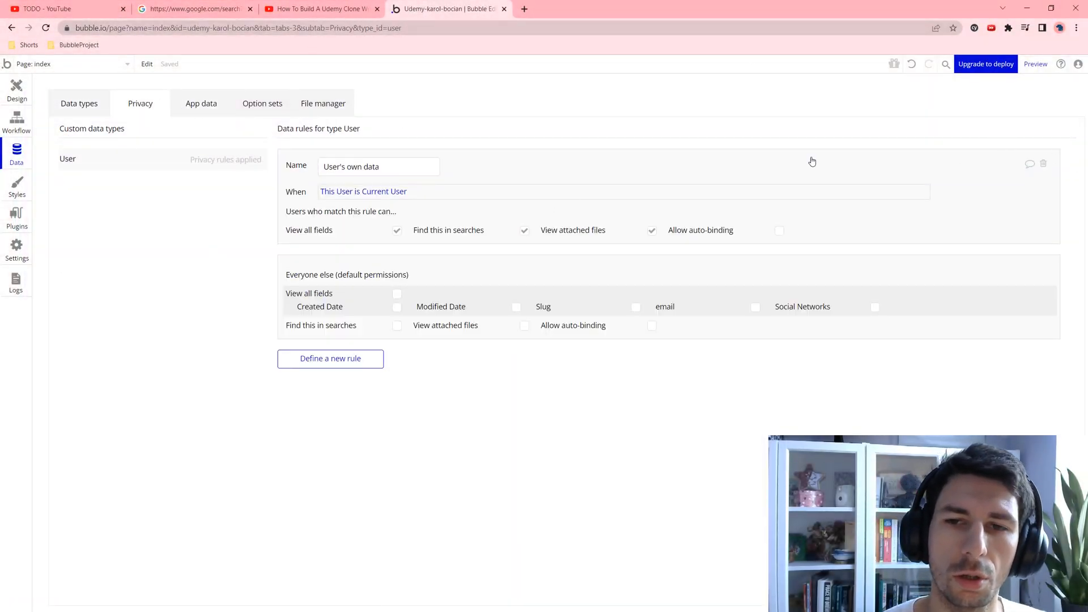
{"action": "left_click", "coordinate": [1044, 164]}
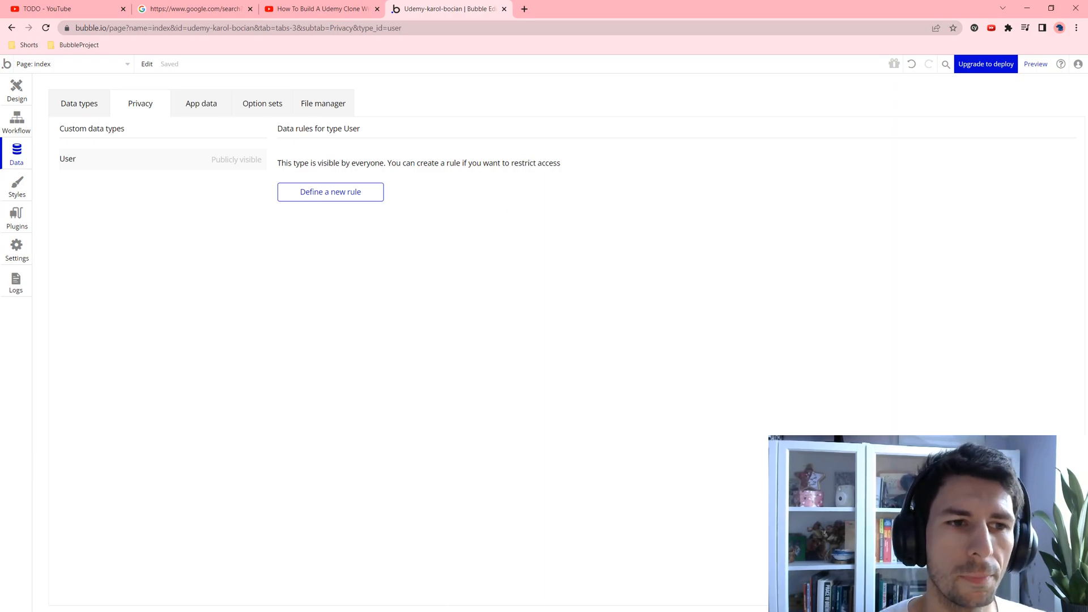
{"action": "key", "text": "alt+Tab"}
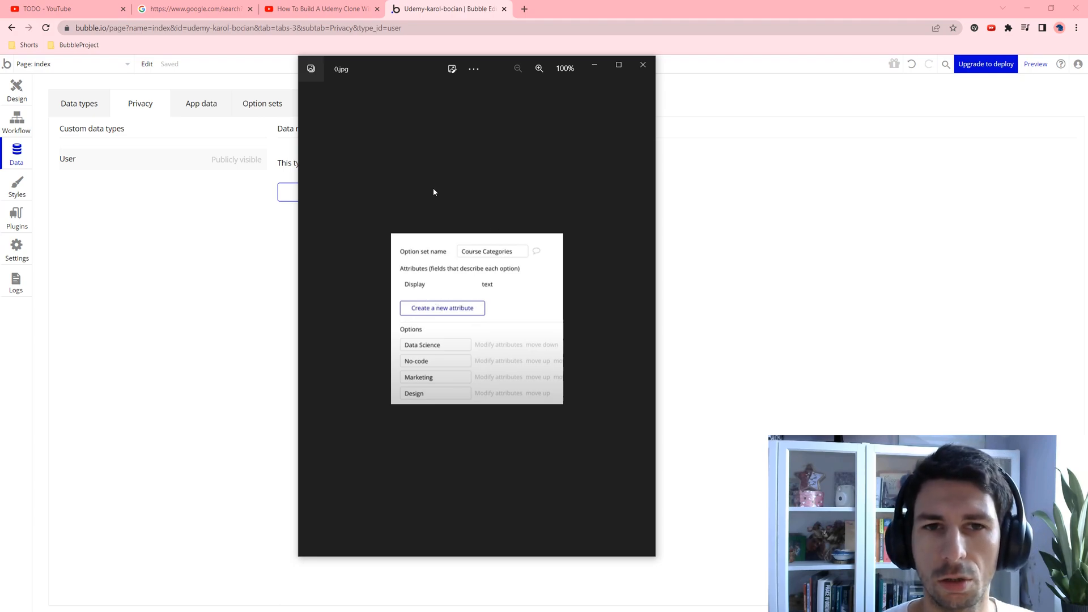
Step: Page through the User, Course, Course-Module, Module-File and Review reference screenshots, then close Photos
{"action": "key", "text": "Right"}
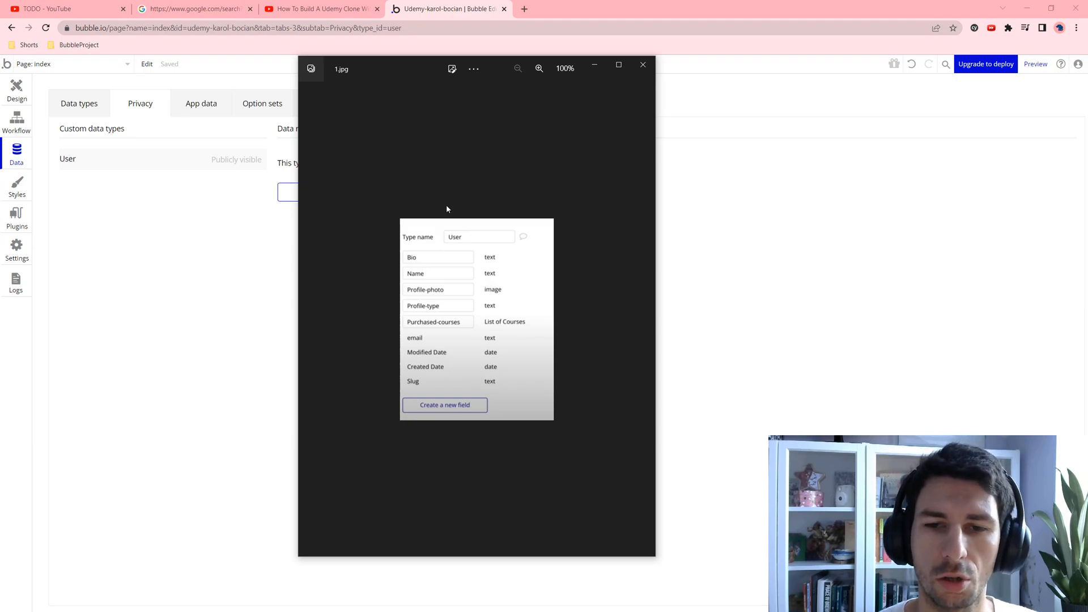
{"action": "key", "text": "Right"}
{"action": "key", "text": "Right"}
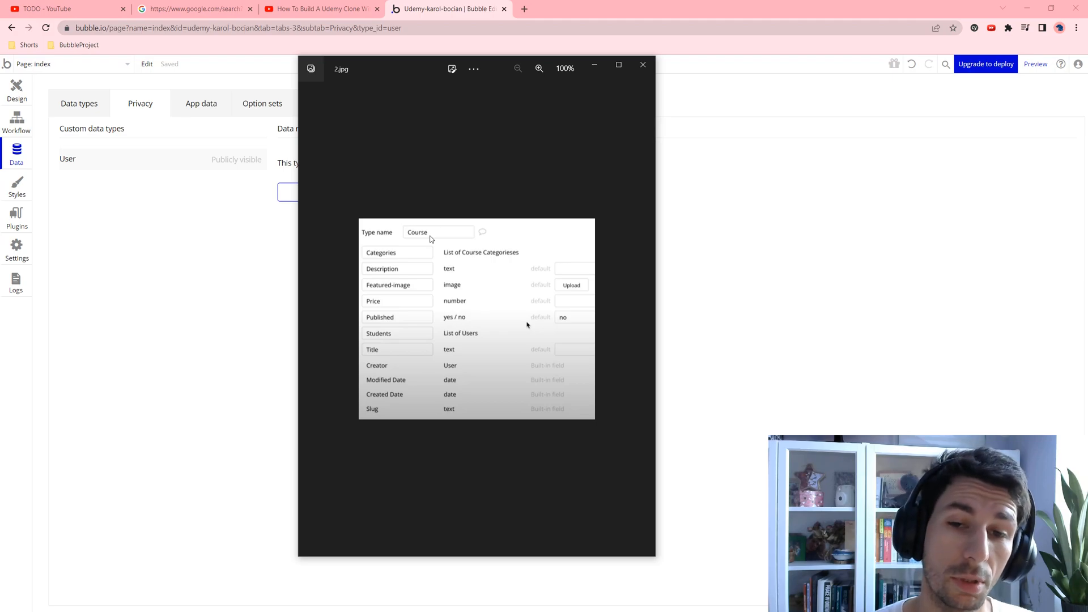
{"action": "key", "text": "Right"}
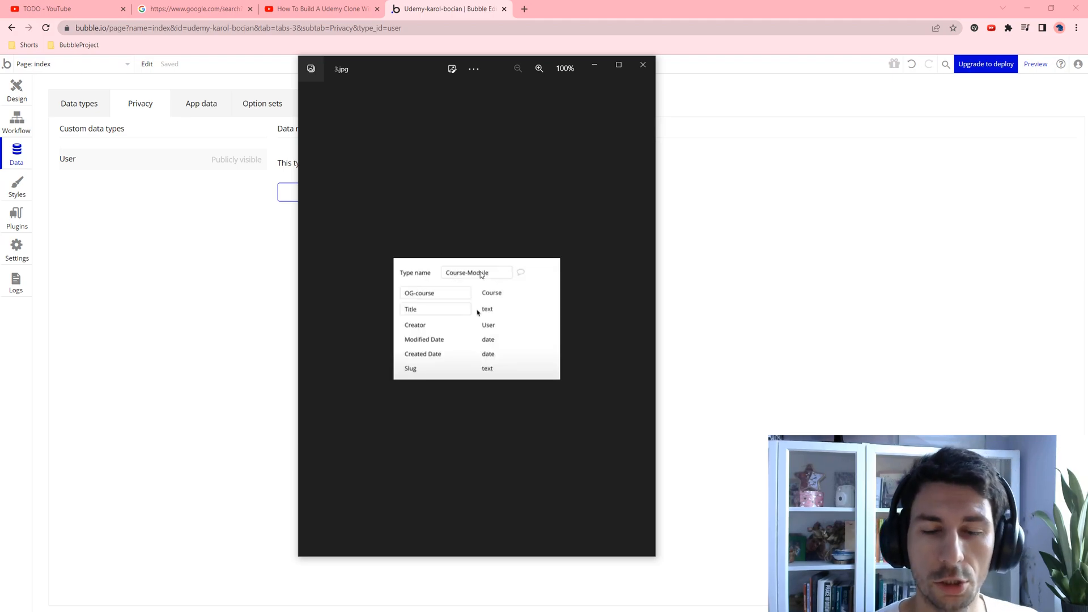
{"action": "key", "text": "Right"}
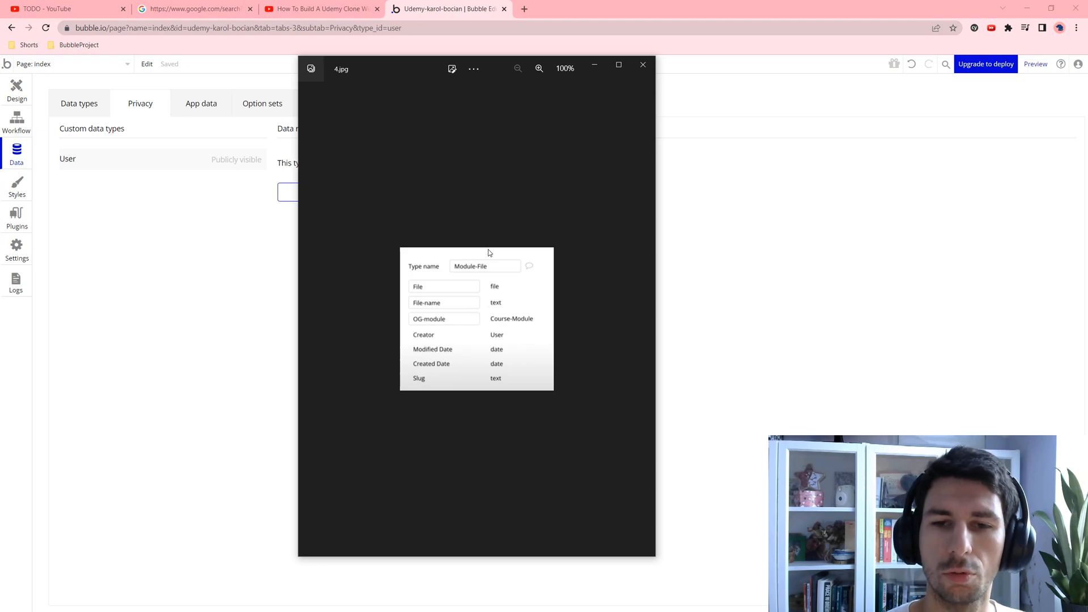
{"action": "key", "text": "Right"}
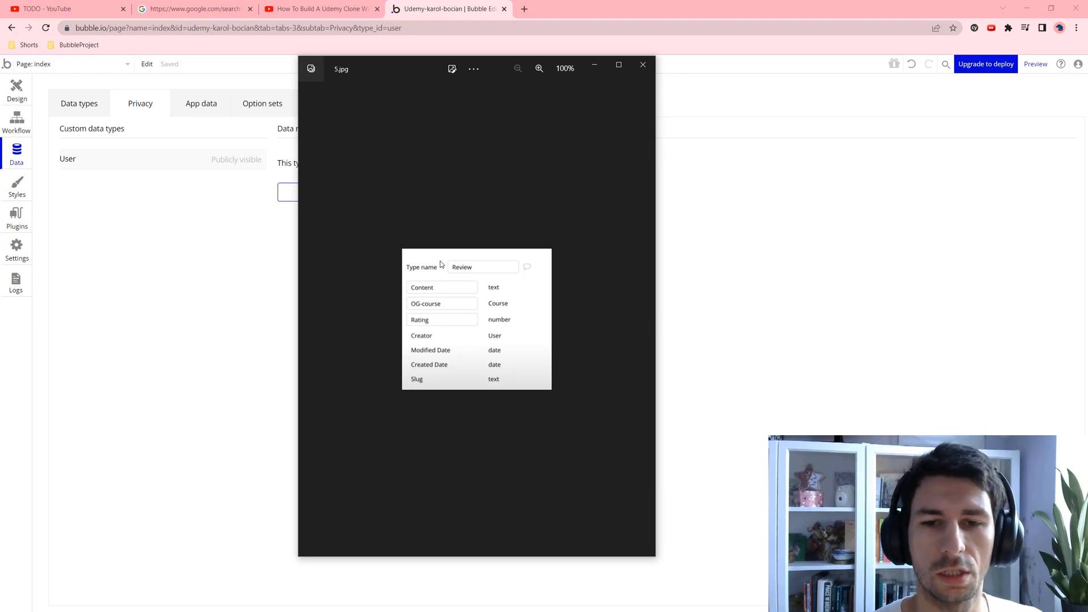
{"action": "key", "text": "alt+F4"}
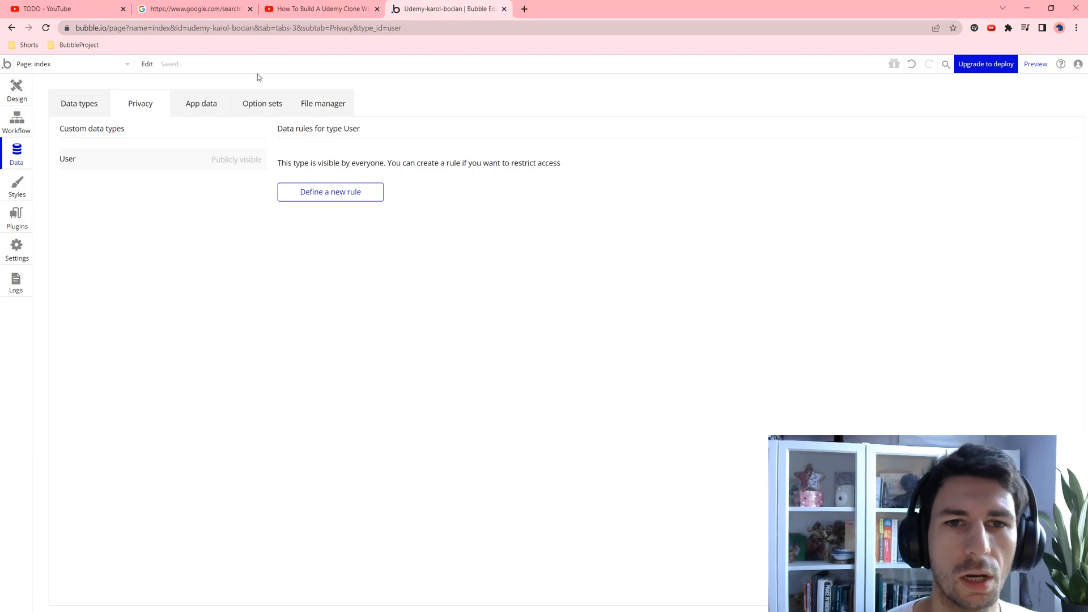
Step: Create a new option set named CourseCategories
{"action": "left_click", "coordinate": [249, 106]}
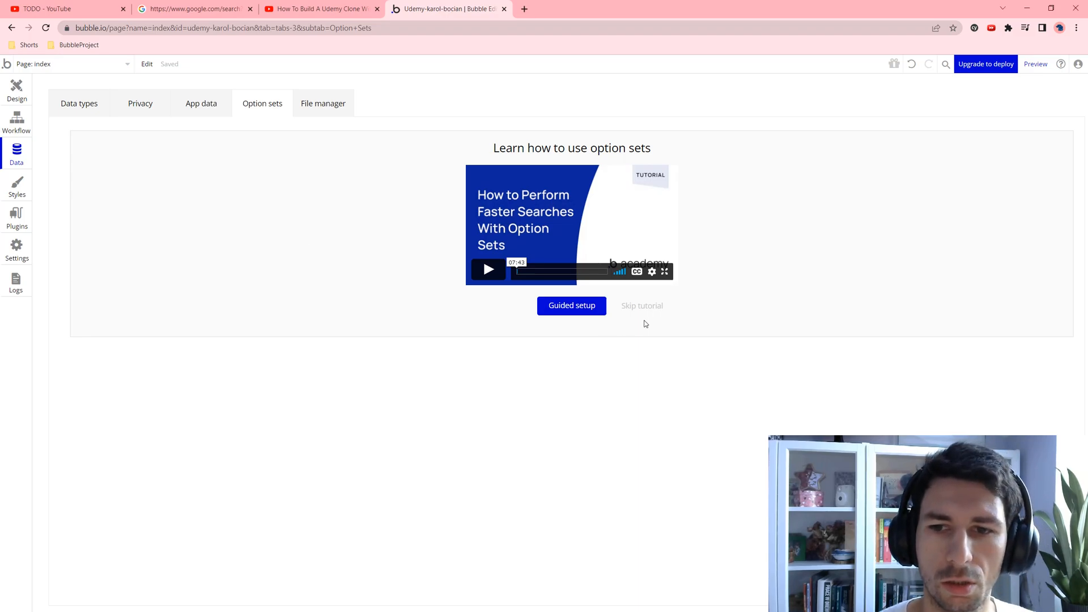
{"action": "left_click", "coordinate": [645, 307]}
{"action": "left_click", "coordinate": [161, 170]}
{"action": "type", "text": "CourseCateg"}
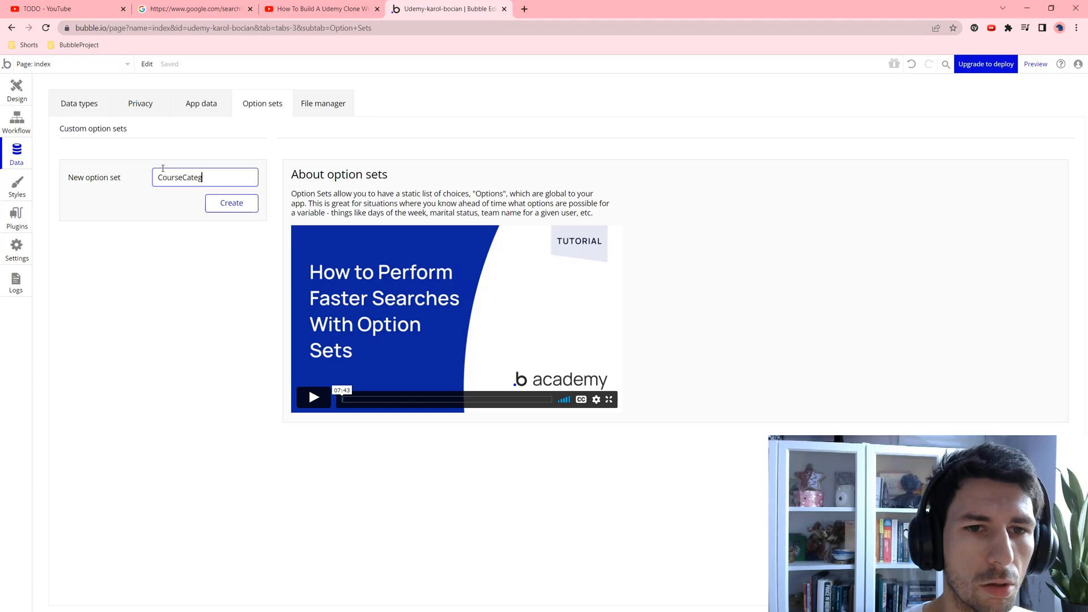
{"action": "type", "text": "iers"}
{"action": "key", "text": "BackSpace"}
{"action": "key", "text": "BackSpace"}
{"action": "key", "text": "BackSpace"}
{"action": "key", "text": "BackSpace"}
{"action": "type", "text": "iories"}
{"action": "key", "text": "Return"}
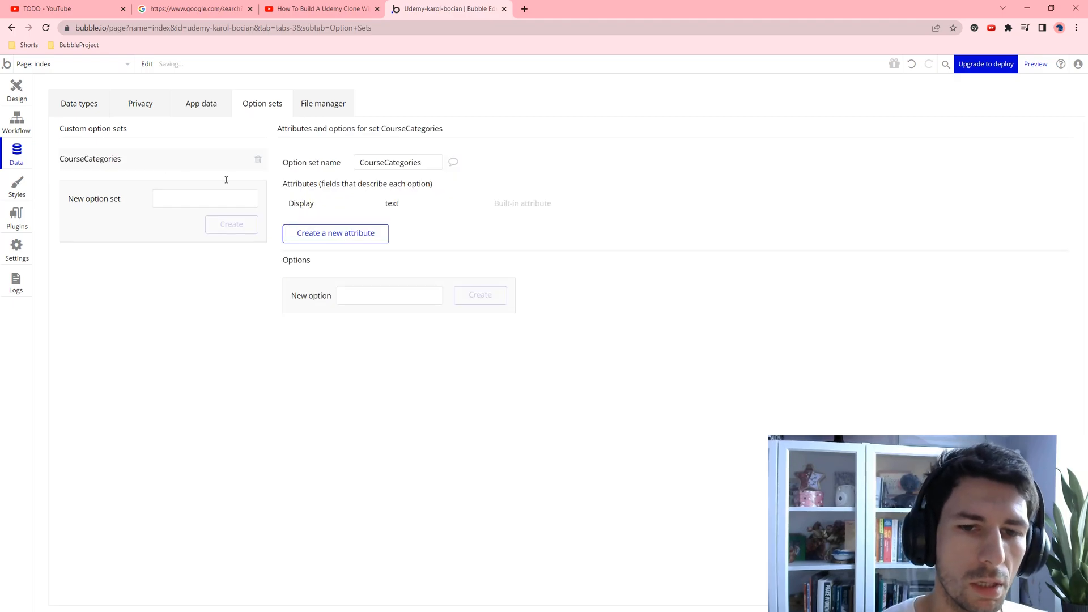
Step: Add the options Data Science, No-code, Marketing and Design to CourseCategories
{"action": "left_click", "coordinate": [363, 303]}
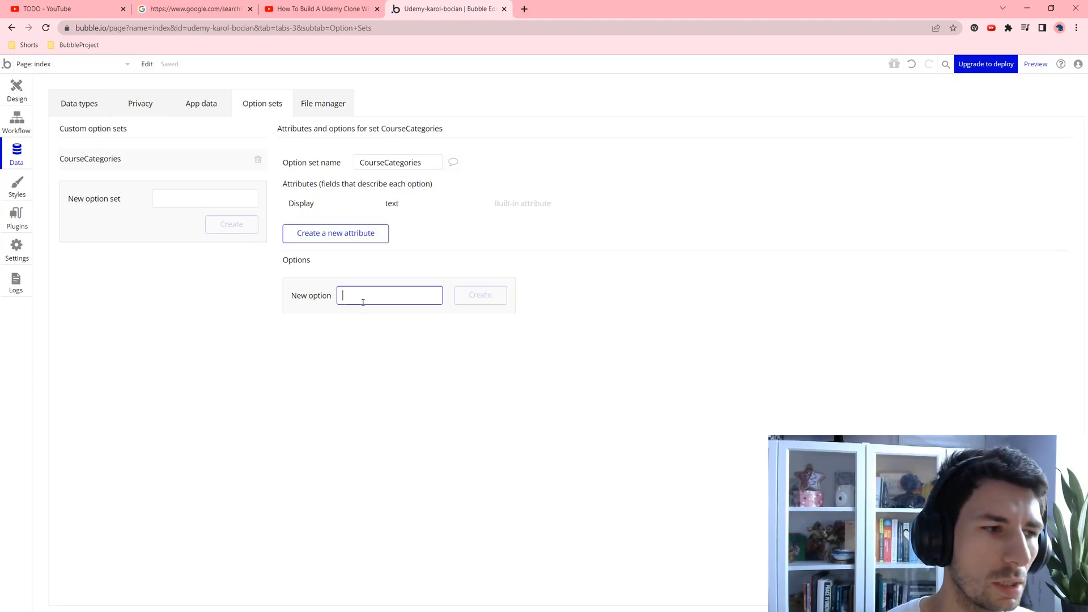
{"action": "type", "text": "Data Science"}
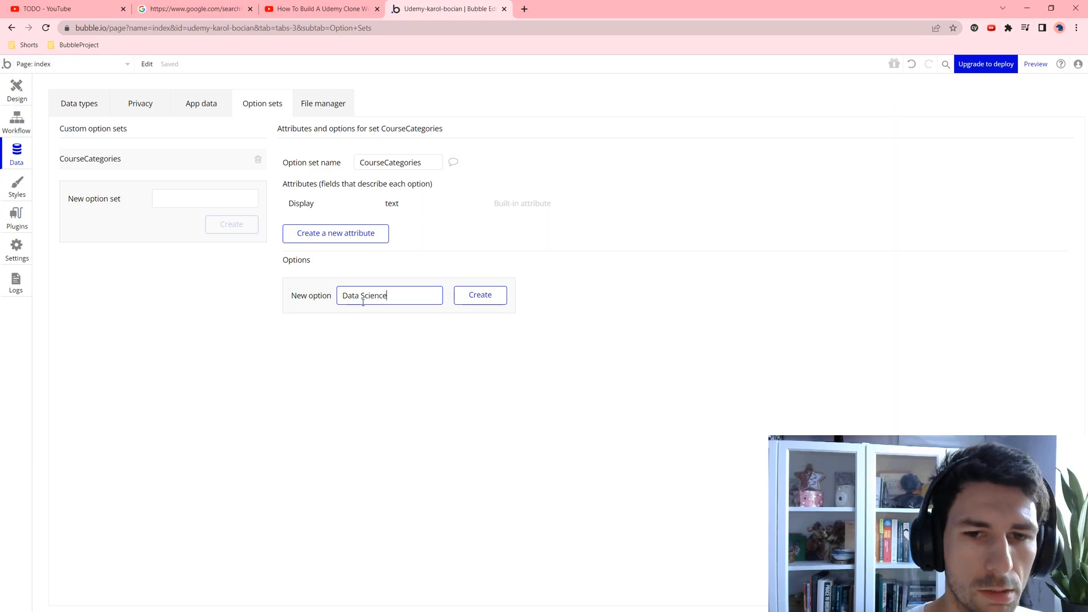
{"action": "key", "text": "Return"}
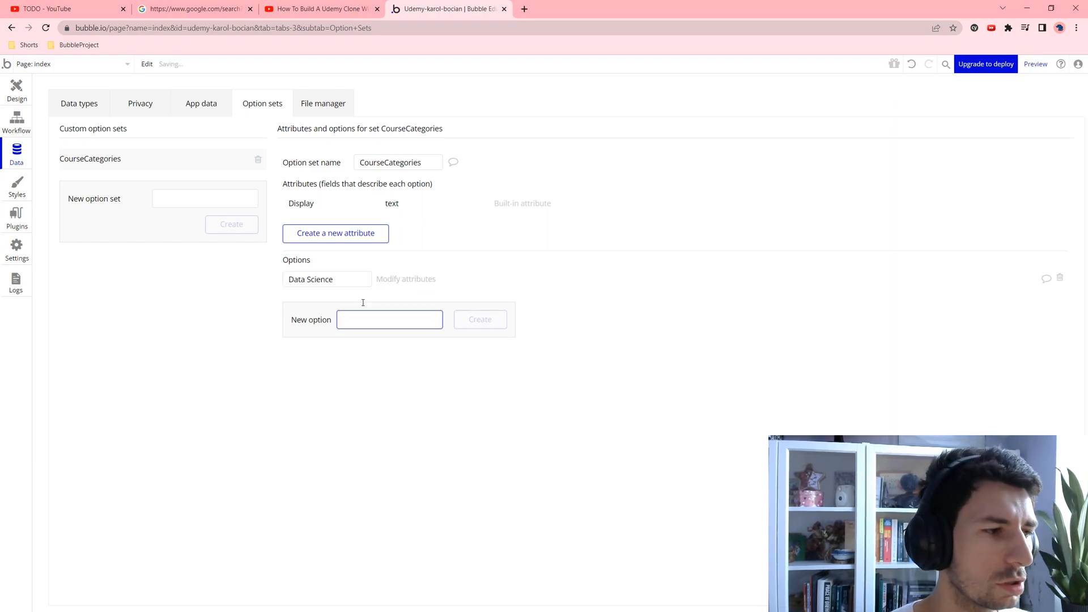
{"action": "type", "text": "No-code"}
{"action": "key", "text": "Return"}
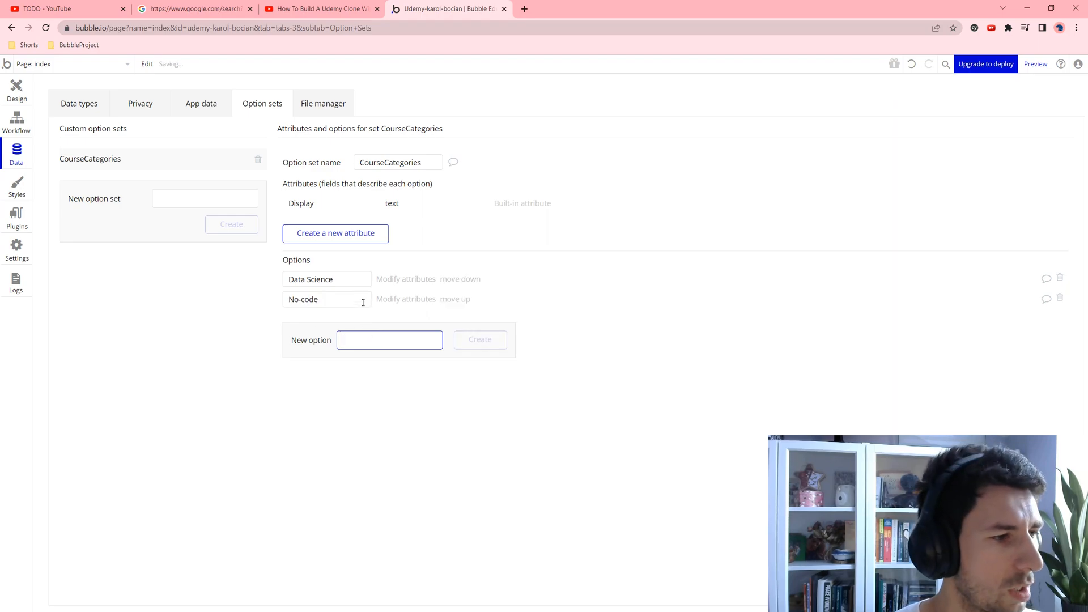
{"action": "type", "text": "Marketing"}
{"action": "key", "text": "Return"}
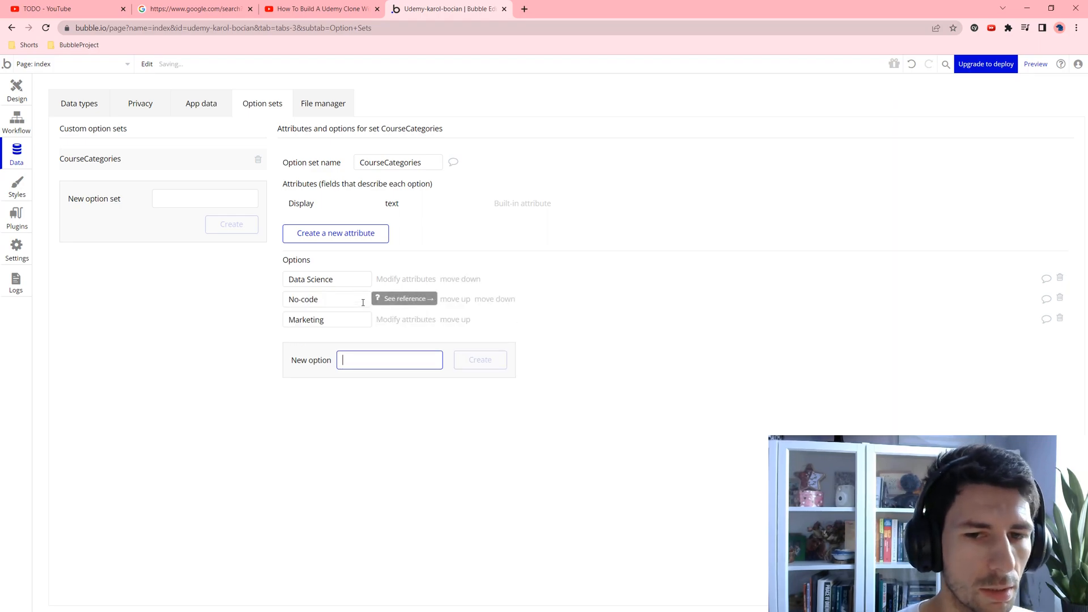
{"action": "type", "text": "Design"}
{"action": "key", "text": "Return"}
{"action": "key", "text": "alt+Tab"}
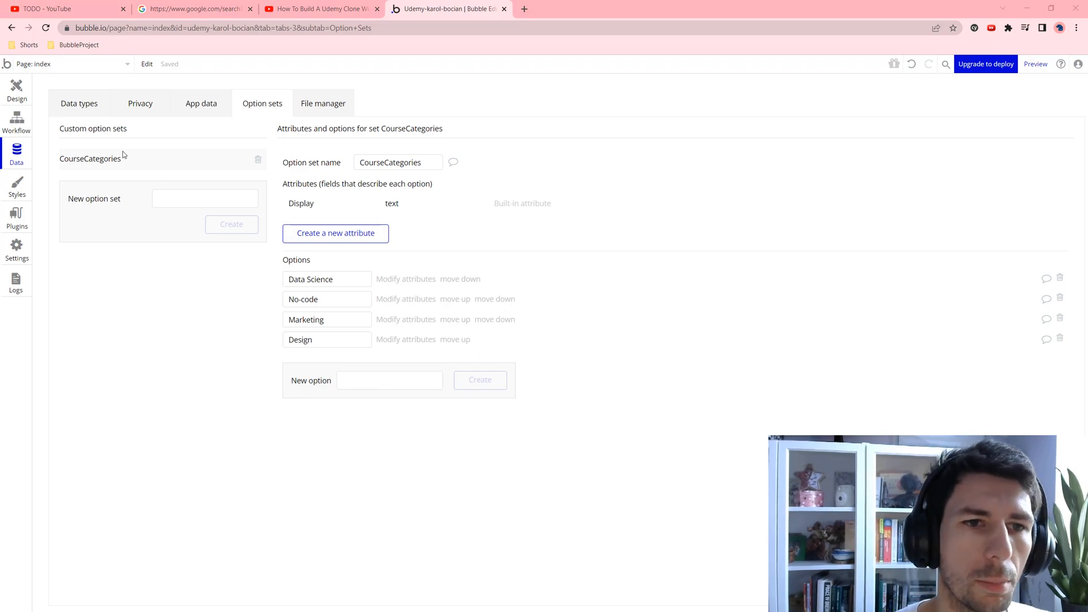
Step: Add new Course and CourseModule data types
{"action": "left_click", "coordinate": [90, 99]}
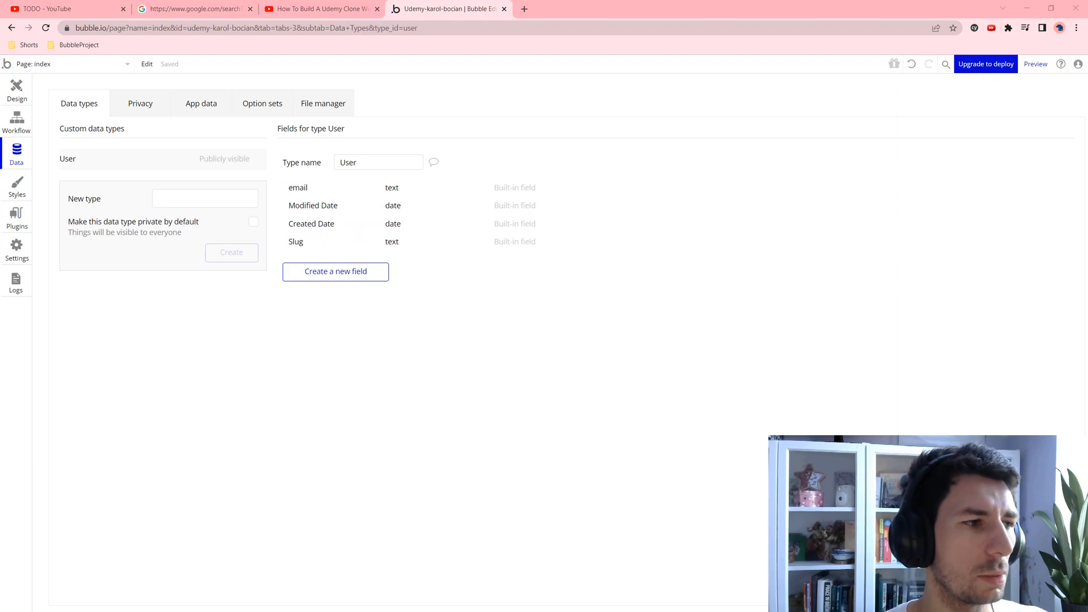
{"action": "left_click", "coordinate": [161, 199]}
{"action": "type", "text": "C"}
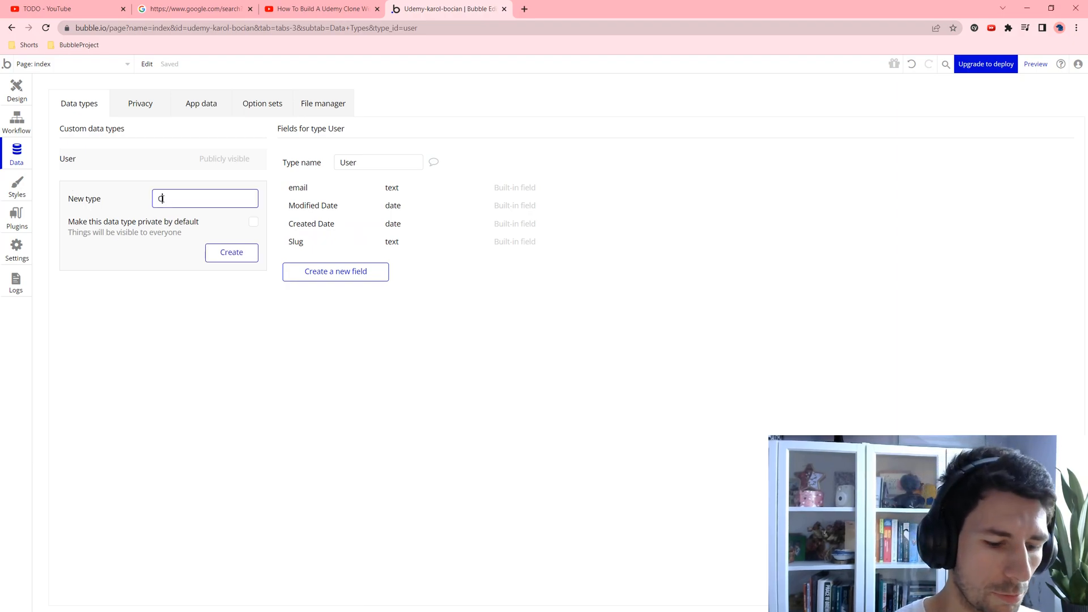
{"action": "type", "text": "ourse"}
{"action": "key", "text": "Return"}
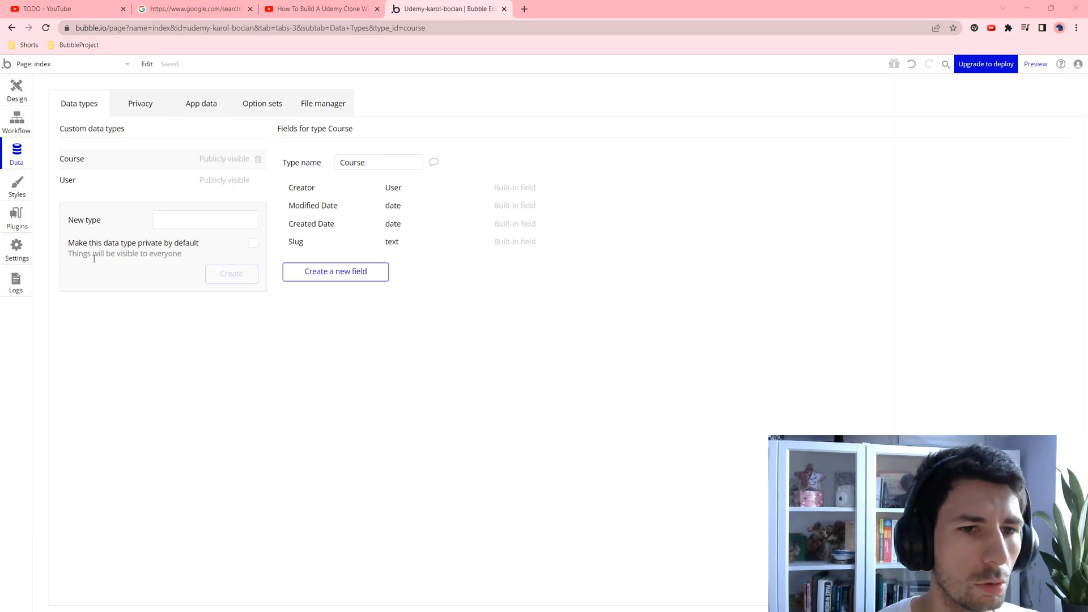
{"action": "left_click", "coordinate": [155, 219]}
{"action": "type", "text": "CourseModule"}
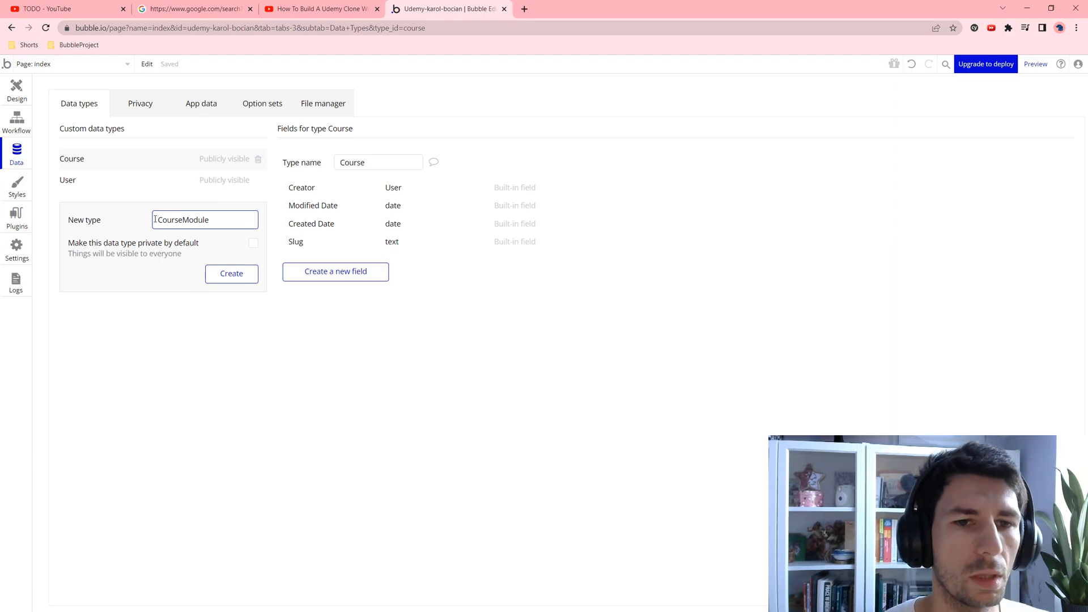
{"action": "key", "text": "Return"}
Step: Add new ModuleFile and Review data types
{"action": "left_click", "coordinate": [168, 234]}
{"action": "type", "text": "ModuleG"}
{"action": "key", "text": "BackSpace"}
{"action": "type", "text": "File"}
{"action": "key", "text": "Return"}
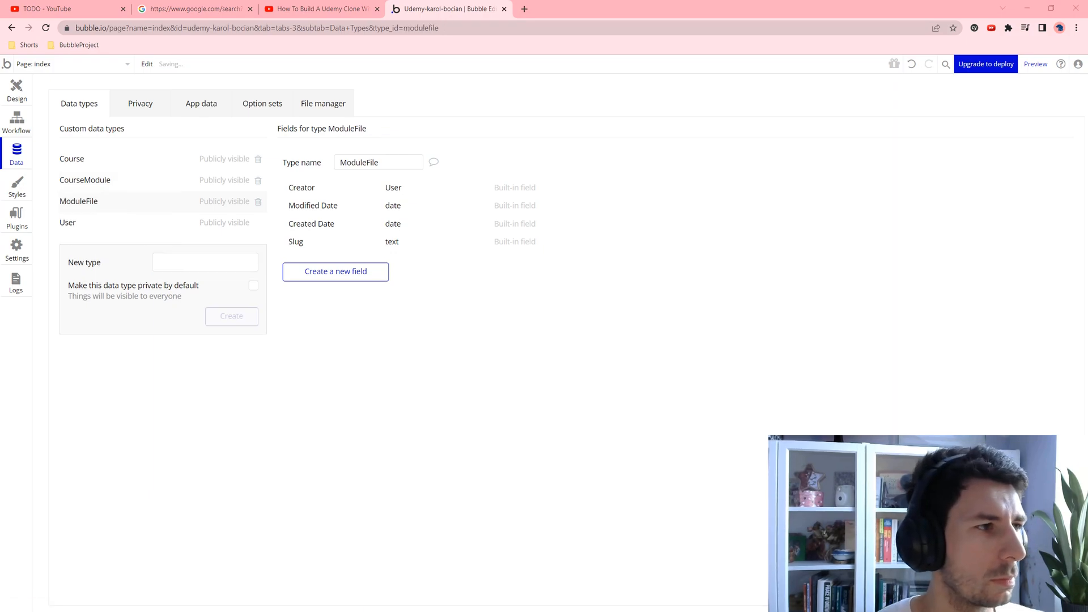
{"action": "left_click", "coordinate": [168, 258]}
{"action": "type", "text": "Review"}
{"action": "key", "text": "Return"}
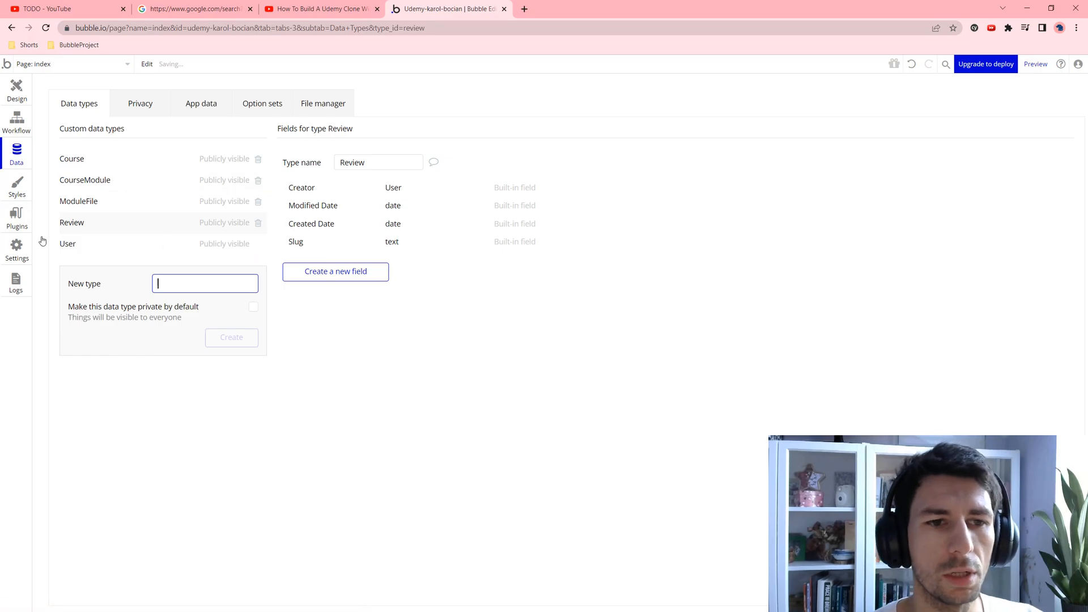
{"action": "left_click", "coordinate": [63, 249]}
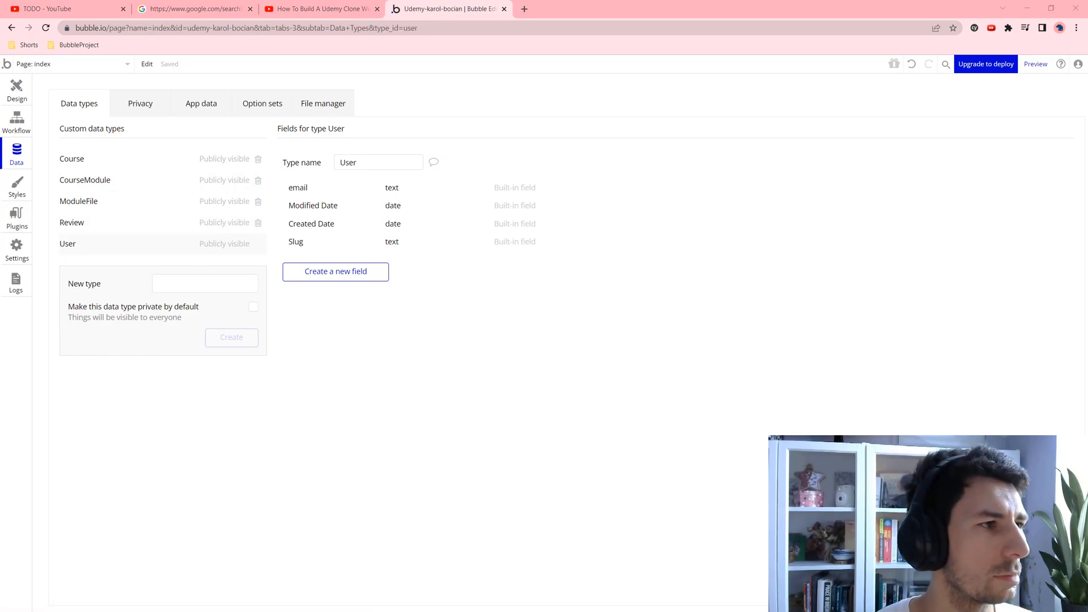
Step: Add Bio and Name text fields to the User type
{"action": "left_click", "coordinate": [367, 271]}
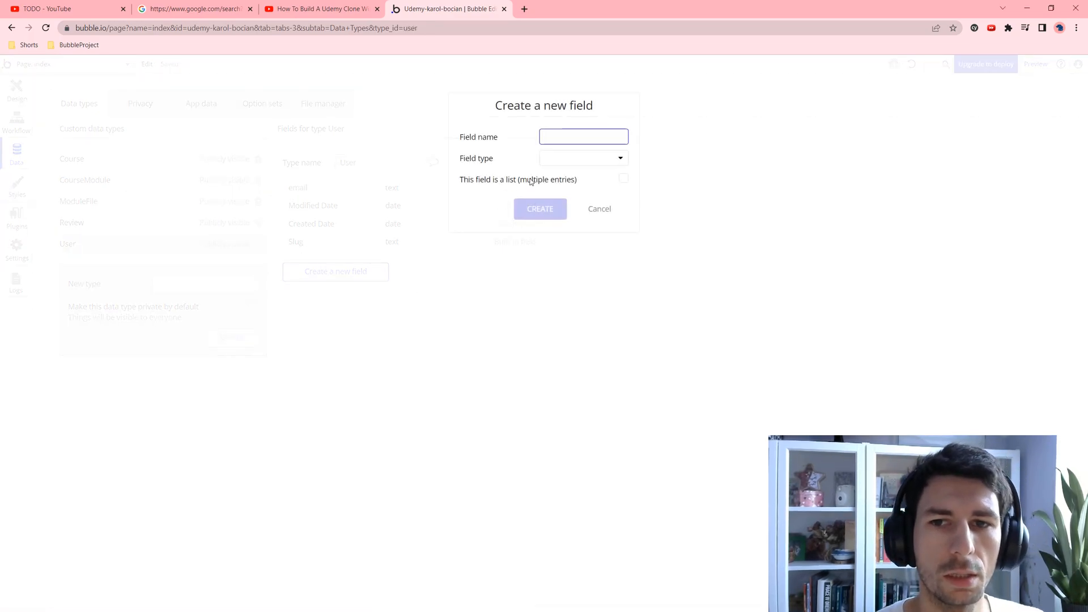
{"action": "type", "text": "Bio"}
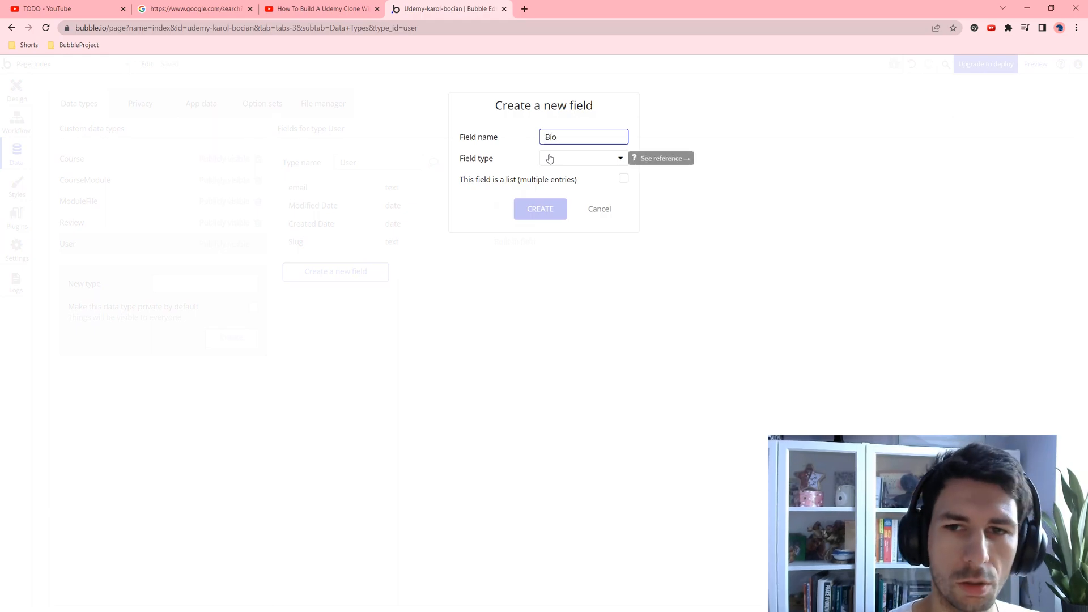
{"action": "left_click", "coordinate": [549, 159]}
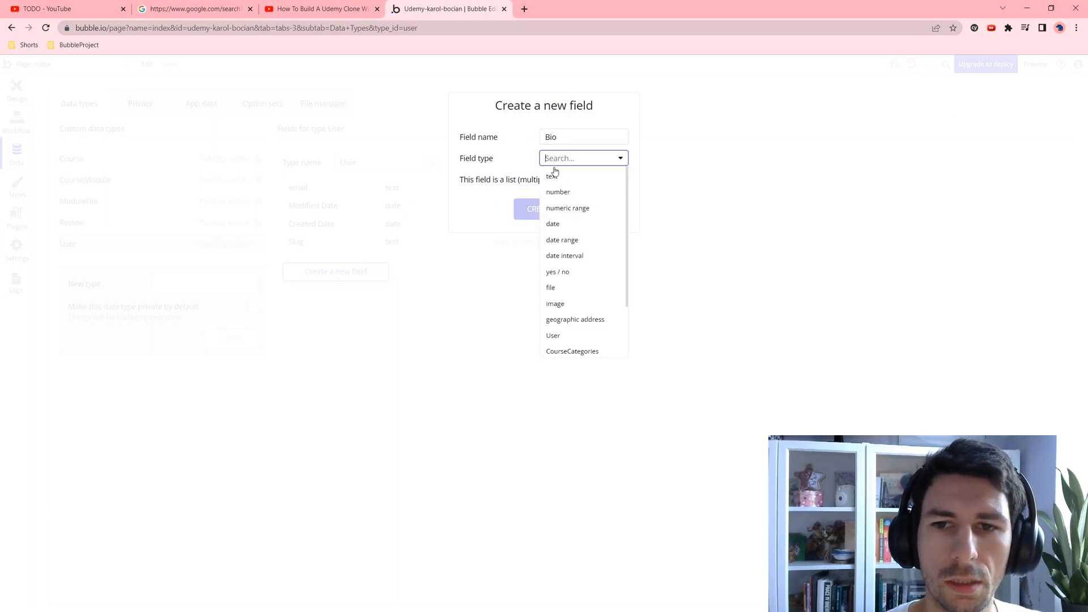
{"action": "left_click", "coordinate": [553, 177]}
{"action": "left_click", "coordinate": [533, 213]}
{"action": "left_click", "coordinate": [374, 297]}
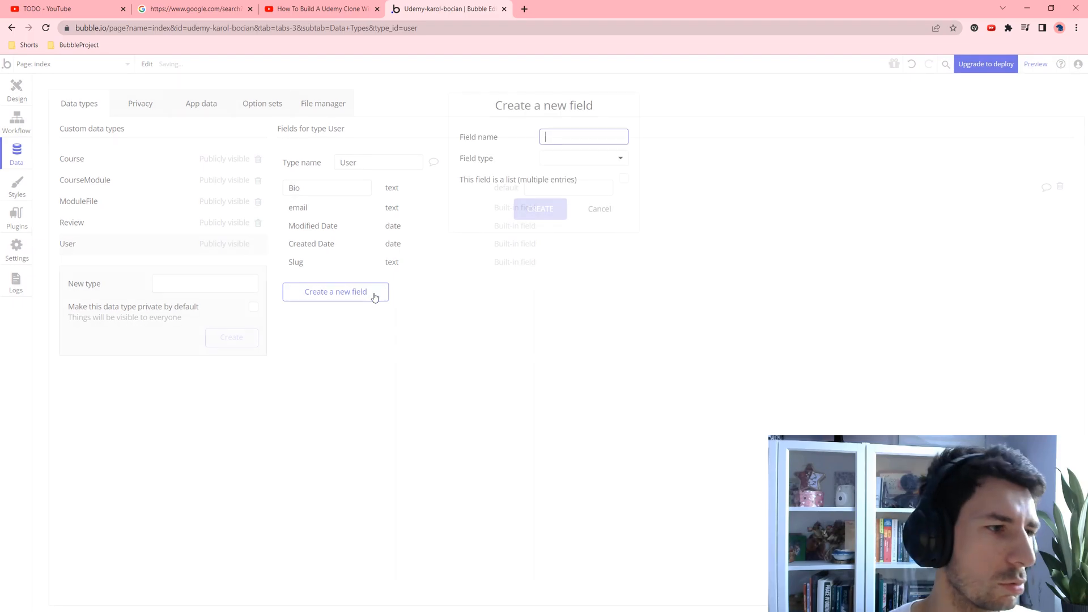
{"action": "type", "text": "Name"}
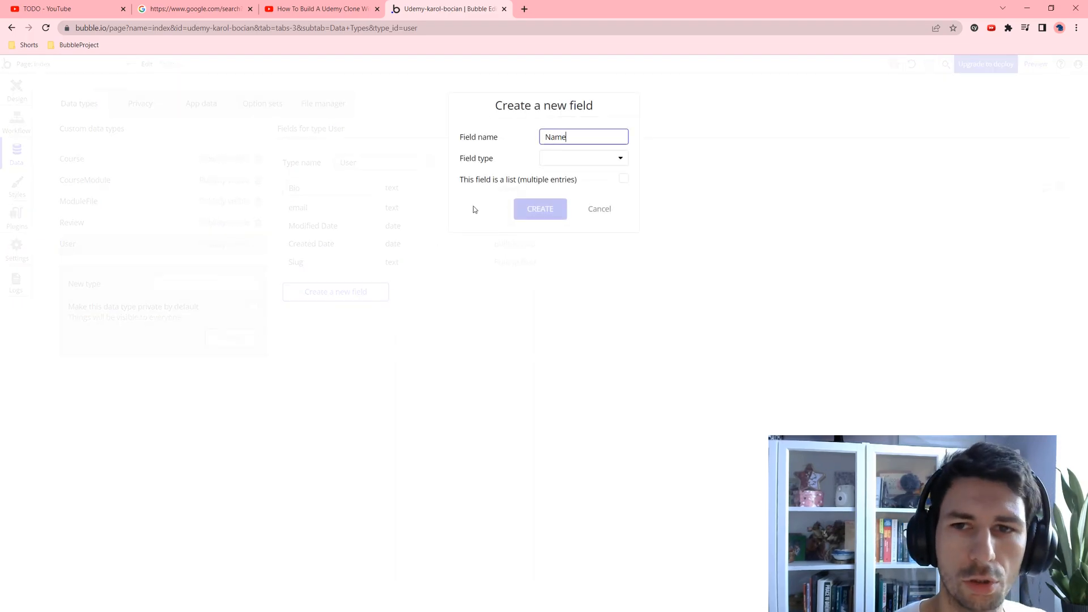
{"action": "left_click", "coordinate": [554, 159]}
{"action": "left_click", "coordinate": [573, 178]}
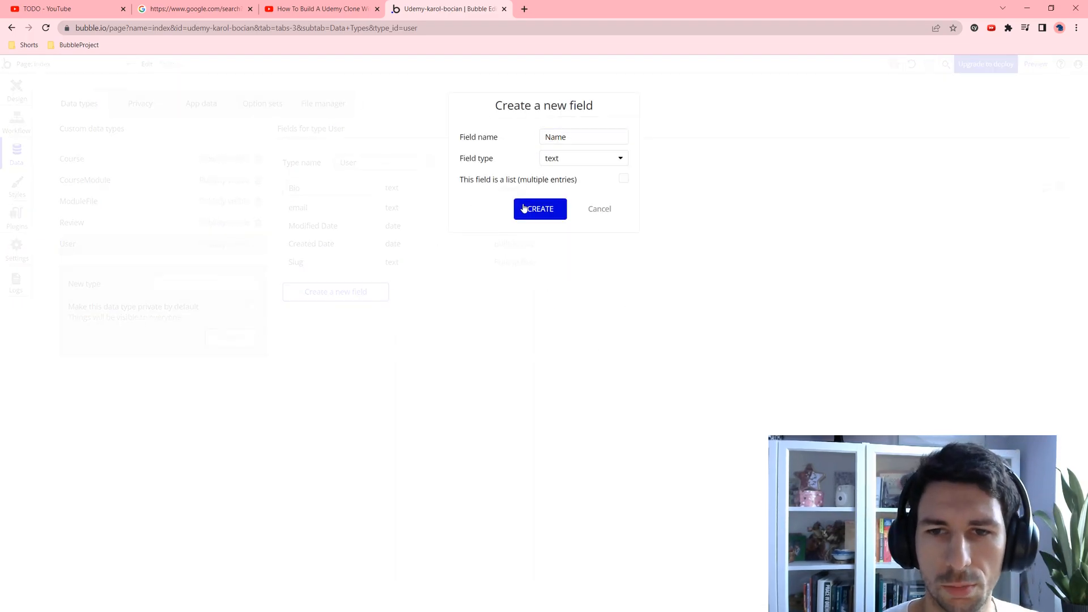
{"action": "left_click", "coordinate": [540, 208]}
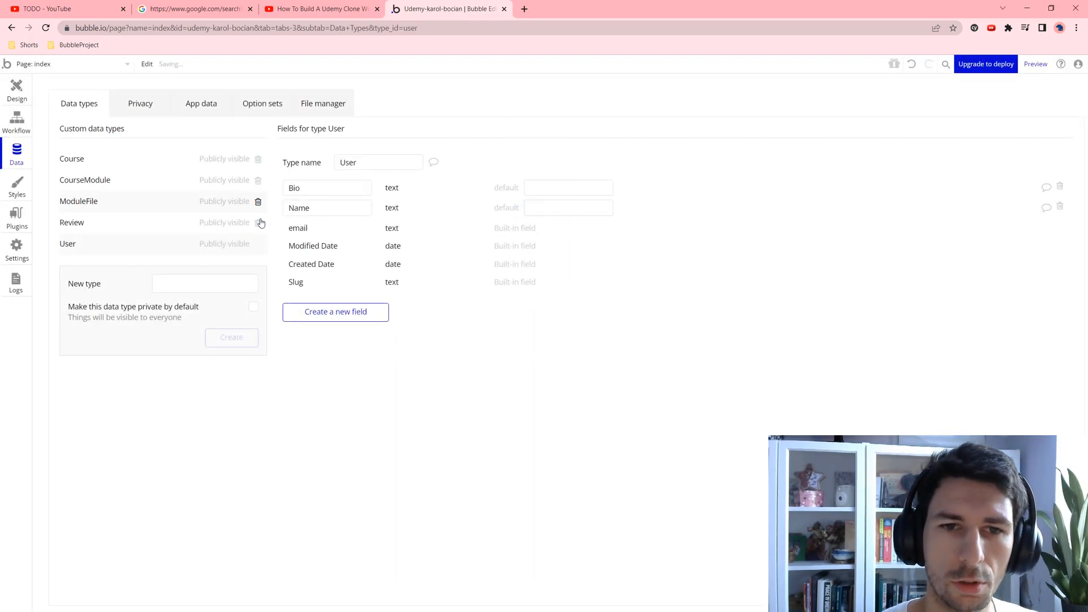
Step: Add a ProfilePhoto image field and a ProfileType text field to User
{"action": "left_click", "coordinate": [321, 306]}
{"action": "type", "text": "ProfilePhoto"}
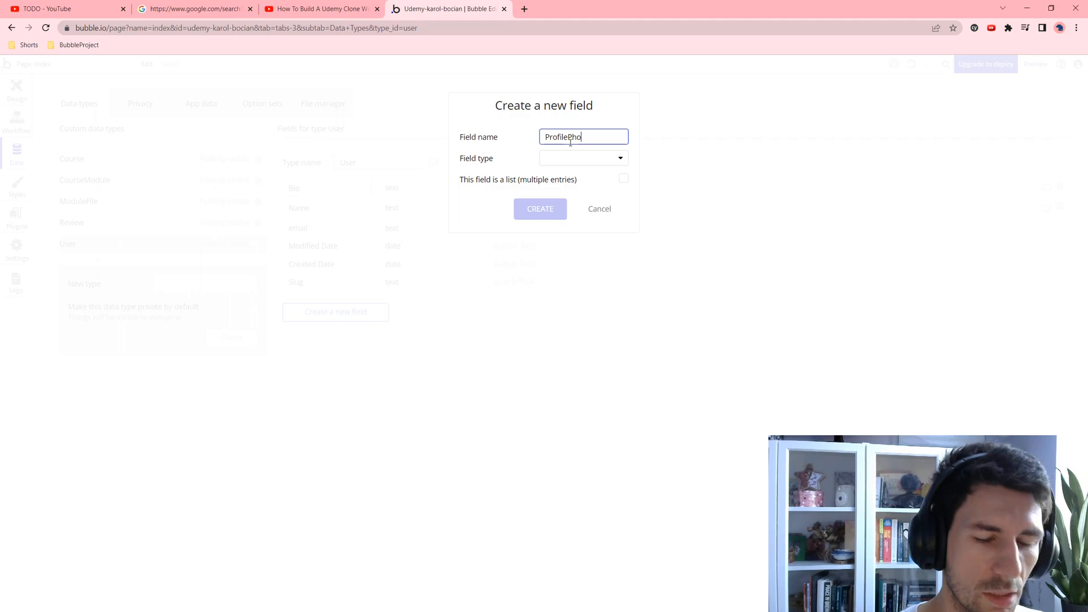
{"action": "left_click", "coordinate": [575, 157]}
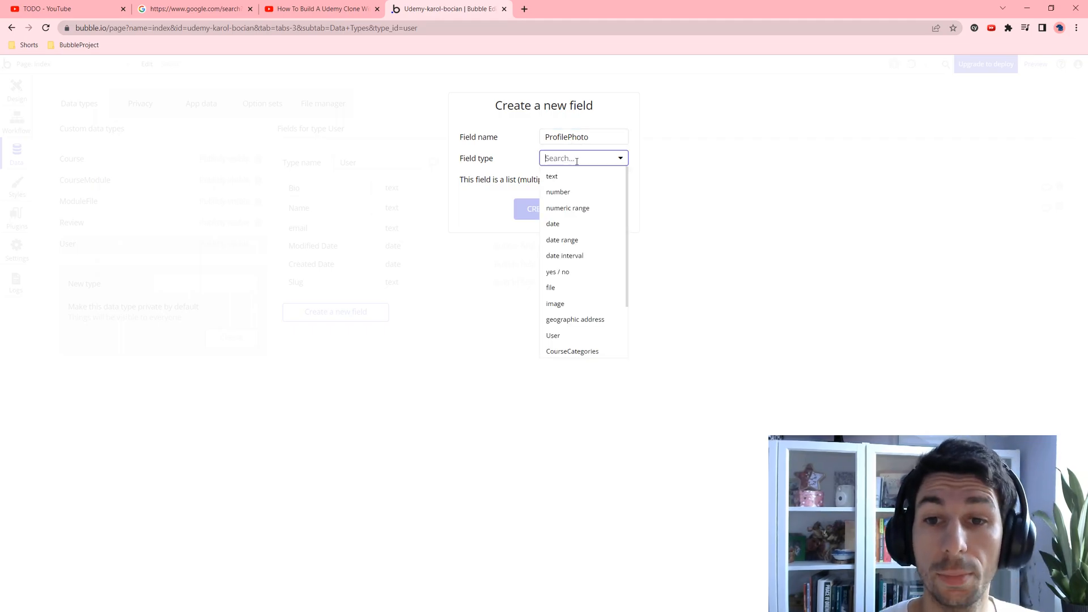
{"action": "left_click", "coordinate": [558, 305]}
{"action": "left_click", "coordinate": [544, 210]}
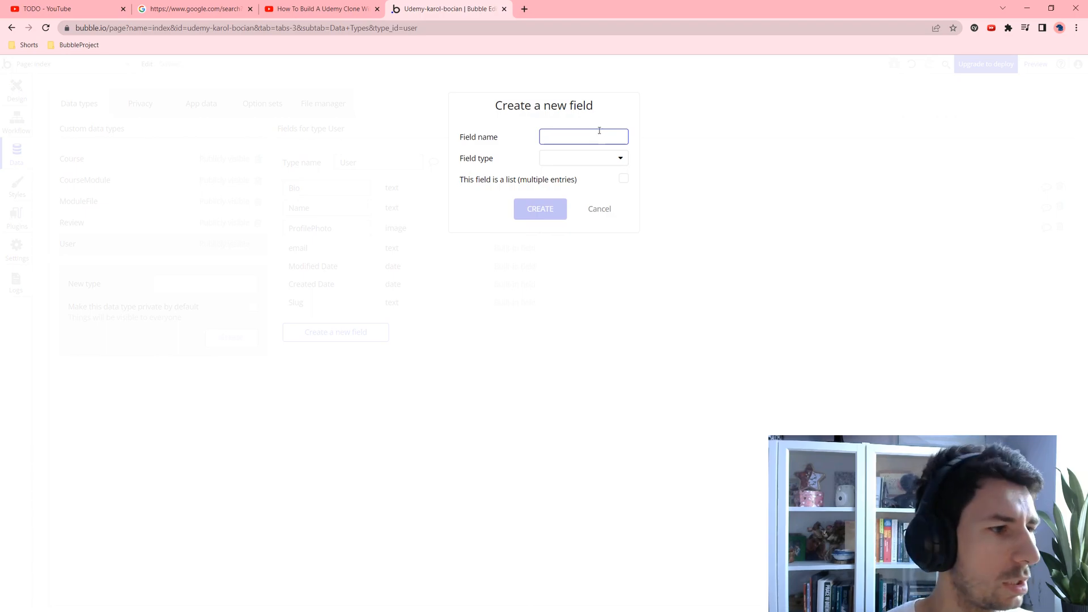
{"action": "type", "text": "Profile"}
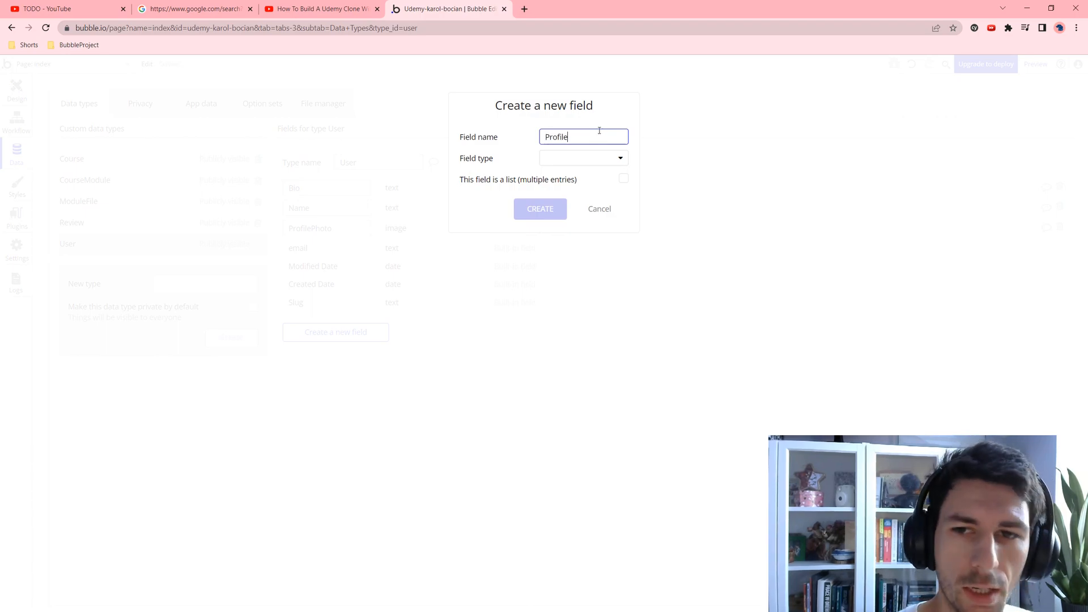
{"action": "type", "text": "Type"}
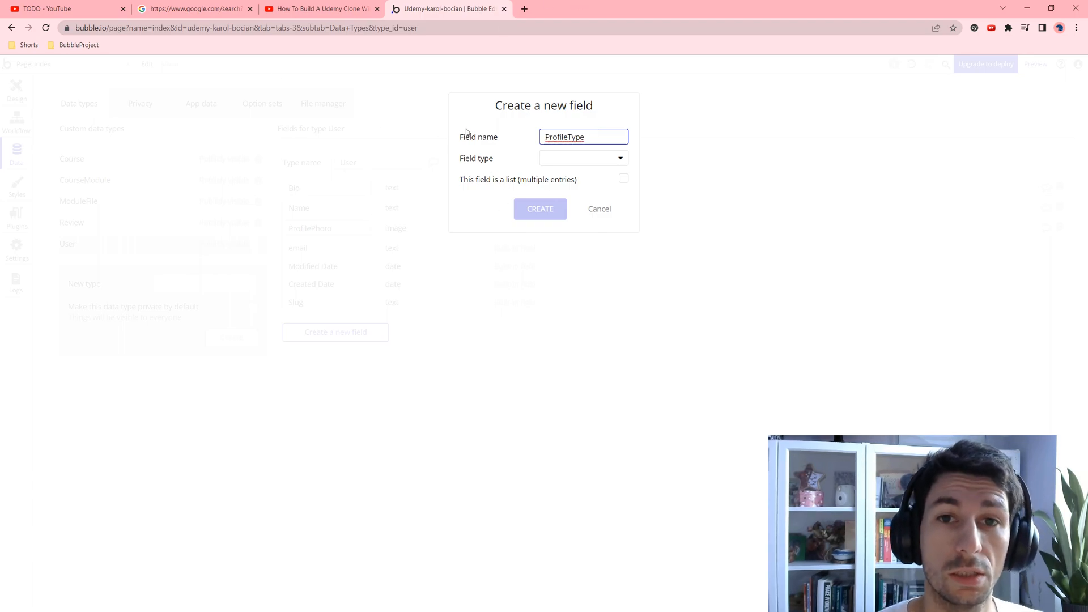
{"action": "left_click", "coordinate": [552, 160]}
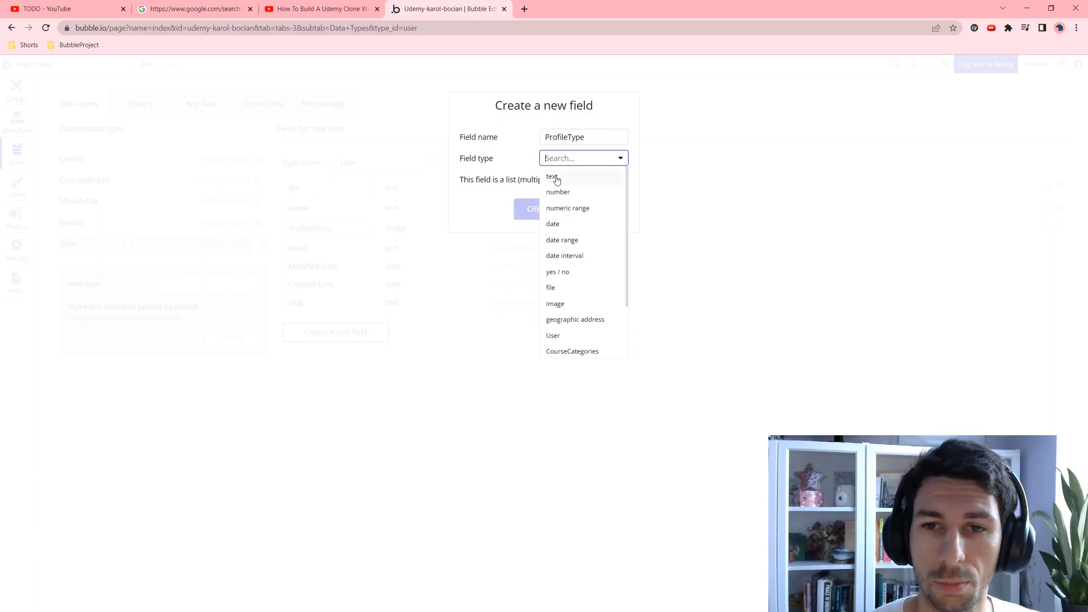
{"action": "left_click", "coordinate": [552, 177]}
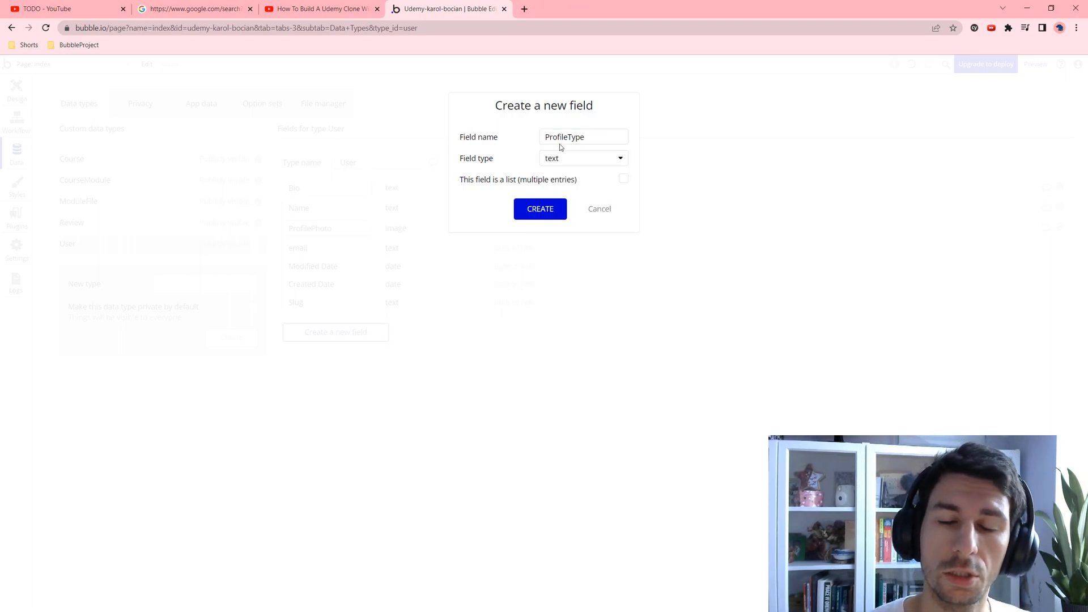
{"action": "left_click", "coordinate": [556, 214]}
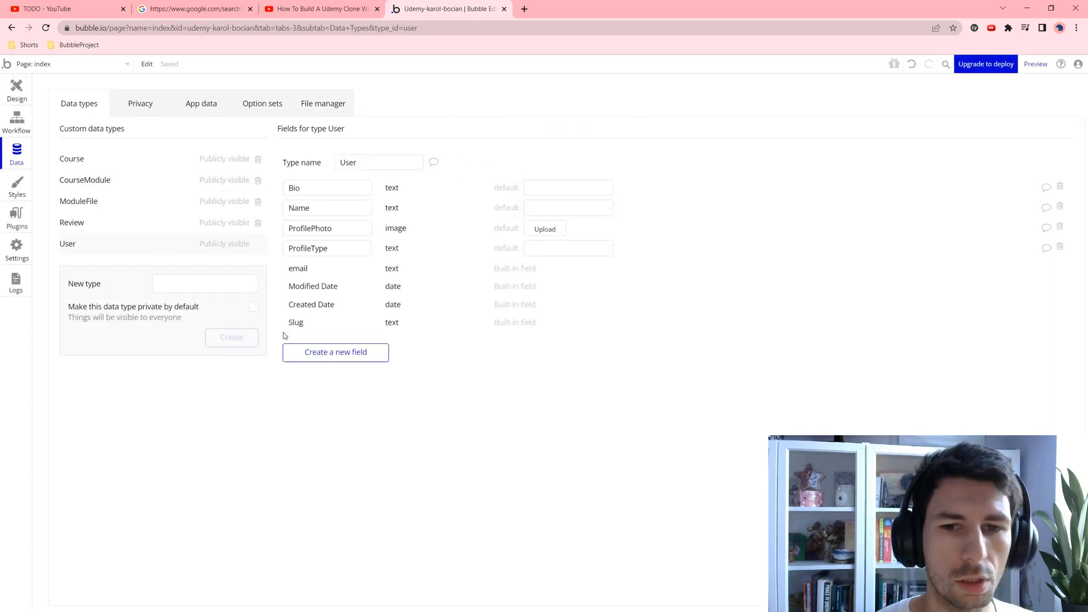
Step: Add a PurchasedCourses field to User holding a list of Courses
{"action": "left_click", "coordinate": [315, 356]}
{"action": "type", "text": "Purch"}
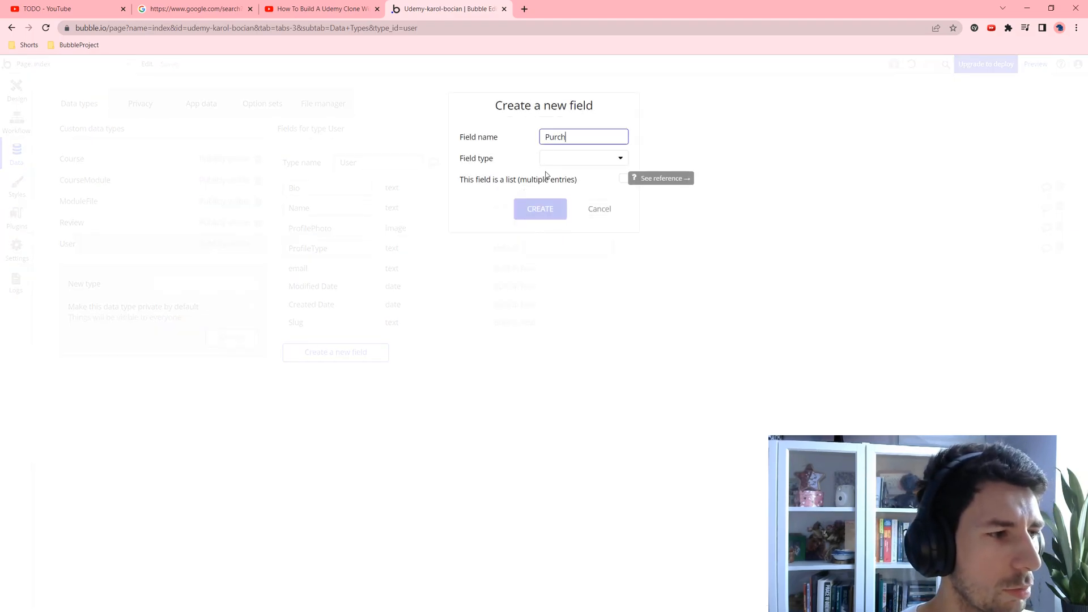
{"action": "type", "text": "ased"}
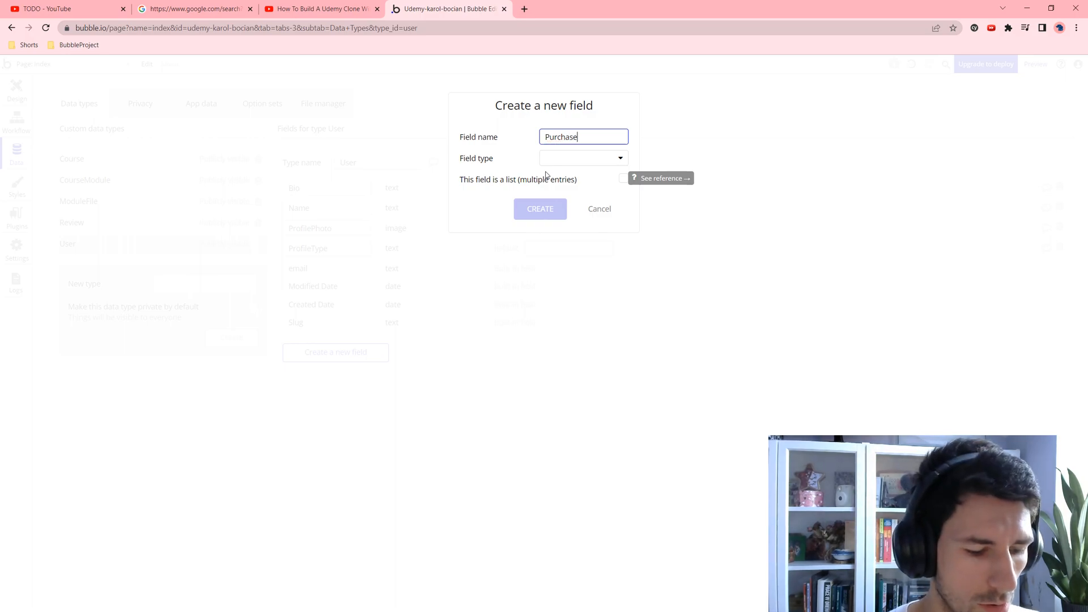
{"action": "type", "text": "ses"}
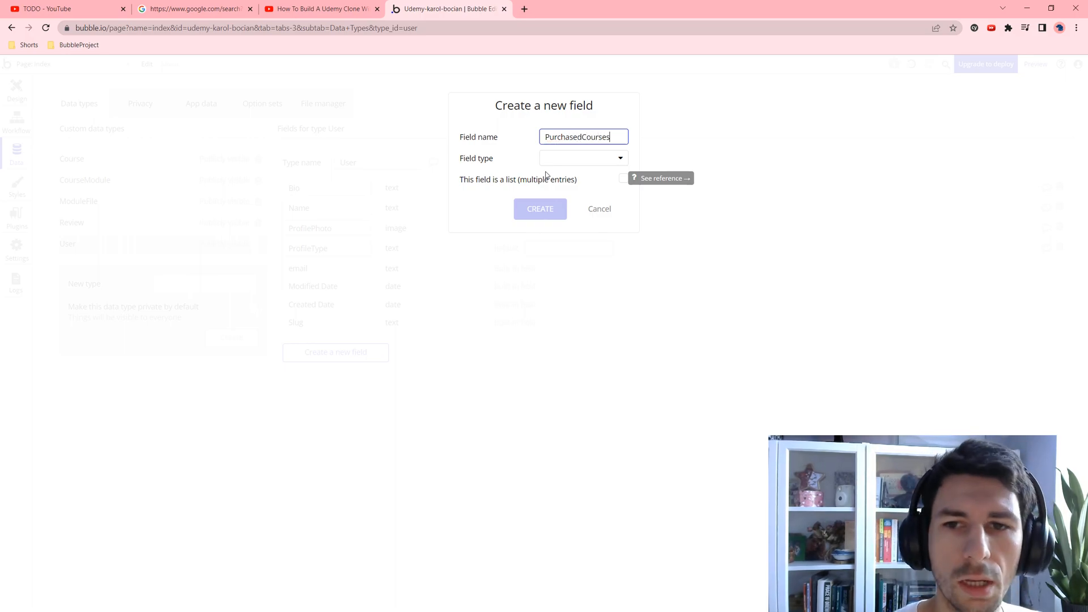
{"action": "left_click", "coordinate": [563, 159]}
{"action": "scroll", "coordinate": [577, 283], "scroll_direction": "down", "scroll_amount": 3}
{"action": "left_click", "coordinate": [581, 299]}
{"action": "left_click", "coordinate": [622, 185]}
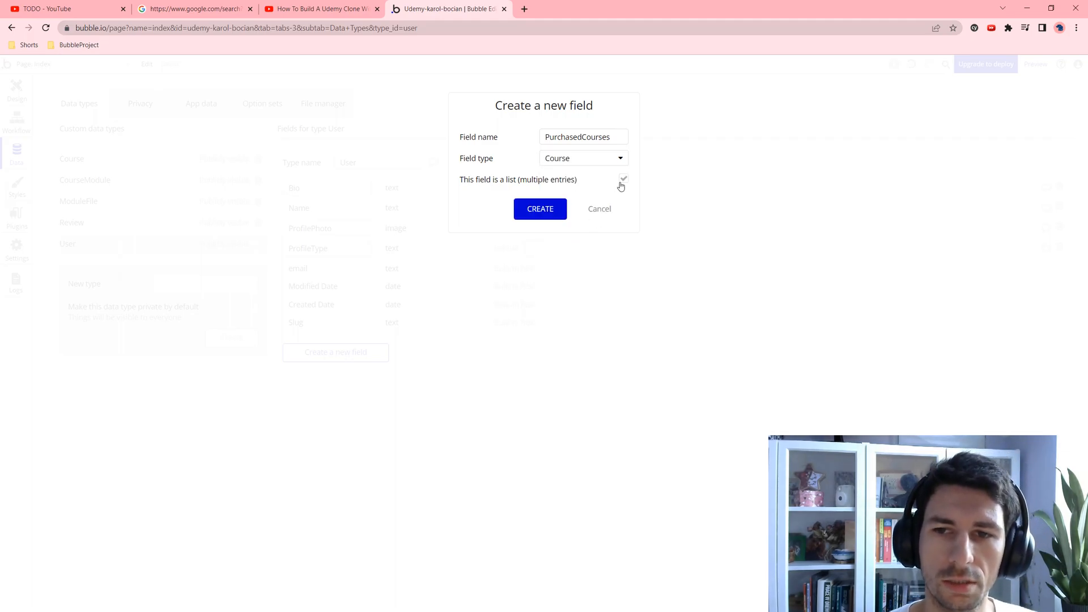
{"action": "left_click", "coordinate": [553, 211]}
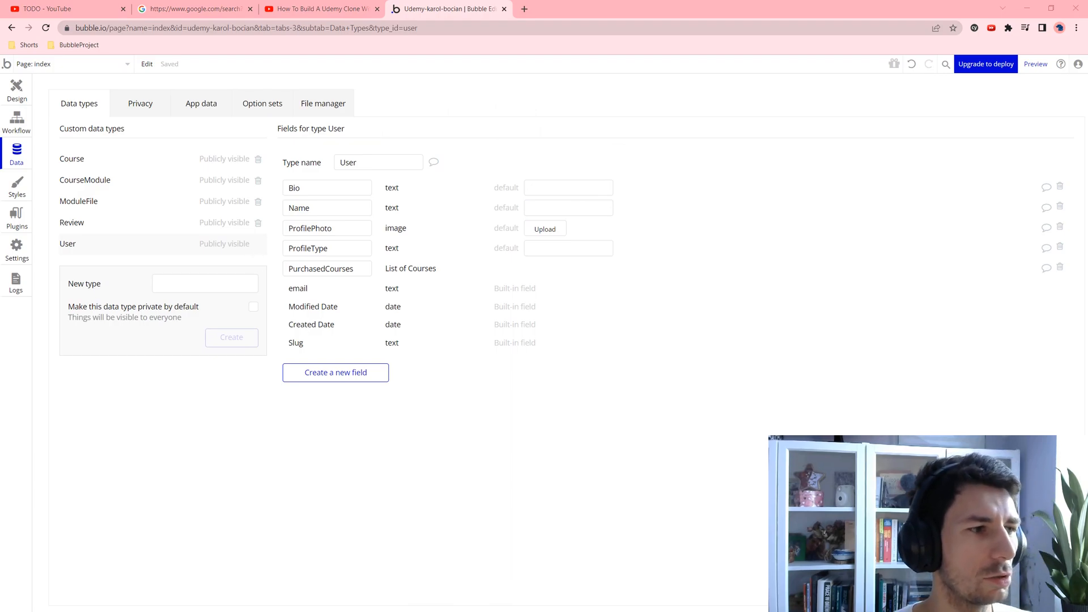
Step: Give the Course type a Categories field holding a list of CourseCategories
{"action": "left_click", "coordinate": [85, 169]}
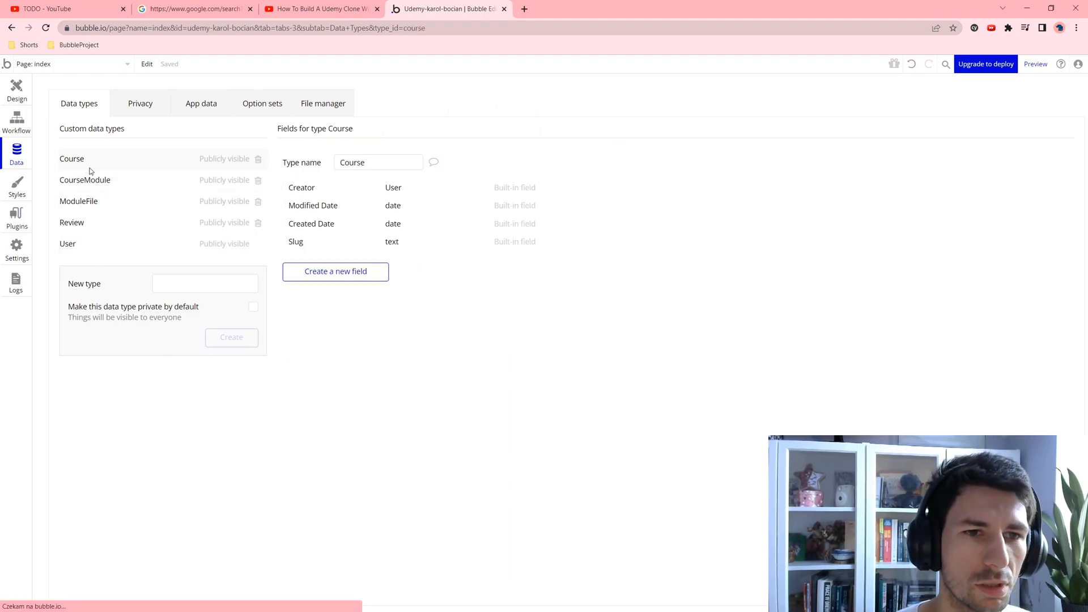
{"action": "left_click", "coordinate": [346, 278]}
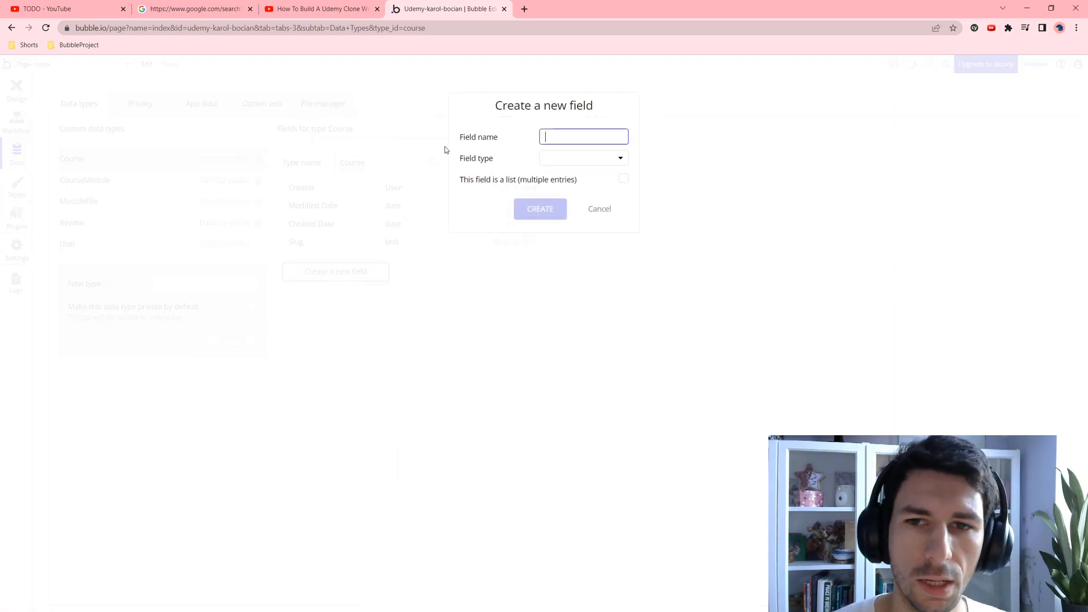
{"action": "type", "text": "Categ"}
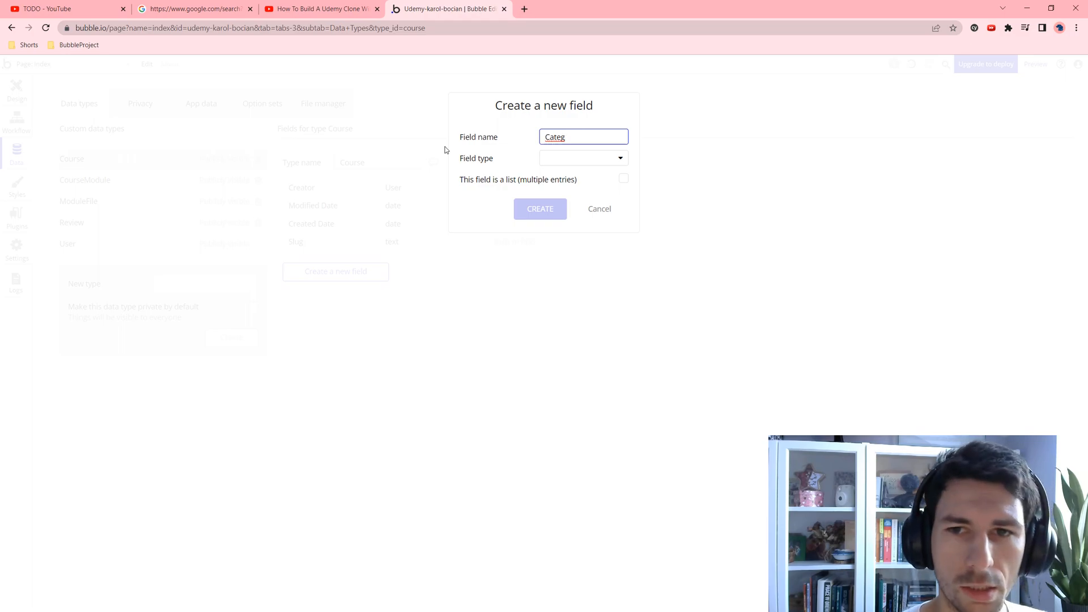
{"action": "type", "text": "ories"}
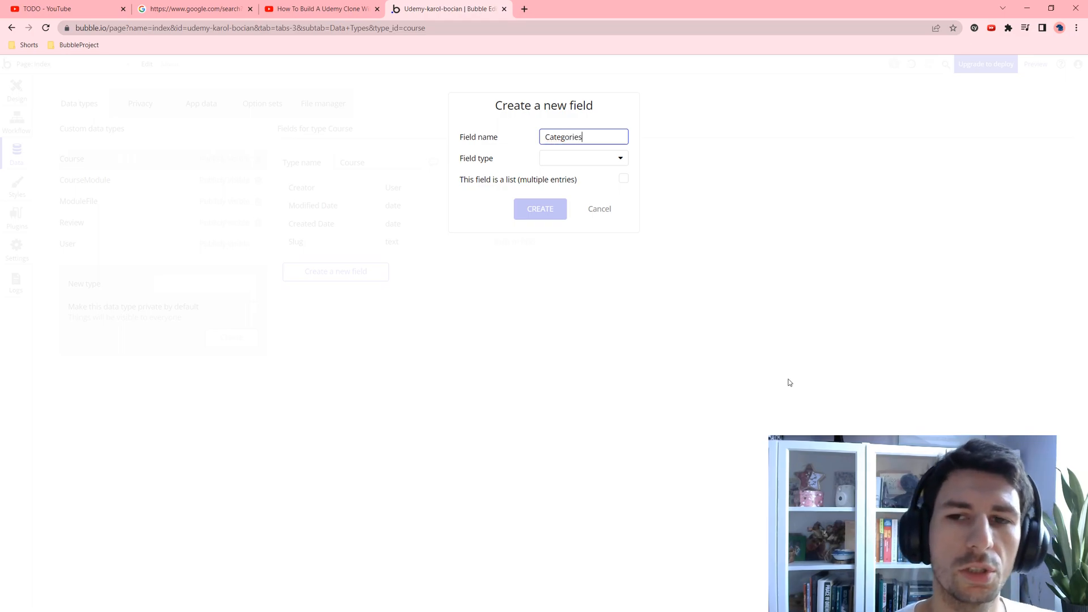
{"action": "left_click", "coordinate": [611, 158]}
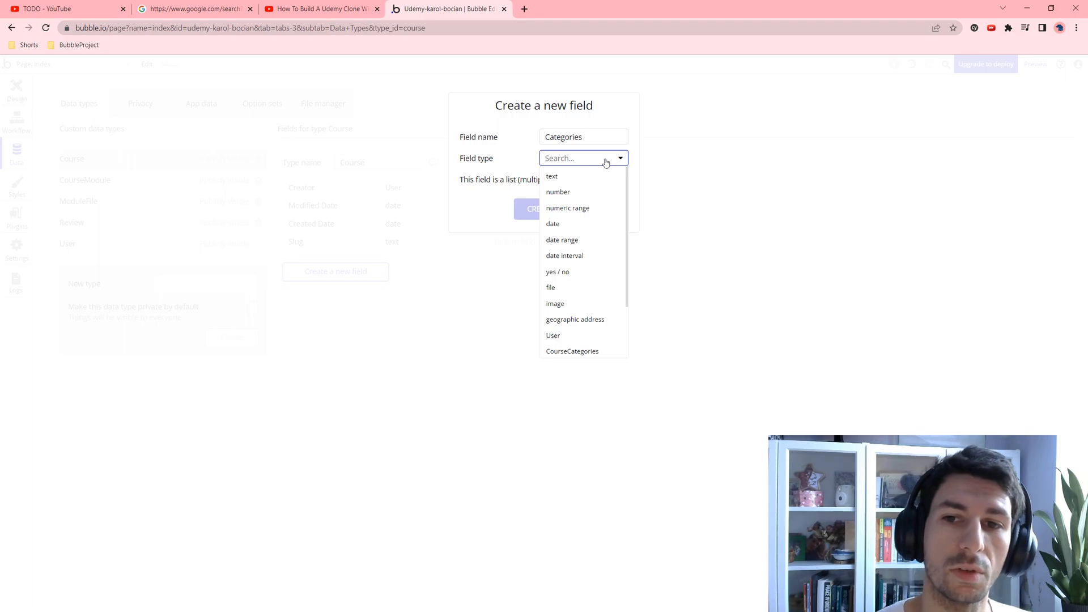
{"action": "scroll", "coordinate": [583, 283], "scroll_direction": "down", "scroll_amount": 2}
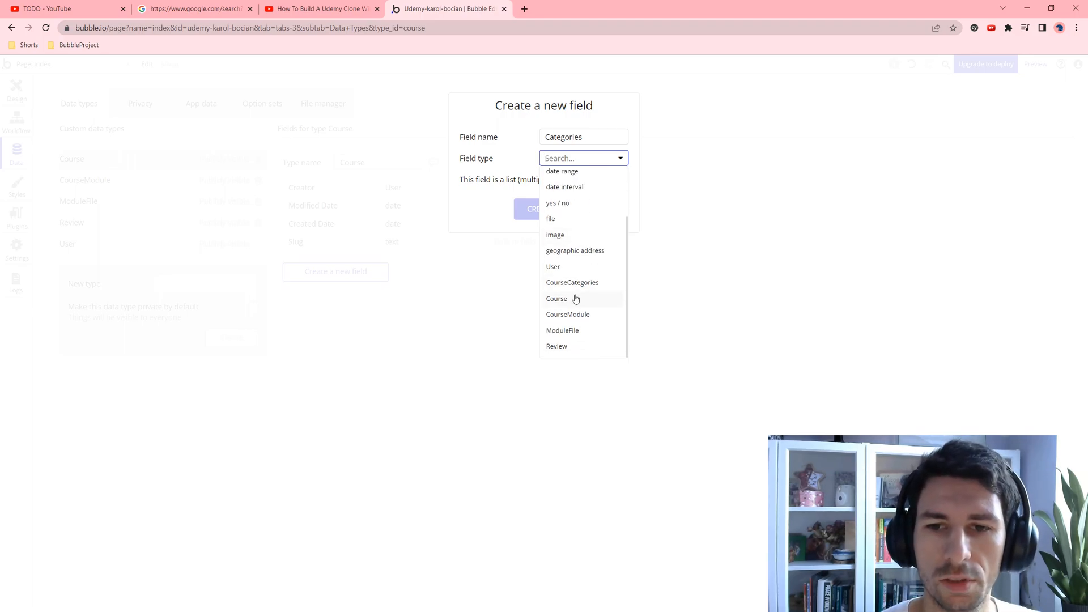
{"action": "left_click", "coordinate": [576, 283]}
{"action": "left_click", "coordinate": [622, 182]}
{"action": "left_click", "coordinate": [548, 212]}
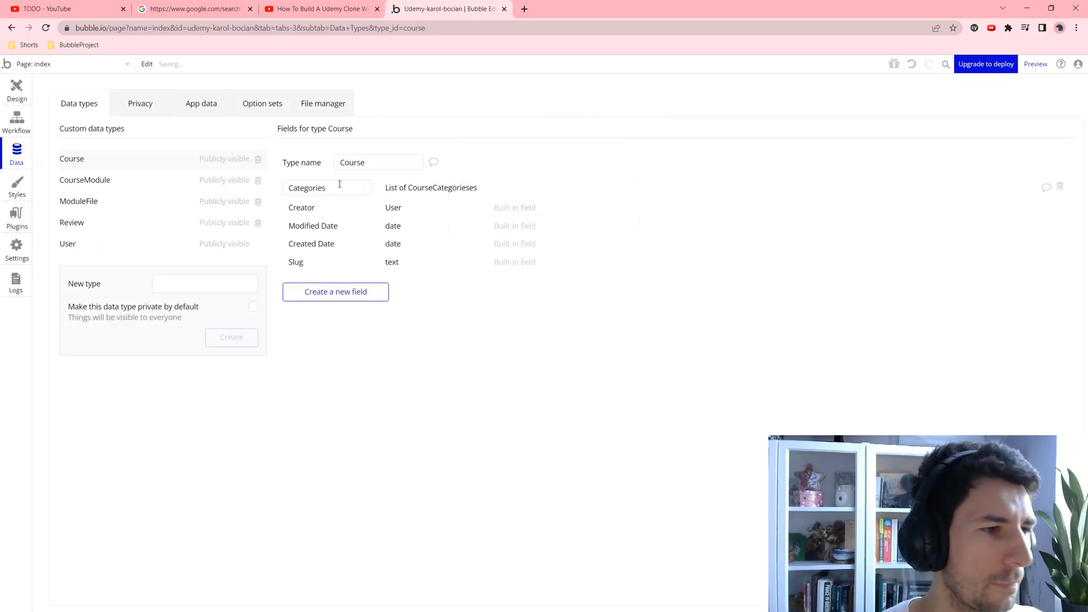
Step: Add a Description text field and a FeaturedImage image field to Course
{"action": "left_click", "coordinate": [328, 294]}
{"action": "type", "text": "Descr"}
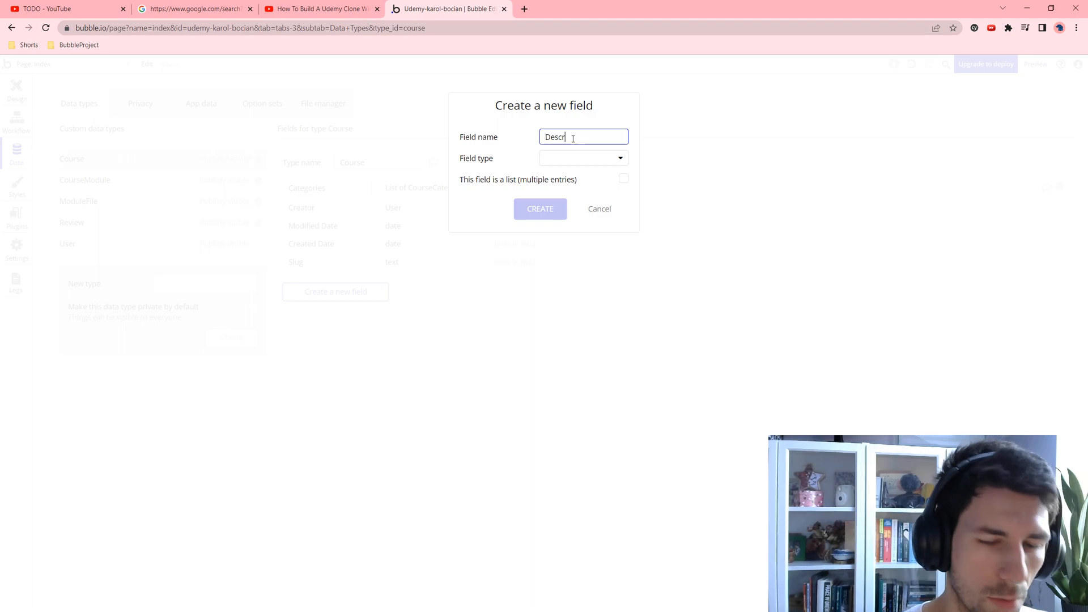
{"action": "type", "text": "ip"}
{"action": "type", "text": "t"}
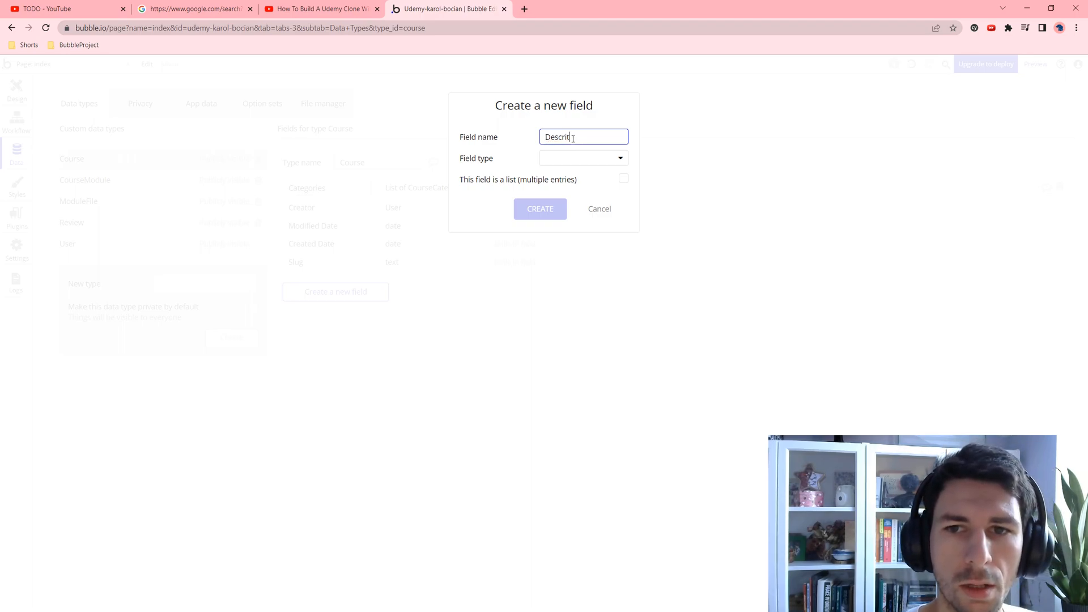
{"action": "key", "text": "BackSpace"}
{"action": "type", "text": "ption"}
{"action": "left_click", "coordinate": [565, 153]}
{"action": "left_click", "coordinate": [551, 174]}
{"action": "left_click", "coordinate": [538, 208]}
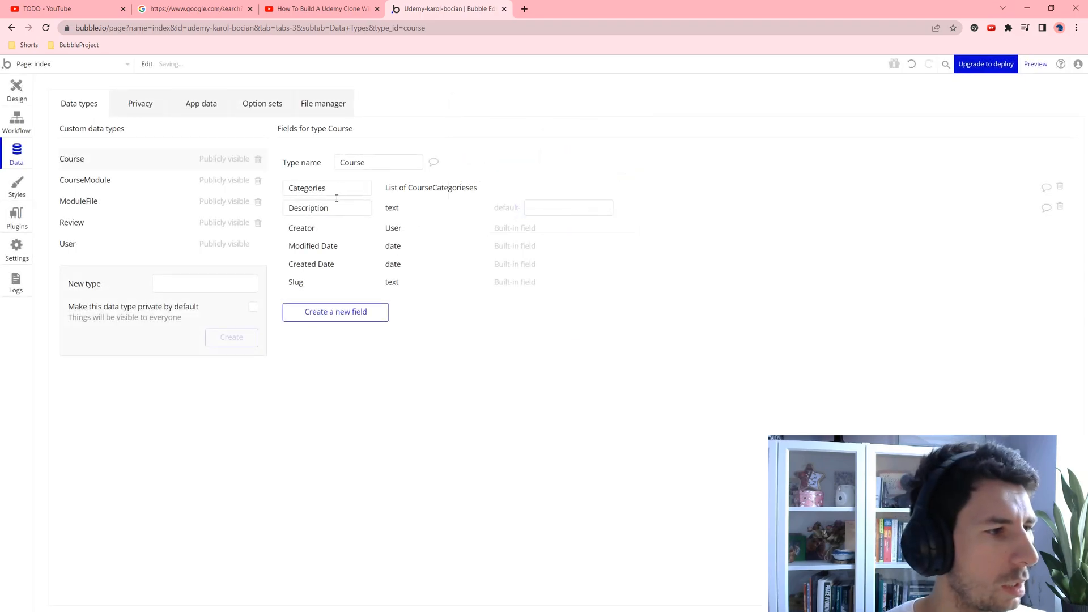
{"action": "left_click", "coordinate": [349, 312]}
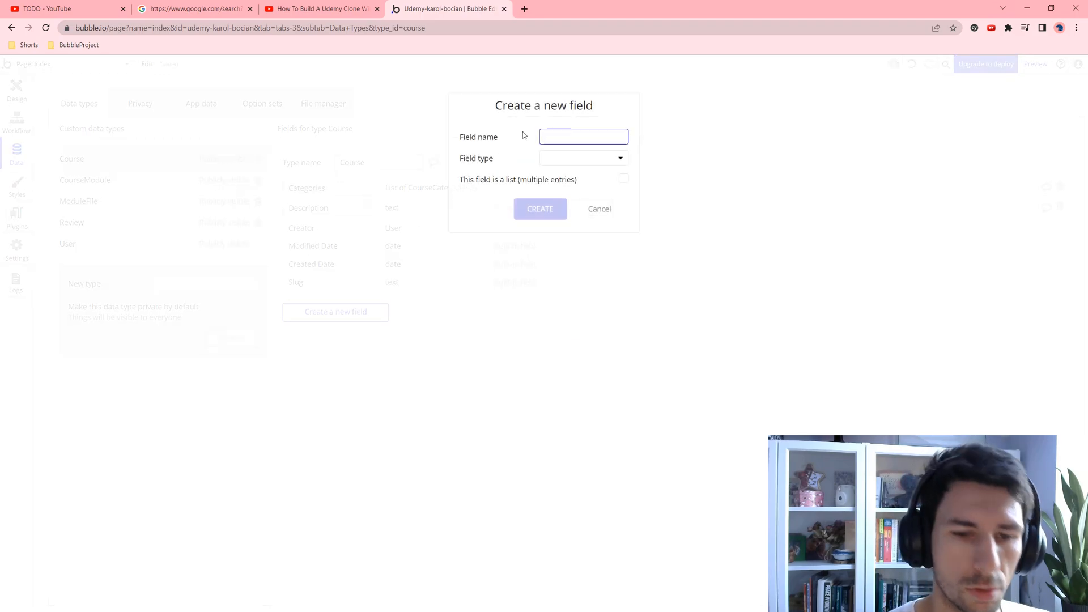
{"action": "type", "text": "FeaturedImage"}
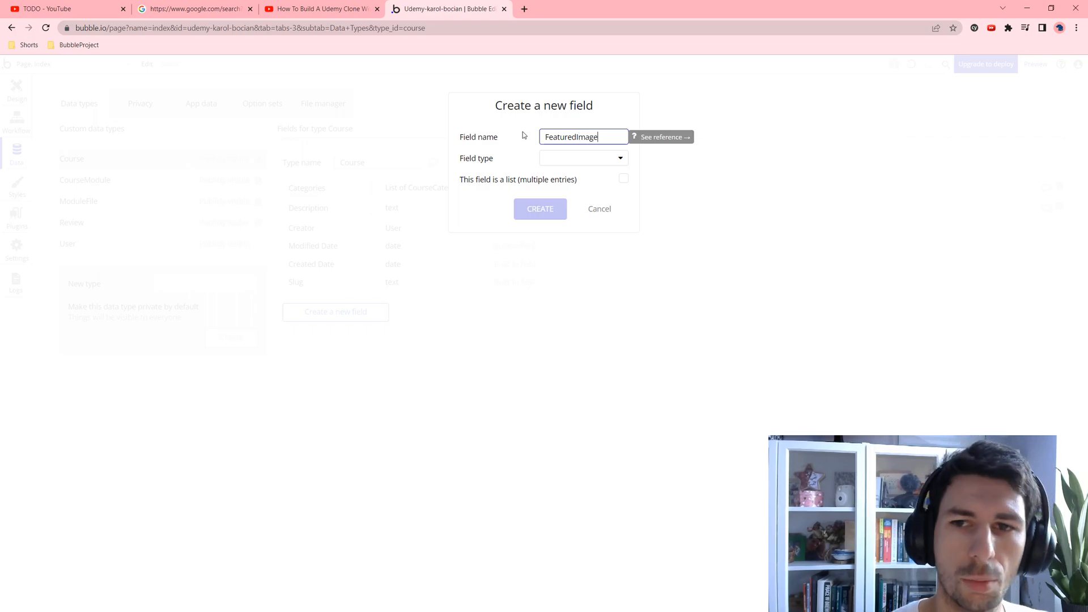
{"action": "left_click", "coordinate": [552, 160]}
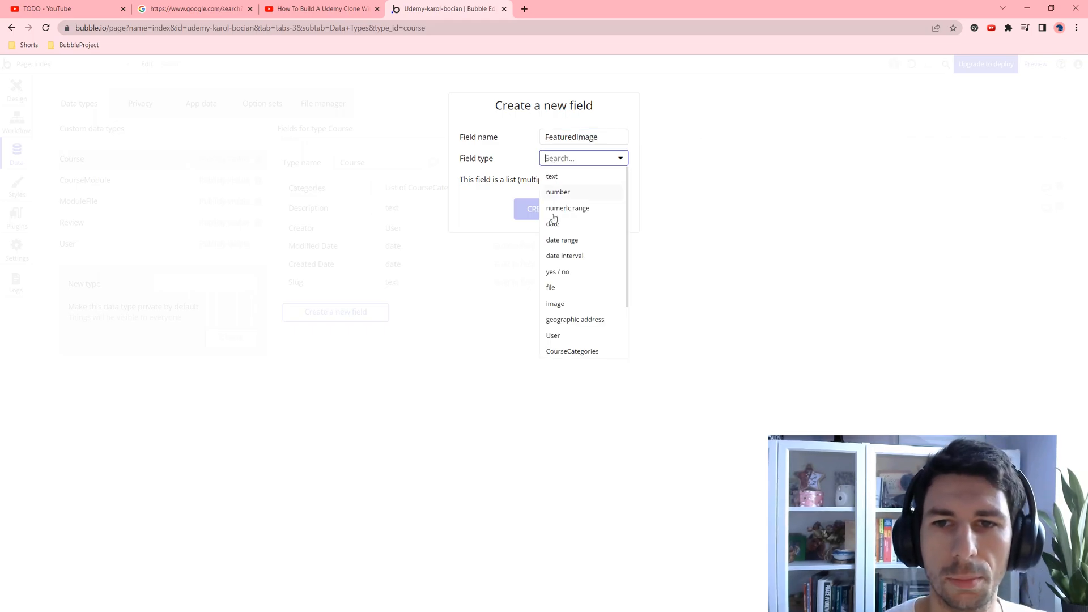
{"action": "left_click", "coordinate": [555, 303]}
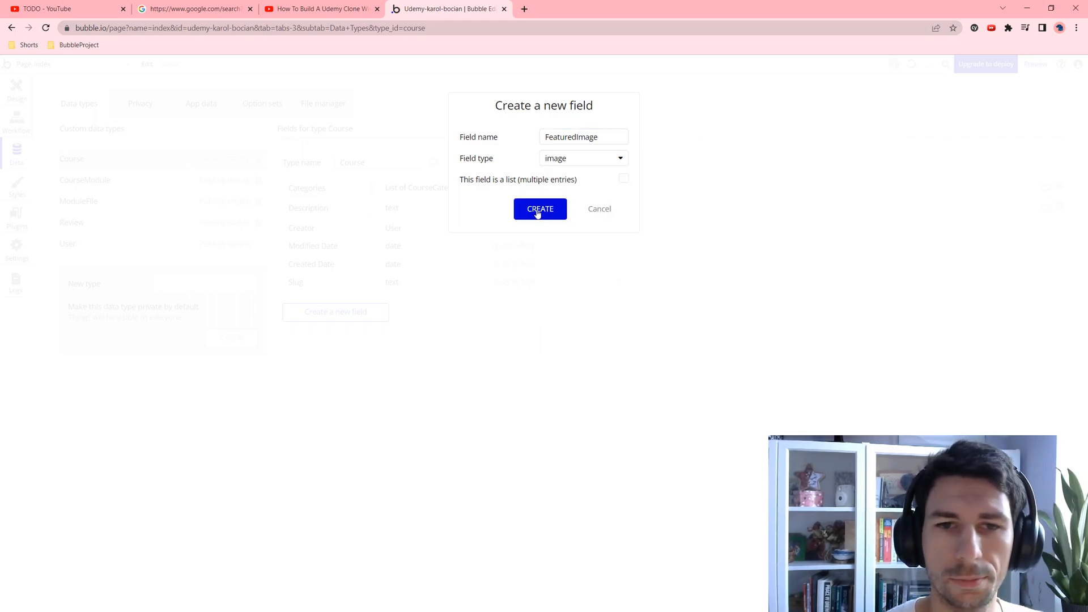
{"action": "left_click", "coordinate": [536, 211]}
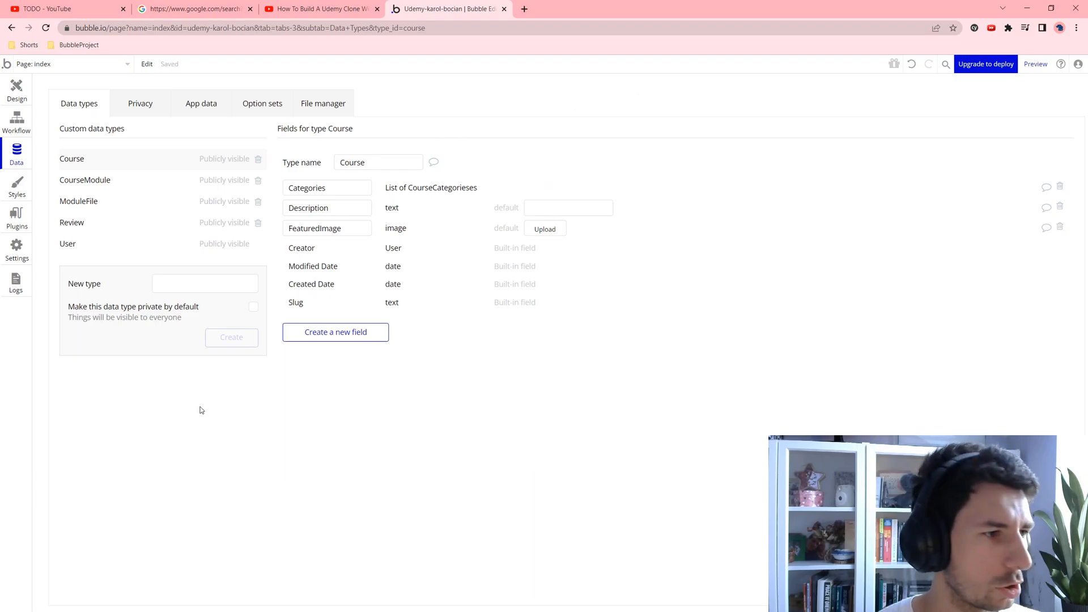
Step: Add a Price number field and a Published yes/no field defaulting to no to Course
{"action": "left_click", "coordinate": [326, 335]}
{"action": "type", "text": "Price"}
{"action": "left_click", "coordinate": [550, 158]}
{"action": "left_click", "coordinate": [560, 192]}
{"action": "left_click", "coordinate": [553, 208]}
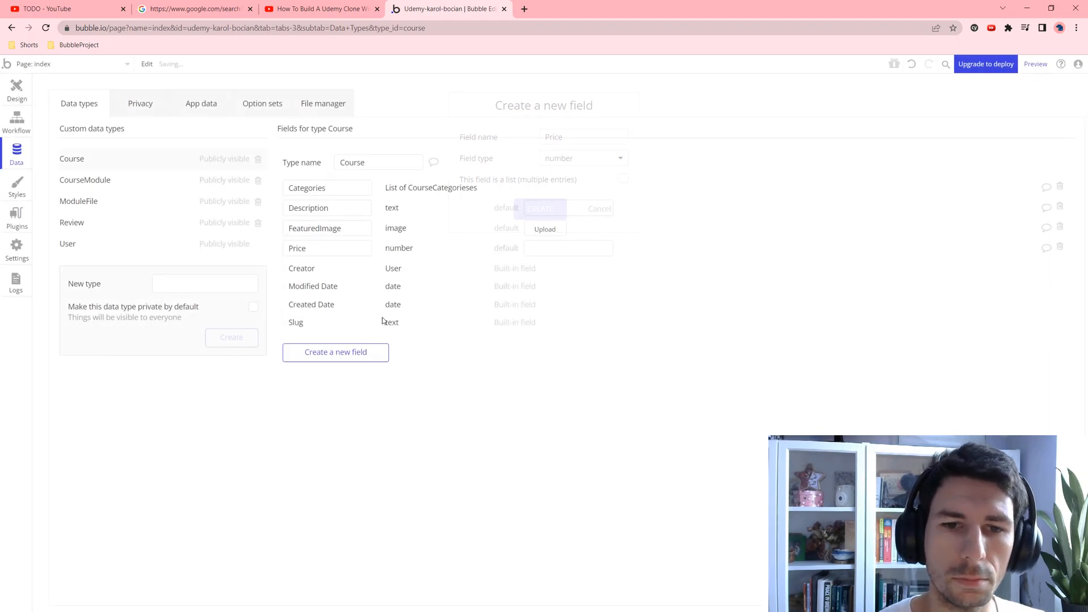
{"action": "left_click", "coordinate": [352, 358]}
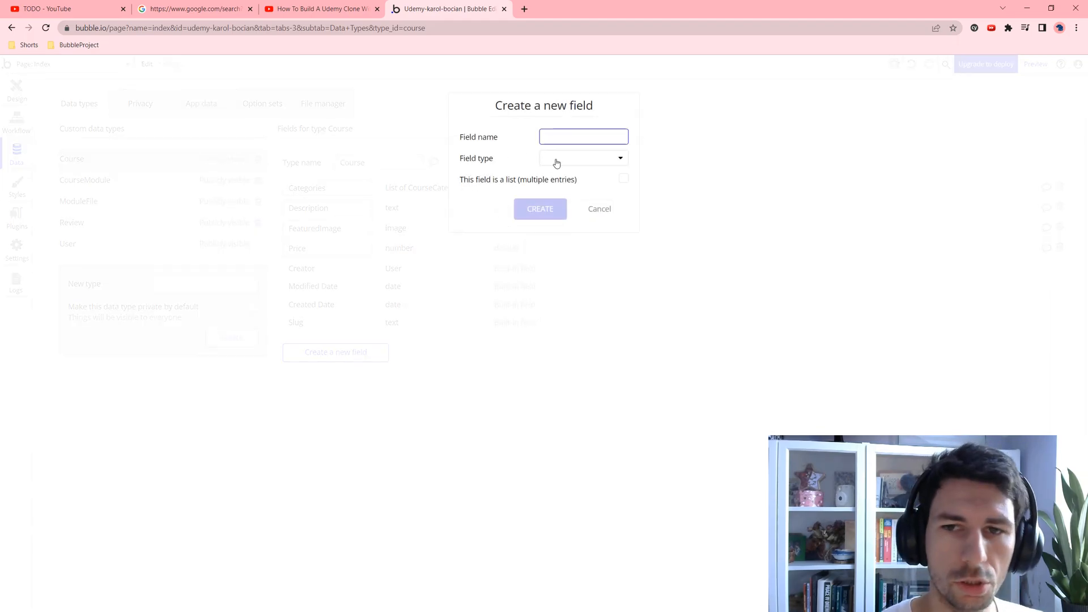
{"action": "type", "text": "Published"}
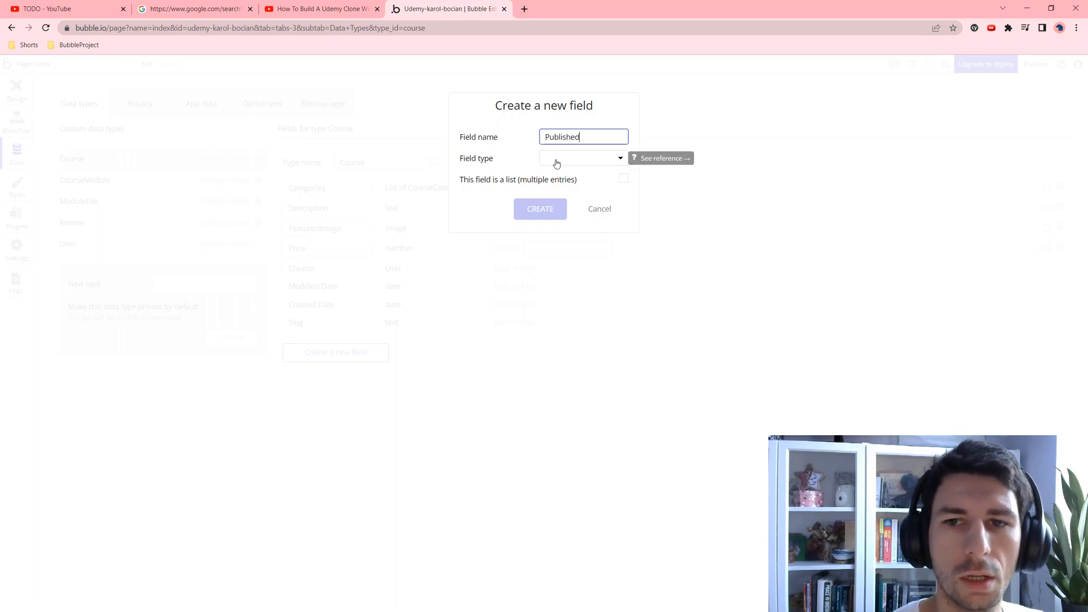
{"action": "left_click", "coordinate": [556, 162]}
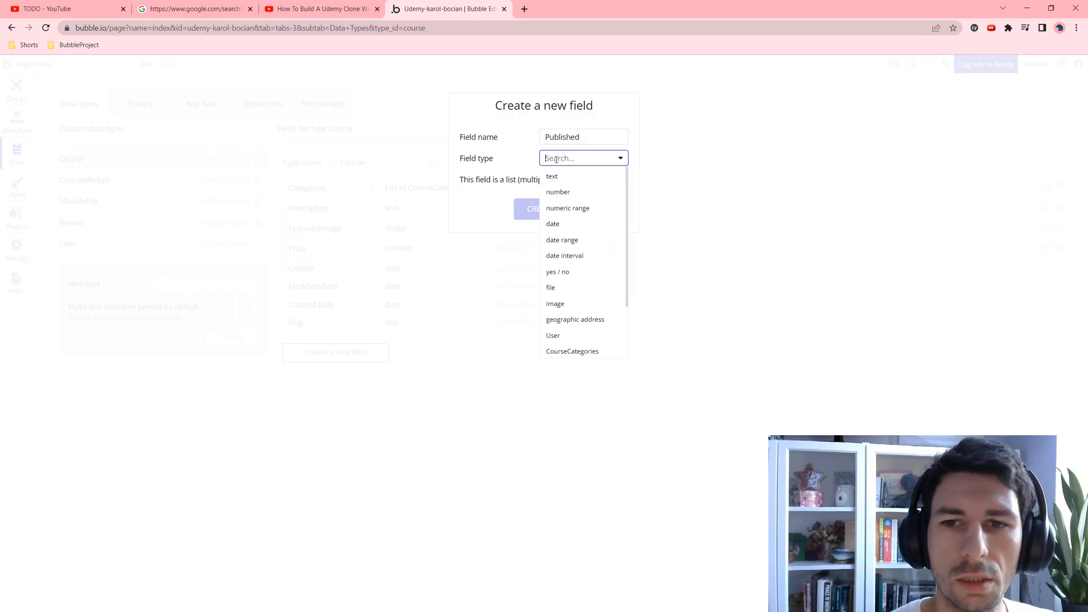
{"action": "left_click", "coordinate": [566, 272]}
{"action": "left_click", "coordinate": [537, 213]}
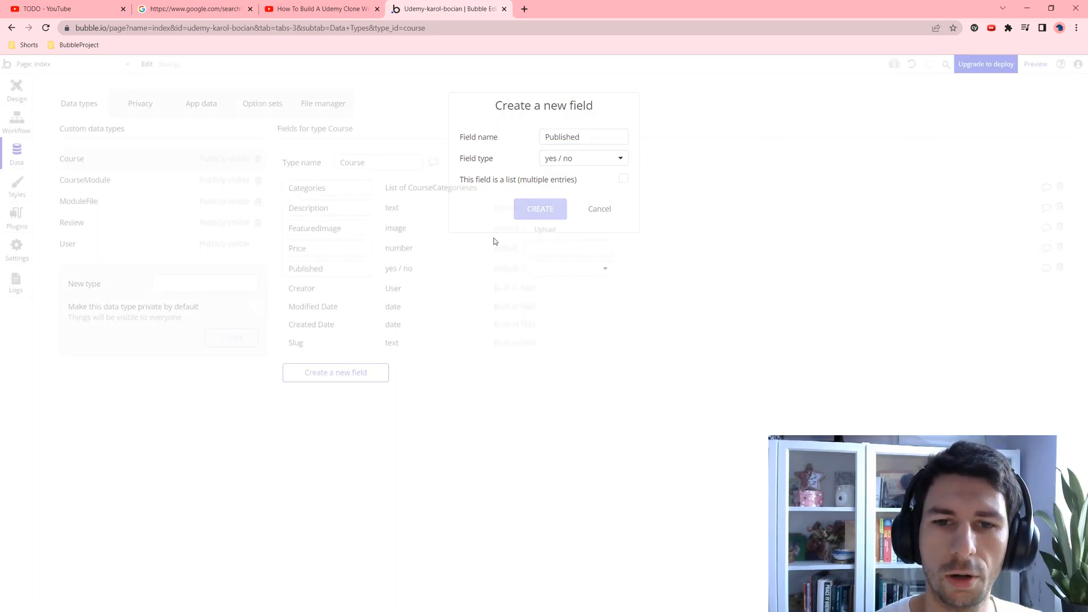
{"action": "left_click", "coordinate": [545, 270]}
{"action": "left_click", "coordinate": [535, 304]}
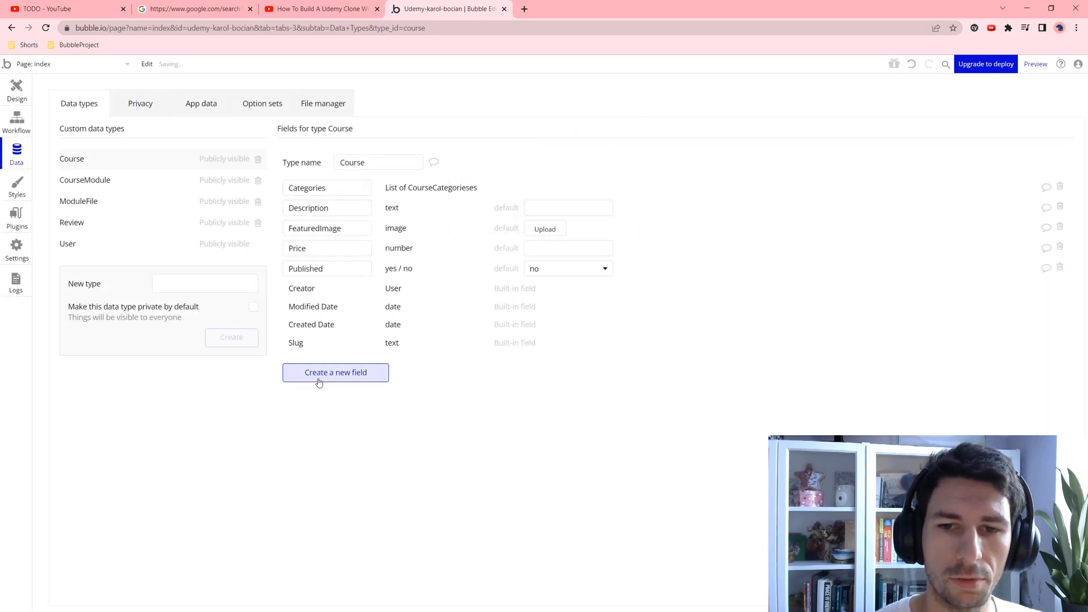
Step: Add a Students list-of-Users field and a Title text field to Course
{"action": "left_click", "coordinate": [323, 379]}
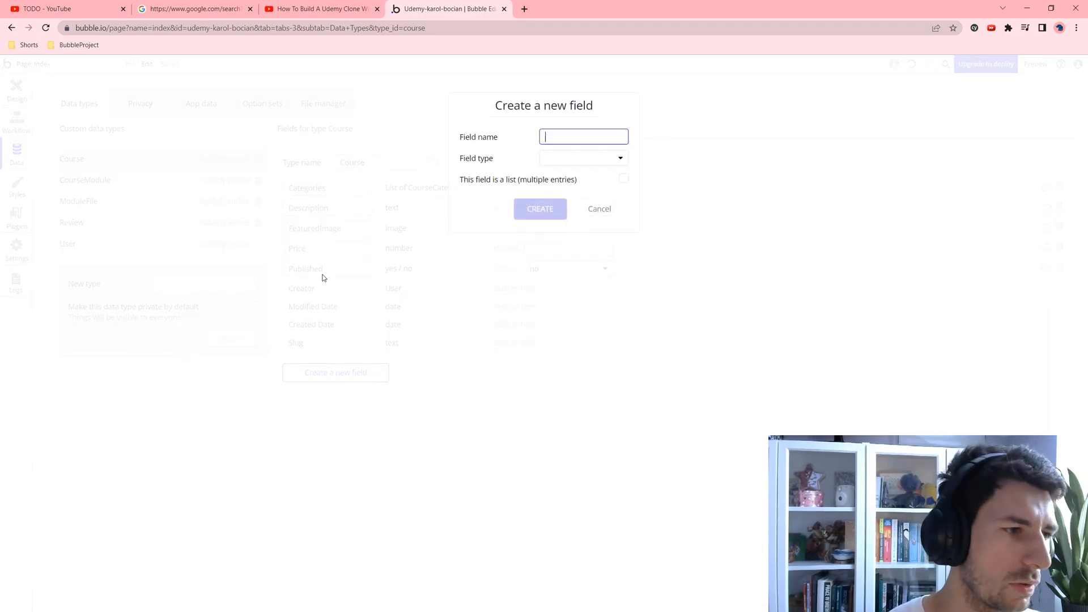
{"action": "type", "text": "Students"}
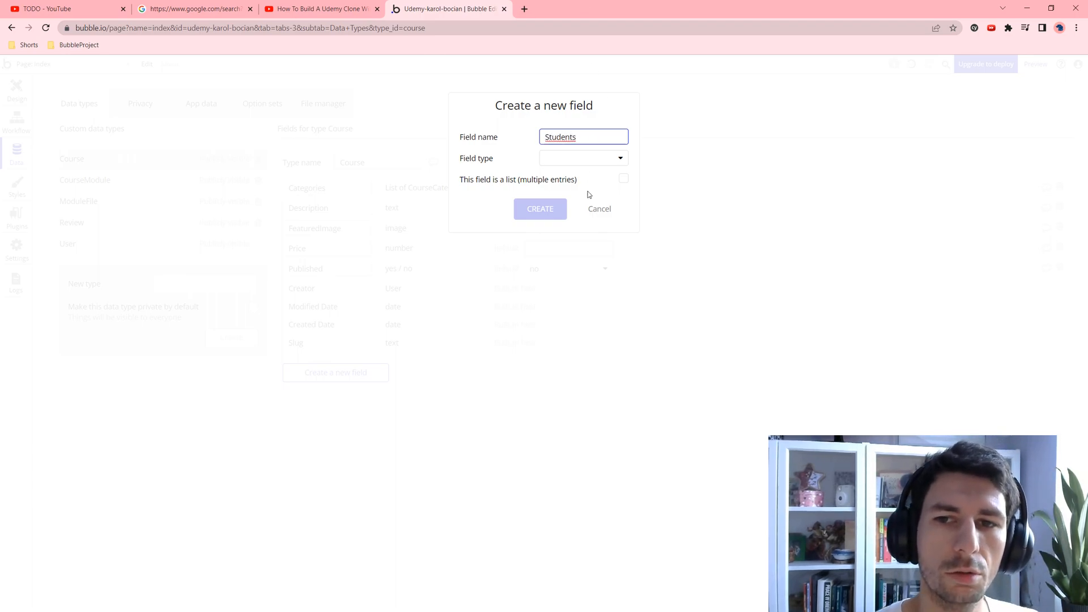
{"action": "left_click", "coordinate": [588, 160]}
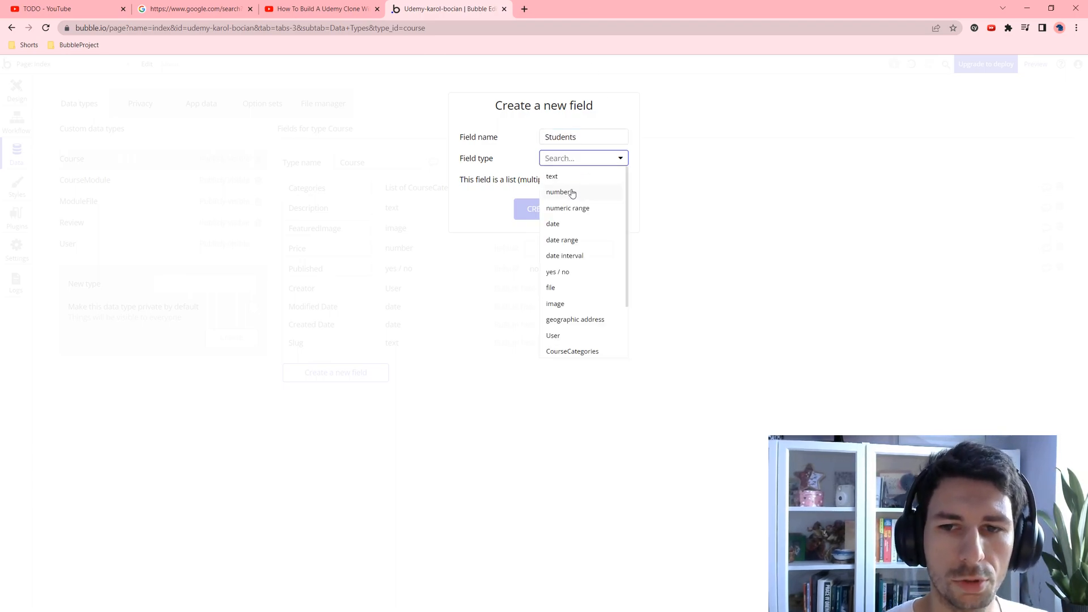
{"action": "left_click", "coordinate": [569, 335]}
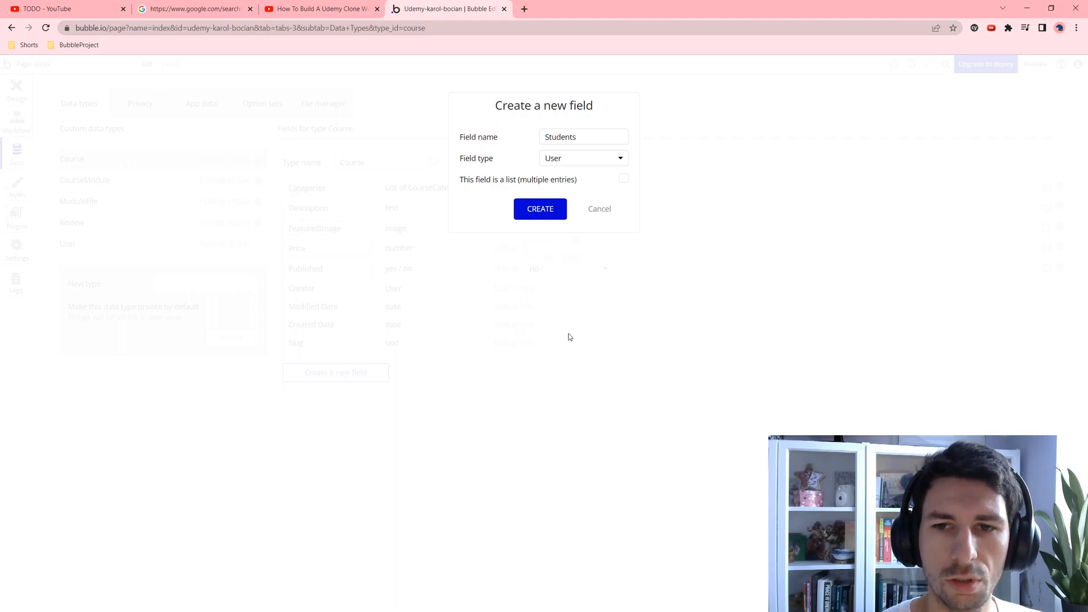
{"action": "left_click", "coordinate": [624, 180]}
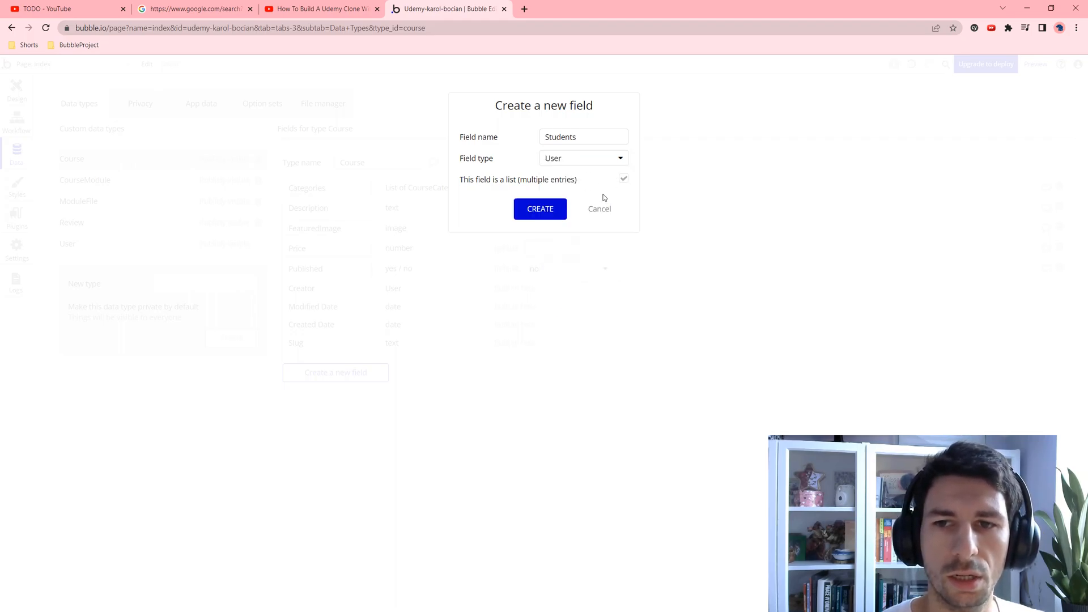
{"action": "left_click", "coordinate": [556, 207]}
{"action": "left_click", "coordinate": [338, 396]}
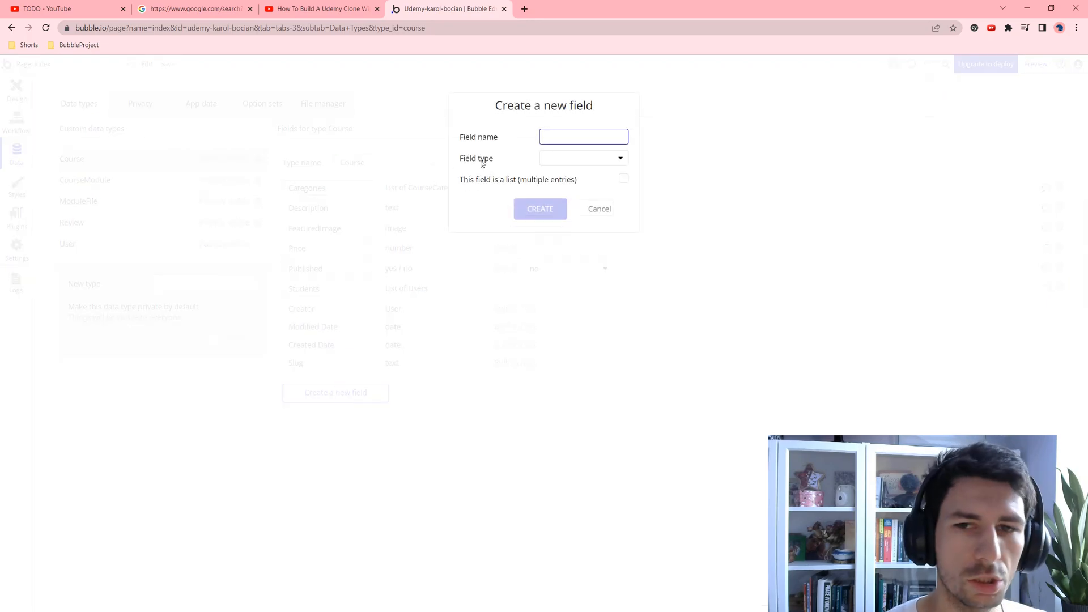
{"action": "type", "text": "Title"}
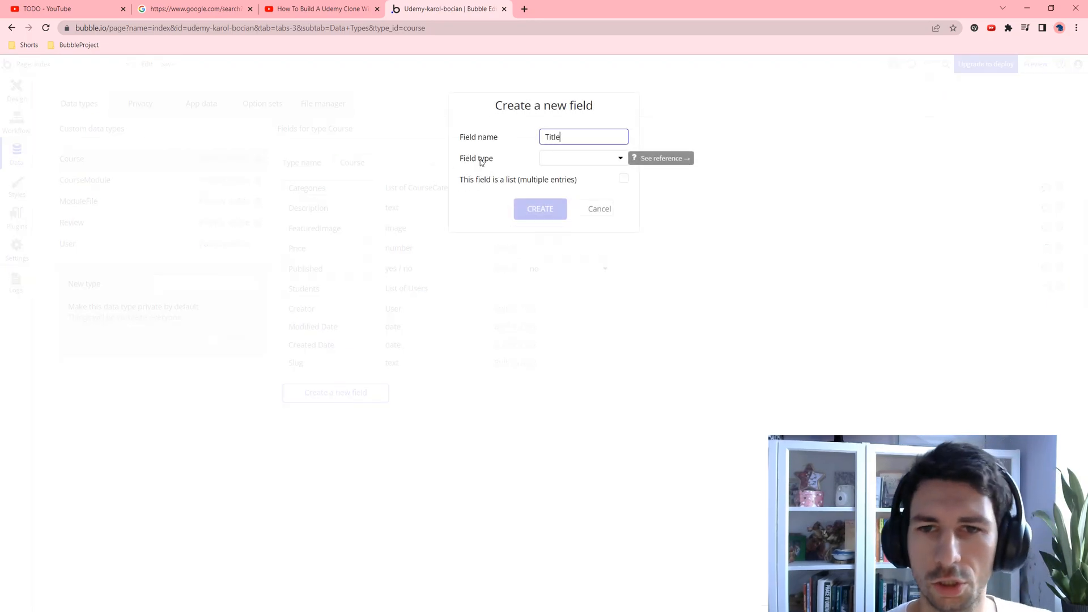
{"action": "left_click", "coordinate": [558, 158]}
{"action": "left_click", "coordinate": [557, 180]}
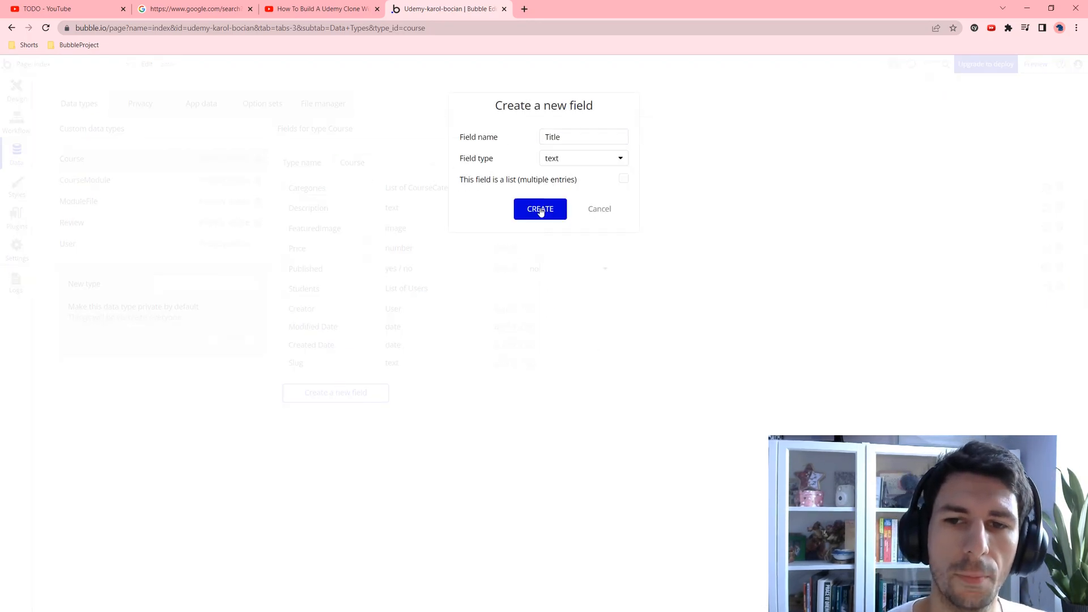
{"action": "left_click", "coordinate": [539, 209]}
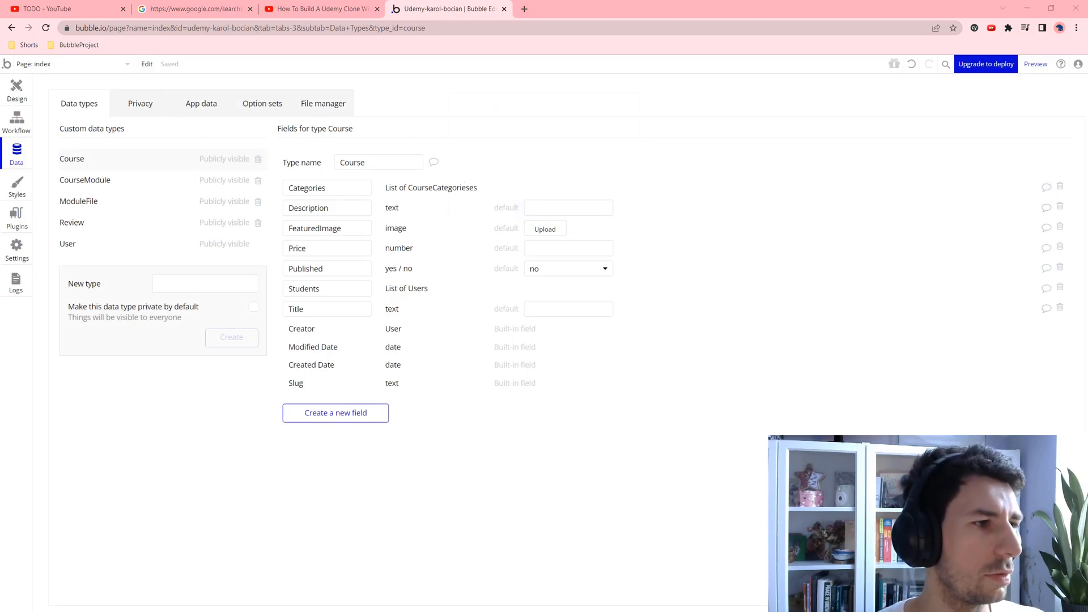
{"action": "left_click", "coordinate": [149, 179]}
Step: Give CourseModule an OgCourse field linking to a Course
{"action": "left_click", "coordinate": [327, 270]}
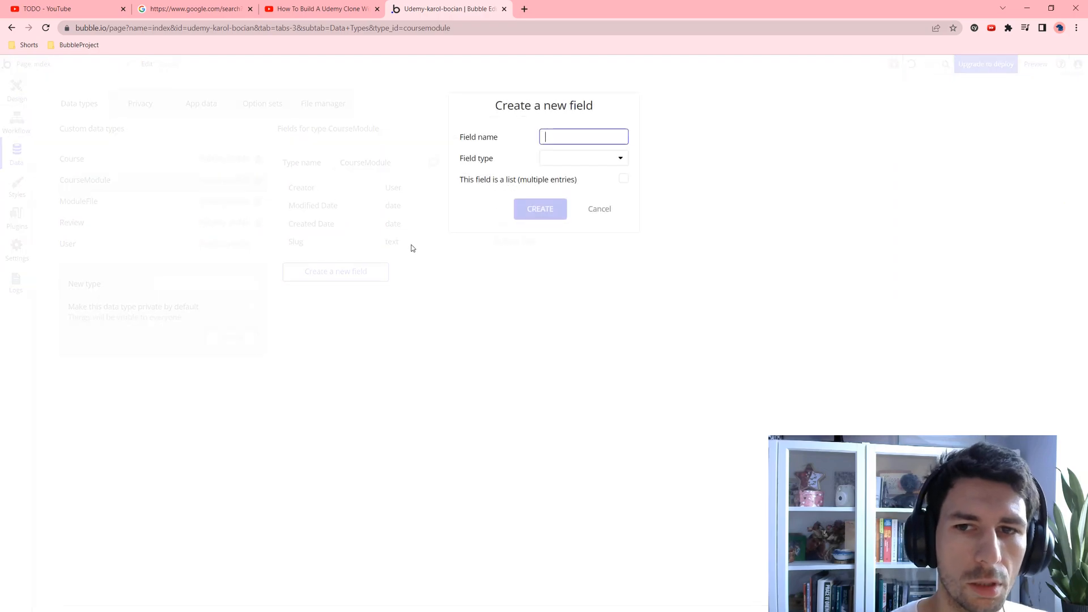
{"action": "type", "text": "Og"}
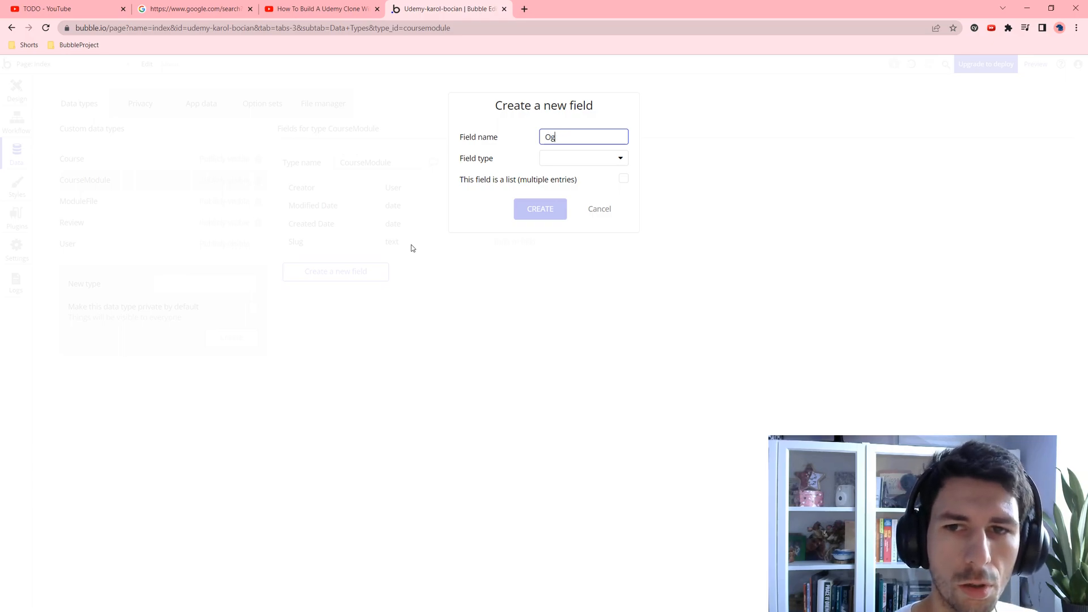
{"action": "type", "text": "Course"}
{"action": "left_click", "coordinate": [554, 162]}
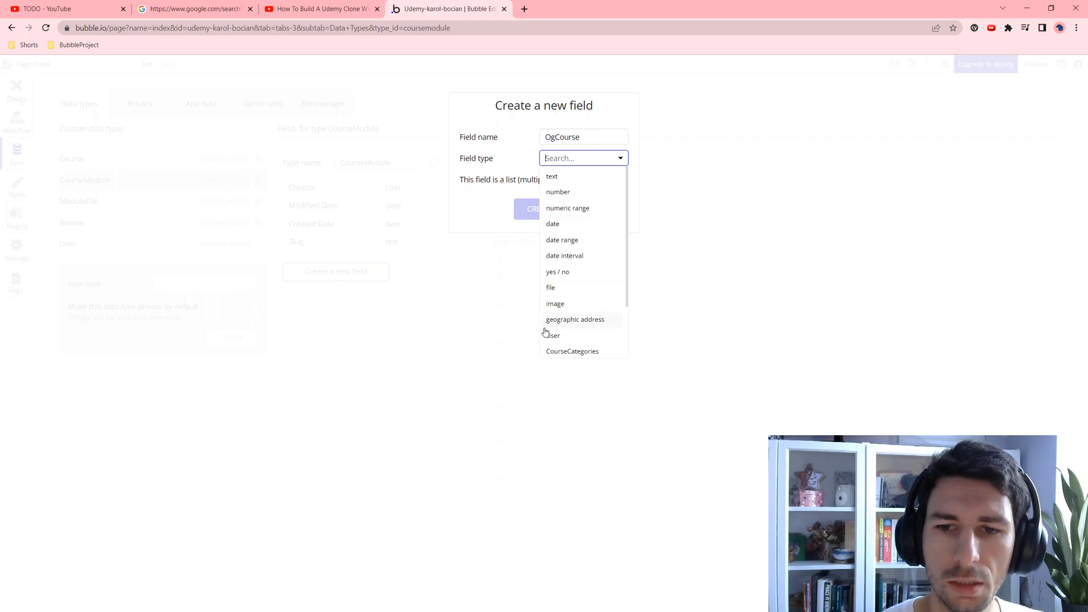
{"action": "scroll", "coordinate": [566, 305], "scroll_direction": "down", "scroll_amount": 1}
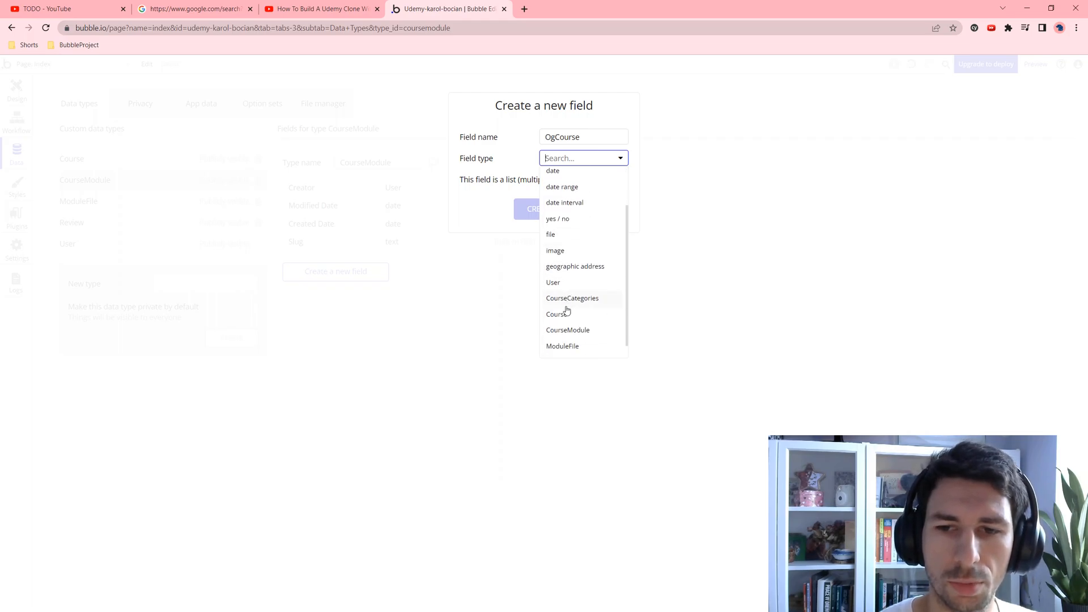
{"action": "left_click", "coordinate": [566, 312]}
{"action": "left_click", "coordinate": [538, 215]}
Step: Add a Title text field to CourseModule, then view the ModuleFile type
{"action": "left_click", "coordinate": [357, 291]}
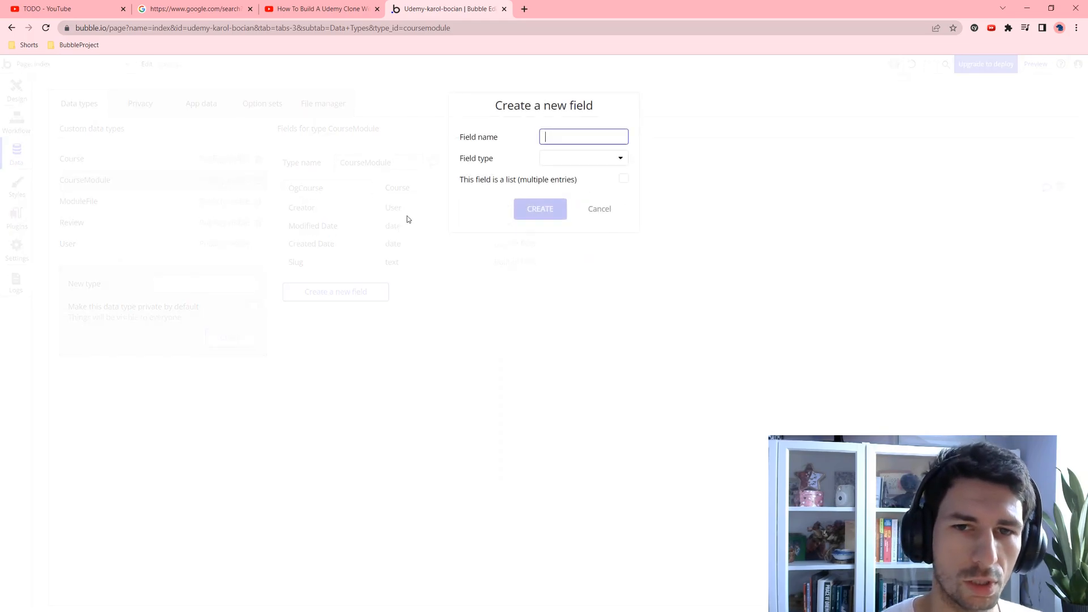
{"action": "type", "text": "Title"}
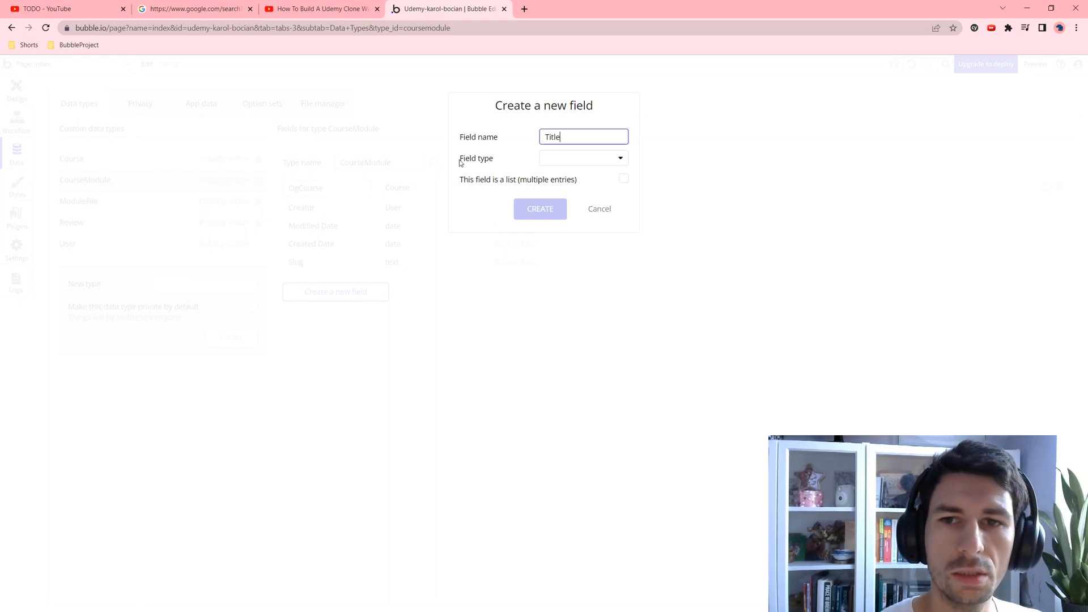
{"action": "left_click", "coordinate": [549, 157]}
{"action": "left_click", "coordinate": [575, 177]}
{"action": "left_click", "coordinate": [546, 209]}
{"action": "left_click", "coordinate": [76, 207]}
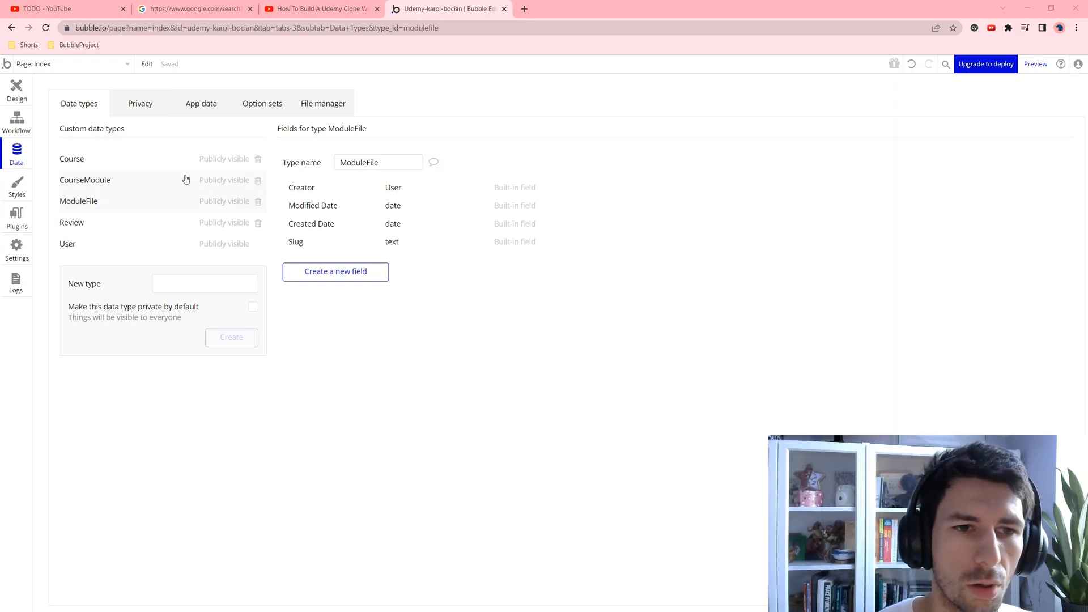
Step: Add a File field of type file and a FileName text field to ModuleFile
{"action": "left_click", "coordinate": [324, 269]}
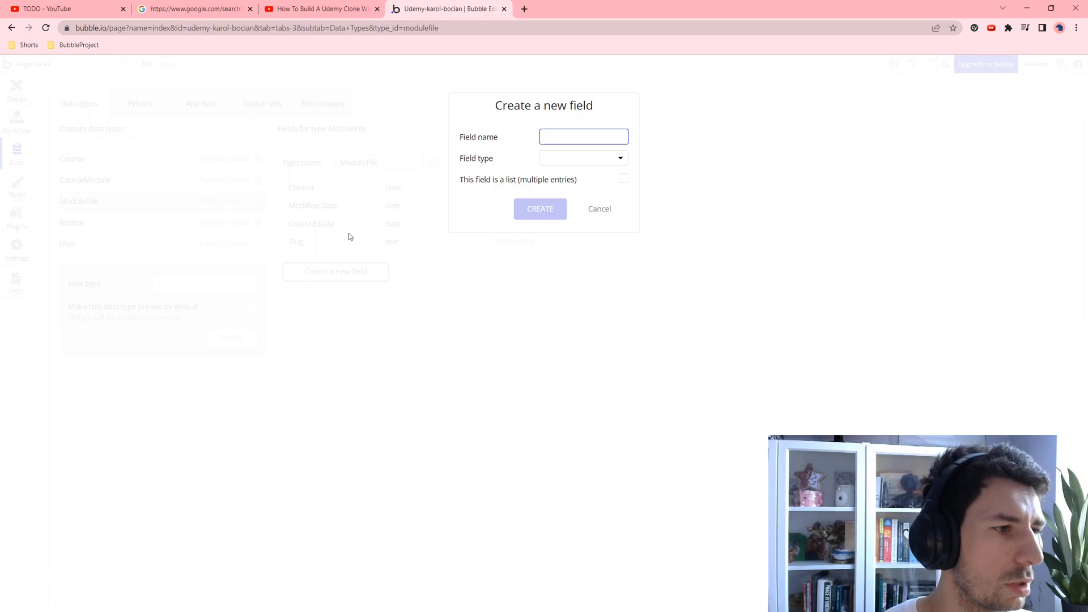
{"action": "type", "text": "File"}
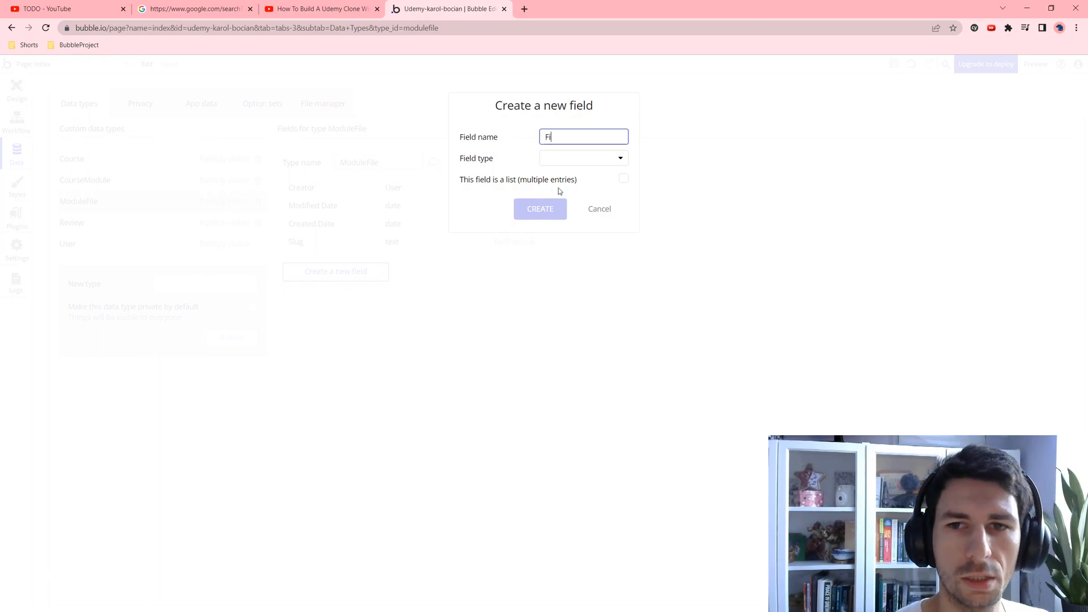
{"action": "left_click", "coordinate": [609, 161]}
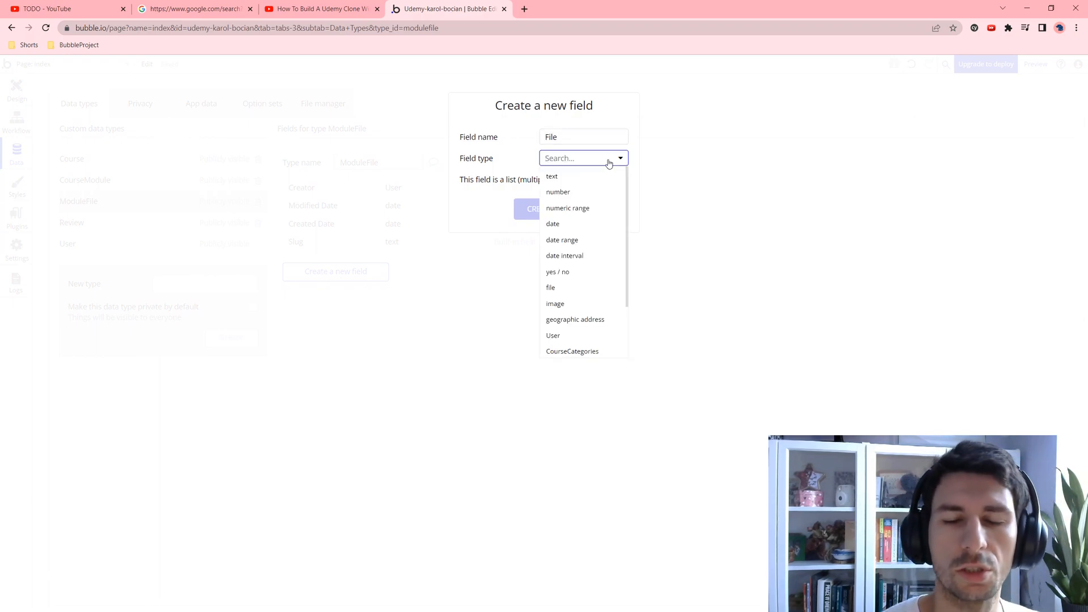
{"action": "left_click", "coordinate": [554, 288]}
{"action": "left_click", "coordinate": [548, 209]}
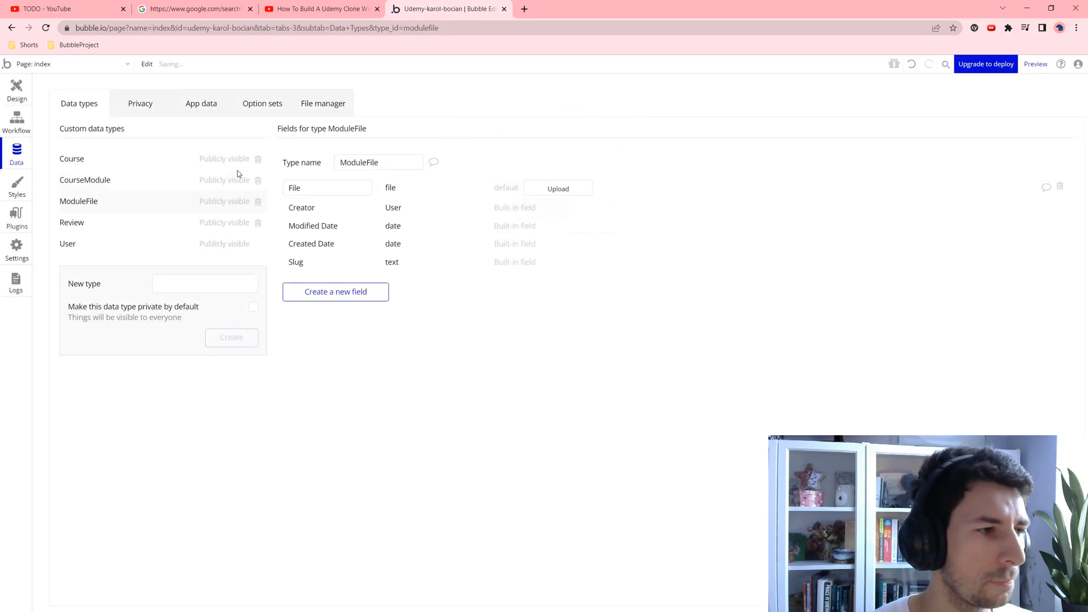
{"action": "left_click", "coordinate": [336, 291]}
{"action": "type", "text": "FileName"}
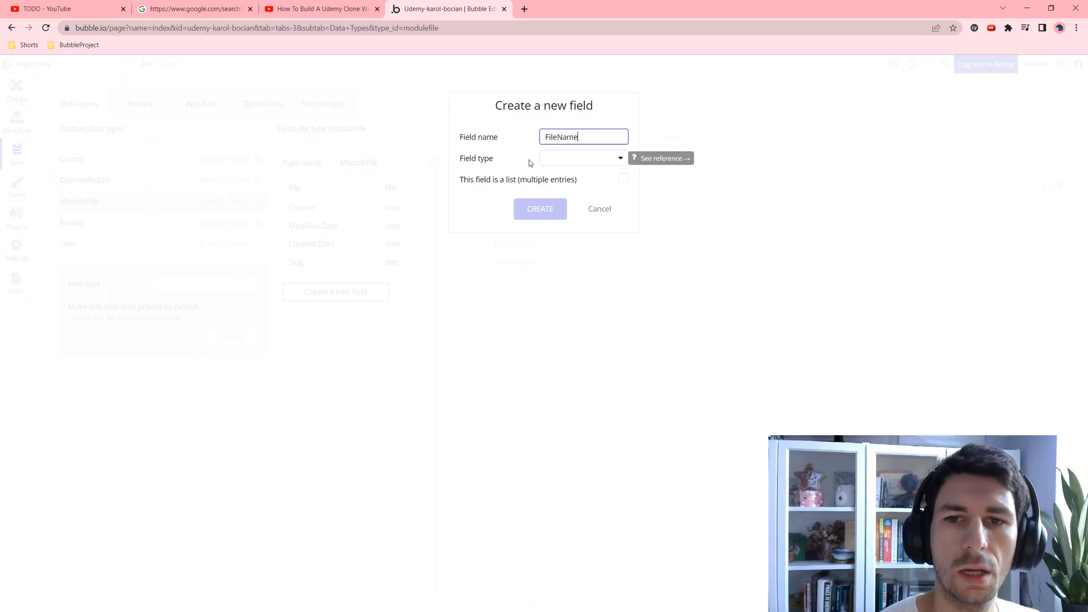
{"action": "left_click", "coordinate": [547, 159]}
{"action": "left_click", "coordinate": [557, 181]}
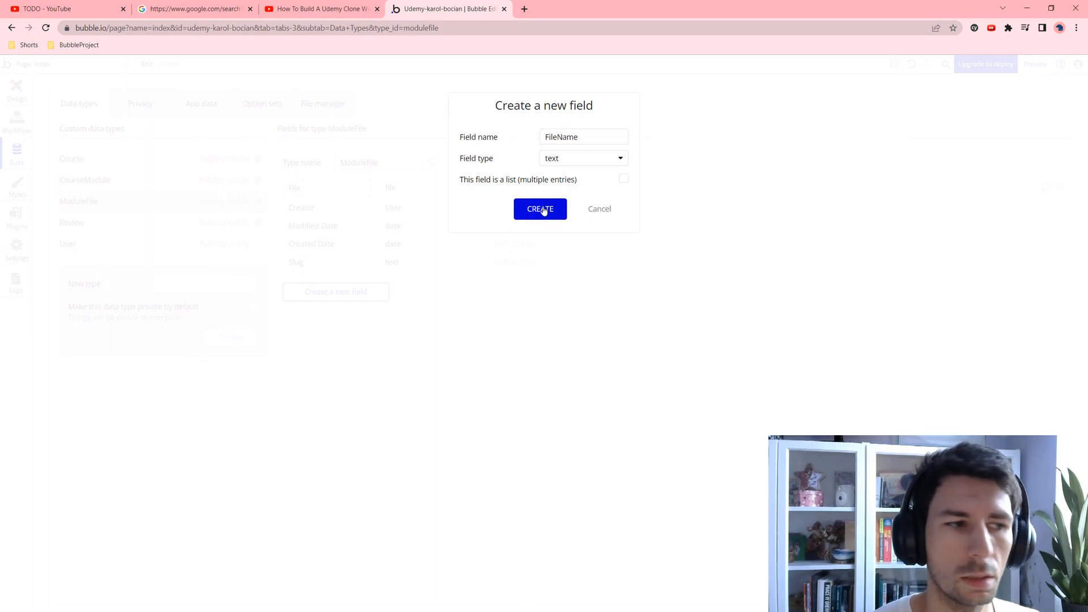
{"action": "left_click", "coordinate": [541, 209]}
Step: Add an OgModule field of type CourseModule to ModuleFile, then view Review's fields
{"action": "left_click", "coordinate": [372, 311]}
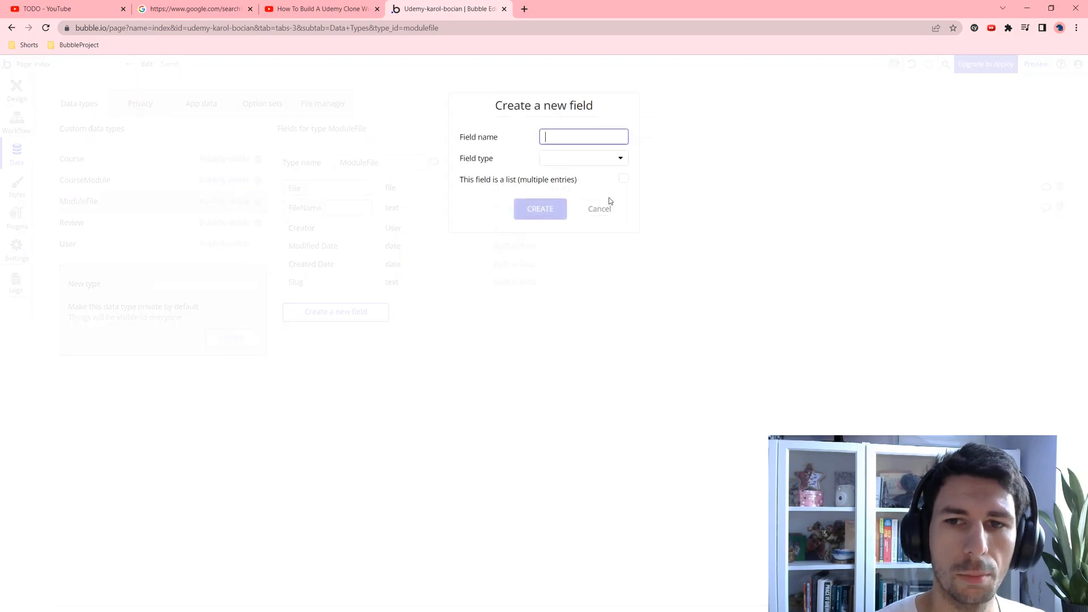
{"action": "type", "text": "Og"}
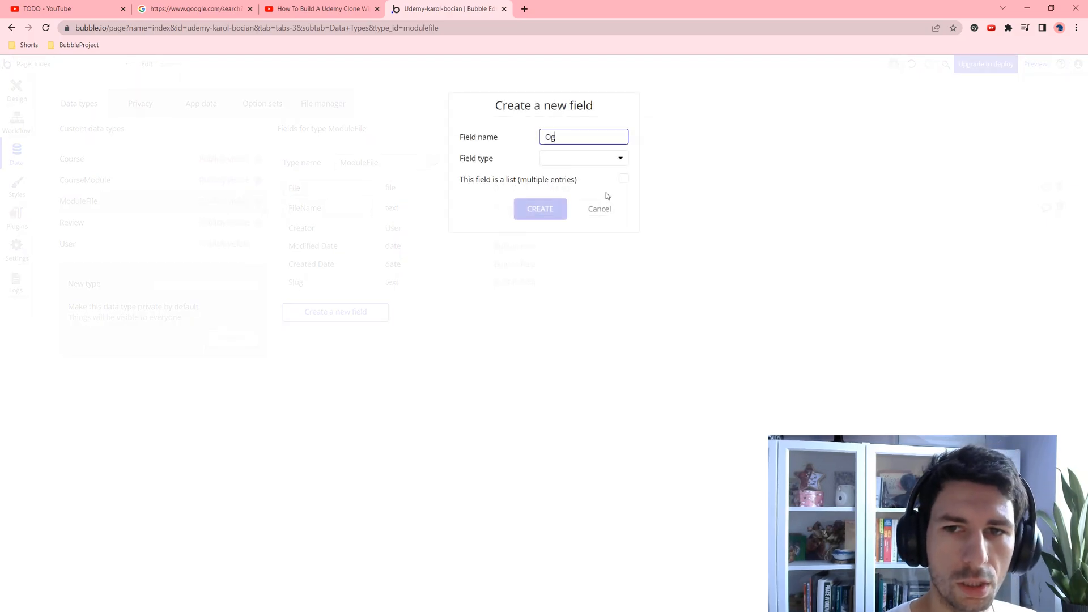
{"action": "type", "text": "Mo"}
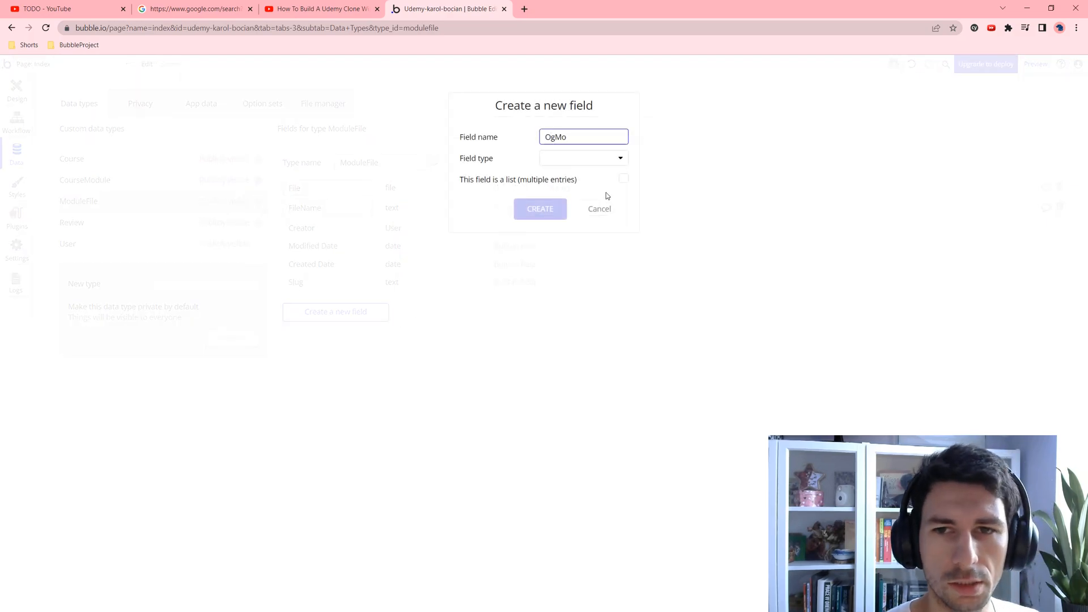
{"action": "type", "text": "dule"}
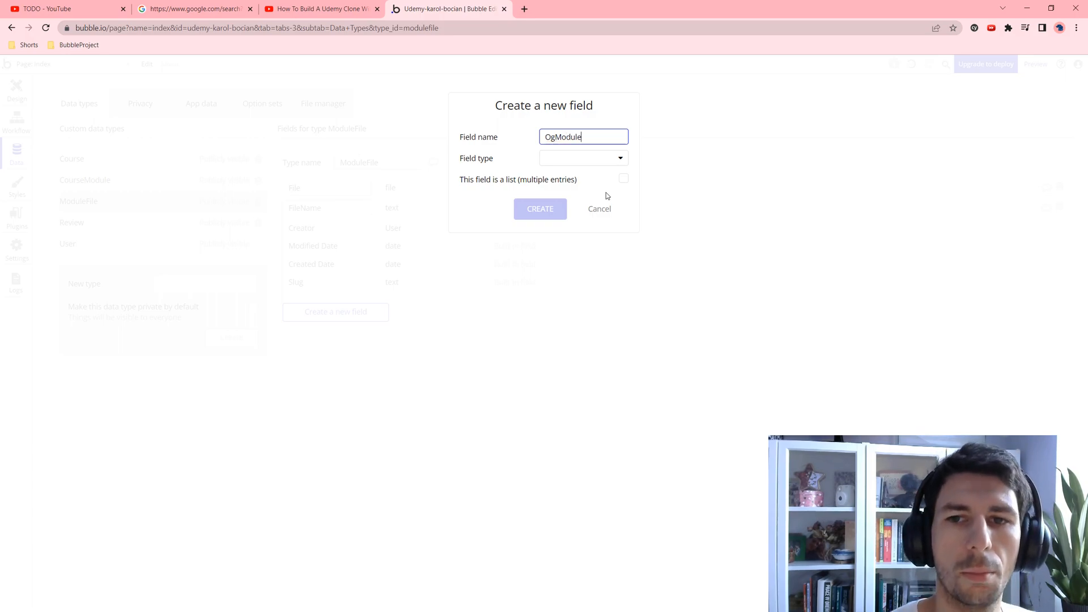
{"action": "left_click", "coordinate": [585, 160]}
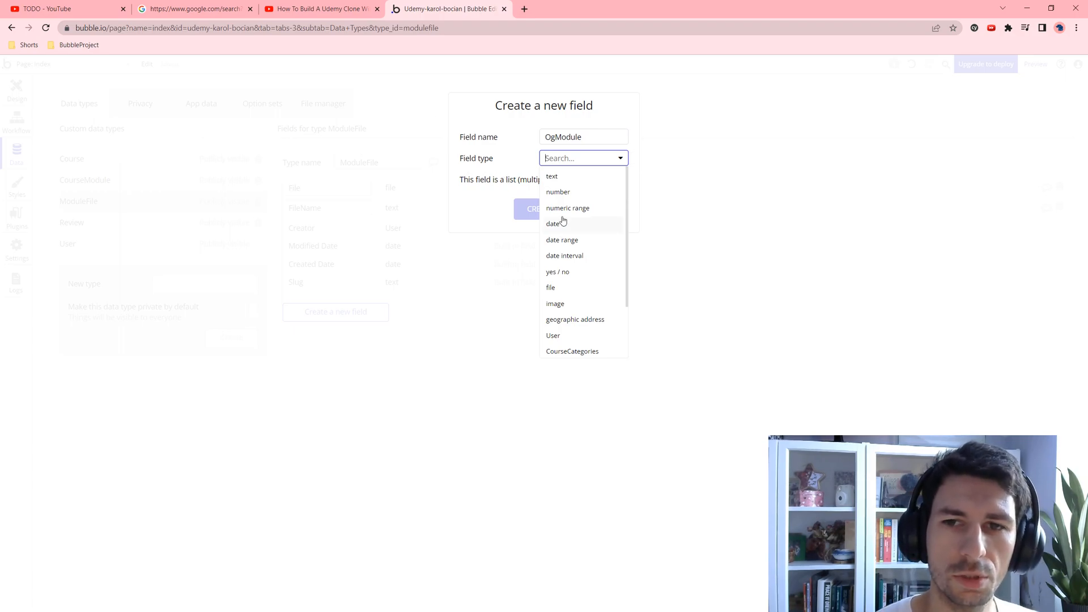
{"action": "double_click", "coordinate": [595, 139]}
{"action": "left_click", "coordinate": [573, 163]}
{"action": "scroll", "coordinate": [562, 314], "scroll_direction": "down", "scroll_amount": 1}
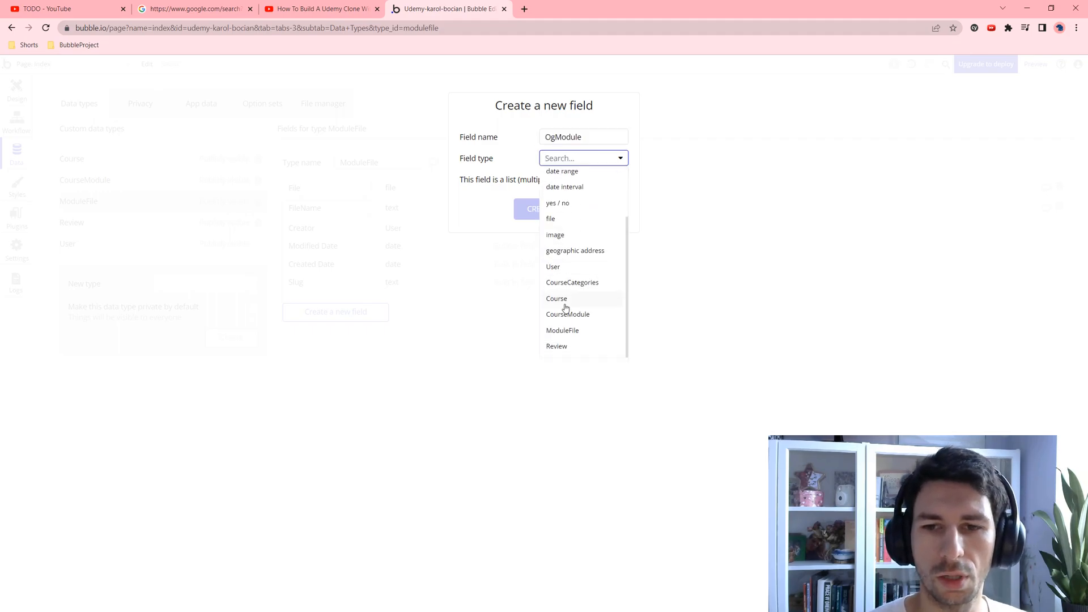
{"action": "left_click", "coordinate": [578, 313]}
{"action": "left_click", "coordinate": [550, 211]}
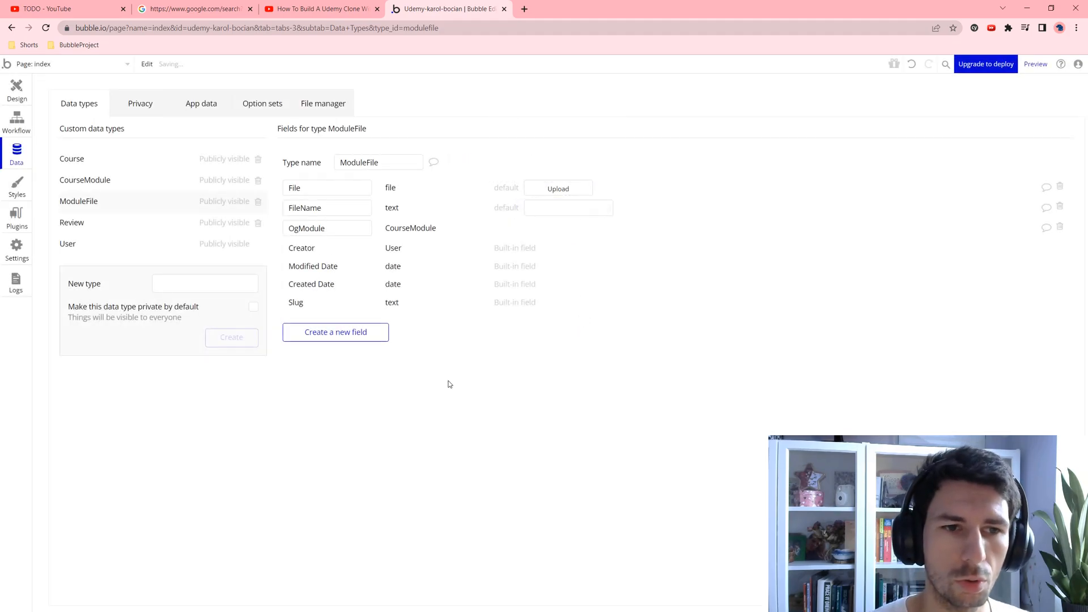
{"action": "left_click", "coordinate": [102, 225]}
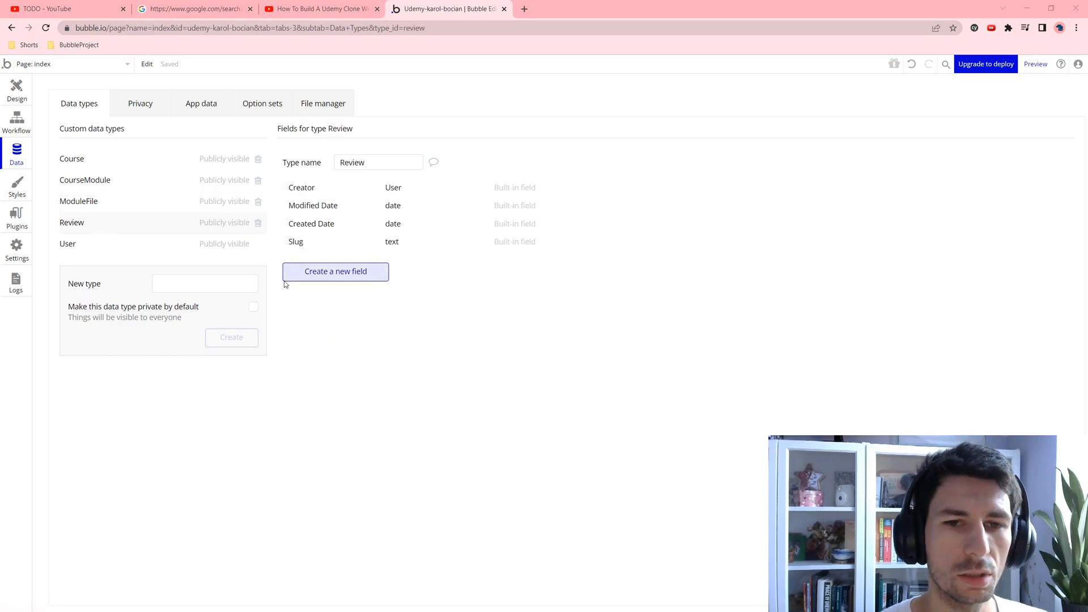
Step: Add a Content field of type text to Review
{"action": "left_click", "coordinate": [314, 274]}
{"action": "type", "text": "Content"}
{"action": "left_click", "coordinate": [573, 159]}
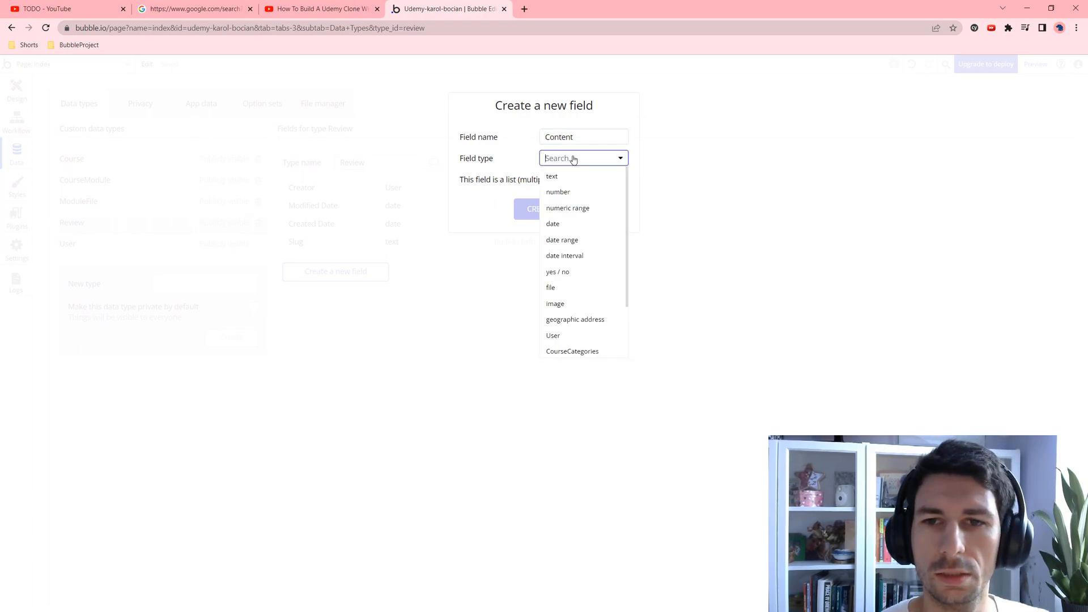
{"action": "left_click", "coordinate": [568, 176]}
{"action": "left_click", "coordinate": [554, 209]}
Step: Add an OgCourse field linked to the Course type on Review
{"action": "left_click", "coordinate": [357, 289]}
{"action": "left_click", "coordinate": [602, 145]}
{"action": "left_click", "coordinate": [603, 143]}
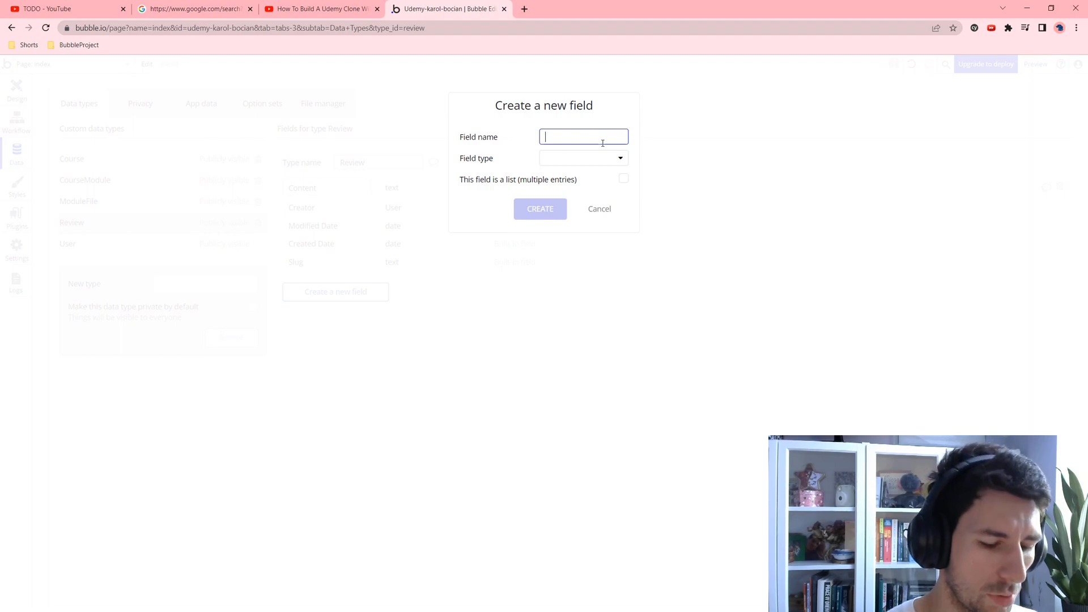
{"action": "type", "text": "OgCourse"}
{"action": "left_click", "coordinate": [562, 159]}
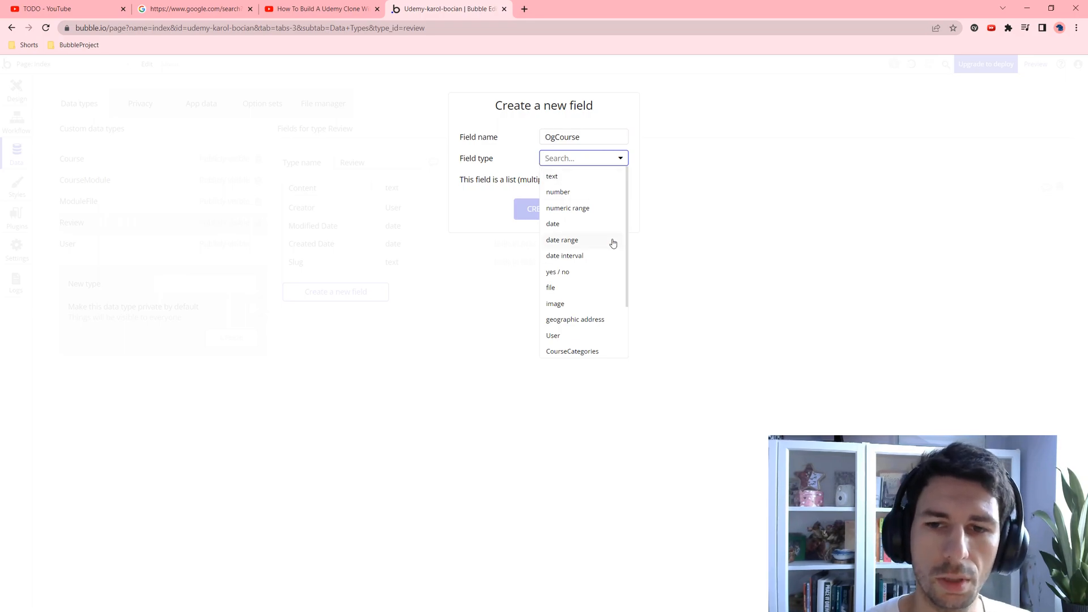
{"action": "scroll", "coordinate": [568, 260], "scroll_direction": "down", "scroll_amount": 2}
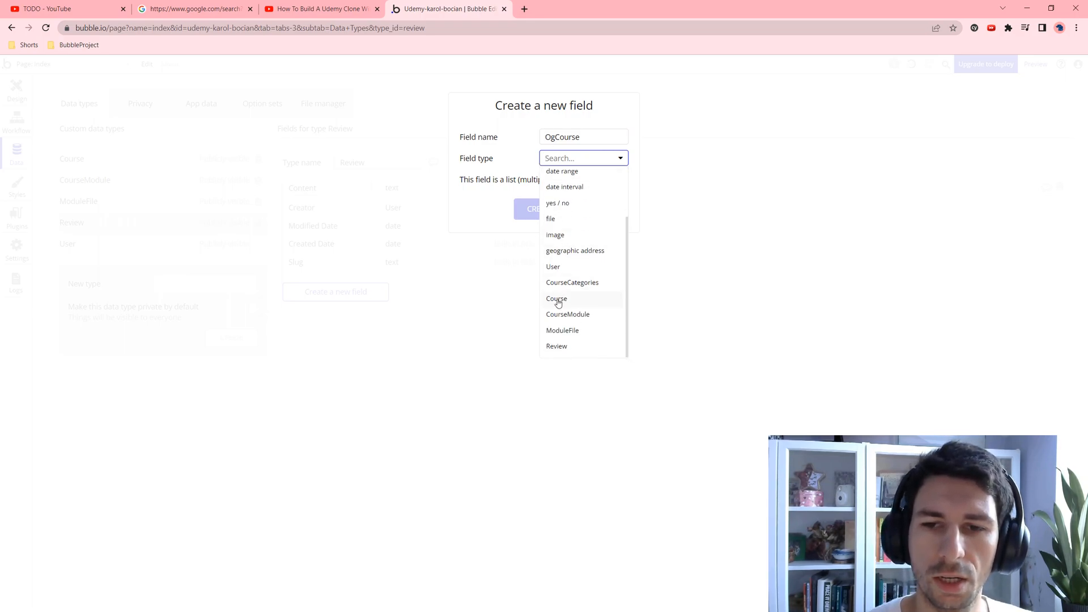
{"action": "left_click", "coordinate": [556, 299]}
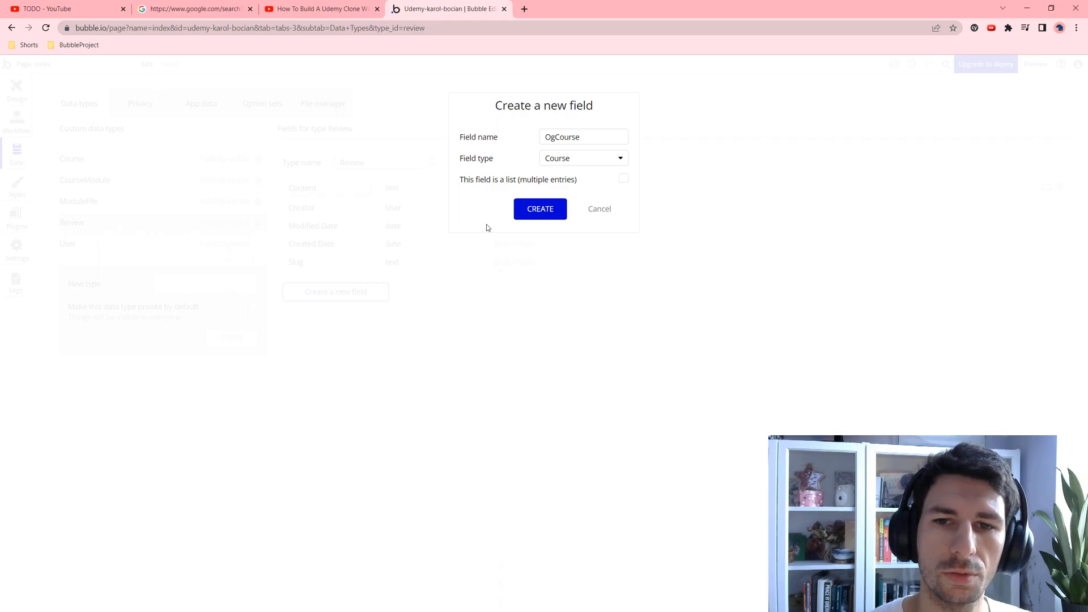
{"action": "left_click_drag", "start_coordinate": [588, 133], "coordinate": [542, 138]}
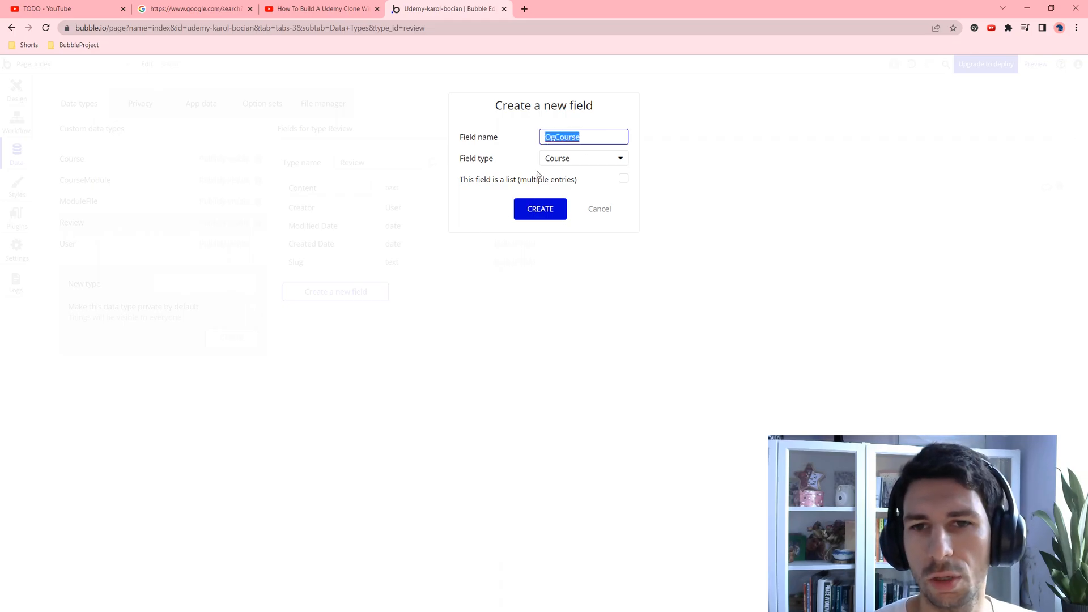
{"action": "left_click", "coordinate": [559, 220]}
Step: Add a Rating field of type number to Review
{"action": "left_click", "coordinate": [318, 311]}
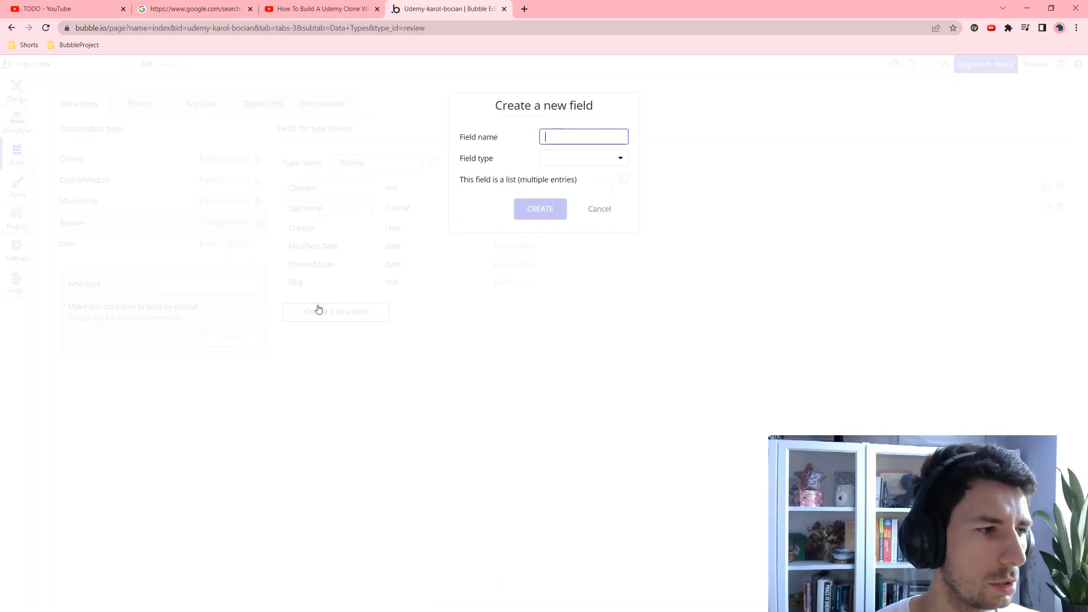
{"action": "type", "text": "R"}
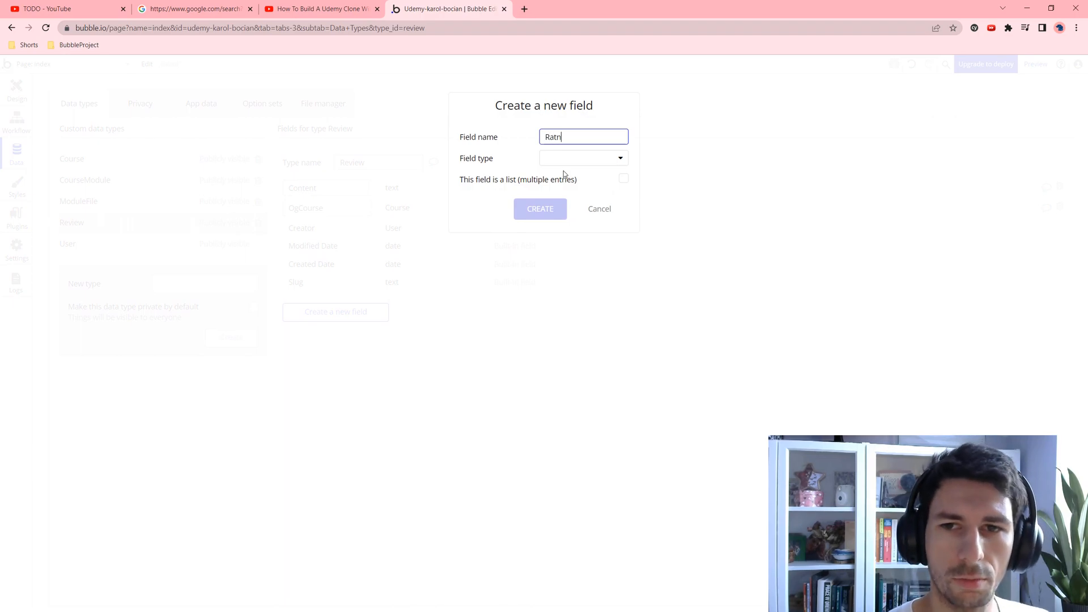
{"action": "type", "text": "ating"}
{"action": "left_click", "coordinate": [572, 160]}
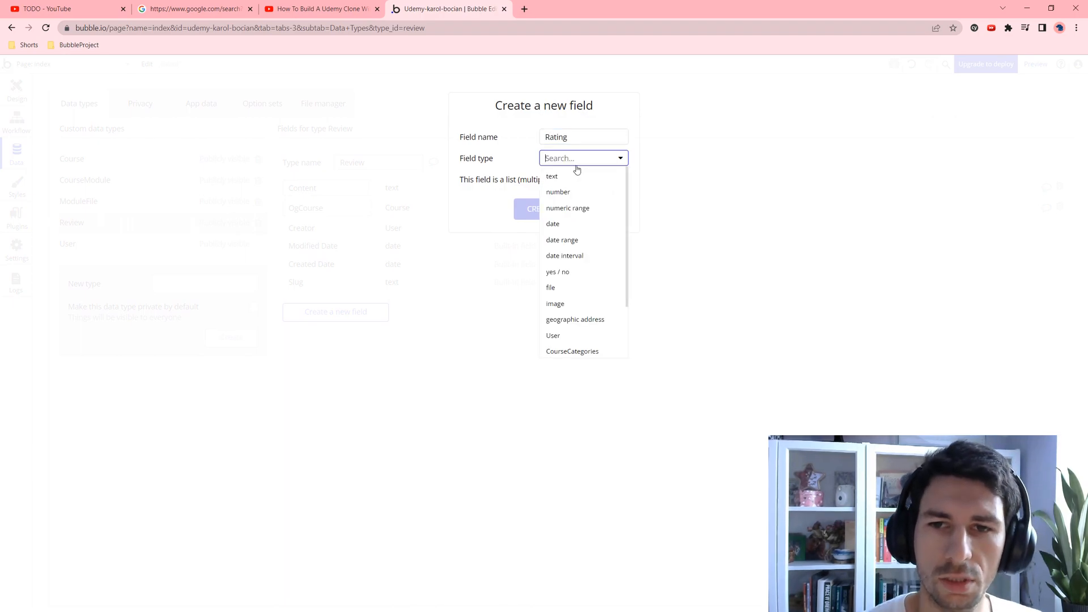
{"action": "left_click", "coordinate": [578, 189]}
{"action": "left_click", "coordinate": [532, 211]}
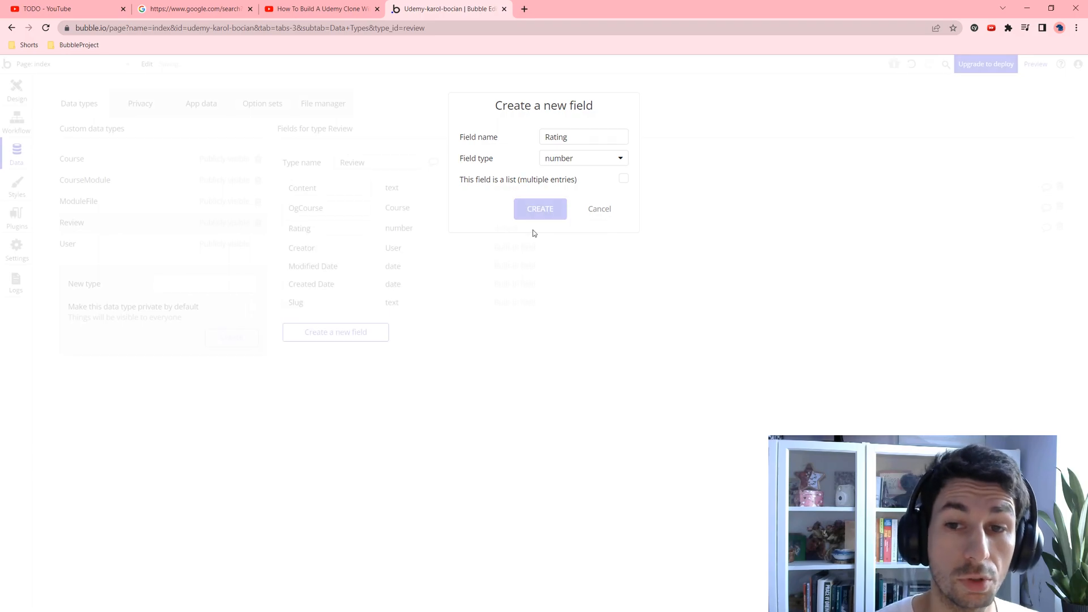
Step: Set the index page's container layout to Column
{"action": "left_click", "coordinate": [117, 202]}
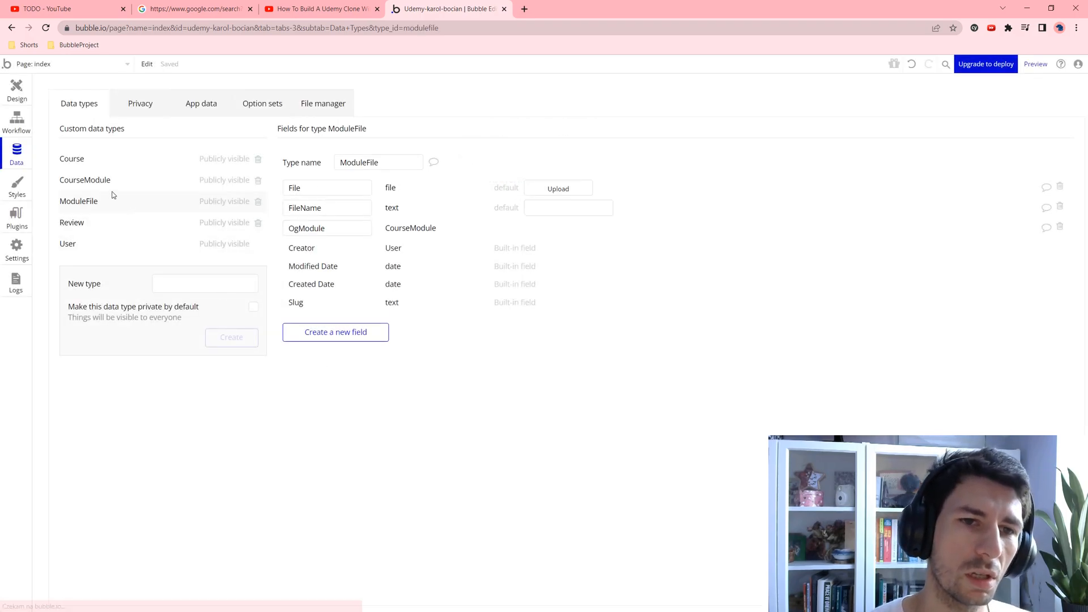
{"action": "left_click", "coordinate": [112, 187]}
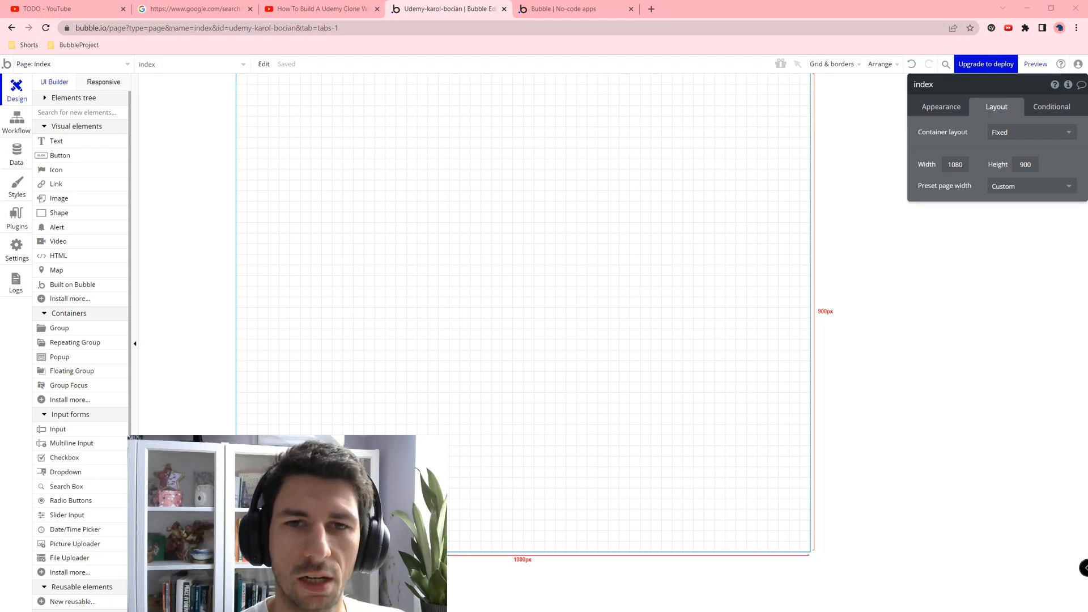
{"action": "left_click", "coordinate": [1003, 136]}
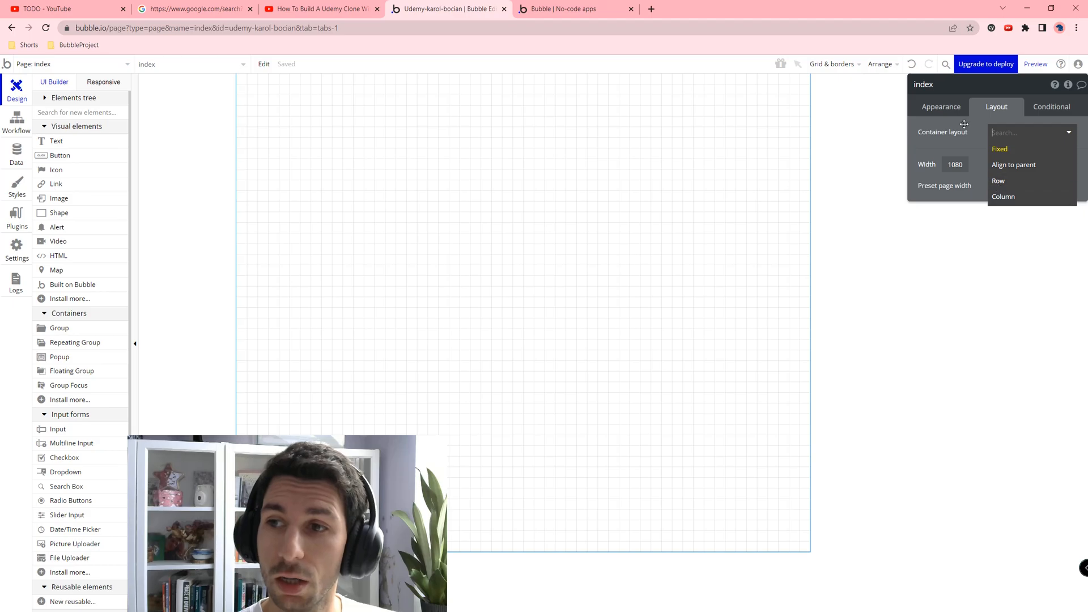
{"action": "left_click", "coordinate": [1006, 198]}
Step: Change the page background colour to light grey #F0F0F0
{"action": "left_click", "coordinate": [941, 107]}
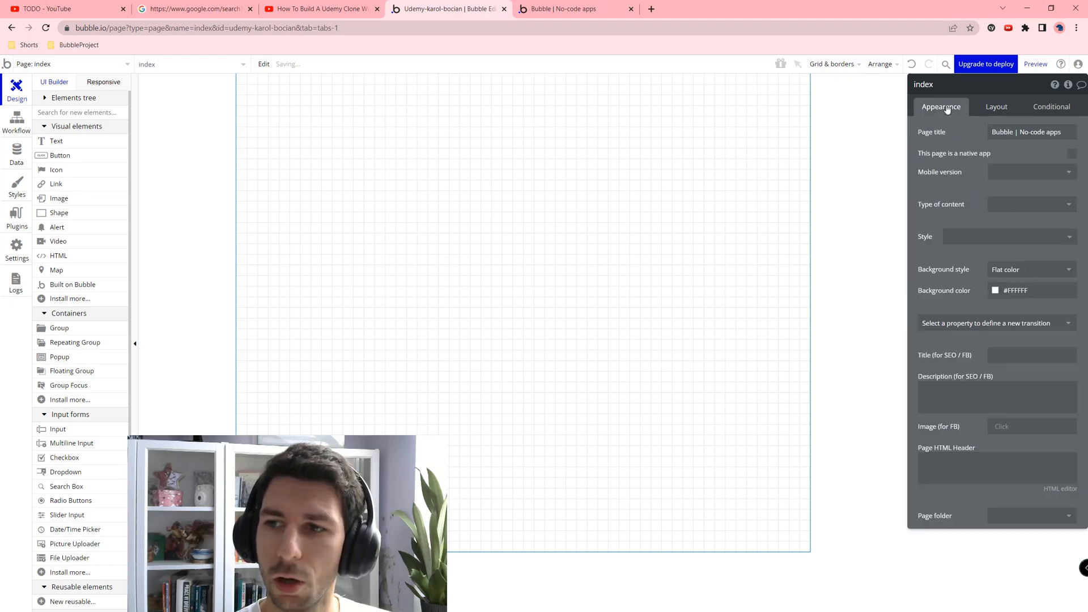
{"action": "left_click", "coordinate": [985, 292]}
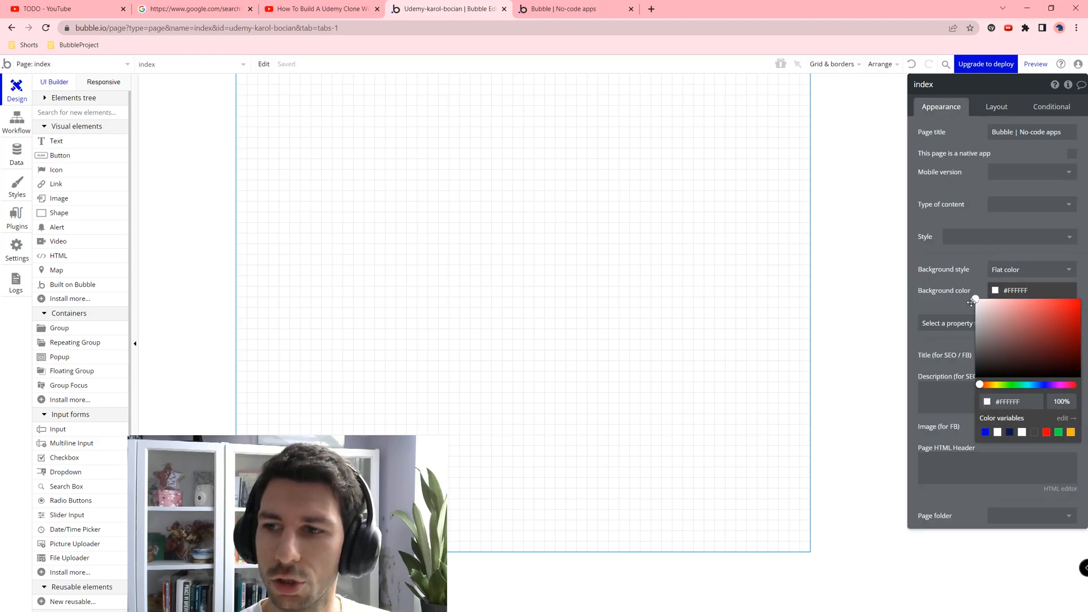
{"action": "left_click", "coordinate": [971, 303]}
{"action": "left_click", "coordinate": [991, 295]}
{"action": "left_click", "coordinate": [974, 300]}
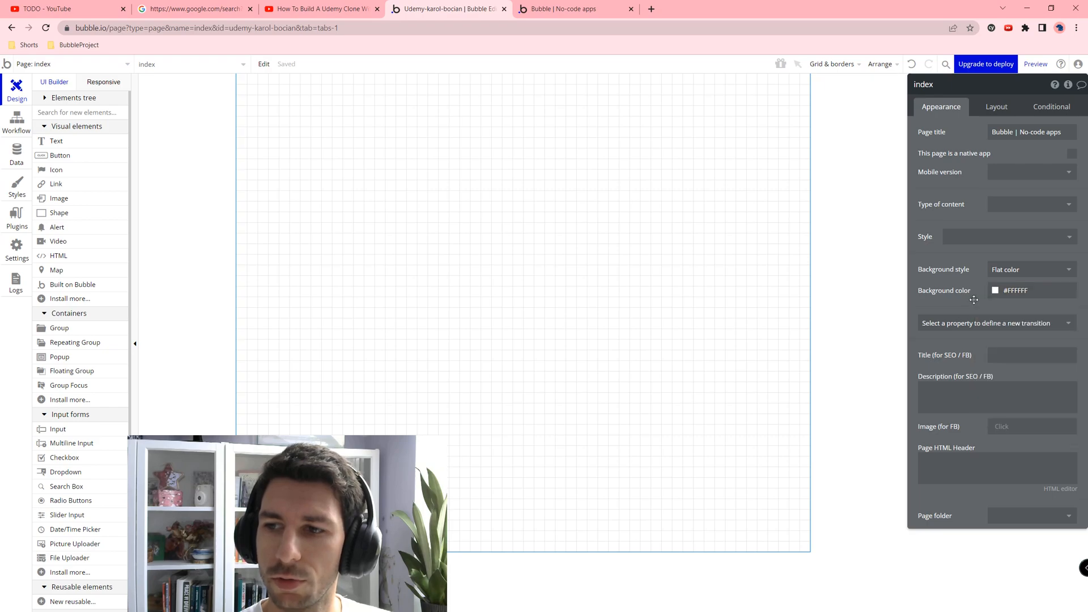
{"action": "left_click", "coordinate": [989, 290]}
{"action": "left_click_drag", "start_coordinate": [976, 299], "coordinate": [975, 303]}
{"action": "left_click", "coordinate": [497, 206]}
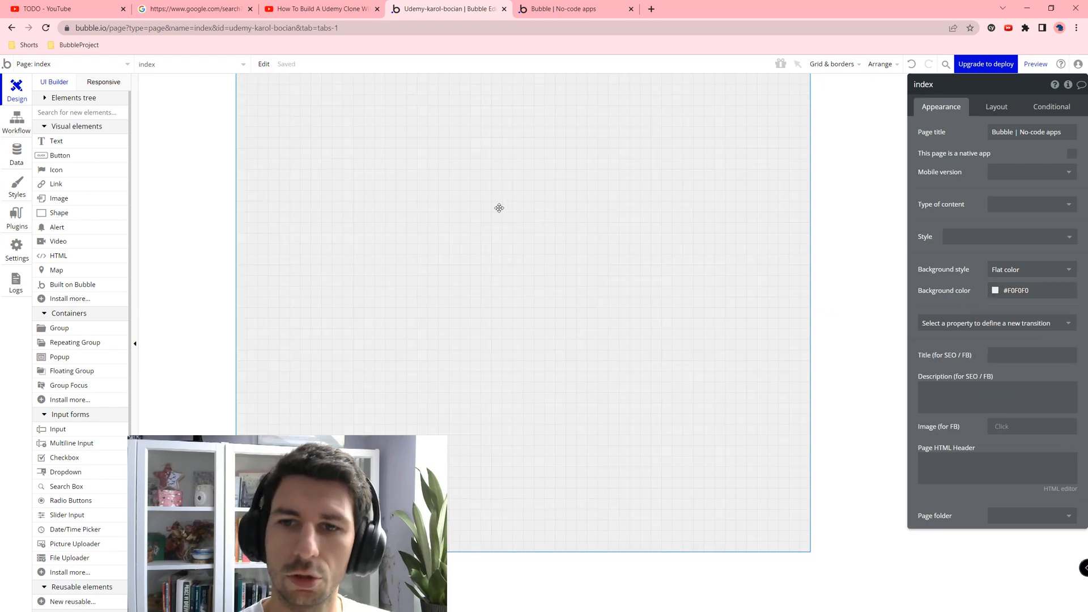
{"action": "left_click", "coordinate": [126, 68]}
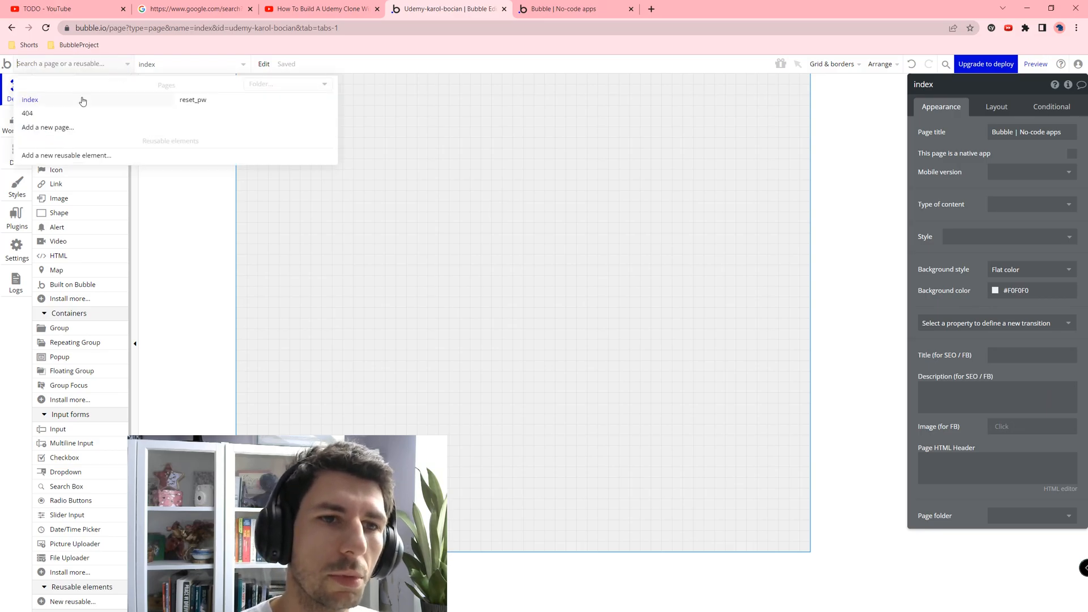
Step: Create a new page named 'register' cloned from index
{"action": "left_click", "coordinate": [74, 127]}
{"action": "type", "text": "re"}
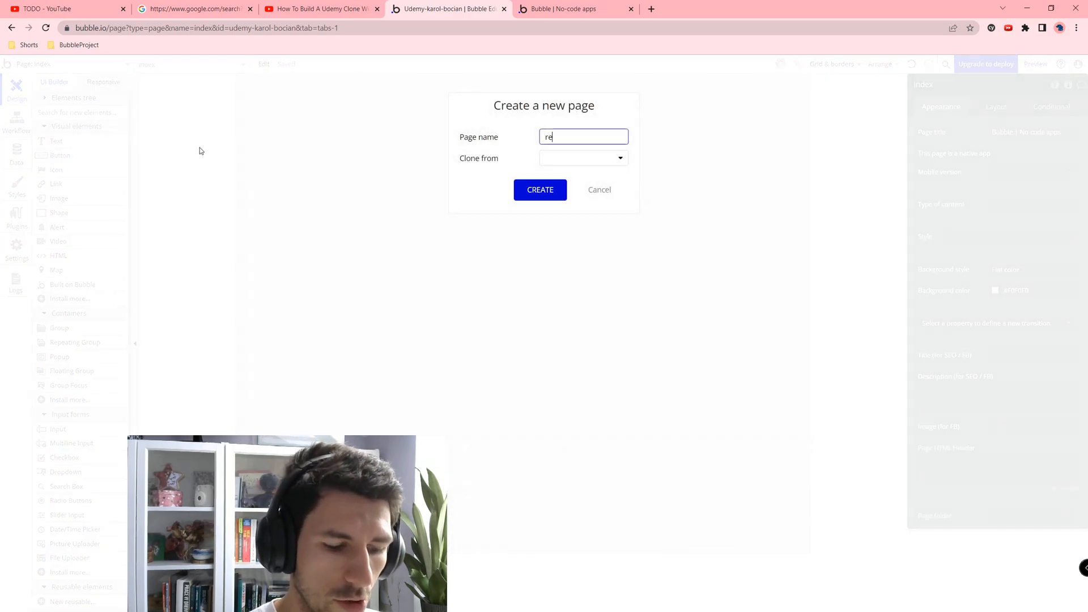
{"action": "type", "text": "gister"}
{"action": "left_click", "coordinate": [572, 169]}
{"action": "left_click", "coordinate": [572, 160]}
{"action": "left_click", "coordinate": [559, 192]}
{"action": "left_click", "coordinate": [558, 193]}
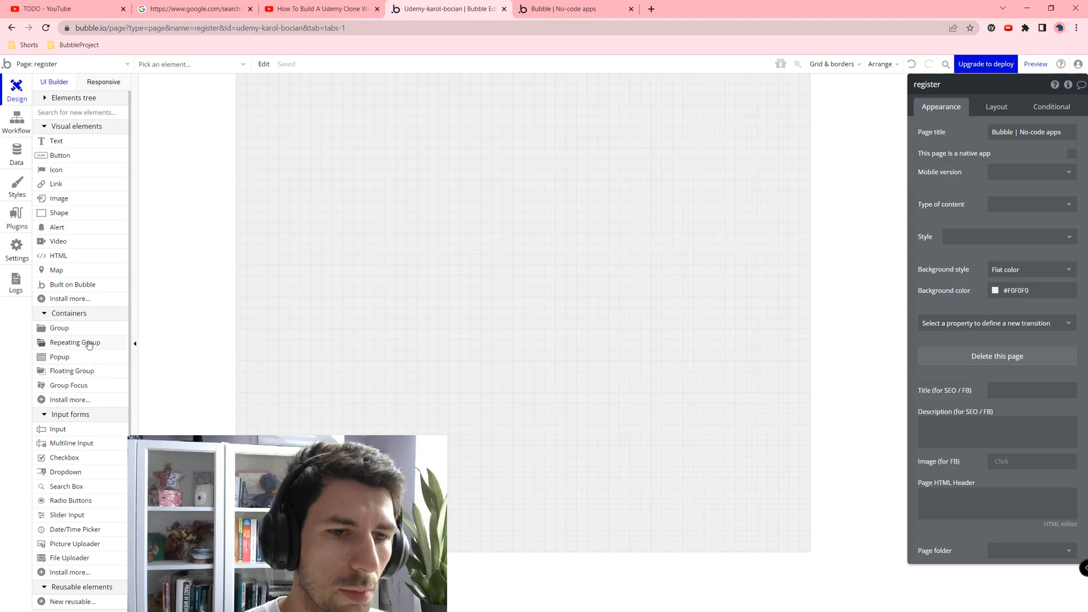
Step: Draw a group on the register page and name it RegisterForm
{"action": "left_click", "coordinate": [59, 328]}
{"action": "left_click_drag", "start_coordinate": [369, 108], "coordinate": [700, 437]}
{"action": "left_click", "coordinate": [963, 92]}
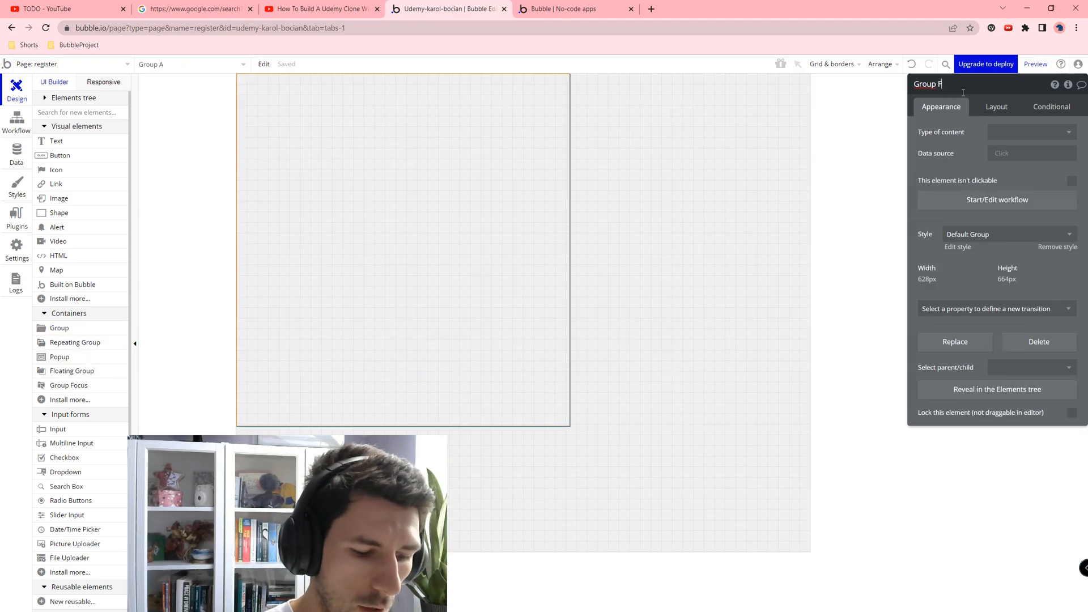
{"action": "type", "text": "RegisterForm"}
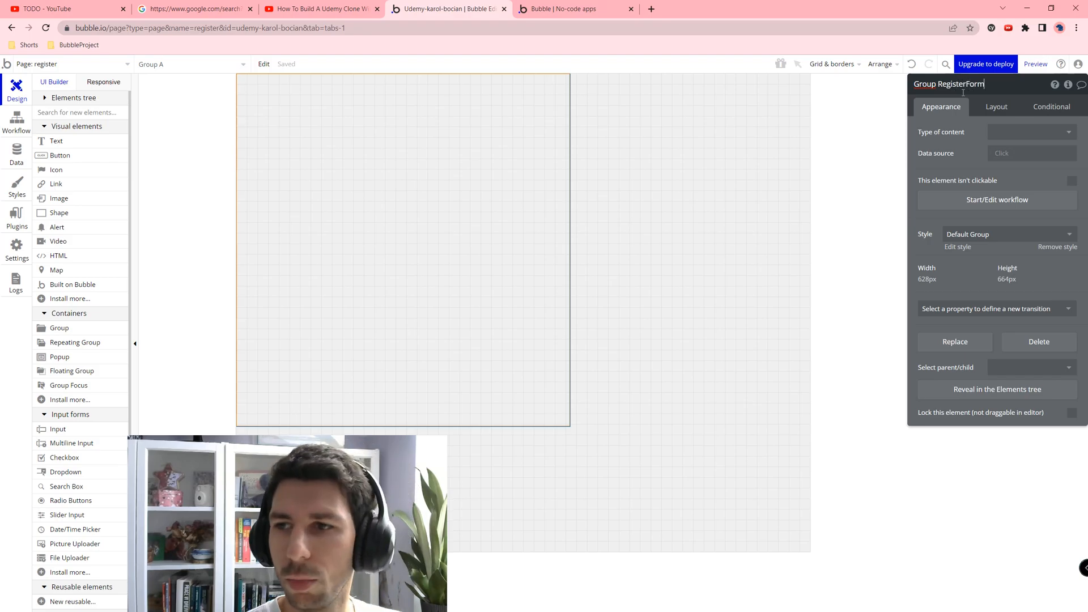
{"action": "key", "text": "Return"}
Step: Make RegisterForm a centred column with flexible width, max width 700 and min height 800
{"action": "left_click", "coordinate": [994, 106]}
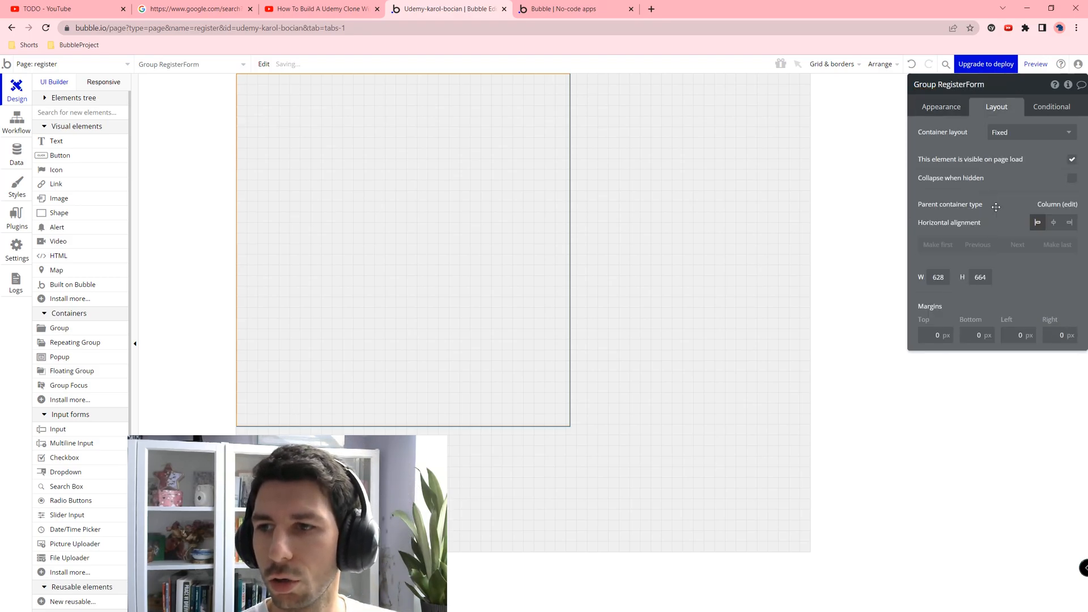
{"action": "left_click", "coordinate": [1052, 222]}
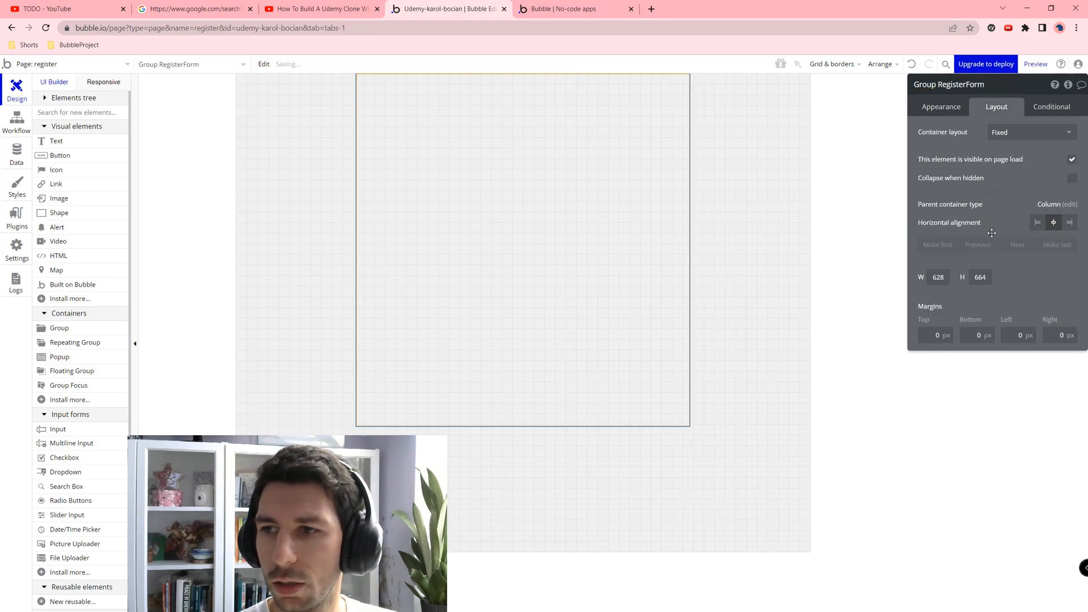
{"action": "left_click", "coordinate": [1001, 136]}
{"action": "left_click", "coordinate": [1015, 193]}
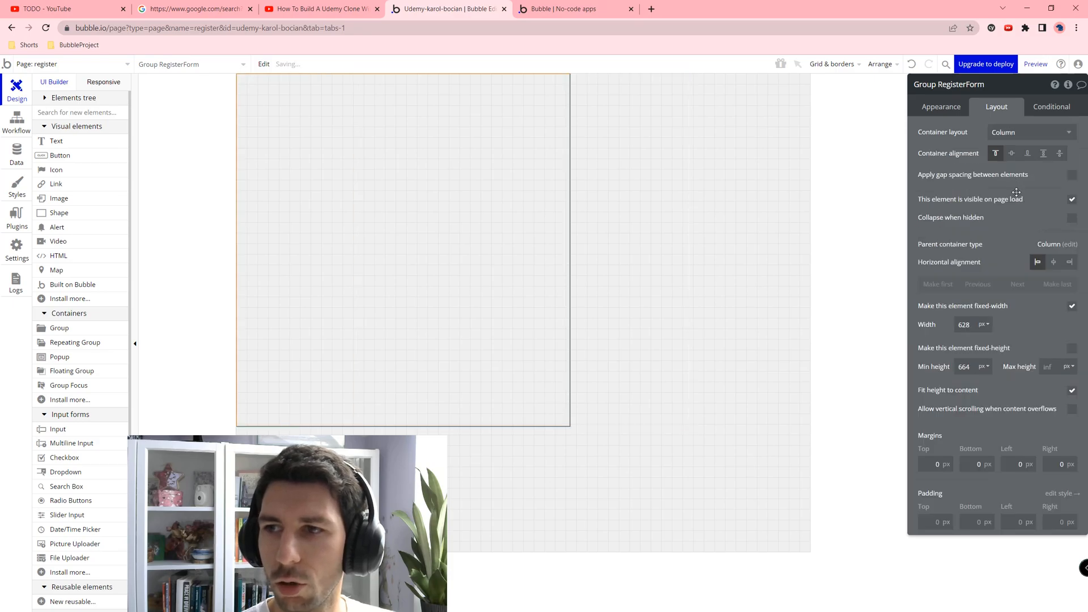
{"action": "left_click", "coordinate": [1053, 262]}
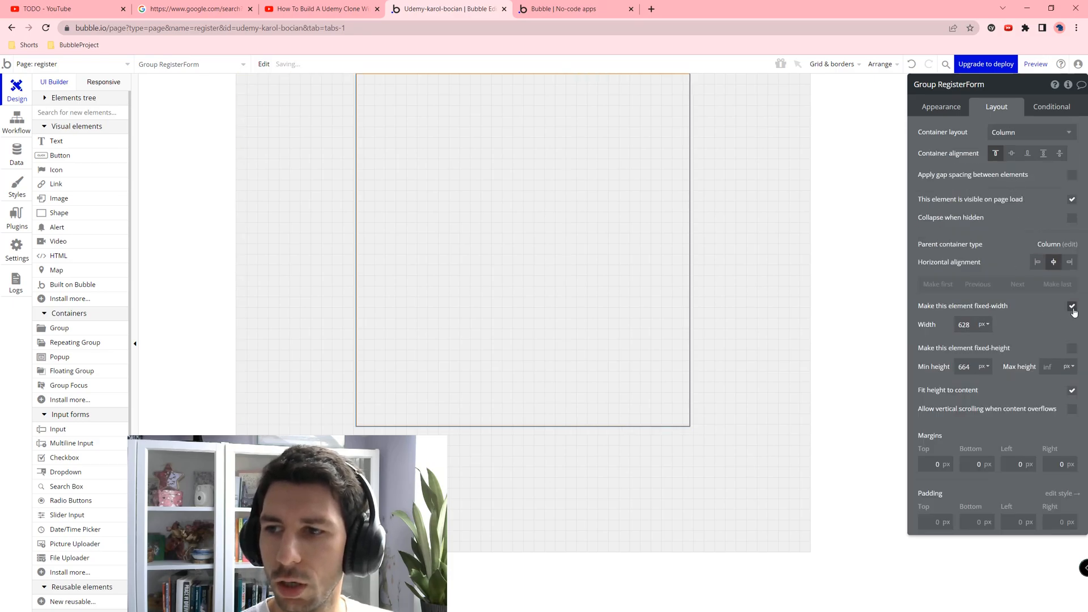
{"action": "left_click", "coordinate": [1072, 306]}
{"action": "left_click", "coordinate": [970, 325]}
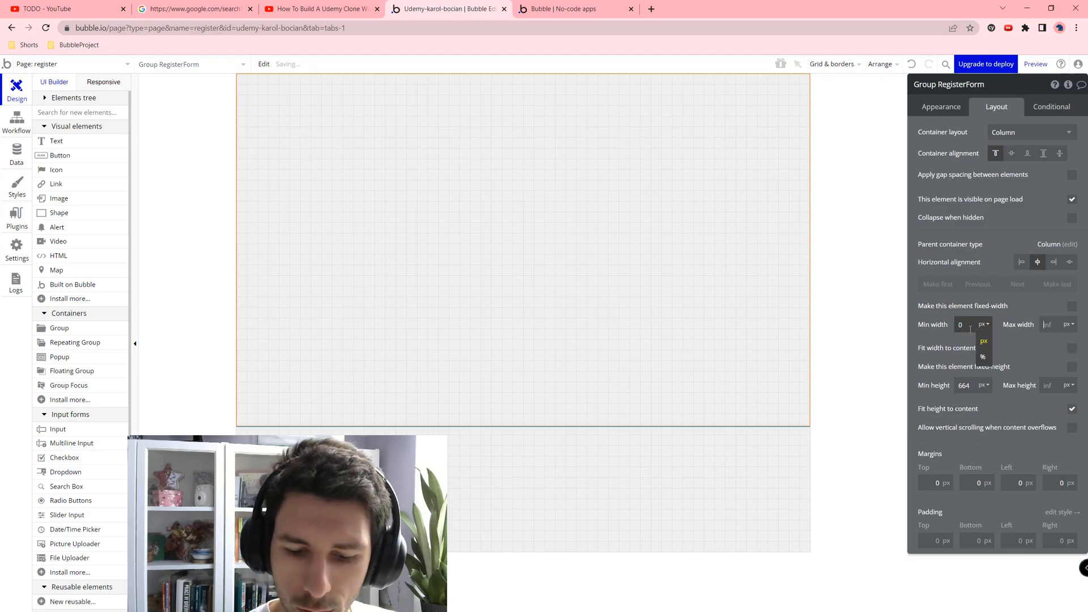
{"action": "type", "text": "700"}
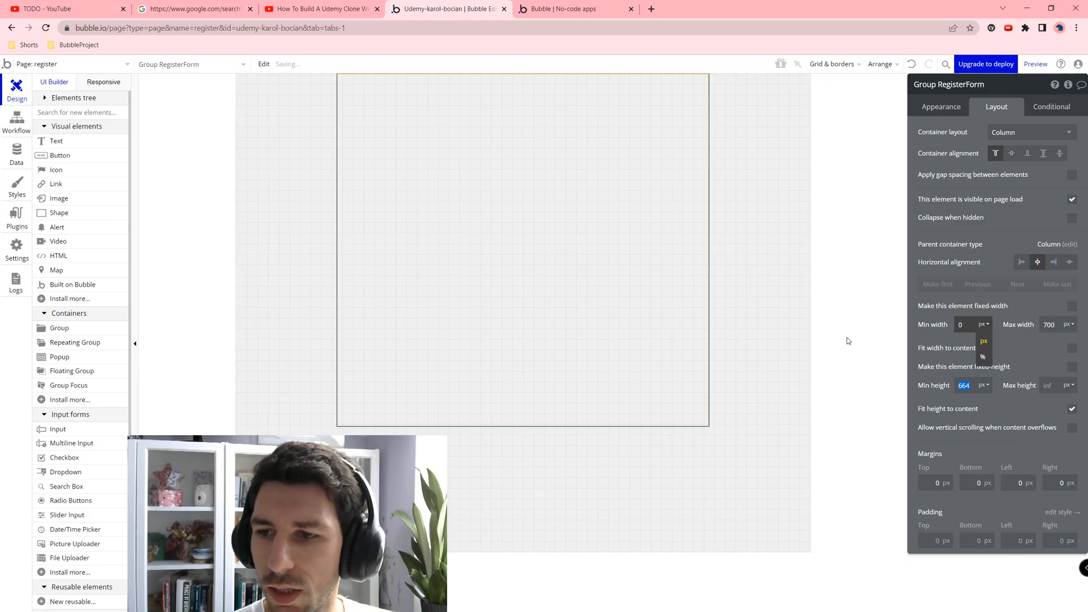
{"action": "left_click", "coordinate": [971, 385]}
{"action": "double_click", "coordinate": [971, 385]}
{"action": "type", "text": "800"}
Step: Apply the Group - Border style to RegisterForm
{"action": "left_click", "coordinate": [940, 107]}
{"action": "left_click", "coordinate": [999, 237]}
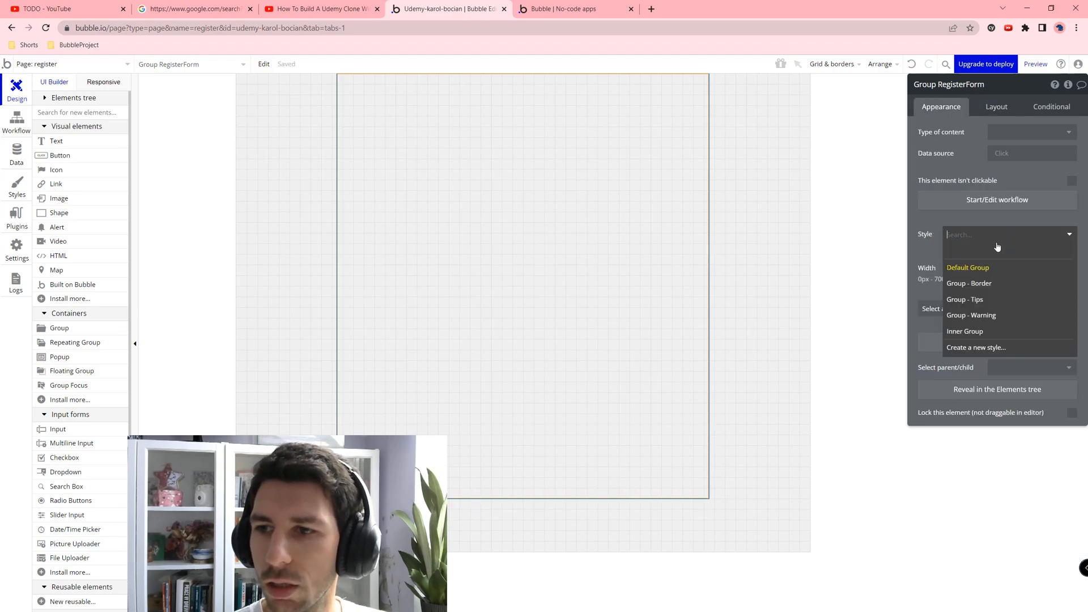
{"action": "left_click", "coordinate": [969, 284]}
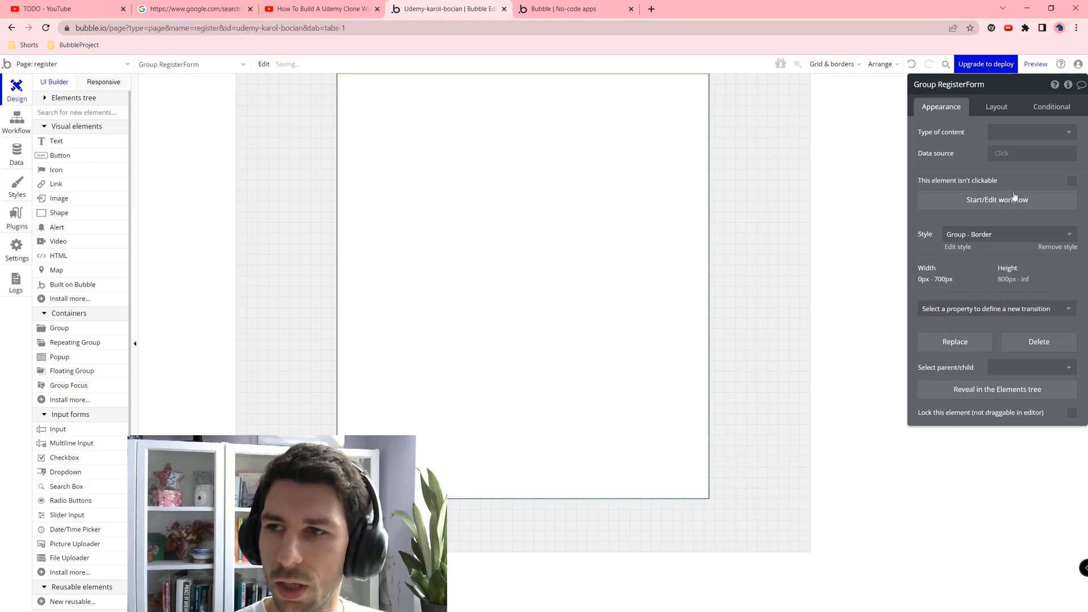
Step: Set RegisterForm's margins to 20 and padding to 10, then add a text element at its top
{"action": "left_click", "coordinate": [997, 107]}
{"action": "left_click", "coordinate": [941, 485]}
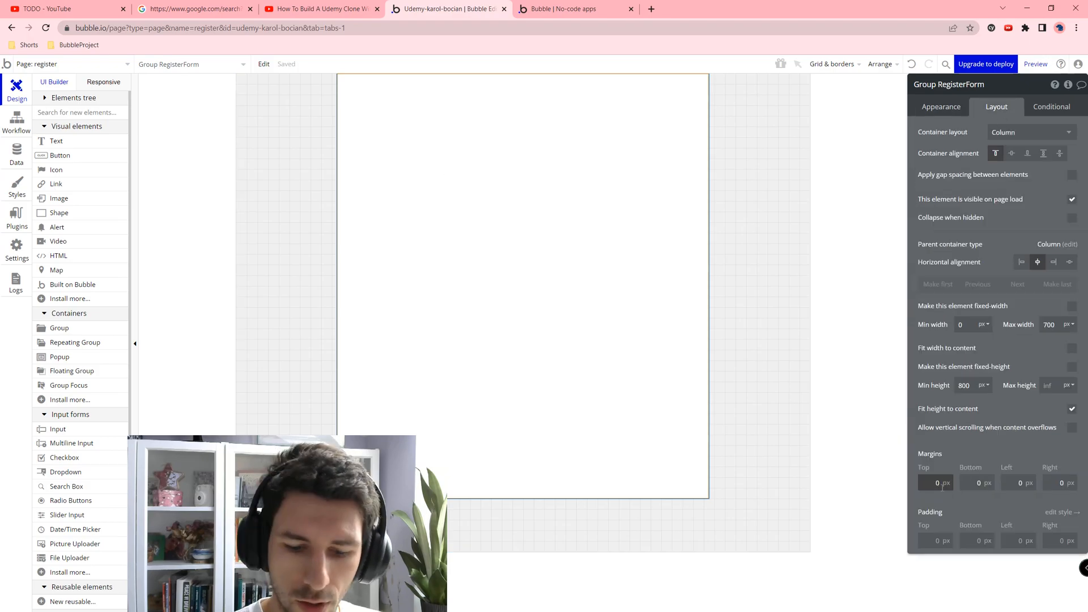
{"action": "type", "text": "20"}
{"action": "key", "text": "Tab"}
{"action": "type", "text": "20"}
{"action": "key", "text": "Tab"}
{"action": "type", "text": "20"}
{"action": "key", "text": "Tab"}
{"action": "type", "text": "20"}
{"action": "key", "text": "Tab"}
{"action": "type", "text": "10"}
{"action": "key", "text": "Tab"}
{"action": "type", "text": "10"}
{"action": "key", "text": "Tab"}
{"action": "type", "text": "10"}
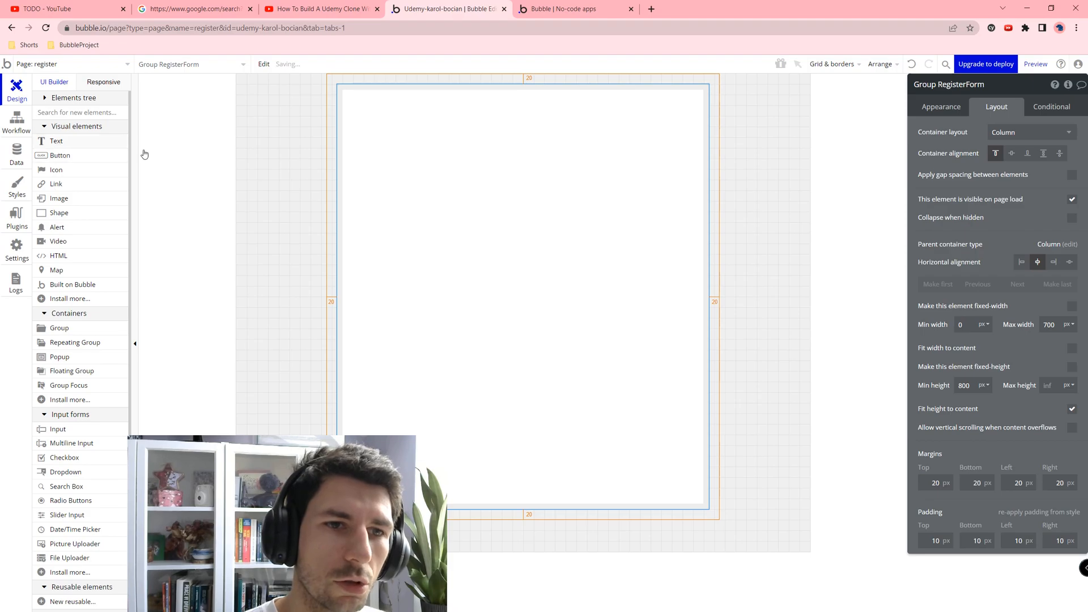
{"action": "left_click", "coordinate": [57, 145]}
{"action": "left_click", "coordinate": [556, 119]}
Step: Let the text element stretch to full width and clear its minimum height
{"action": "left_click", "coordinate": [997, 108]}
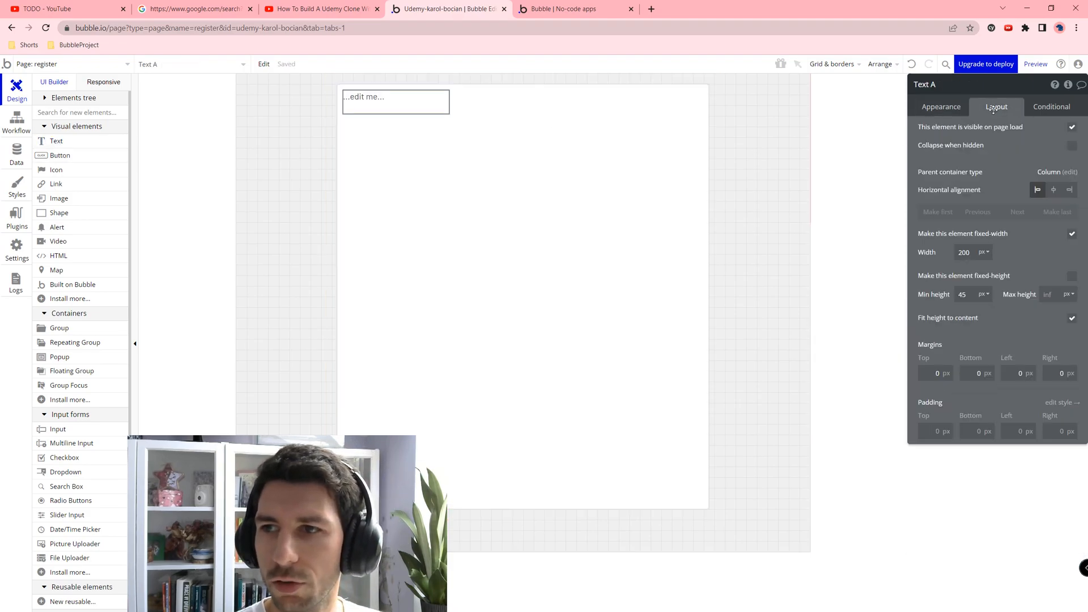
{"action": "left_click", "coordinate": [1071, 234]}
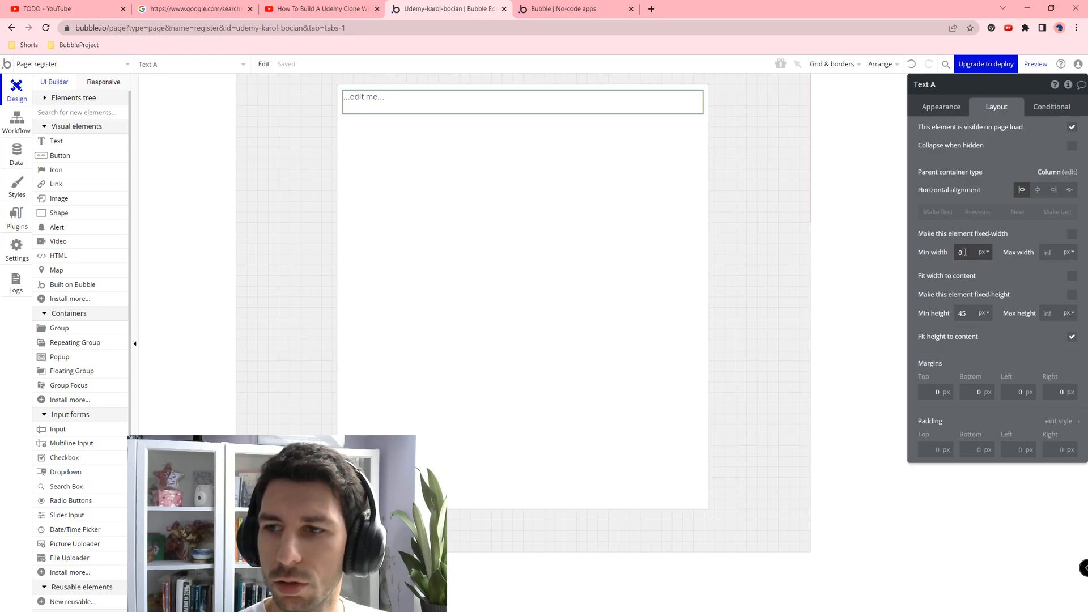
{"action": "left_click", "coordinate": [971, 313]}
{"action": "key", "text": "BackSpace"}
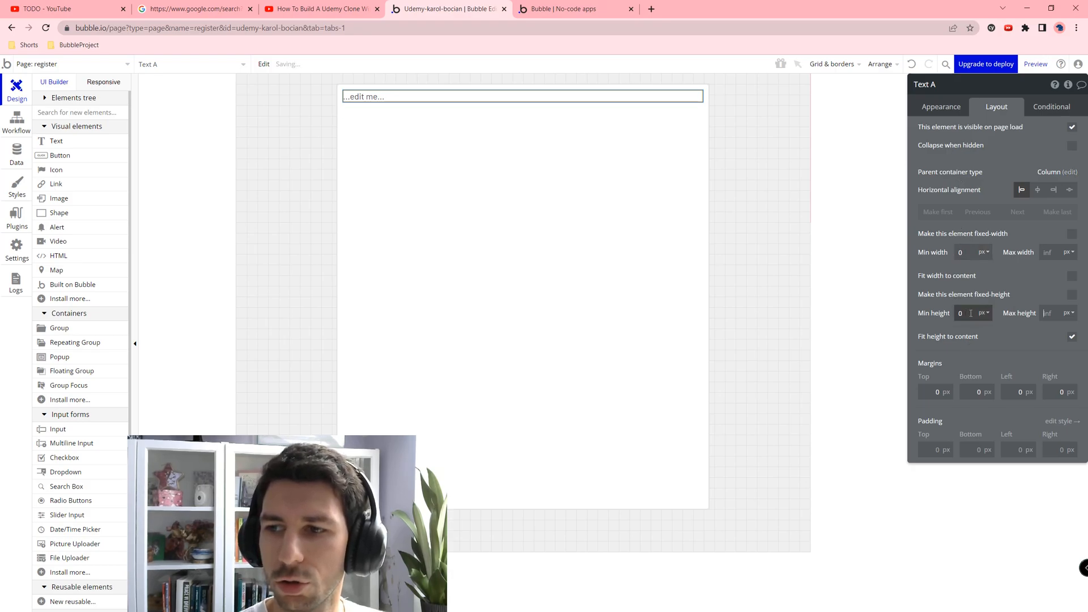
Step: Set the text to 'Sign up and start learning!' in H1 Heading - Dark style
{"action": "left_click", "coordinate": [941, 107]}
{"action": "triple_click", "coordinate": [973, 150]}
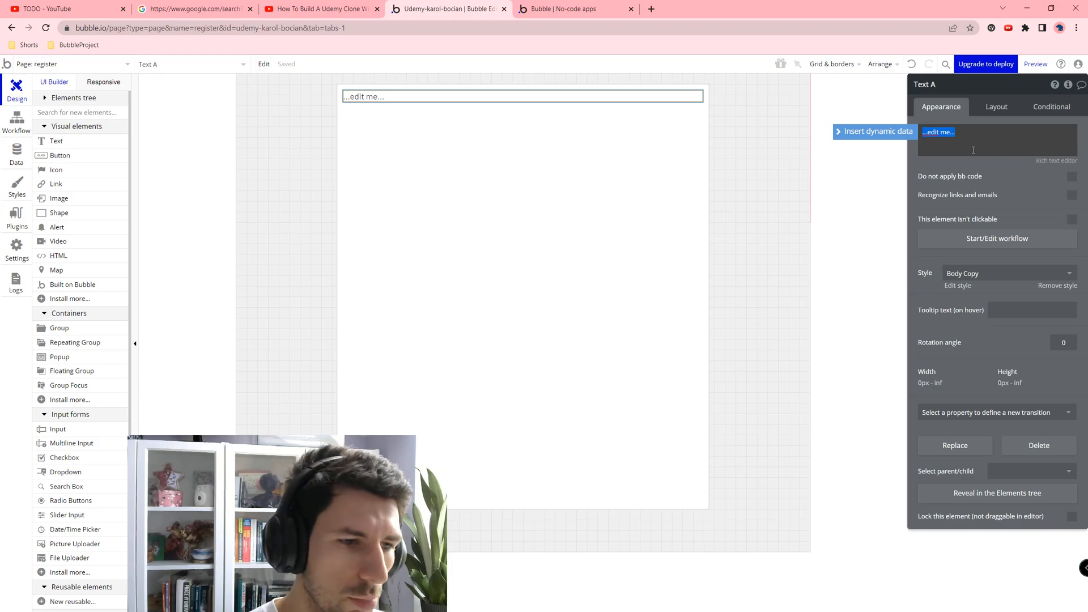
{"action": "type", "text": "Sign "}
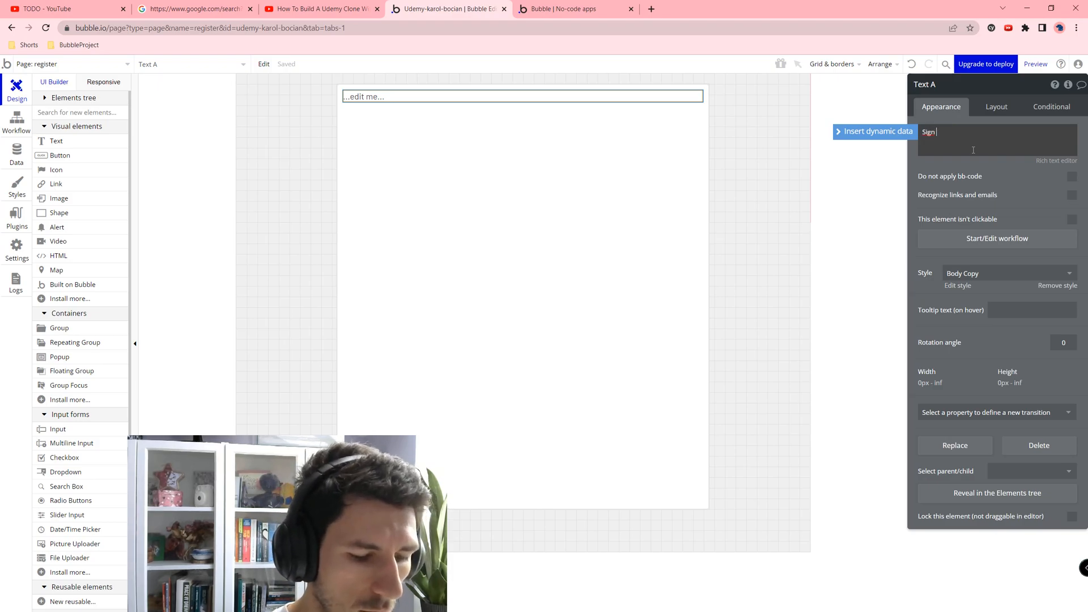
{"action": "type", "text": "up and start learning!"}
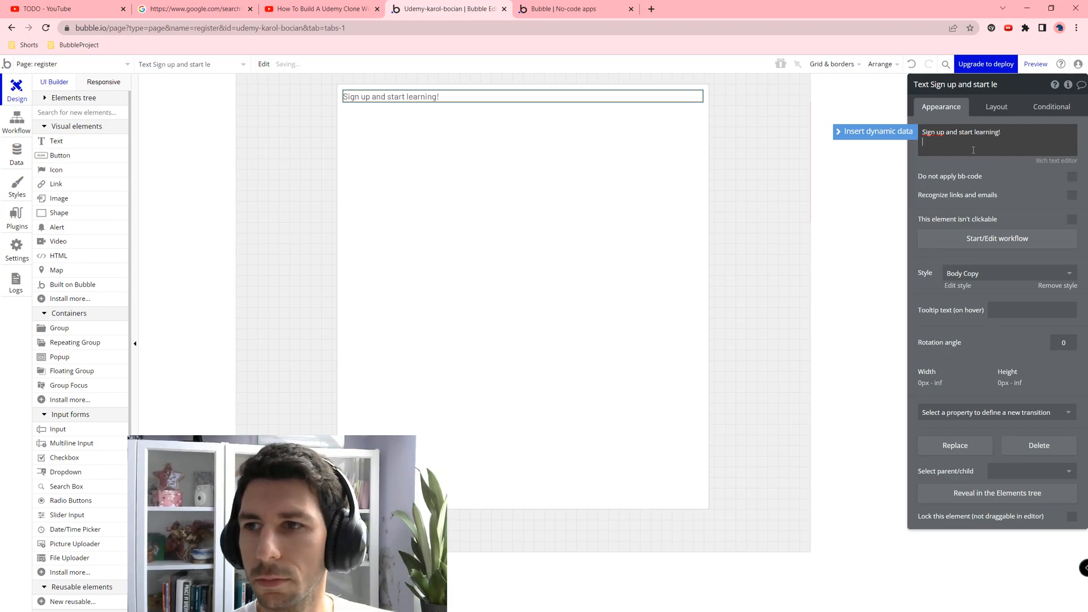
{"action": "left_click", "coordinate": [1018, 192]}
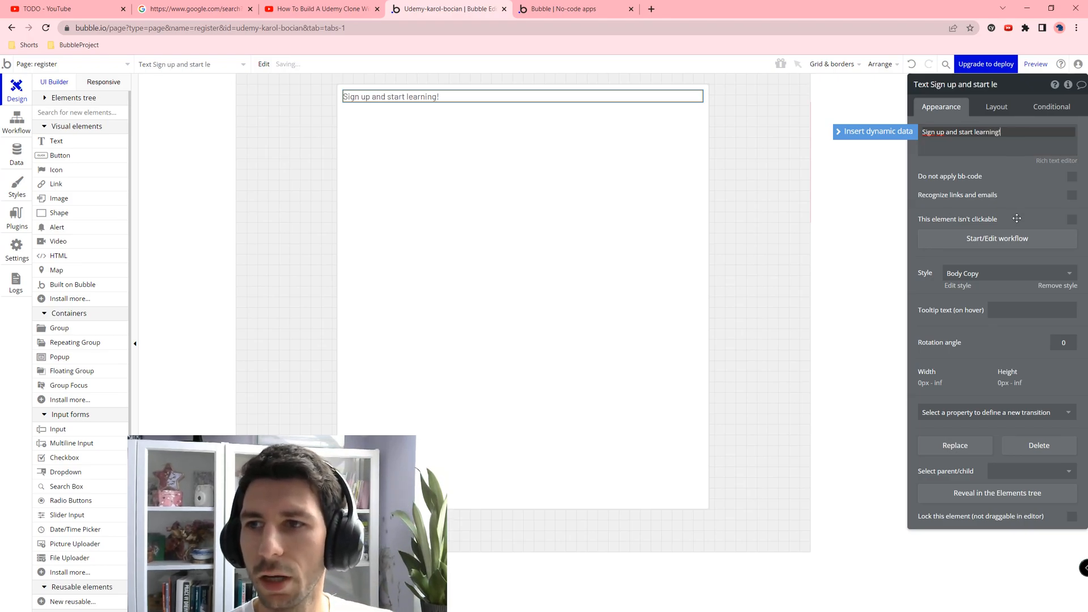
{"action": "left_click", "coordinate": [997, 278]}
{"action": "left_click", "coordinate": [988, 352]}
Step: Duplicate the heading and give the copy the H2 Heading - Dark style
{"action": "left_click", "coordinate": [478, 148]}
{"action": "left_click", "coordinate": [492, 120]}
{"action": "key", "text": "ctrl+c"}
{"action": "key", "text": "ctrl+v"}
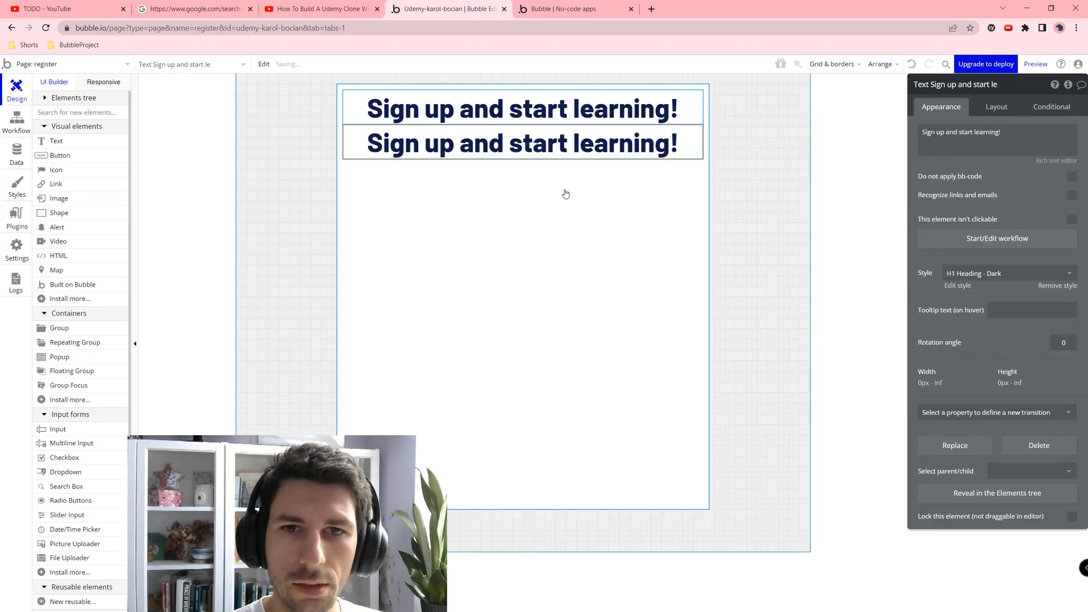
{"action": "left_click", "coordinate": [990, 277]}
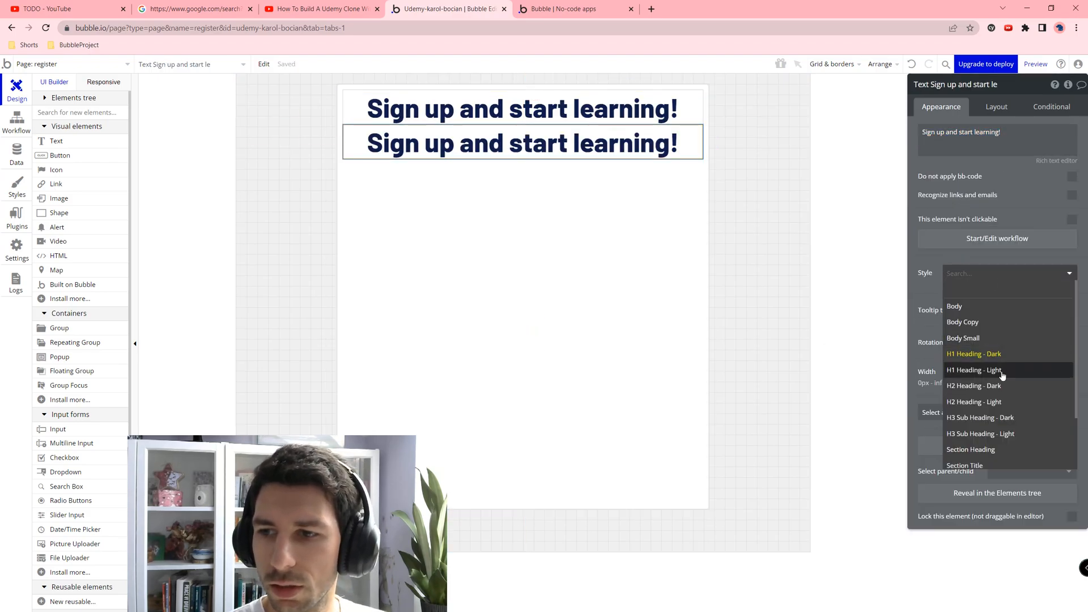
{"action": "left_click", "coordinate": [975, 385]}
Step: Delete the duplicate heading
{"action": "triple_click", "coordinate": [957, 146]}
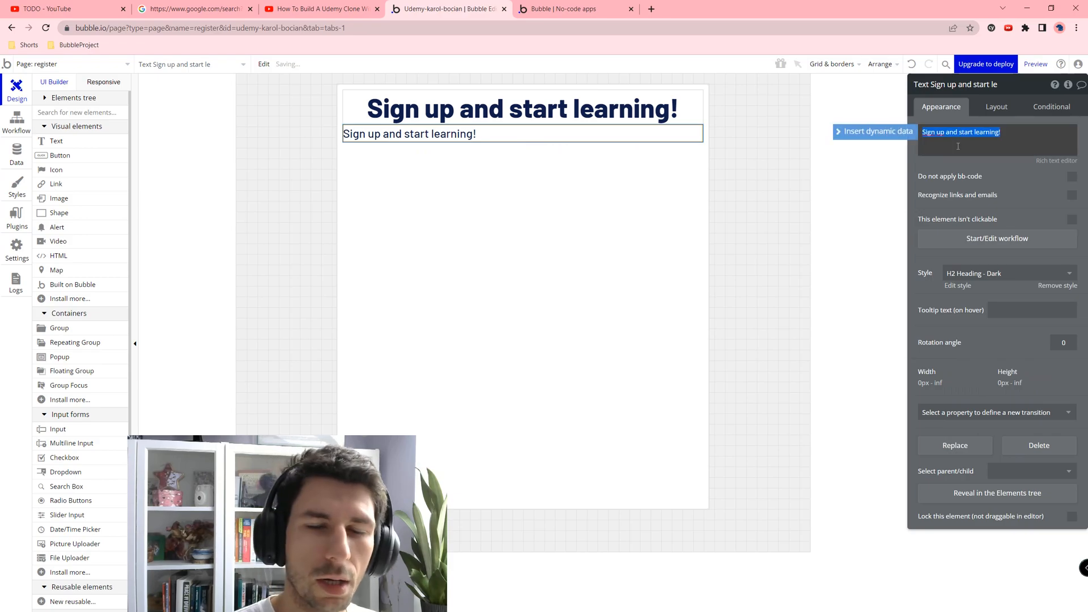
{"action": "left_click", "coordinate": [472, 228]}
{"action": "left_click", "coordinate": [437, 138]}
{"action": "key", "text": "Delete"}
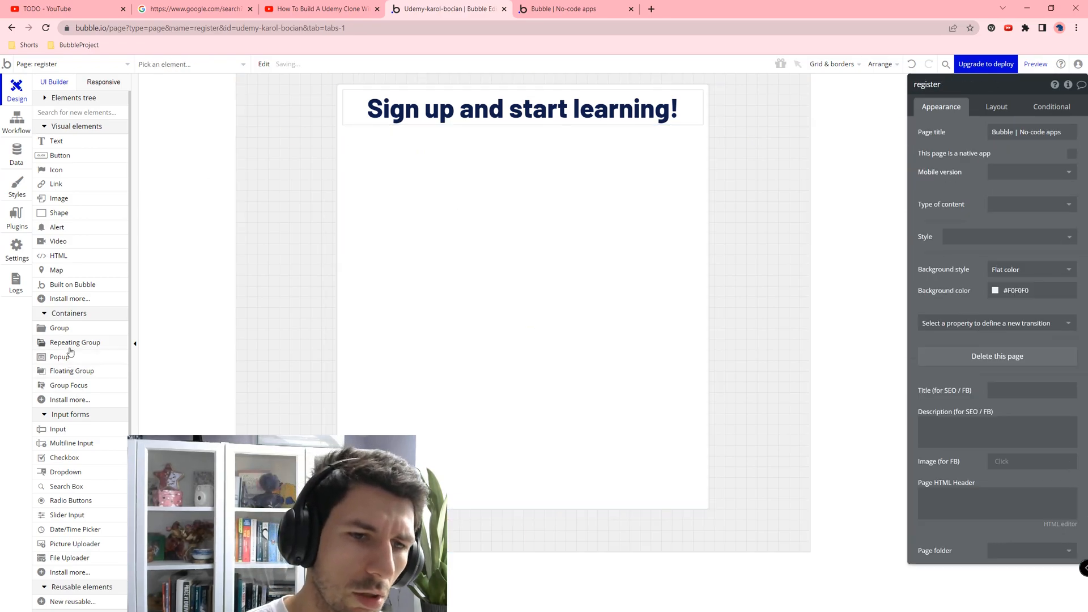
Step: Place an input under the heading with placeholder 'Name' and mark it required
{"action": "left_click", "coordinate": [79, 429]}
{"action": "left_click", "coordinate": [393, 325]}
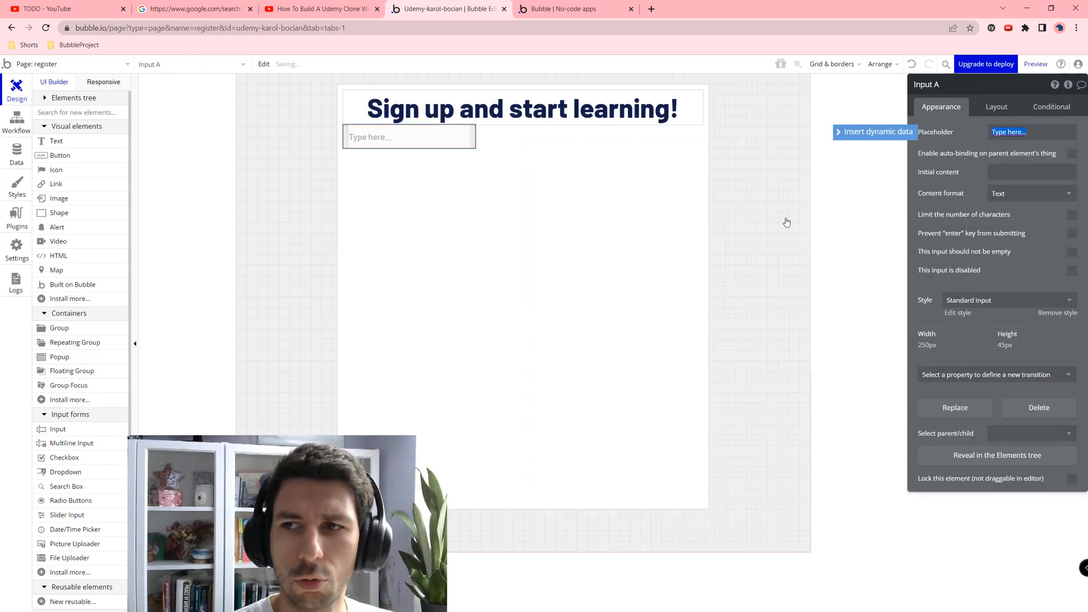
{"action": "left_click", "coordinate": [995, 107]}
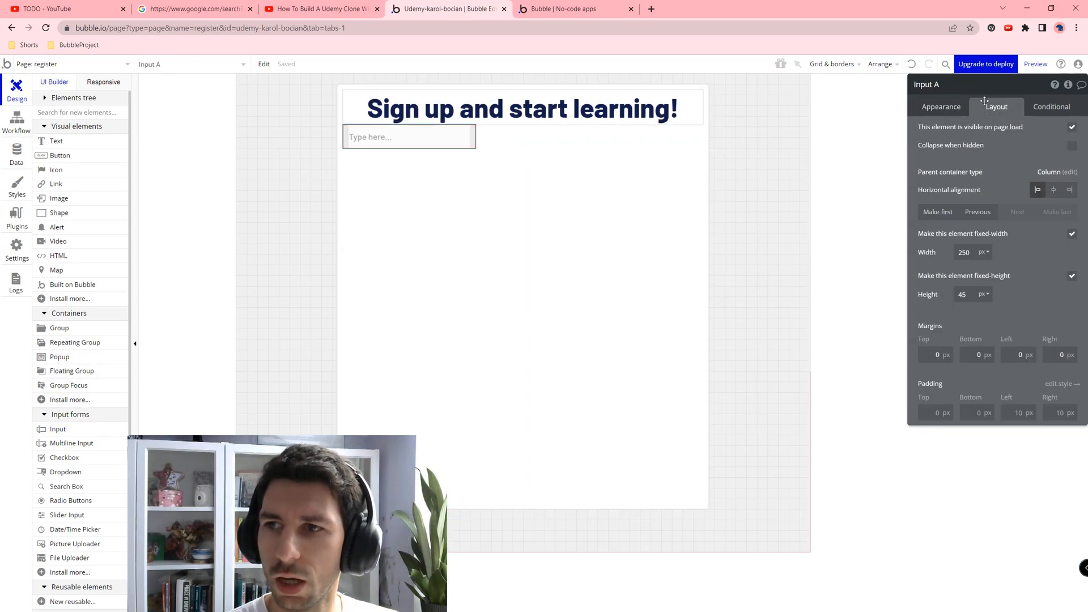
{"action": "left_click", "coordinate": [955, 105]}
{"action": "left_click", "coordinate": [1002, 131]}
{"action": "type", "text": "Name"}
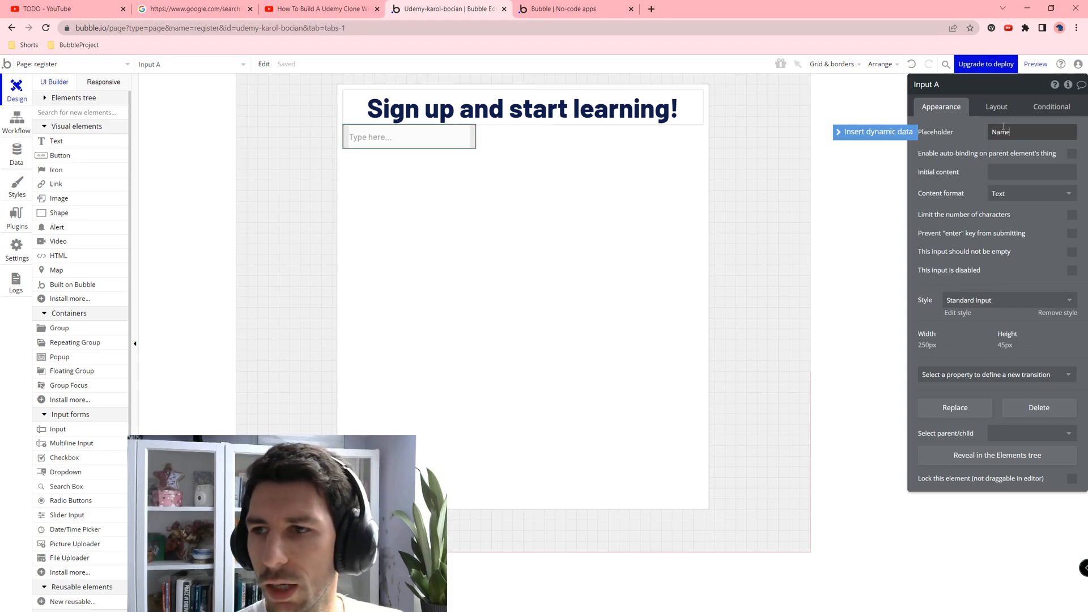
{"action": "left_click", "coordinate": [1071, 251]}
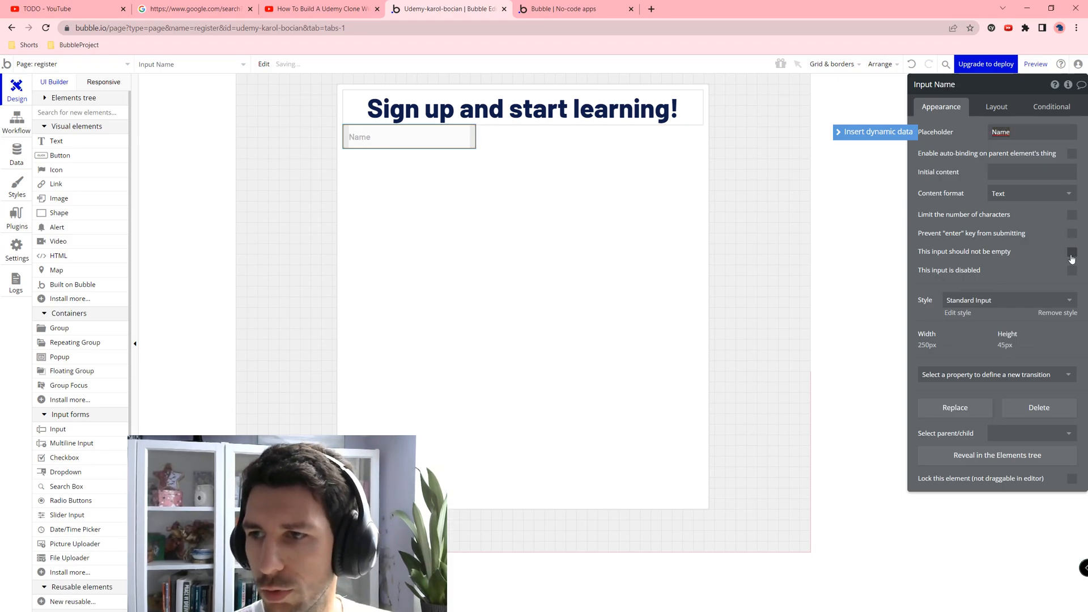
Step: Make the Name input stretch full width with min width 0 and a 20px top margin
{"action": "left_click", "coordinate": [982, 109]}
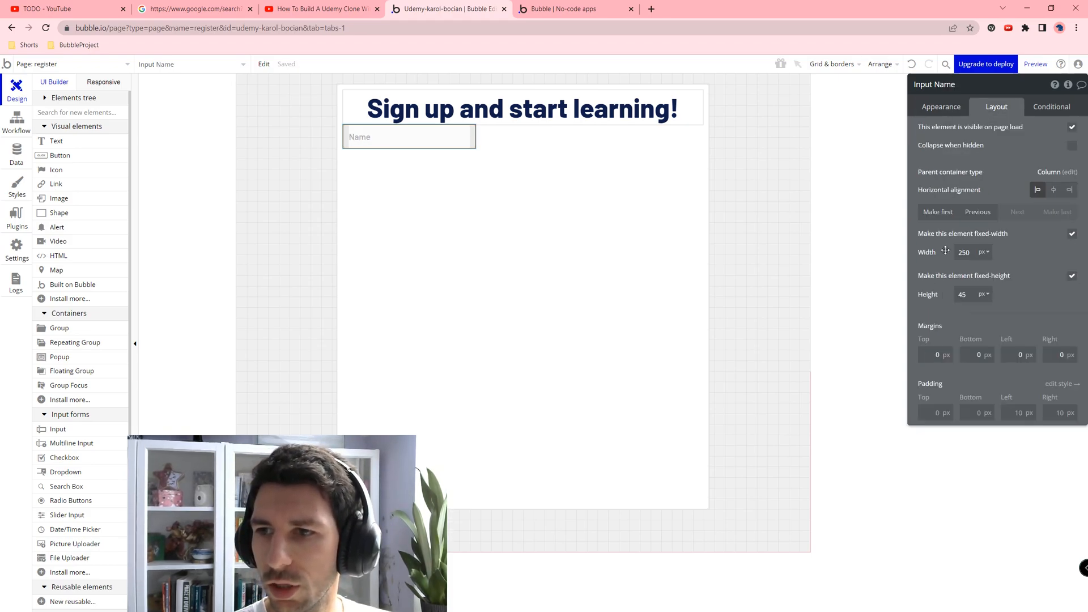
{"action": "left_click", "coordinate": [1070, 234]}
{"action": "left_click", "coordinate": [980, 258]}
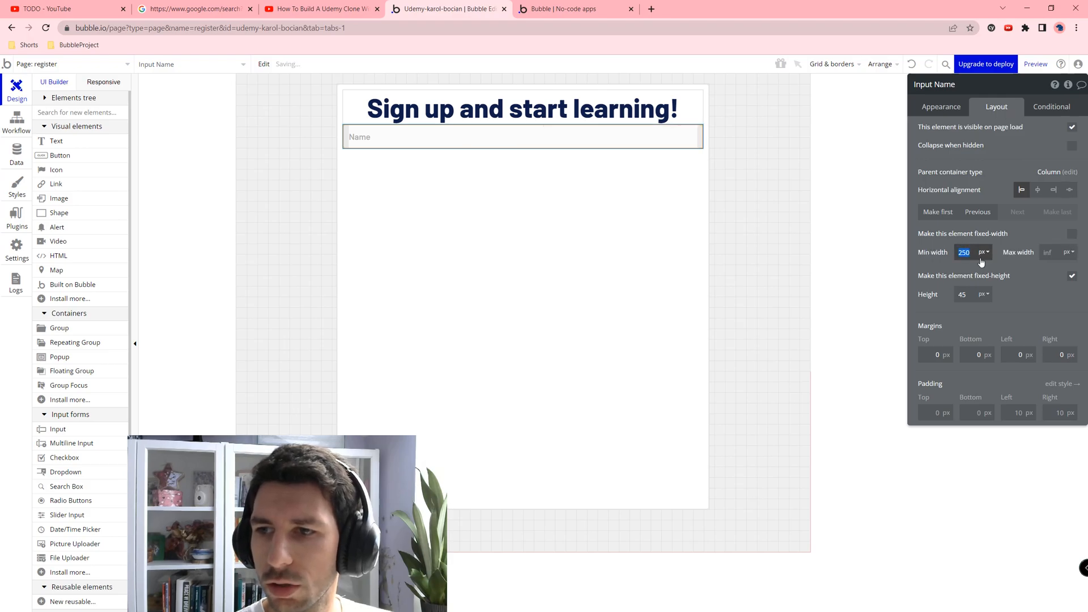
{"action": "type", "text": "0"}
{"action": "left_click", "coordinate": [932, 356]}
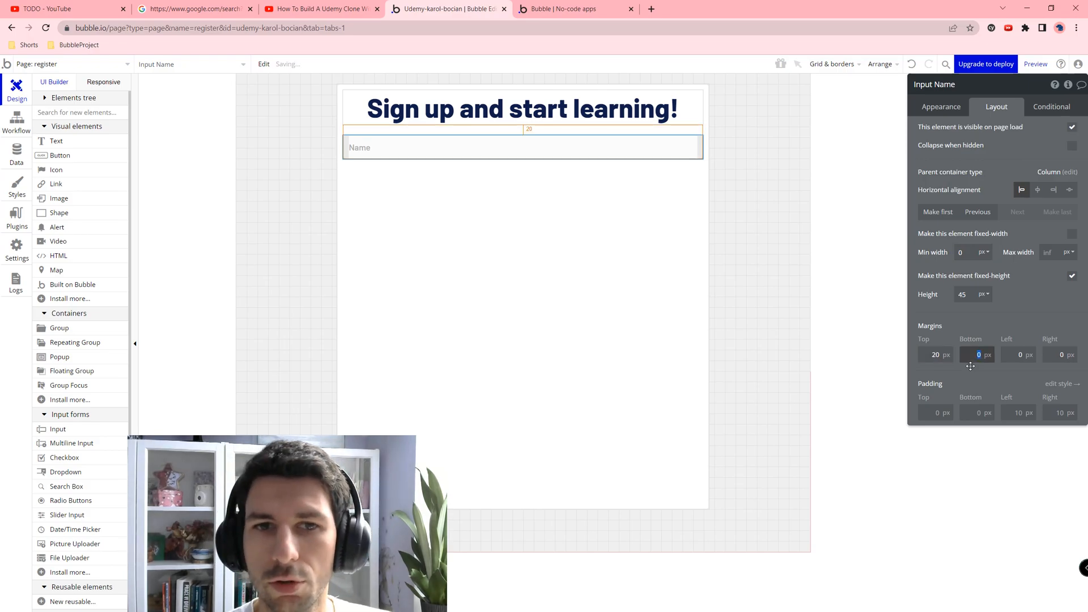
{"action": "left_click", "coordinate": [566, 250]}
{"action": "left_click", "coordinate": [528, 143]}
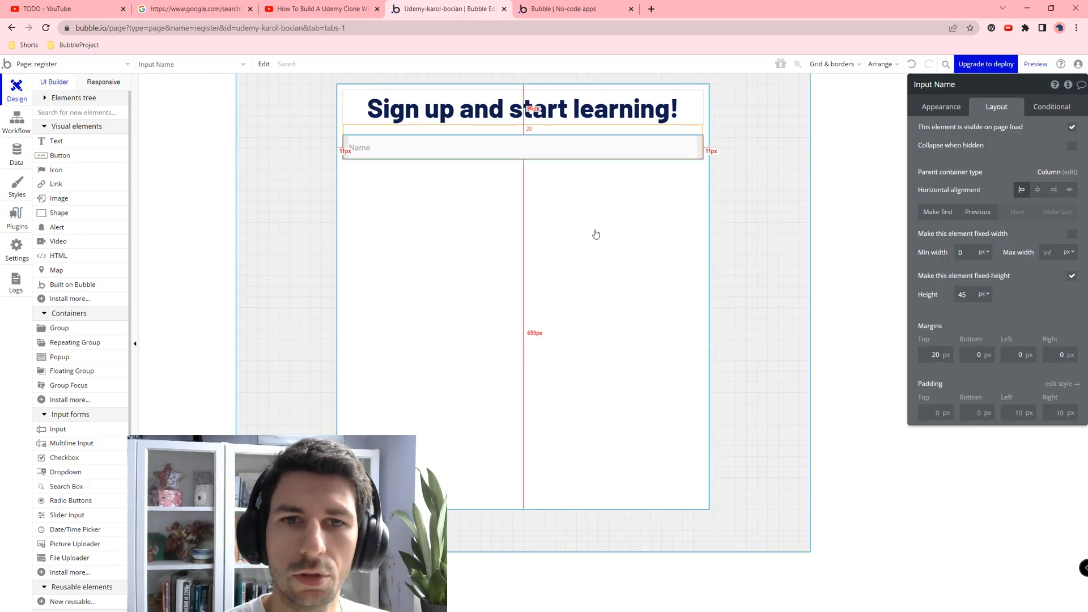
Step: Duplicate the Name input as an Email input with an Email placeholder and Email content format
{"action": "key", "text": "ctrl+c"}
{"action": "key", "text": "ctrl+v"}
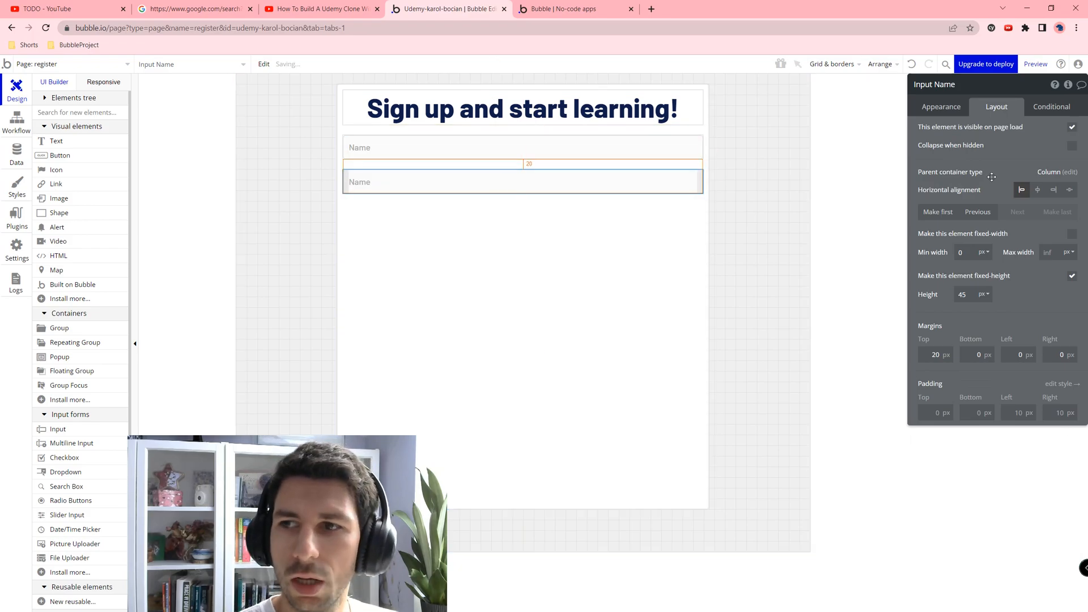
{"action": "left_click", "coordinate": [940, 106]}
{"action": "left_click", "coordinate": [1028, 131]}
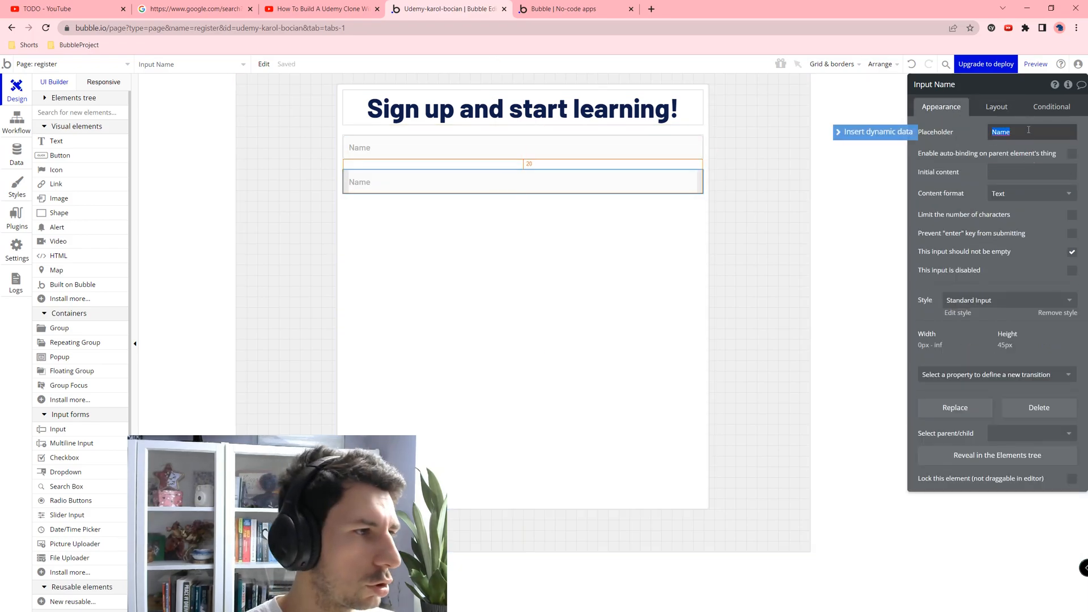
{"action": "type", "text": "Email"}
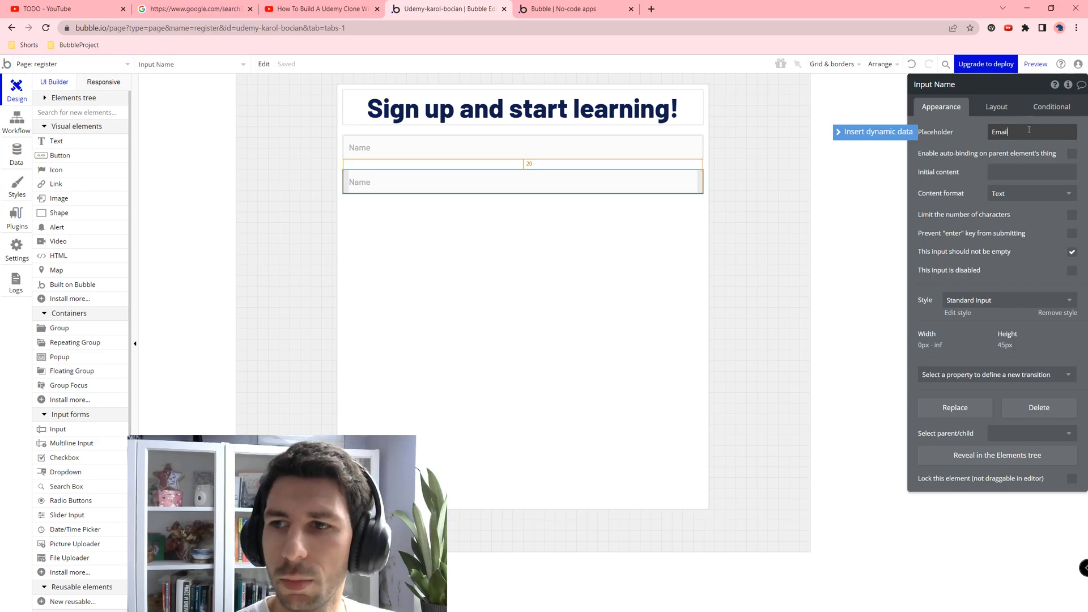
{"action": "left_click", "coordinate": [1028, 193]}
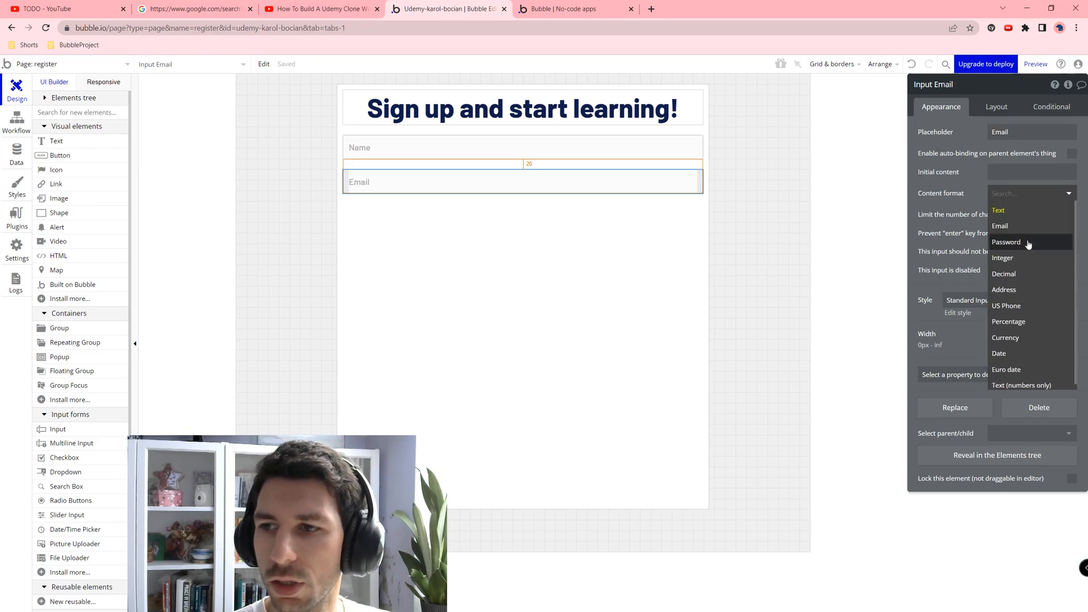
{"action": "left_click", "coordinate": [1020, 226]}
Step: Copy the Email input into a Password input with placeholder 'Password' and Password content format
{"action": "left_click", "coordinate": [491, 260]}
{"action": "left_click", "coordinate": [493, 180]}
{"action": "key", "text": "ctrl+c"}
{"action": "key", "text": "ctrl+v"}
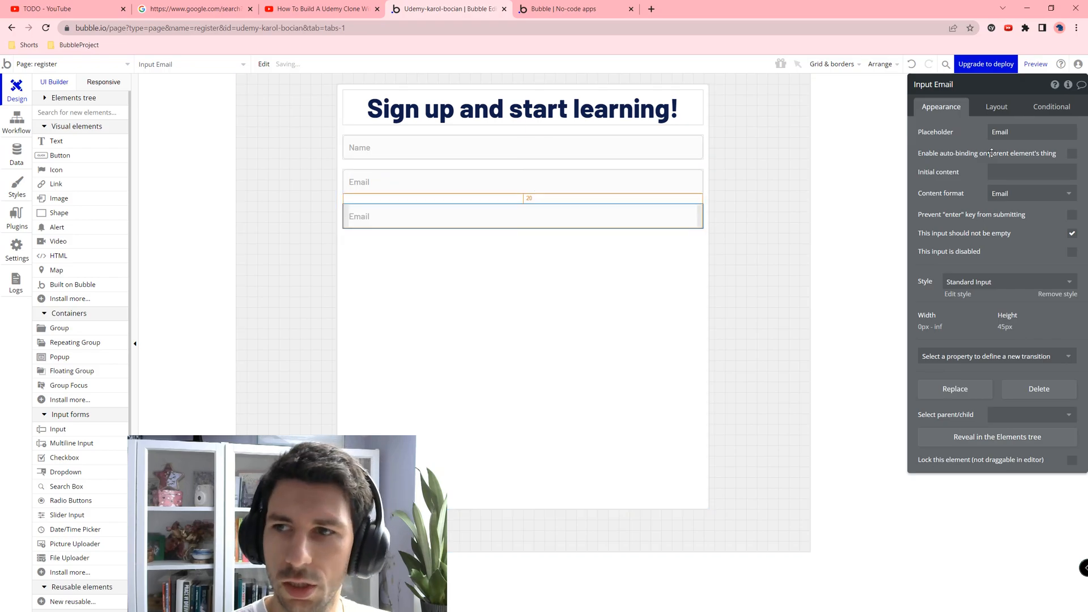
{"action": "double_click", "coordinate": [1014, 132]}
{"action": "type", "text": "Pas"}
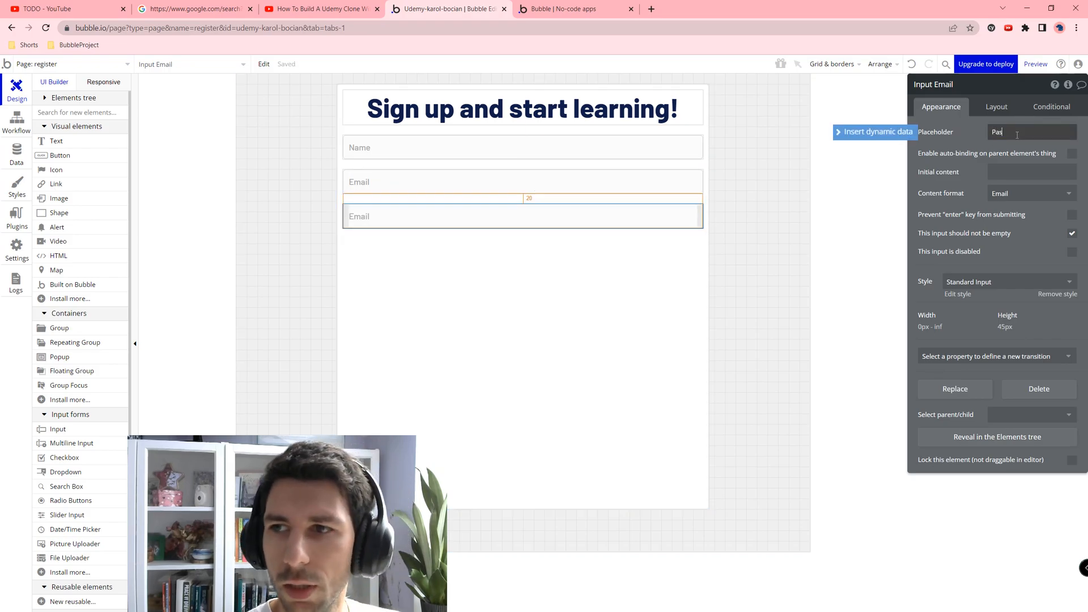
{"action": "type", "text": "sword"}
{"action": "left_click", "coordinate": [1028, 193]}
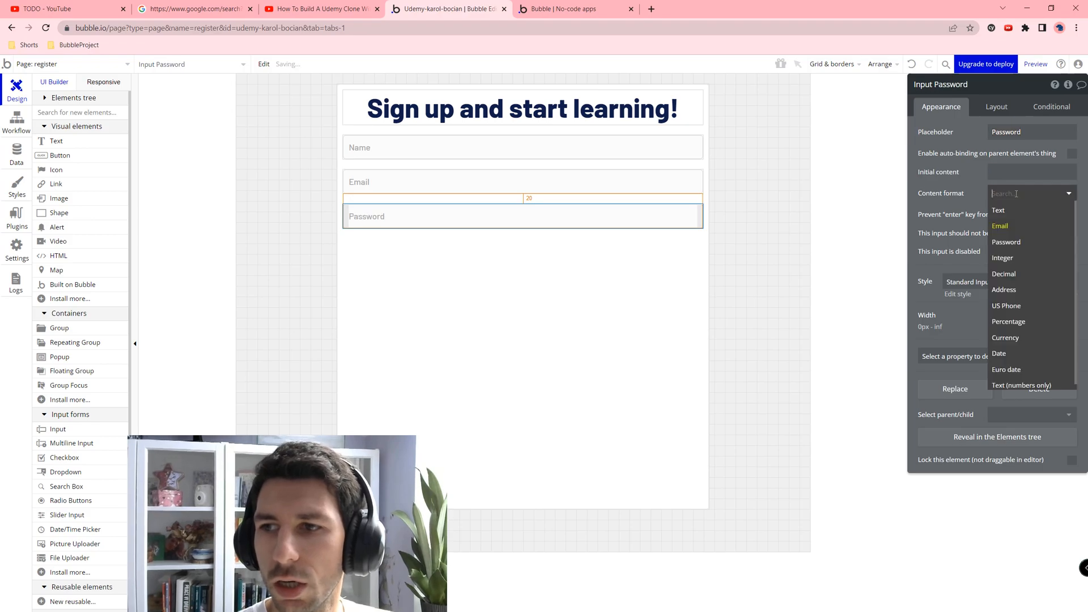
{"action": "left_click", "coordinate": [1022, 243]}
Step: Paste another copy of the Password input below it
{"action": "left_click", "coordinate": [537, 276]}
{"action": "left_click", "coordinate": [494, 216]}
{"action": "key", "text": "ctrl+c"}
{"action": "key", "text": "ctrl+v"}
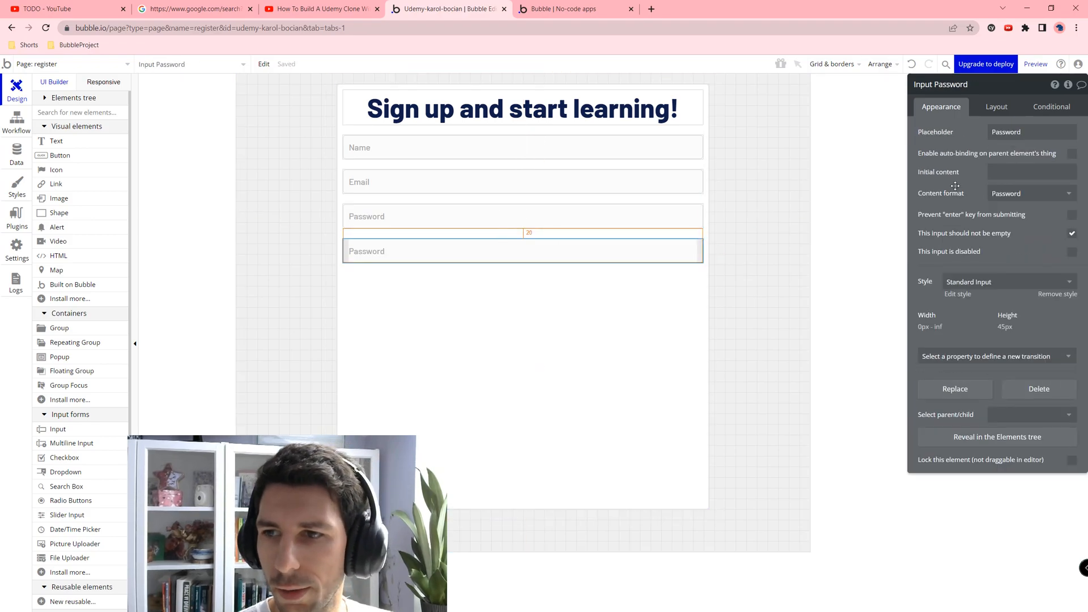
{"action": "left_click", "coordinate": [1020, 199]}
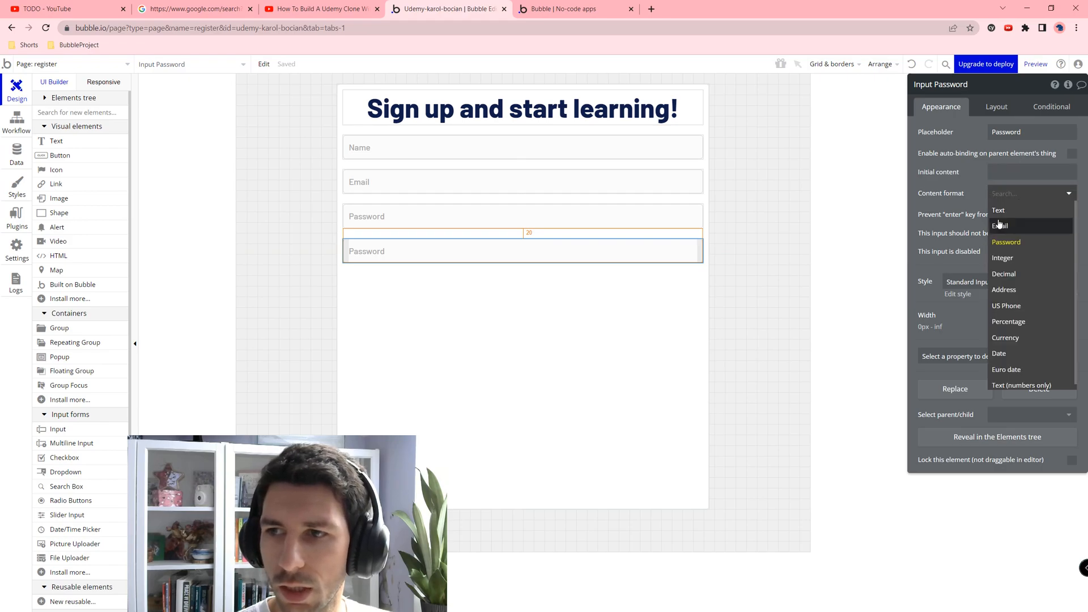
Step: Replace the duplicate Password input at the bottom of the form with a Dropdown element
{"action": "left_click", "coordinate": [537, 251]}
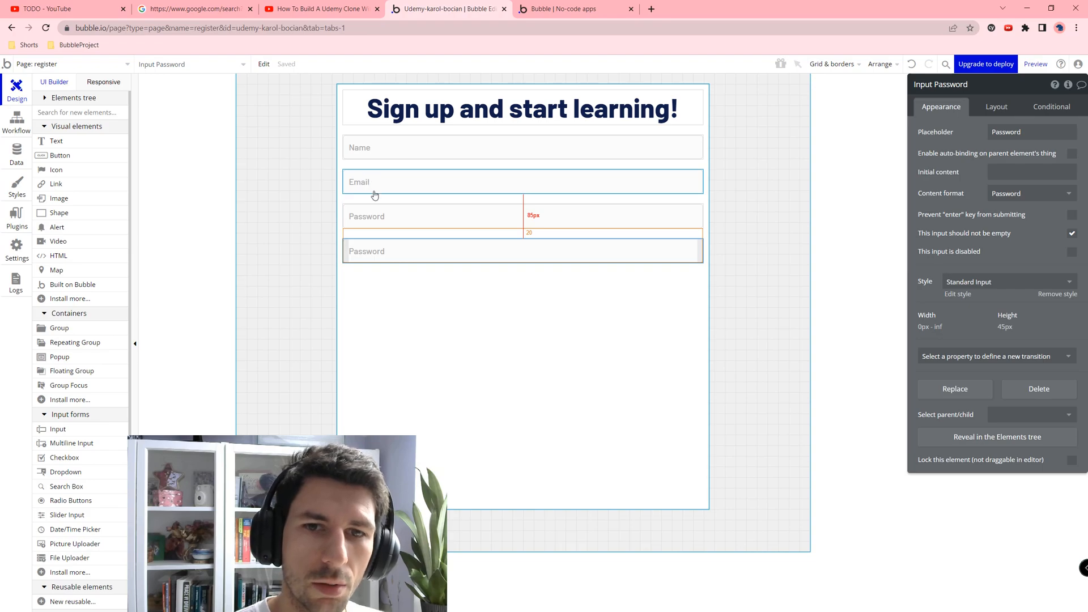
{"action": "right_click", "coordinate": [385, 248]}
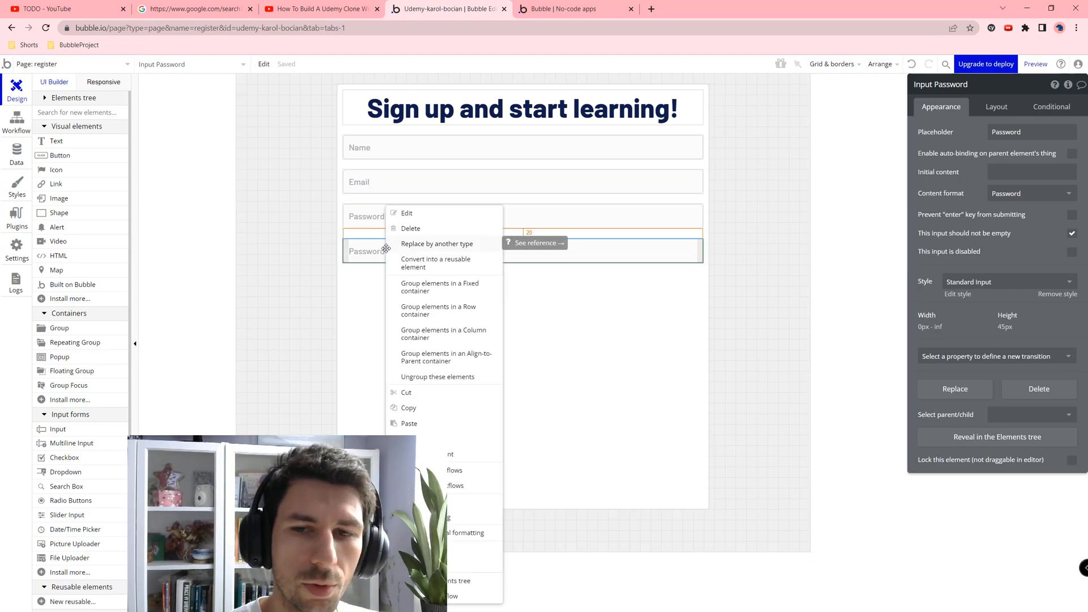
{"action": "left_click", "coordinate": [458, 245]}
{"action": "left_click", "coordinate": [610, 180]}
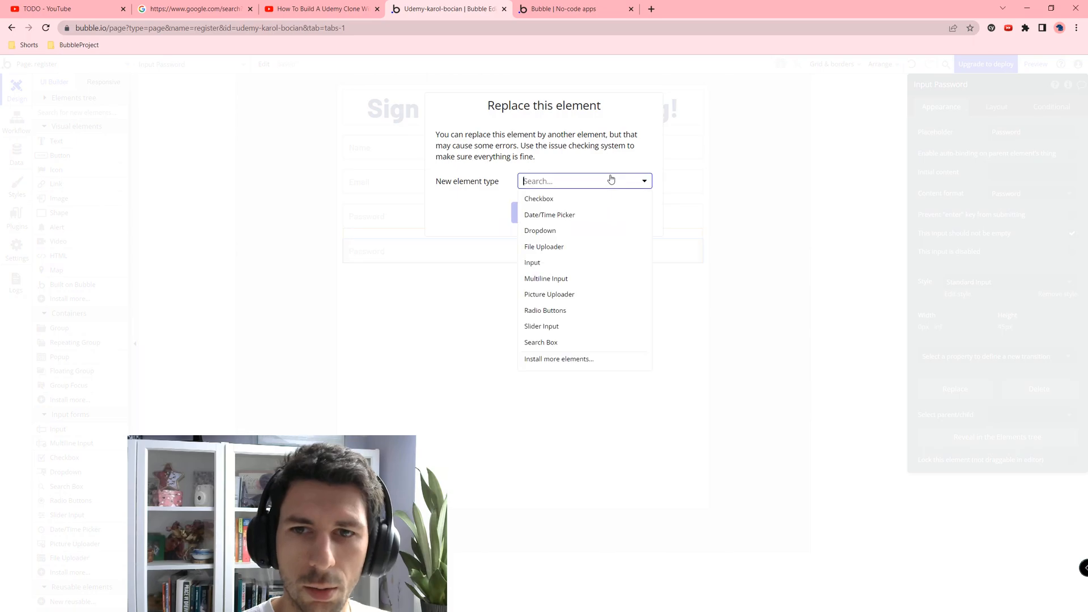
{"action": "left_click", "coordinate": [554, 230]}
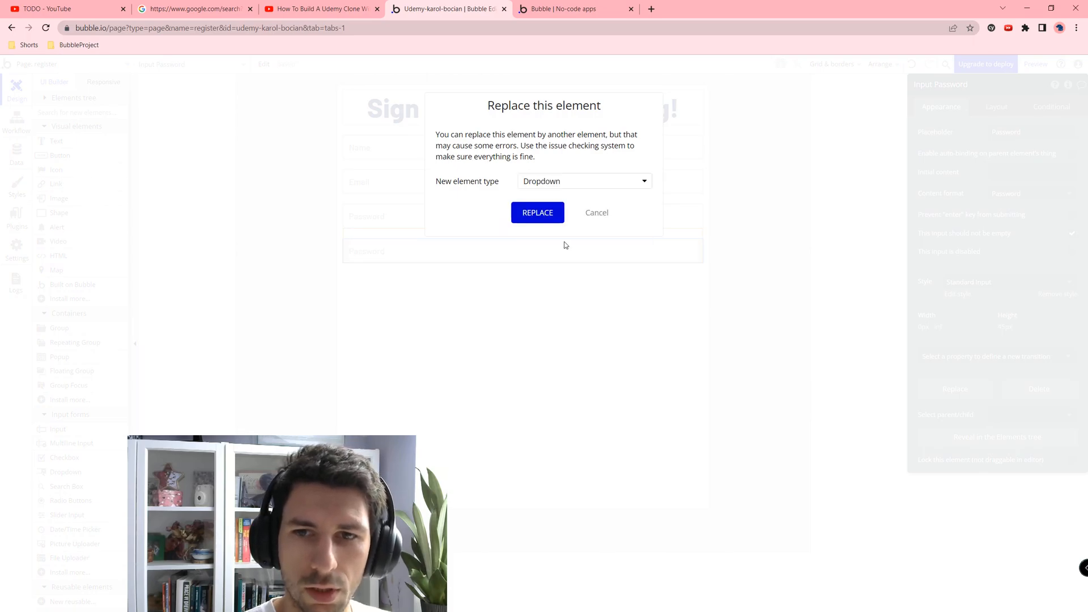
{"action": "left_click", "coordinate": [555, 216]}
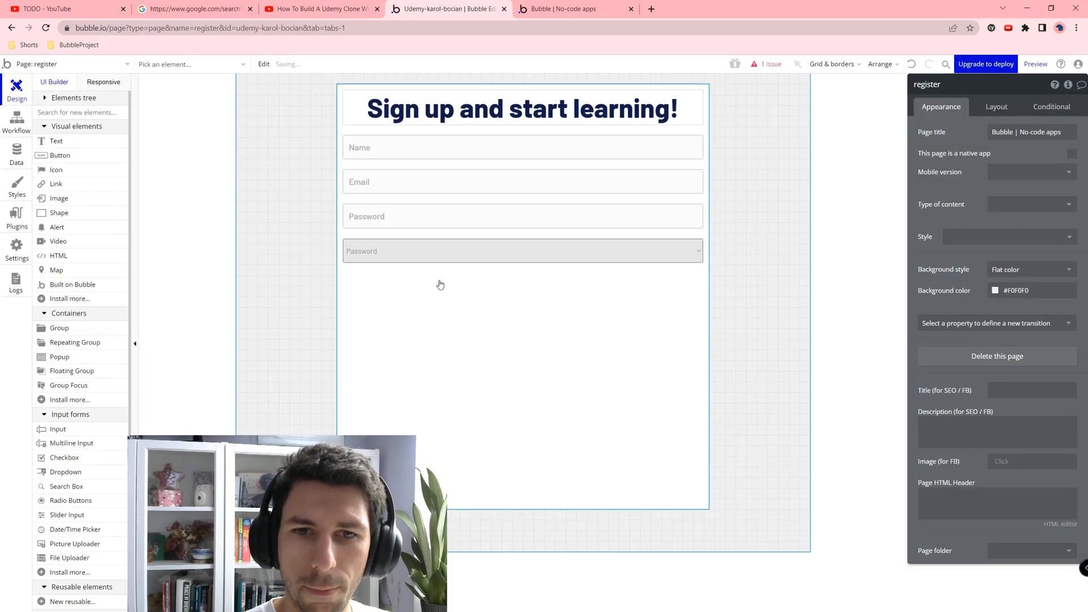
{"action": "left_click", "coordinate": [474, 252]}
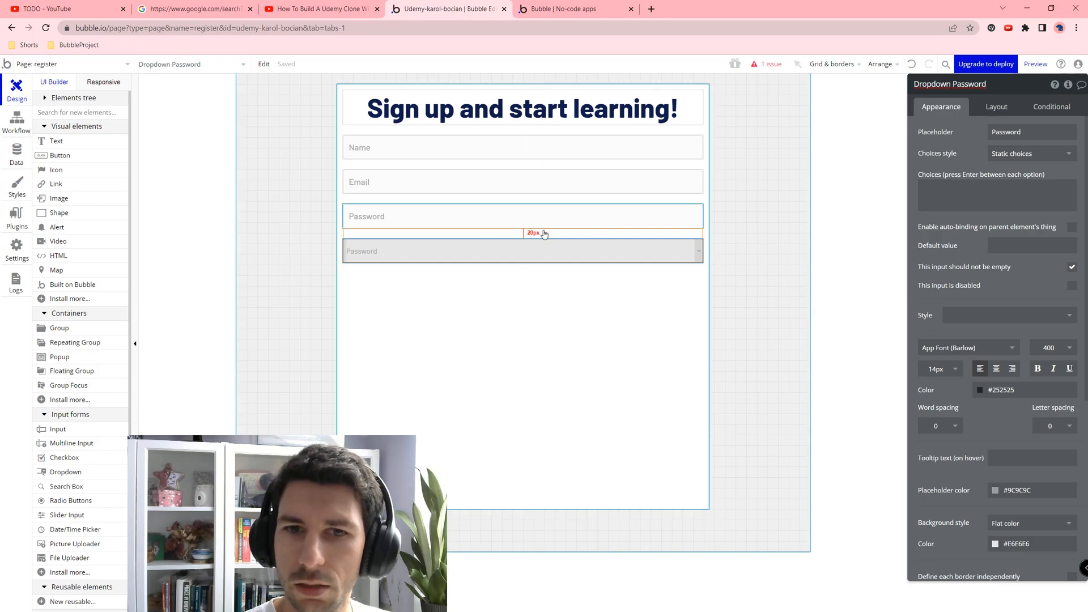
Step: Rename the new dropdown element to Dropdown AccountType
{"action": "left_click", "coordinate": [500, 262]}
{"action": "left_click", "coordinate": [550, 251]}
{"action": "left_click", "coordinate": [1008, 91]}
{"action": "double_click", "coordinate": [1008, 88]}
{"action": "key", "text": "BackSpace"}
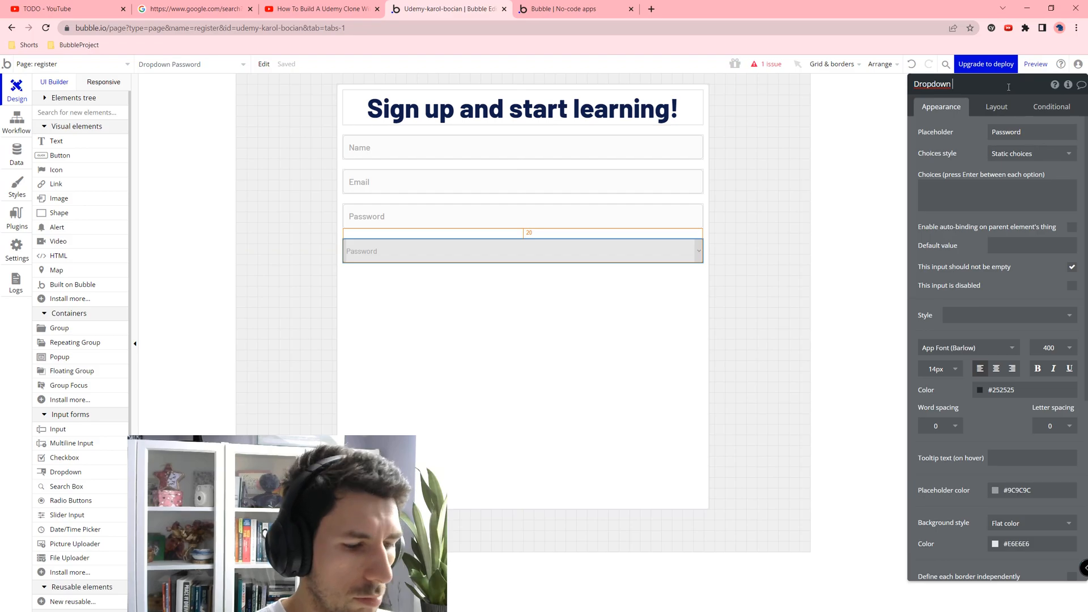
{"action": "type", "text": "AccountT"}
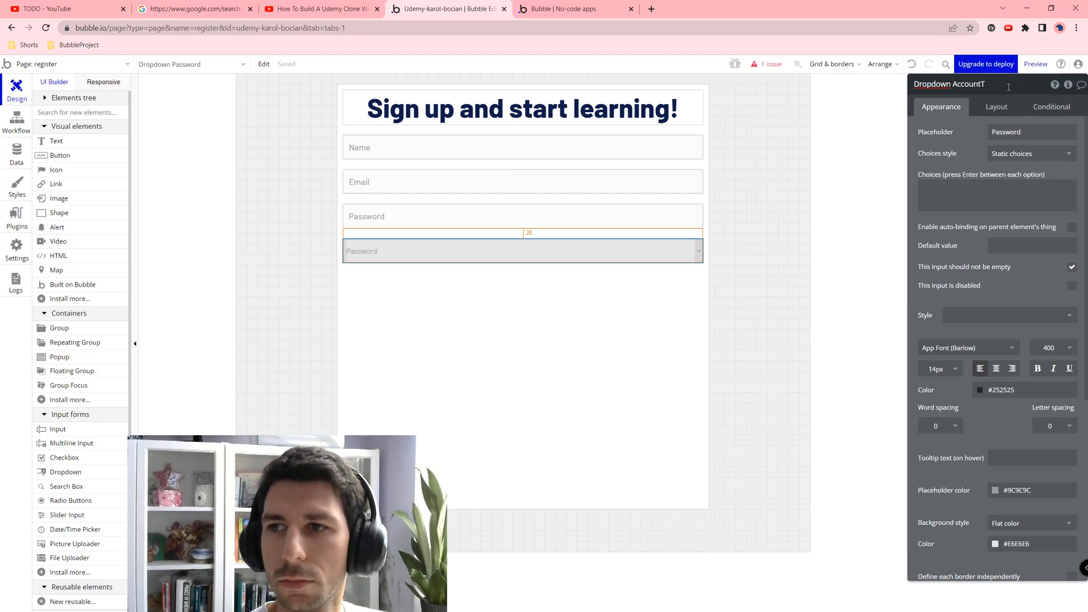
{"action": "type", "text": "ype"}
{"action": "key", "text": "Return"}
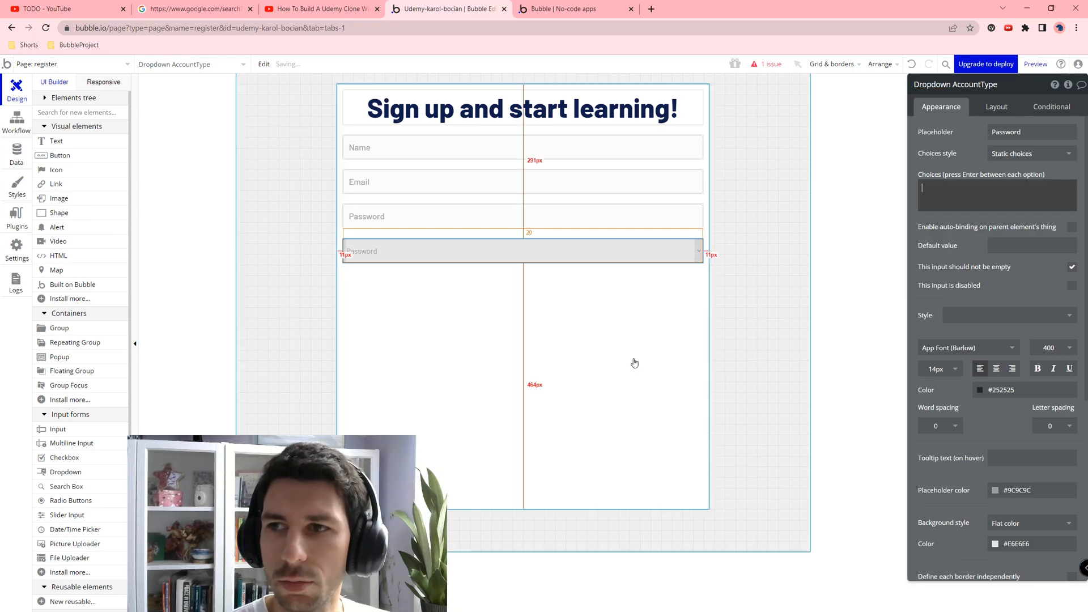
Step: Give the AccountType dropdown the static choices Student and Instructor
{"action": "left_click", "coordinate": [505, 288]}
{"action": "left_click", "coordinate": [508, 255]}
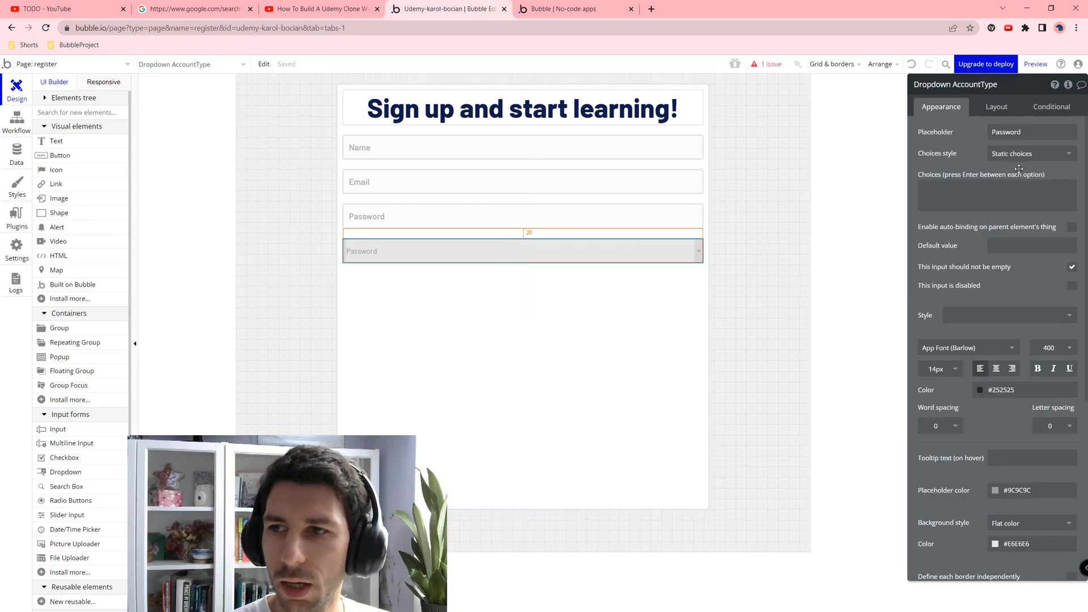
{"action": "left_click", "coordinate": [989, 187]}
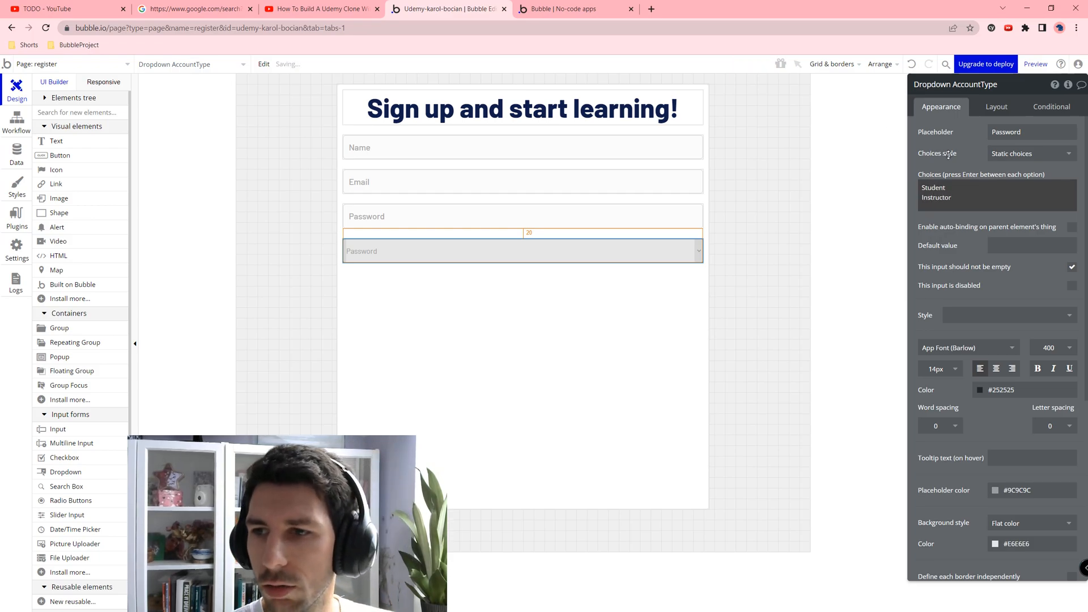
{"action": "left_click", "coordinate": [585, 280]}
{"action": "left_click", "coordinate": [508, 253]}
{"action": "left_click", "coordinate": [456, 337]}
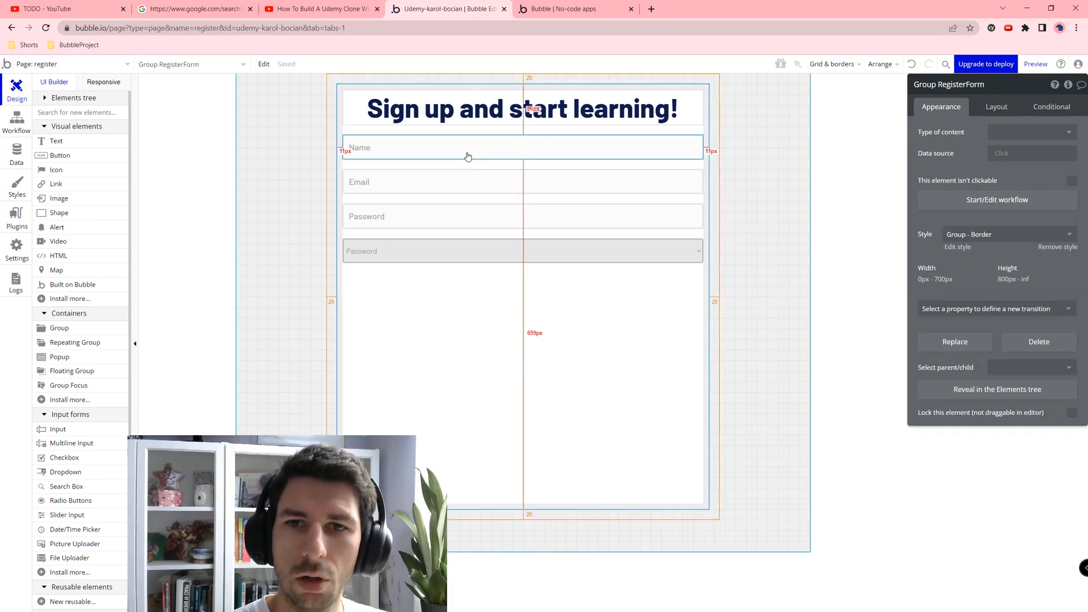
Step: Set the register page heading's style to H2 Heading - Dark
{"action": "left_click", "coordinate": [663, 112]}
{"action": "left_click", "coordinate": [991, 275]}
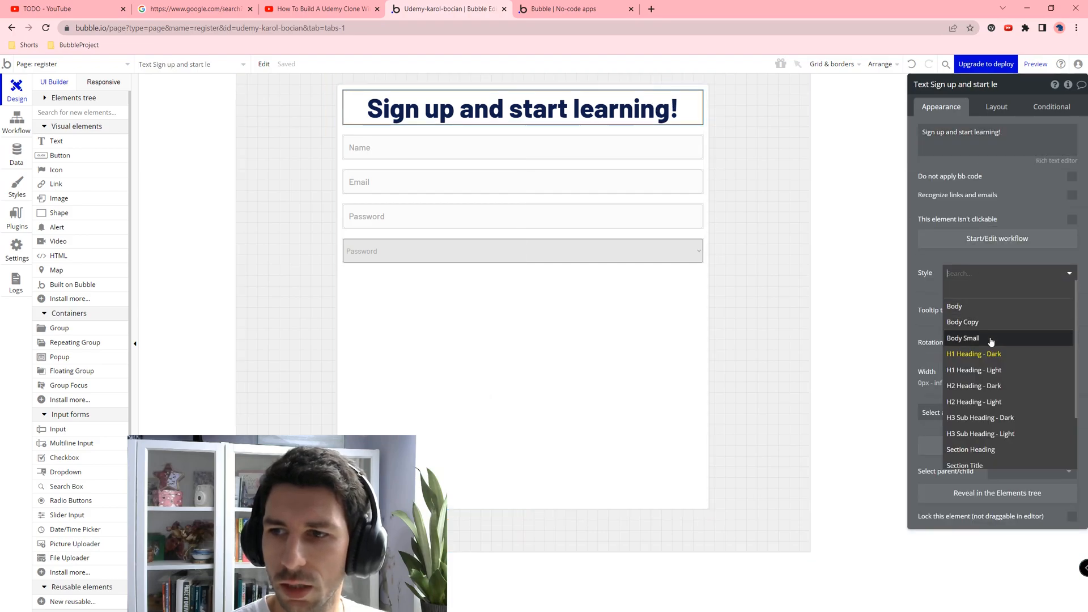
{"action": "left_click", "coordinate": [993, 383]}
Step: Limit the register form to a 400 px max width and add a Button below its inputs
{"action": "left_click", "coordinate": [621, 380]}
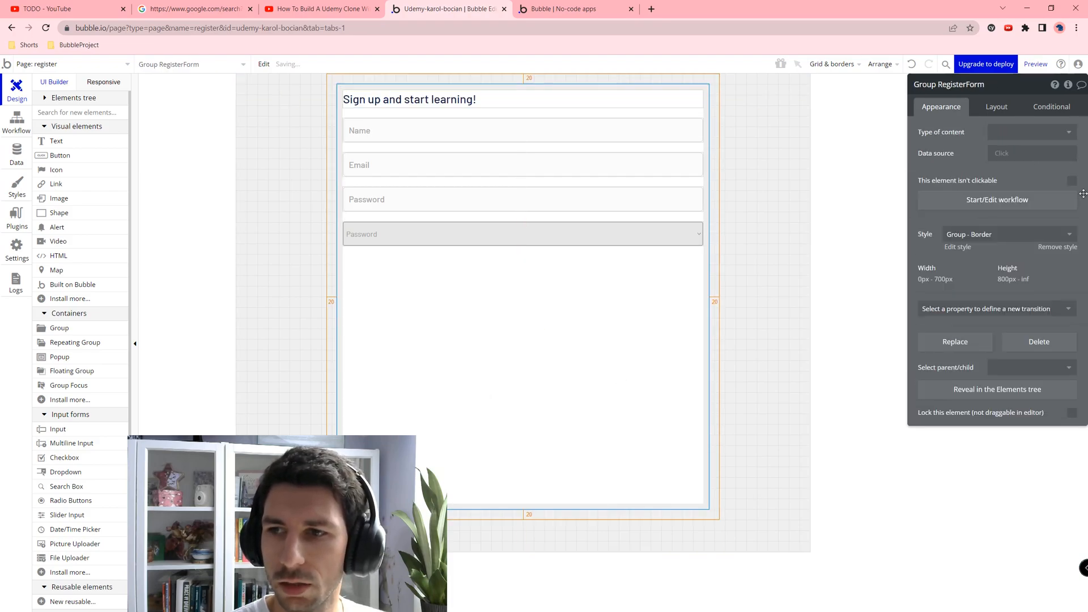
{"action": "left_click", "coordinate": [996, 107]}
{"action": "left_click", "coordinate": [1048, 325]}
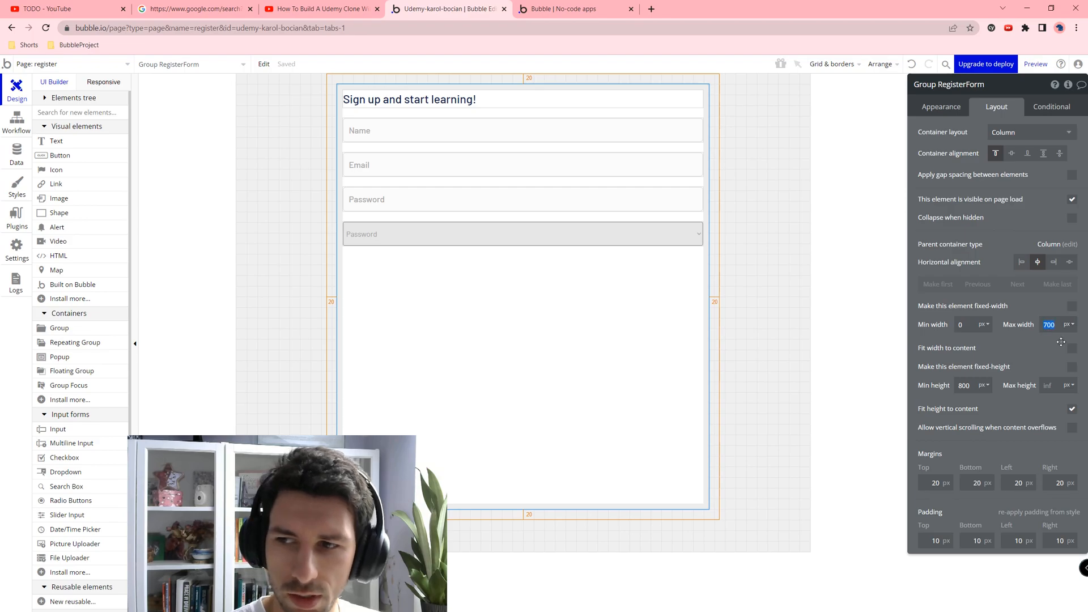
{"action": "type", "text": "400"}
{"action": "key", "text": "Tab"}
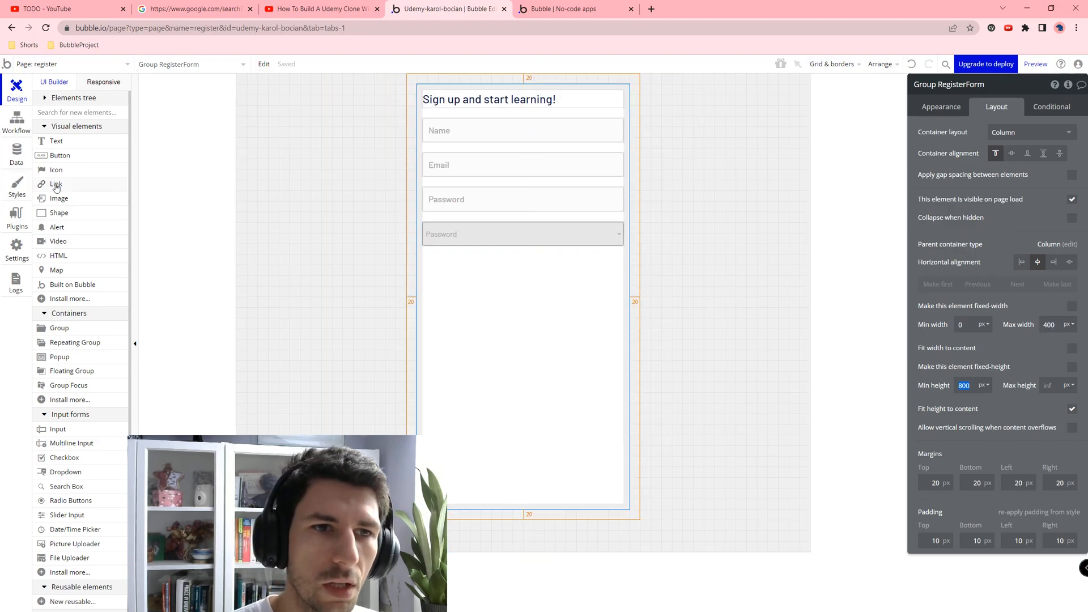
{"action": "left_click_drag", "start_coordinate": [66, 156], "coordinate": [558, 313]}
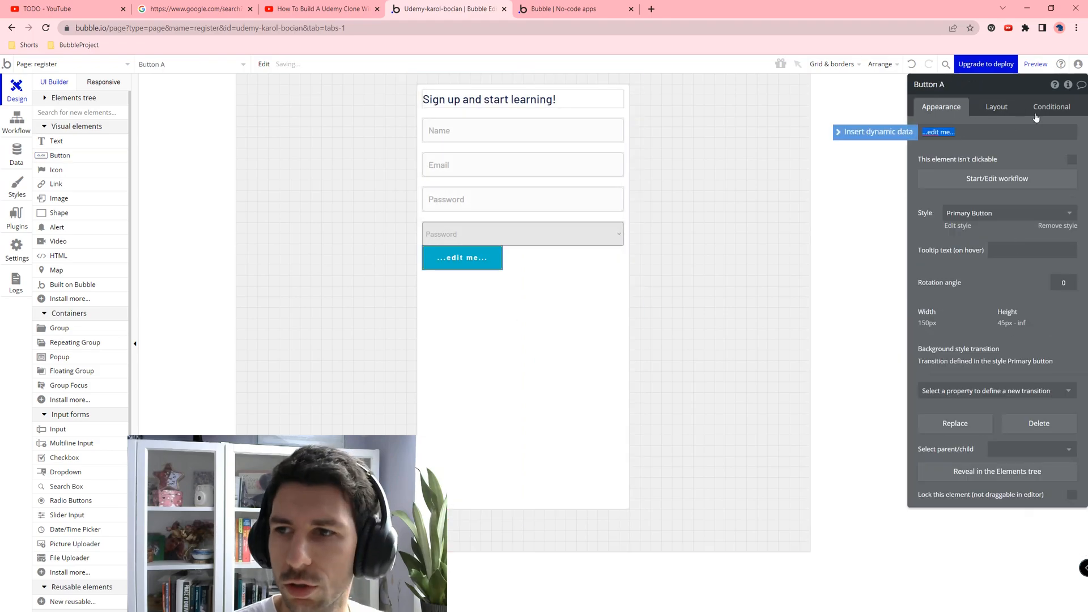
Step: Centre the new button horizontally and label it Sign Up
{"action": "left_click", "coordinate": [995, 107]}
{"action": "left_click", "coordinate": [1053, 190]}
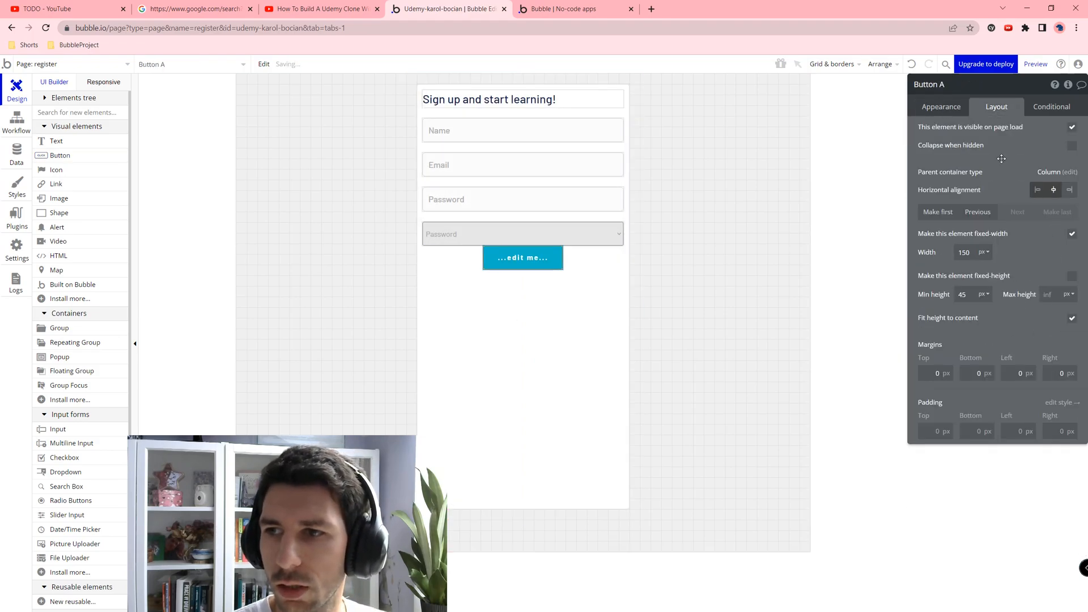
{"action": "left_click", "coordinate": [941, 107]}
{"action": "left_click", "coordinate": [964, 132]}
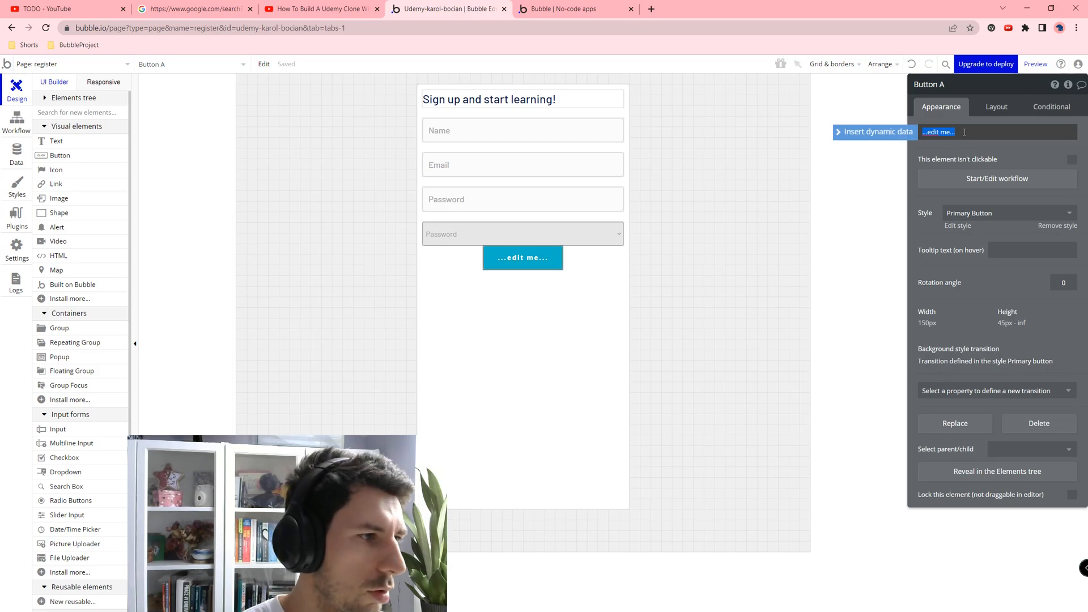
{"action": "type", "text": "Sign Up"}
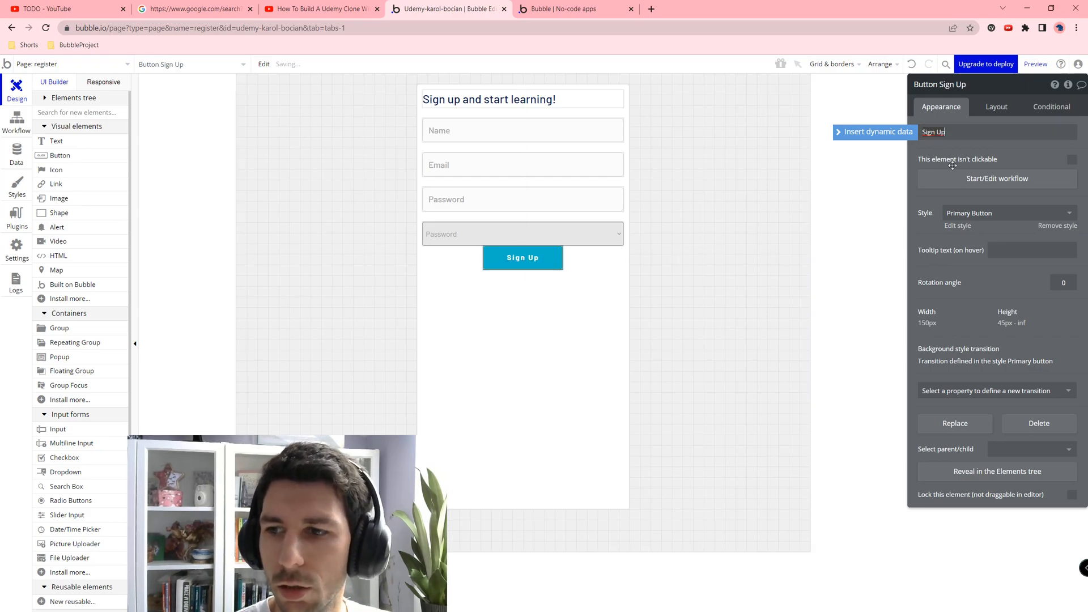
Step: Set all four of the button's margins to 20 px
{"action": "left_click", "coordinate": [991, 108]}
{"action": "left_click", "coordinate": [936, 372]}
{"action": "type", "text": "20"}
{"action": "key", "text": "Tab"}
{"action": "type", "text": "20"}
{"action": "key", "text": "Tab"}
{"action": "type", "text": "20"}
{"action": "key", "text": "Tab"}
{"action": "type", "text": "20"}
{"action": "key", "text": "Tab"}
Step: Give the Sign Up button the Outline Button style
{"action": "left_click", "coordinate": [940, 107]}
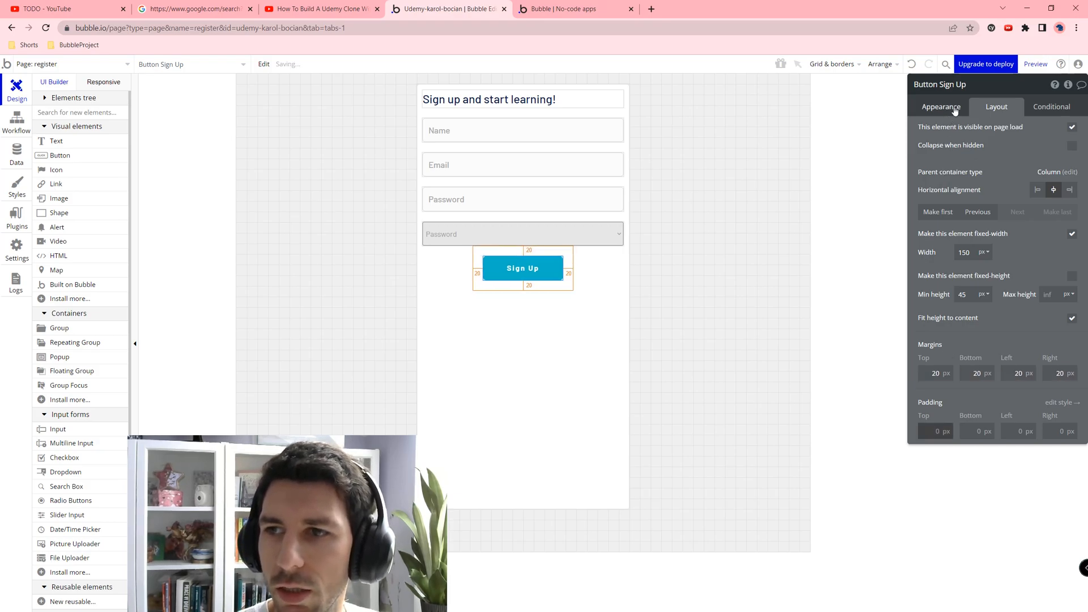
{"action": "left_click", "coordinate": [991, 213]}
{"action": "left_click", "coordinate": [968, 246]}
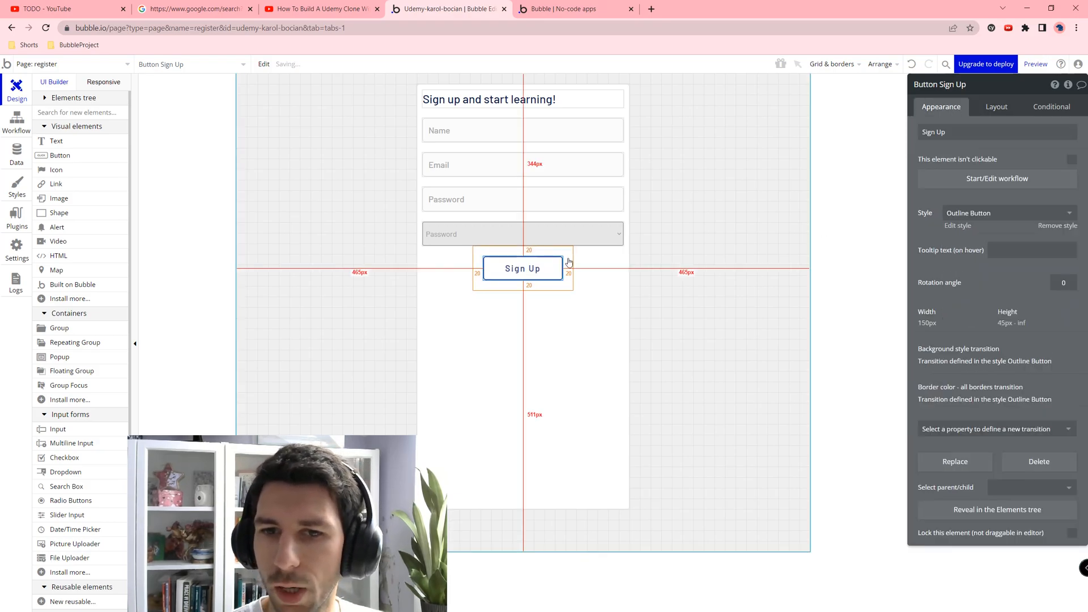
Step: Set the register form group's minimum height to 0 so it fits its contents
{"action": "left_click", "coordinate": [503, 286]}
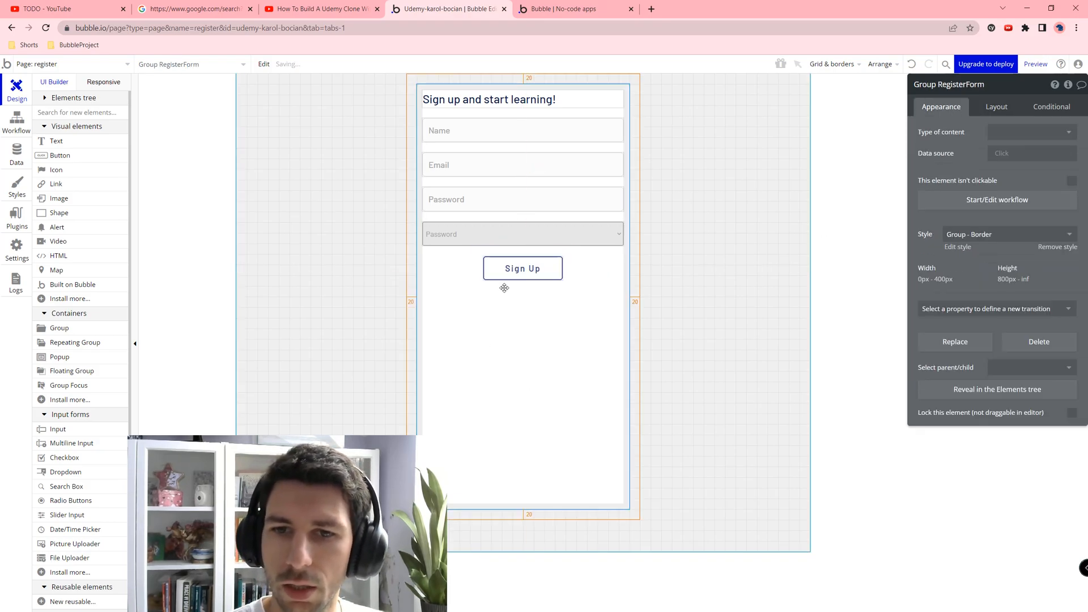
{"action": "left_click", "coordinate": [989, 108]}
{"action": "type", "text": "0"}
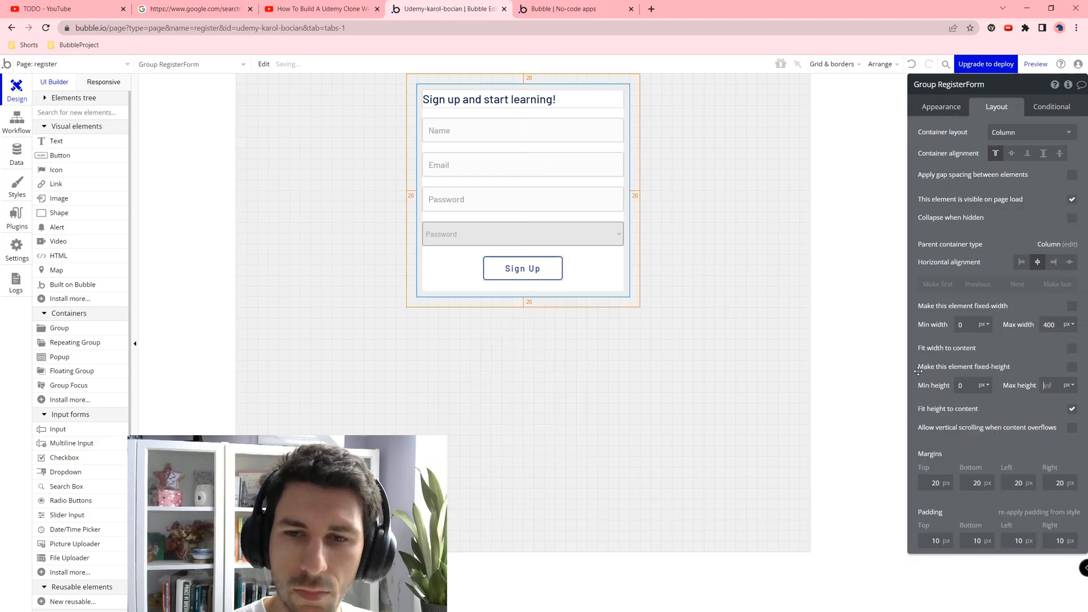
{"action": "left_click", "coordinate": [650, 396]}
Step: Preview the register page and enter a test email address and password in the form
{"action": "left_click", "coordinate": [1036, 64]}
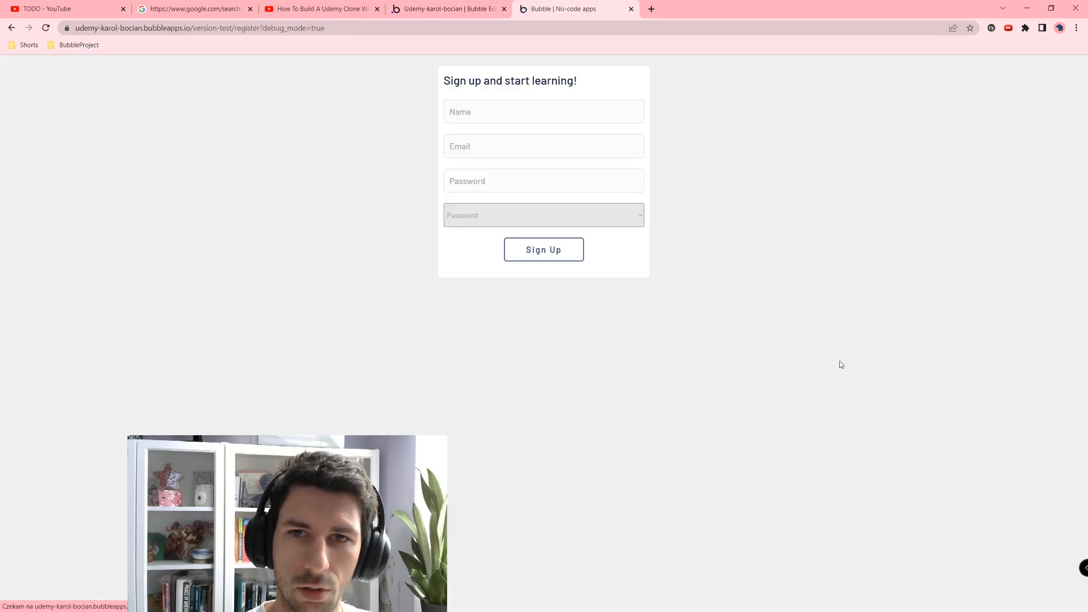
{"action": "left_click", "coordinate": [473, 109]}
{"action": "type", "text": "N"}
{"action": "key", "text": "BackSpace"}
{"action": "key", "text": "Tab"}
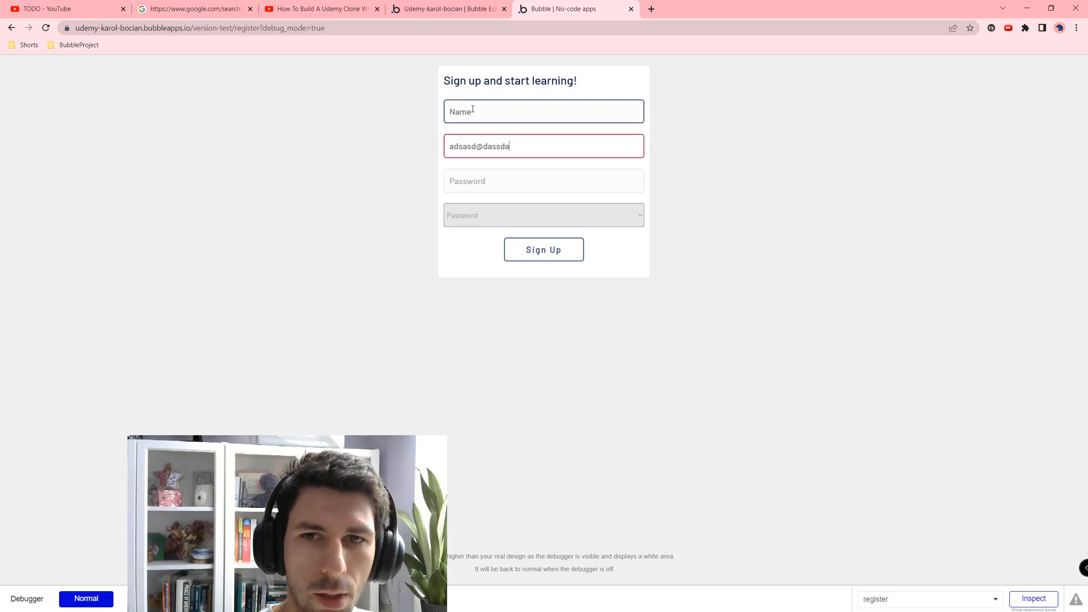
{"action": "type", "text": "adsasd@dassda.com"}
{"action": "key", "text": "Tab"}
{"action": "type", "text": "asd"}
{"action": "left_click", "coordinate": [472, 110]}
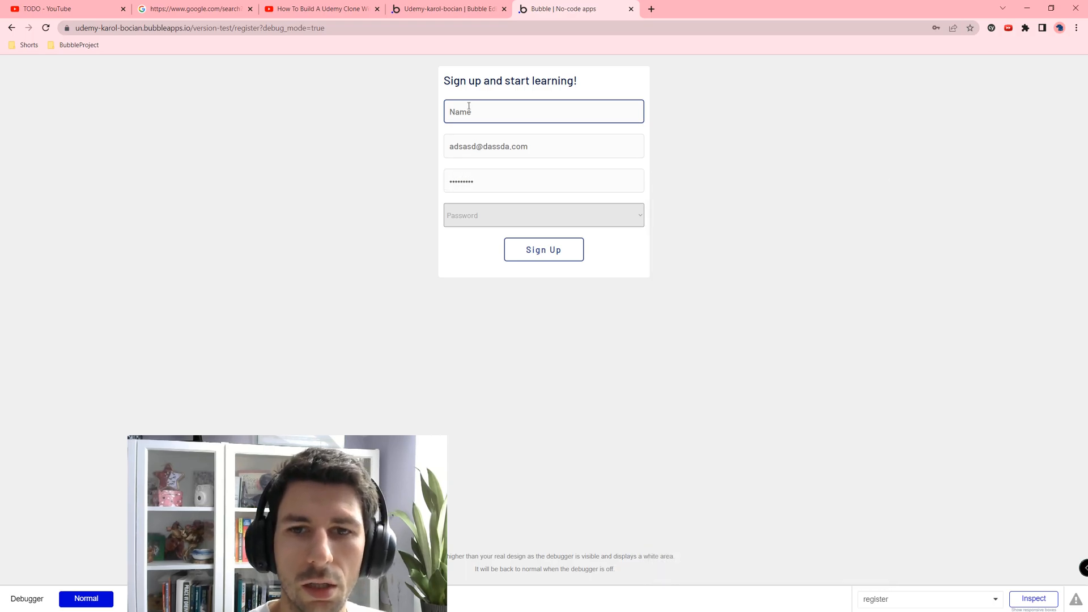
Step: Try signing up, then choose Student in the account type dropdown
{"action": "left_click", "coordinate": [482, 215]}
{"action": "left_click", "coordinate": [475, 263]}
{"action": "left_click", "coordinate": [528, 249]}
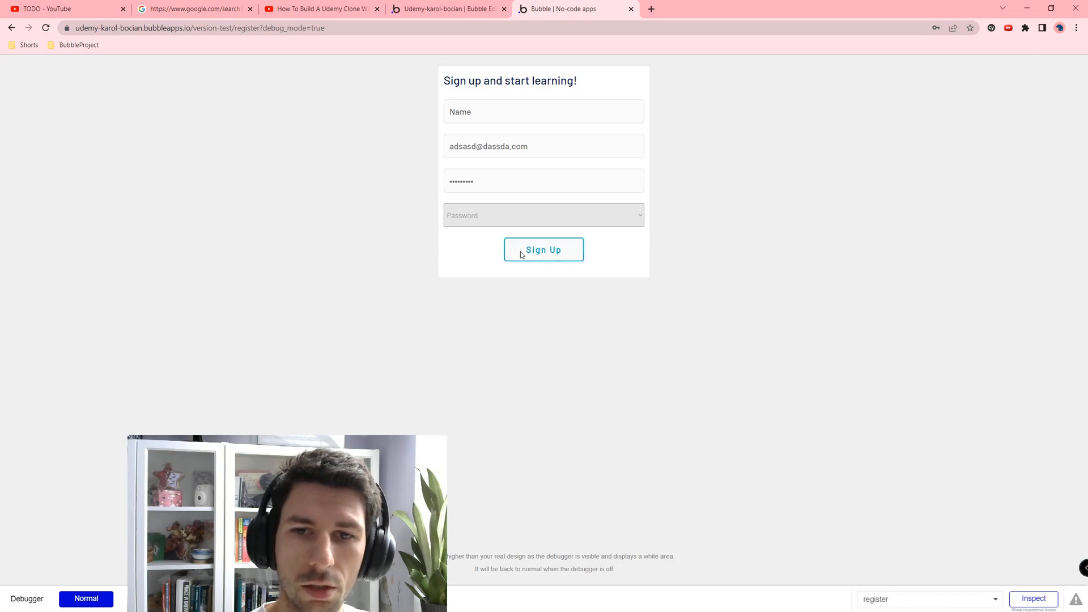
{"action": "left_click", "coordinate": [497, 142]}
{"action": "left_click", "coordinate": [542, 220]}
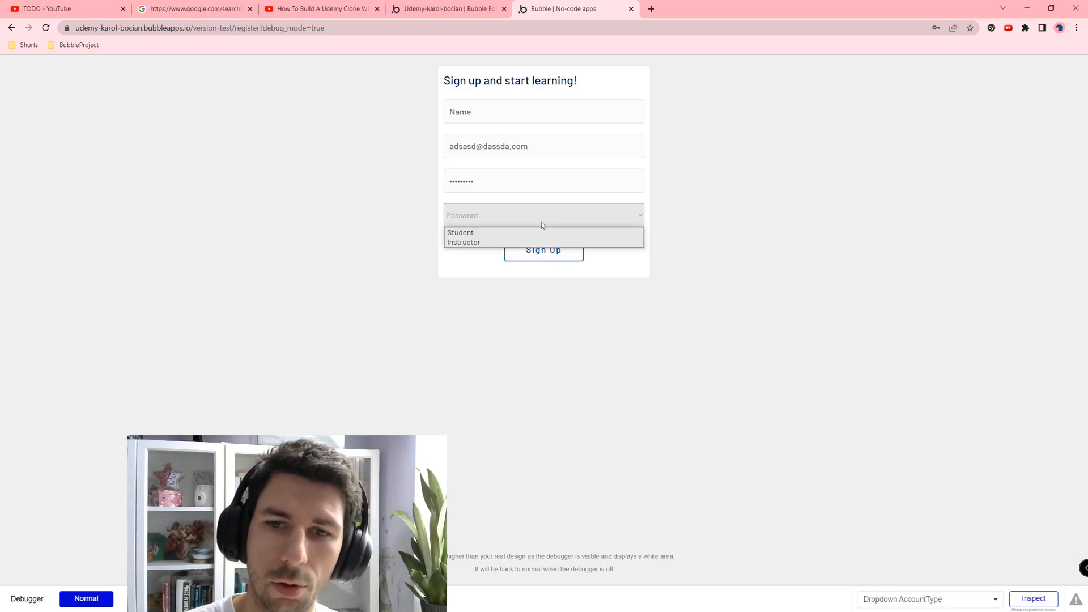
{"action": "left_click", "coordinate": [507, 231]}
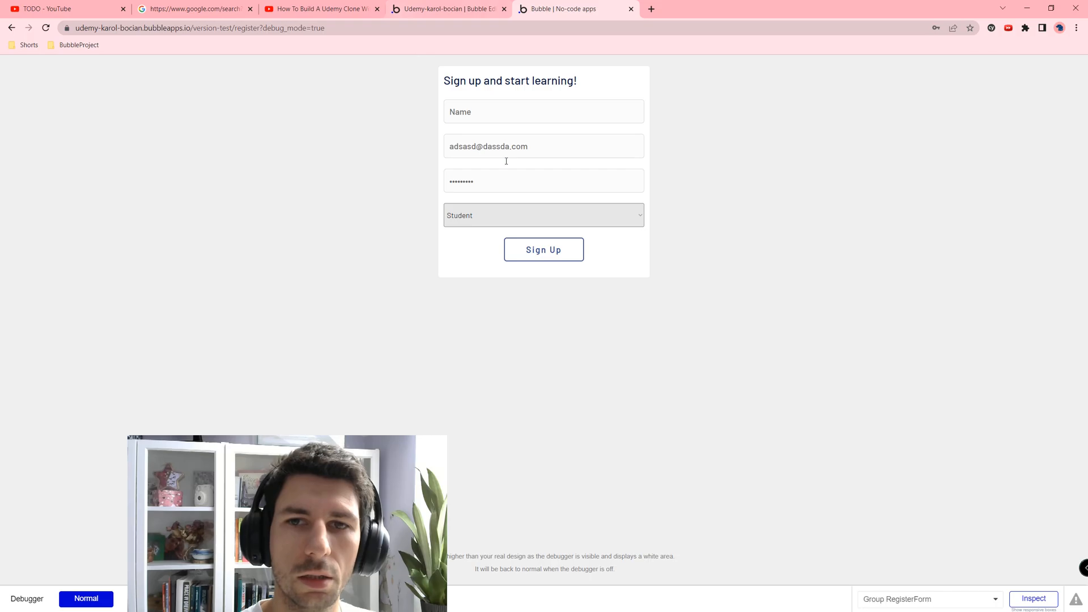
Step: Add a Sign the user up action to the Sign Up button's click workflow
{"action": "left_click", "coordinate": [431, 4]}
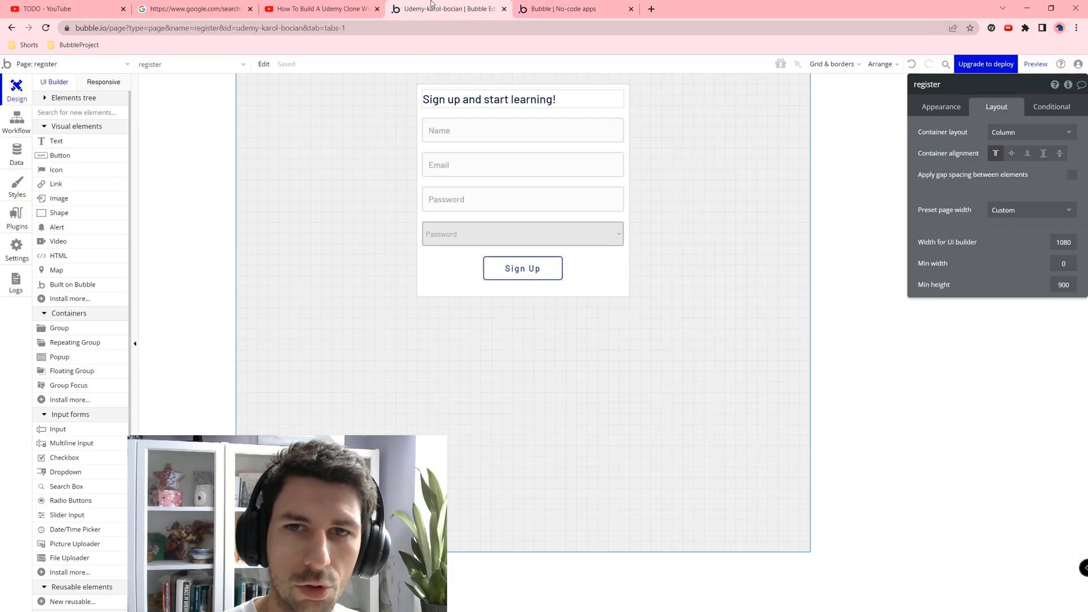
{"action": "left_click", "coordinate": [530, 275]}
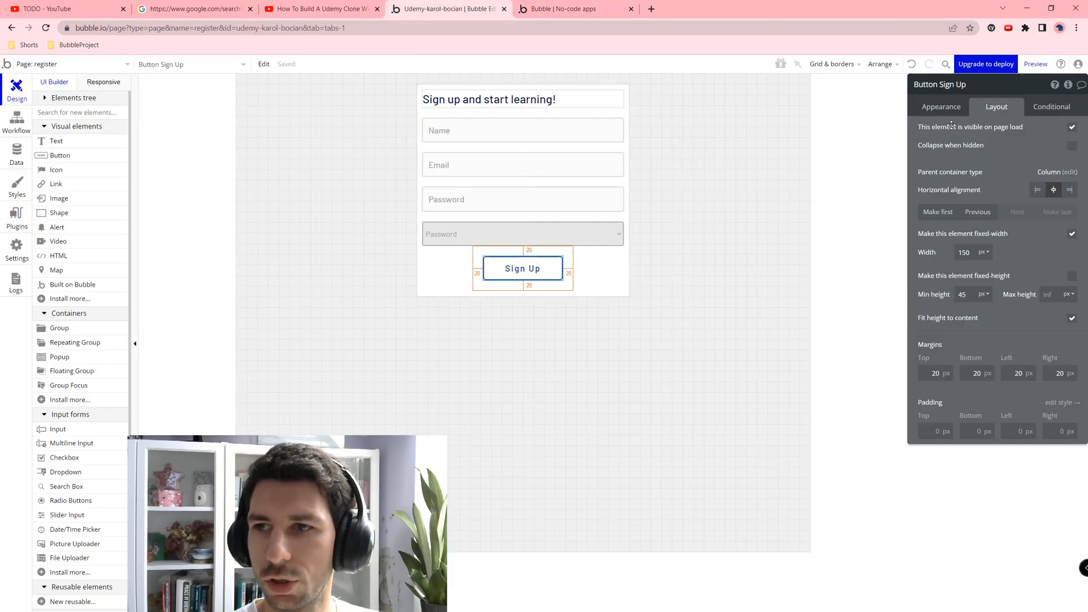
{"action": "left_click", "coordinate": [941, 108]}
{"action": "left_click", "coordinate": [969, 179]}
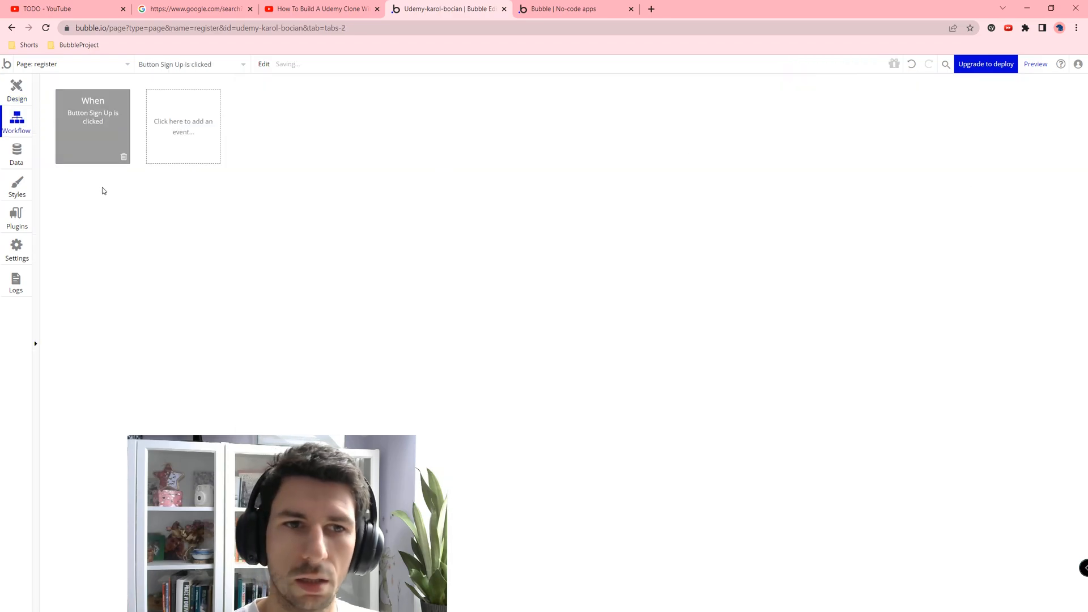
{"action": "left_click", "coordinate": [102, 199]}
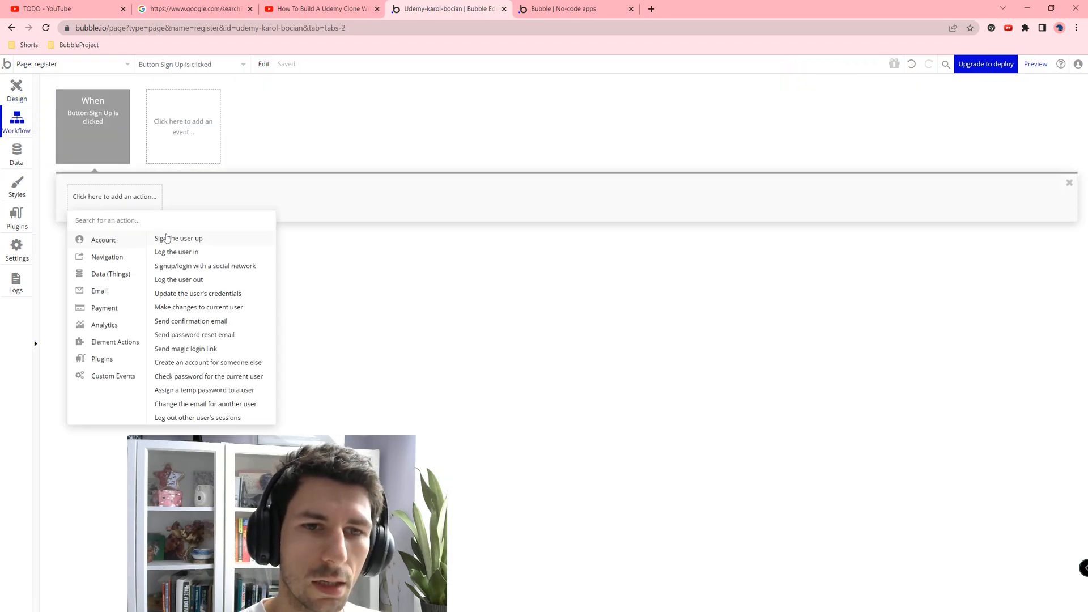
{"action": "left_click", "coordinate": [167, 238]}
Step: Use the Email and Password inputs' values as the sign-up email and password
{"action": "left_click", "coordinate": [997, 111]}
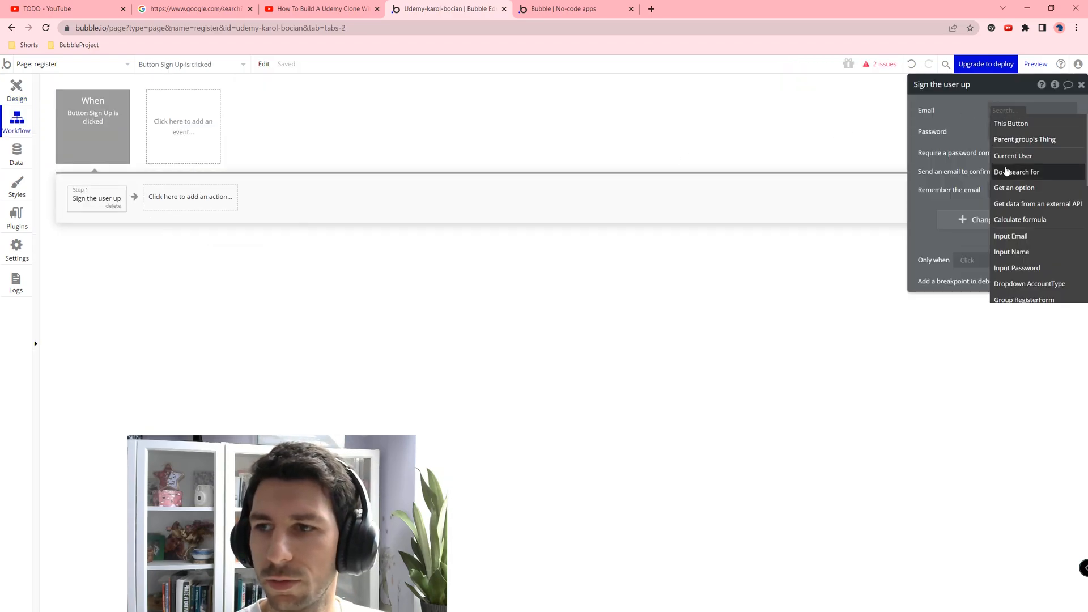
{"action": "left_click", "coordinate": [1011, 230]}
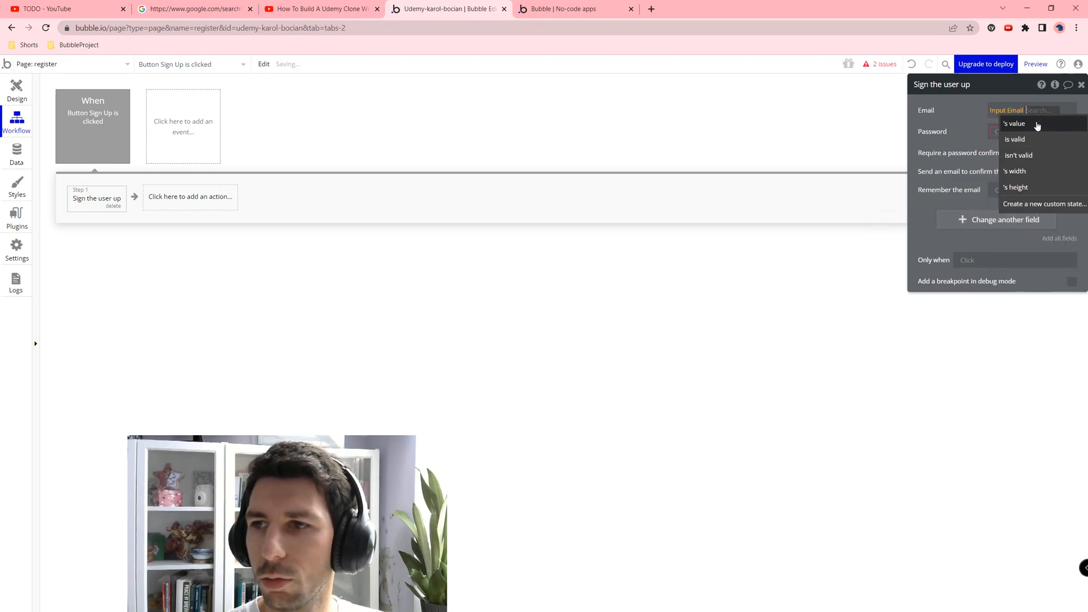
{"action": "left_click", "coordinate": [1014, 124]}
{"action": "left_click", "coordinate": [1012, 131]}
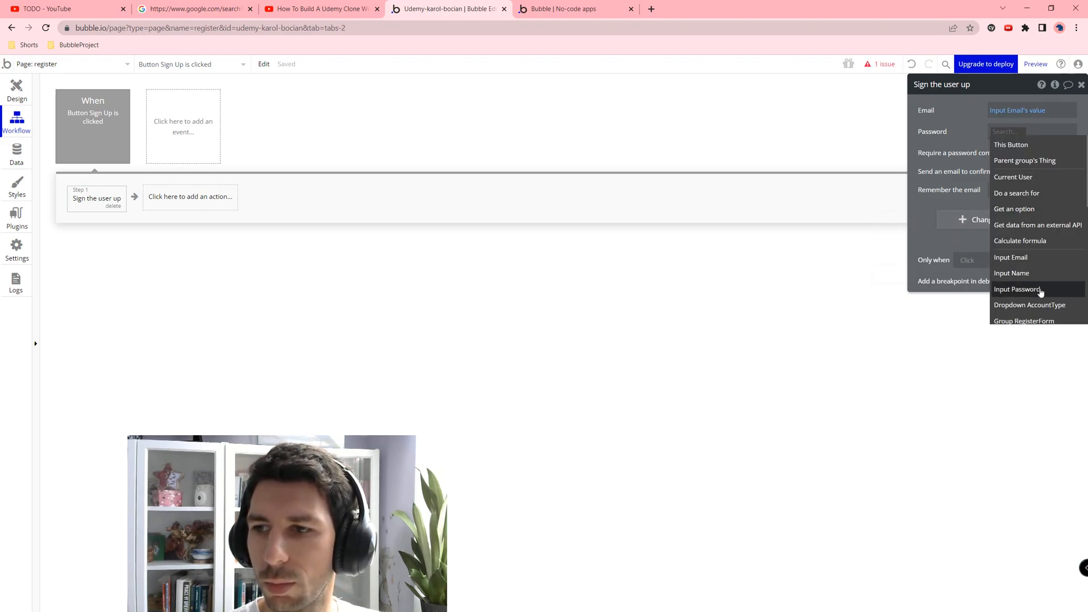
{"action": "left_click", "coordinate": [1040, 289]}
{"action": "left_click", "coordinate": [1017, 142]}
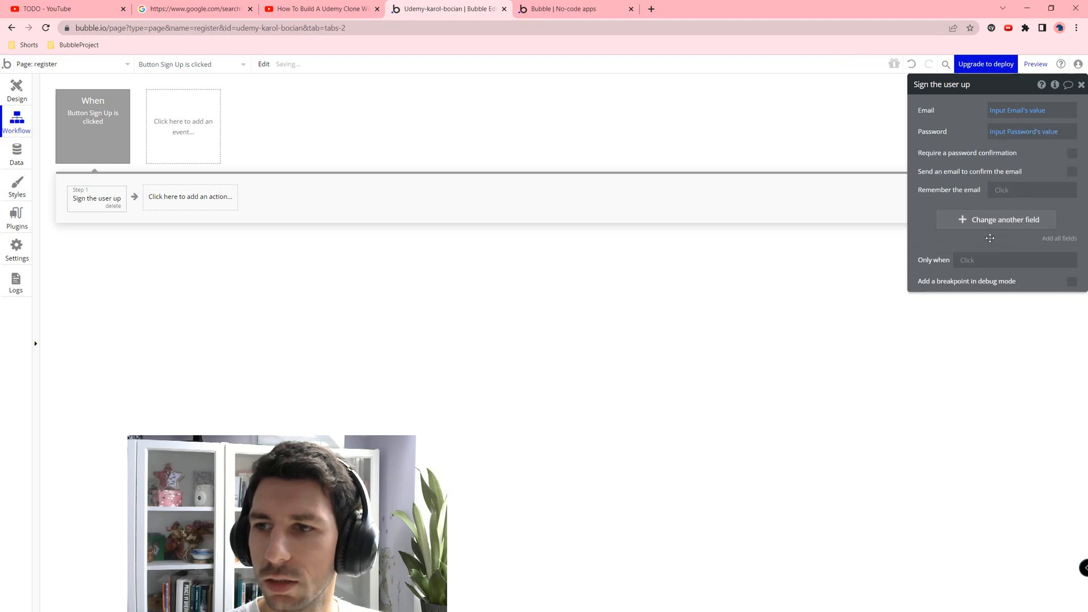
Step: Also save Name from the name input and ProfileType from Dropdown AccountType's value
{"action": "left_click", "coordinate": [989, 227]}
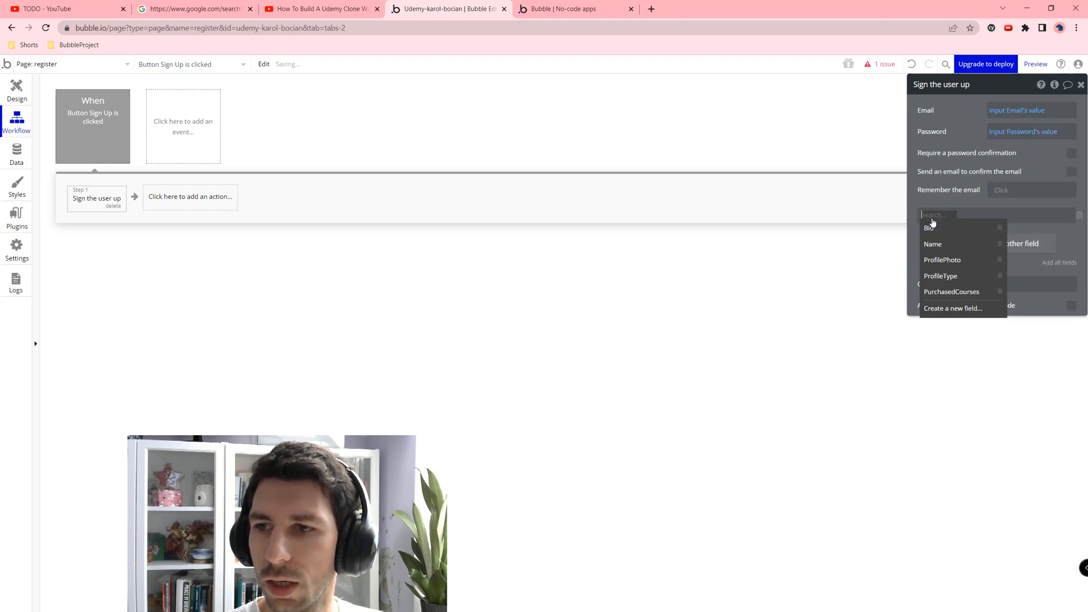
{"action": "left_click", "coordinate": [956, 243]}
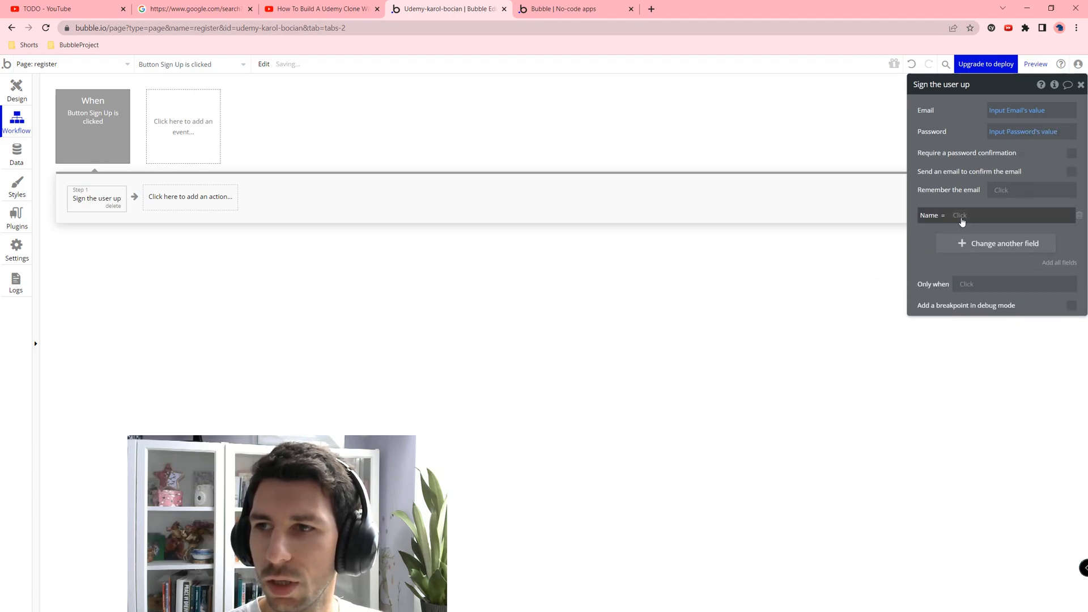
{"action": "left_click", "coordinate": [974, 374]}
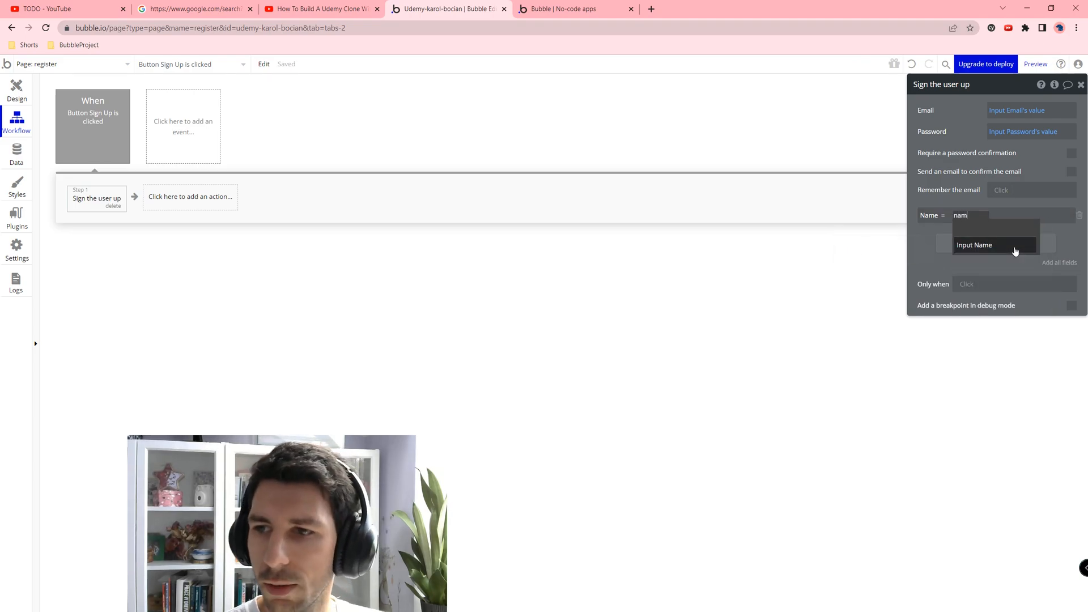
{"action": "left_click", "coordinate": [1004, 229]}
{"action": "left_click", "coordinate": [969, 243]}
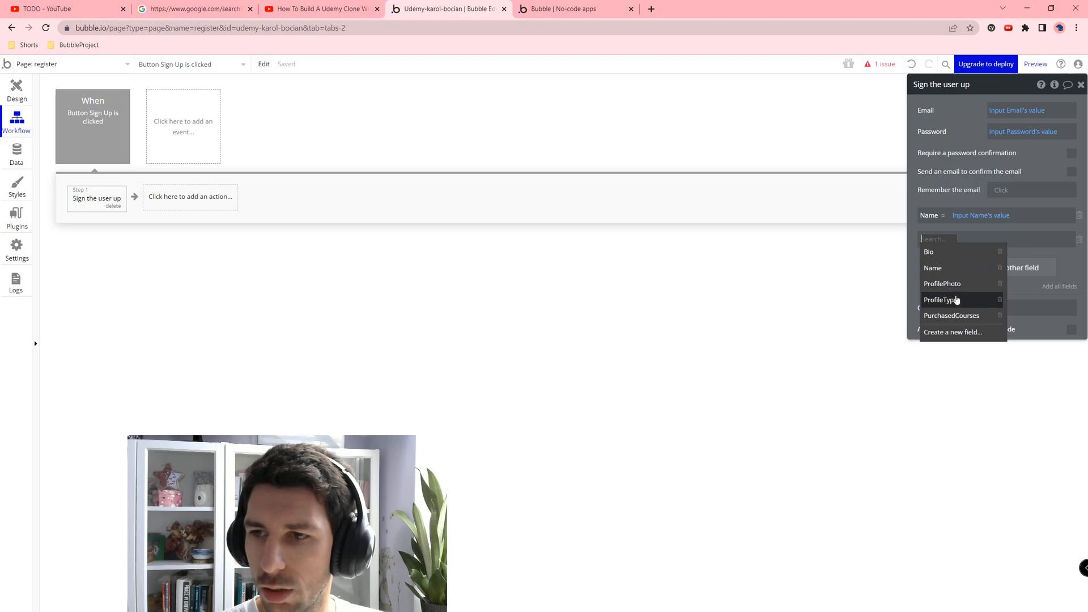
{"action": "left_click", "coordinate": [955, 299]}
{"action": "left_click", "coordinate": [970, 239]}
{"action": "type", "text": "dro"}
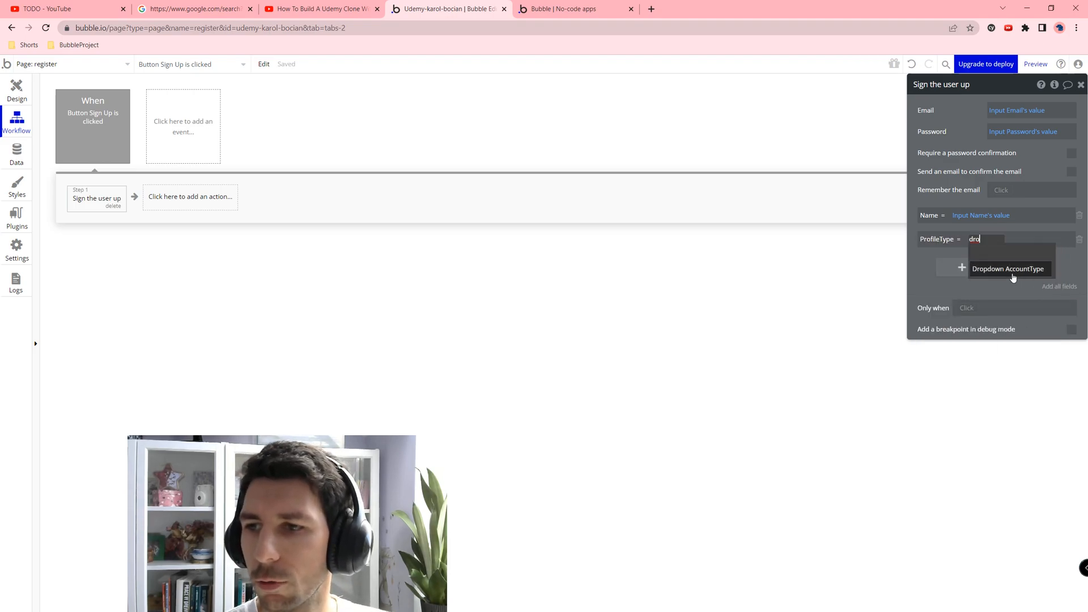
{"action": "left_click", "coordinate": [1011, 270]}
{"action": "left_click", "coordinate": [974, 261]}
{"action": "left_click", "coordinate": [897, 387]}
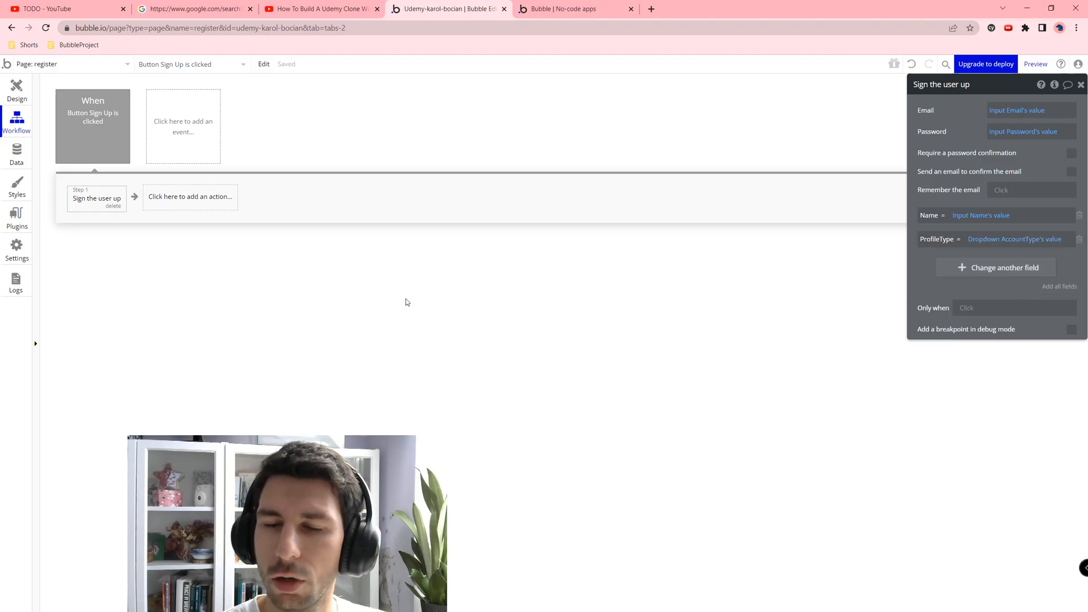
Step: Add Reset relevant inputs as step 2 of the workflow
{"action": "left_click", "coordinate": [176, 197]}
{"action": "type", "text": "rese"}
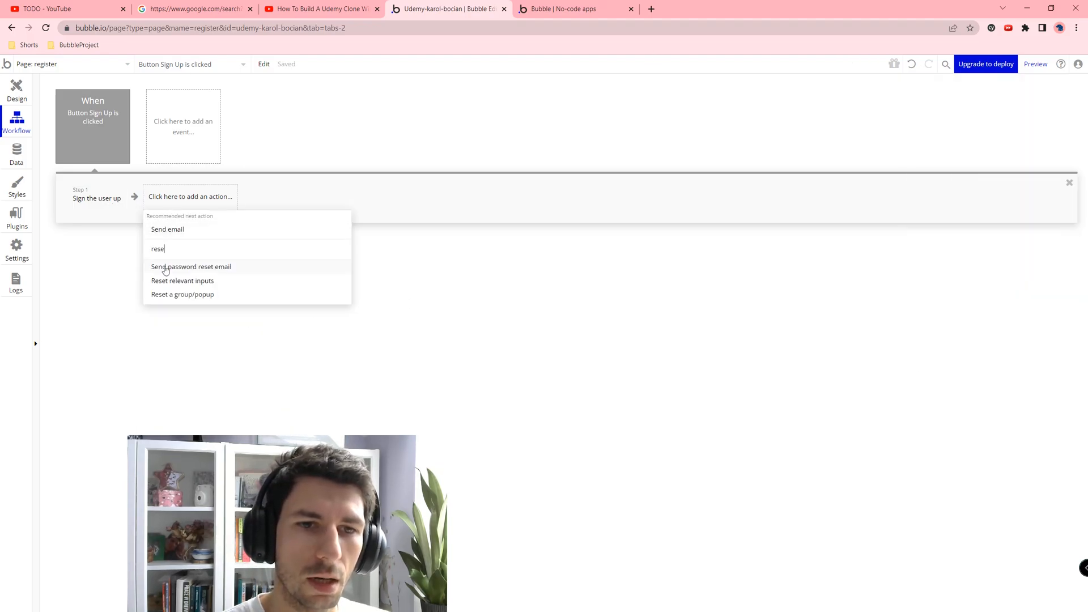
{"action": "left_click", "coordinate": [170, 281]}
{"action": "left_click", "coordinate": [544, 9]}
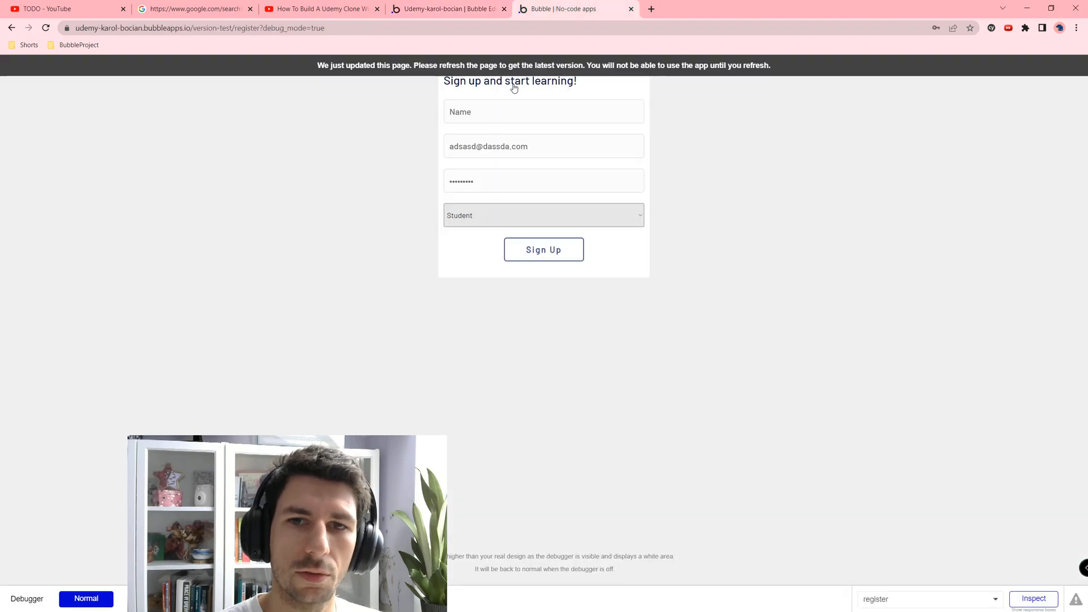
{"action": "left_click", "coordinate": [428, 6]}
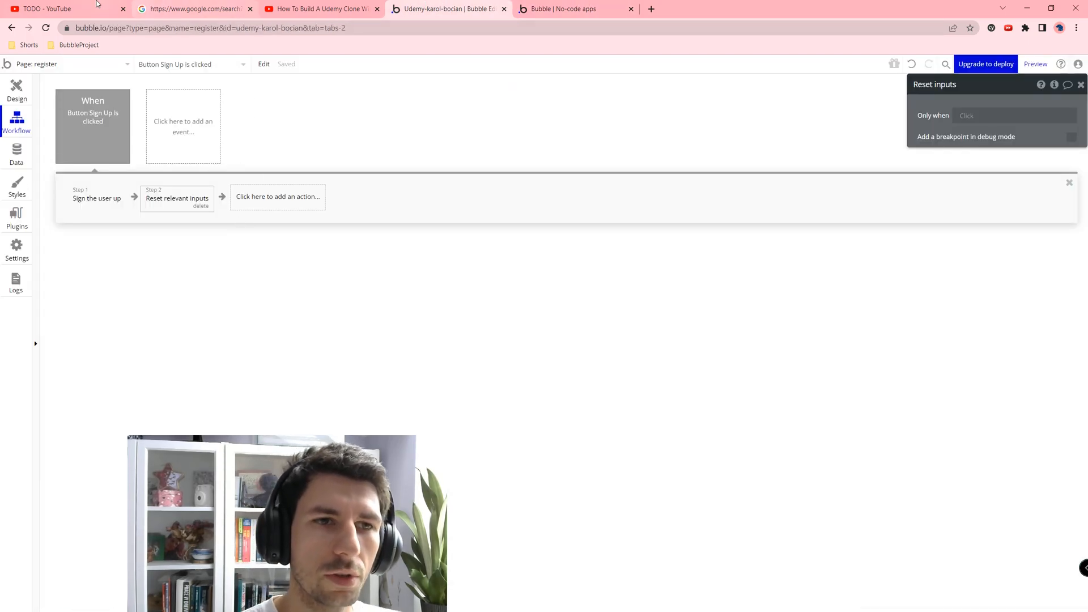
{"action": "left_click", "coordinate": [127, 65]}
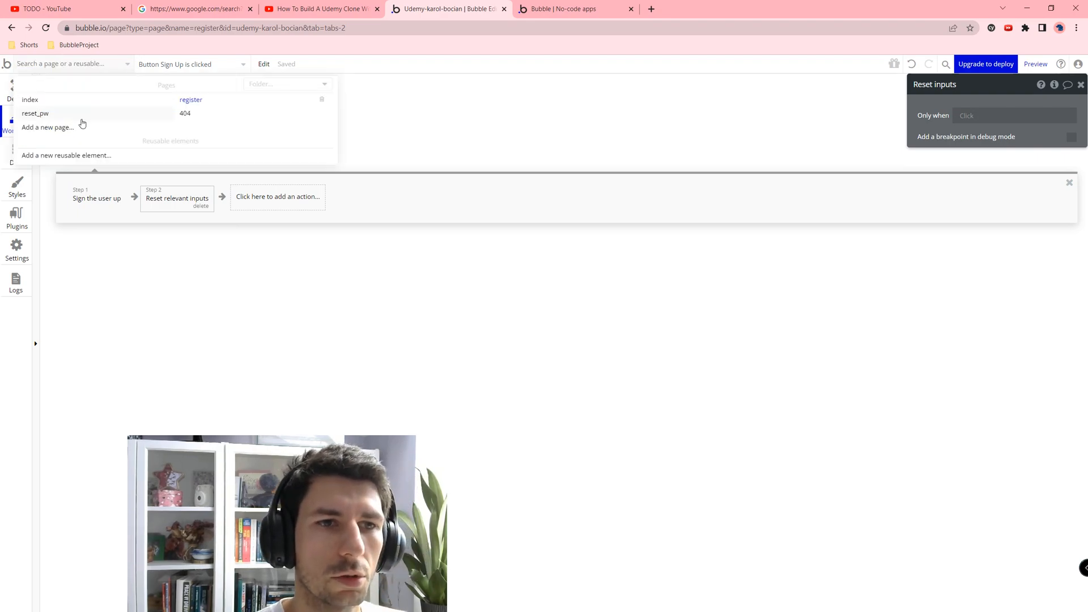
Step: Create a new page named home, cloned from the index page
{"action": "left_click", "coordinate": [76, 128]}
{"action": "type", "text": "home"}
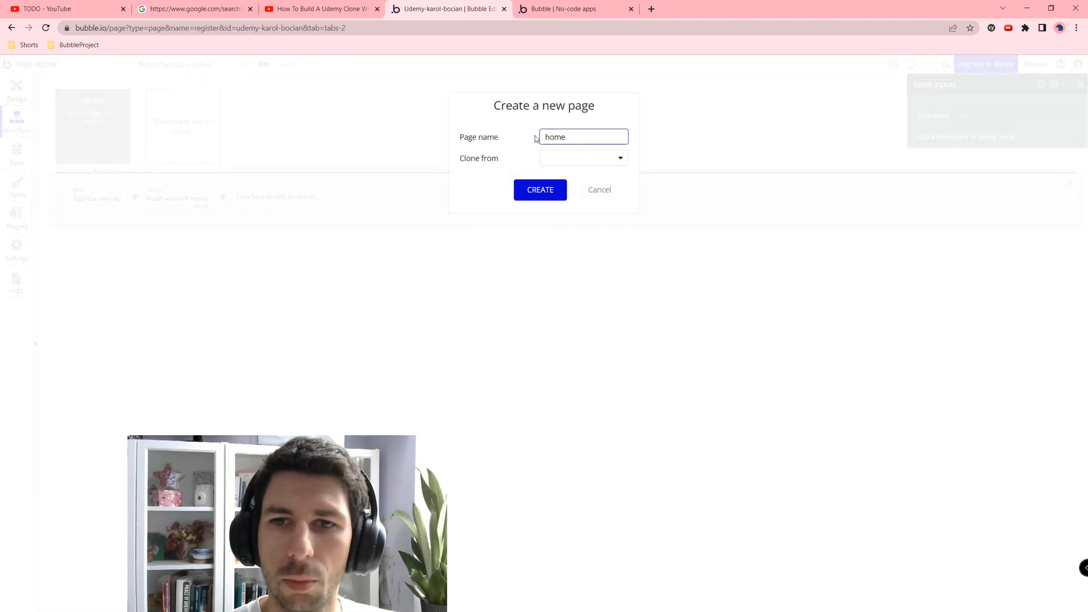
{"action": "left_click", "coordinate": [551, 157]}
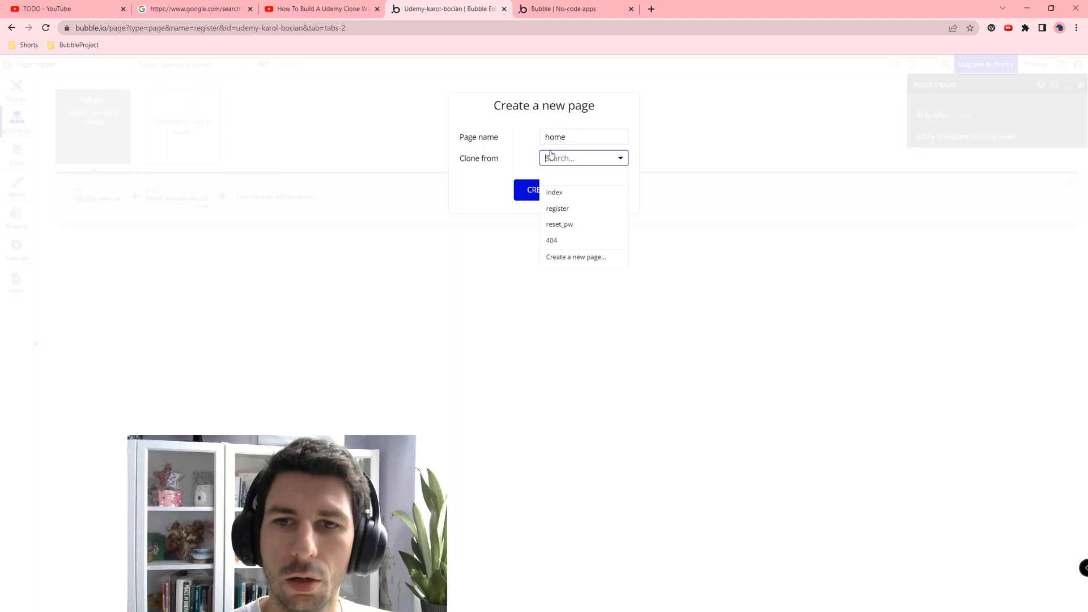
{"action": "left_click", "coordinate": [576, 193]}
{"action": "left_click", "coordinate": [536, 190]}
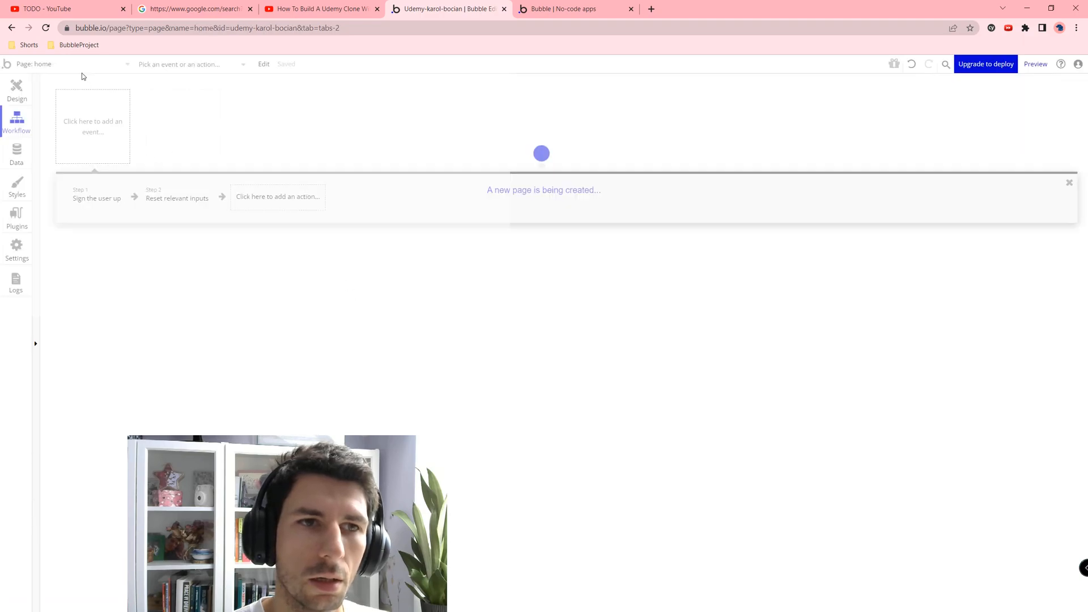
Step: On the register page, add a Go to page home action as step 3 of the Sign Up workflow
{"action": "left_click", "coordinate": [81, 71]}
{"action": "left_click", "coordinate": [82, 102]}
{"action": "left_click", "coordinate": [59, 64]}
{"action": "left_click", "coordinate": [51, 112]}
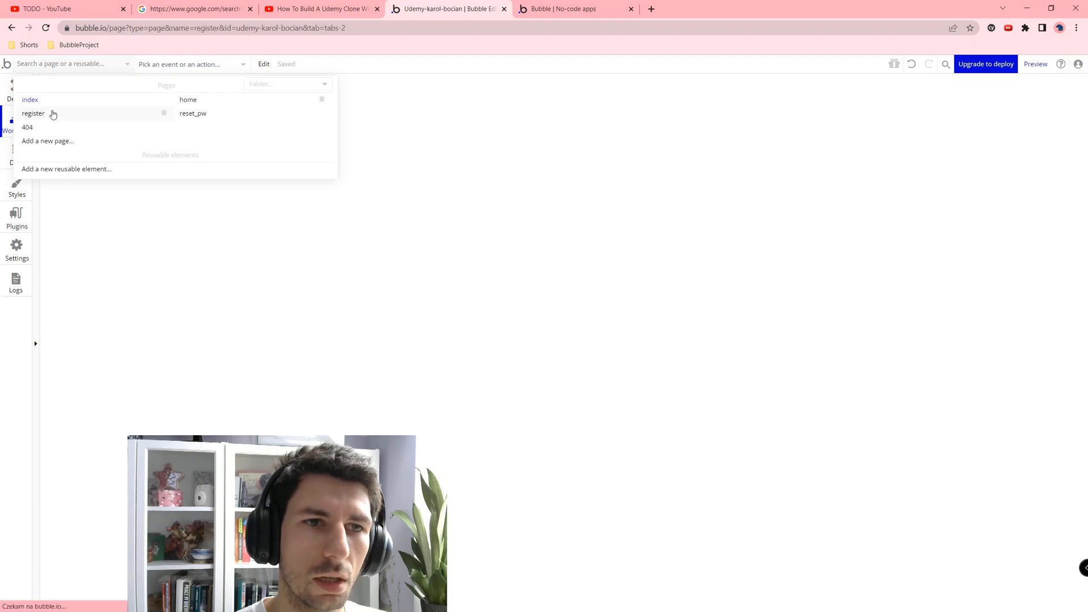
{"action": "left_click", "coordinate": [86, 132]}
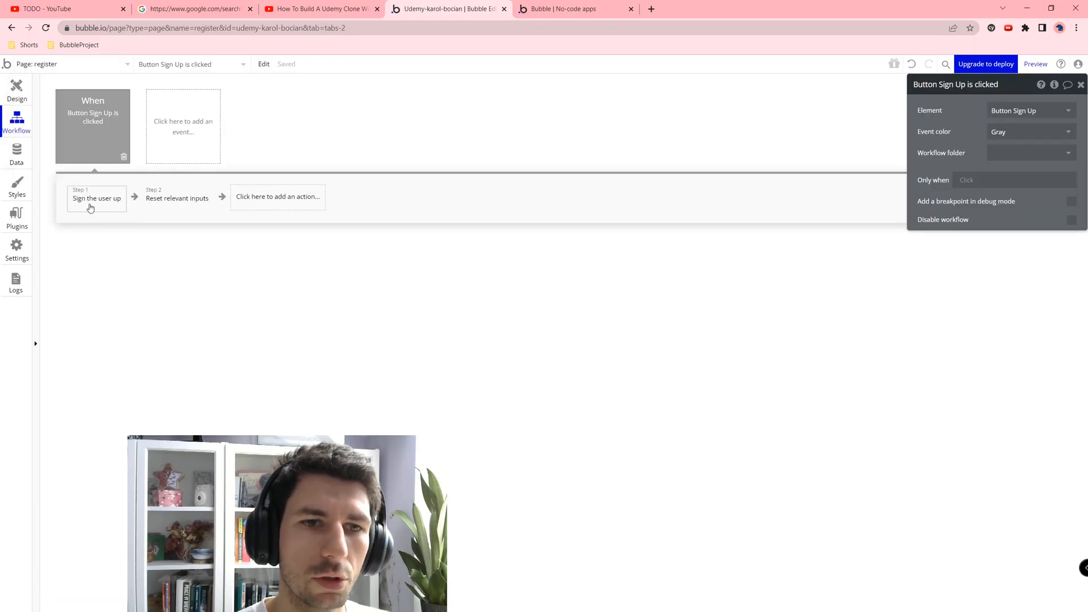
{"action": "left_click", "coordinate": [252, 205]}
{"action": "type", "text": "go to"}
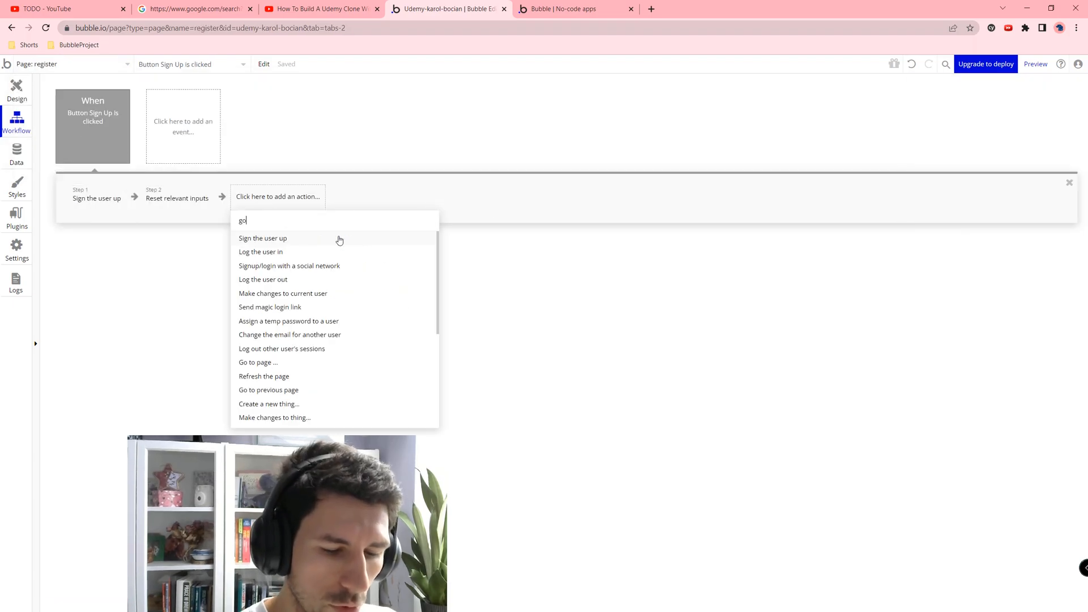
{"action": "left_click", "coordinate": [339, 240]}
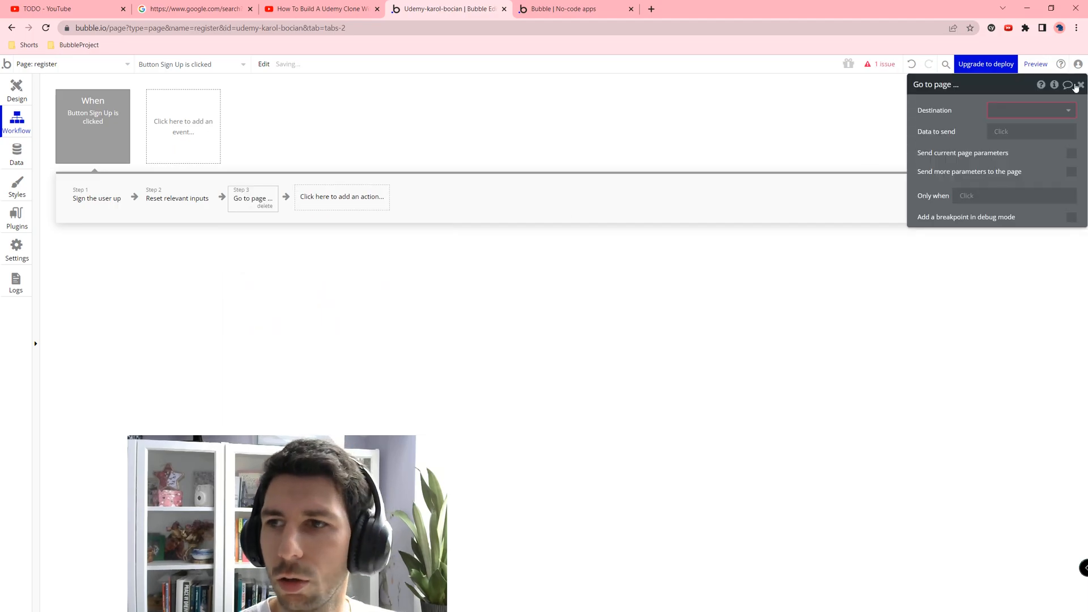
{"action": "left_click", "coordinate": [1061, 110]}
{"action": "left_click", "coordinate": [996, 142]}
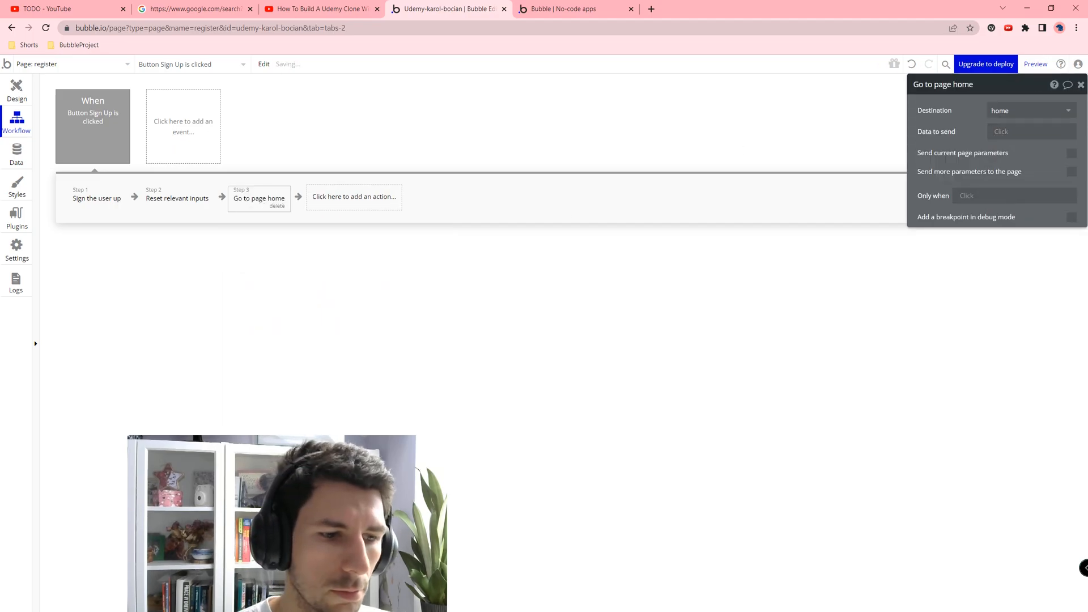
{"action": "key", "text": "ctrl+Tab"}
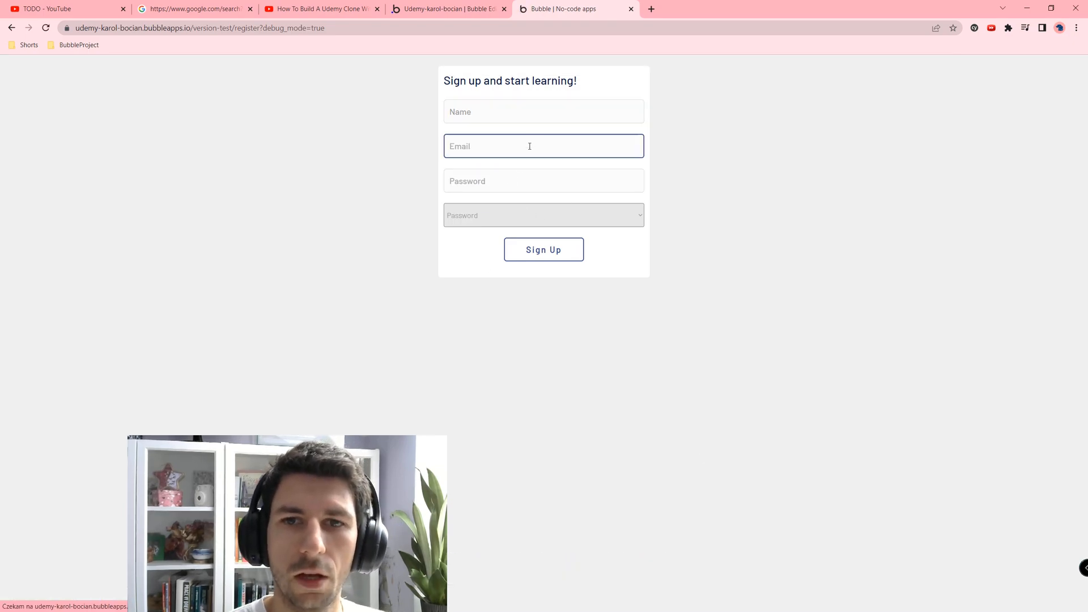
Step: Fill in the test user's name, email and password in the preview's register form
{"action": "left_click", "coordinate": [471, 119]}
{"action": "type", "text": "Jan"}
{"action": "key", "text": "Tab"}
{"action": "type", "text": "Ja"}
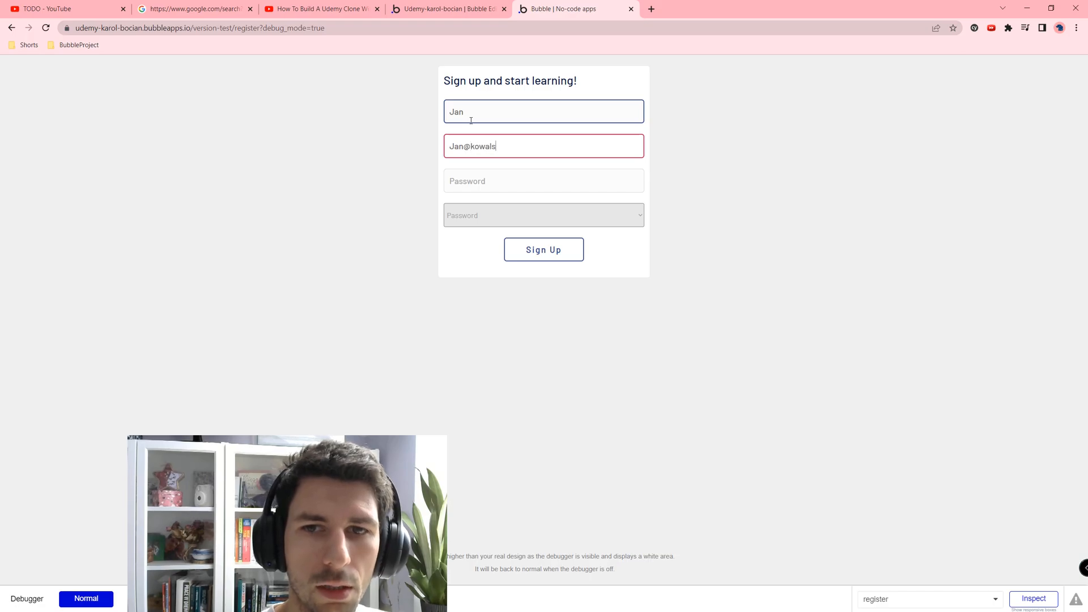
{"action": "key", "text": "Tab"}
{"action": "type", "text": "123456"}
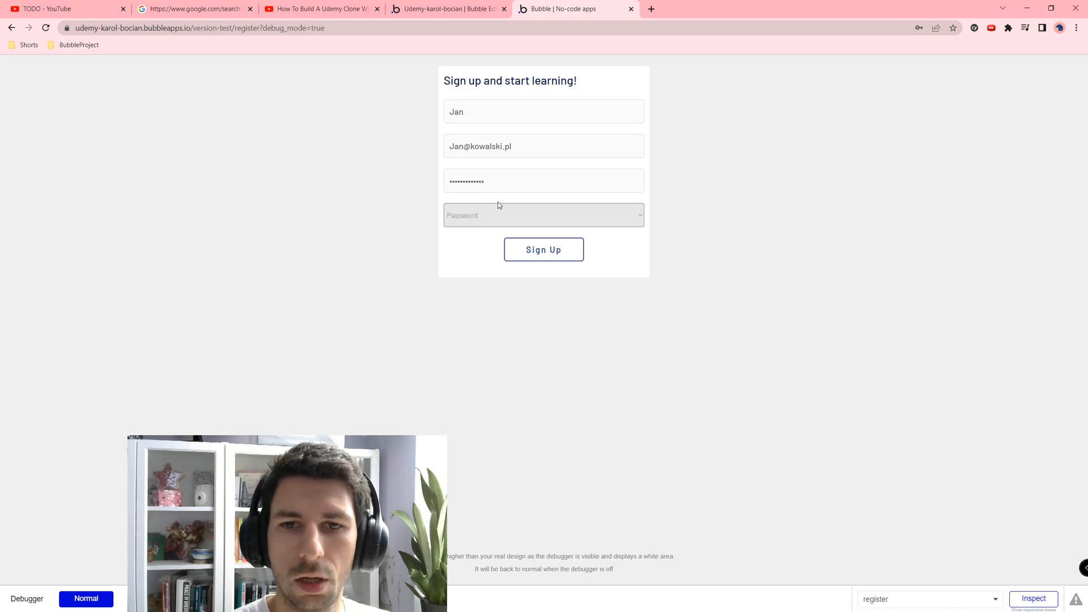
Step: Choose Instructor as the account type, submit the sign-up, then go back to the editor
{"action": "left_click", "coordinate": [496, 214]}
{"action": "left_click", "coordinate": [496, 235]}
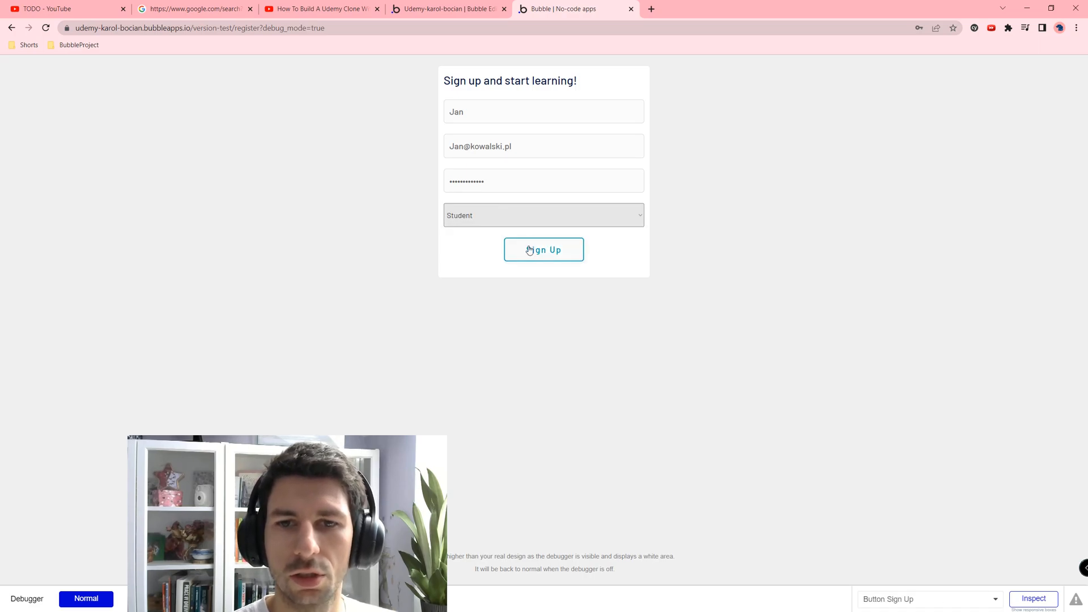
{"action": "left_click", "coordinate": [495, 211]}
{"action": "left_click", "coordinate": [485, 243]}
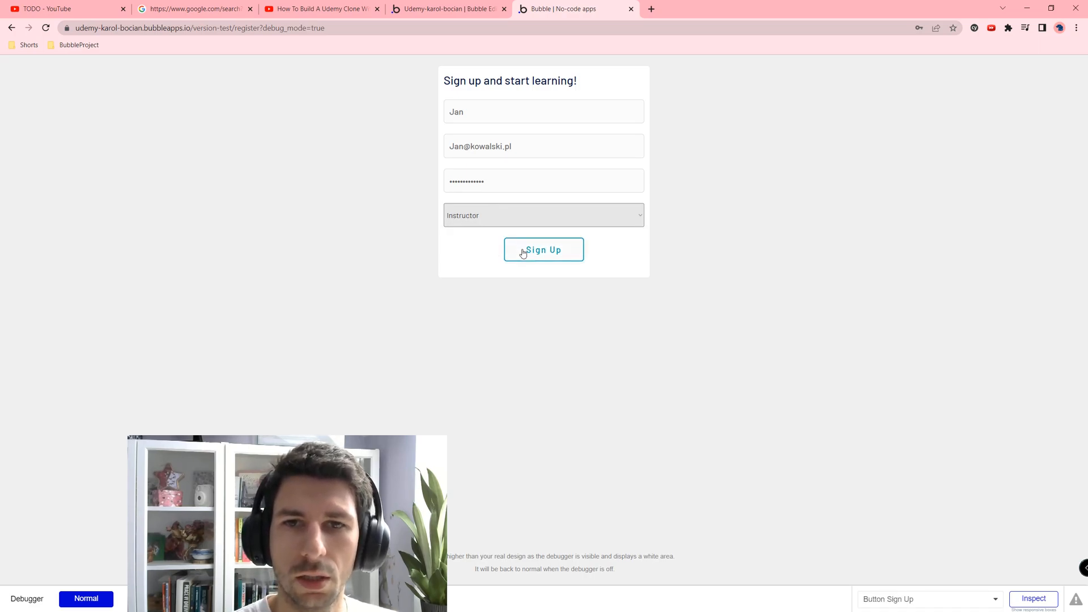
{"action": "left_click", "coordinate": [523, 250]}
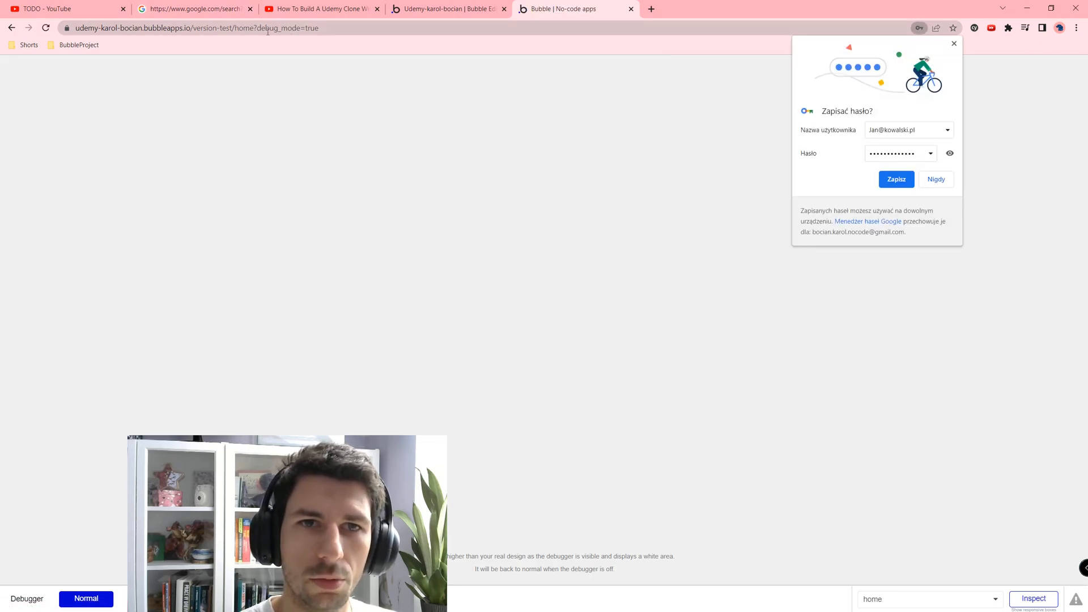
{"action": "double_click", "coordinate": [237, 30]}
{"action": "left_click", "coordinate": [405, 6]}
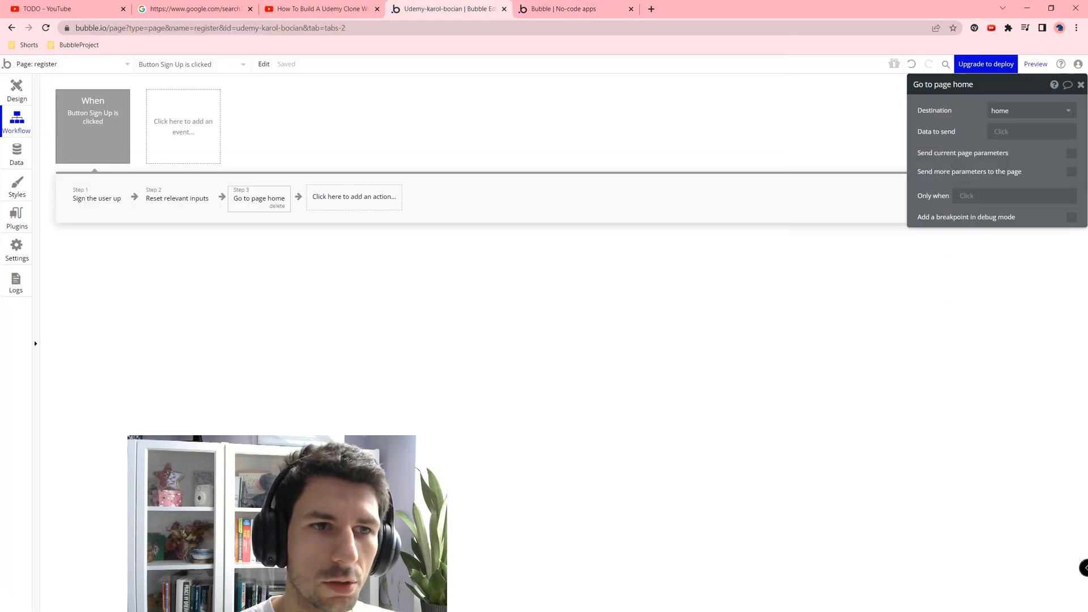
Step: In App data's All Users table, check the new user's email, name and ProfileType Instructor
{"action": "left_click", "coordinate": [16, 154]}
{"action": "left_click", "coordinate": [203, 108]}
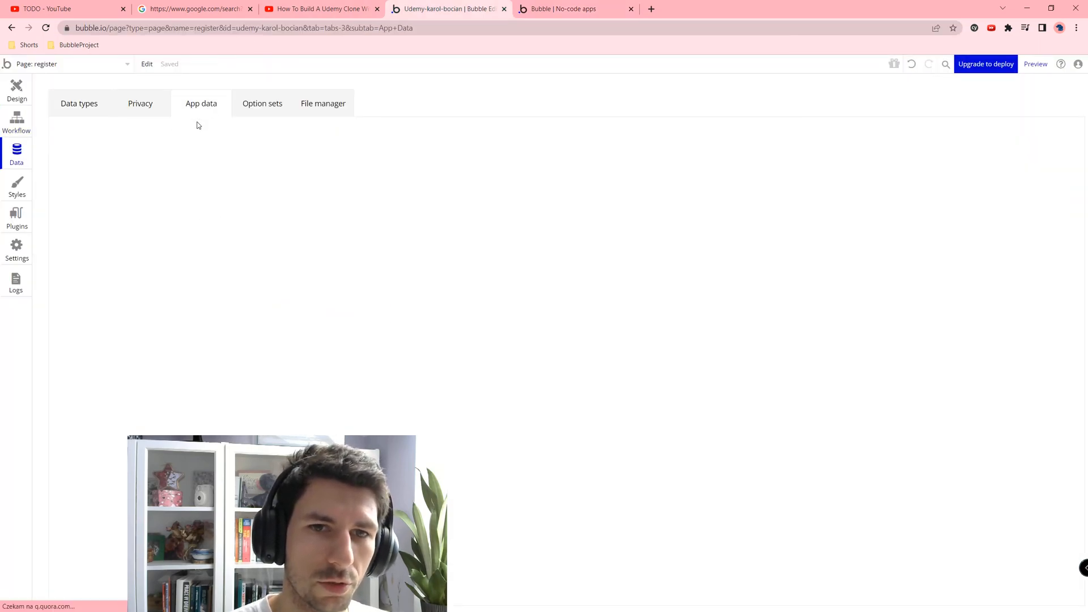
{"action": "left_click", "coordinate": [102, 313]}
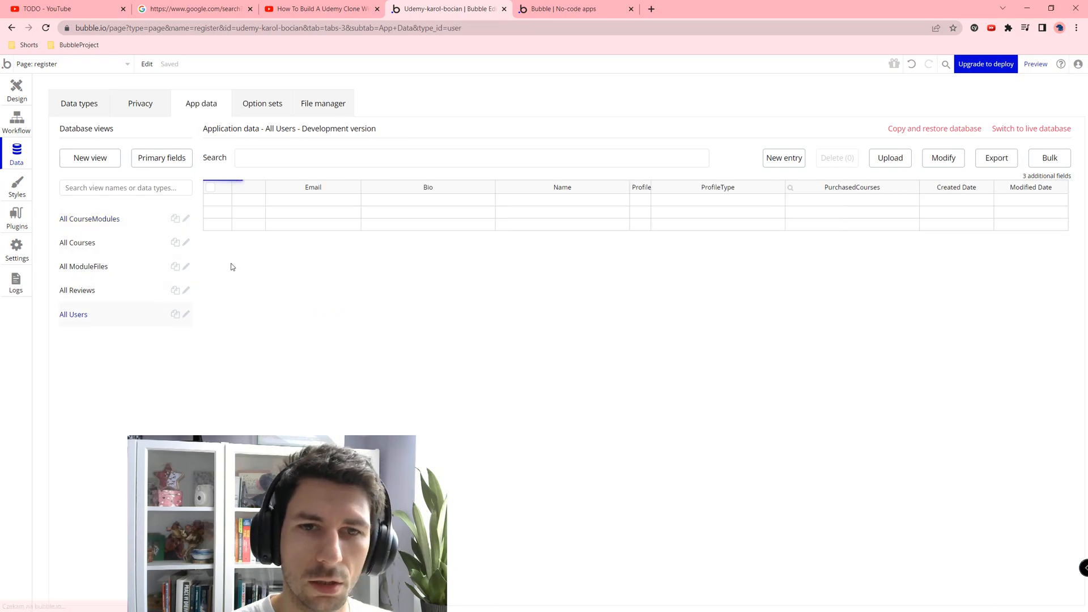
{"action": "left_click", "coordinate": [290, 199]}
{"action": "left_click", "coordinate": [589, 207]}
{"action": "left_click", "coordinate": [679, 205]}
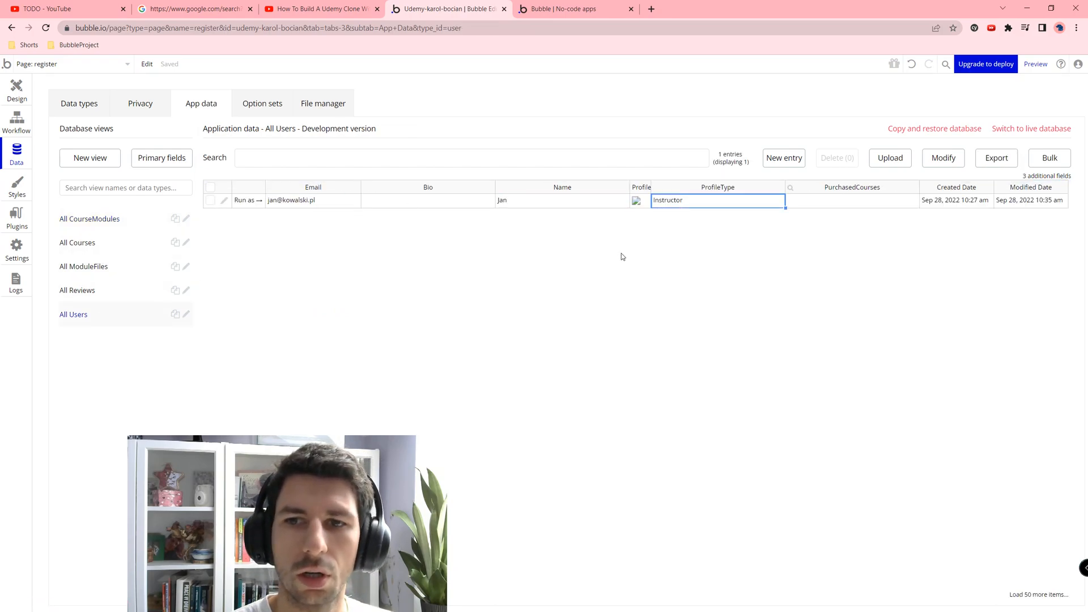
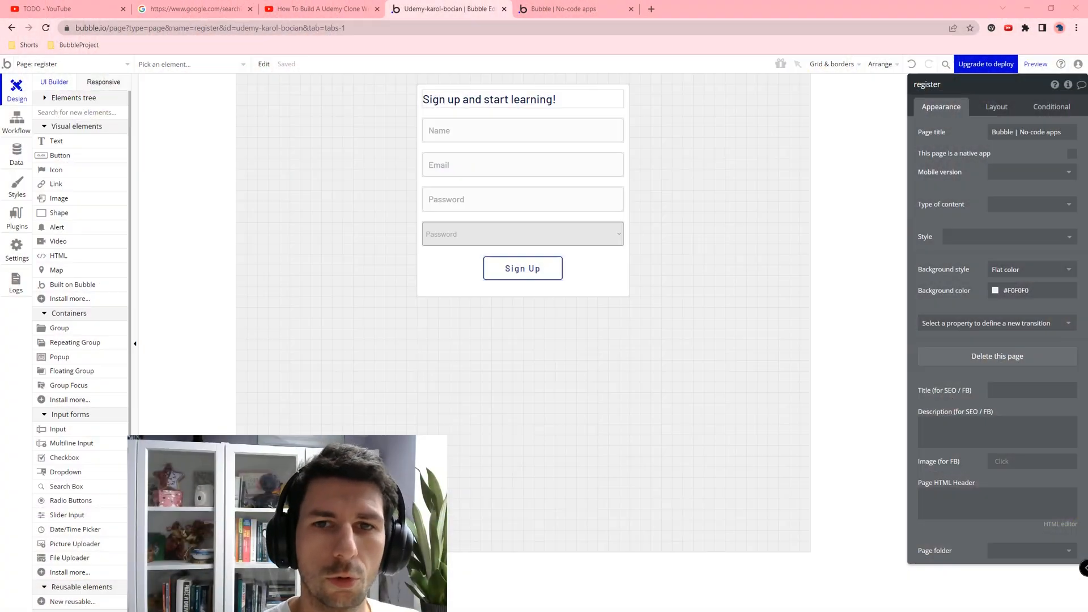
Step: Add a new page named instructor-dashboard, cloned from the index page
{"action": "left_click", "coordinate": [127, 65]}
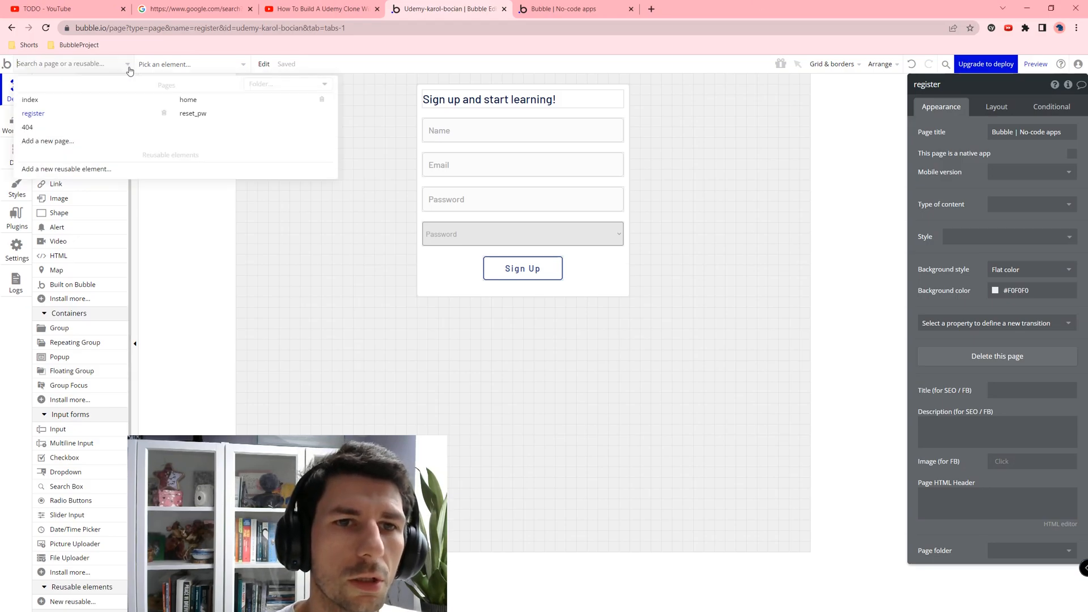
{"action": "left_click", "coordinate": [48, 141]}
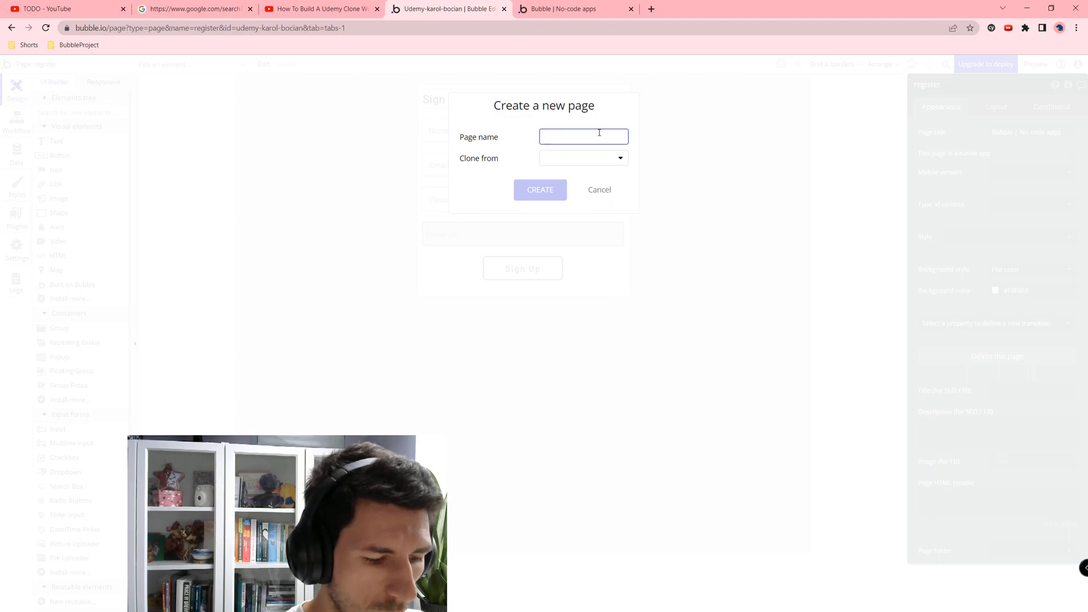
{"action": "type", "text": "instructor-dashboard"}
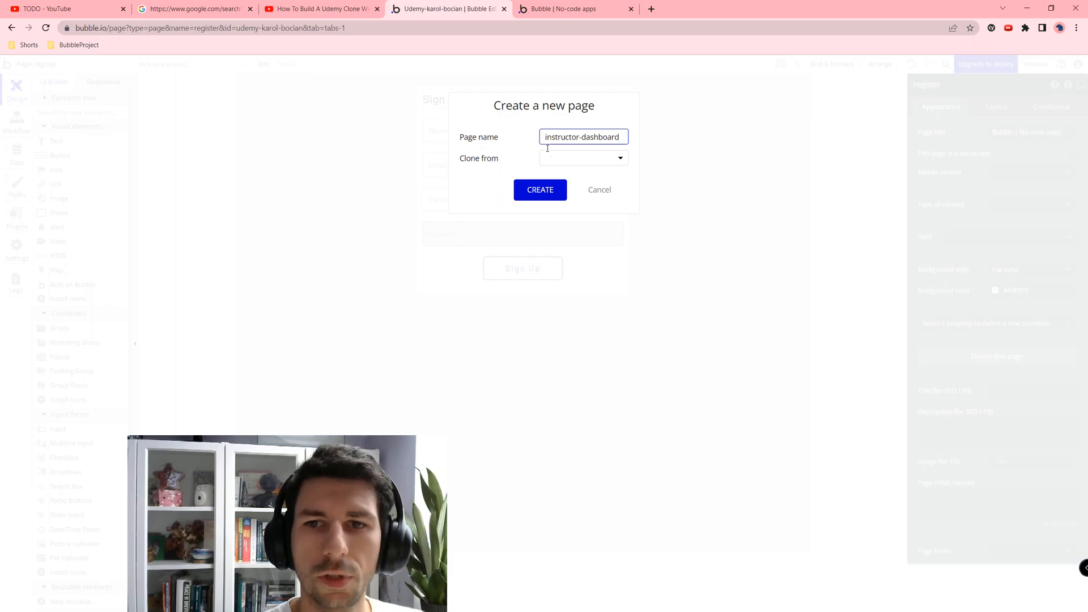
{"action": "left_click", "coordinate": [553, 156]}
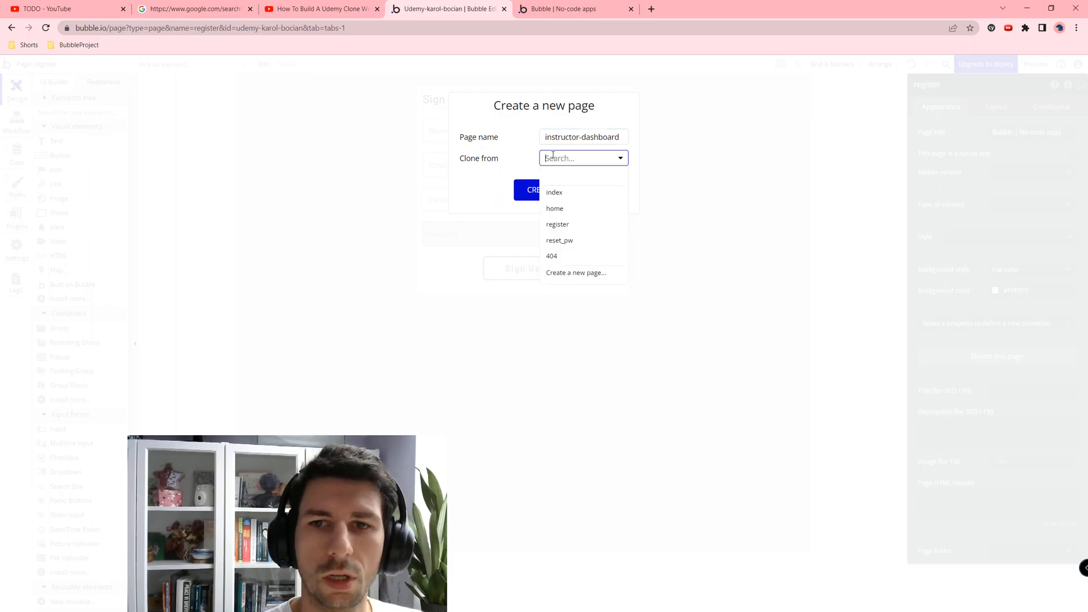
{"action": "left_click", "coordinate": [572, 196]}
{"action": "left_click", "coordinate": [558, 191]}
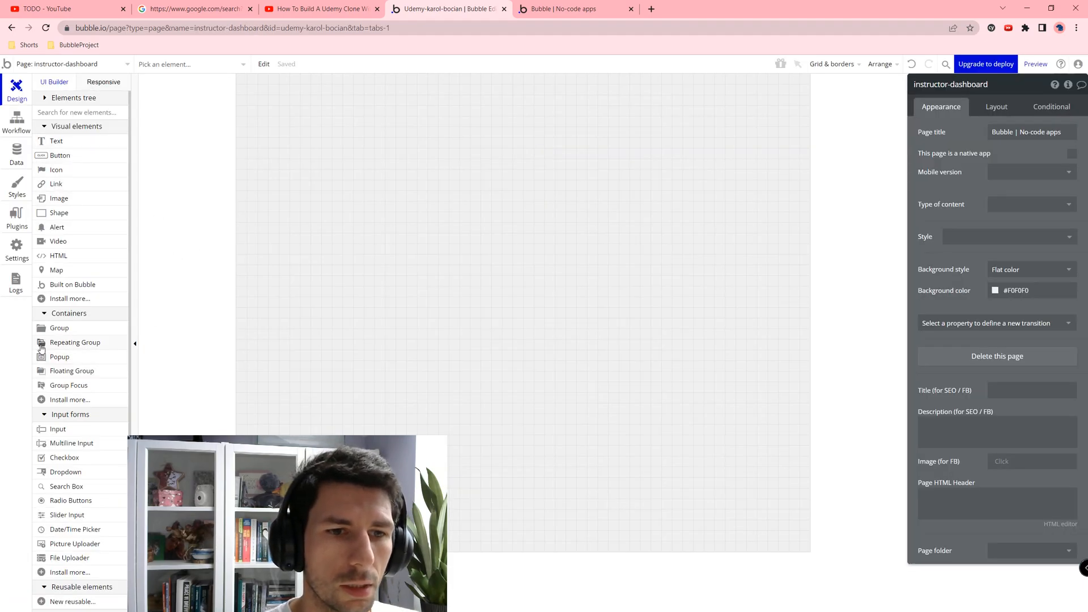
Step: Place a new group on the blank page and rename it Group Header
{"action": "left_click", "coordinate": [43, 329]}
{"action": "left_click", "coordinate": [487, 153]}
{"action": "left_click", "coordinate": [976, 87]}
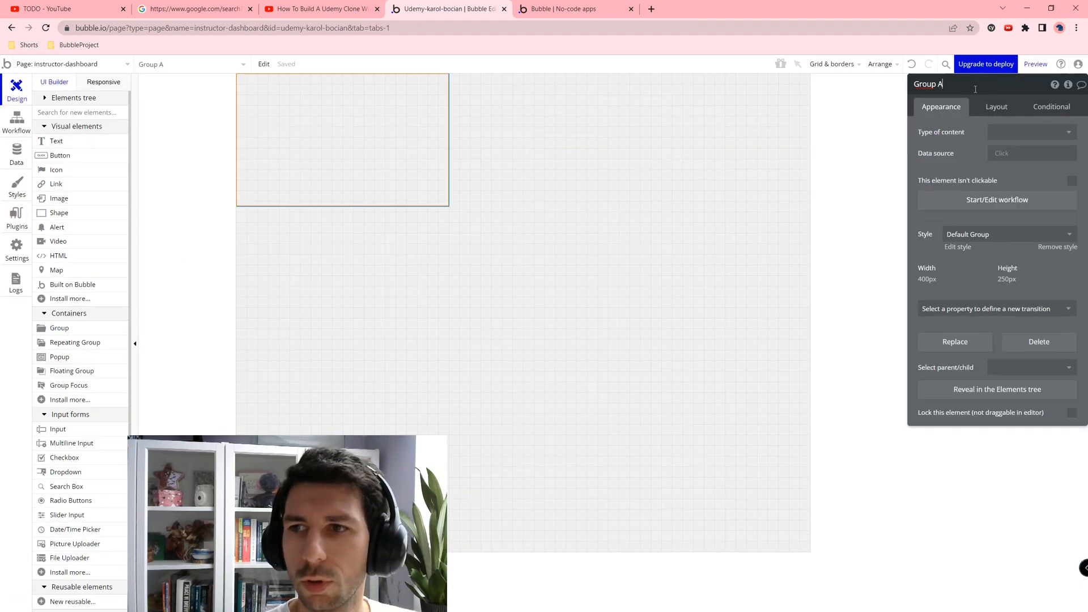
{"action": "type", "text": "Header"}
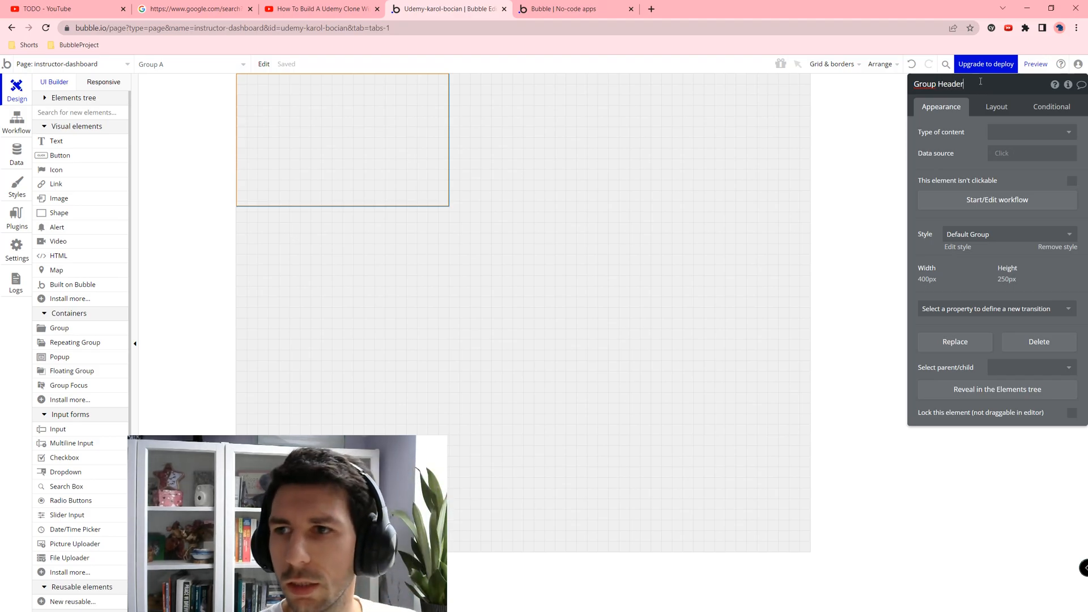
Step: Give Group Header a Row layout, a fixed 70 px height and full width, and add a text inside it
{"action": "left_click", "coordinate": [996, 107]}
{"action": "left_click", "coordinate": [1014, 132]}
{"action": "left_click", "coordinate": [999, 181]}
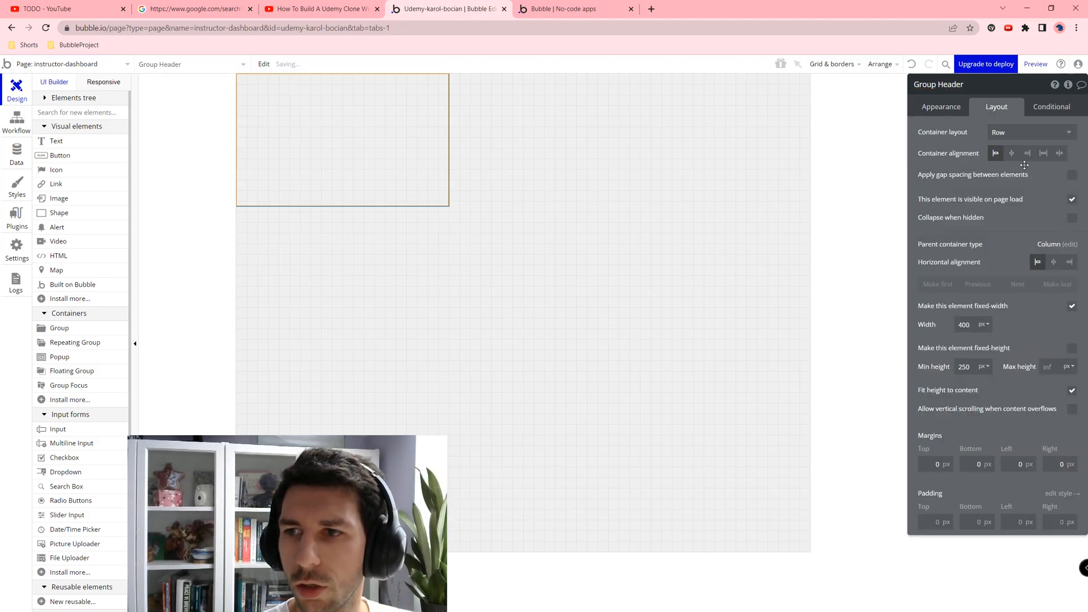
{"action": "double_click", "coordinate": [963, 367]}
{"action": "type", "text": "70"}
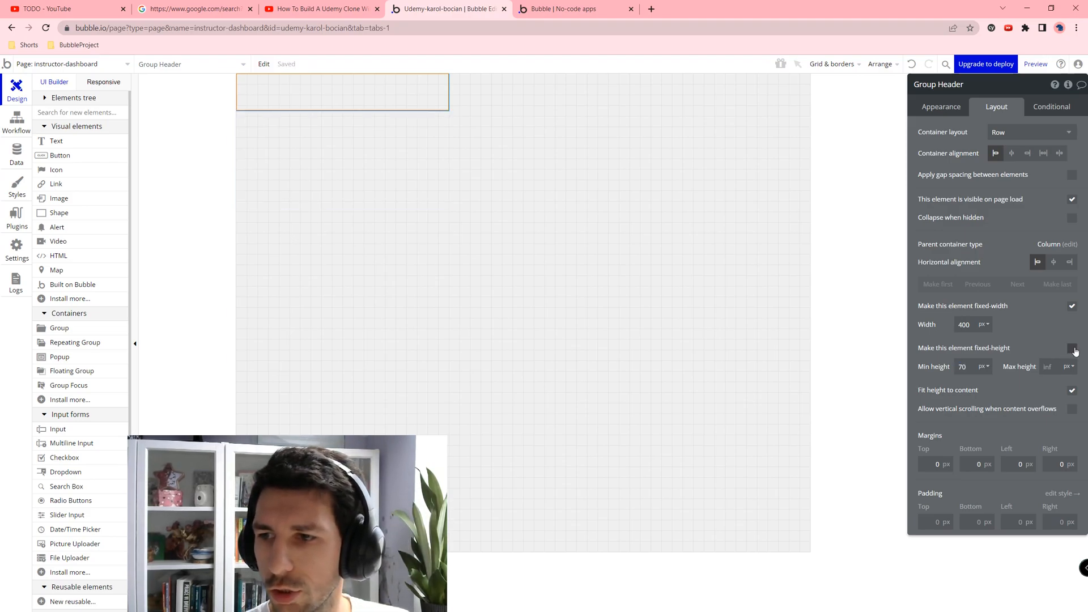
{"action": "left_click", "coordinate": [1072, 348]}
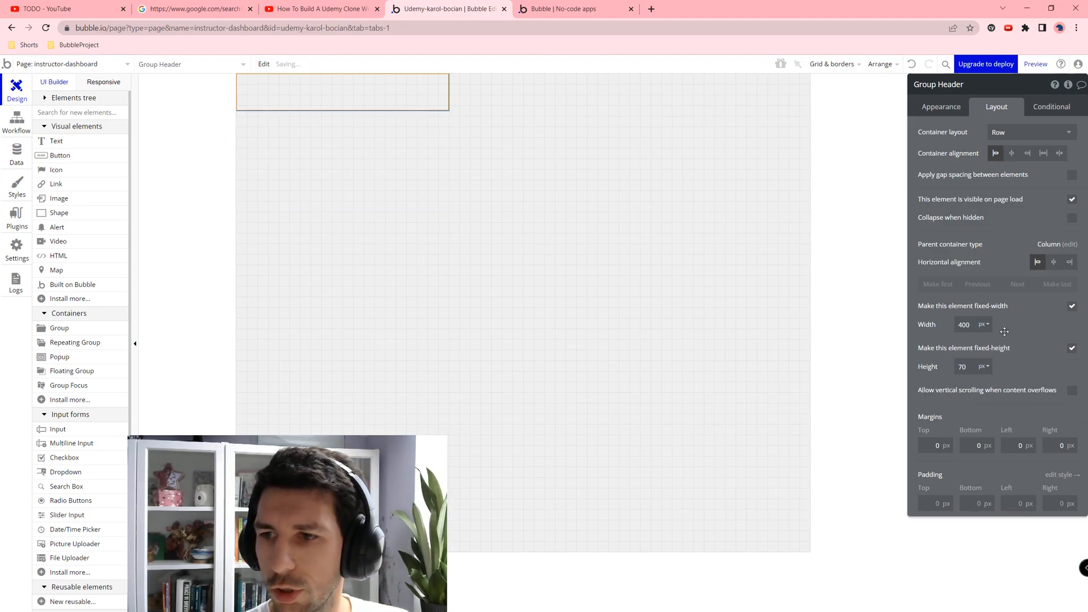
{"action": "left_click", "coordinate": [1072, 307]}
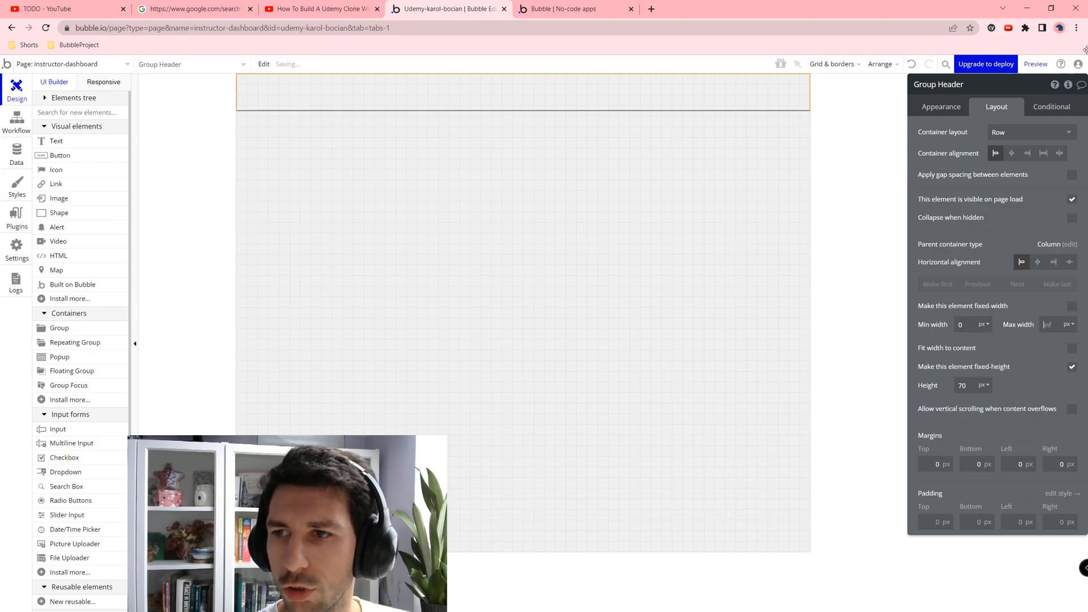
{"action": "left_click", "coordinate": [940, 107]}
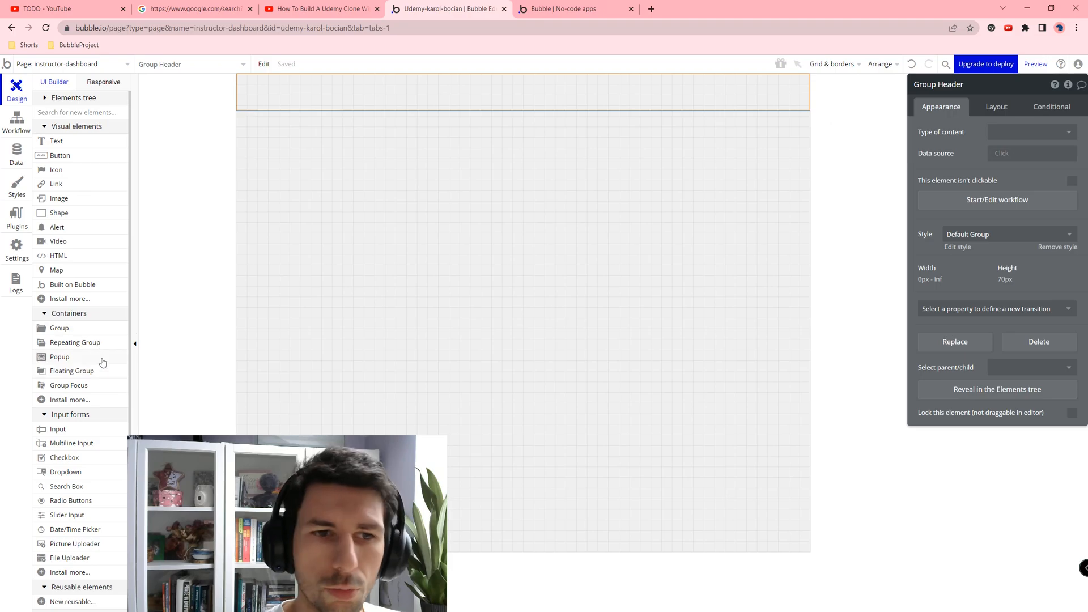
{"action": "left_click_drag", "start_coordinate": [57, 141], "coordinate": [249, 90]}
Step: Change the header text to 'Courses' with the H1 Heading - Dark style
{"action": "triple_click", "coordinate": [1050, 139]}
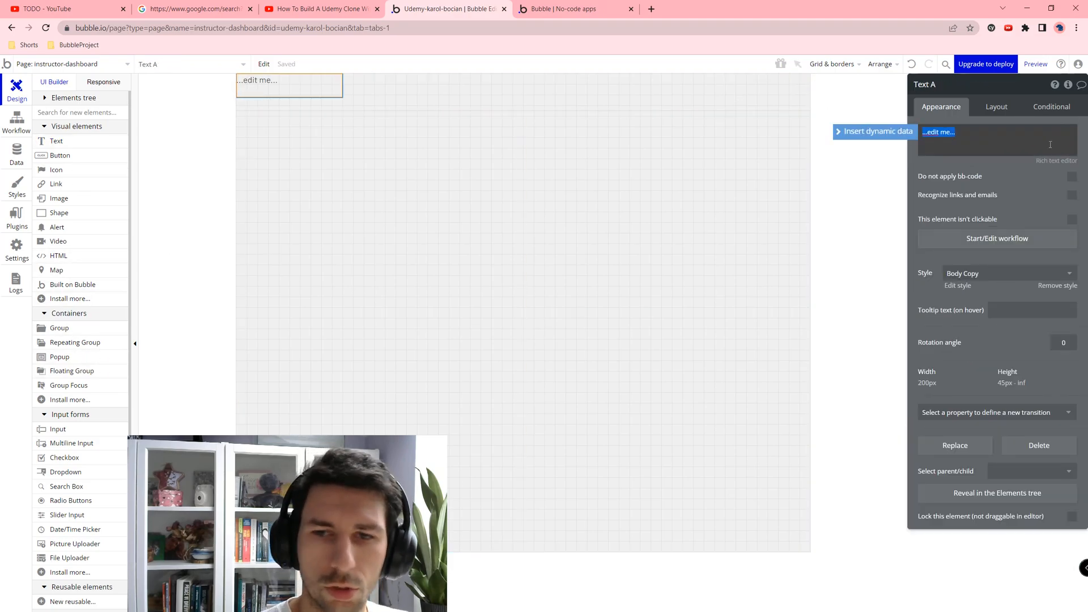
{"action": "type", "text": "Courses"}
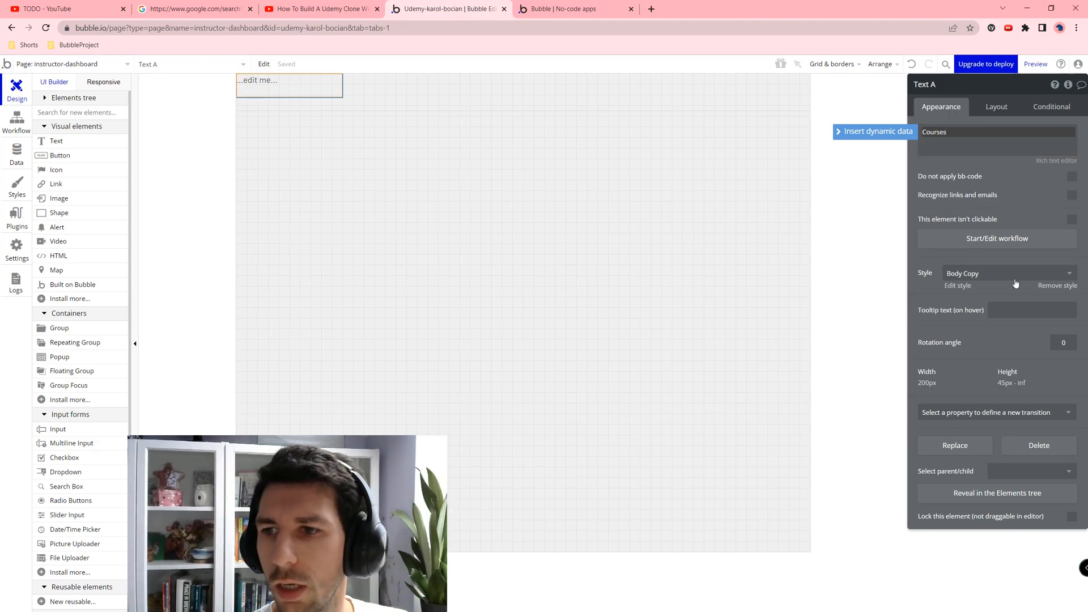
{"action": "left_click", "coordinate": [997, 274]}
{"action": "left_click", "coordinate": [1001, 357]}
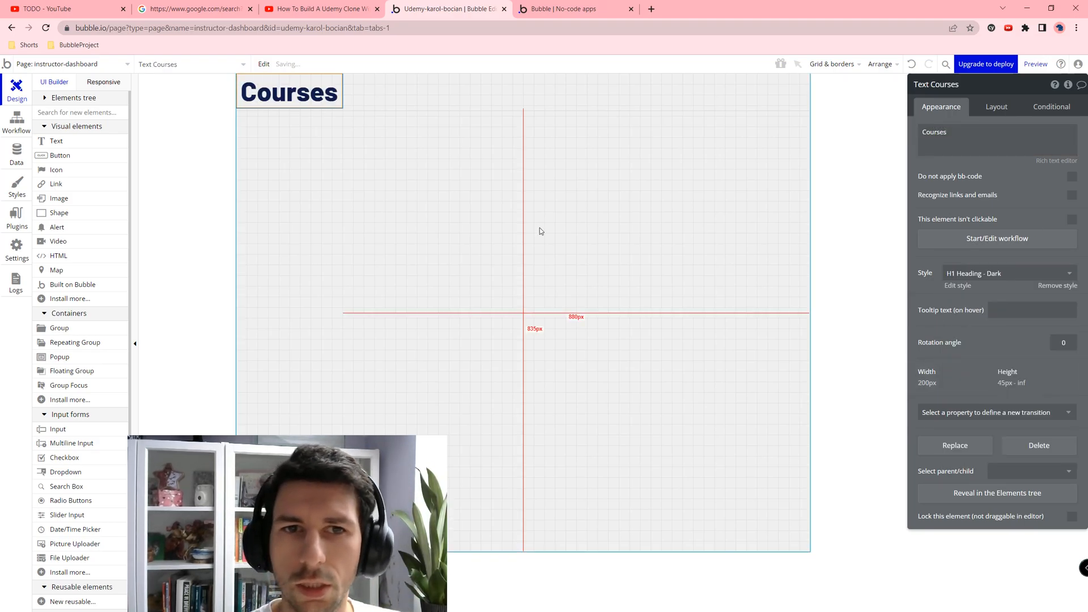
Step: Centre the heading vertically, drop its fixed width, set min width 0 and fit width to content
{"action": "left_click", "coordinate": [996, 107]}
{"action": "left_click", "coordinate": [1037, 190]}
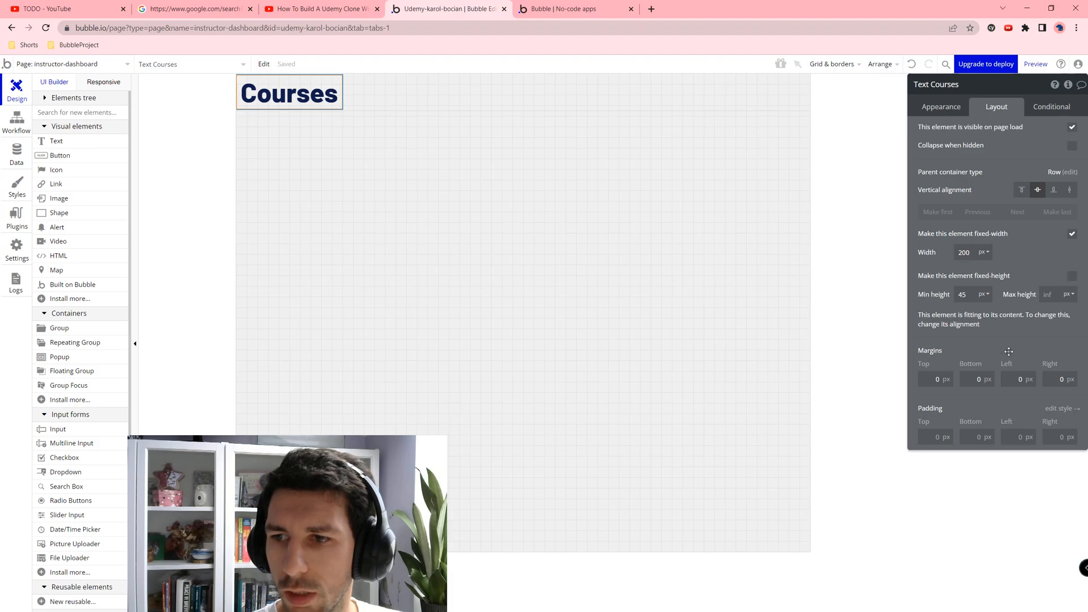
{"action": "left_click", "coordinate": [1072, 233]}
{"action": "left_click", "coordinate": [984, 252]}
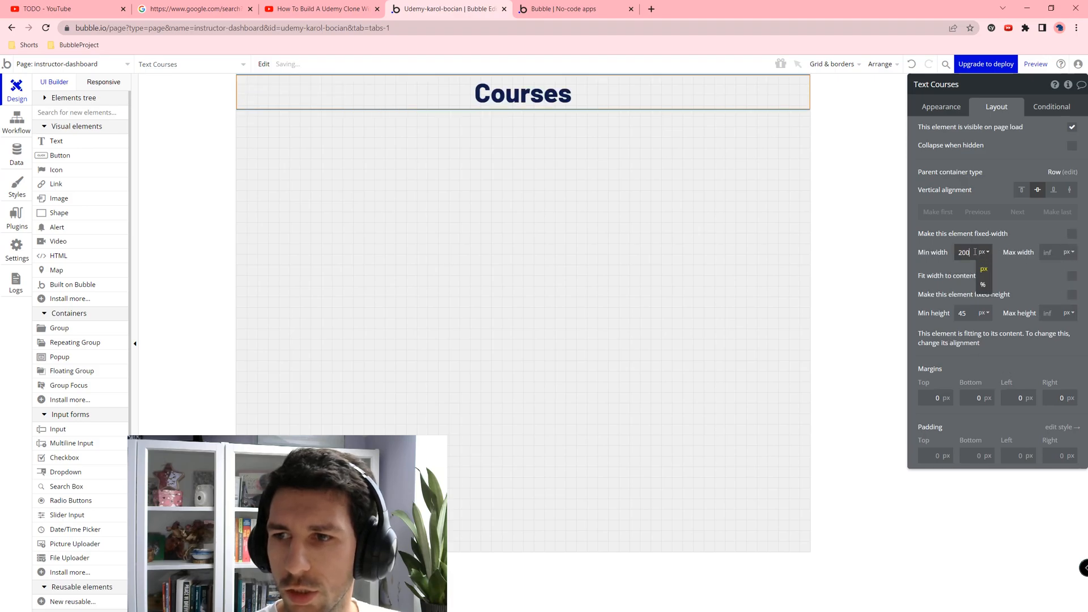
{"action": "type", "text": "0"}
{"action": "key", "text": "Tab"}
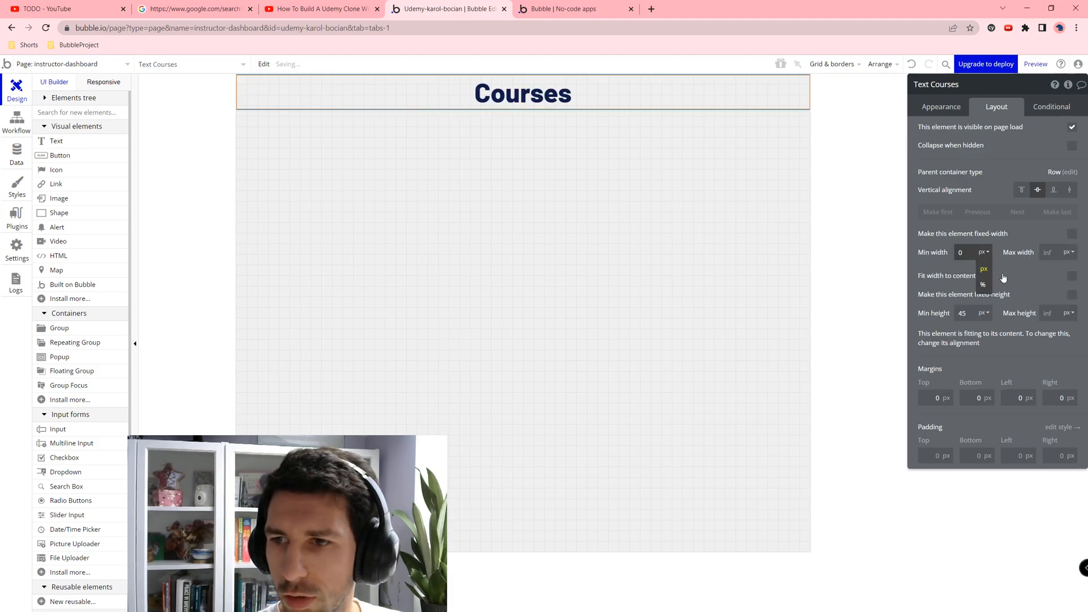
{"action": "left_click", "coordinate": [1072, 276]}
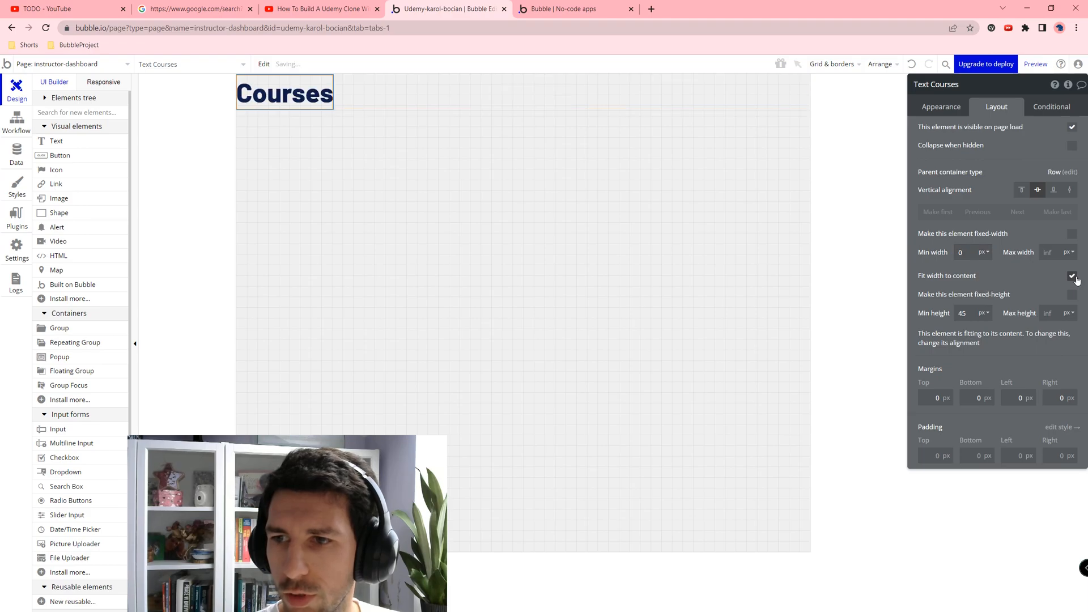
Step: Set the heading's minimum height to 0 and its left margin to 20 px
{"action": "left_click", "coordinate": [975, 310]}
{"action": "key", "text": "BackSpace"}
{"action": "key", "text": "BackSpace"}
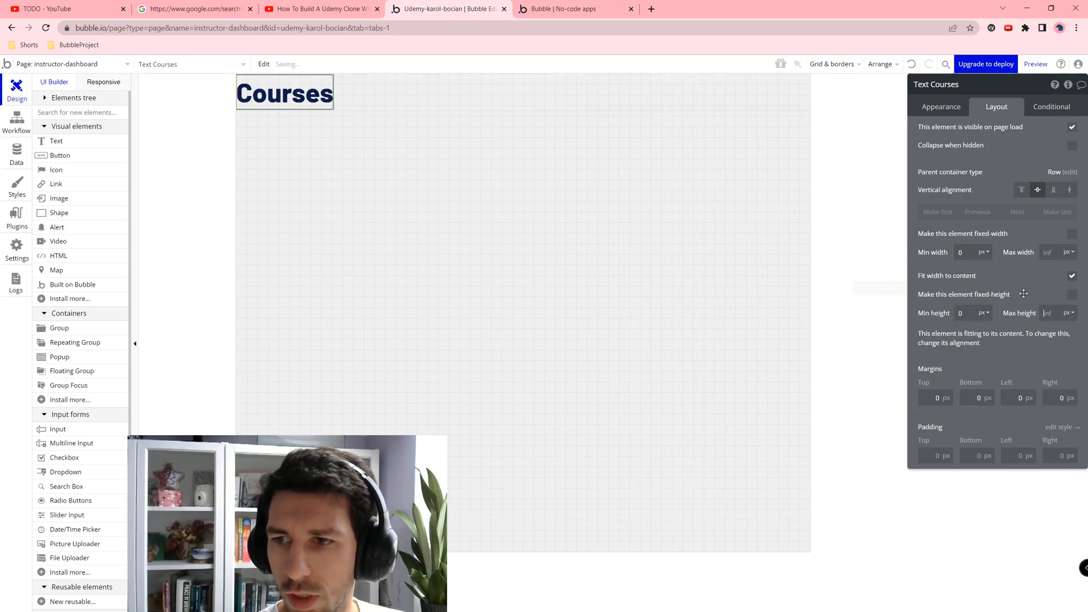
{"action": "left_click", "coordinate": [1007, 397]}
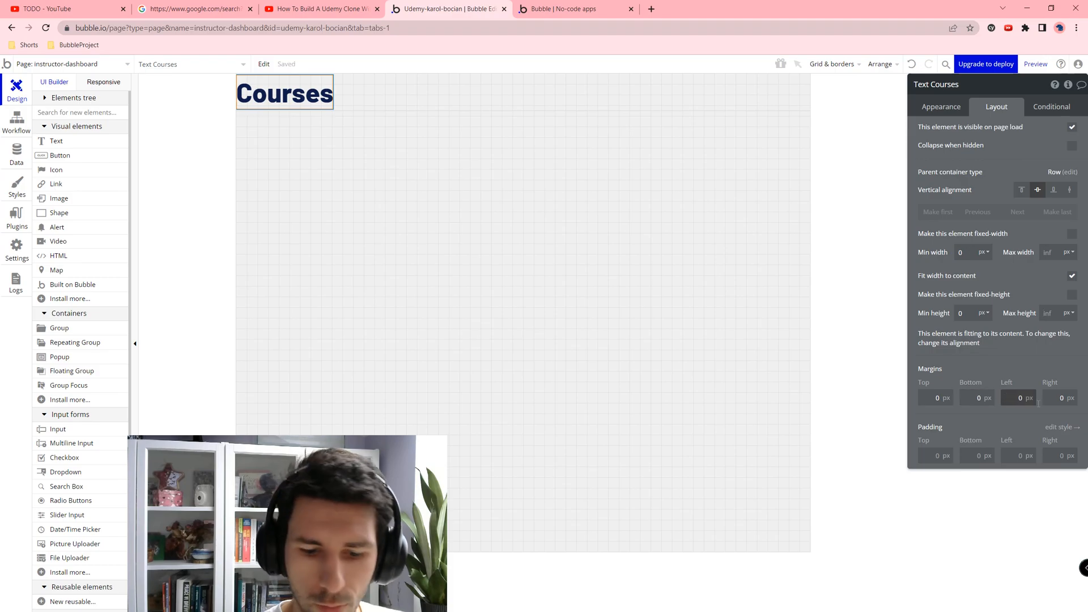
{"action": "key", "text": "Tab"}
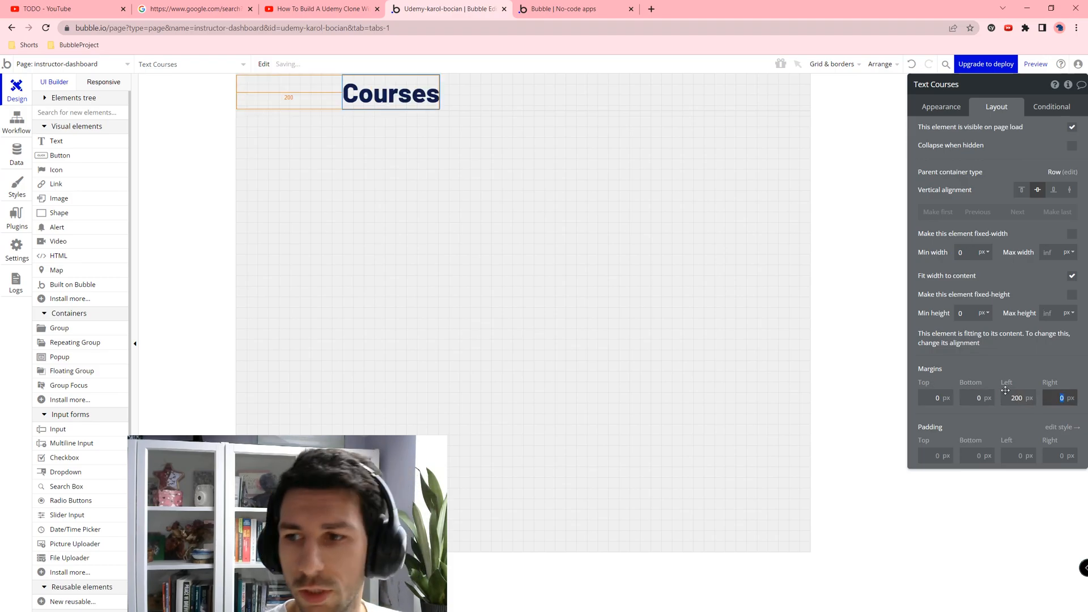
{"action": "left_click", "coordinate": [1024, 395]}
{"action": "key", "text": "BackSpace"}
{"action": "key", "text": "Tab"}
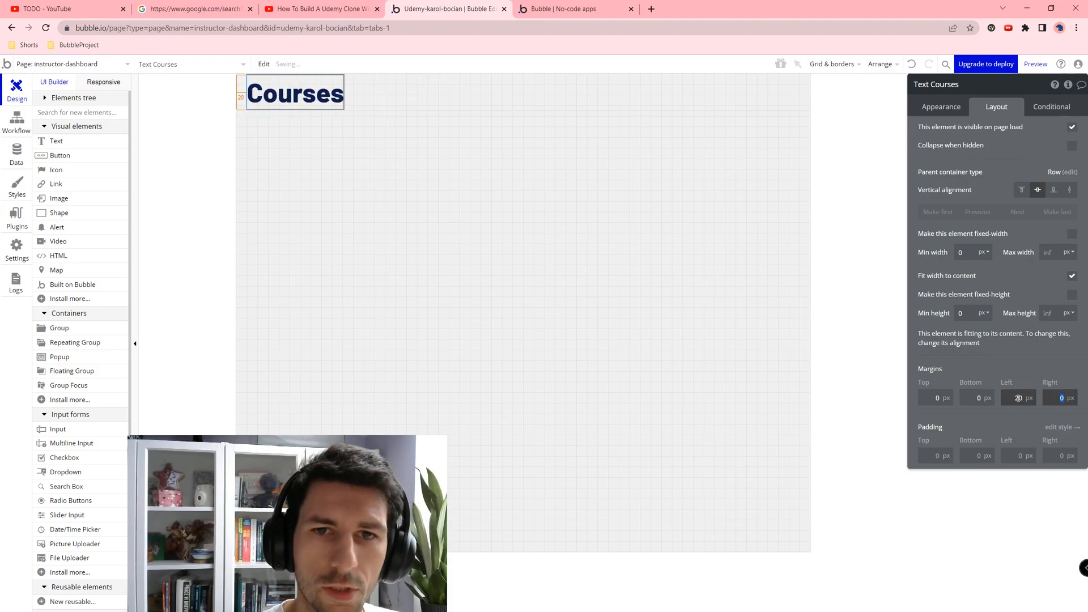
{"action": "left_click", "coordinate": [491, 291]}
Step: Draw a repeating group below the heading with row-layout cells, centred horizontally and full width
{"action": "left_click", "coordinate": [91, 342]}
{"action": "mouse_move", "coordinate": [268, 140]}
{"action": "left_mouse_down"}
{"action": "mouse_move", "coordinate": [558, 315]}
{"action": "mouse_move", "coordinate": [808, 425]}
{"action": "mouse_move", "coordinate": [789, 430]}
{"action": "left_mouse_up"}
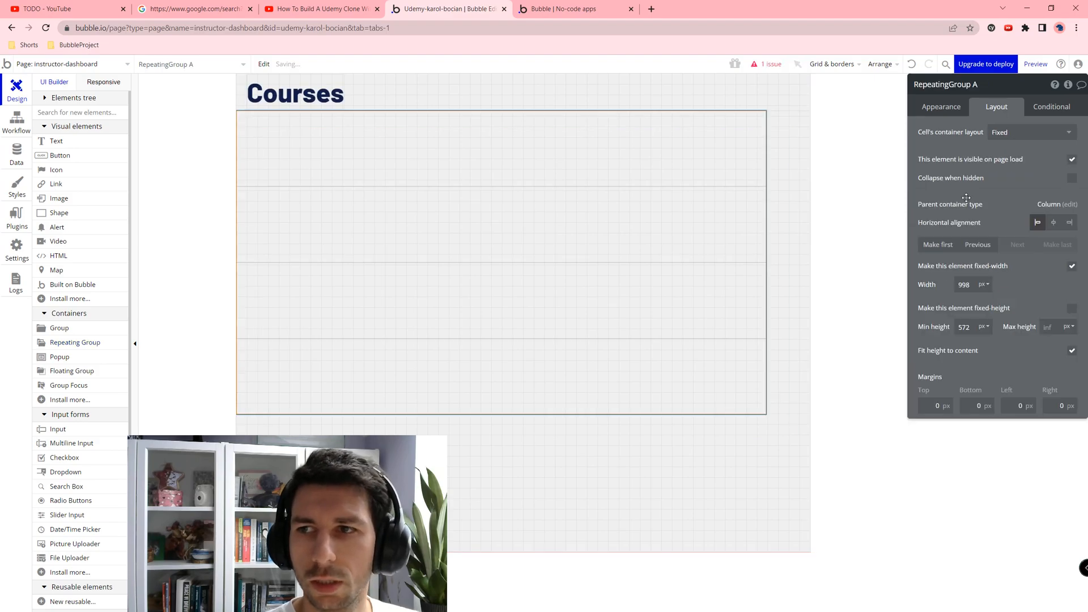
{"action": "left_click", "coordinate": [1020, 133]}
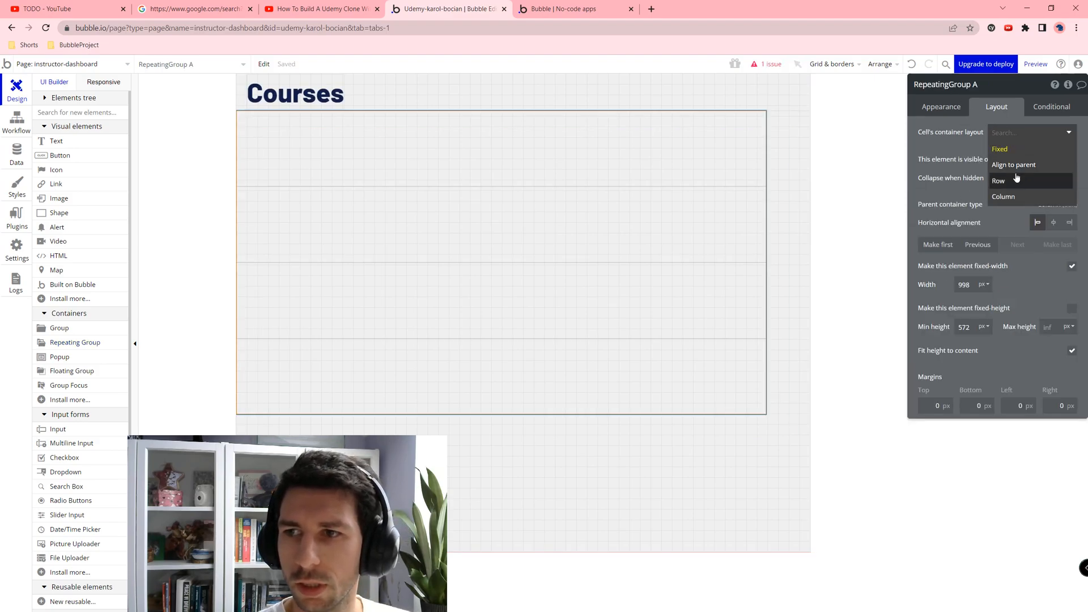
{"action": "left_click", "coordinate": [1019, 181]}
{"action": "left_click", "coordinate": [1053, 243]}
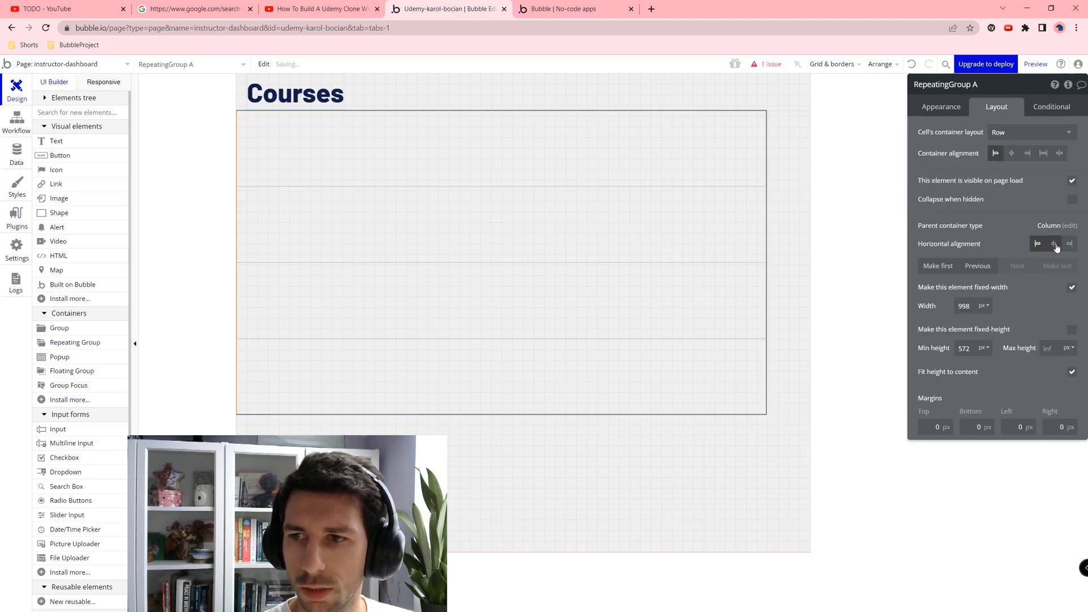
{"action": "left_click", "coordinate": [1071, 287]}
Step: Set the repeating group's minimum height to 800 px and all four margins to 20 px
{"action": "left_click_drag", "start_coordinate": [965, 304], "coordinate": [937, 308]}
{"action": "left_click", "coordinate": [971, 369]}
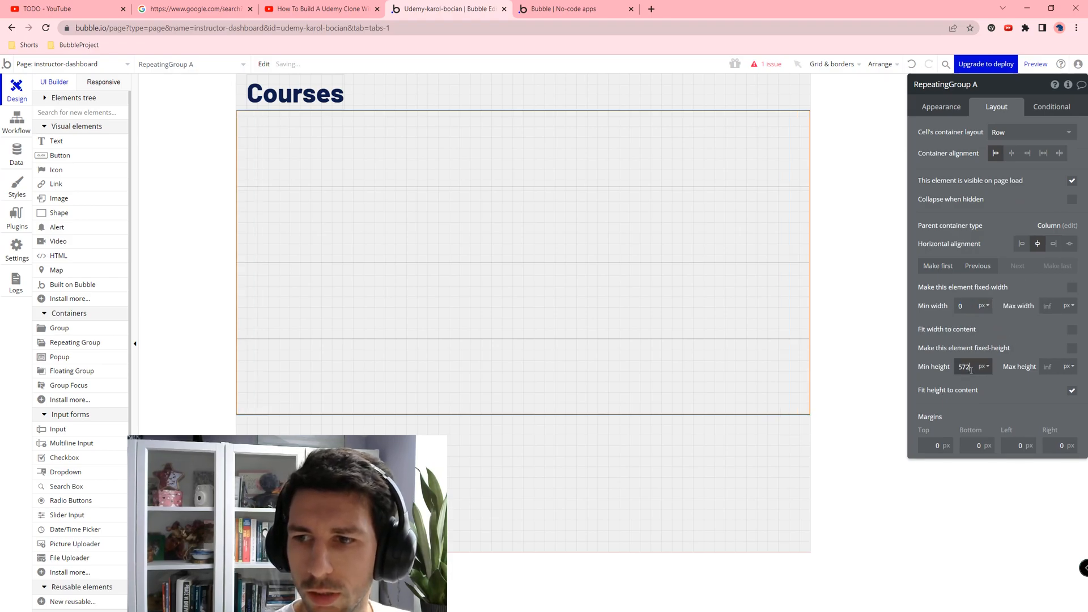
{"action": "type", "text": "800"}
{"action": "left_click", "coordinate": [976, 413]}
{"action": "left_click", "coordinate": [1014, 445]}
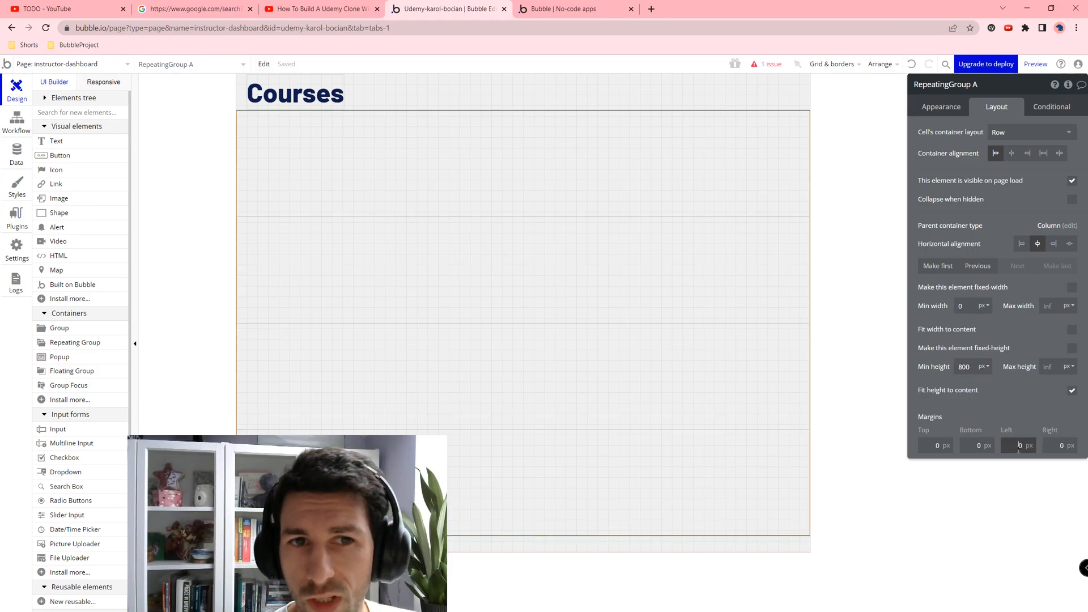
{"action": "type", "text": "20"}
{"action": "key", "text": "Tab"}
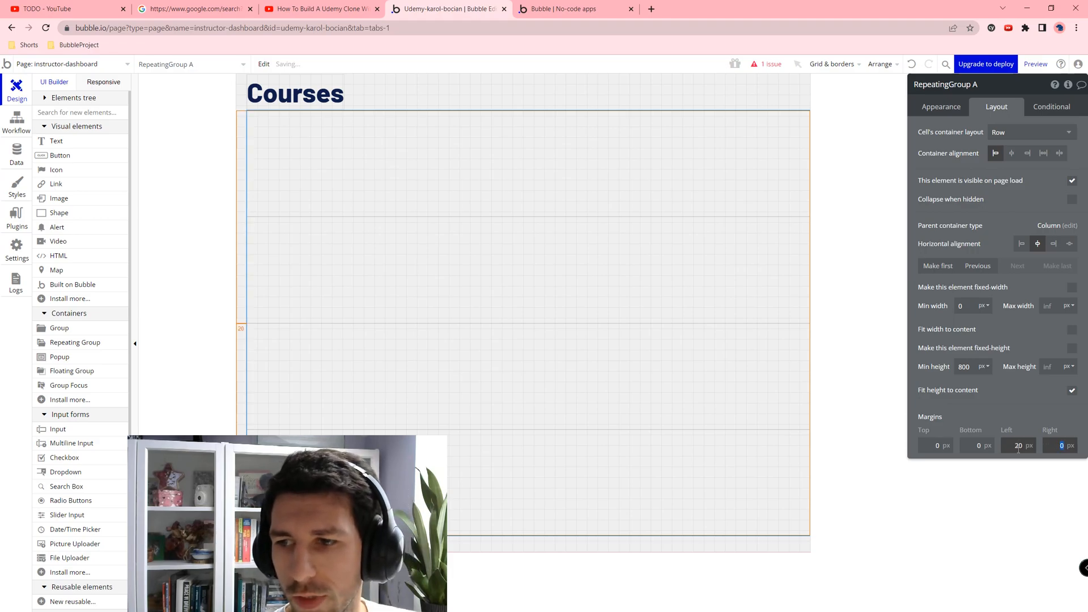
{"action": "type", "text": "20"}
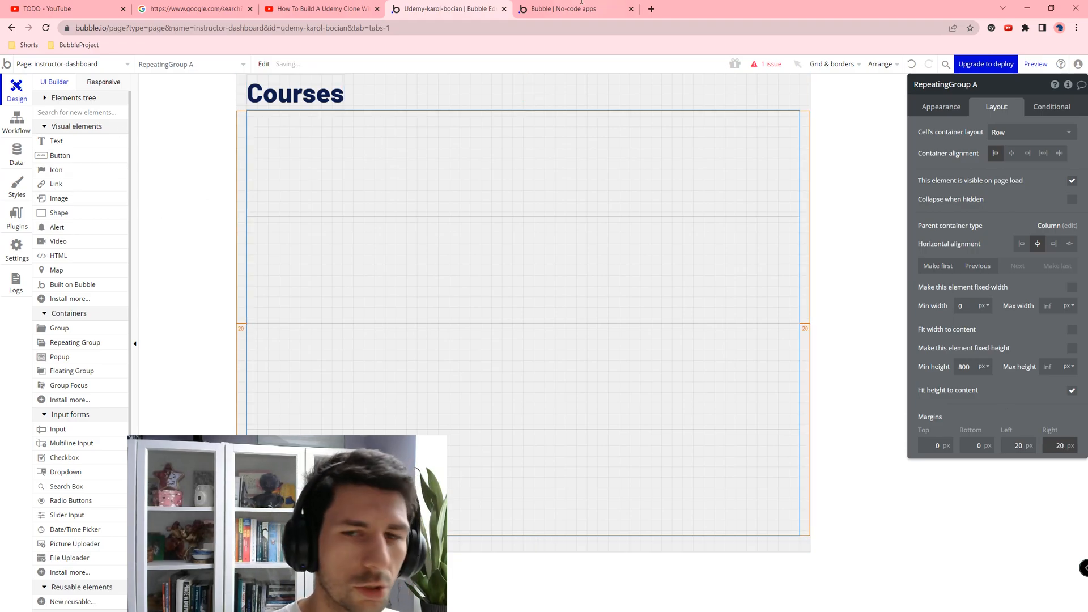
{"action": "left_click", "coordinate": [939, 447]}
{"action": "type", "text": "20"}
{"action": "key", "text": "Tab"}
{"action": "type", "text": "20"}
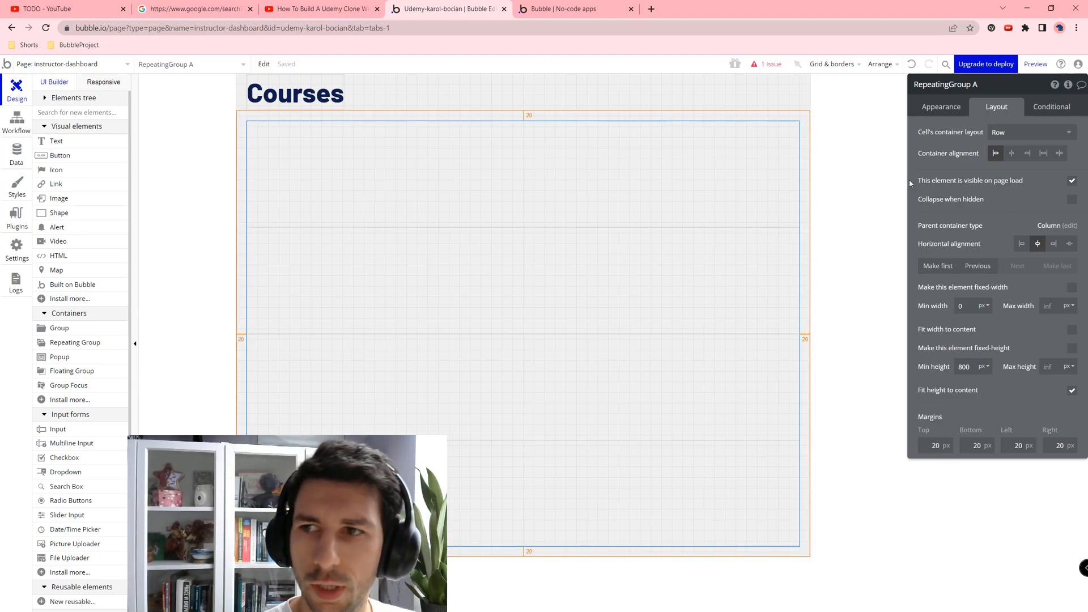
Step: Rename the repeating group to Courses, with content type Course and a database search source
{"action": "left_click", "coordinate": [939, 108]}
{"action": "double_click", "coordinate": [992, 92]}
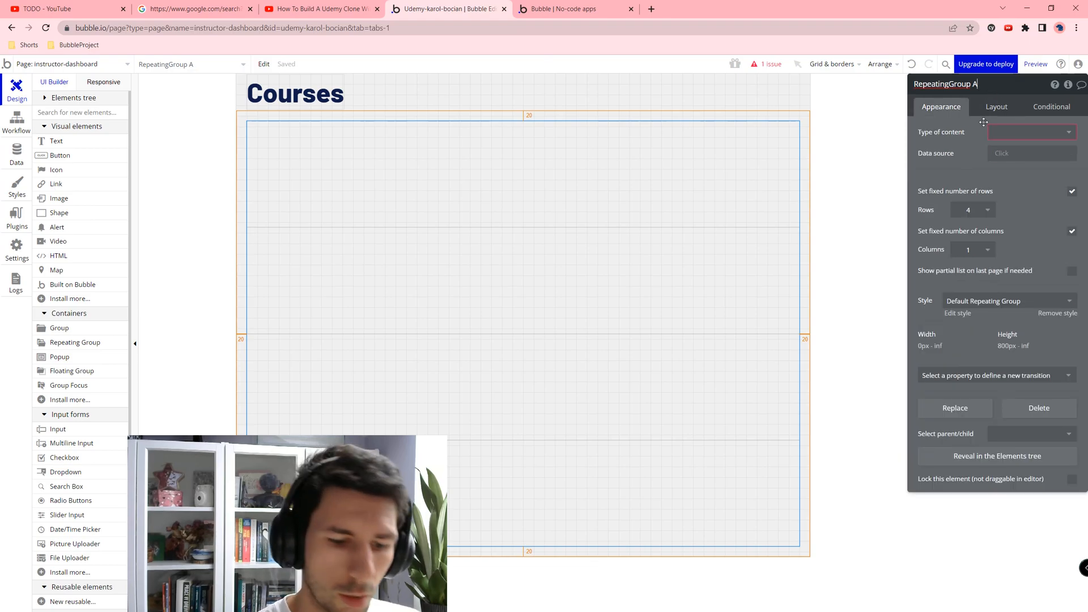
{"action": "type", "text": "Courses"}
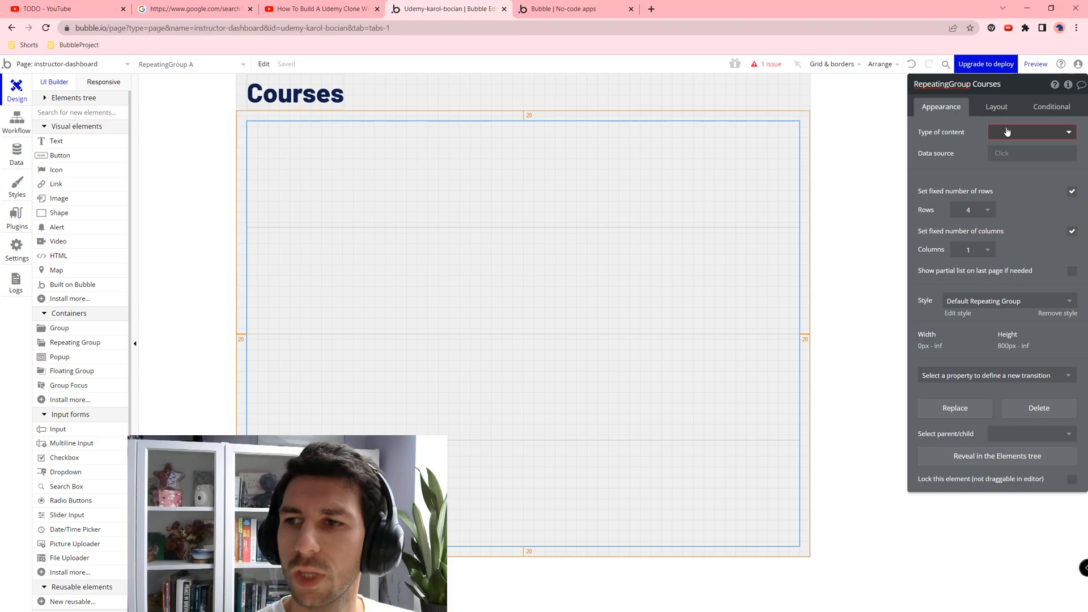
{"action": "left_click", "coordinate": [1006, 132]}
{"action": "left_click", "coordinate": [1002, 159]}
{"action": "left_click", "coordinate": [1002, 158]}
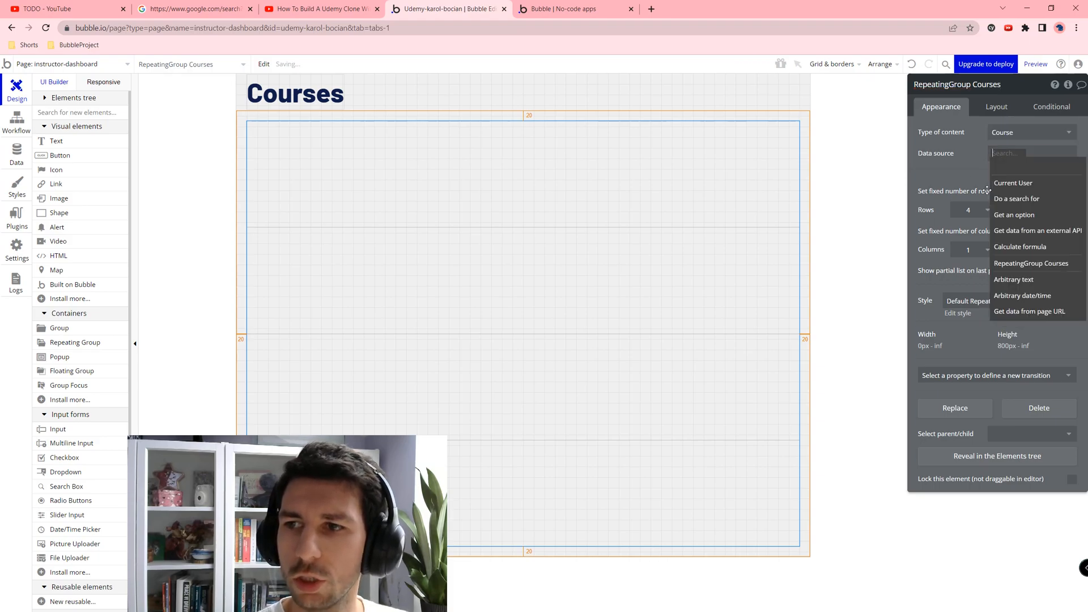
{"action": "left_click", "coordinate": [1020, 198]}
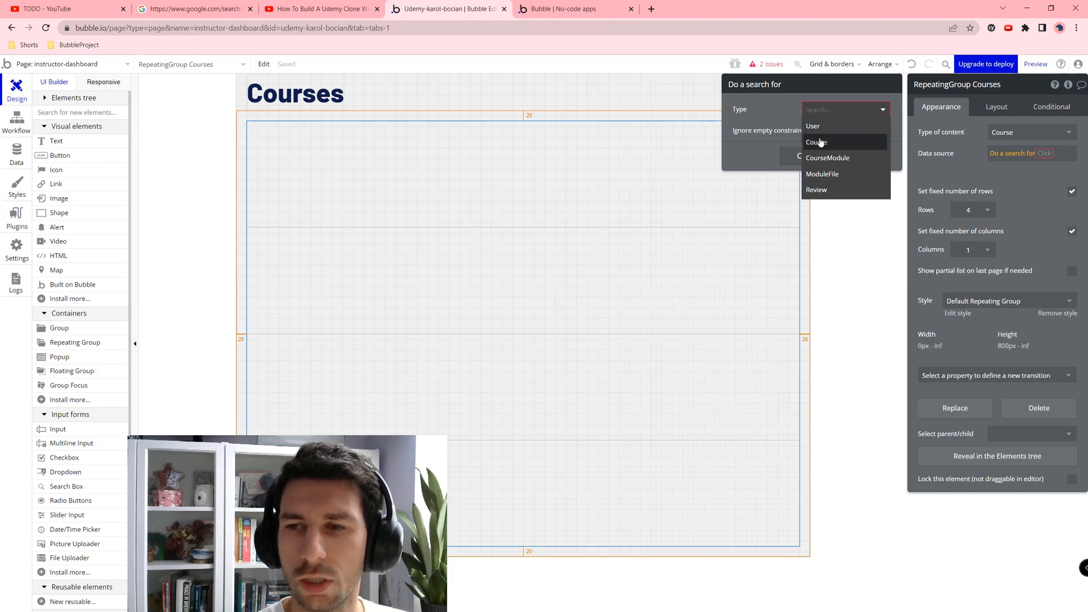
Step: Search Courses where Created By = Current User, sorted by Created Date descending, without fixed rows
{"action": "left_click", "coordinate": [843, 142]}
{"action": "left_click", "coordinate": [814, 138]}
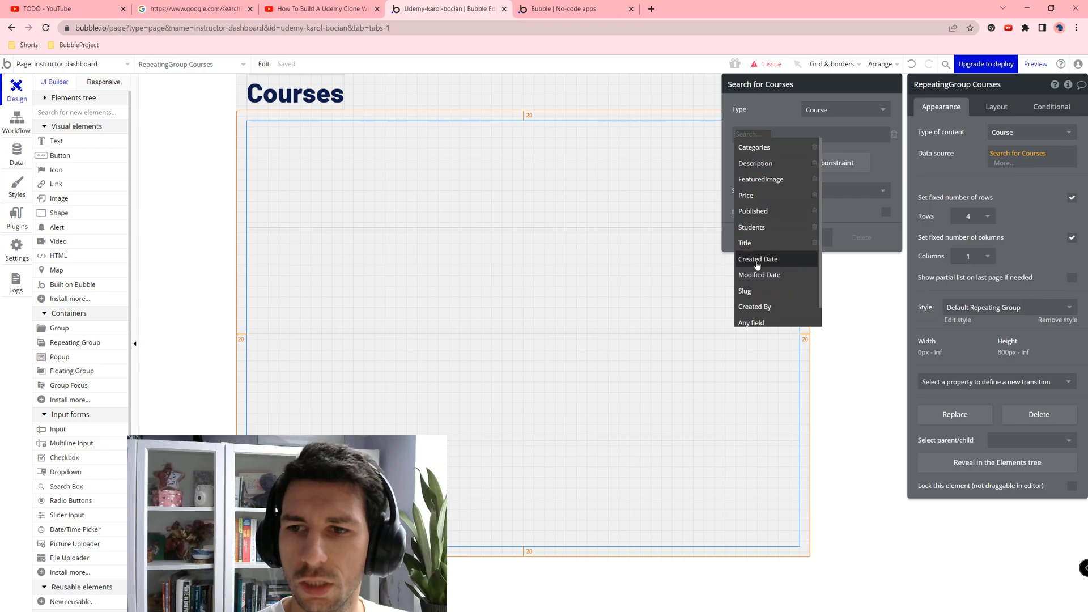
{"action": "left_click", "coordinate": [754, 306]}
{"action": "left_click", "coordinate": [779, 147]}
{"action": "left_click", "coordinate": [787, 135]}
{"action": "left_click", "coordinate": [802, 148]}
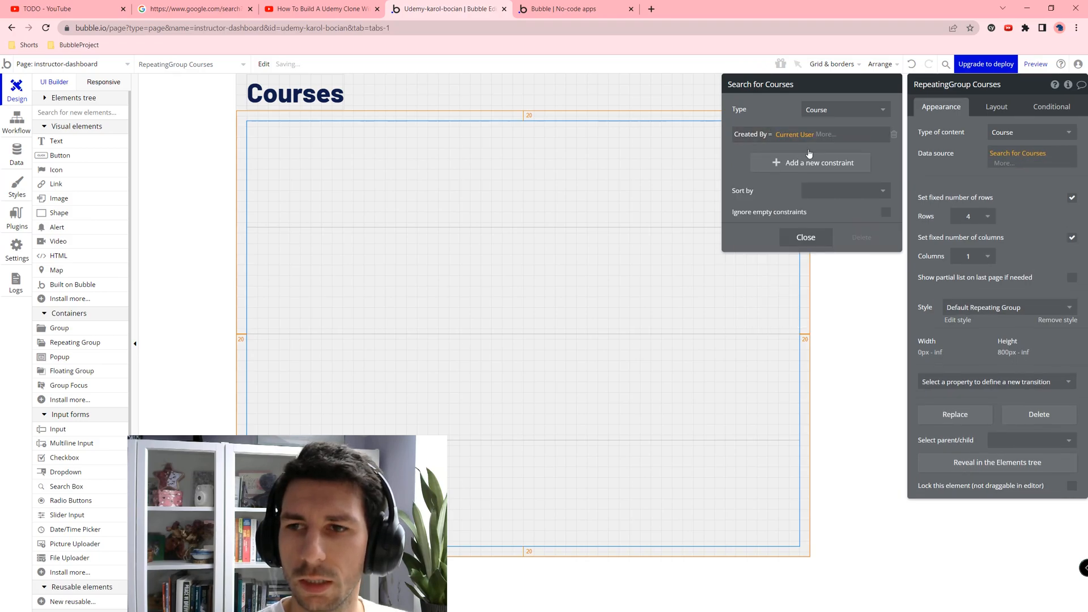
{"action": "left_click", "coordinate": [816, 190]}
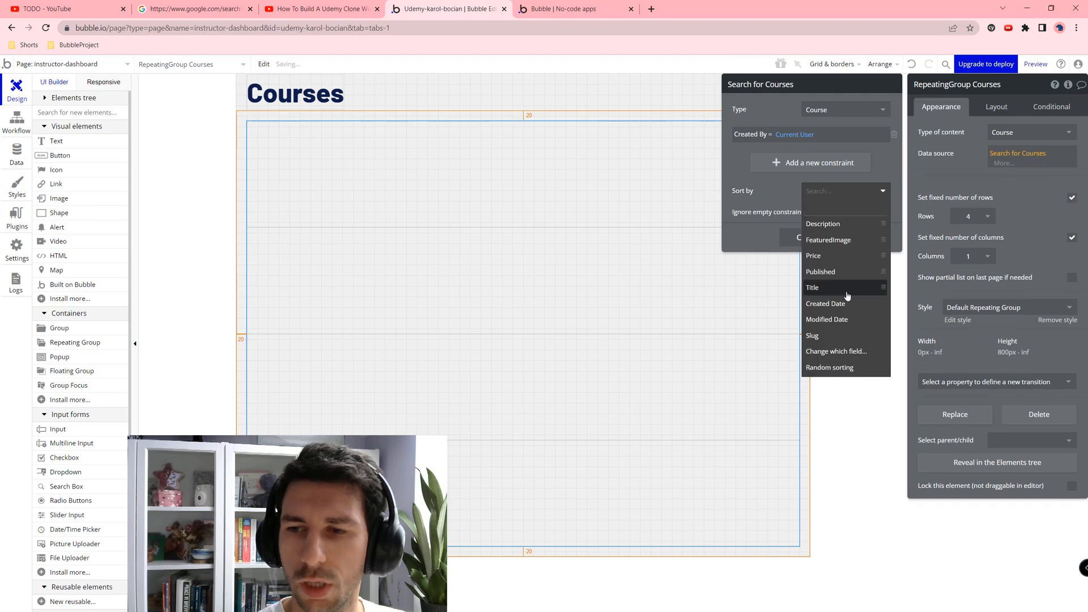
{"action": "left_click", "coordinate": [833, 304]}
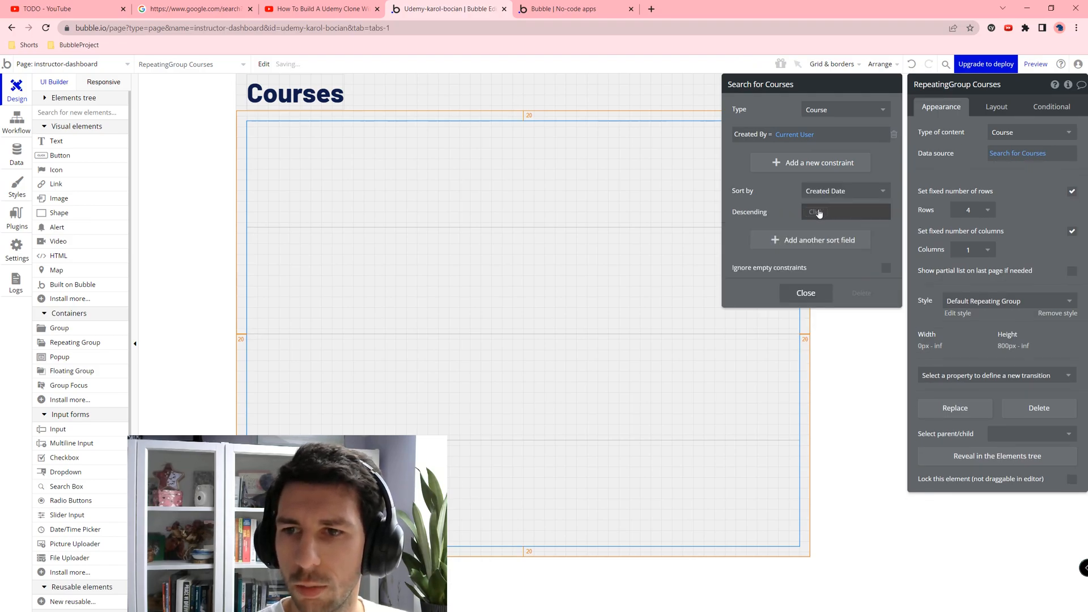
{"action": "left_click", "coordinate": [822, 212]}
{"action": "left_click", "coordinate": [819, 241]}
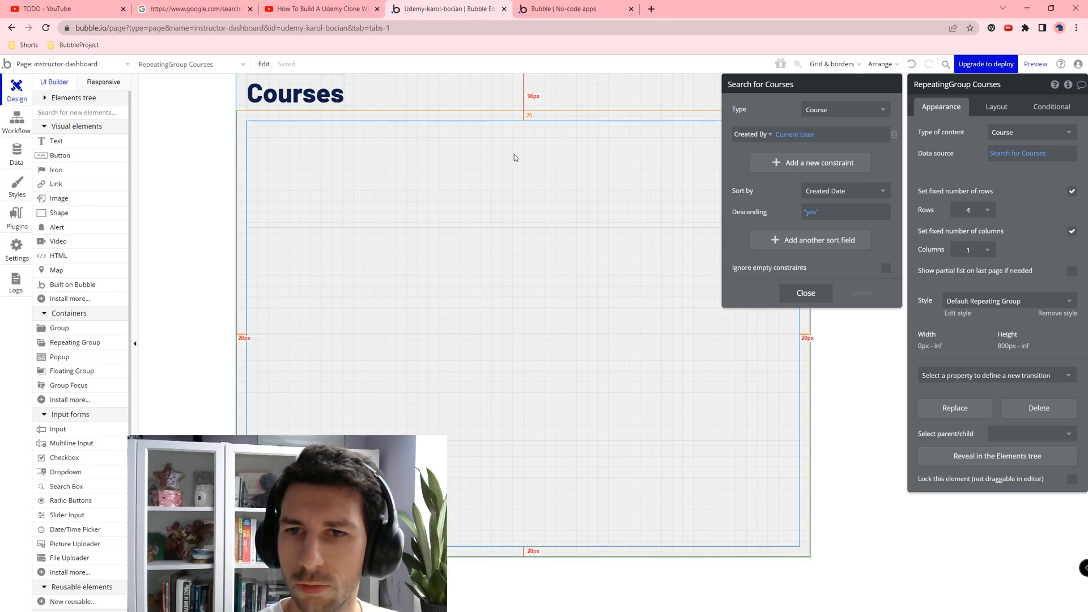
{"action": "left_click", "coordinate": [1071, 192]}
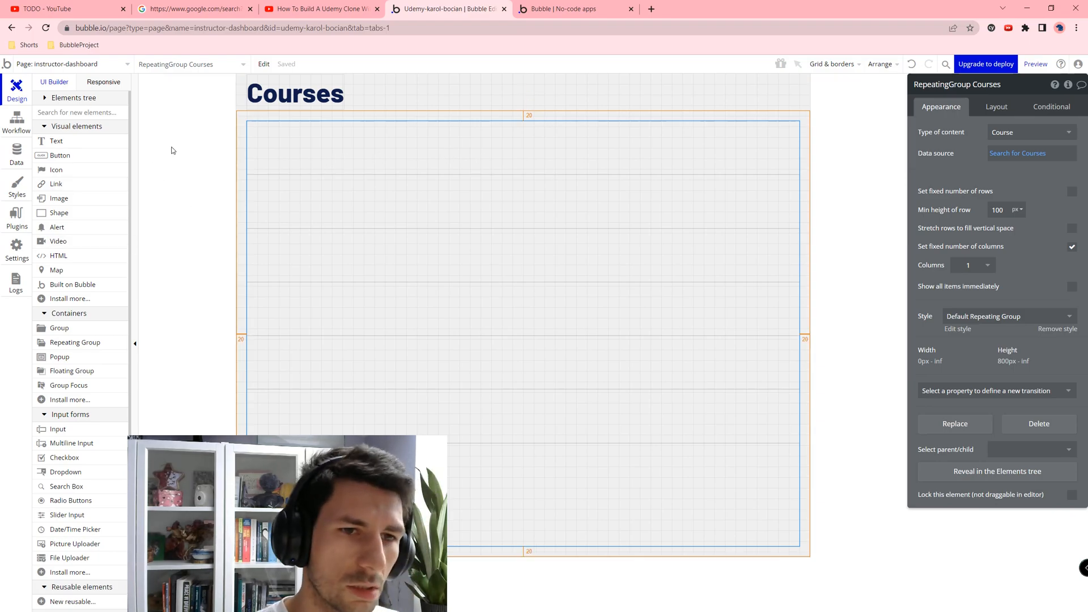
Step: Place an image in the first row's cell, fixed at 200 × 200 px
{"action": "left_click", "coordinate": [56, 200]}
{"action": "left_click", "coordinate": [274, 137]}
{"action": "left_click", "coordinate": [988, 107]}
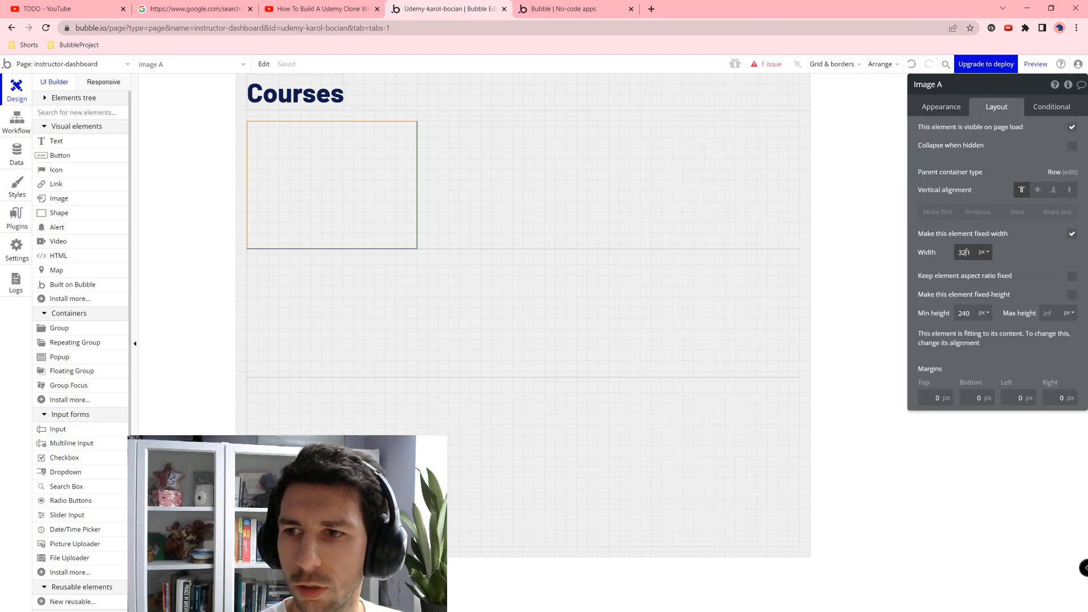
{"action": "type", "text": "200"}
{"action": "key", "text": "Tab"}
{"action": "type", "text": "200"}
{"action": "key", "text": "Tab"}
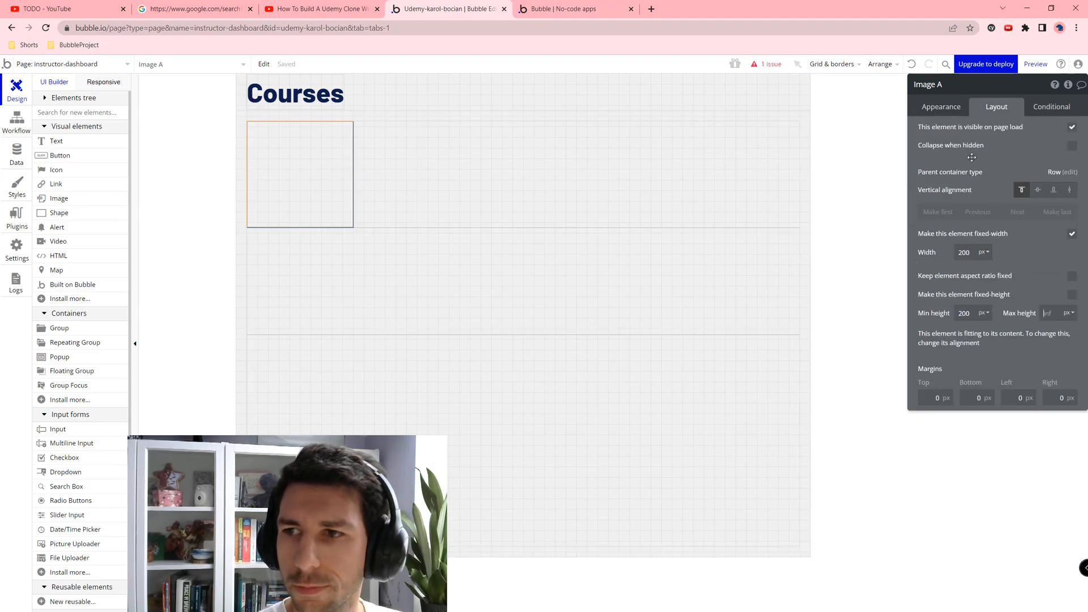
{"action": "left_click", "coordinate": [1071, 294]}
Step: Give the image 10 px margins on the top, bottom, left and right
{"action": "left_click", "coordinate": [928, 372]}
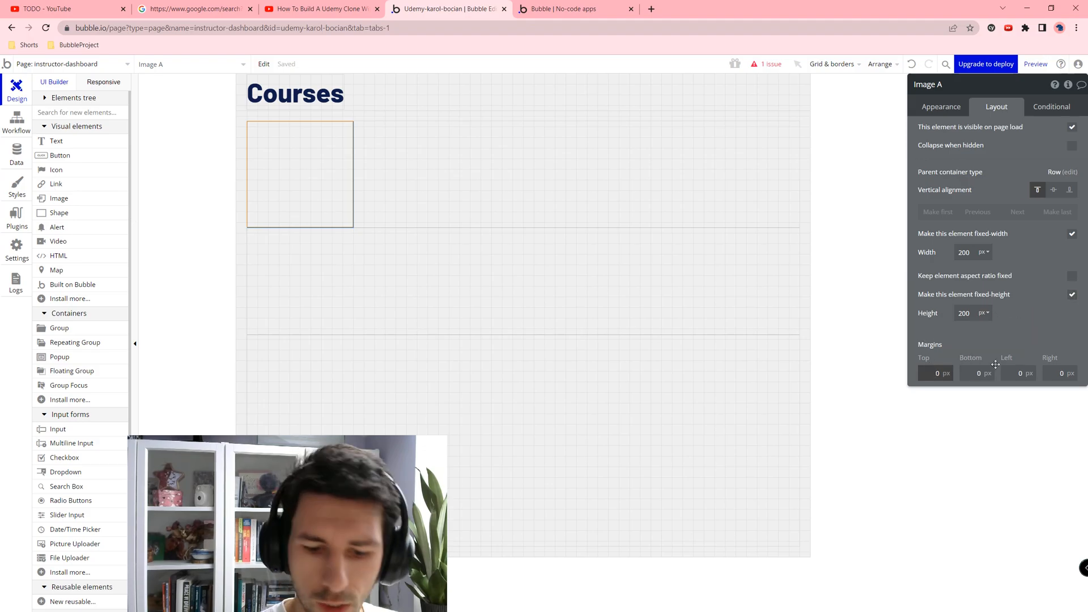
{"action": "key", "text": "Return"}
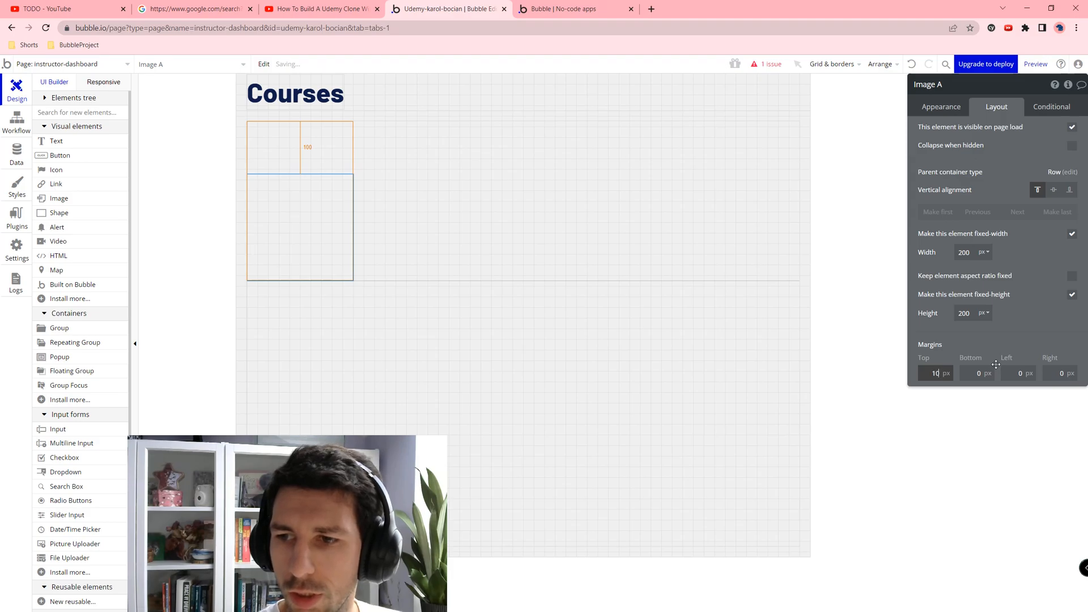
{"action": "key", "text": "Tab"}
{"action": "type", "text": "10"}
{"action": "key", "text": "Tab"}
{"action": "type", "text": "10"}
{"action": "key", "text": "Tab"}
{"action": "type", "text": "10"}
{"action": "key", "text": "Tab"}
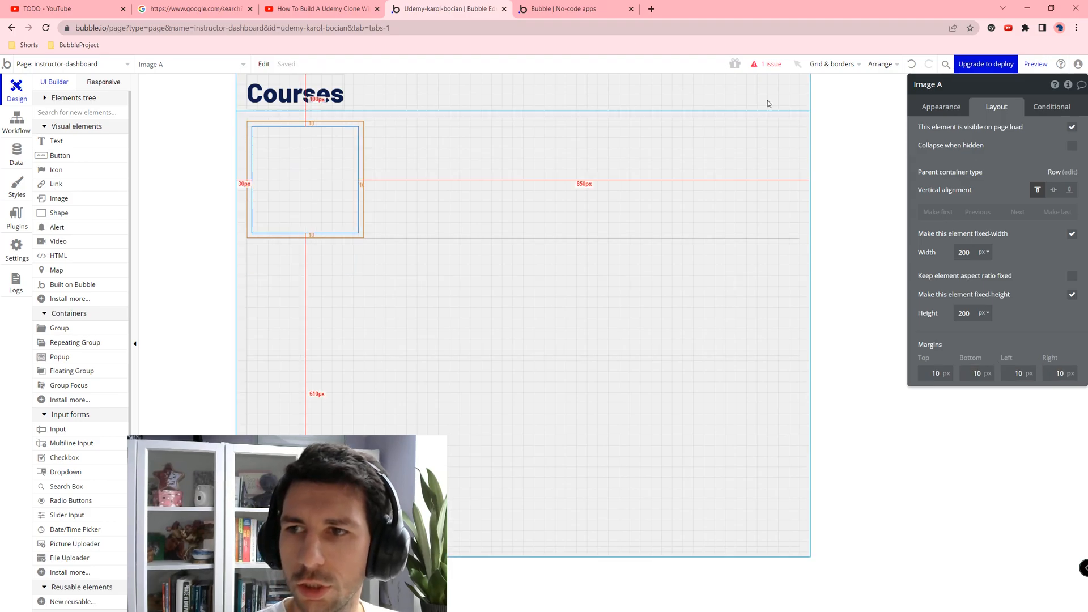
Step: Set the image's dynamic source to Current cell's Course's FeaturedImage
{"action": "left_click", "coordinate": [941, 107]}
{"action": "left_click", "coordinate": [1031, 167]}
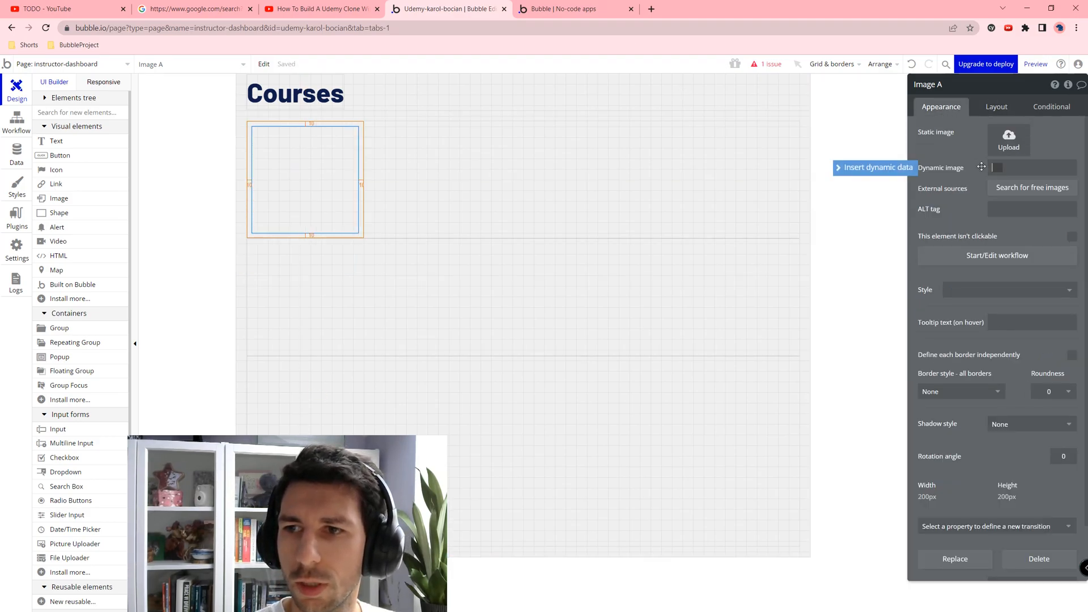
{"action": "left_click", "coordinate": [901, 168]}
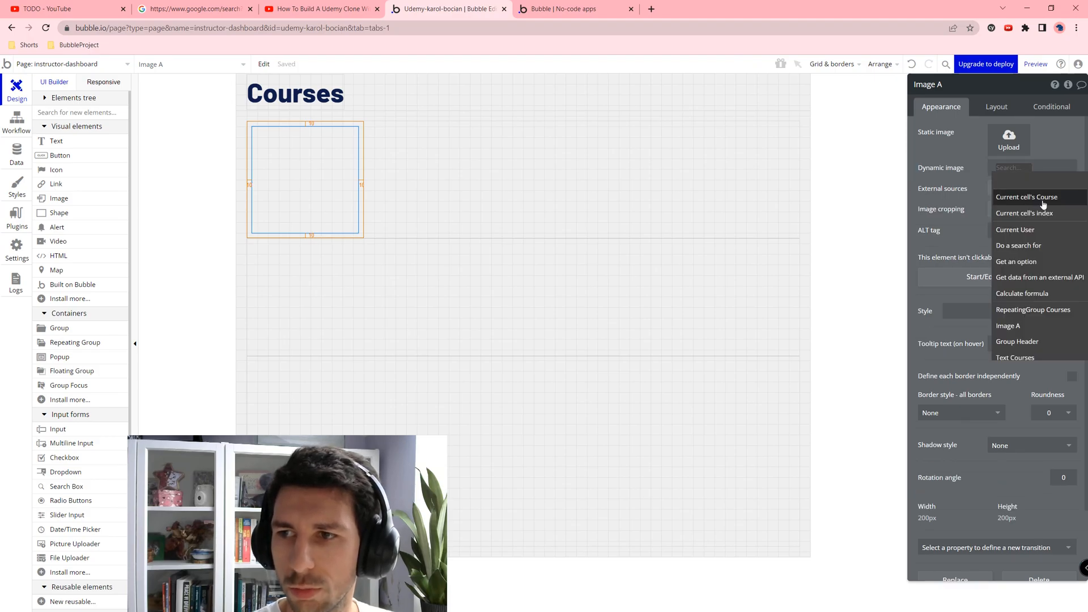
{"action": "left_click", "coordinate": [1043, 203]}
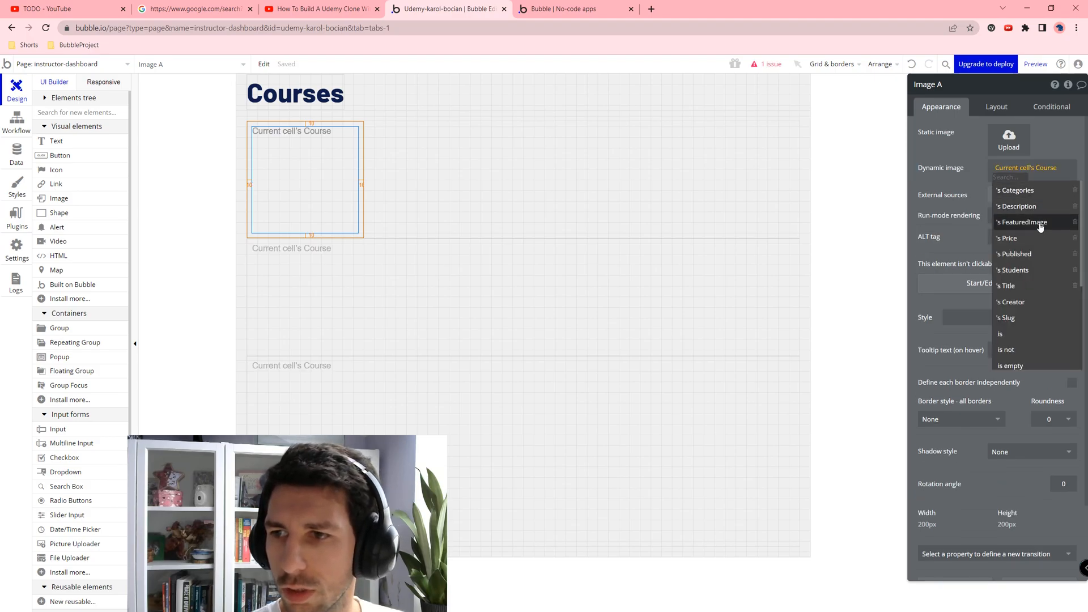
{"action": "left_click", "coordinate": [1038, 222]}
{"action": "left_click", "coordinate": [366, 175]}
{"action": "left_click", "coordinate": [330, 174]}
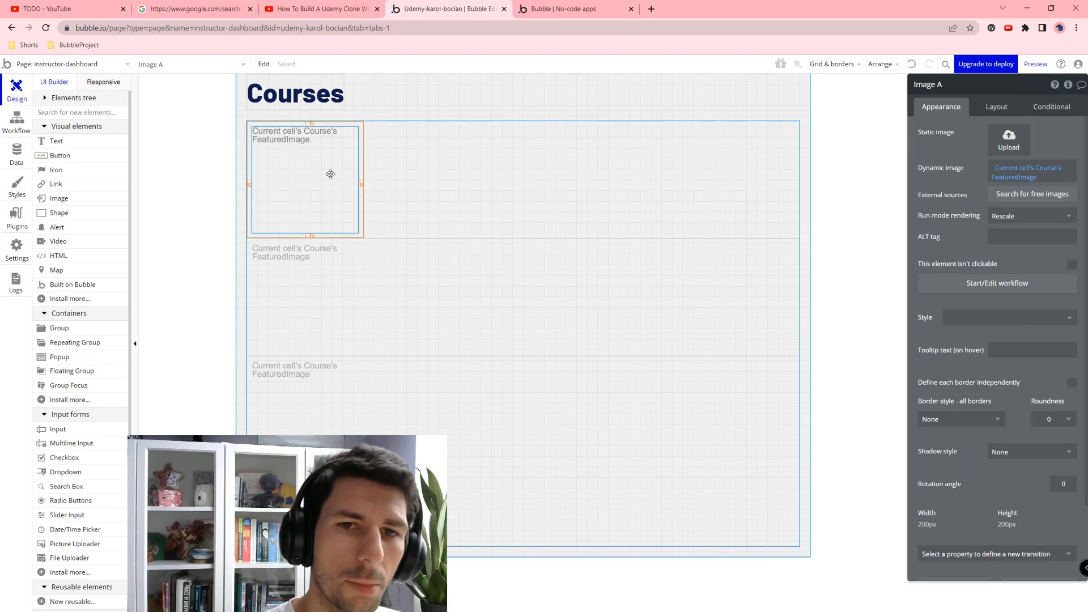
{"action": "left_click", "coordinate": [55, 141]}
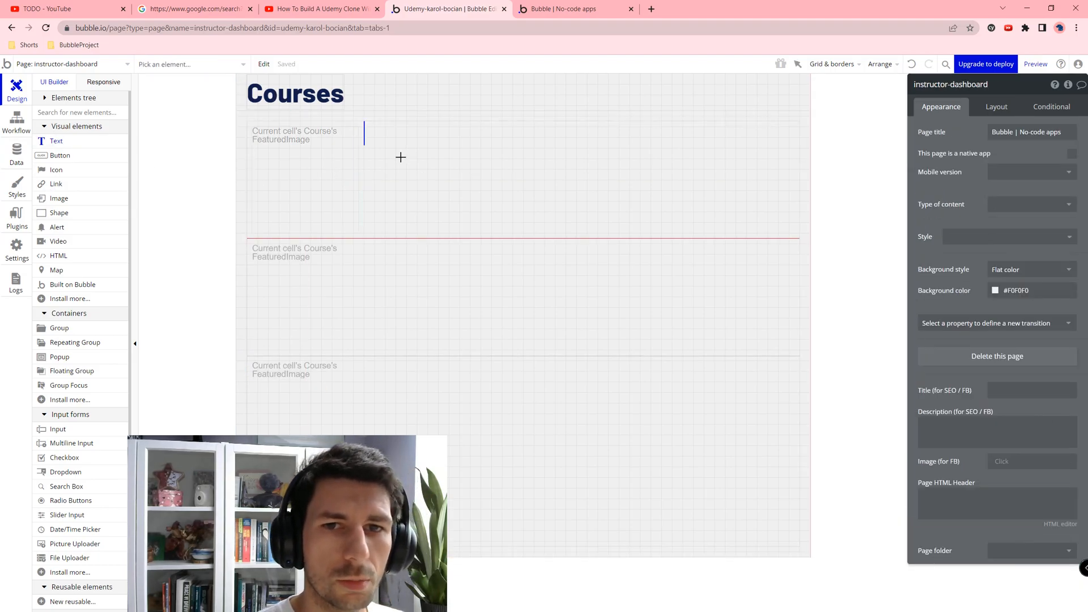
Step: Add a text beside the image showing Current cell's Course's Title in H2 Heading - Dark
{"action": "left_click", "coordinate": [401, 157]}
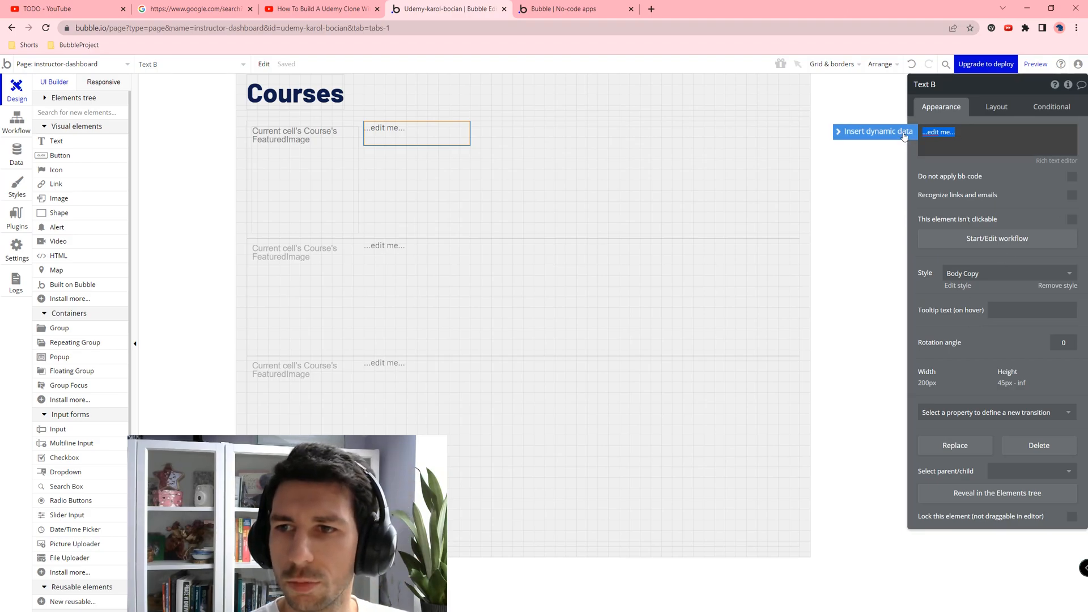
{"action": "left_click", "coordinate": [844, 131]}
{"action": "left_click", "coordinate": [987, 164]}
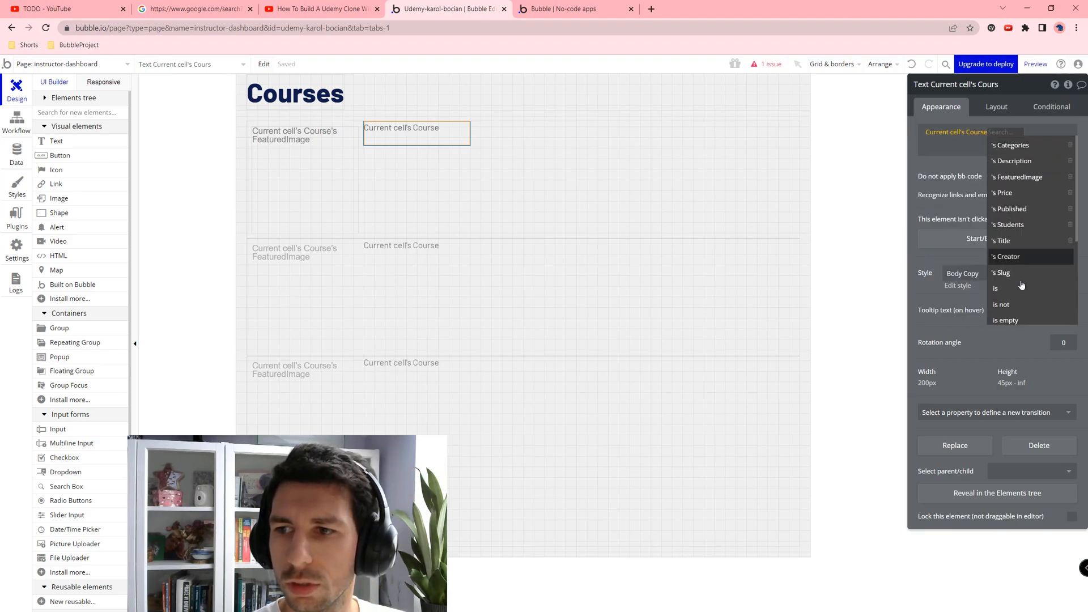
{"action": "left_click", "coordinate": [1016, 240]}
{"action": "left_click", "coordinate": [986, 275]}
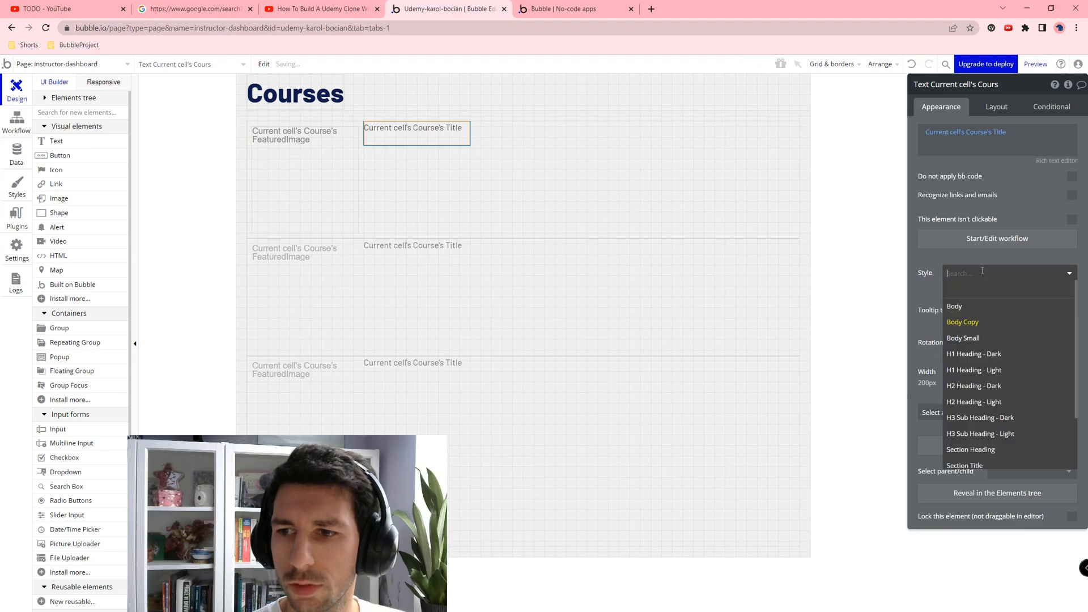
{"action": "left_click", "coordinate": [957, 389]}
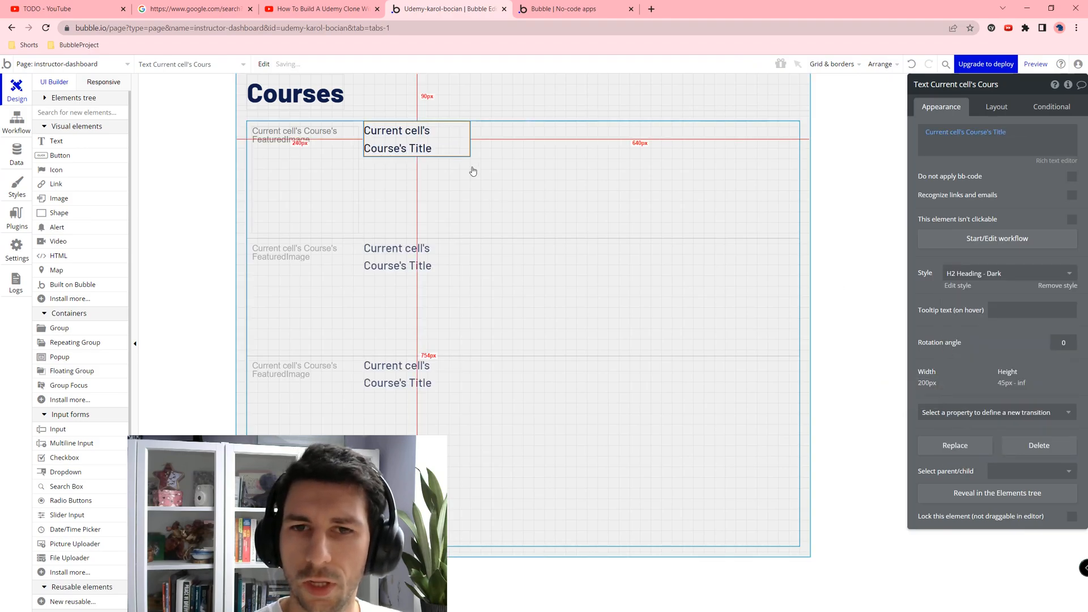
Step: Make the title's width flexible up to 200 px, with 45 px minimum height, vertically centred
{"action": "left_click", "coordinate": [983, 109]}
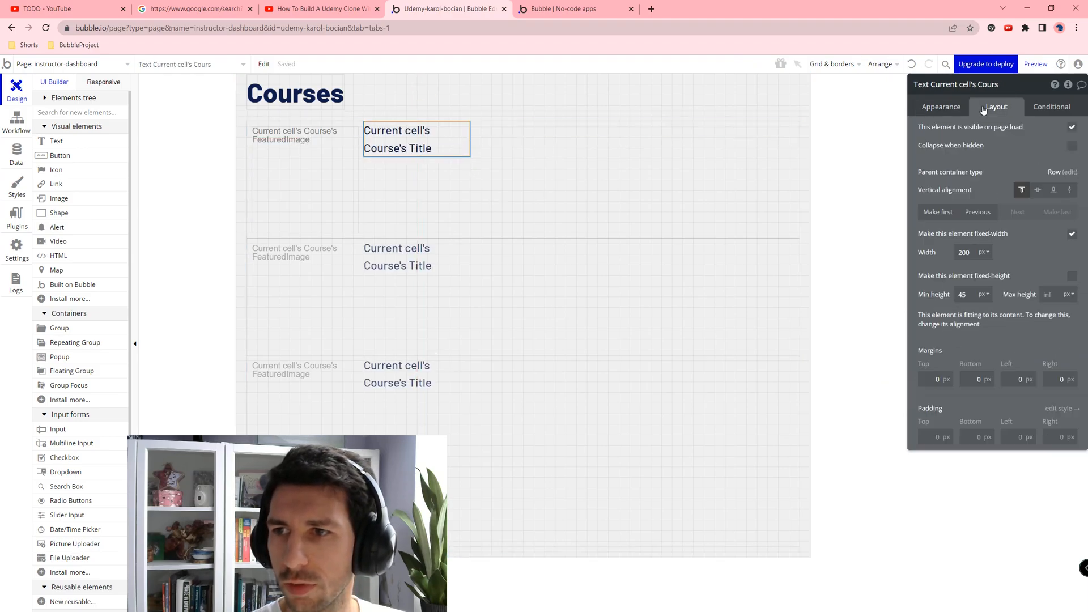
{"action": "left_click", "coordinate": [1072, 234]}
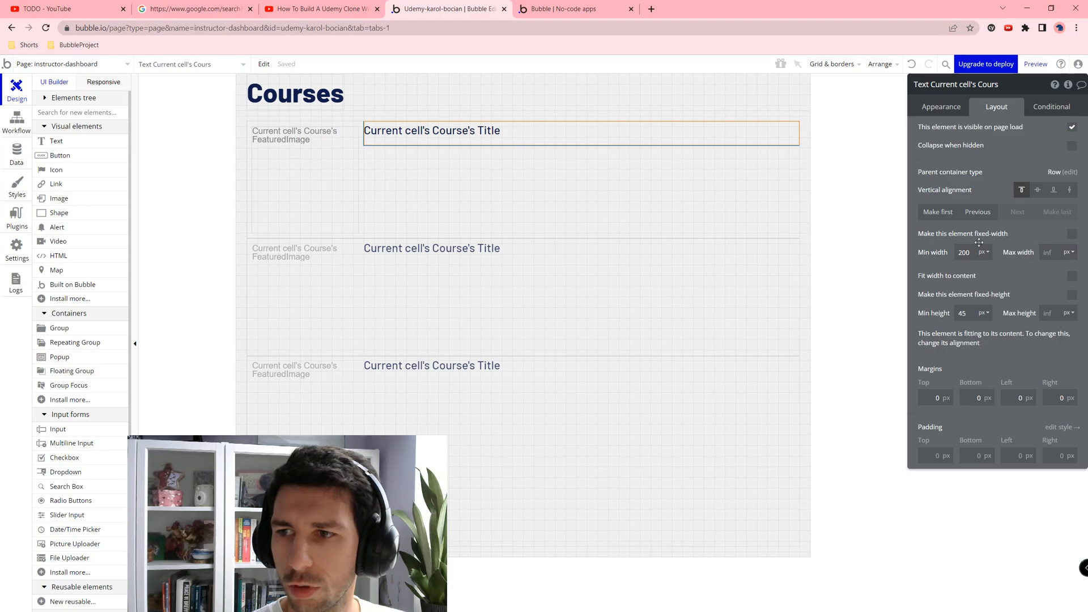
{"action": "left_click", "coordinate": [963, 252]}
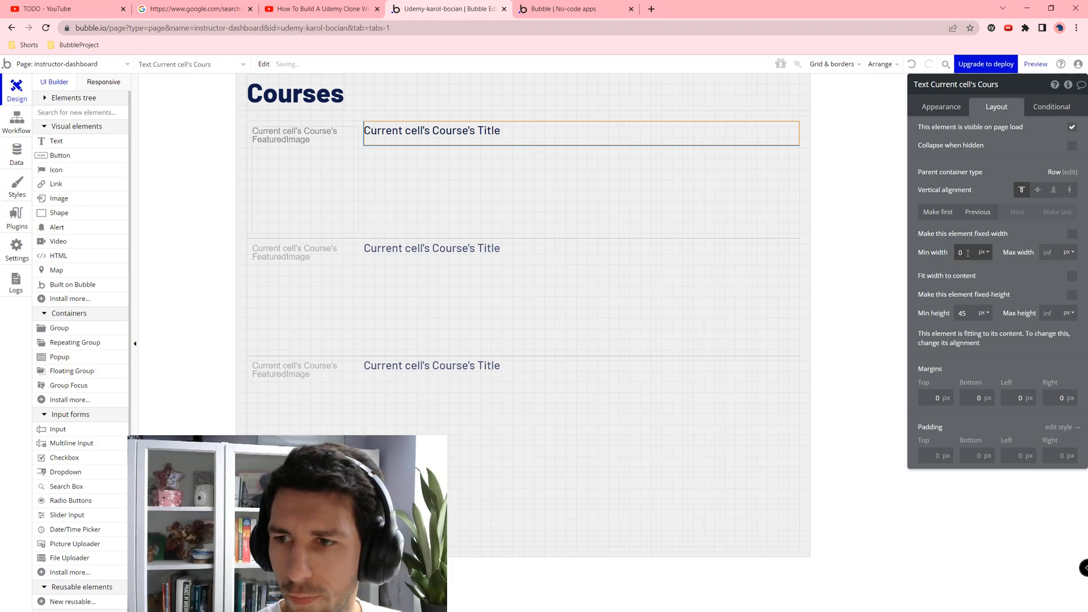
{"action": "key", "text": "Tab"}
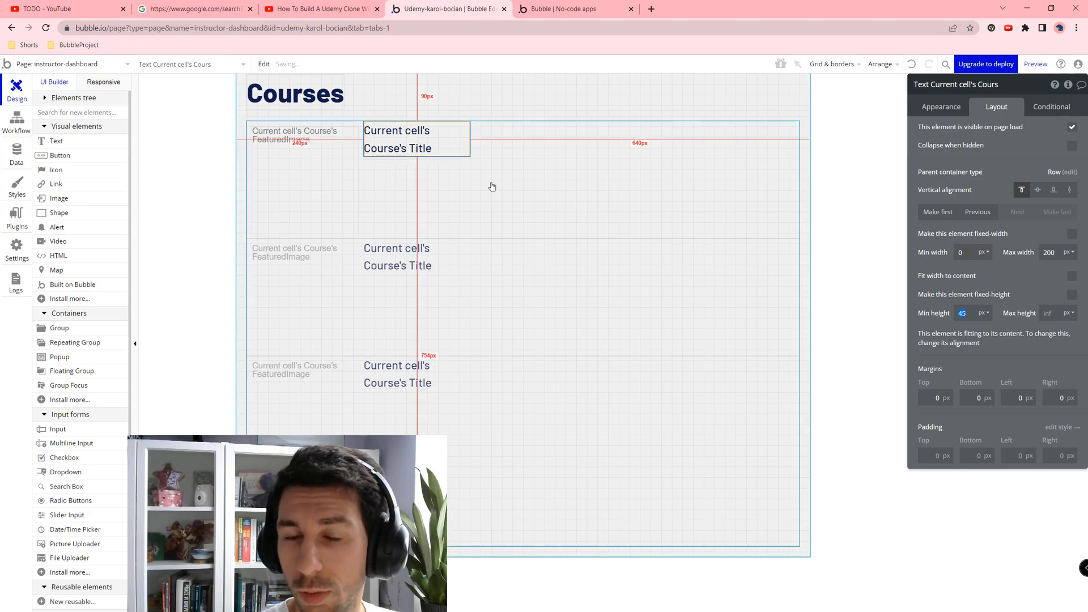
{"action": "left_click", "coordinate": [443, 153]}
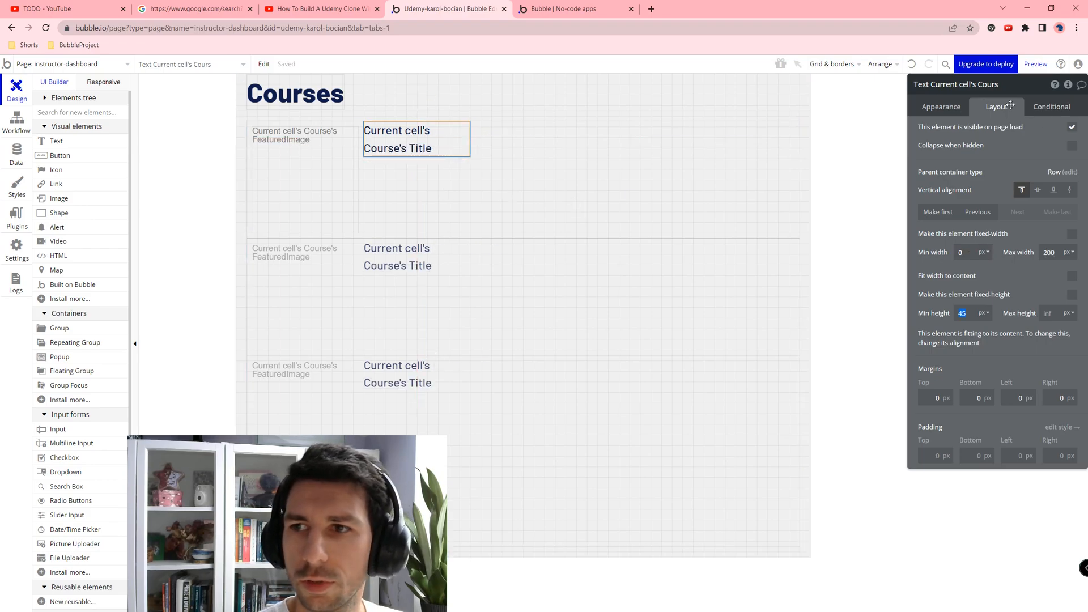
{"action": "left_click", "coordinate": [1038, 190]}
{"action": "left_click", "coordinate": [454, 216]}
Step: Duplicate the course title text and apply the H3 Sub Heading - Dark style to the copy
{"action": "left_click", "coordinate": [454, 180]}
{"action": "key", "text": "ctrl+c"}
{"action": "key", "text": "ctrl+v"}
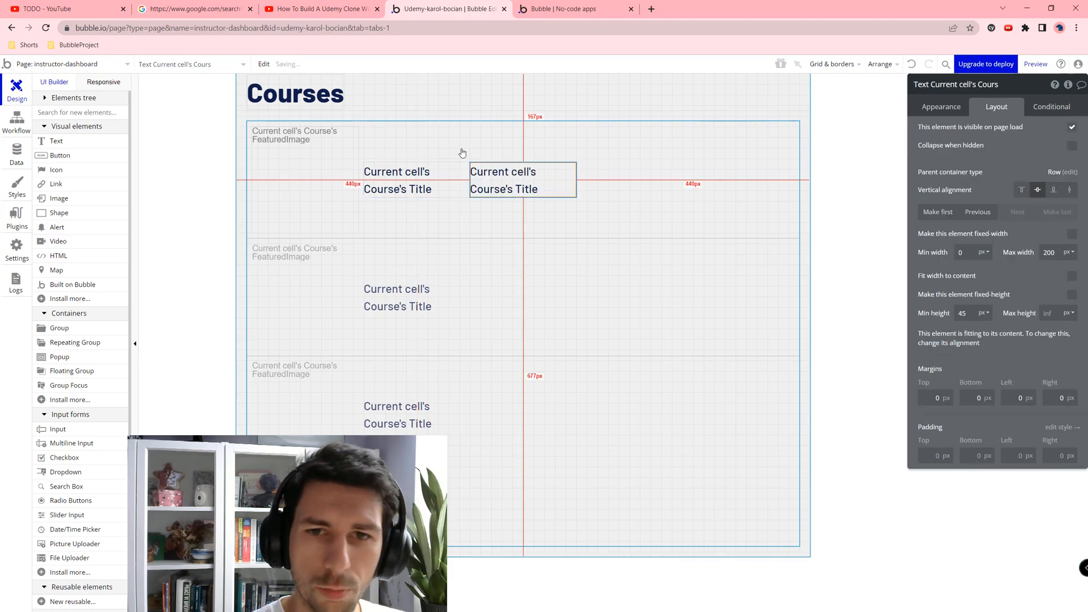
{"action": "left_click", "coordinate": [939, 115]}
{"action": "left_click", "coordinate": [1000, 274]}
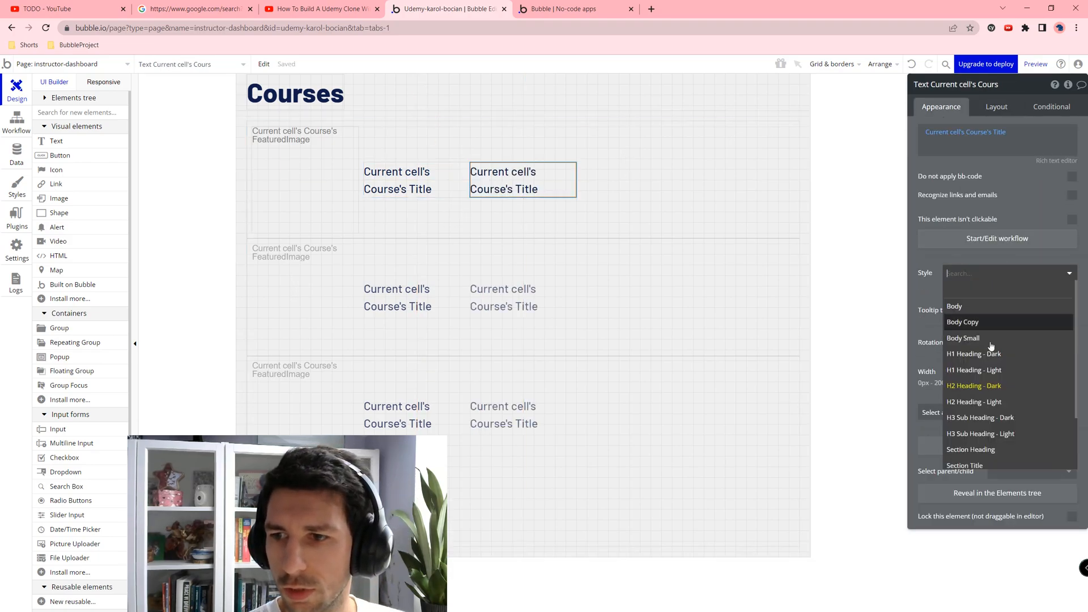
{"action": "left_click", "coordinate": [1014, 417]}
Step: Replace the copy's dynamic title with the static text DRAFT
{"action": "left_click", "coordinate": [985, 147]}
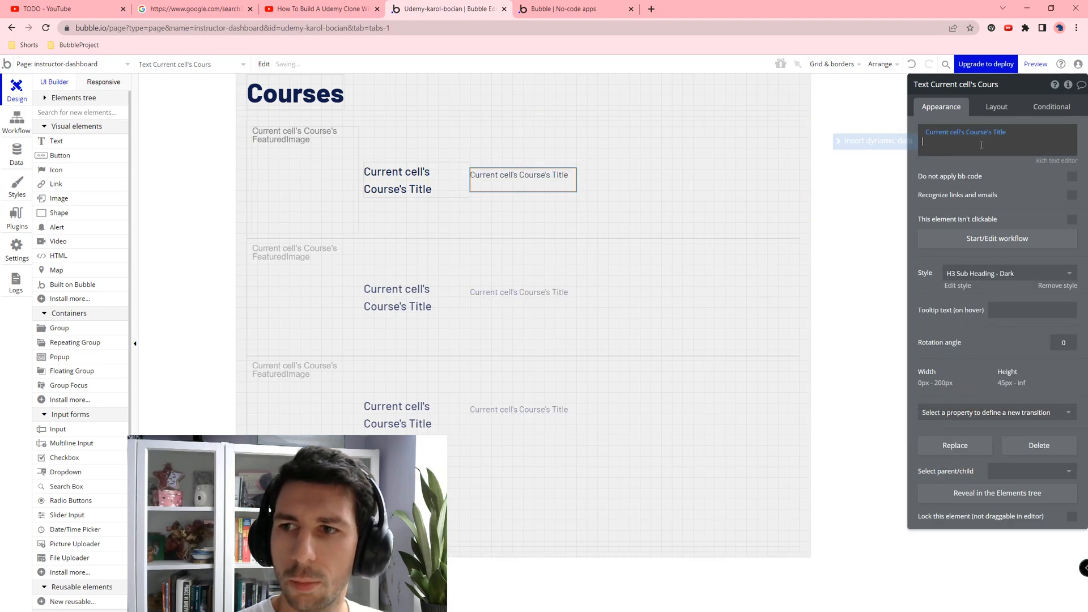
{"action": "key", "text": "BackSpace"}
{"action": "key", "text": "BackSpace"}
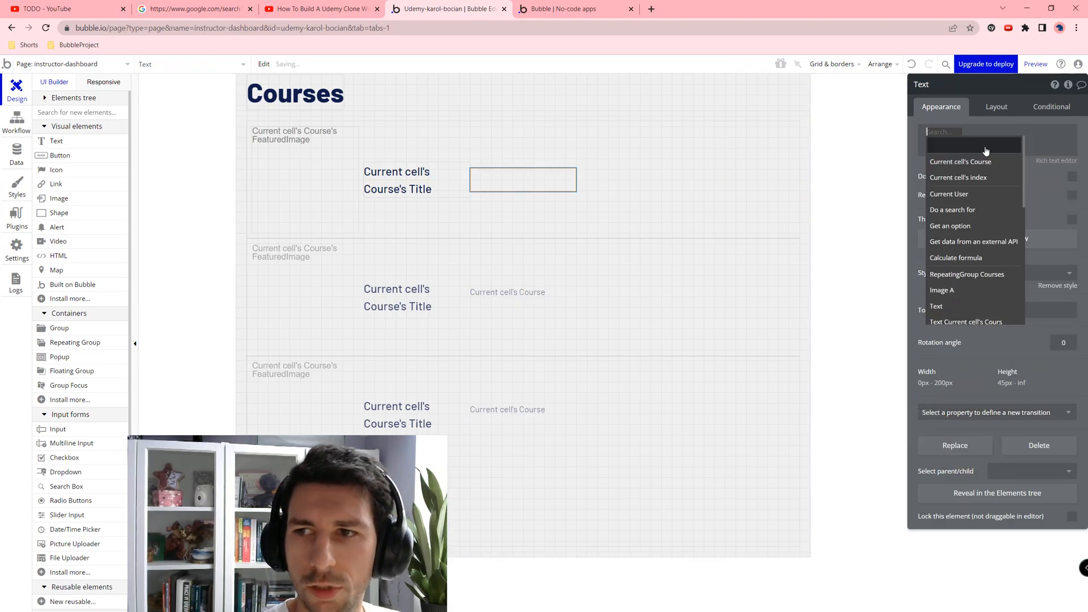
{"action": "type", "text": "DRAFT"}
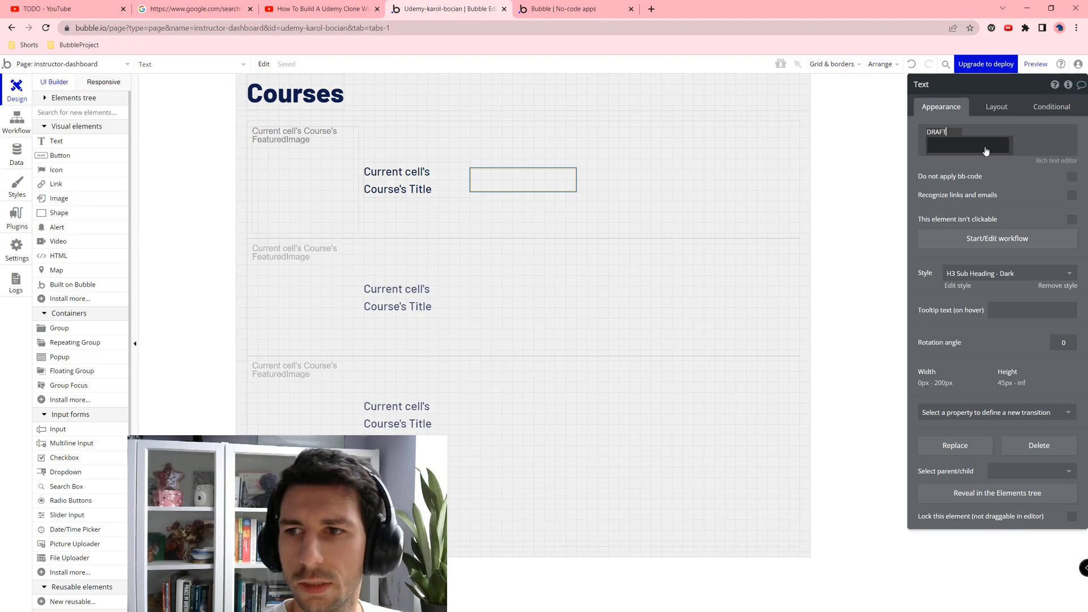
{"action": "left_click", "coordinate": [639, 163]}
{"action": "left_click", "coordinate": [509, 188]}
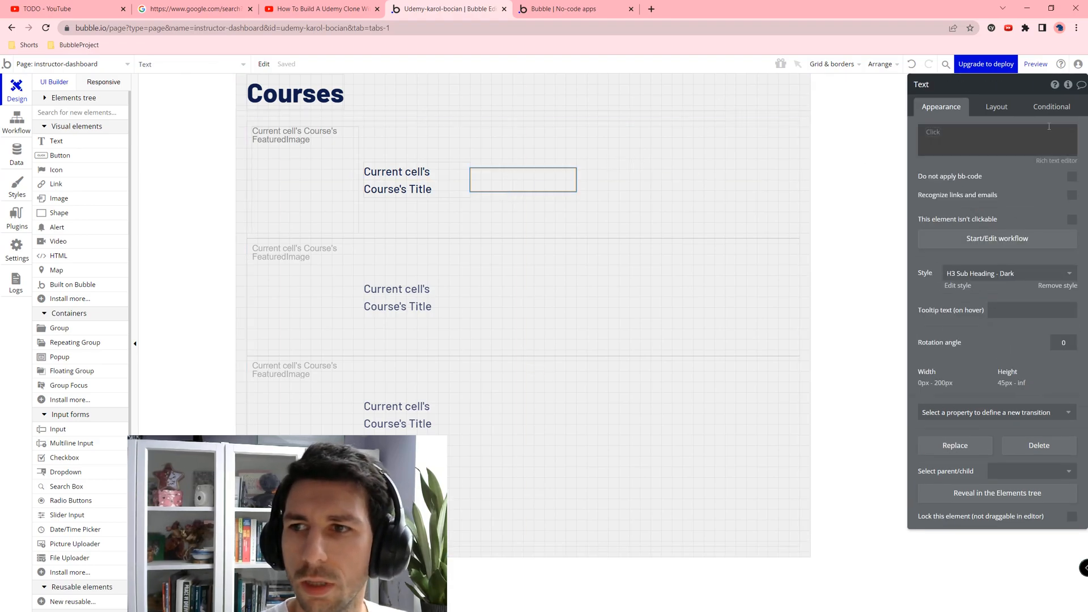
{"action": "left_click", "coordinate": [1048, 130]}
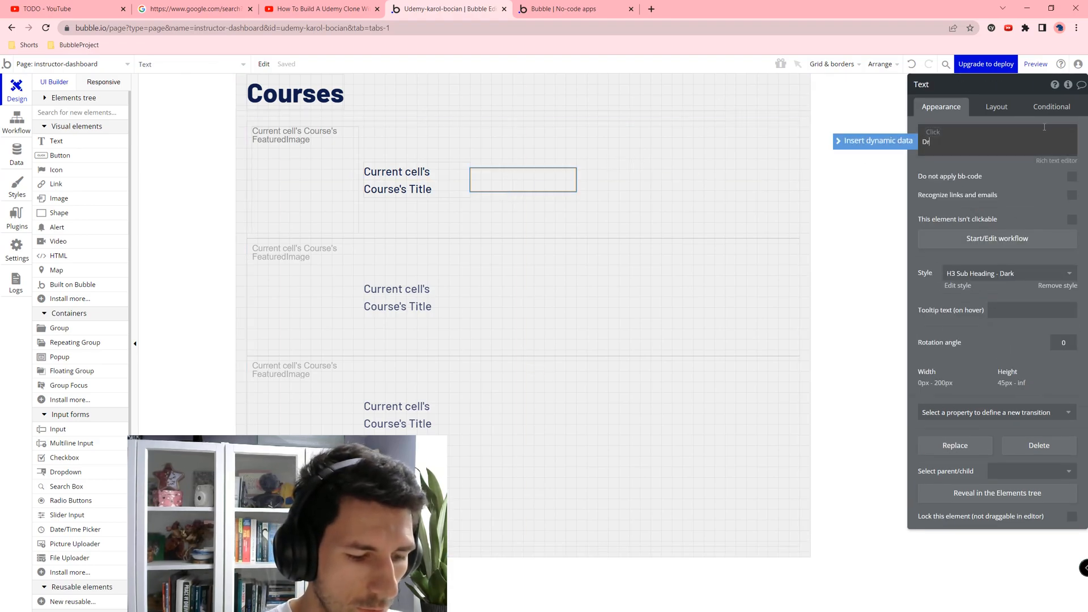
{"action": "type", "text": "DRAFT"}
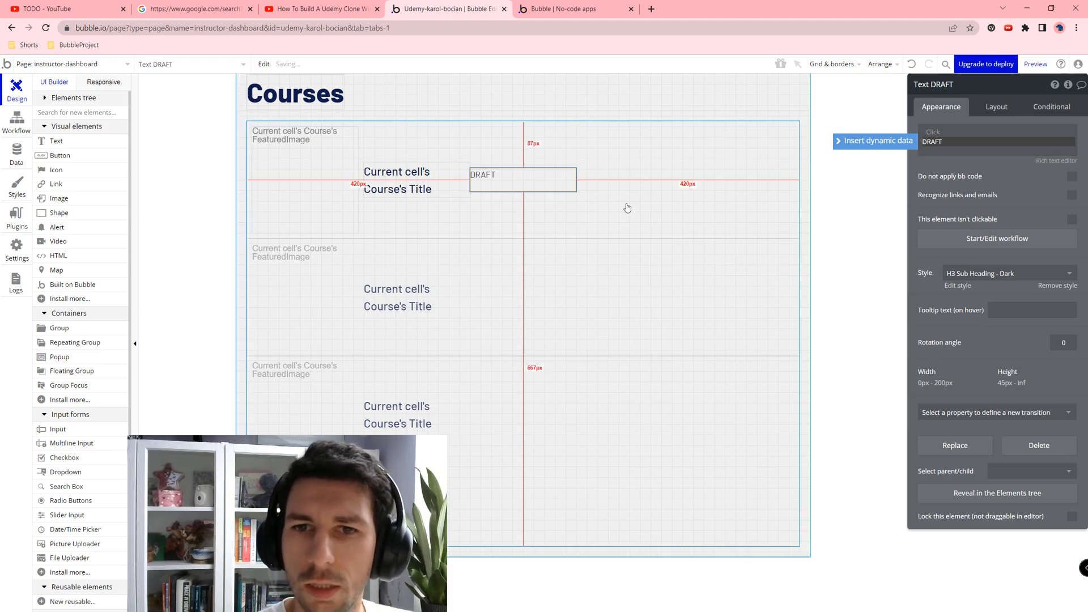
{"action": "left_click", "coordinate": [772, 165]}
Step: Set the DRAFT label's maximum width to 50 px
{"action": "left_click", "coordinate": [485, 182]}
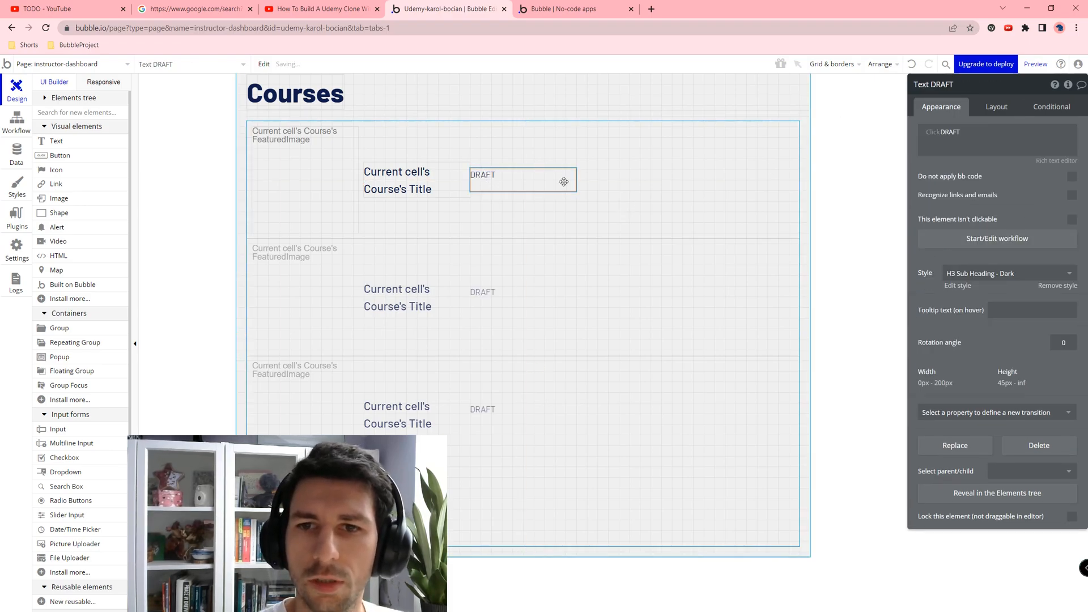
{"action": "left_click", "coordinate": [1051, 106]}
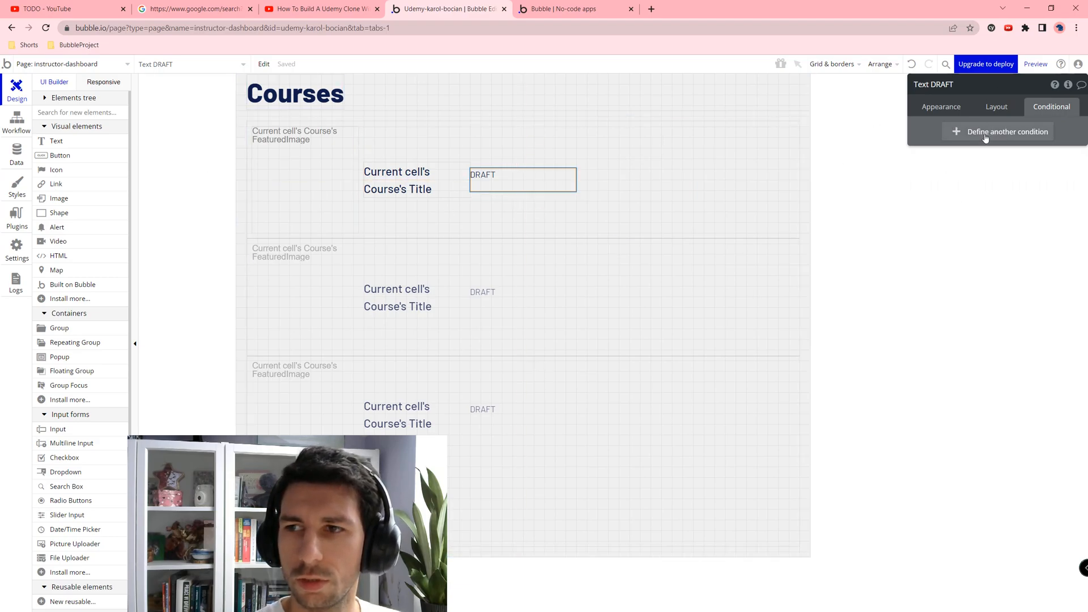
{"action": "left_click", "coordinate": [935, 107]}
{"action": "left_click", "coordinate": [994, 109]}
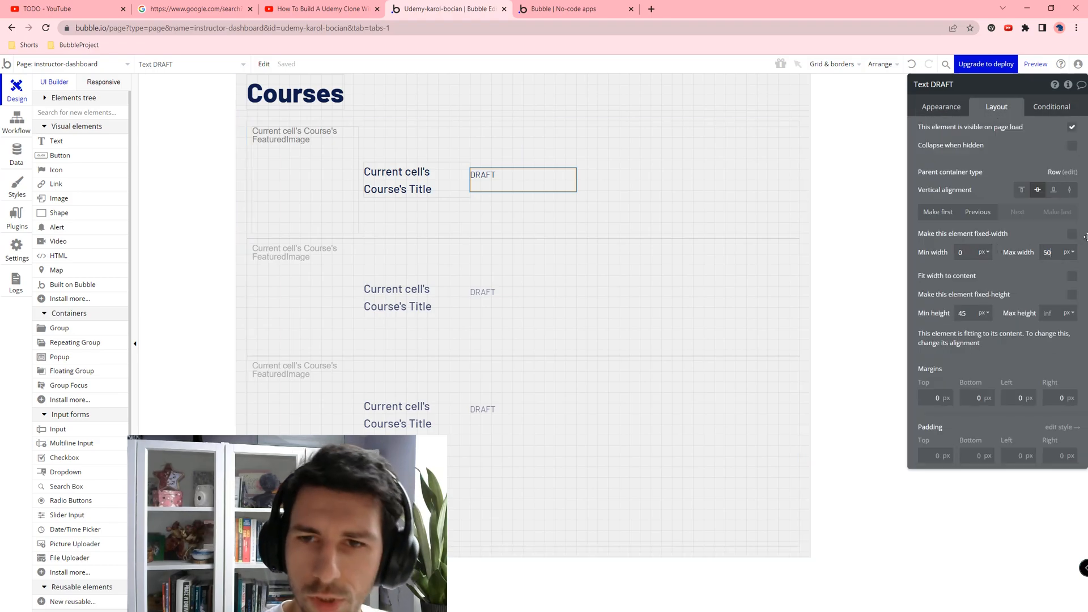
{"action": "left_click", "coordinate": [972, 316]}
{"action": "left_click", "coordinate": [416, 180]}
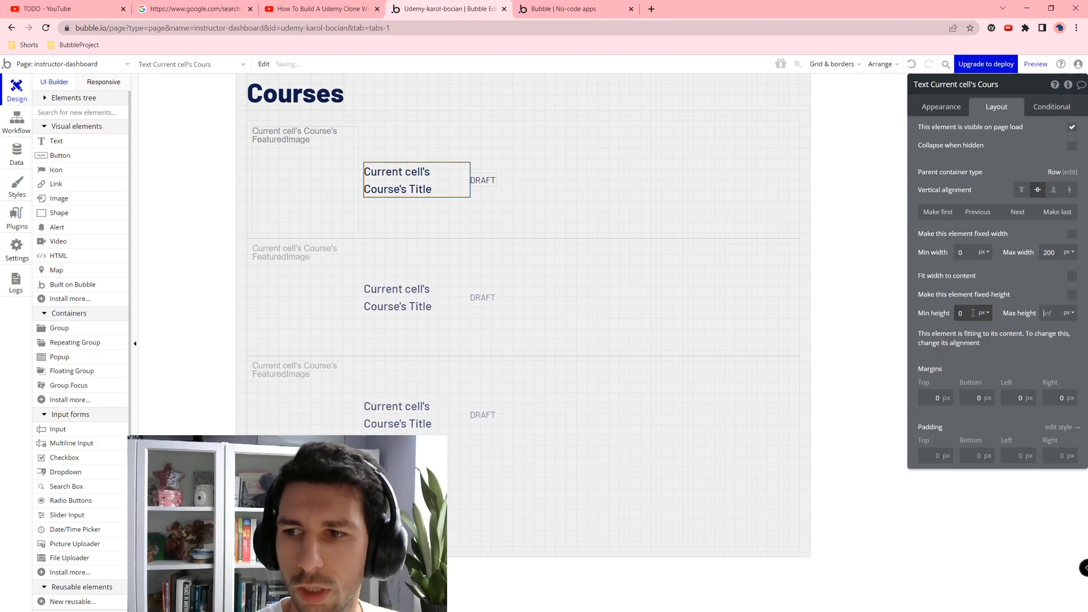
{"action": "left_click", "coordinate": [482, 181]}
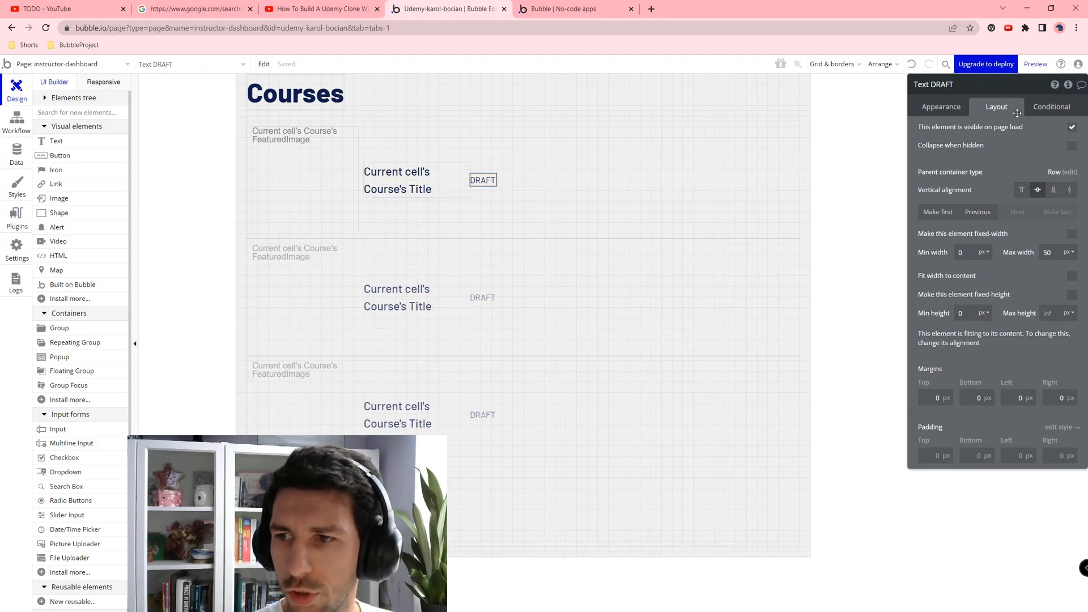
Step: Add a condition: when the current cell's Course is Published, the text becomes PUBLISHED
{"action": "left_click", "coordinate": [1051, 108]}
{"action": "left_click", "coordinate": [1004, 139]}
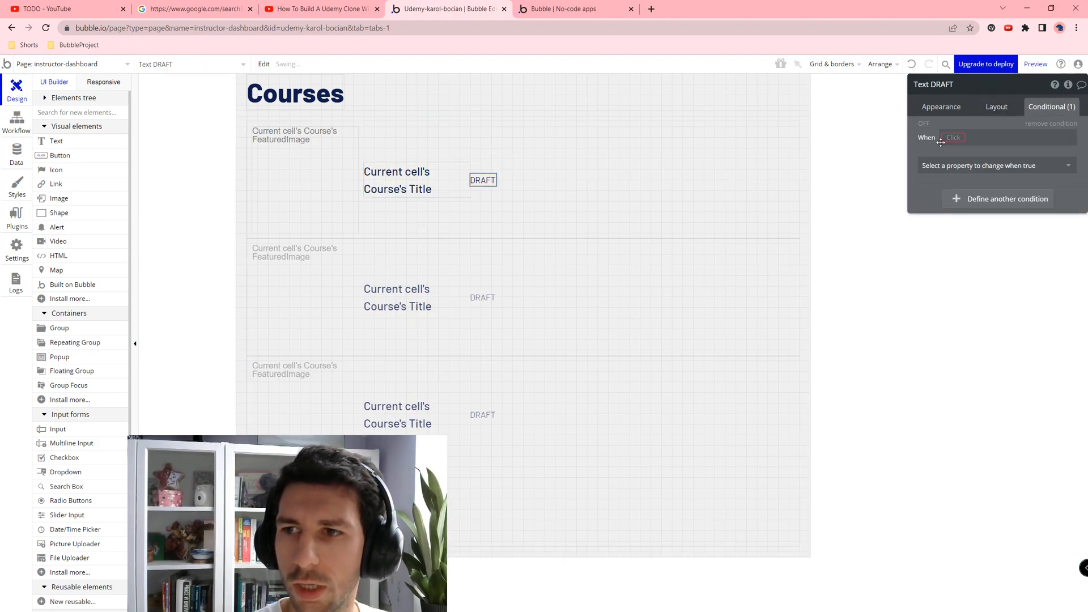
{"action": "left_click", "coordinate": [954, 137]}
{"action": "left_click", "coordinate": [990, 168]}
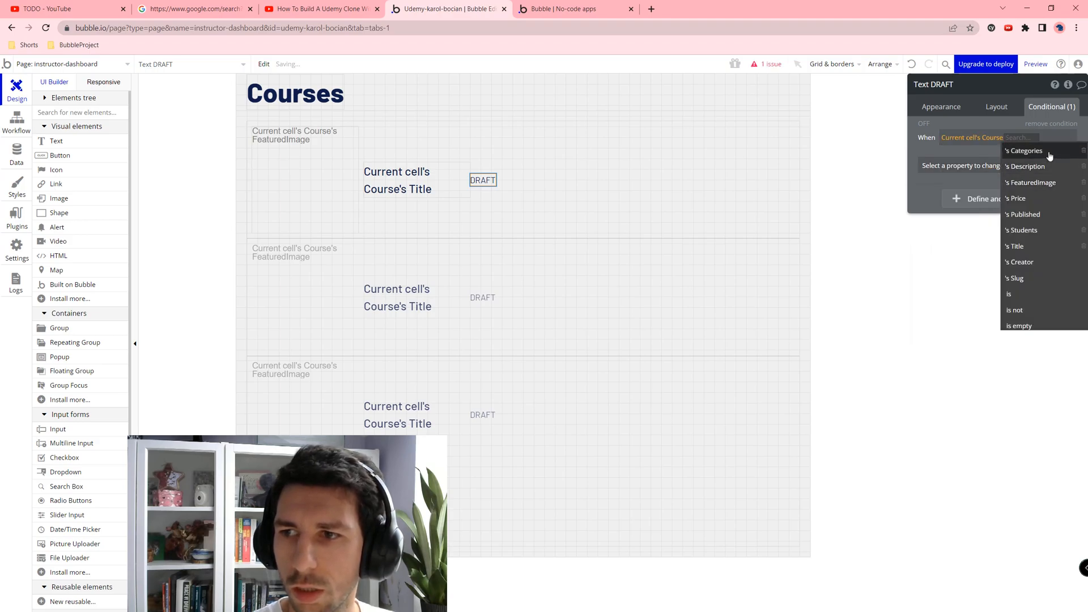
{"action": "left_click", "coordinate": [1036, 214]}
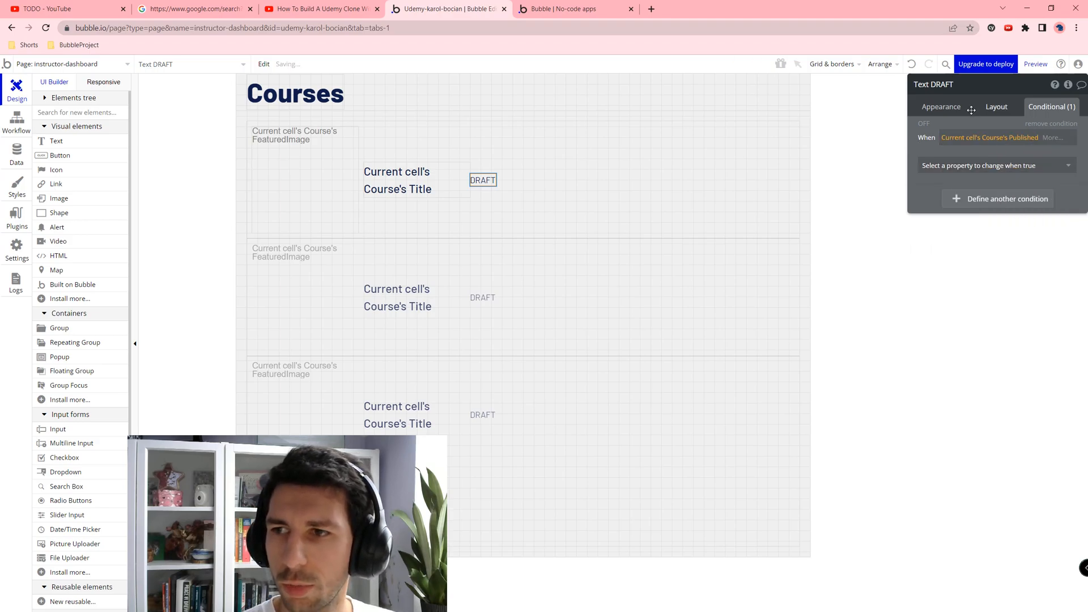
{"action": "left_click", "coordinate": [989, 170]}
{"action": "type", "text": "text"}
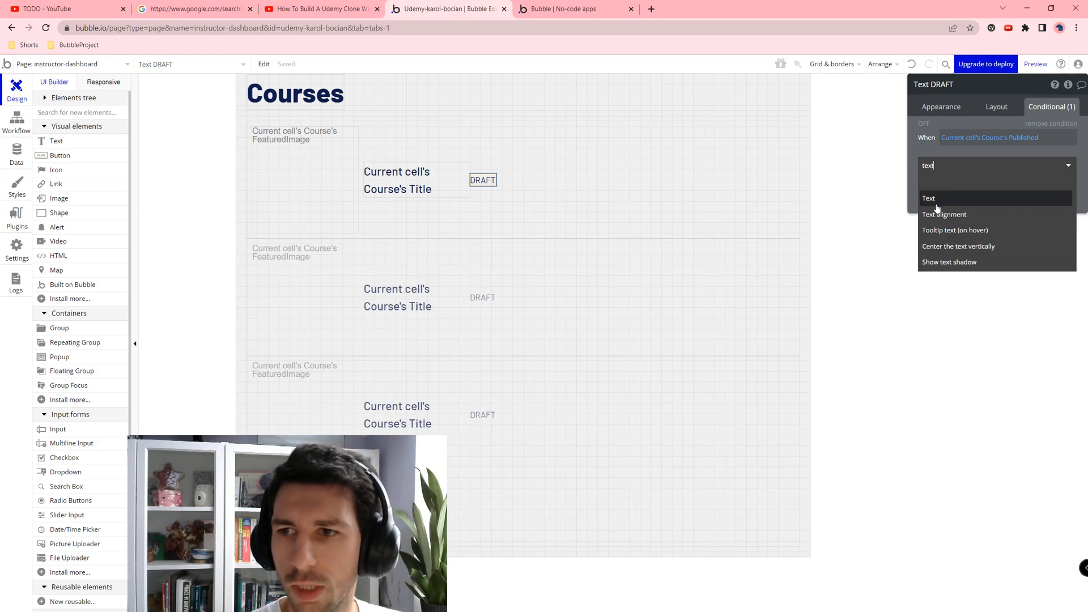
{"action": "left_click", "coordinate": [936, 200]}
{"action": "left_click", "coordinate": [965, 179]}
{"action": "type", "text": "PUBLISHED"}
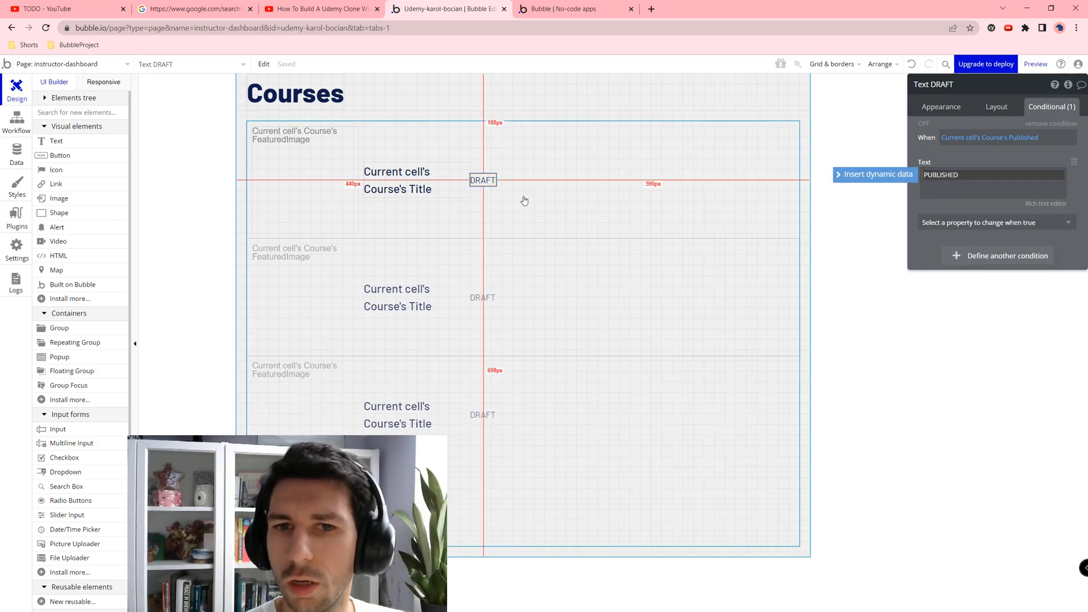
{"action": "left_click", "coordinate": [561, 196]}
Step: Change the DRAFT label's maximum width to 100 px
{"action": "left_click", "coordinate": [483, 181]}
{"action": "left_click", "coordinate": [929, 106]}
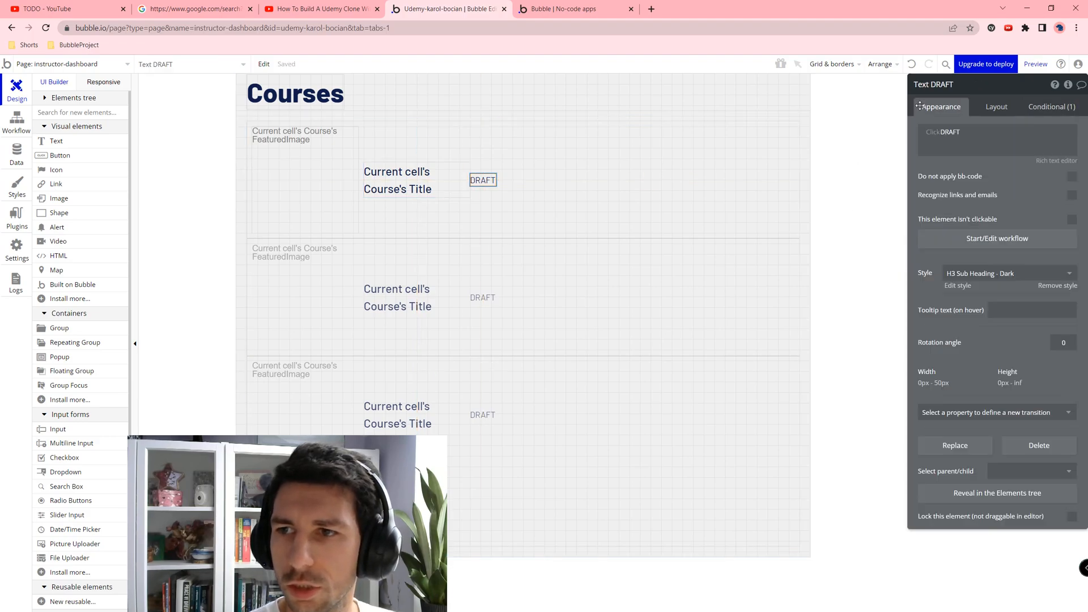
{"action": "left_click", "coordinate": [995, 106]}
{"action": "left_click", "coordinate": [1057, 253]}
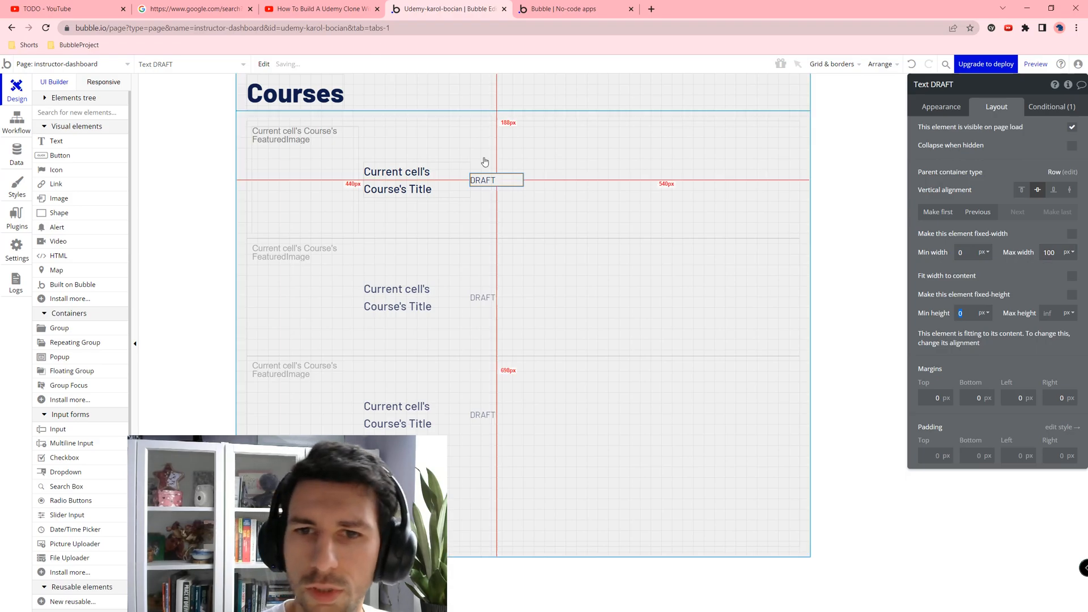
{"action": "left_click", "coordinate": [760, 117]}
{"action": "left_click", "coordinate": [1027, 64]}
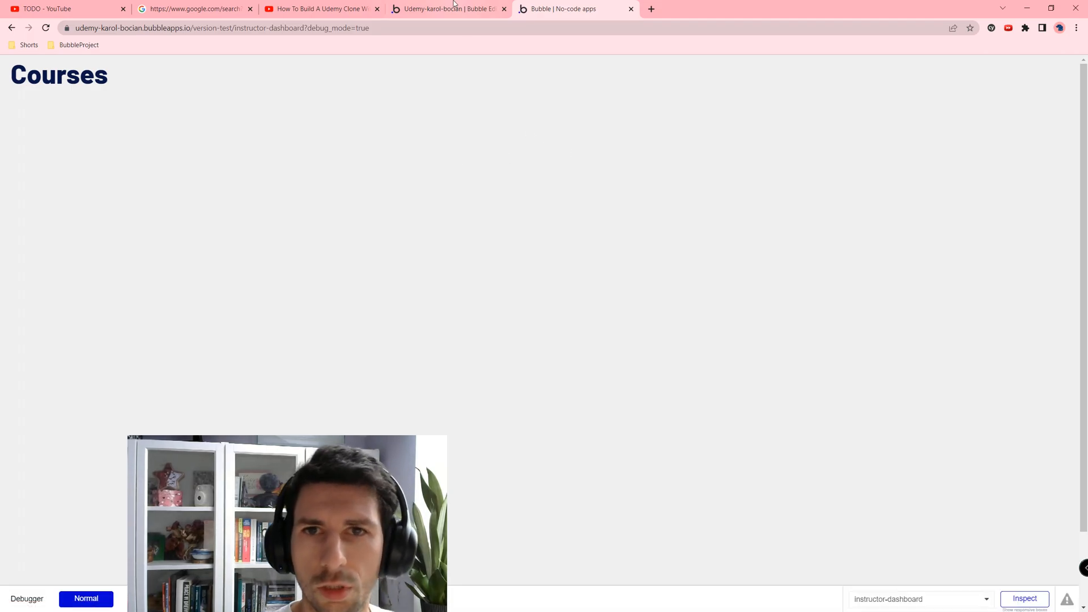
{"action": "left_click", "coordinate": [421, 5]}
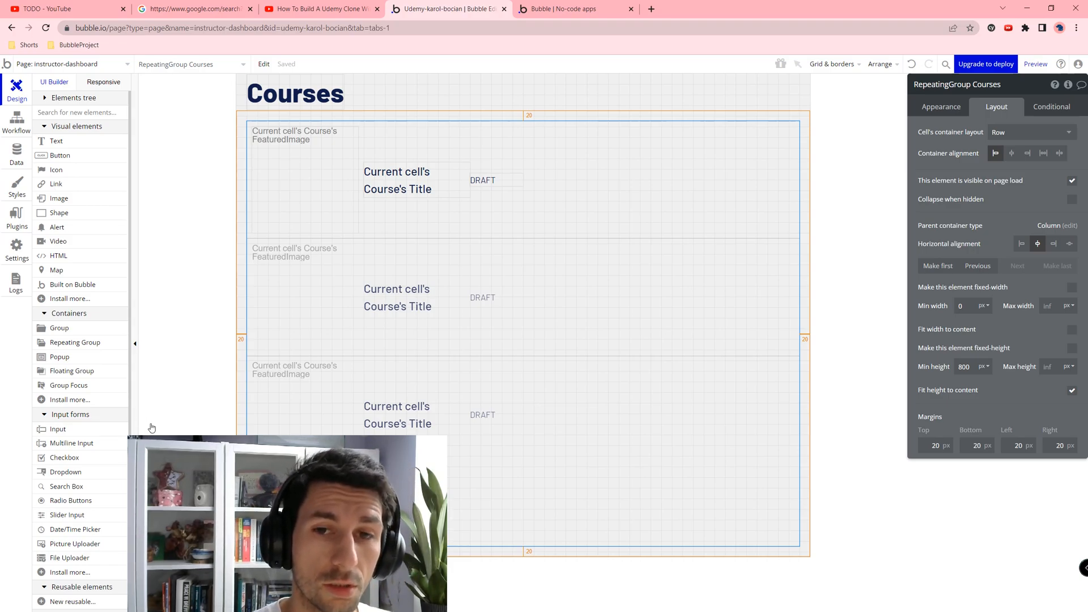
Step: Duplicate the DRAFT label and wrap the copy in a column group with 0 minimum width and height
{"action": "left_click", "coordinate": [501, 179]}
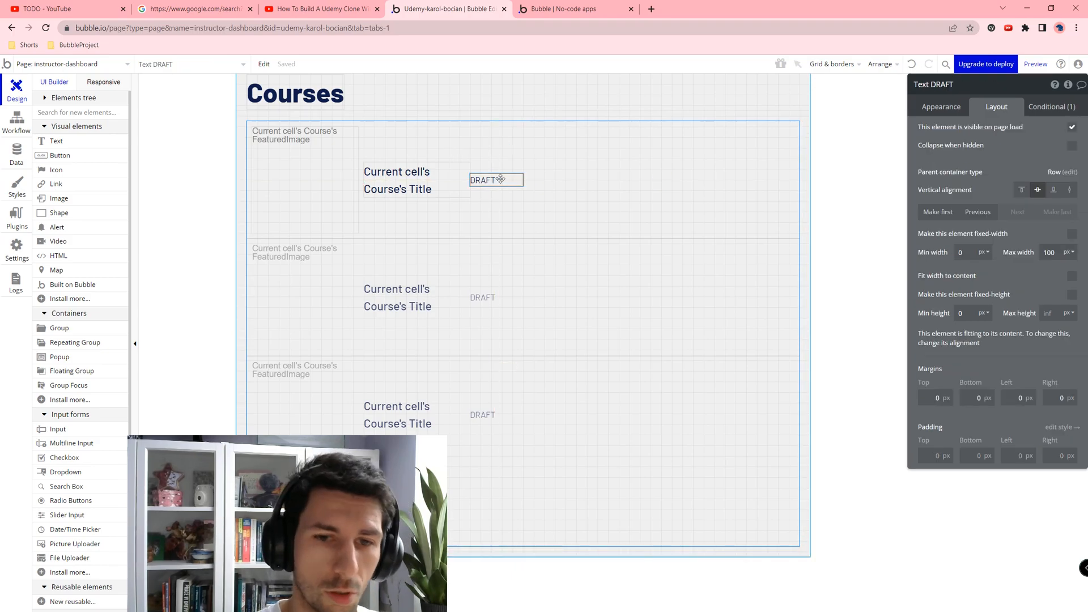
{"action": "key", "text": "ctrl+d"}
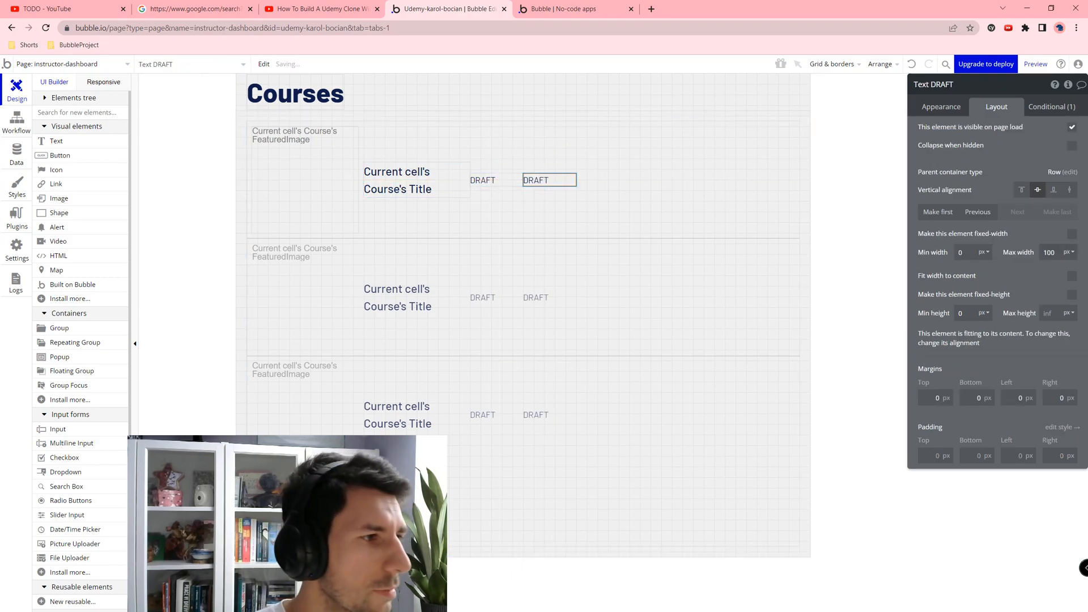
{"action": "right_click", "coordinate": [547, 178]}
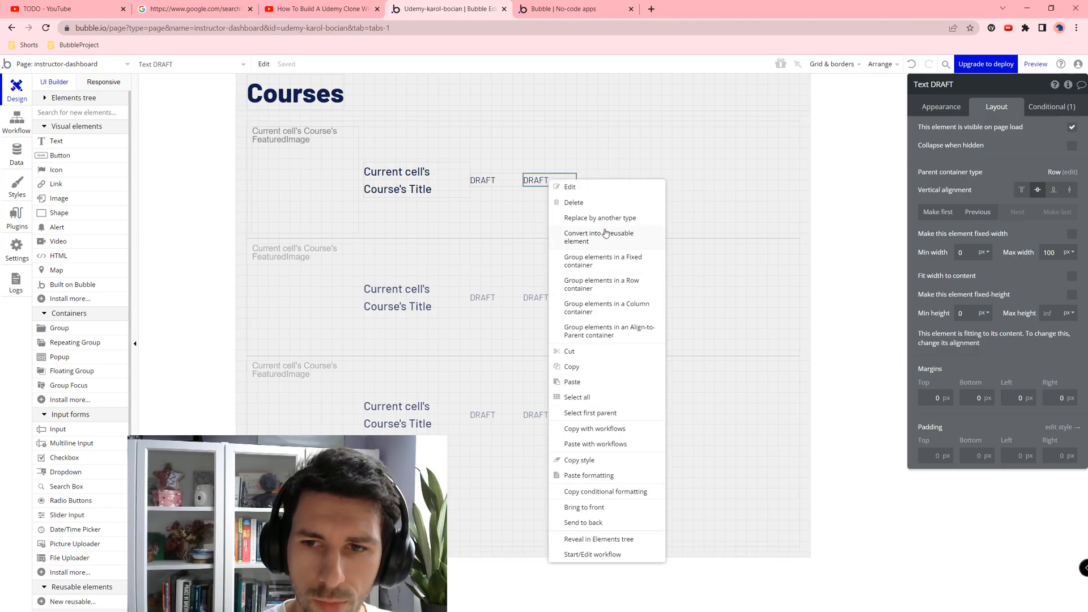
{"action": "left_click", "coordinate": [611, 309]}
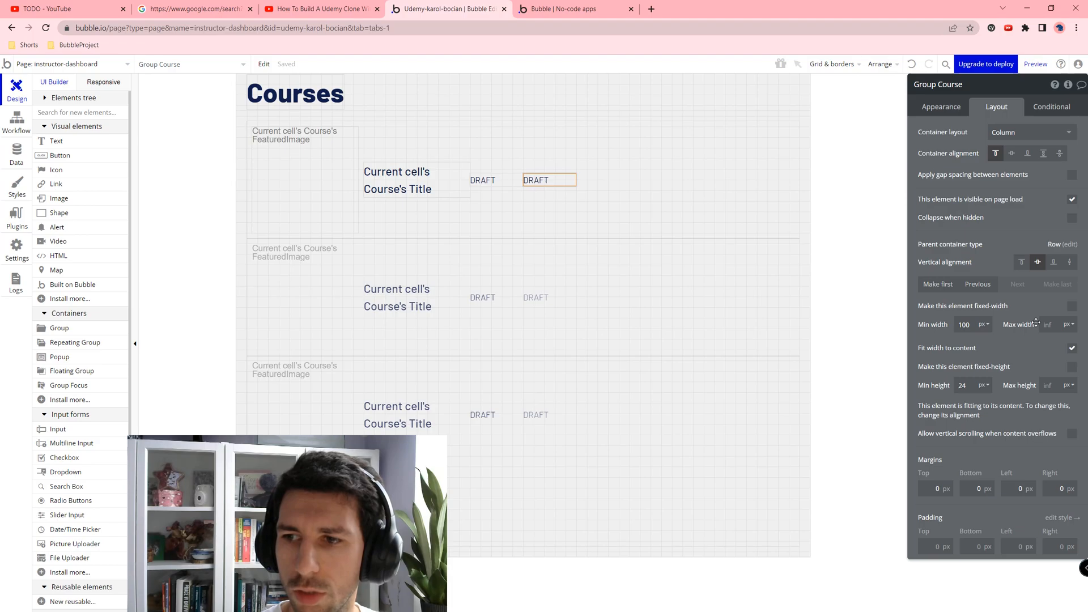
{"action": "double_click", "coordinate": [964, 325]}
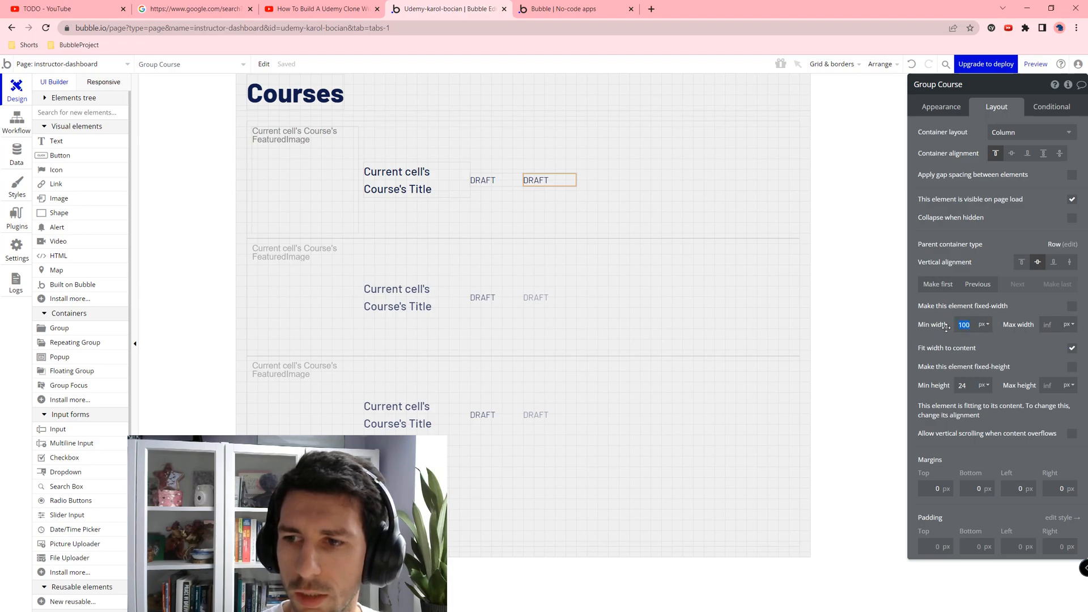
{"action": "key", "text": "Tab"}
{"action": "double_click", "coordinate": [963, 386]}
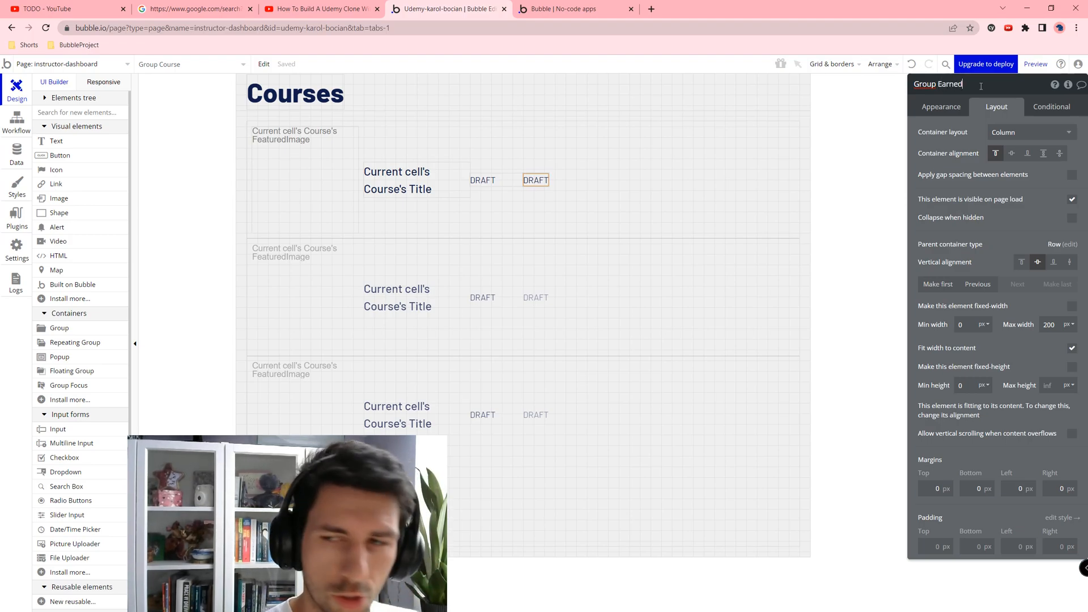
Step: Change the second label's text to Earned and stack a duplicate below it
{"action": "left_click", "coordinate": [528, 183]}
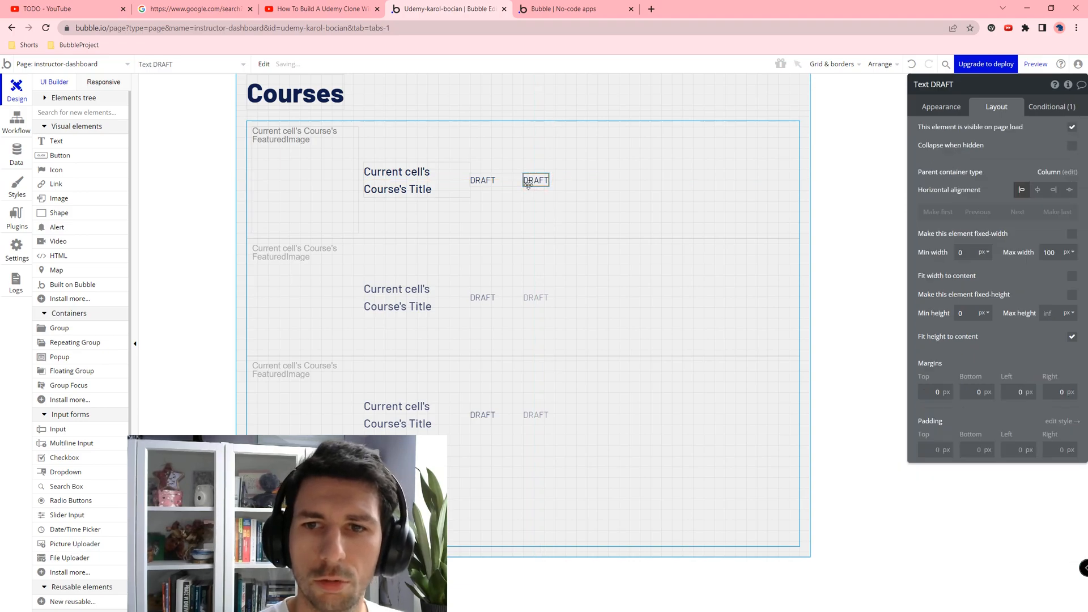
{"action": "left_click", "coordinate": [940, 107]}
{"action": "double_click", "coordinate": [968, 148]}
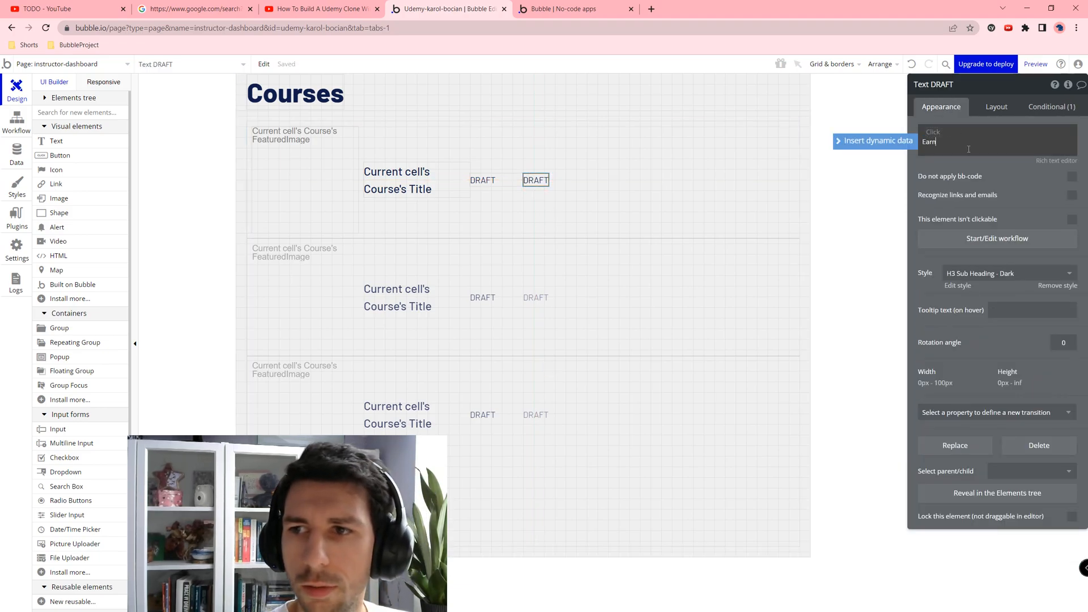
{"action": "key", "text": "Tab"}
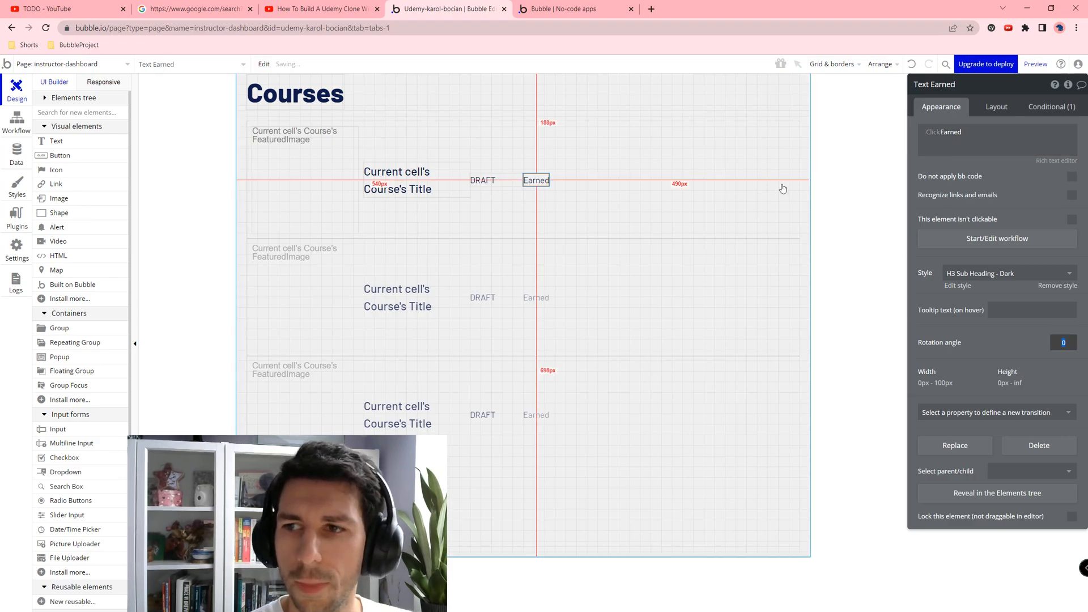
{"action": "key", "text": "ctrl+d"}
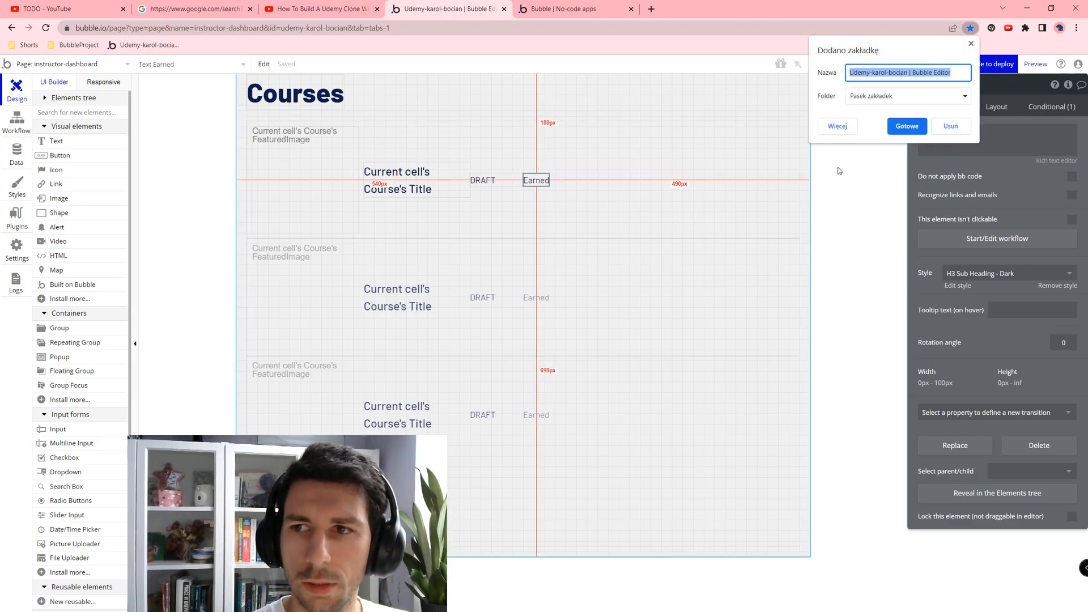
{"action": "key", "text": "Escape"}
{"action": "left_click", "coordinate": [531, 181]}
{"action": "left_click_drag", "start_coordinate": [536, 174], "coordinate": [537, 173]}
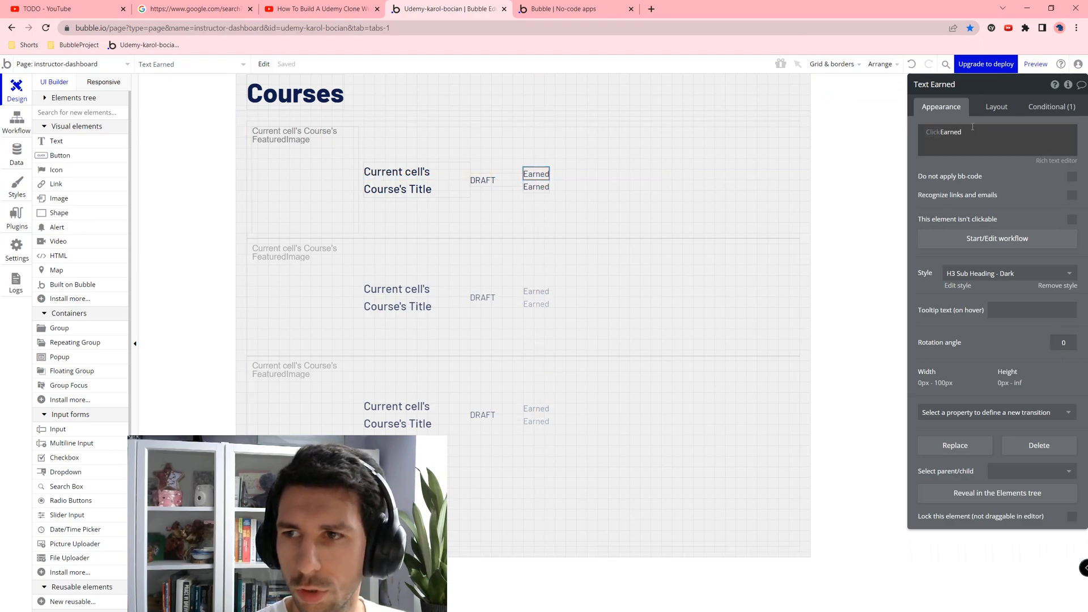
Step: Give the upper Earned text 10 px margins on all sides
{"action": "left_click", "coordinate": [995, 107]}
{"action": "left_click", "coordinate": [931, 387]}
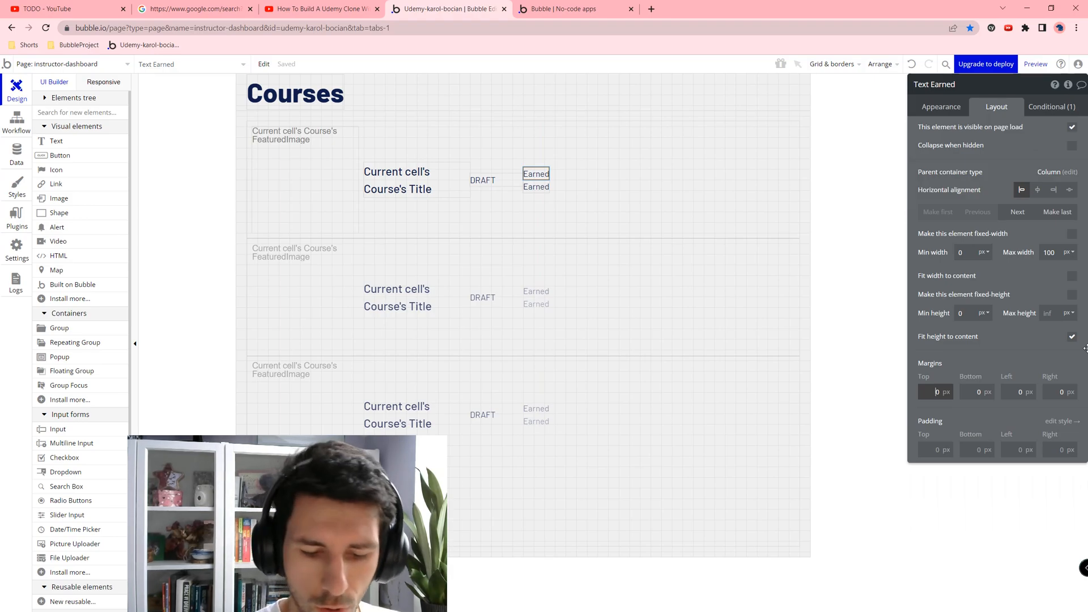
{"action": "key", "text": "Return"}
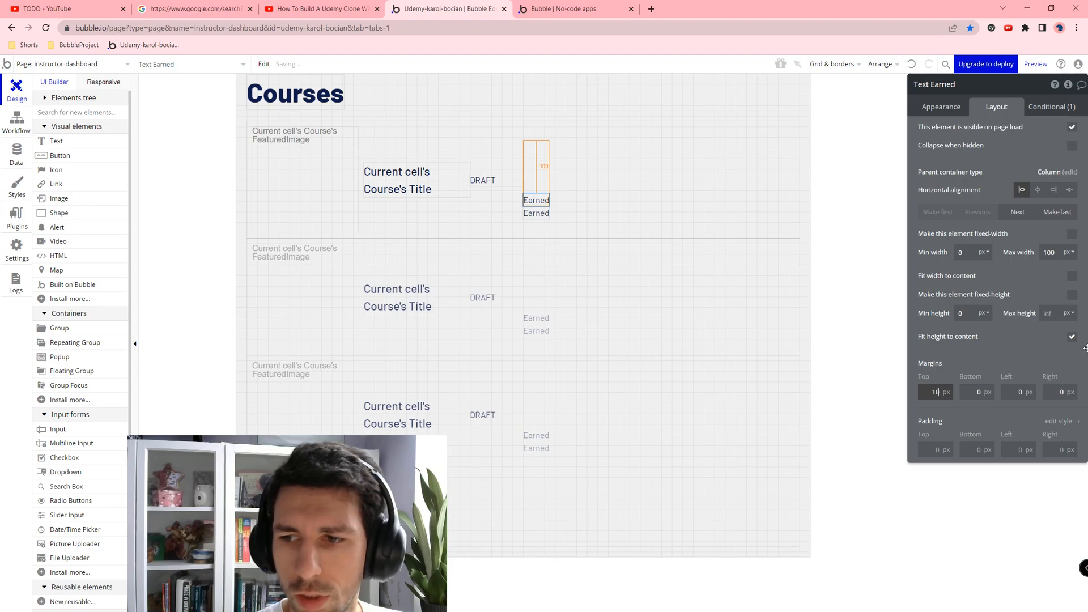
{"action": "type", "text": "0"}
{"action": "key", "text": "Tab"}
{"action": "type", "text": "10"}
{"action": "key", "text": "Tab"}
{"action": "type", "text": "10"}
{"action": "key", "text": "Tab"}
{"action": "type", "text": "10"}
{"action": "key", "text": "Tab"}
Step: Give the lower Earned text 10 px margins
{"action": "left_click", "coordinate": [539, 192]}
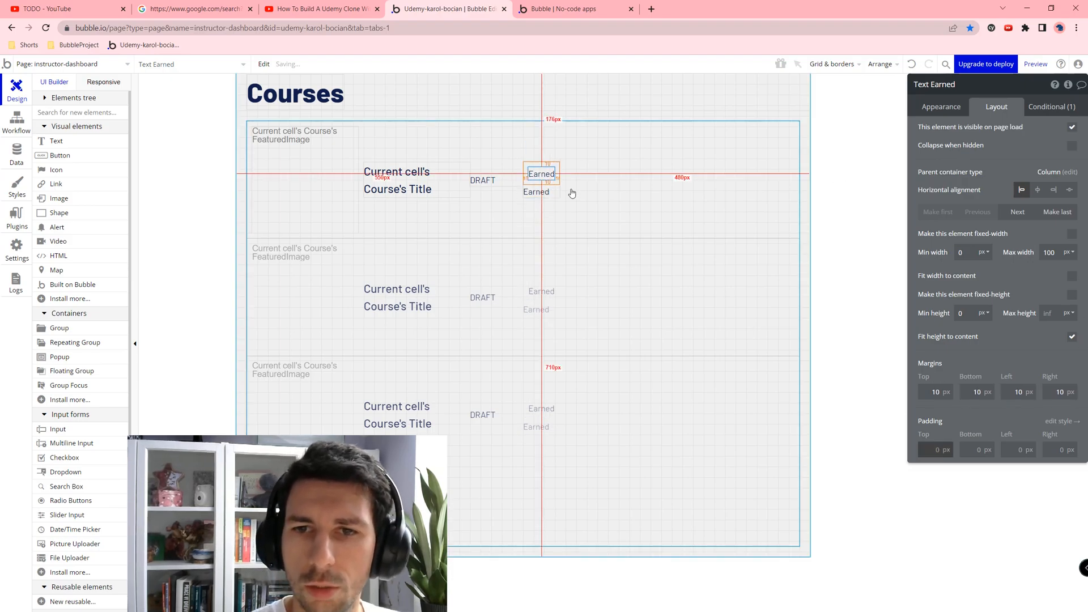
{"action": "left_click", "coordinate": [944, 388]}
{"action": "type", "text": "10"}
{"action": "key", "text": "Tab"}
{"action": "type", "text": "10"}
{"action": "key", "text": "Tab"}
Step: Give the DRAFT status text 10 px margins on all sides
{"action": "type", "text": "10"}
{"action": "key", "text": "Tab"}
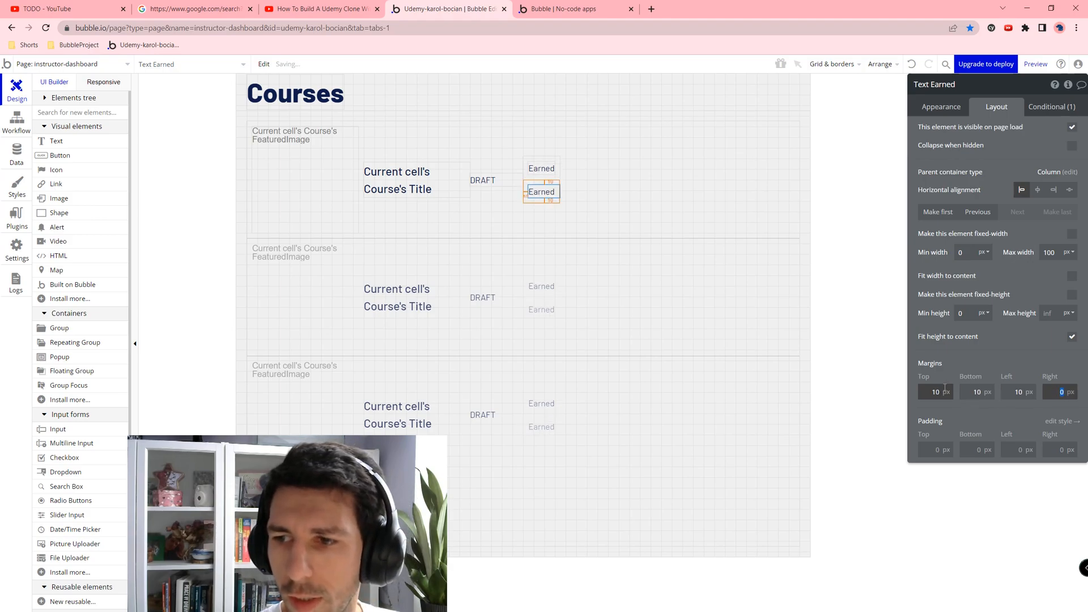
{"action": "type", "text": "1"}
{"action": "left_click", "coordinate": [495, 180]}
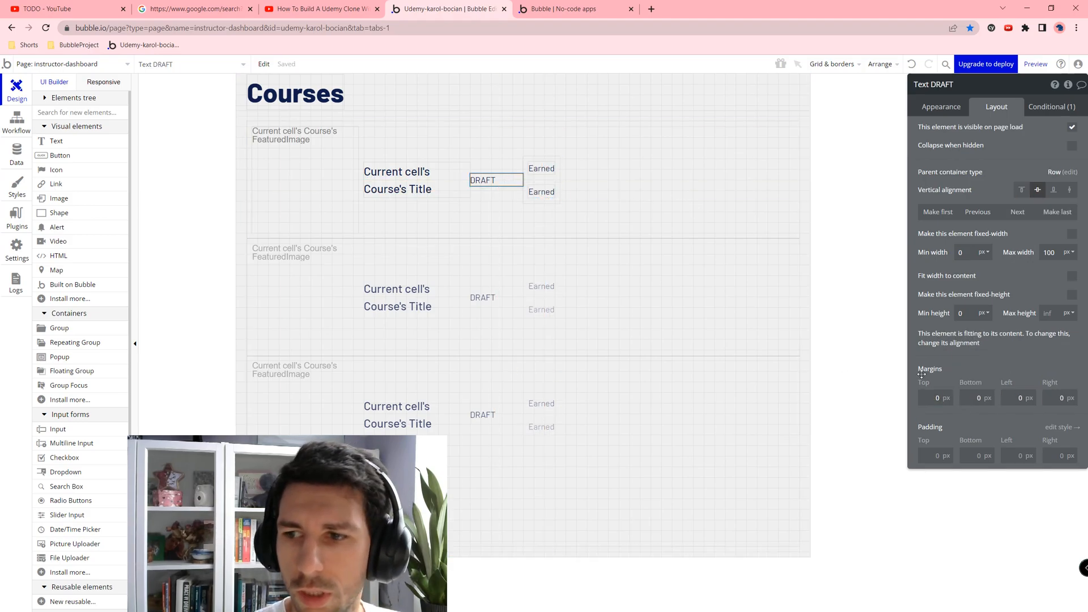
{"action": "type", "text": "0"}
{"action": "key", "text": "Tab"}
{"action": "type", "text": "10"}
{"action": "key", "text": "Tab"}
{"action": "type", "text": "10"}
{"action": "key", "text": "Tab"}
Step: Give the course title text 10 px margins on all sides
{"action": "type", "text": "10"}
{"action": "key", "text": "Tab"}
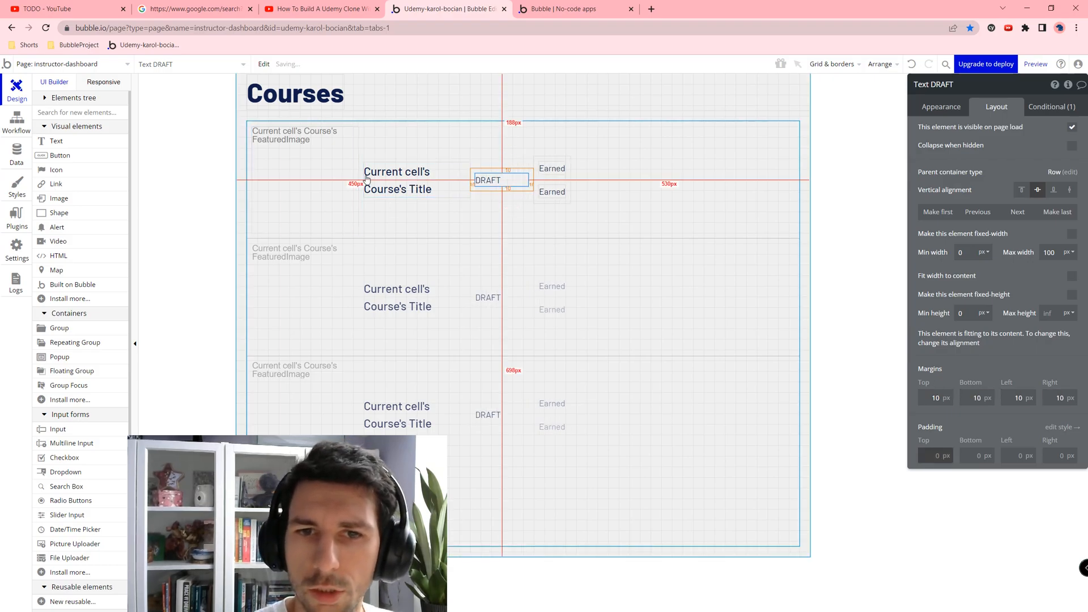
{"action": "left_click", "coordinate": [408, 180]}
{"action": "left_click", "coordinate": [940, 397]}
{"action": "type", "text": "10"}
{"action": "key", "text": "Tab"}
{"action": "type", "text": "10"}
{"action": "key", "text": "Tab"}
{"action": "type", "text": "10"}
{"action": "key", "text": "Tab"}
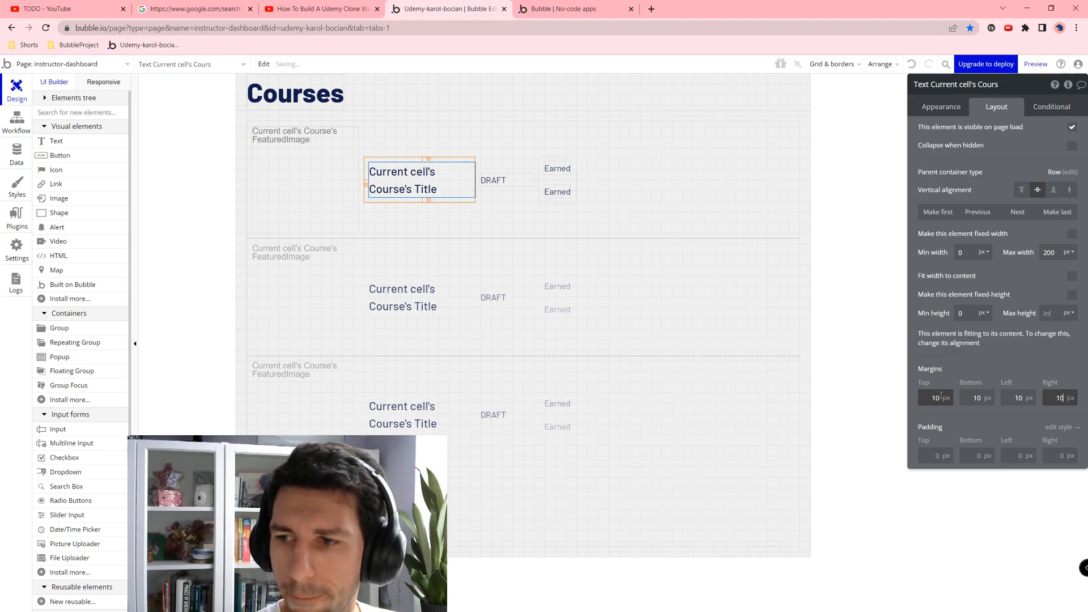
{"action": "type", "text": "10"}
{"action": "key", "text": "Tab"}
{"action": "left_click", "coordinate": [617, 158]}
Step: Replace the upper Earned text with the parent group's Course's Students:count
{"action": "left_click", "coordinate": [563, 167]}
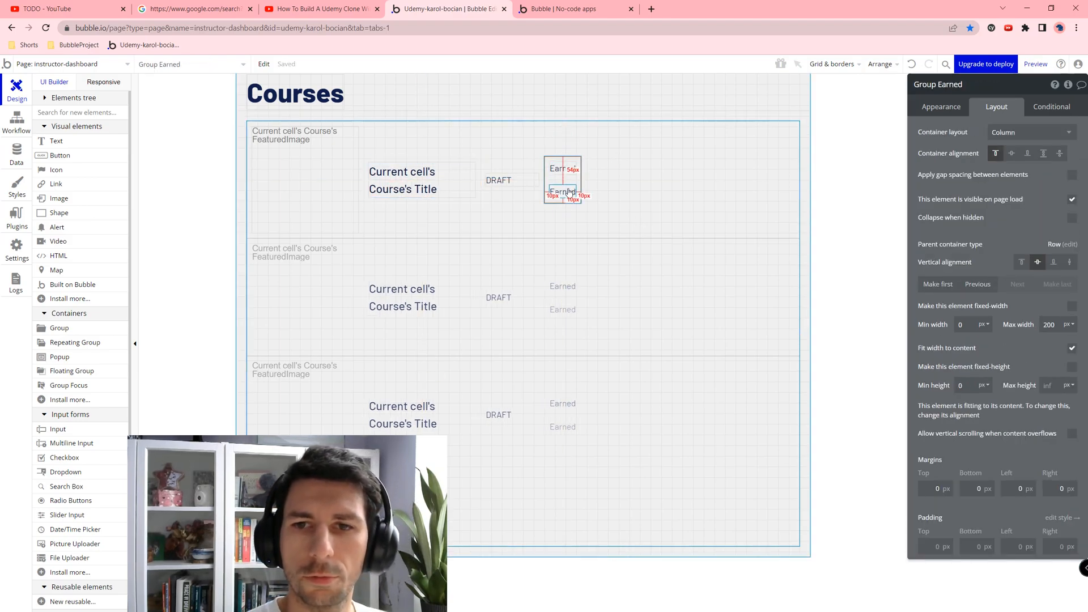
{"action": "left_click", "coordinate": [564, 168]}
{"action": "left_click", "coordinate": [564, 168]}
{"action": "left_click", "coordinate": [939, 107]}
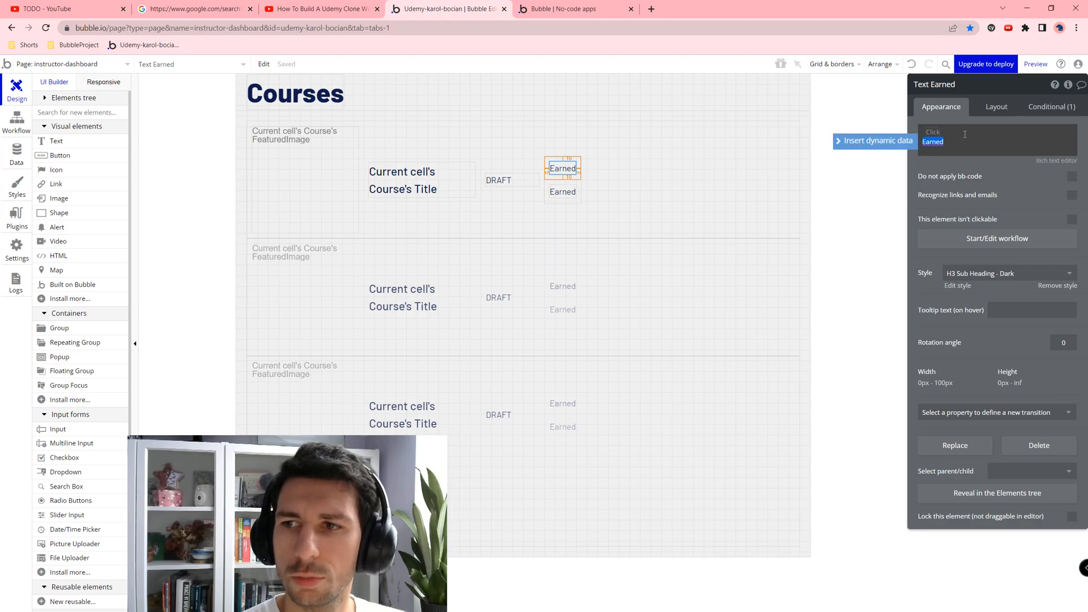
{"action": "key", "text": "ctrl+a"}
{"action": "key", "text": "BackSpace"}
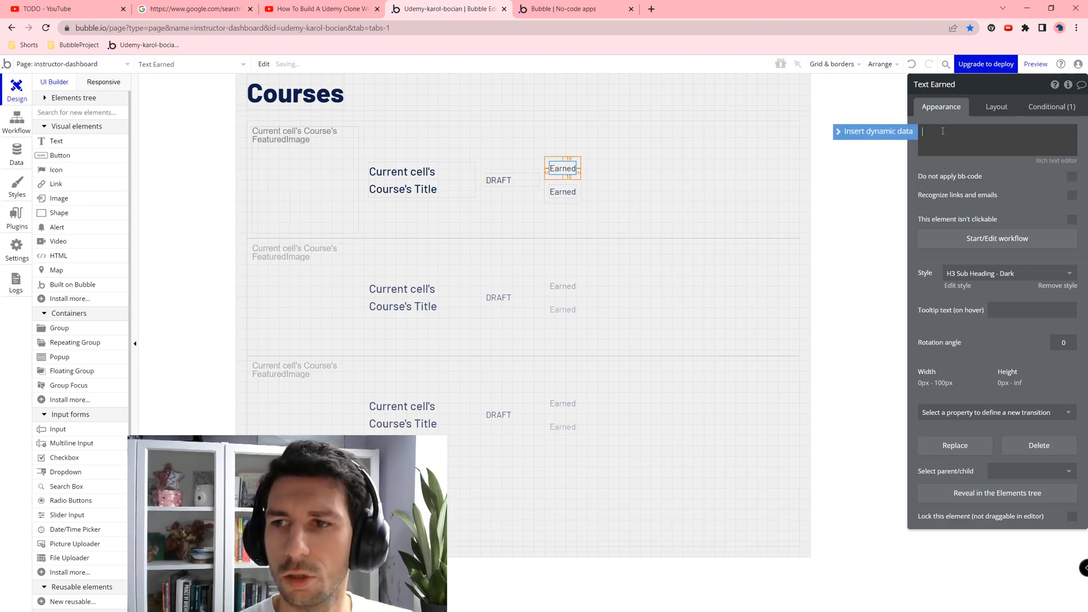
{"action": "left_click", "coordinate": [877, 133]}
{"action": "left_click", "coordinate": [967, 163]}
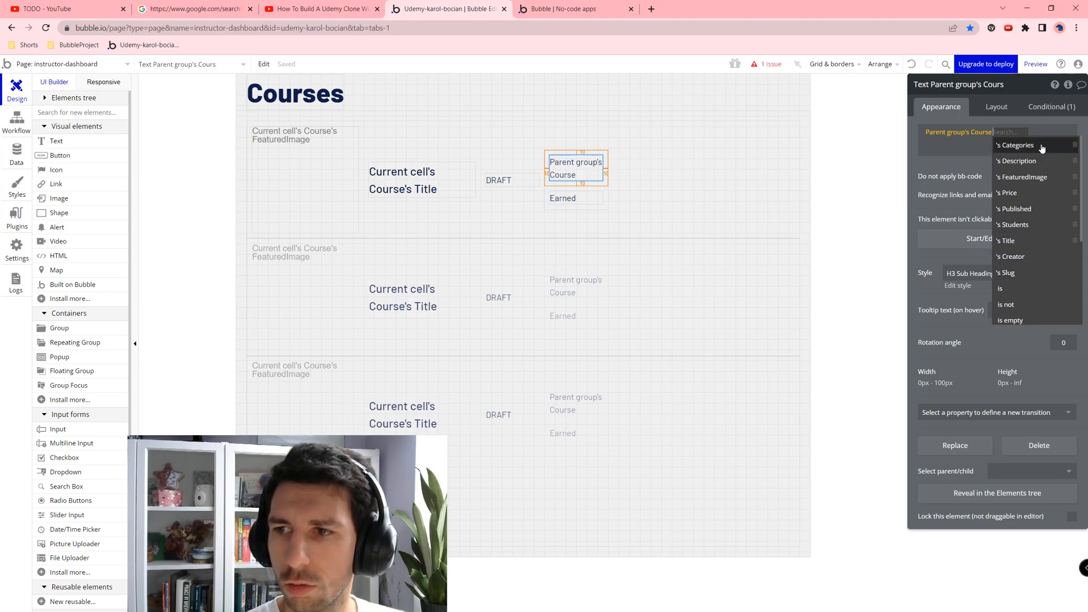
{"action": "left_click", "coordinate": [1030, 226]}
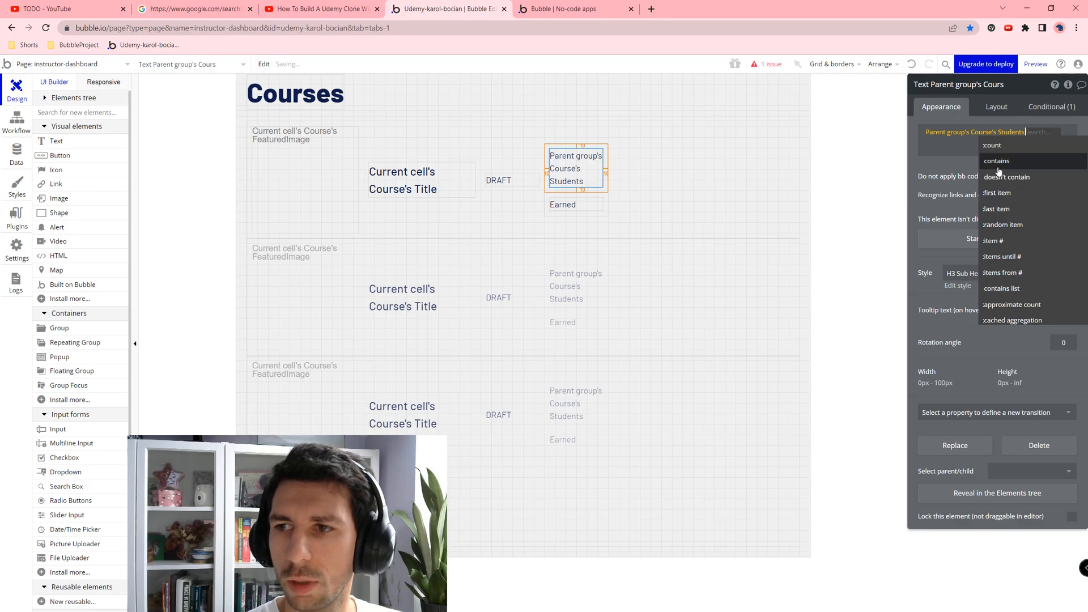
{"action": "left_click", "coordinate": [1010, 150]}
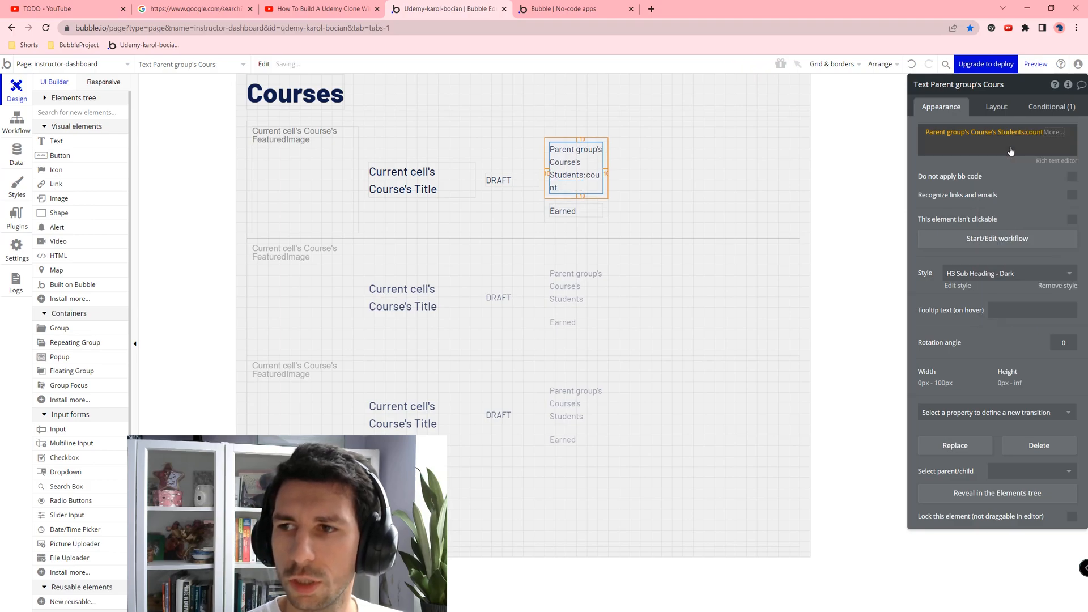
Step: Multiply the count by the course's Price and format the result as $ currency
{"action": "left_click", "coordinate": [1053, 138]}
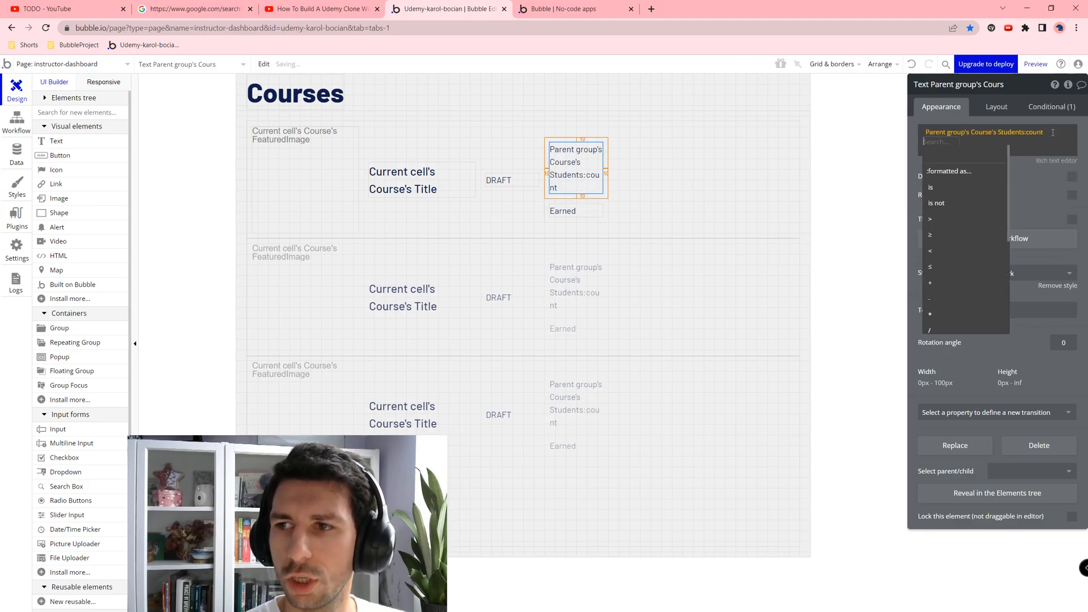
{"action": "left_click", "coordinate": [950, 315]}
{"action": "left_click", "coordinate": [992, 156]}
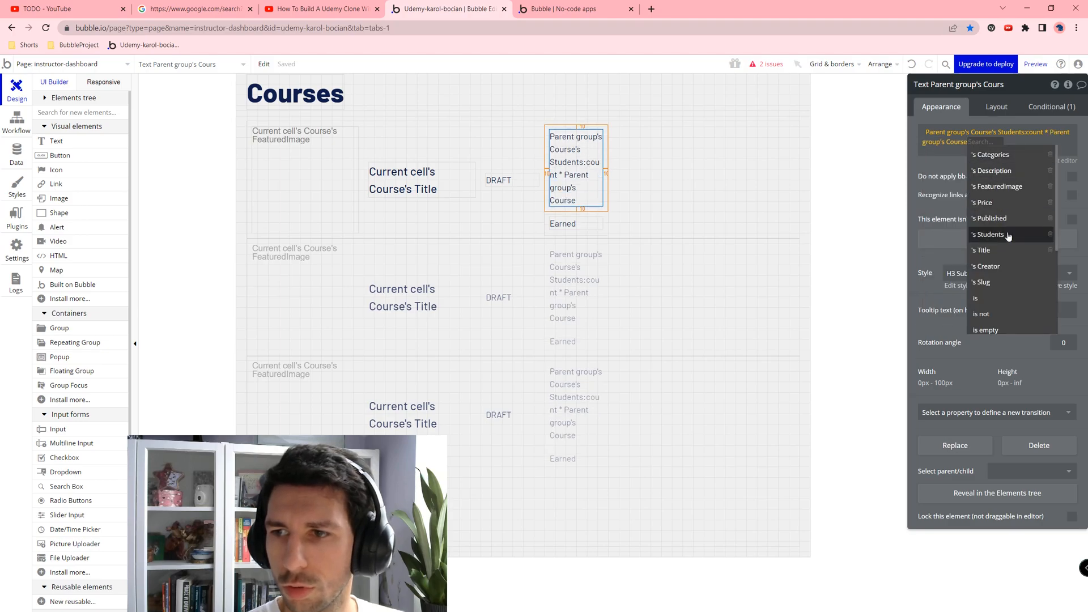
{"action": "left_click", "coordinate": [990, 203]}
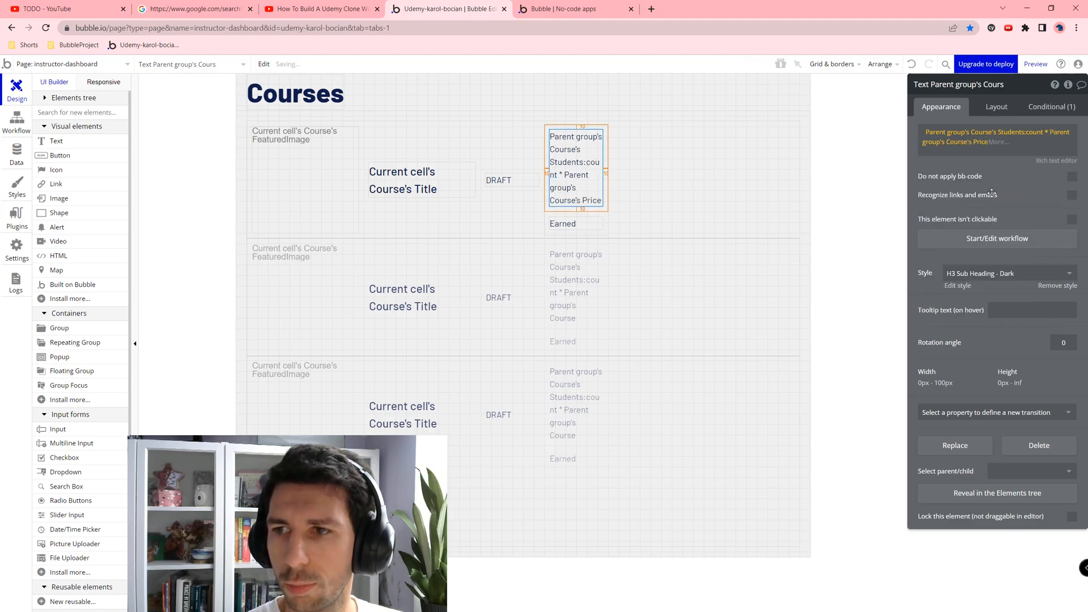
{"action": "left_click", "coordinate": [1006, 171]}
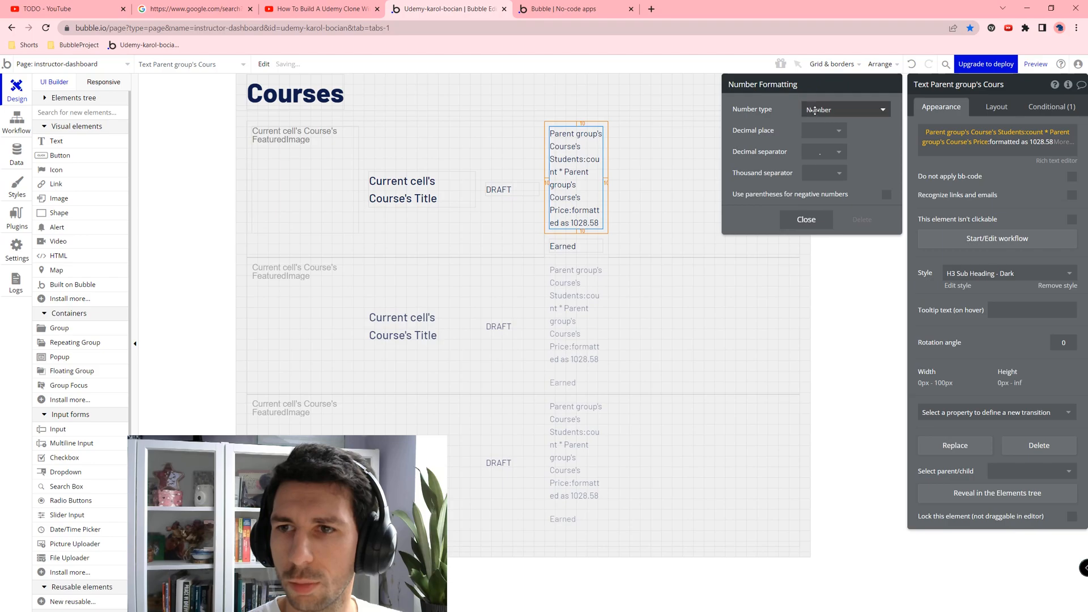
{"action": "left_click", "coordinate": [819, 142]}
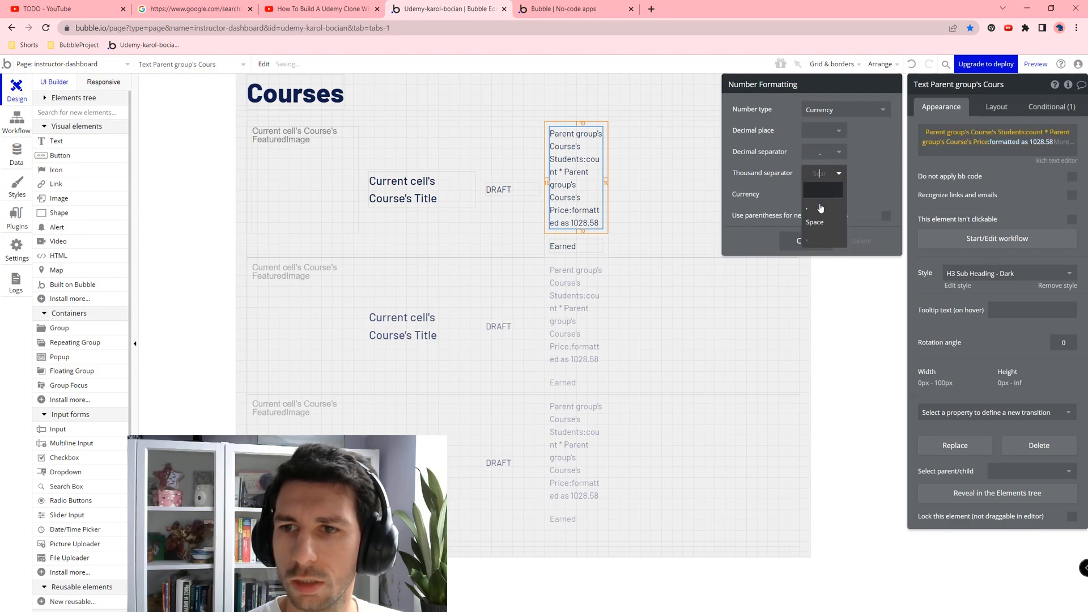
{"action": "left_click", "coordinate": [801, 199]}
{"action": "left_click", "coordinate": [816, 211]}
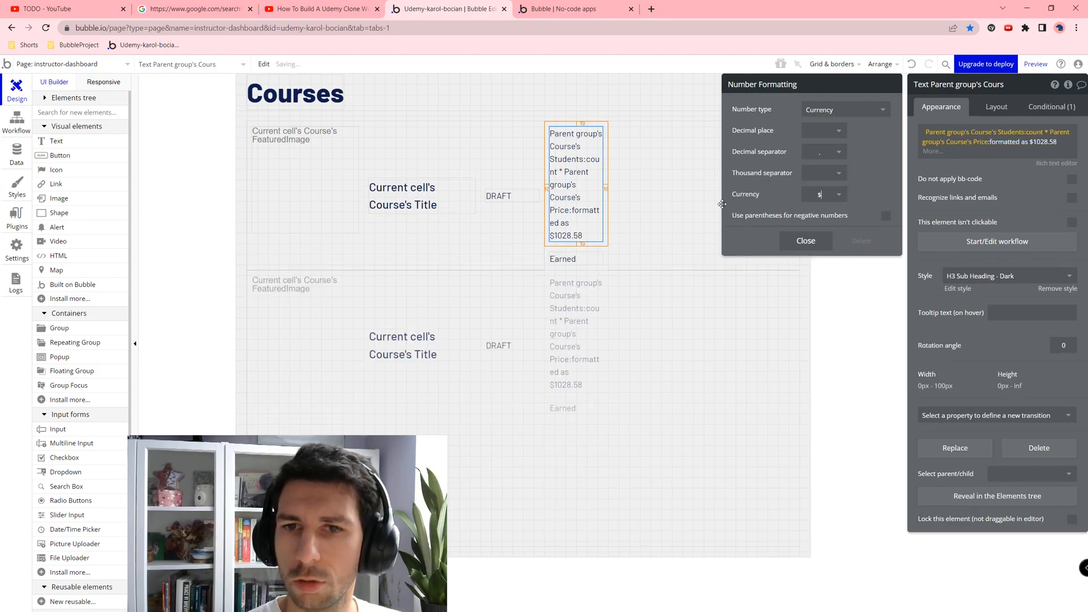
{"action": "left_click", "coordinate": [614, 206]}
{"action": "left_click", "coordinate": [585, 258]}
{"action": "left_click", "coordinate": [605, 245]}
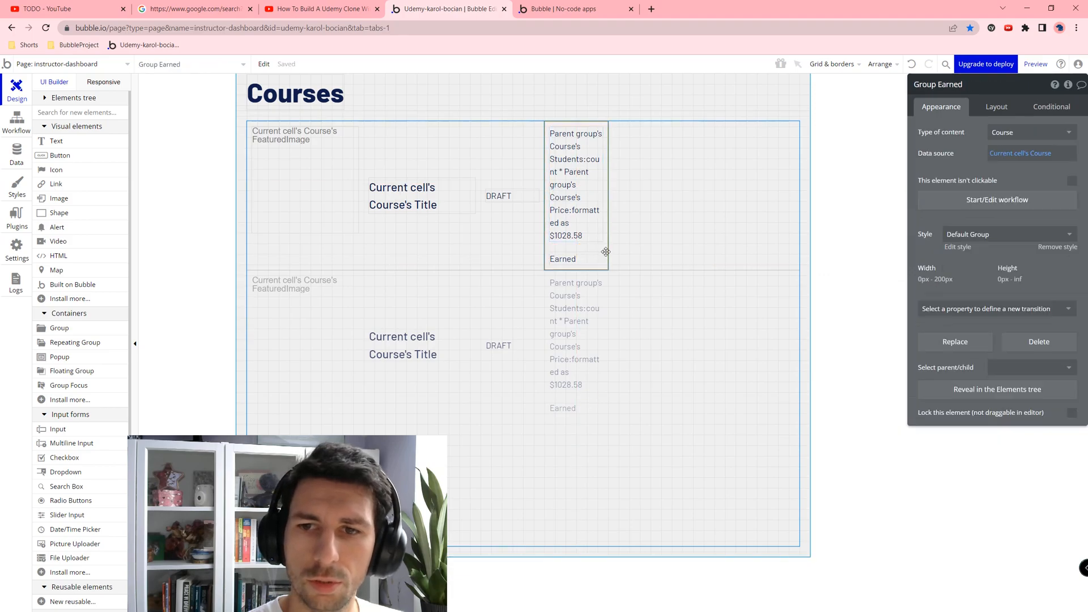
Step: Paste a copy of the earnings group, label it Enrolled, and show only the student count
{"action": "key", "text": "ctrl+v"}
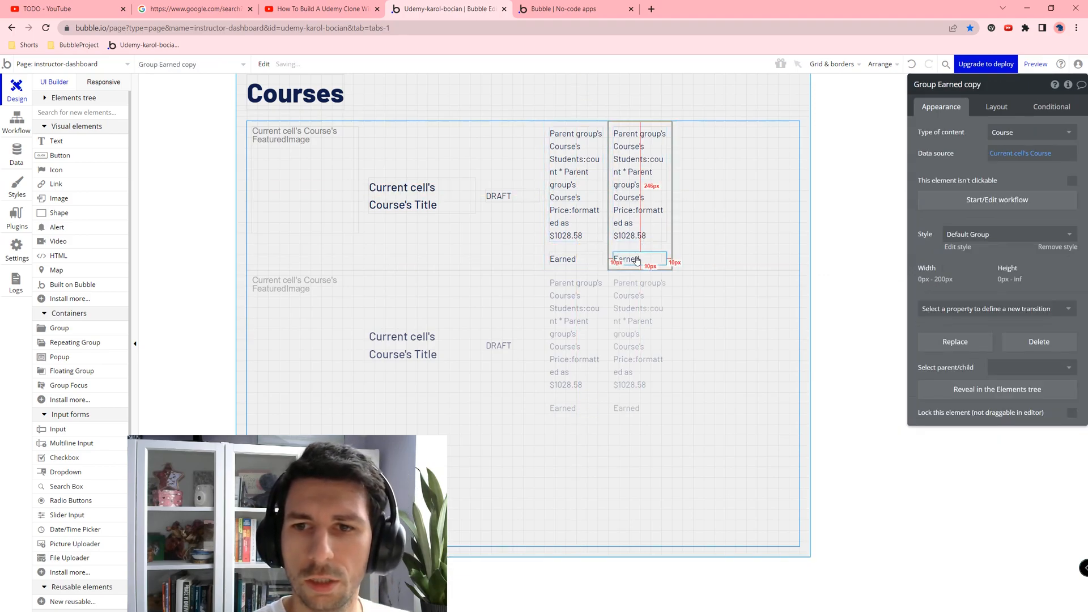
{"action": "left_click", "coordinate": [640, 258]}
{"action": "triple_click", "coordinate": [983, 133]}
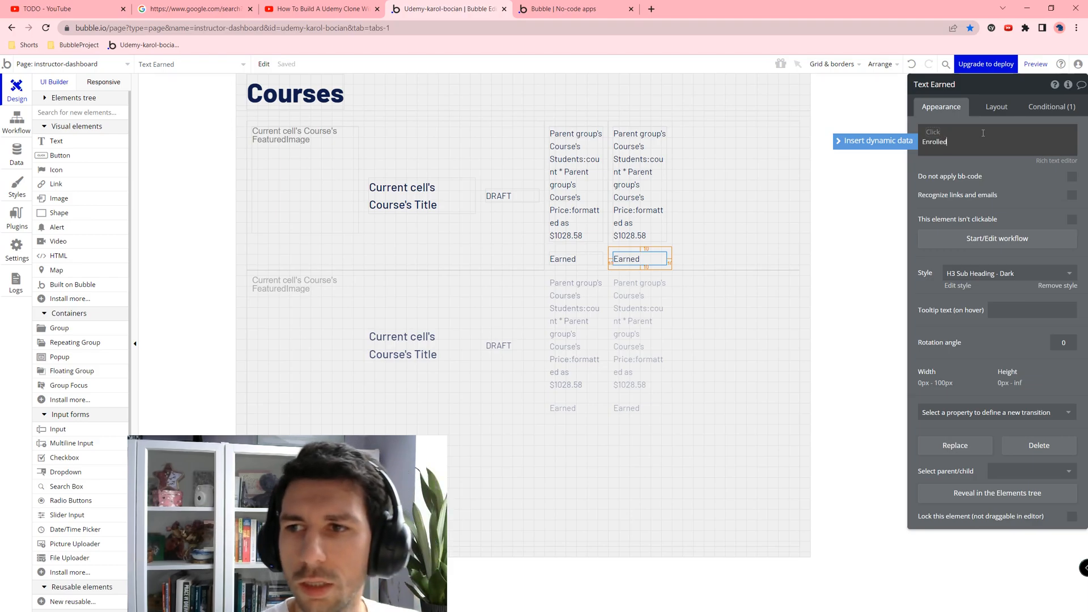
{"action": "left_click", "coordinate": [635, 170]}
{"action": "left_click", "coordinate": [1032, 147]}
{"action": "left_click", "coordinate": [974, 143]}
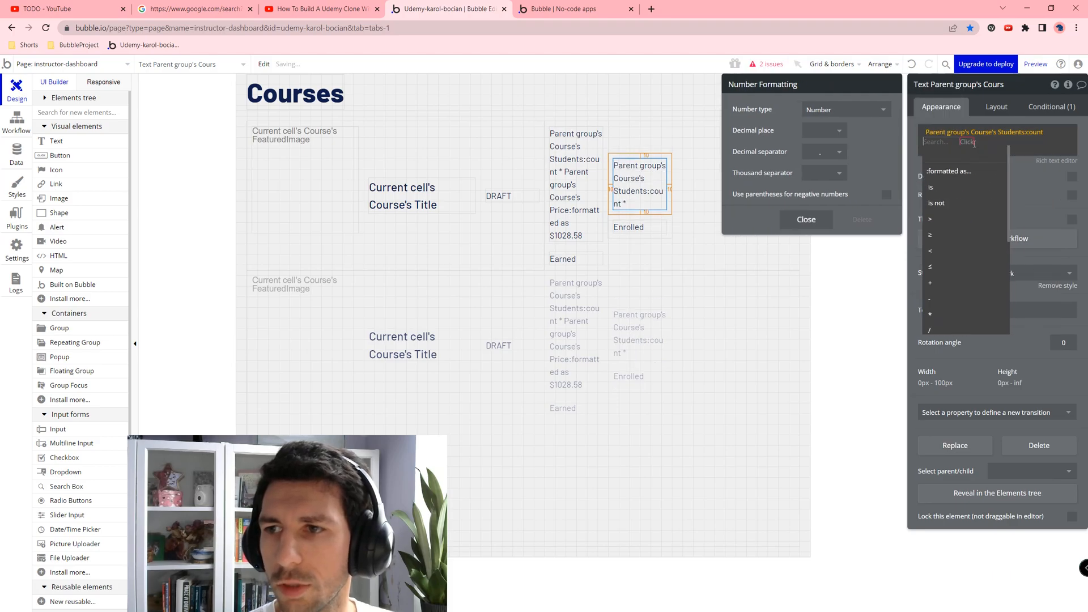
{"action": "key", "text": "BackSpace"}
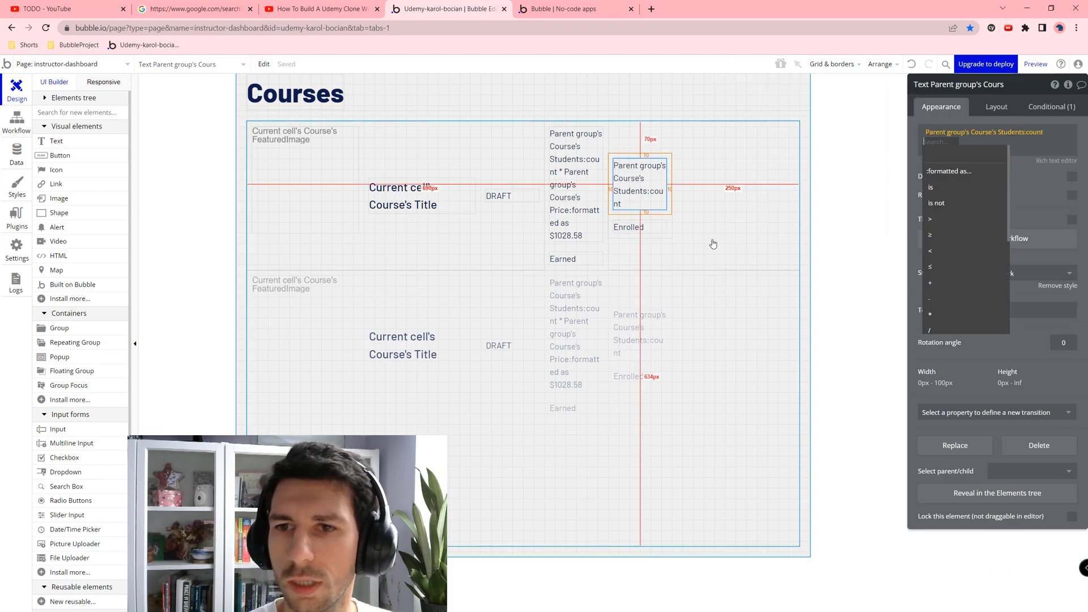
{"action": "left_click", "coordinate": [736, 271]}
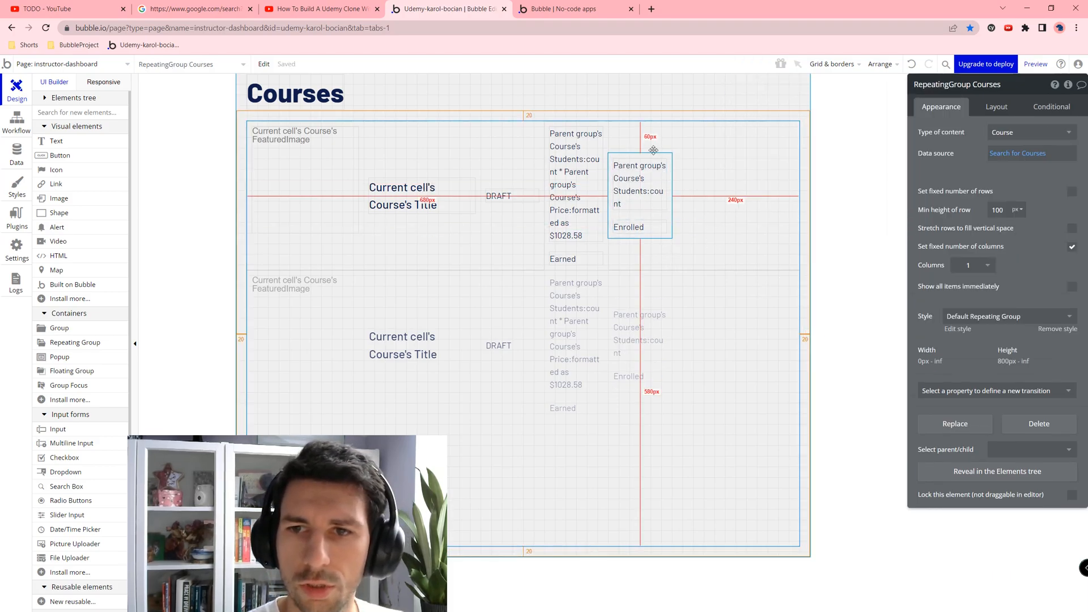
Step: Paste another copy of the Enrolled group beside it and clear its label text
{"action": "left_click", "coordinate": [623, 237]}
{"action": "left_click", "coordinate": [622, 242]}
{"action": "left_click", "coordinate": [618, 233]}
{"action": "key", "text": "ctrl+v"}
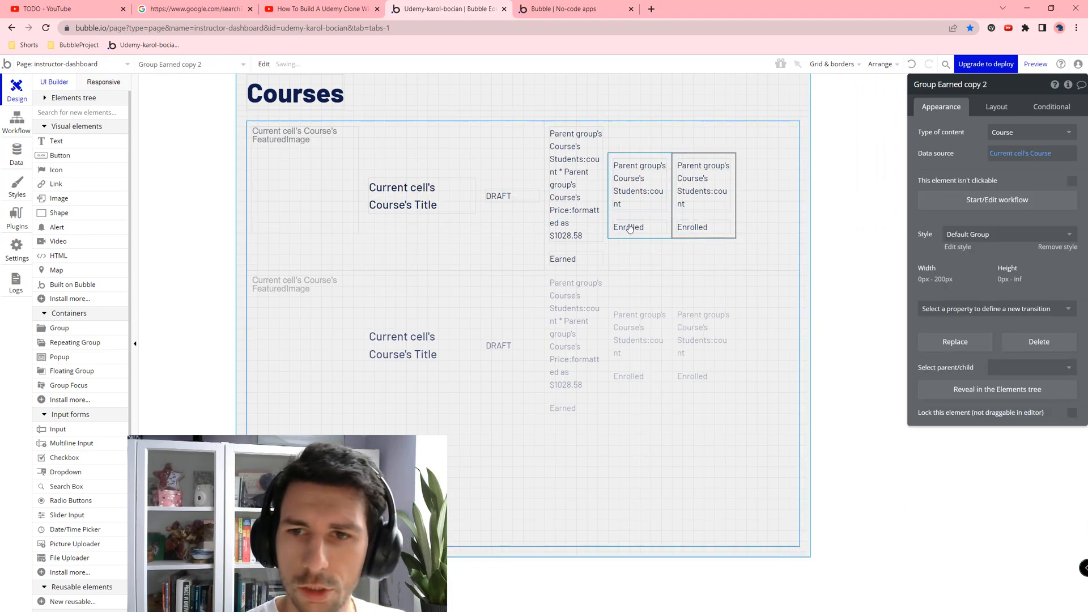
{"action": "left_click", "coordinate": [685, 220]}
{"action": "triple_click", "coordinate": [1001, 144]}
{"action": "key", "text": "BackSpace"}
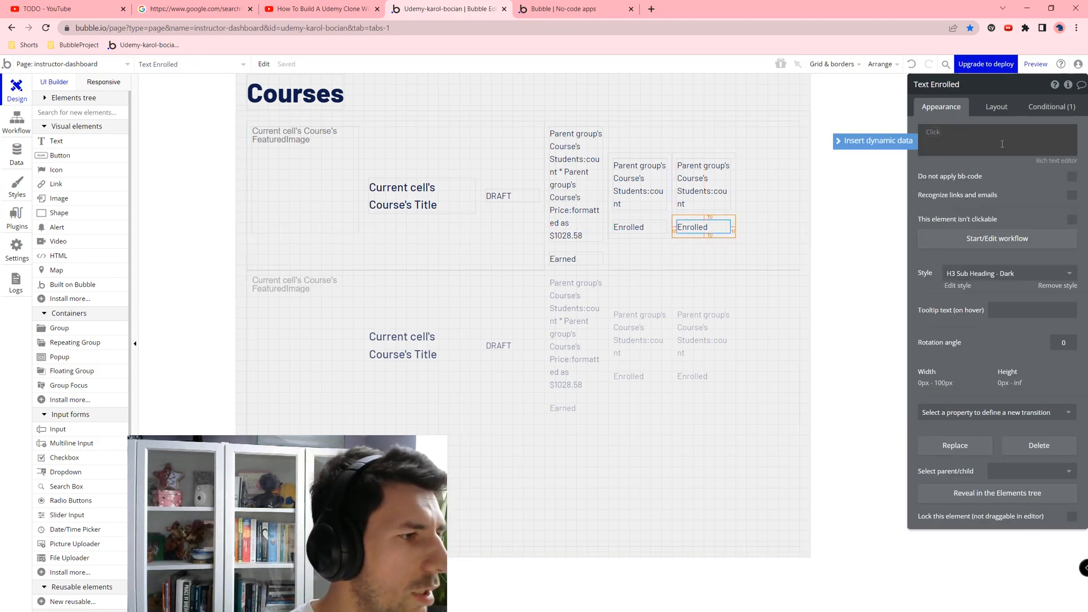
Step: Relabel the copied column 'Course rating' and replace its student count value with a database search
{"action": "type", "text": "course rating"}
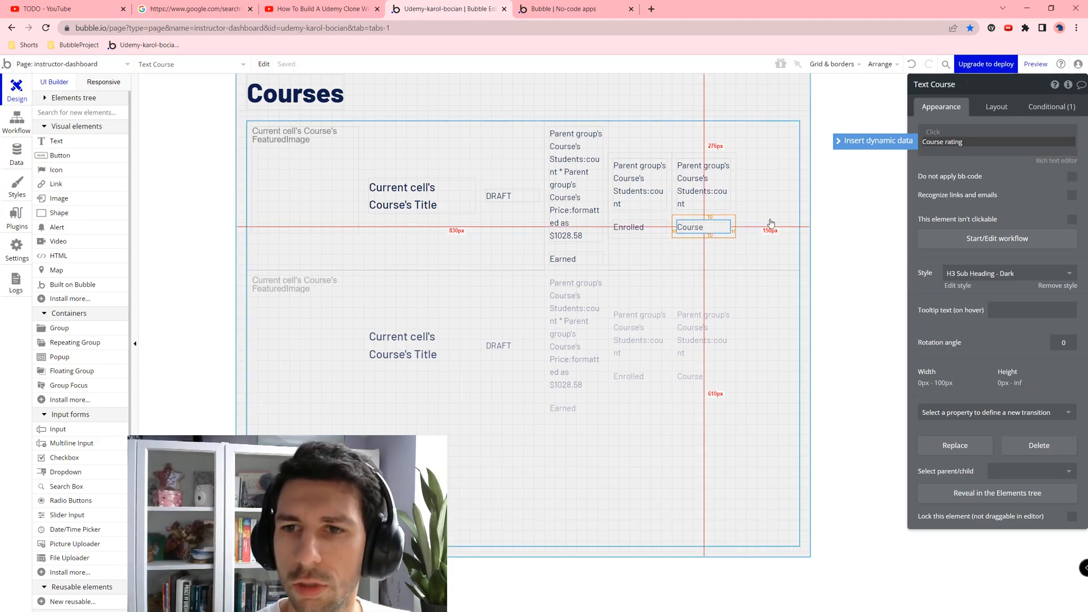
{"action": "left_click", "coordinate": [702, 187]}
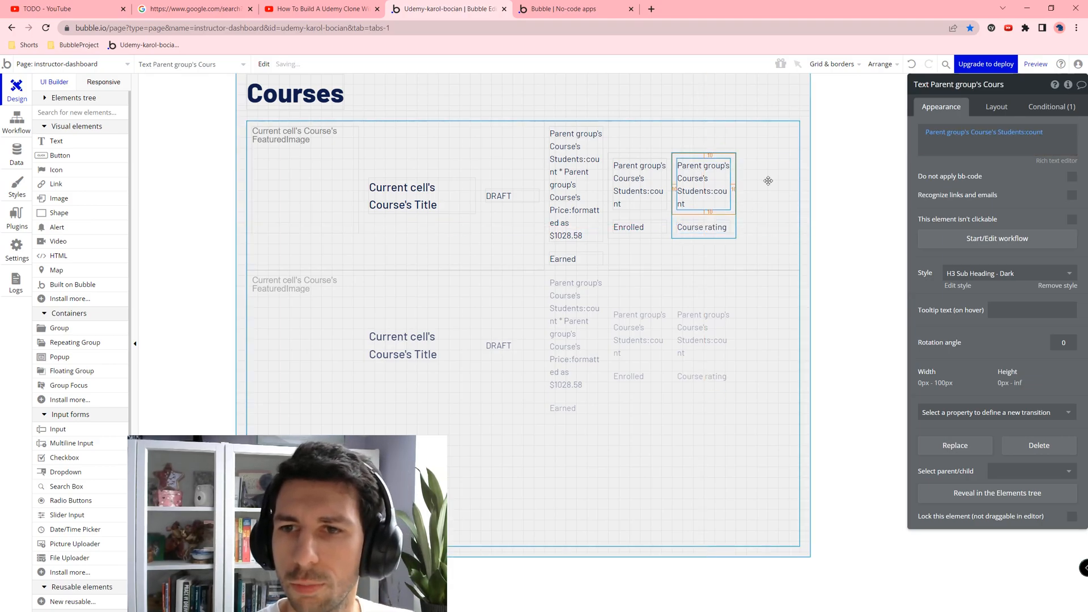
{"action": "left_click", "coordinate": [949, 142]}
{"action": "key", "text": "BackSpace"}
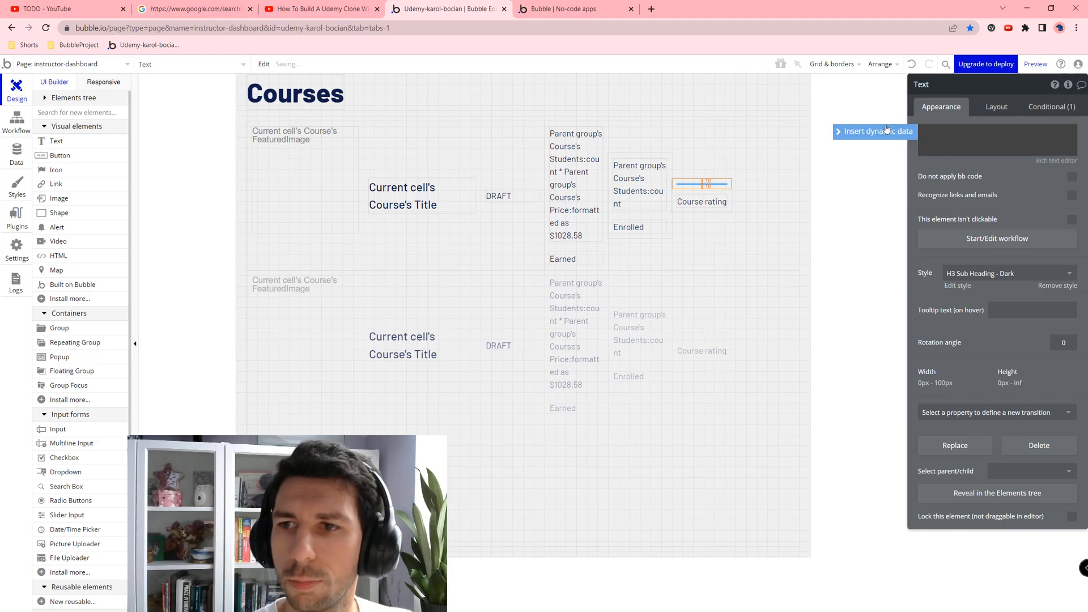
{"action": "left_click", "coordinate": [923, 135]}
{"action": "left_click", "coordinate": [906, 132]}
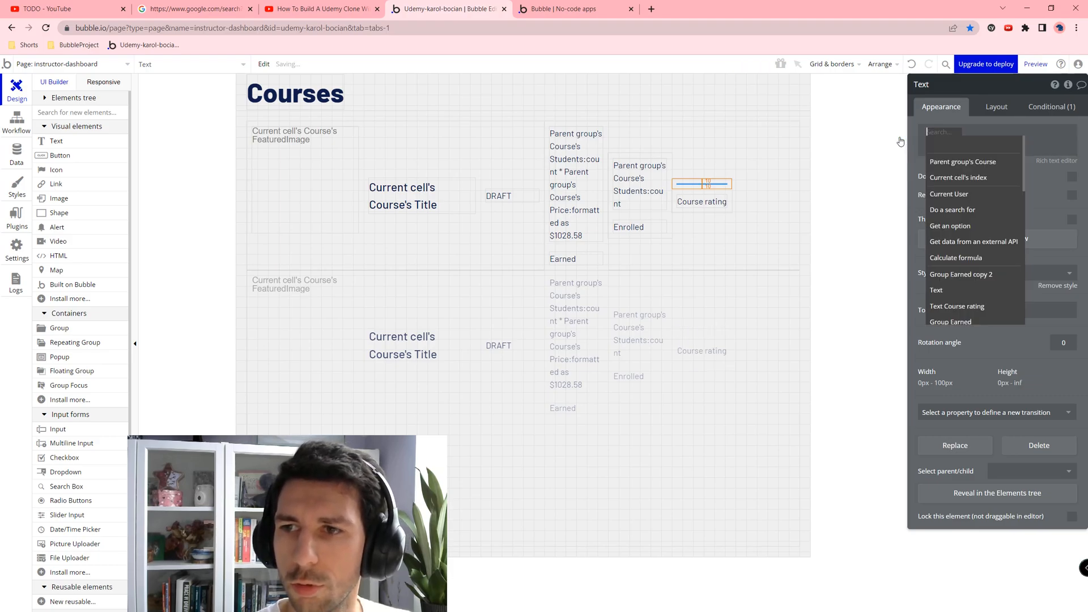
{"action": "left_click", "coordinate": [954, 210]}
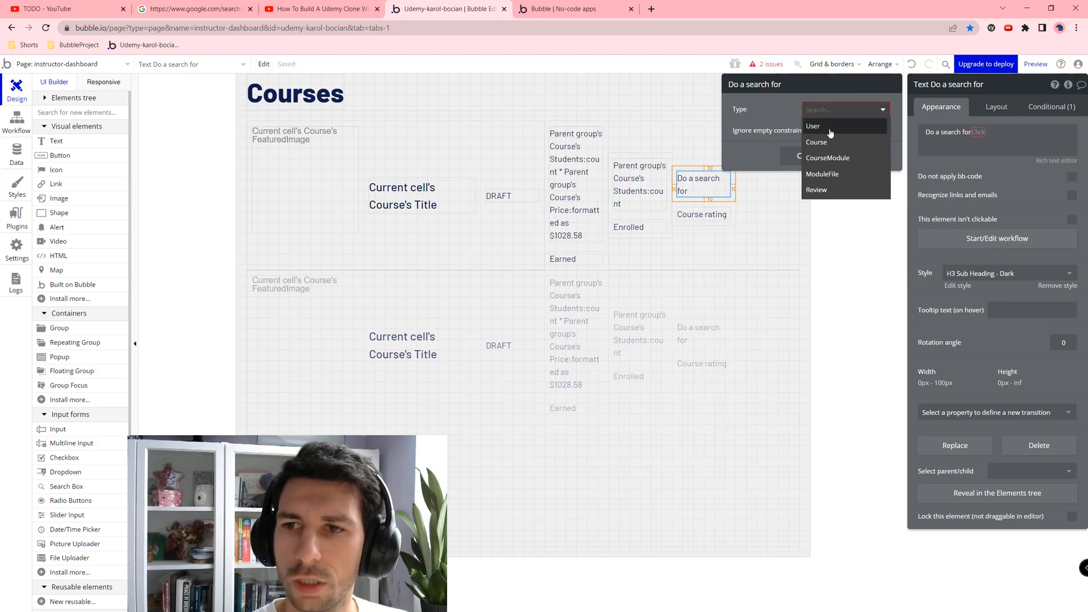
Step: Make the search find Reviews whose OgCourse equals the parent group's Course
{"action": "left_click", "coordinate": [832, 189]}
{"action": "left_click", "coordinate": [793, 138]}
{"action": "left_click", "coordinate": [736, 136]}
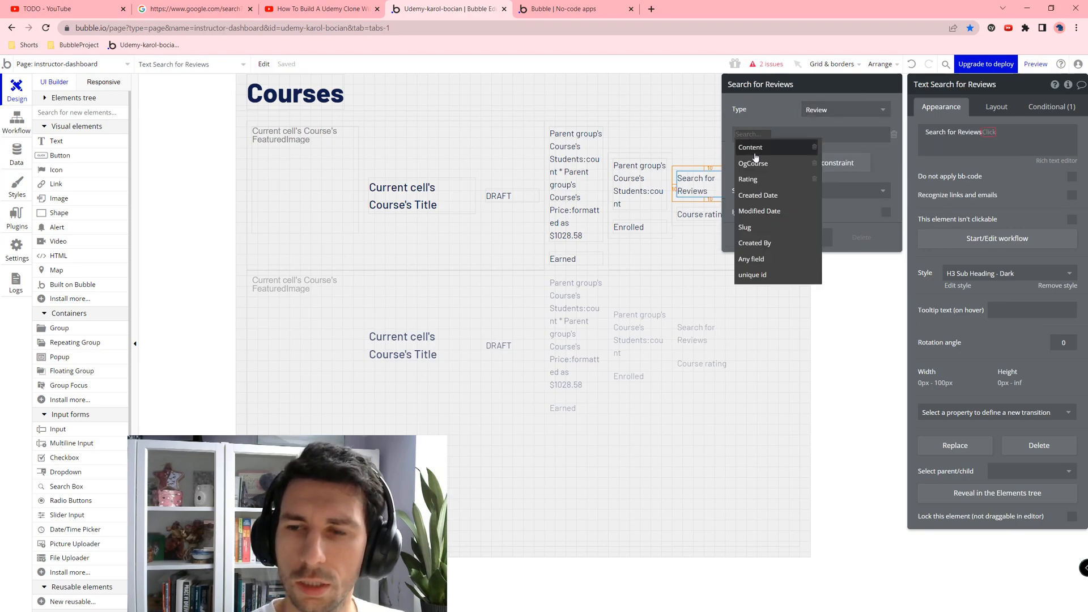
{"action": "left_click", "coordinate": [757, 159]}
{"action": "left_click", "coordinate": [773, 135]}
{"action": "left_click", "coordinate": [790, 152]}
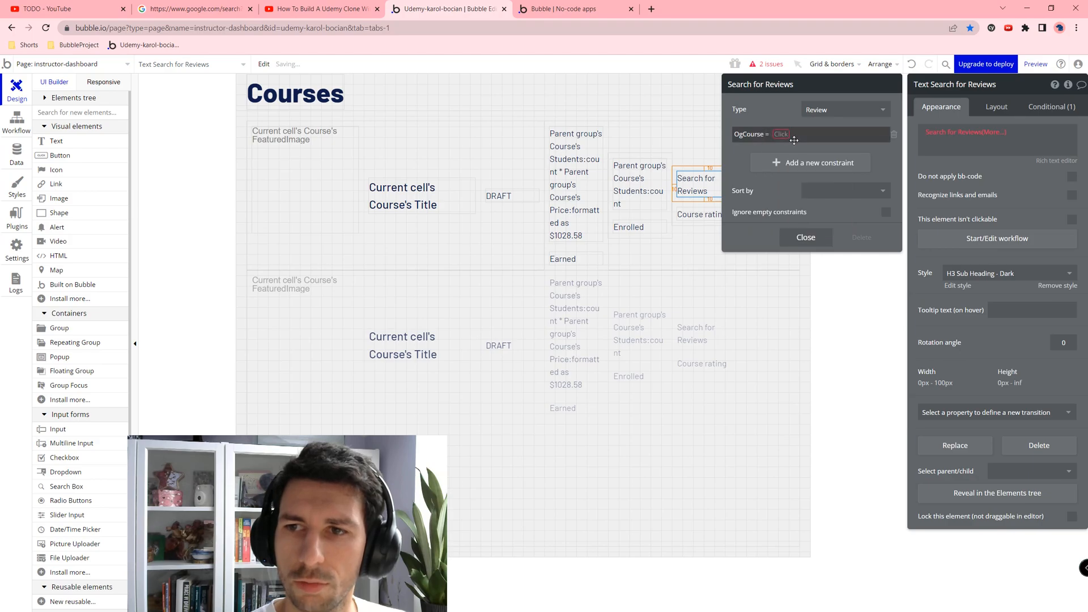
{"action": "left_click", "coordinate": [792, 136]}
{"action": "left_click", "coordinate": [786, 149]}
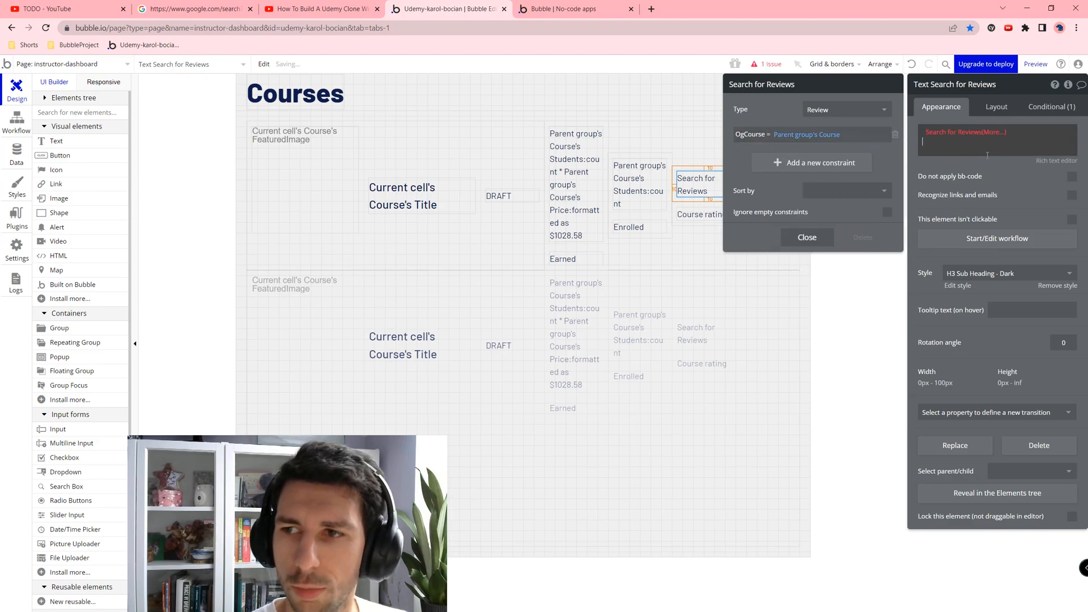
{"action": "left_click", "coordinate": [989, 132]}
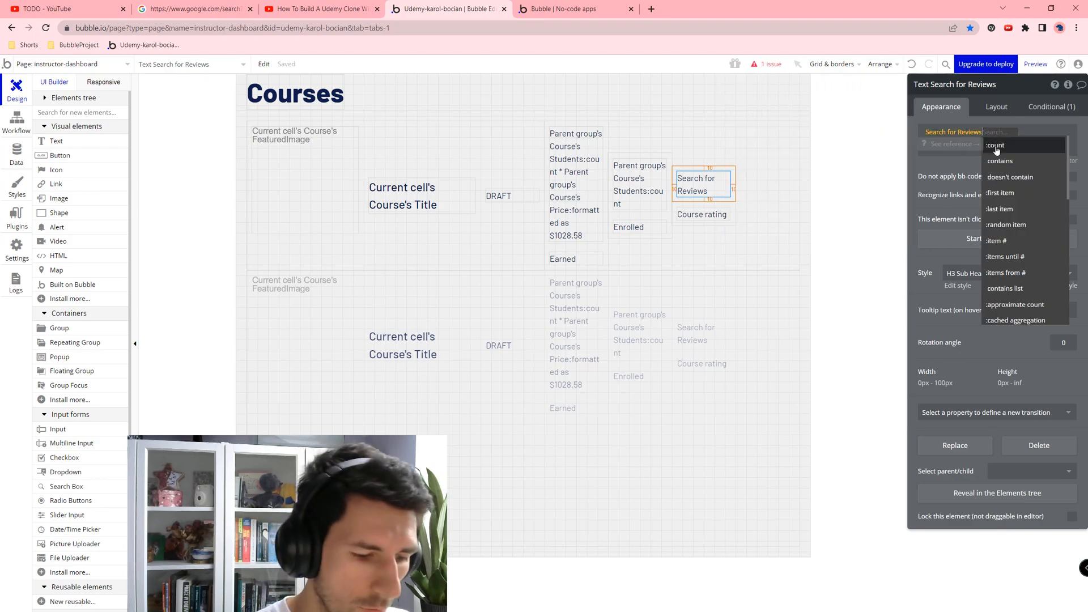
Step: Average each review's Rating and format the result with 2 decimal places
{"action": "type", "text": "ra"}
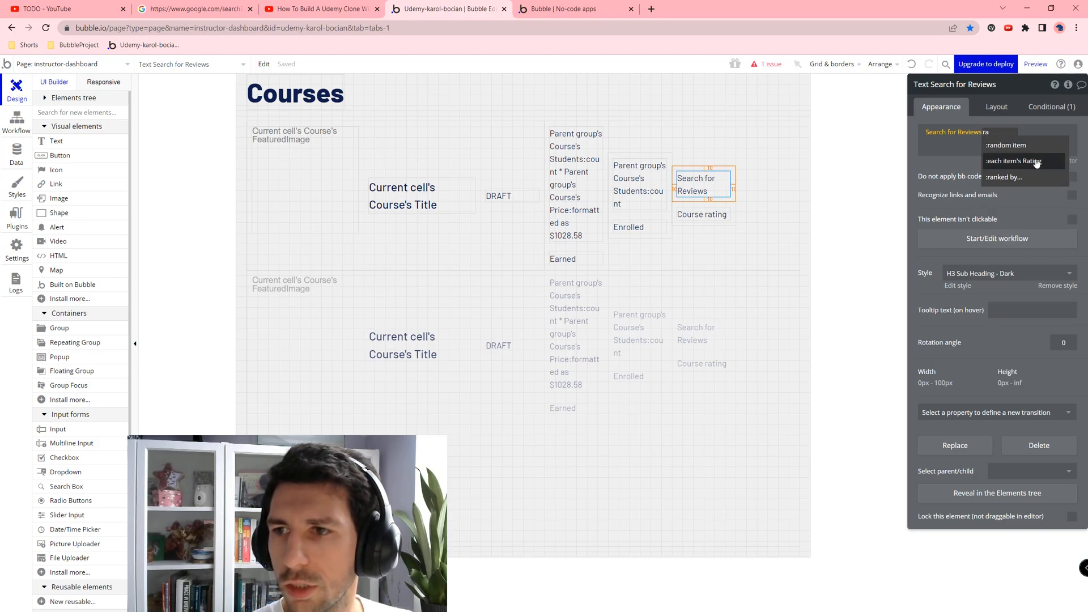
{"action": "left_click", "coordinate": [1040, 162]}
{"action": "type", "text": "ach"}
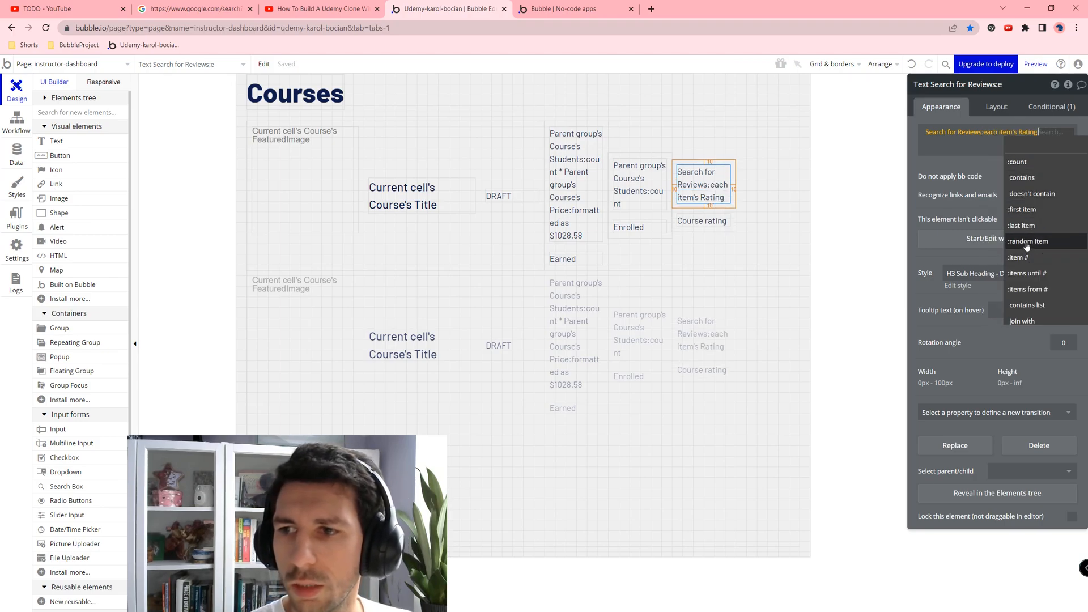
{"action": "type", "text": "ve"}
{"action": "left_click", "coordinate": [1033, 165]}
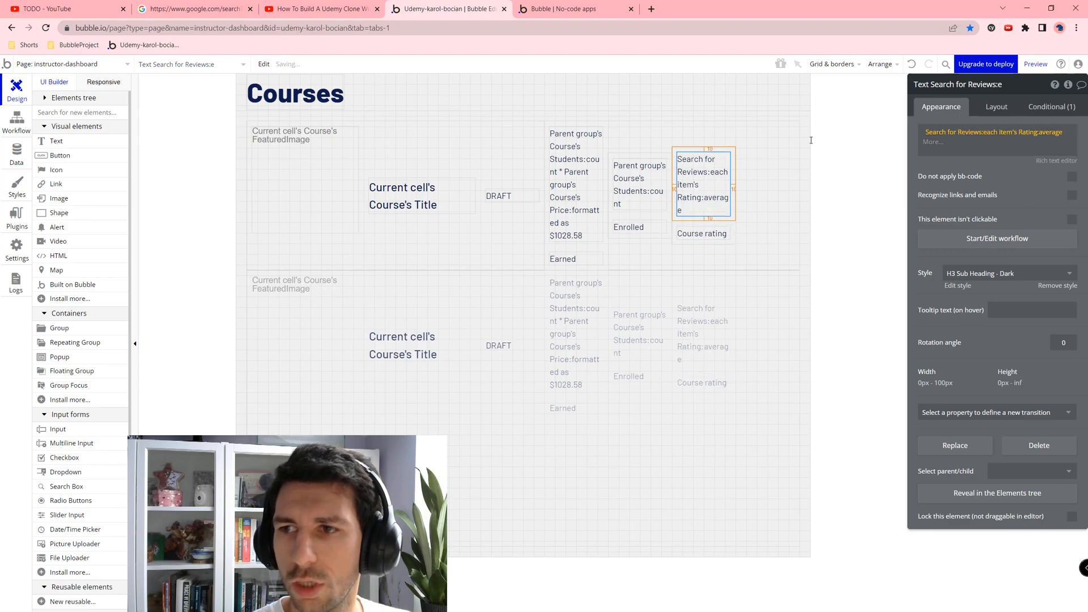
{"action": "left_click", "coordinate": [932, 142]}
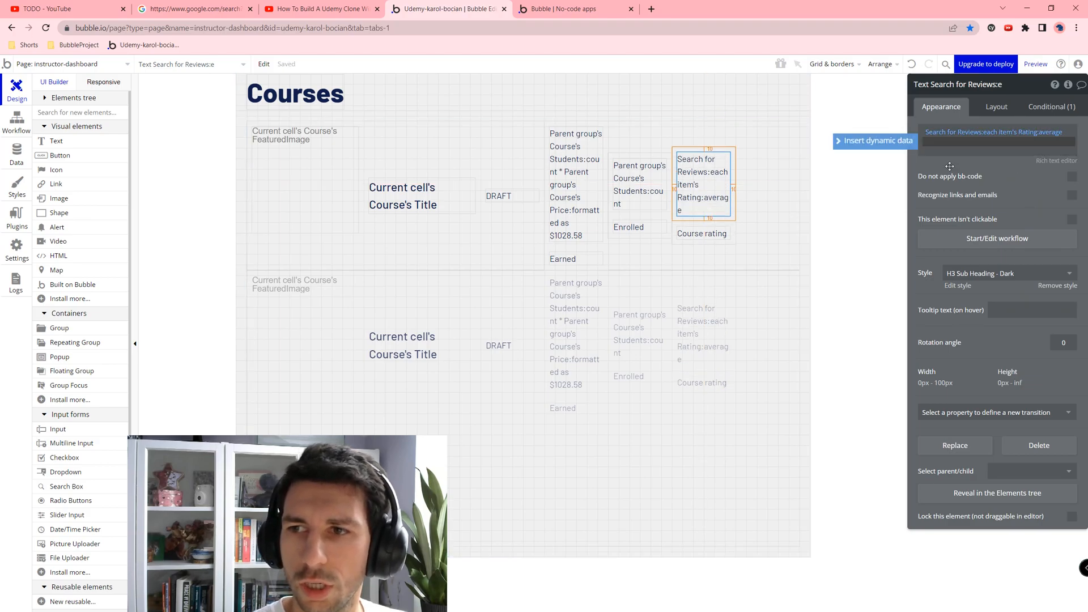
{"action": "left_click", "coordinate": [1045, 133]}
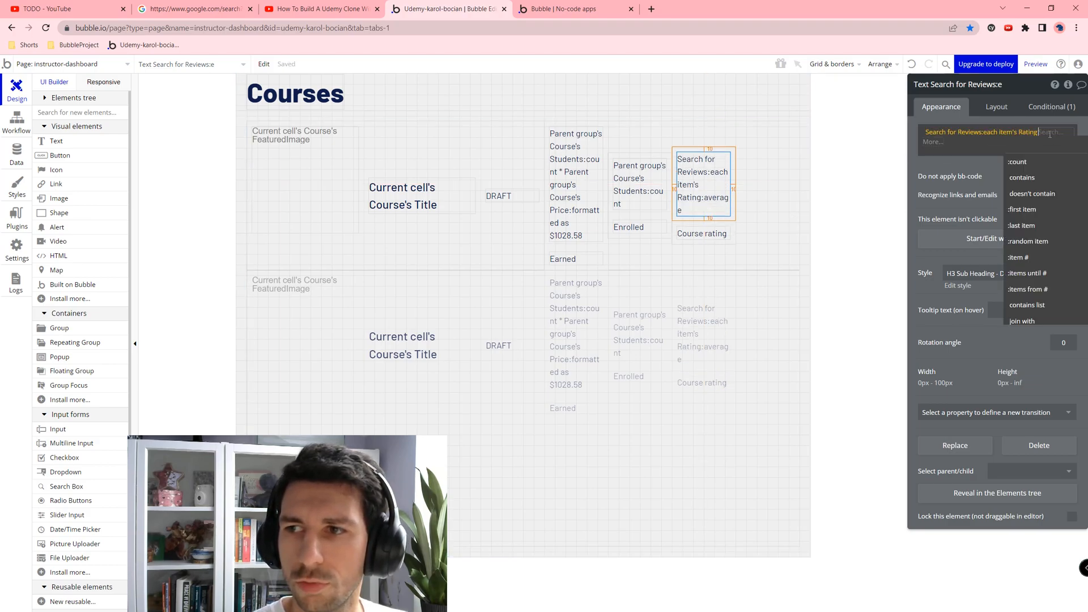
{"action": "left_click", "coordinate": [1035, 162]}
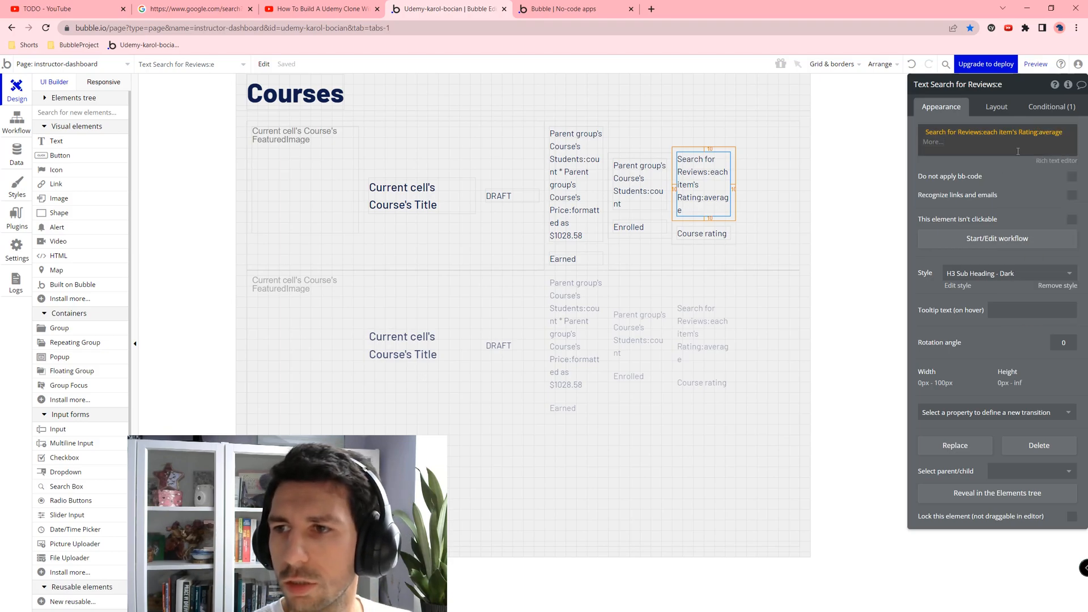
{"action": "left_click", "coordinate": [929, 142]}
{"action": "left_click", "coordinate": [941, 172]}
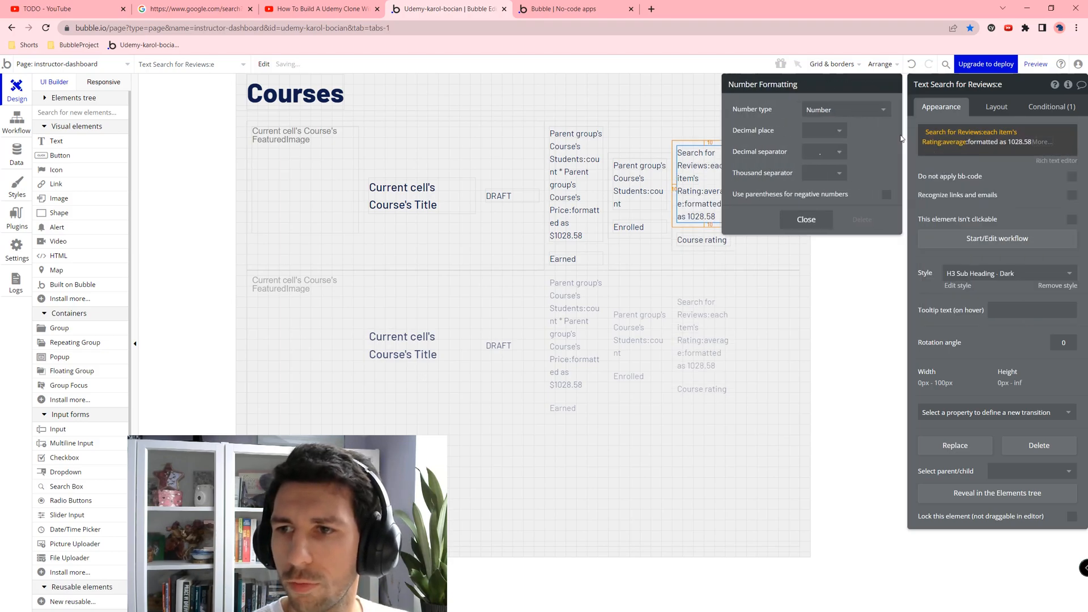
{"action": "left_click", "coordinate": [822, 131]}
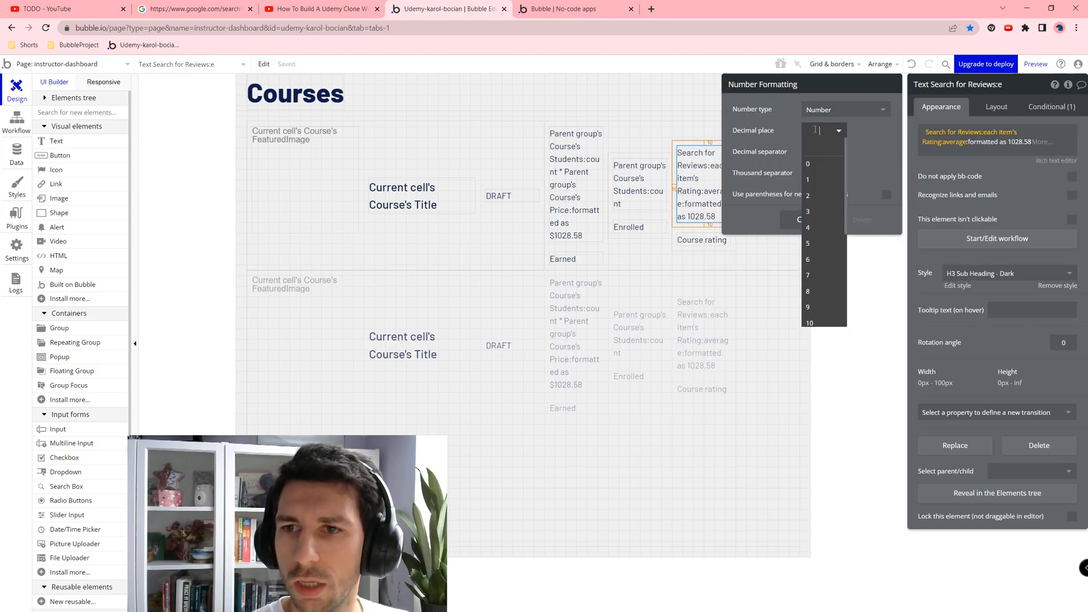
{"action": "left_click", "coordinate": [820, 196]}
{"action": "left_click", "coordinate": [818, 231]}
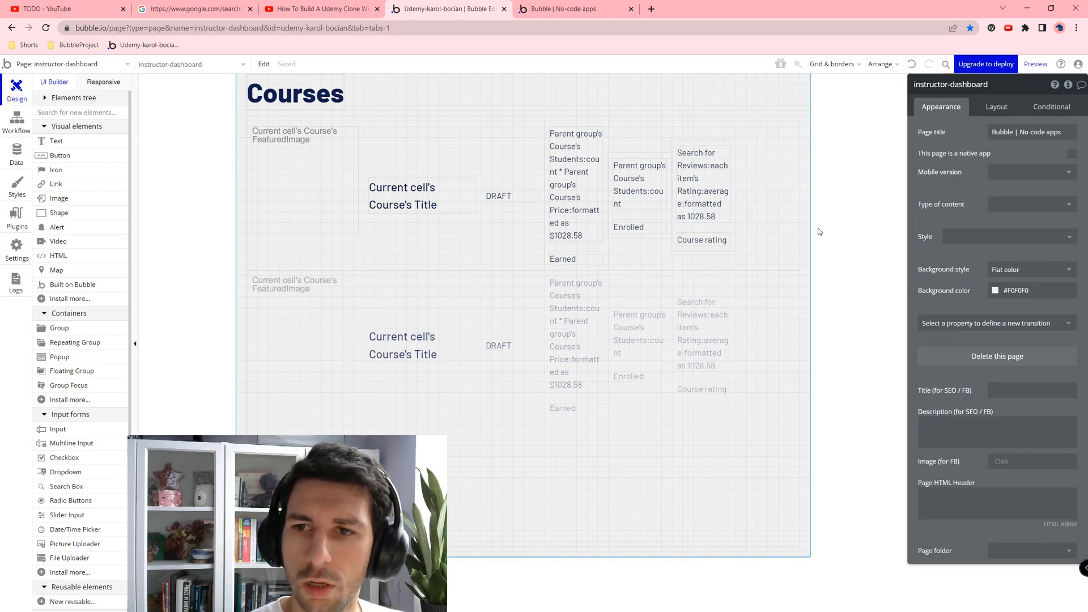
Step: Clear the course title's max width and set the course list rows to space-around alignment
{"action": "left_click", "coordinate": [745, 179]}
{"action": "left_click", "coordinate": [420, 195]}
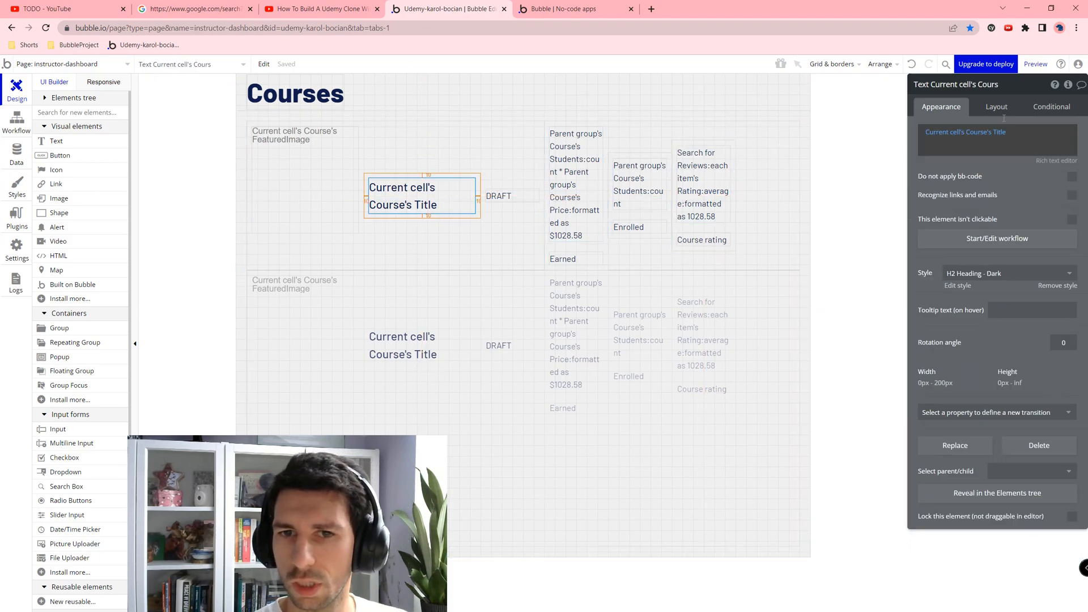
{"action": "left_click", "coordinate": [997, 108]}
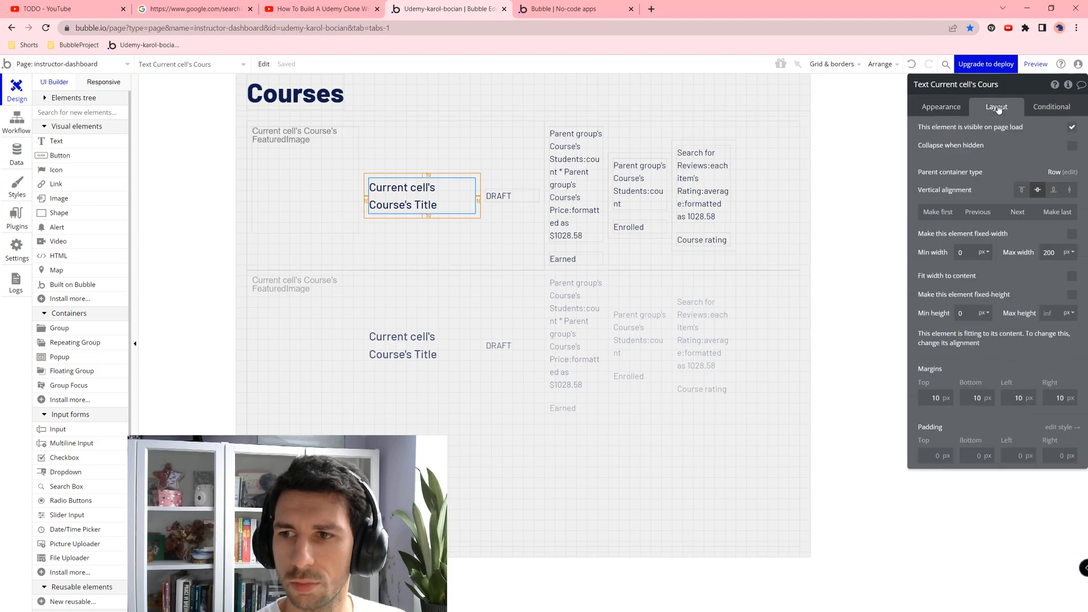
{"action": "double_click", "coordinate": [1056, 252]}
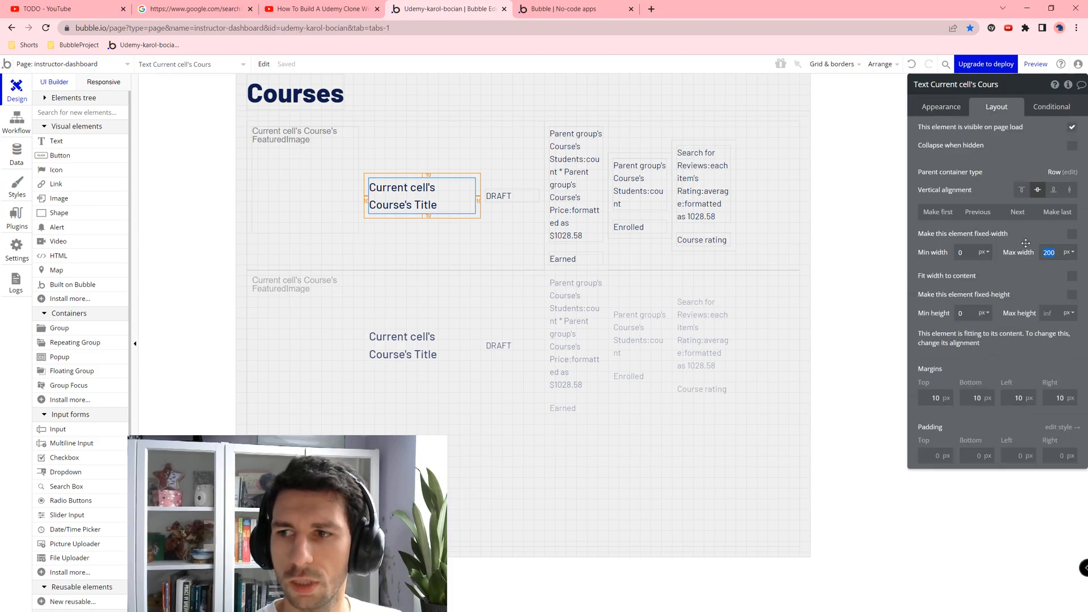
{"action": "key", "text": "Tab"}
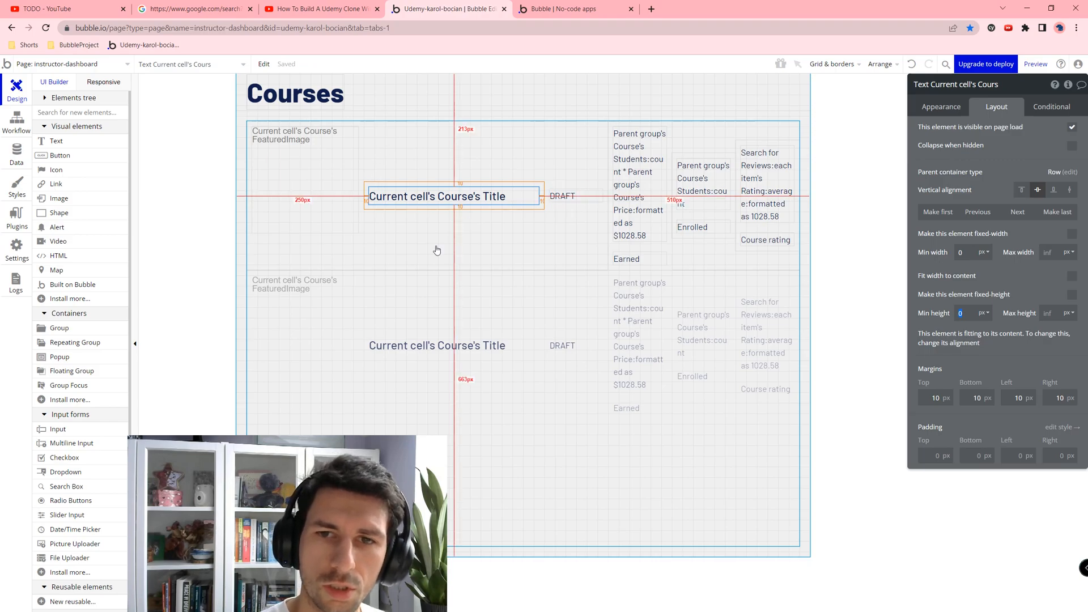
{"action": "left_click", "coordinate": [521, 237]}
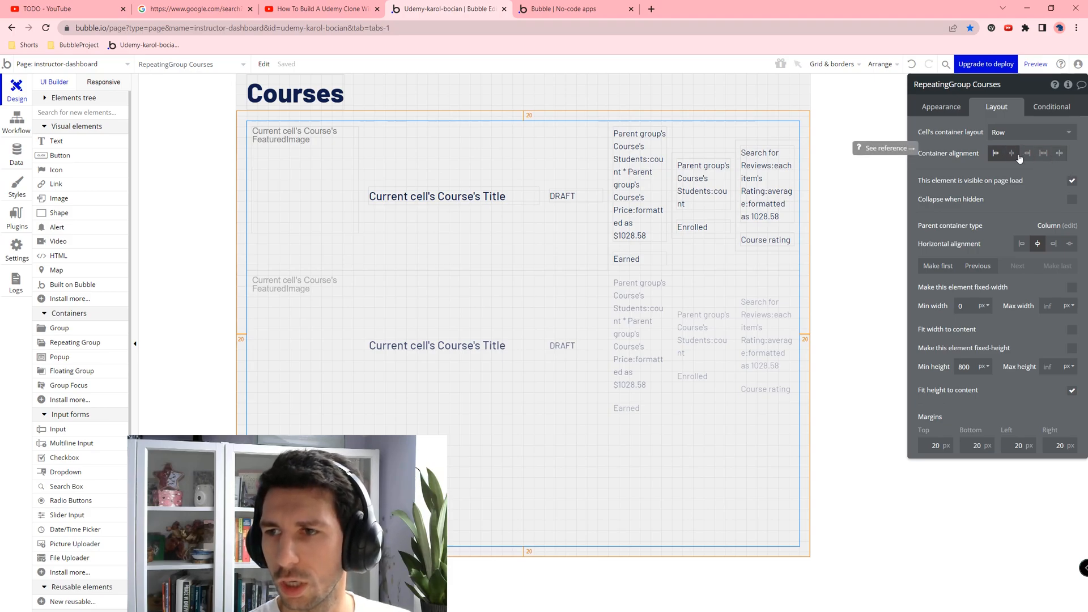
{"action": "left_click", "coordinate": [1058, 154]}
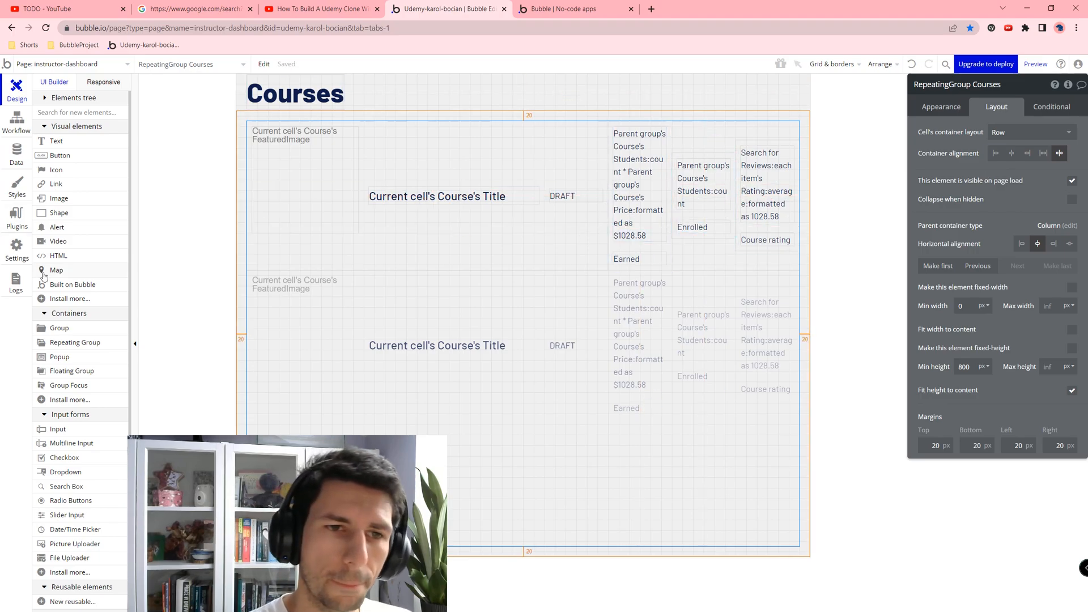
Step: Rename the course featured image element to CoursePhoto
{"action": "left_click", "coordinate": [266, 189]}
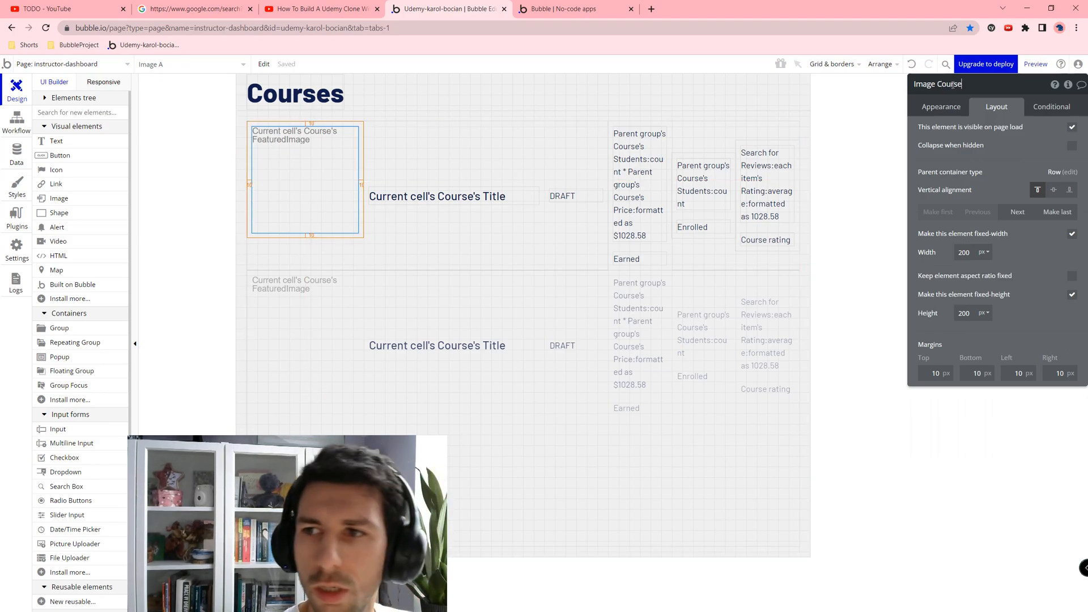
{"action": "type", "text": "to"}
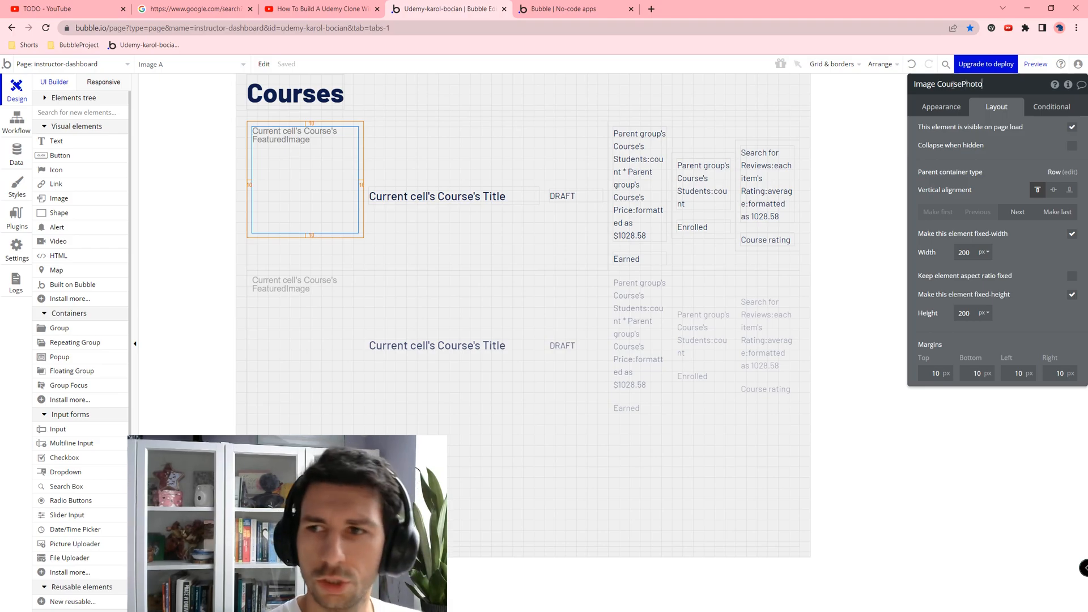
{"action": "left_click", "coordinate": [302, 182]}
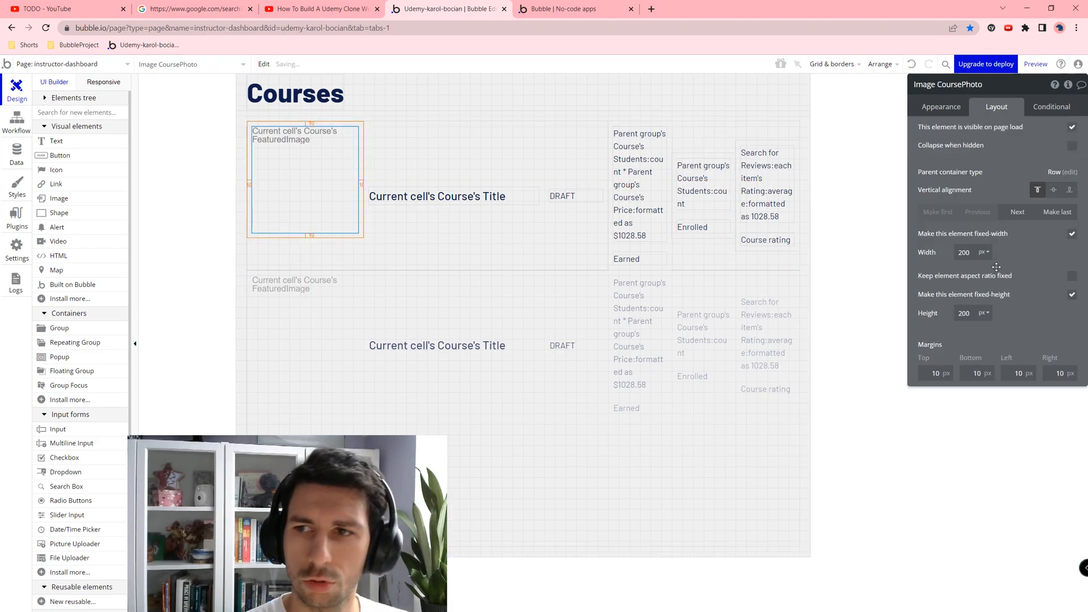
{"action": "left_click", "coordinate": [130, 65]}
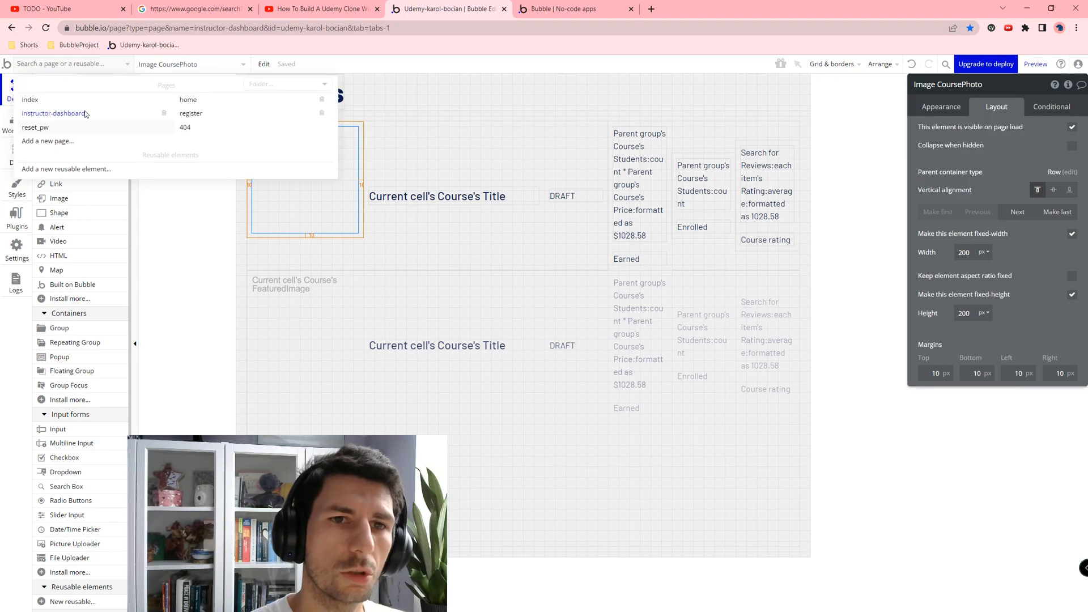
Step: Create a 'course' page cloned from index with content type Course
{"action": "left_click", "coordinate": [51, 141]}
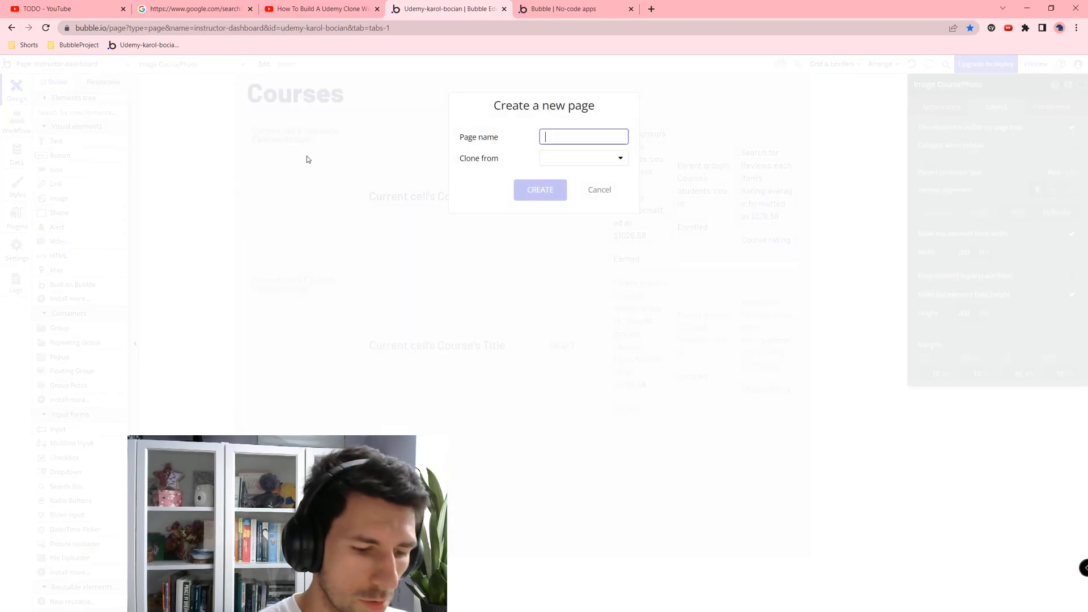
{"action": "type", "text": "cop"}
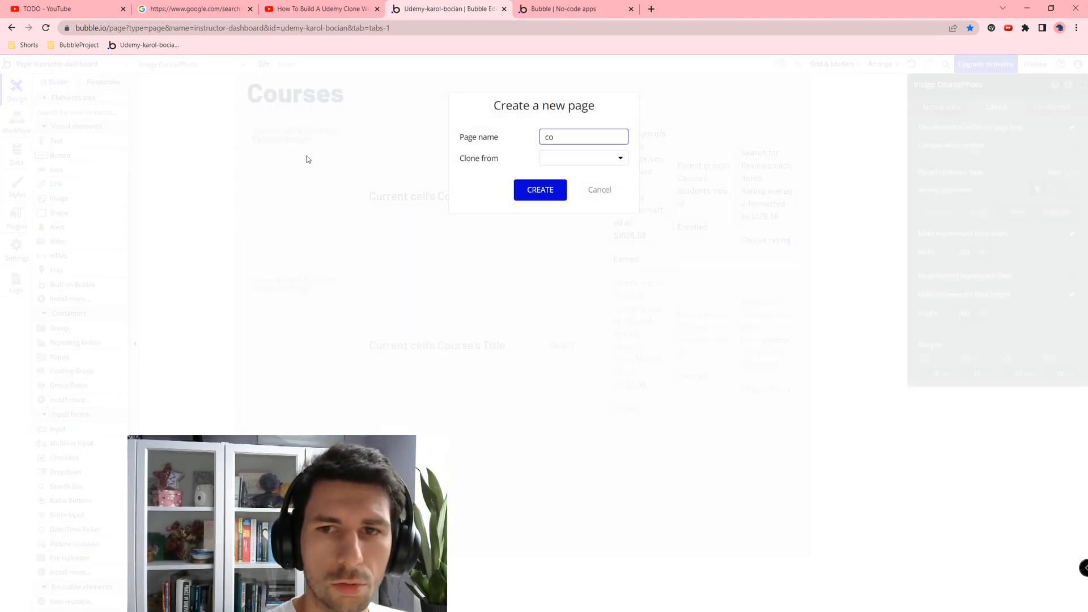
{"action": "left_click", "coordinate": [536, 158]}
{"action": "left_click", "coordinate": [561, 190]}
{"action": "left_click", "coordinate": [556, 192]}
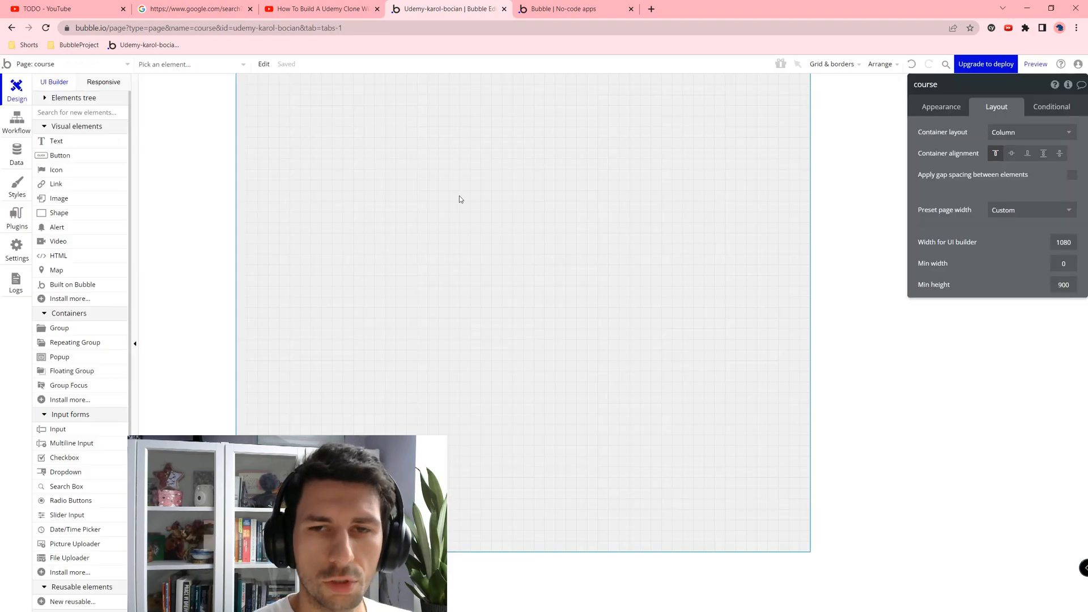
{"action": "left_click", "coordinate": [954, 112]}
{"action": "left_click", "coordinate": [1001, 204]}
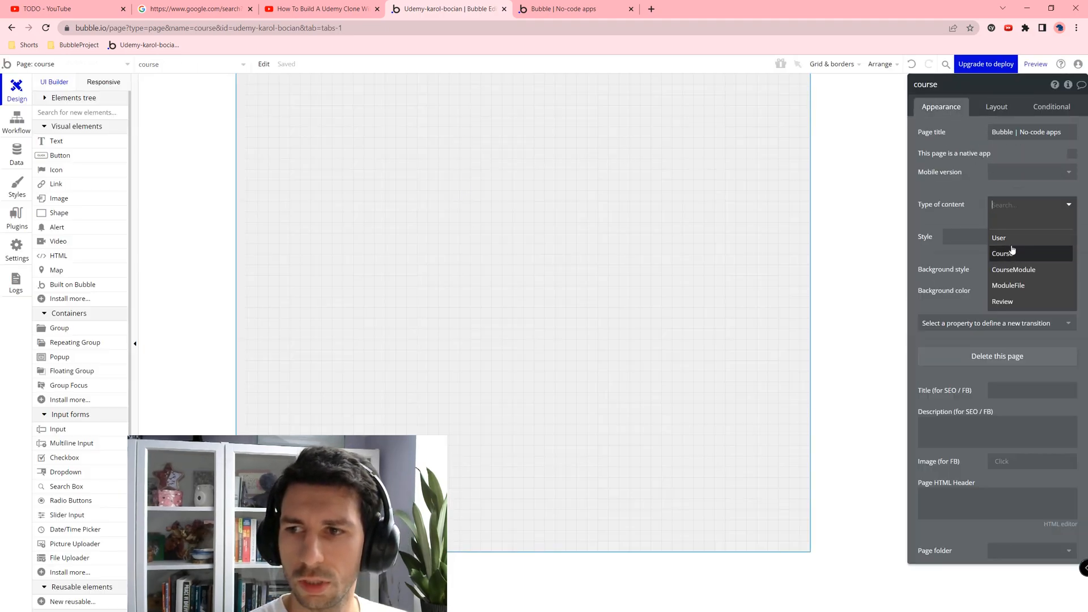
{"action": "left_click", "coordinate": [1002, 254]}
Step: Create an 'add-course' page cloned from index
{"action": "left_click", "coordinate": [71, 65]}
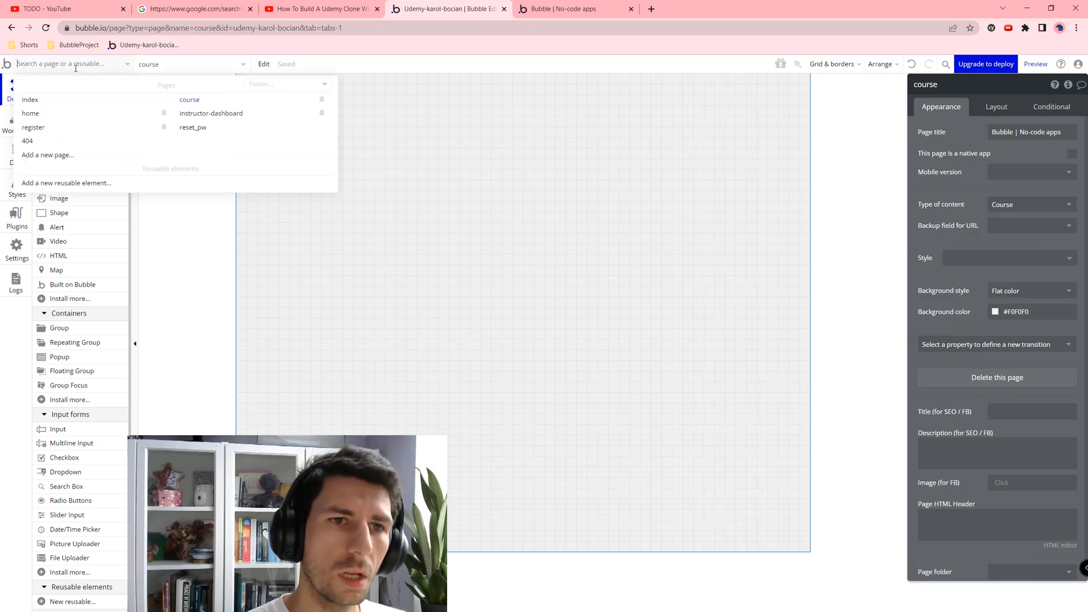
{"action": "left_click", "coordinate": [56, 156]}
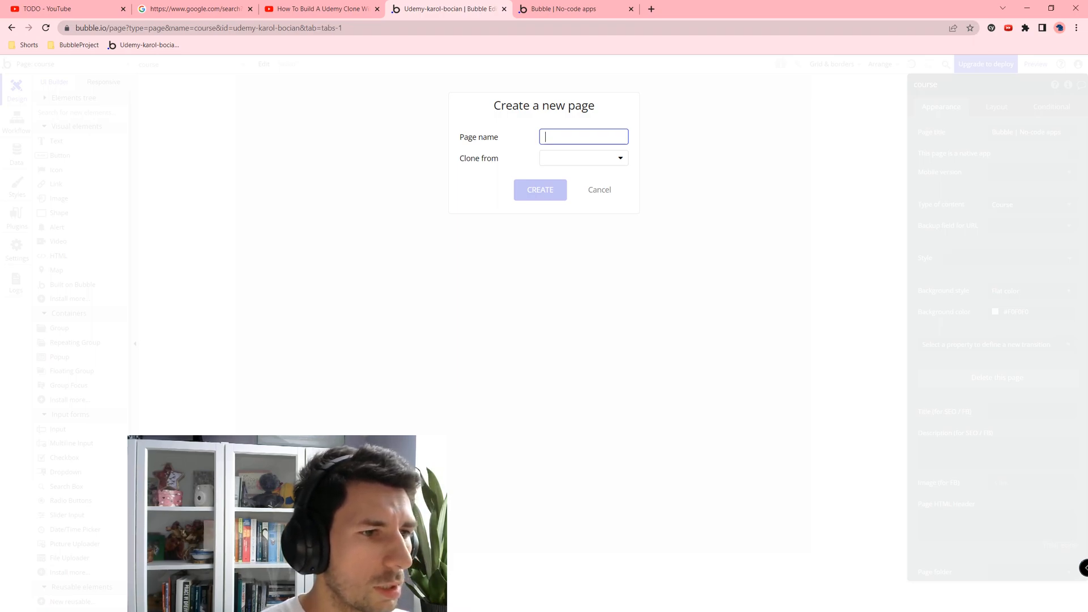
{"action": "type", "text": "add-course"}
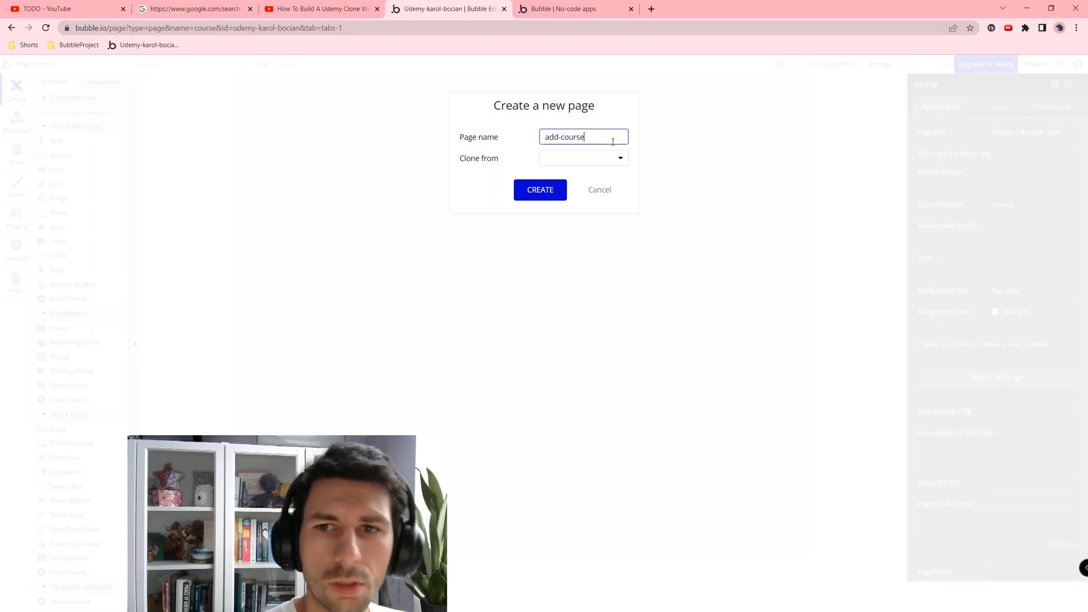
{"action": "left_click", "coordinate": [566, 162]}
{"action": "left_click", "coordinate": [567, 193]}
{"action": "left_click", "coordinate": [549, 189]}
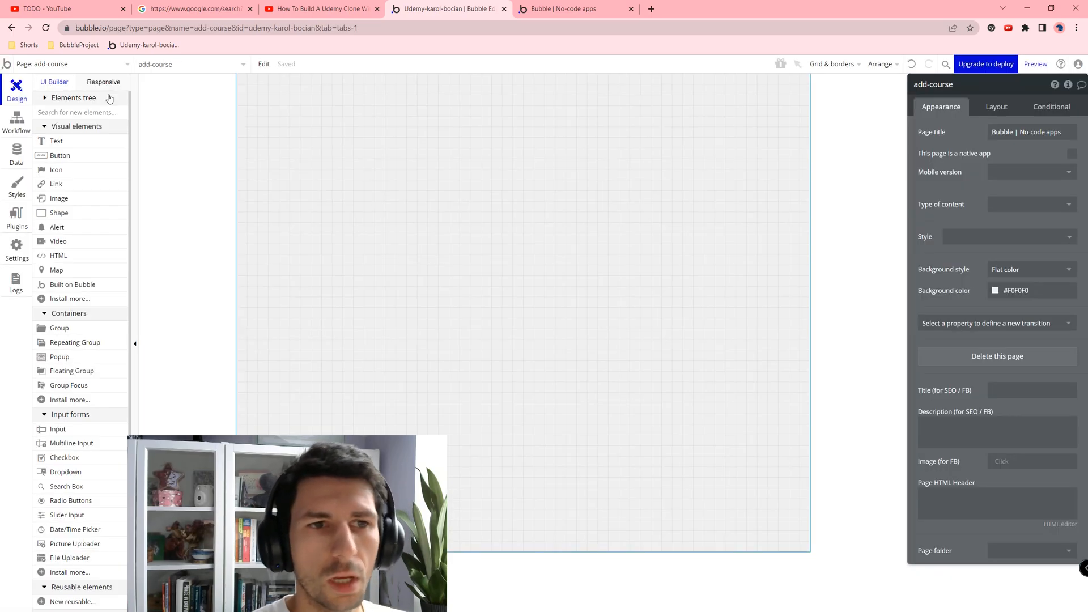
Step: Return to the instructor-dashboard page and select the course photo
{"action": "left_click", "coordinate": [70, 72]}
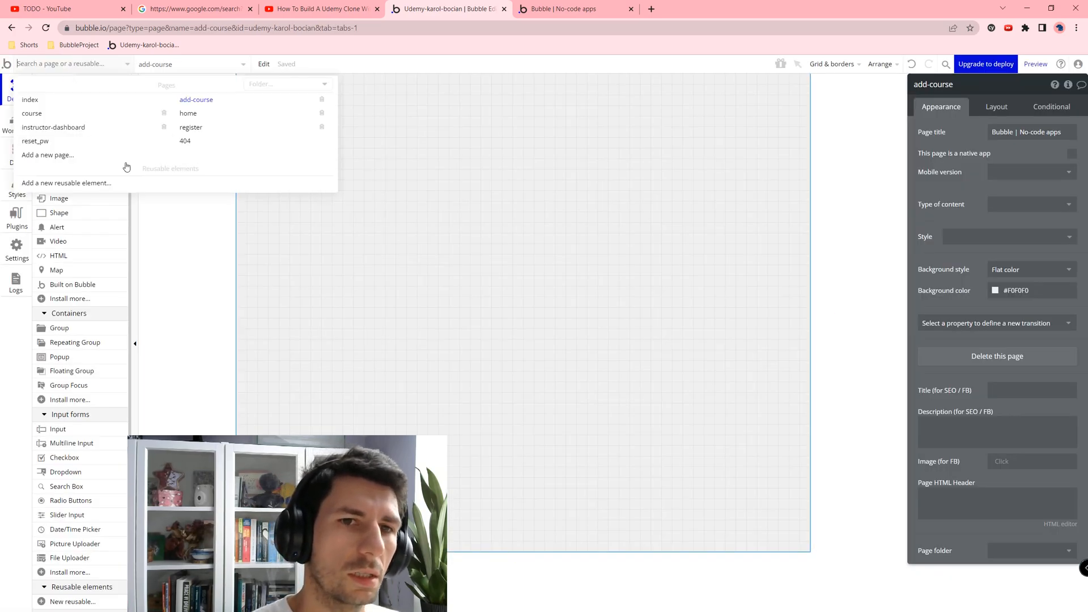
{"action": "left_click", "coordinate": [56, 128]}
{"action": "left_click", "coordinate": [323, 200]}
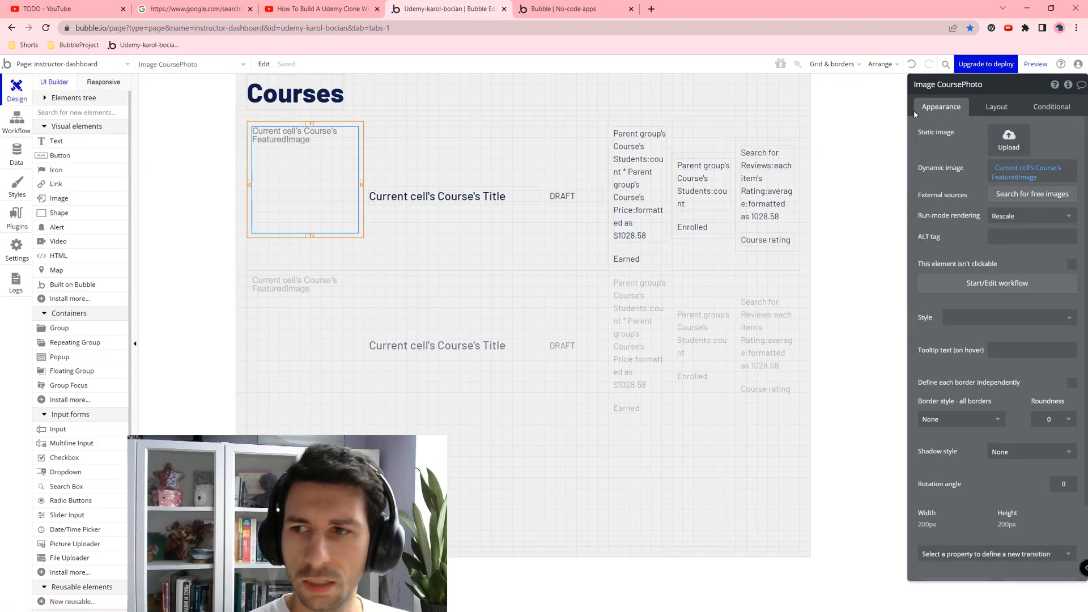
Step: Add a CoursePhoto click workflow that goes to the course page, sending Current cell's Course
{"action": "left_click", "coordinate": [981, 283]}
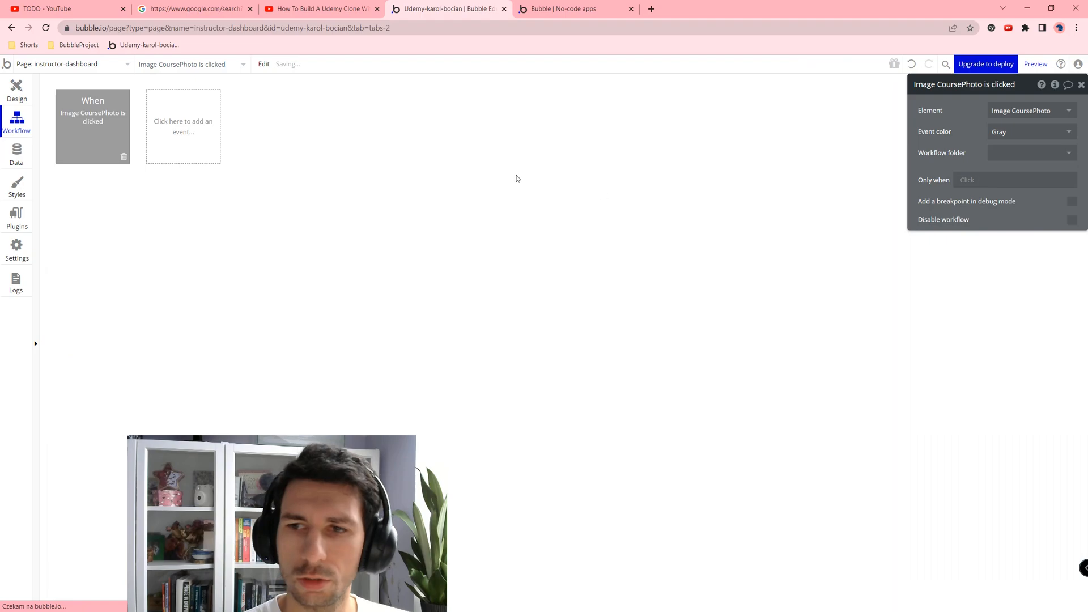
{"action": "left_click", "coordinate": [83, 204]}
{"action": "type", "text": "go t"}
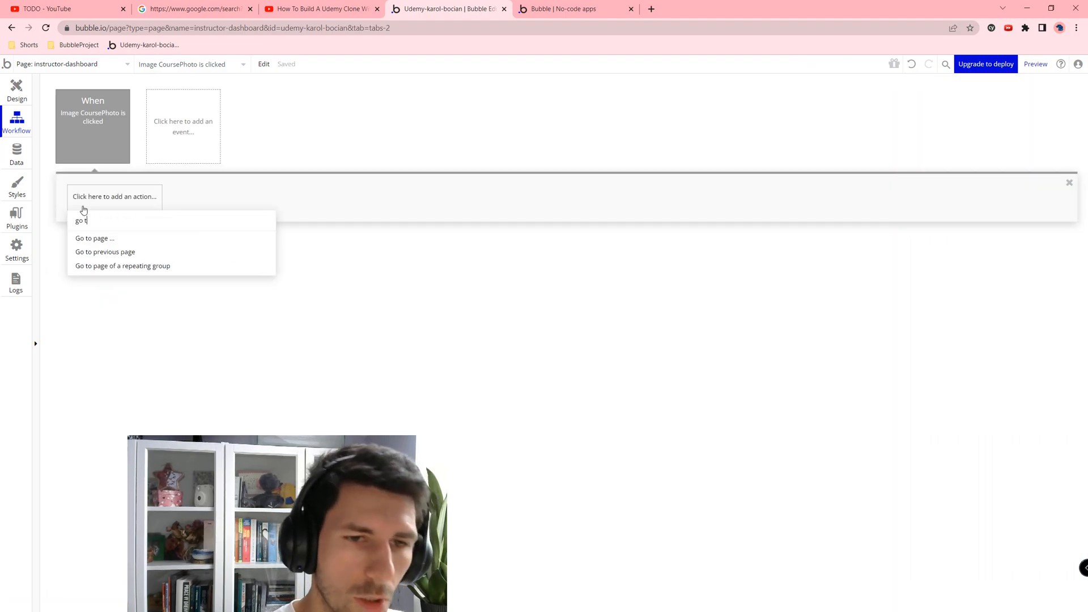
{"action": "type", "text": "o"}
{"action": "left_click", "coordinate": [105, 237]}
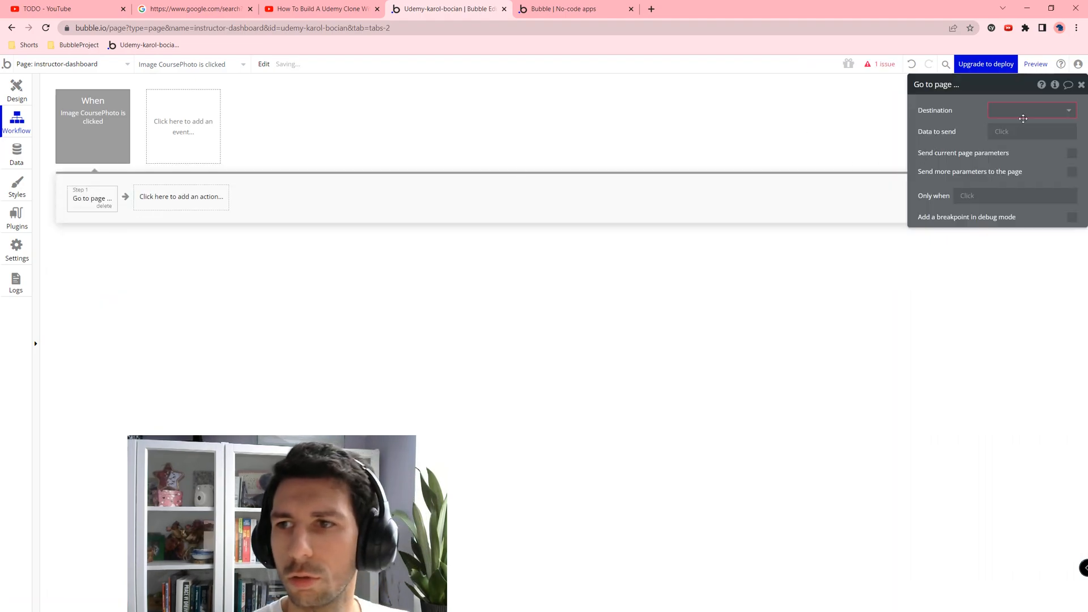
{"action": "left_click", "coordinate": [1027, 111]}
{"action": "left_click", "coordinate": [1014, 141]}
{"action": "left_click", "coordinate": [1012, 131]}
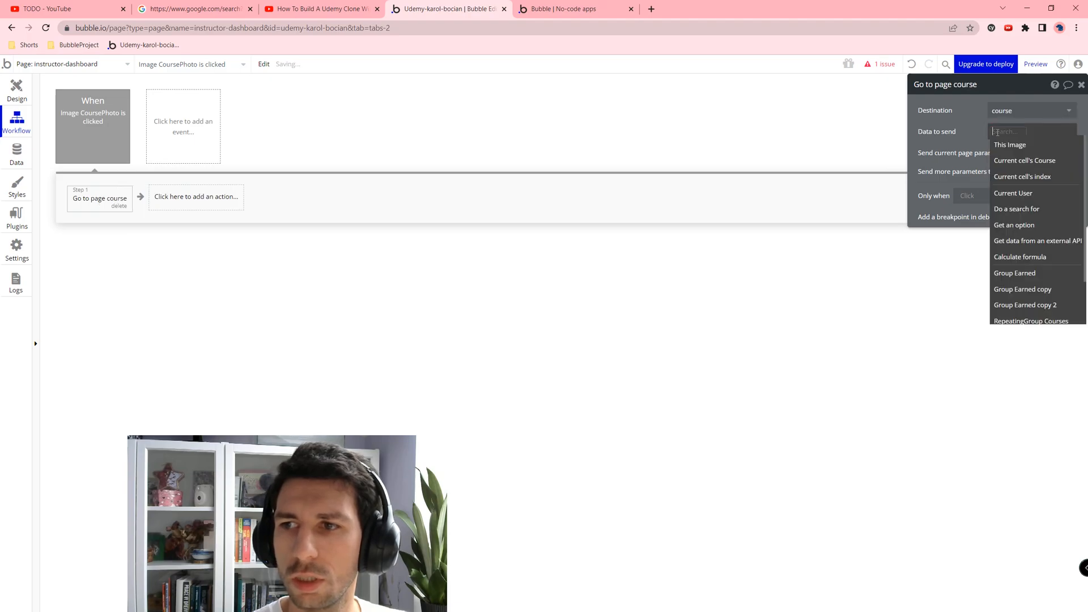
{"action": "left_click", "coordinate": [1020, 161]}
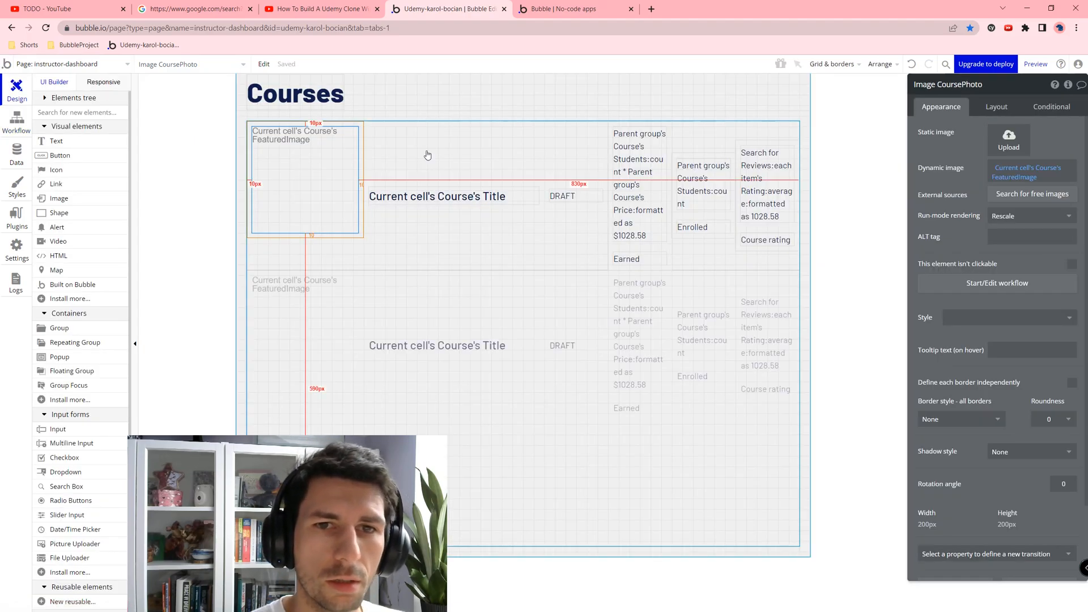
Step: Place a button labelled 'Add course' beside the Courses heading
{"action": "left_click", "coordinate": [12, 84]}
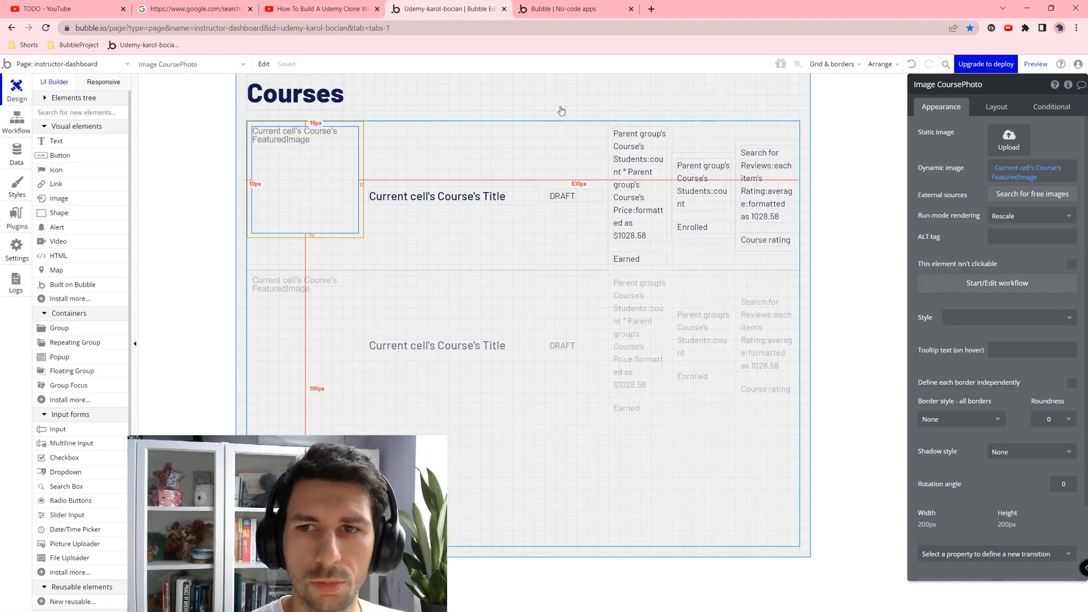
{"action": "left_click", "coordinate": [44, 156]}
{"action": "left_click", "coordinate": [344, 81]}
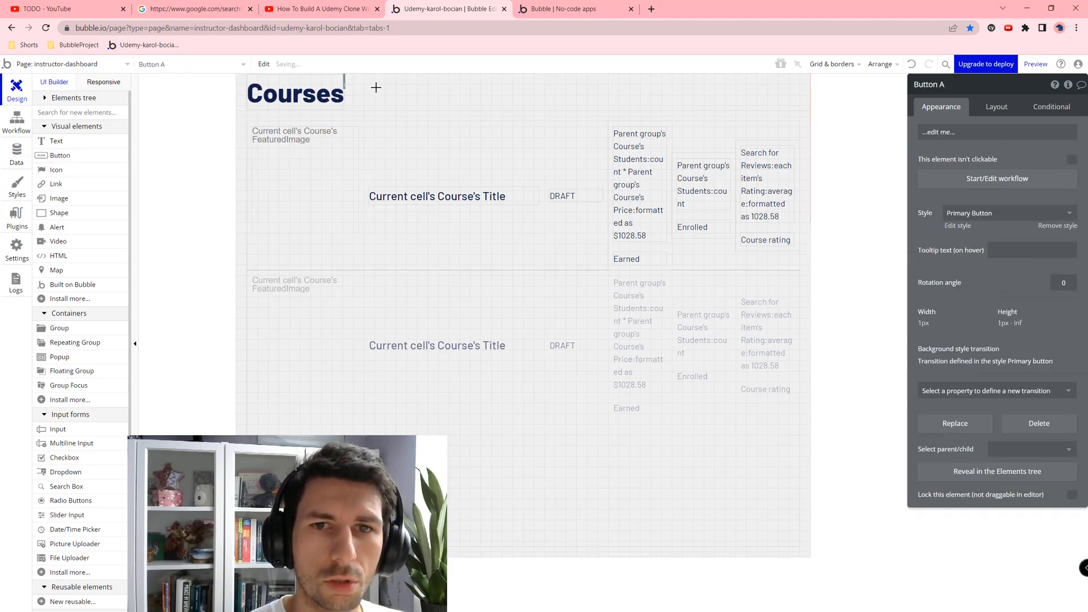
{"action": "left_click", "coordinate": [988, 105]}
{"action": "left_click", "coordinate": [940, 106]}
{"action": "left_click", "coordinate": [951, 132]}
{"action": "type", "text": "Ad"}
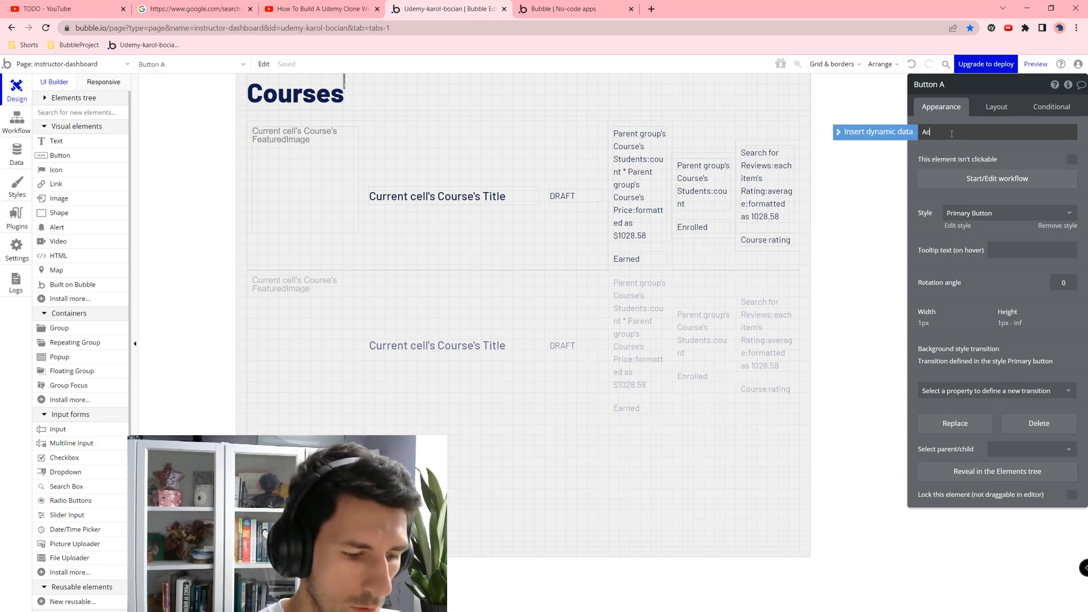
{"action": "type", "text": "d course"}
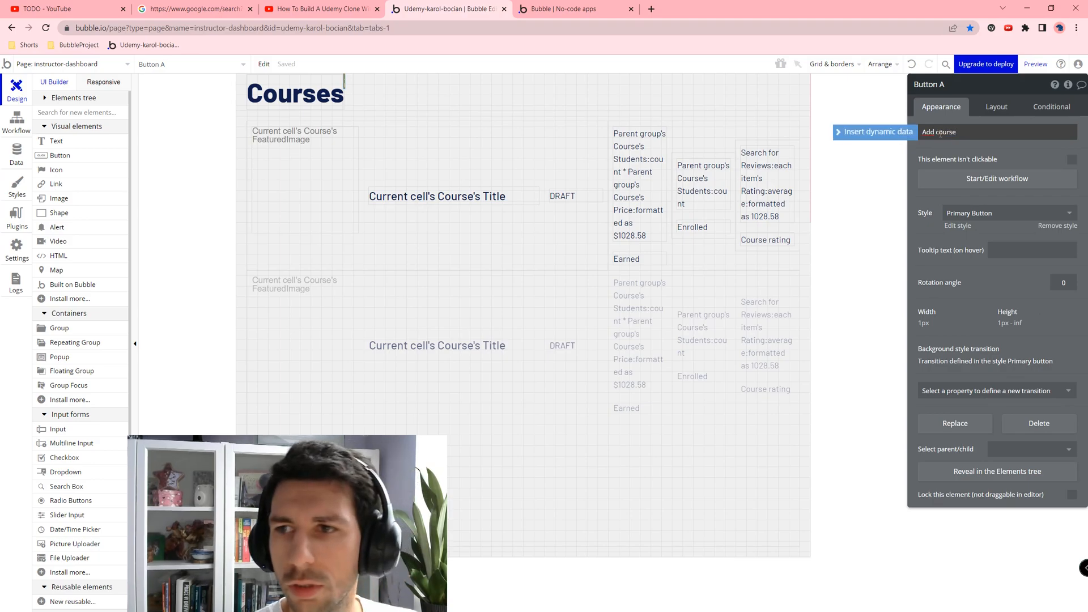
Step: Select the Add course button in the Elements tree and set its width to 150 px
{"action": "left_click", "coordinate": [506, 95]}
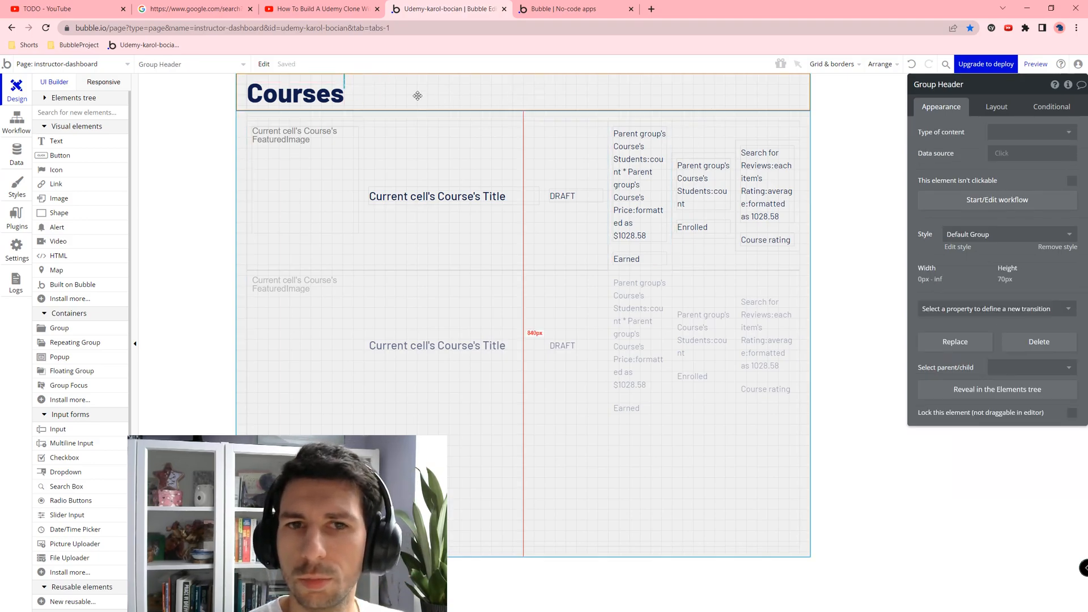
{"action": "left_click", "coordinate": [48, 99]}
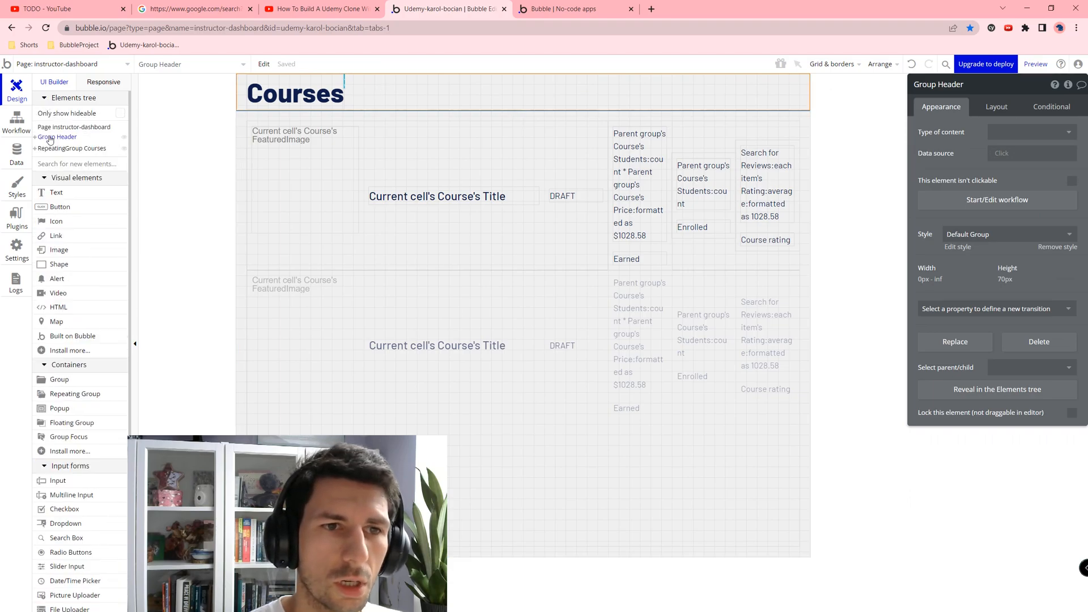
{"action": "left_click", "coordinate": [37, 141]}
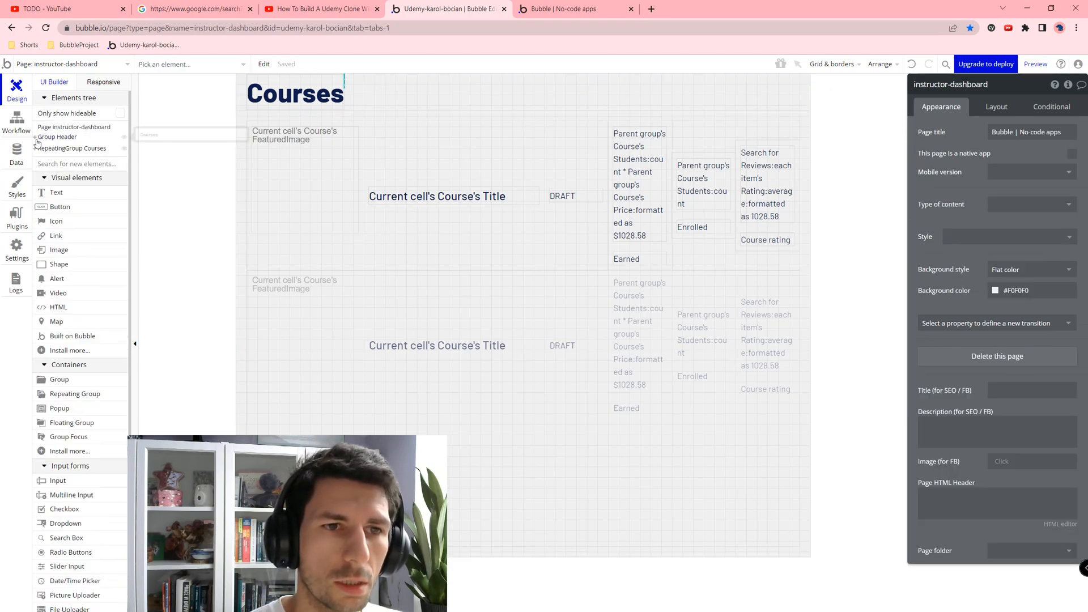
{"action": "left_click", "coordinate": [36, 138]}
{"action": "left_click", "coordinate": [56, 159]}
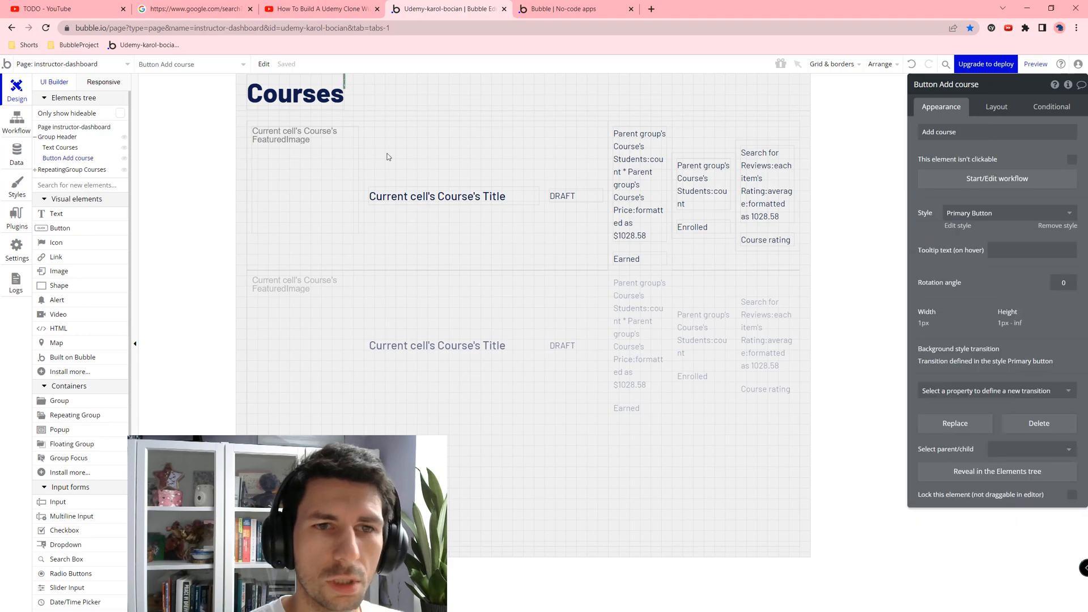
{"action": "left_click", "coordinate": [992, 109]}
{"action": "double_click", "coordinate": [972, 250]}
{"action": "key", "text": "Tab"}
Step: Set the Add course button to 45 px height with the Outline Button style
{"action": "left_click", "coordinate": [972, 294]}
{"action": "type", "text": "4"}
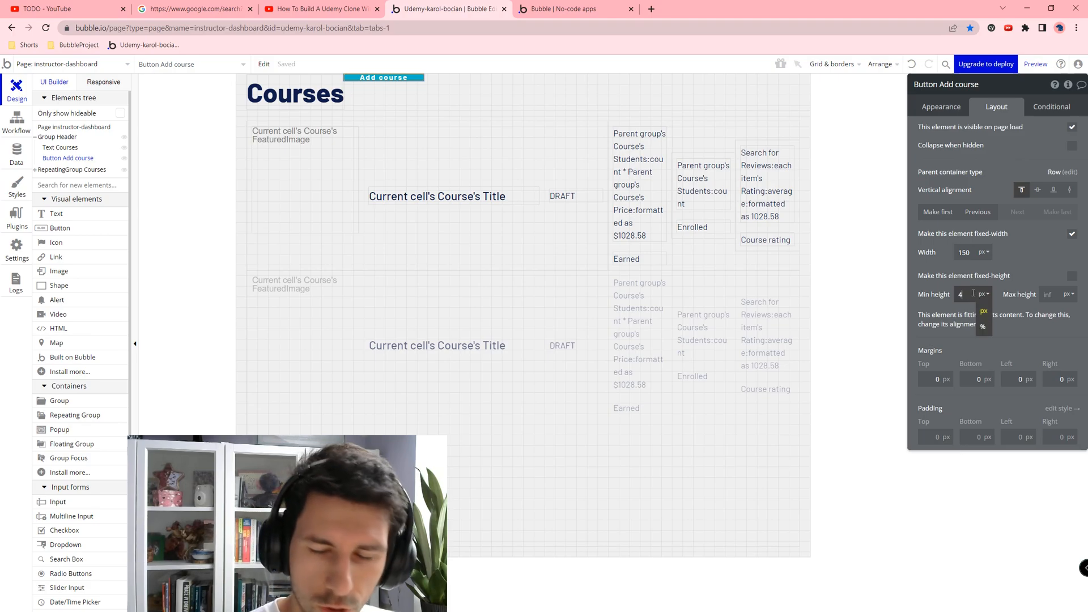
{"action": "type", "text": "5"}
{"action": "key", "text": "Tab"}
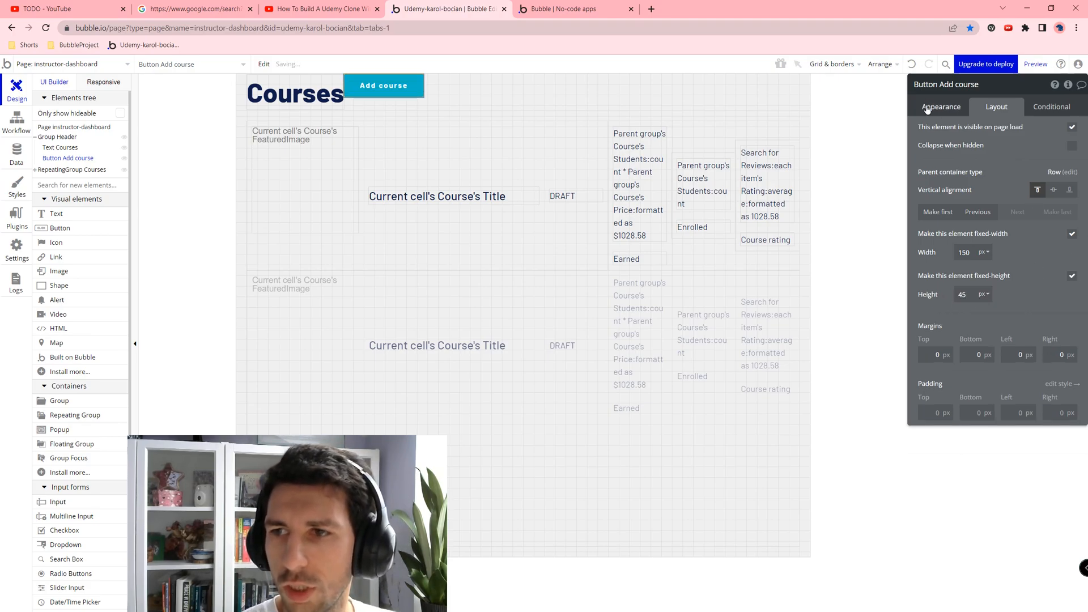
{"action": "left_click", "coordinate": [942, 108]}
{"action": "left_click", "coordinate": [980, 213]}
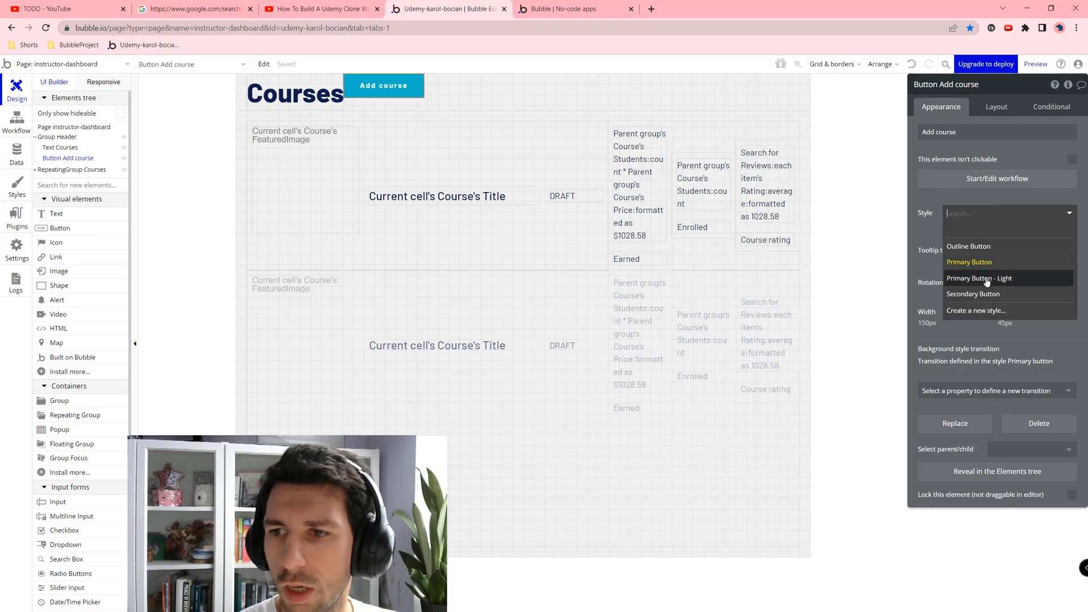
{"action": "left_click", "coordinate": [984, 245]}
Step: Centre the button vertically and give it 20 px margins
{"action": "left_click", "coordinate": [635, 96]}
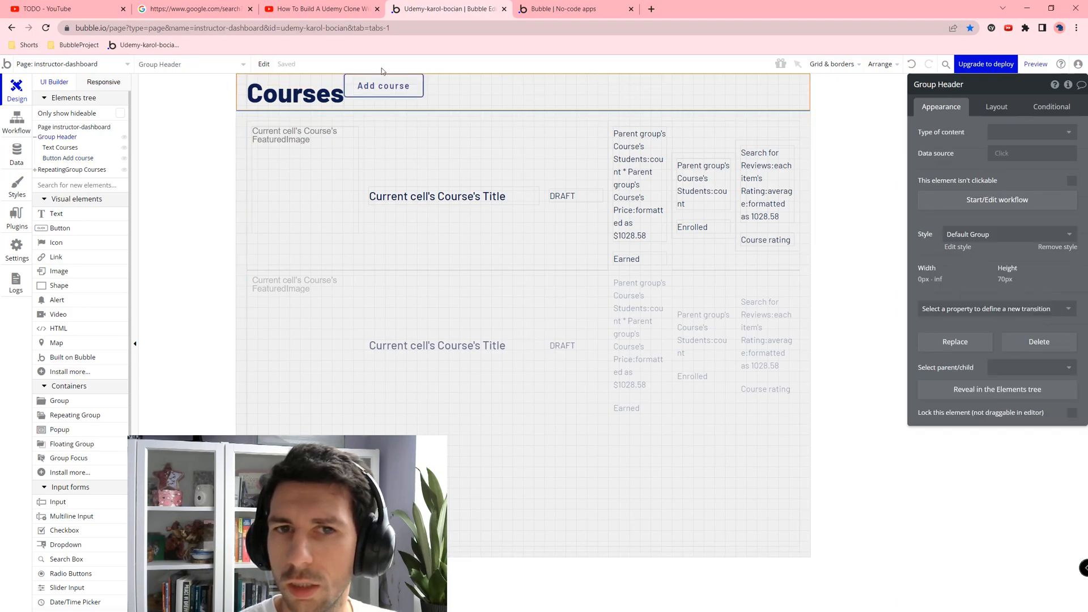
{"action": "left_click", "coordinate": [376, 85]}
{"action": "left_click", "coordinate": [996, 107]}
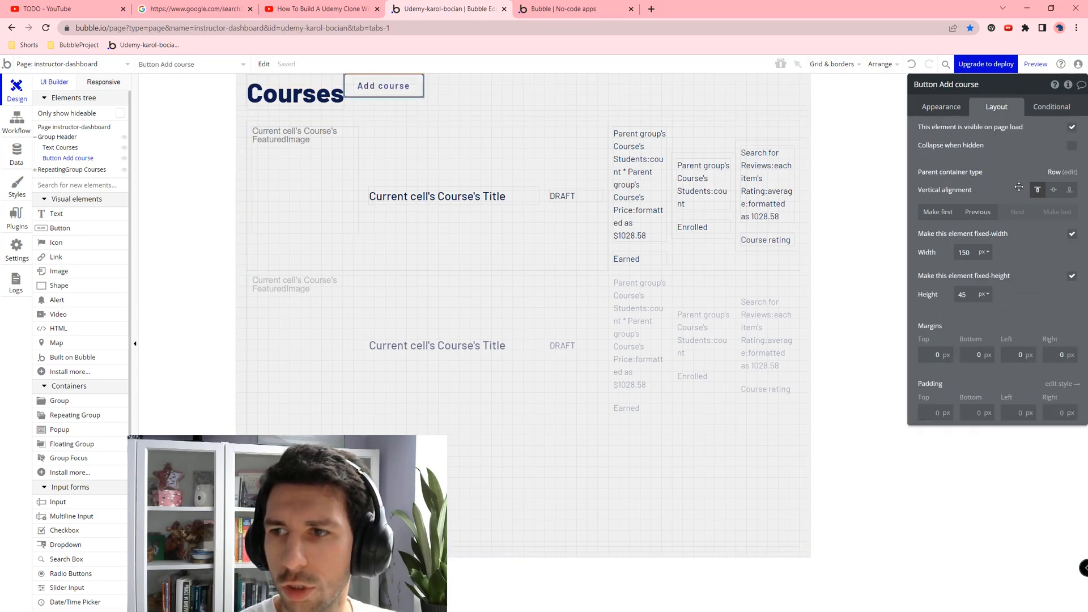
{"action": "left_click", "coordinate": [1054, 189]}
{"action": "left_click", "coordinate": [937, 354]}
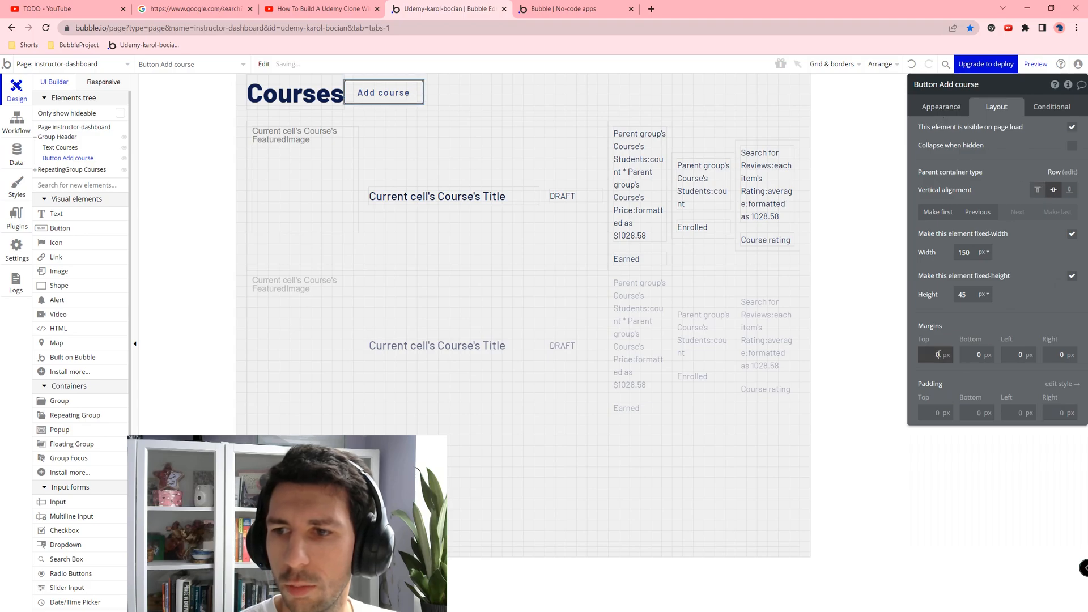
{"action": "type", "text": "20"}
{"action": "key", "text": "Tab"}
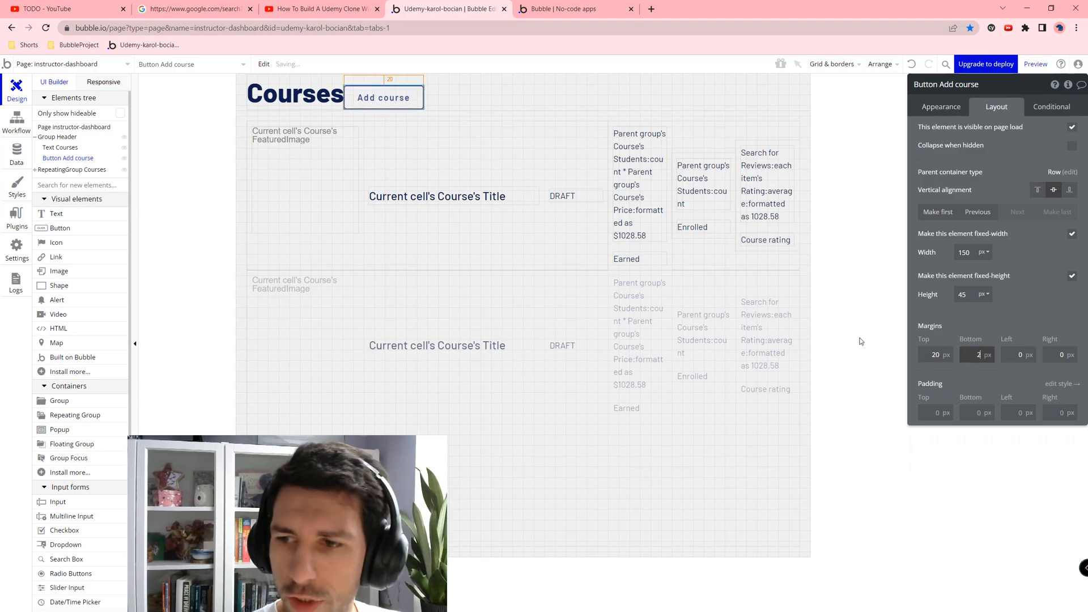
{"action": "type", "text": "20"}
{"action": "key", "text": "Tab"}
{"action": "type", "text": "20"}
{"action": "key", "text": "Tab"}
{"action": "type", "text": "20"}
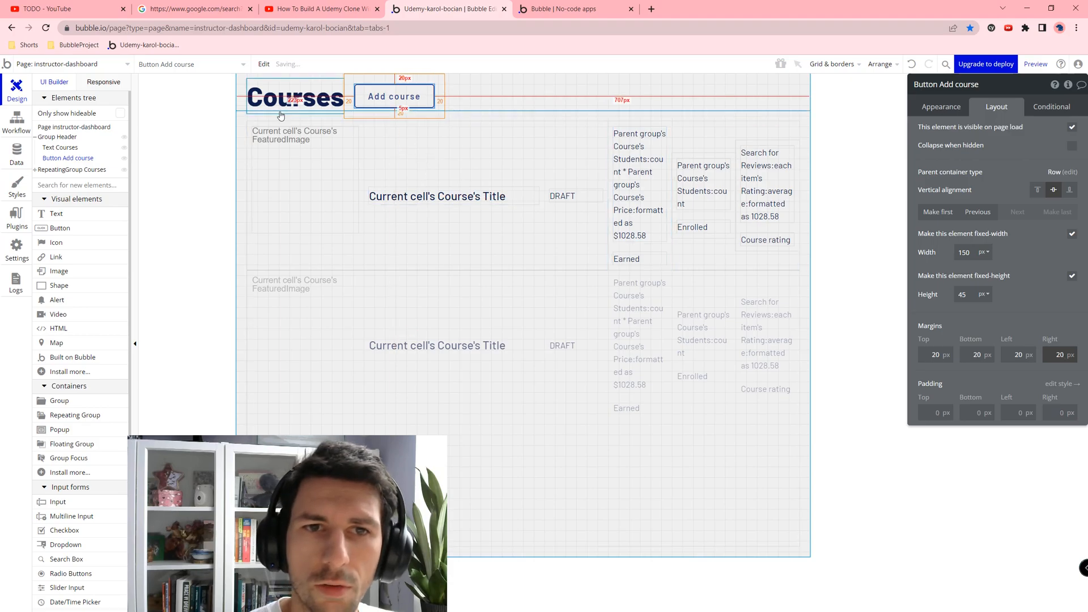
Step: Give the Courses heading a 20 px left margin, checking the header group's layout
{"action": "left_click", "coordinate": [282, 101]}
{"action": "left_click", "coordinate": [1014, 399]}
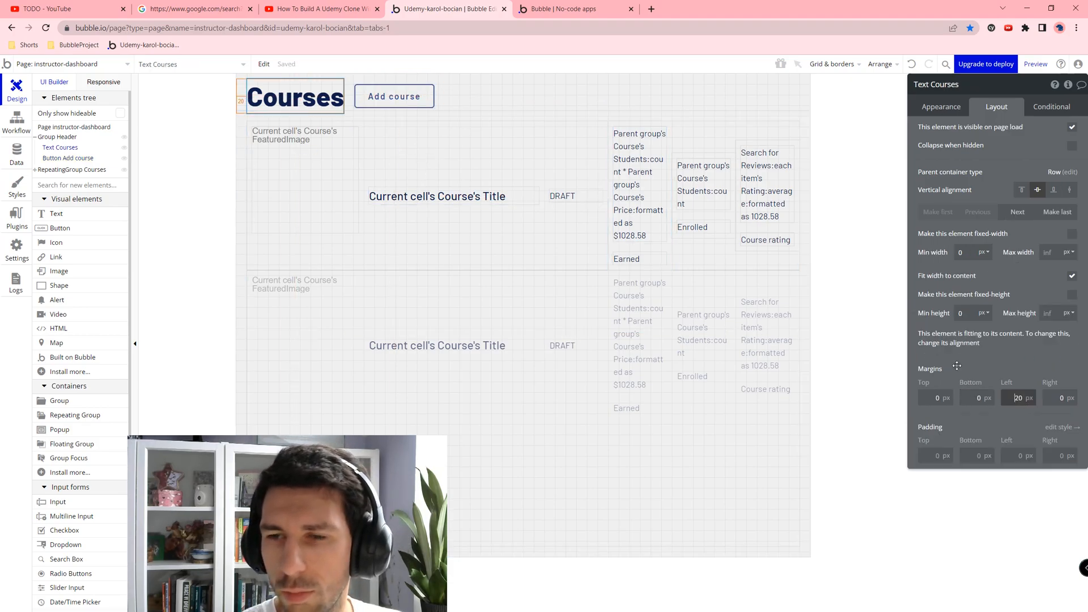
{"action": "left_click", "coordinate": [256, 98]}
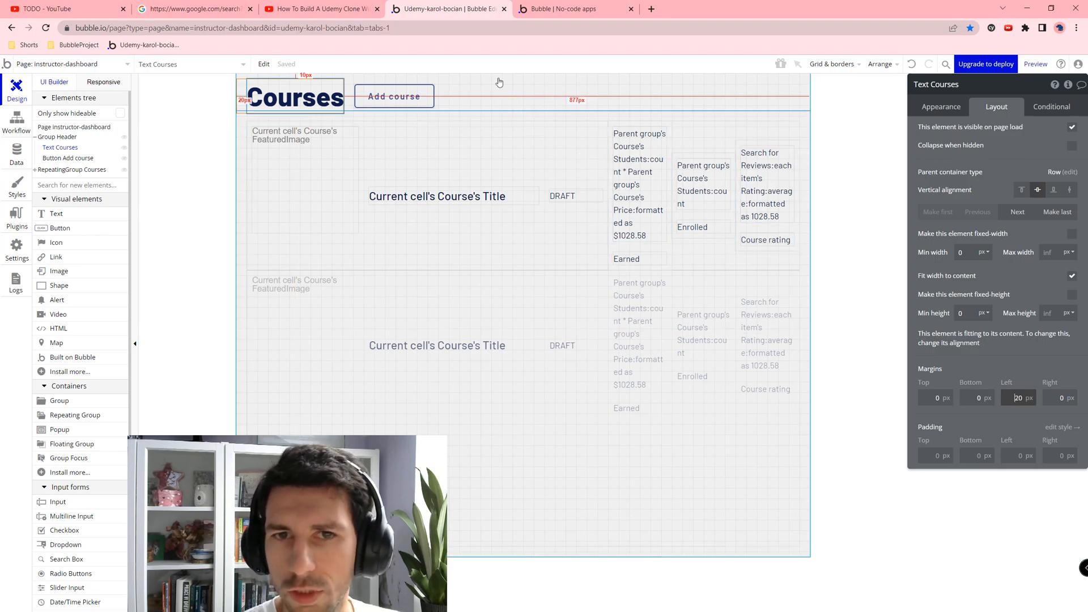
{"action": "left_click", "coordinate": [508, 96]}
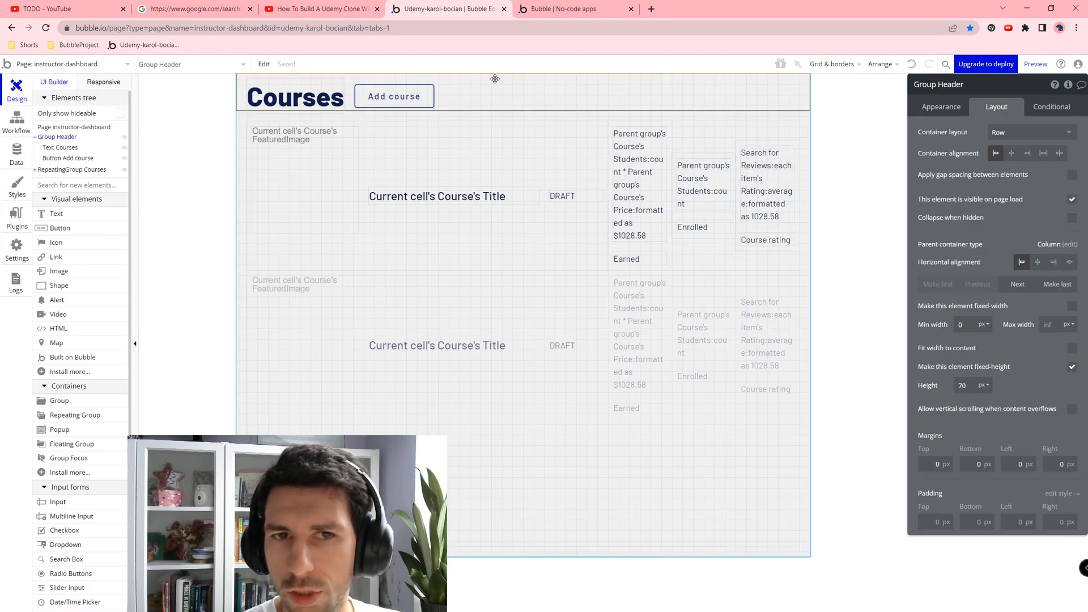
{"action": "left_click", "coordinate": [323, 101]}
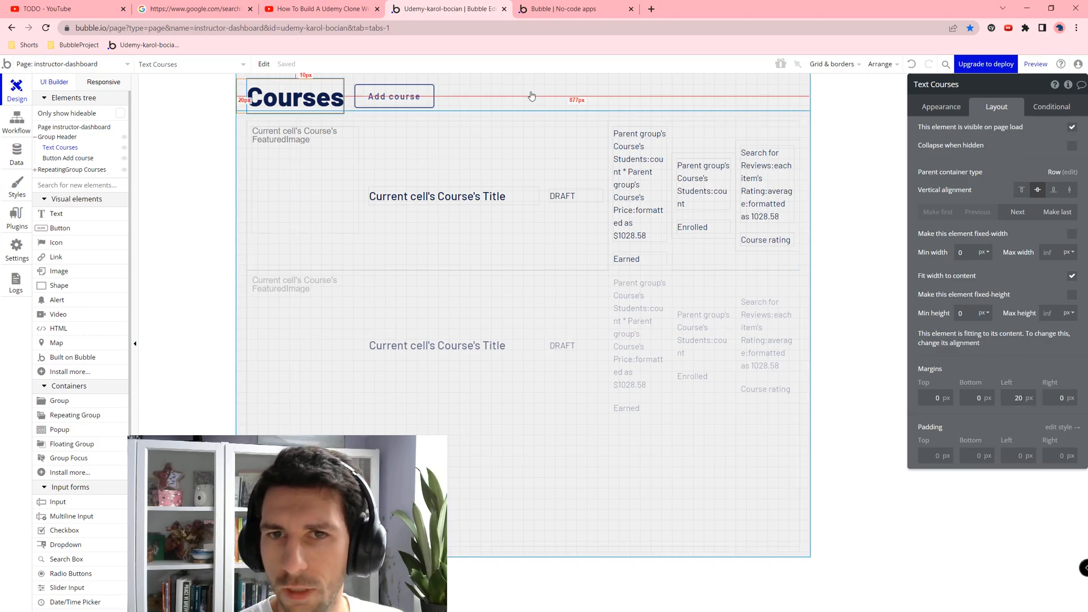
{"action": "left_click", "coordinate": [532, 98]}
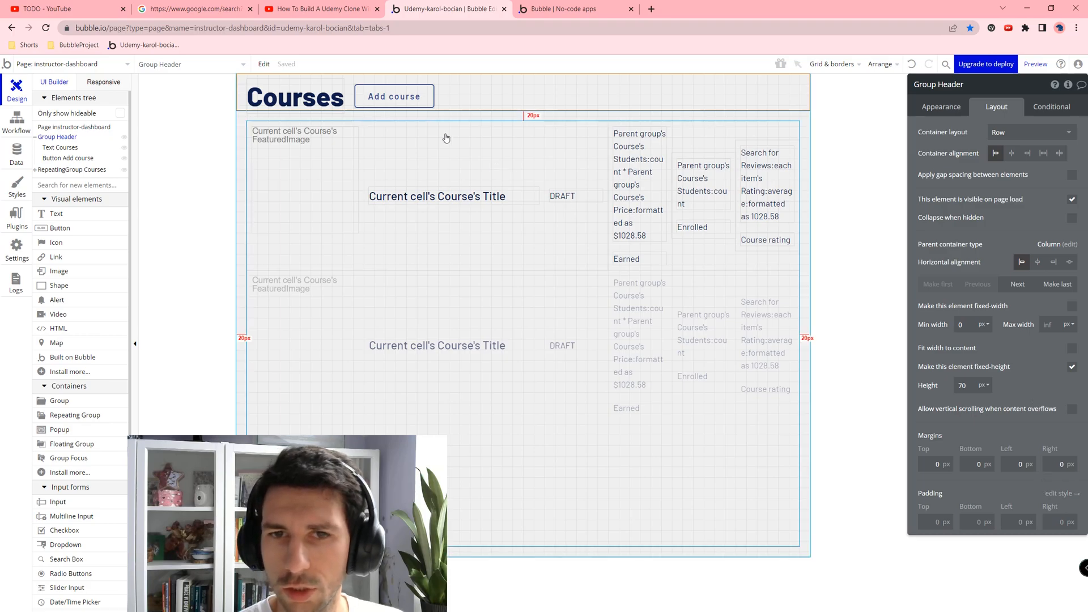
{"action": "left_click", "coordinate": [335, 98]}
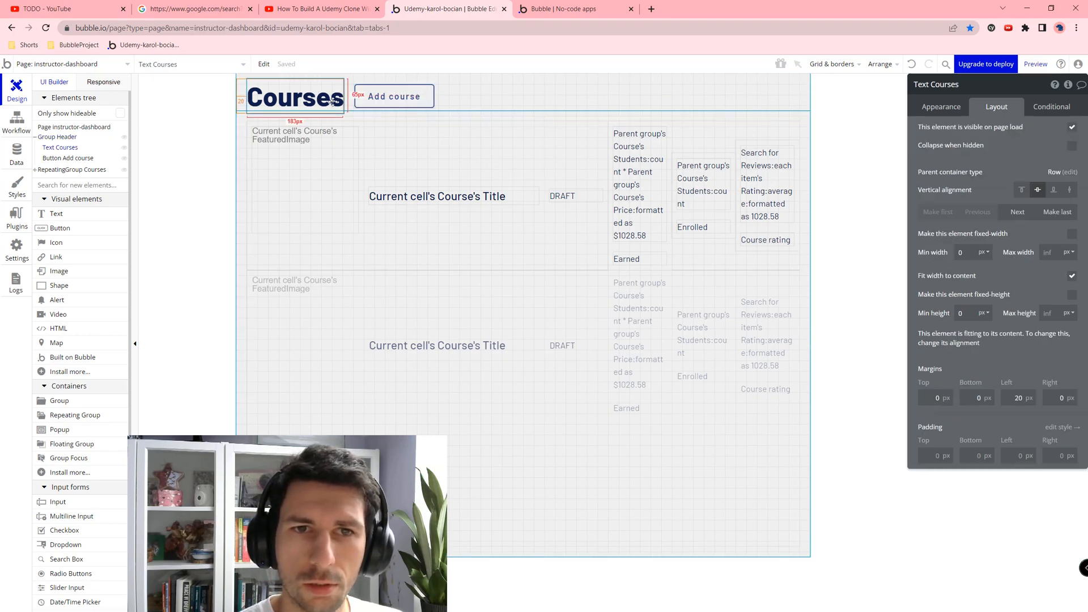
Step: Select the instructor-dashboard page and view its Layout settings
{"action": "left_click", "coordinate": [295, 79]}
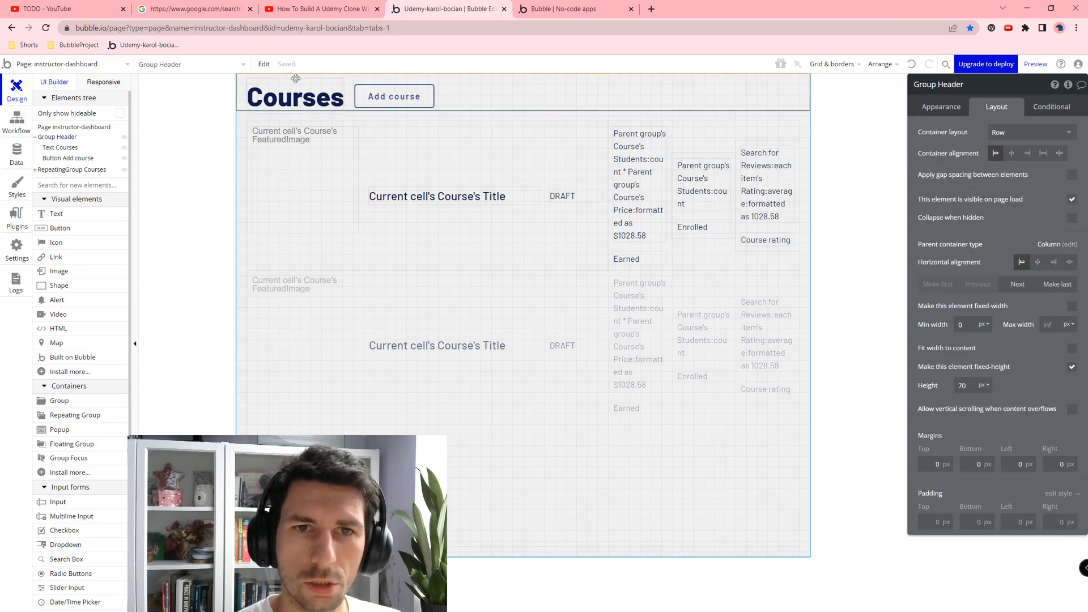
{"action": "left_click", "coordinate": [235, 161]}
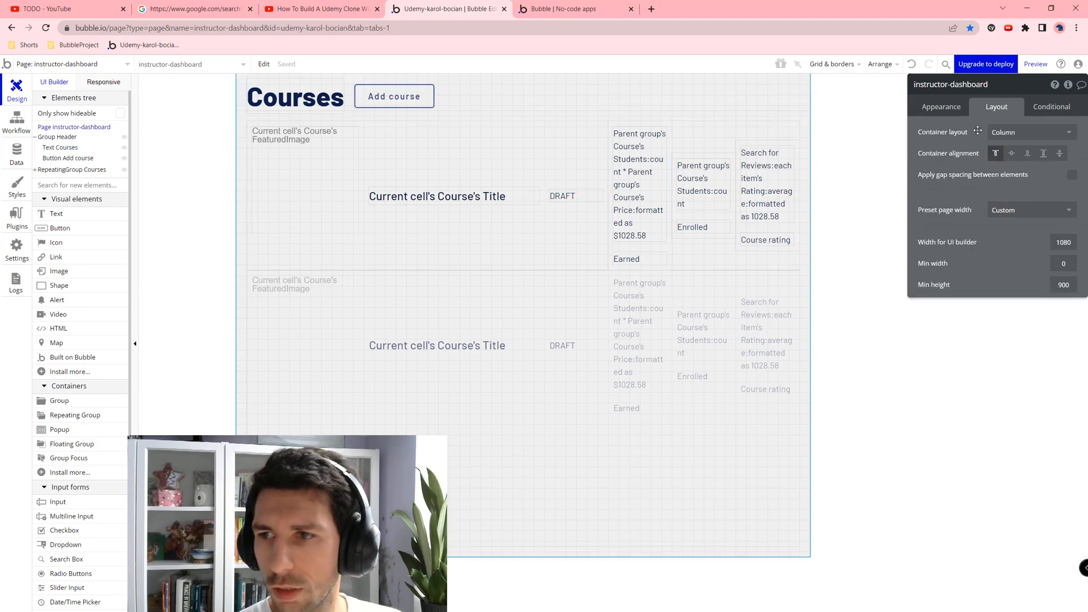
{"action": "left_click", "coordinate": [929, 107]}
{"action": "left_click", "coordinate": [1018, 111]}
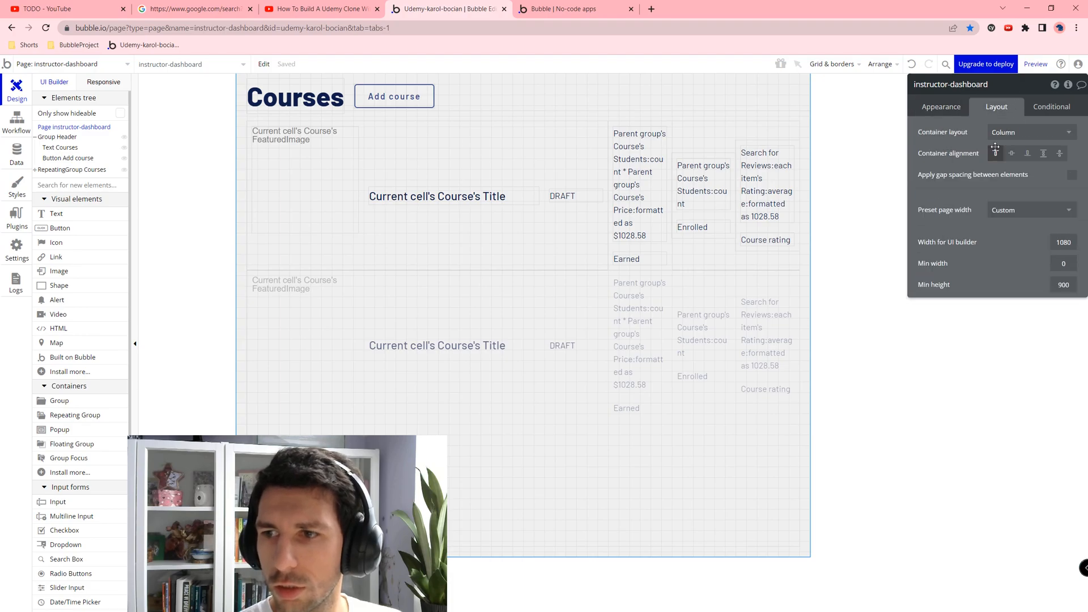
Step: Set the Add course button to 50 px height with 10 px margins on all sides
{"action": "left_click", "coordinate": [422, 98]}
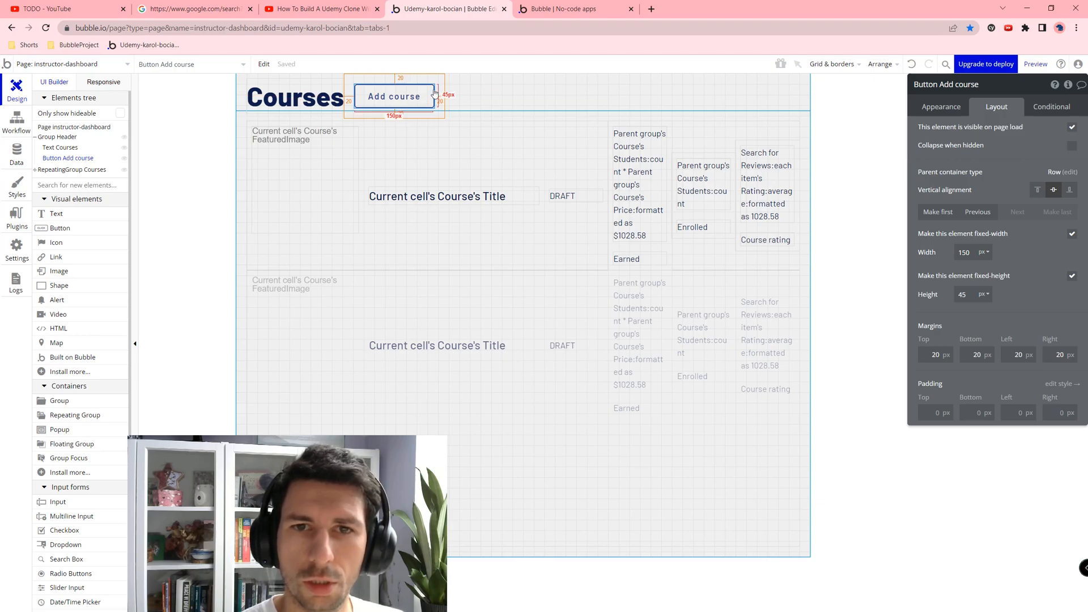
{"action": "double_click", "coordinate": [962, 294]}
{"action": "type", "text": "50"}
{"action": "key", "text": "Tab"}
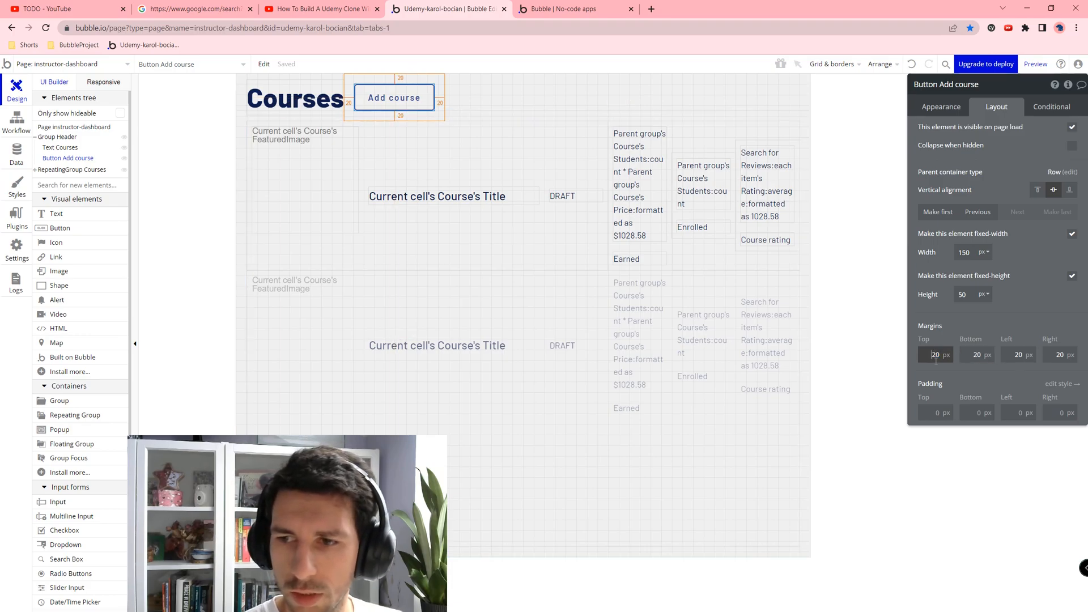
{"action": "type", "text": "0"}
{"action": "key", "text": "Tab"}
{"action": "type", "text": "10"}
{"action": "key", "text": "Tab"}
{"action": "type", "text": "10"}
{"action": "key", "text": "Tab"}
{"action": "type", "text": "10"}
{"action": "key", "text": "Tab"}
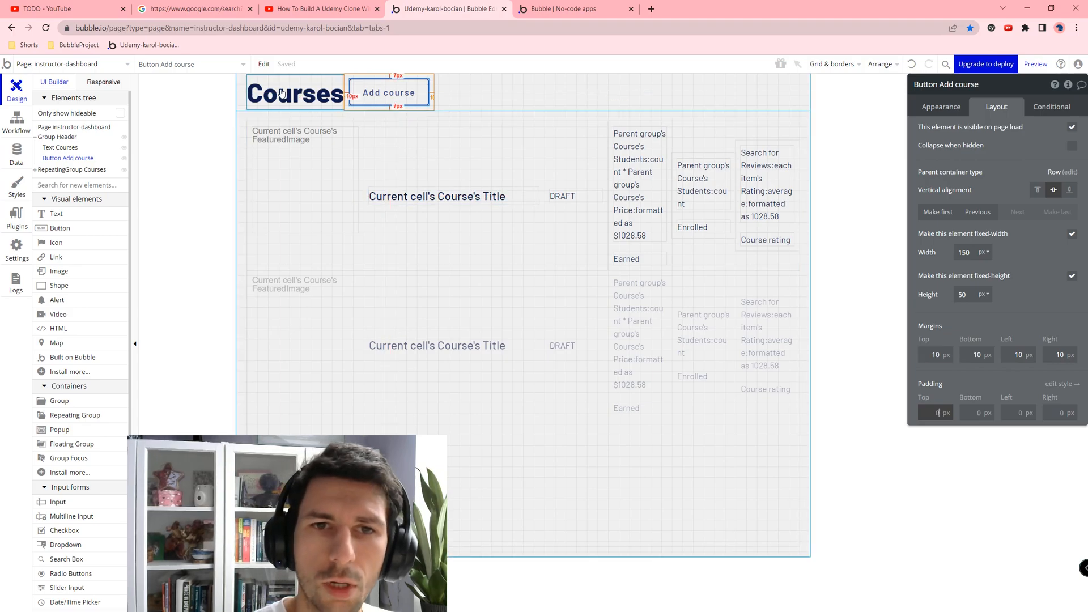
Step: Give the Courses heading 10 px margins on all sides
{"action": "left_click", "coordinate": [293, 96]}
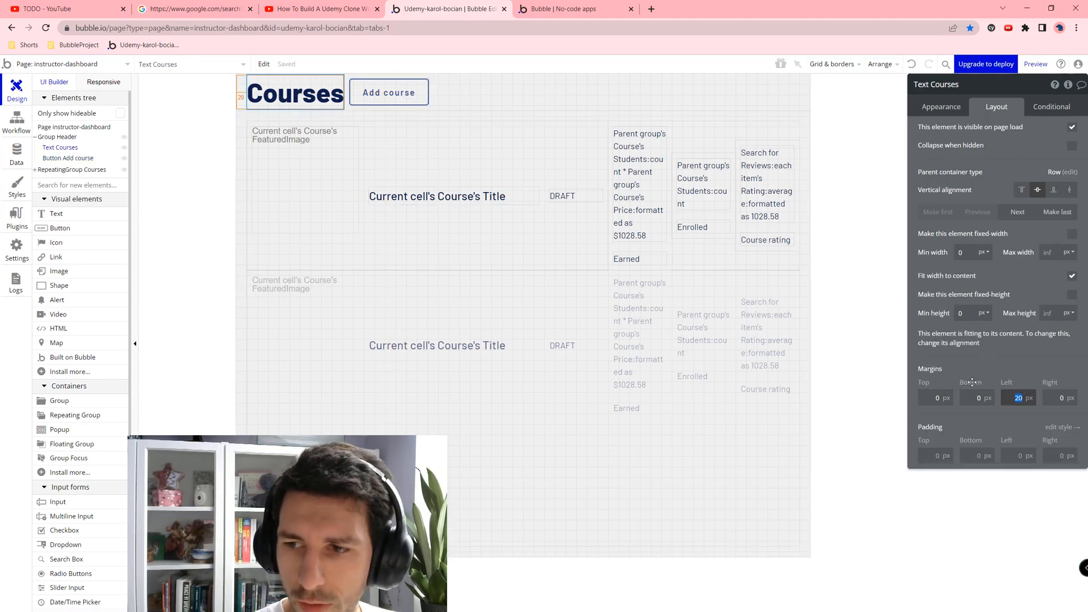
{"action": "left_click", "coordinate": [934, 396]}
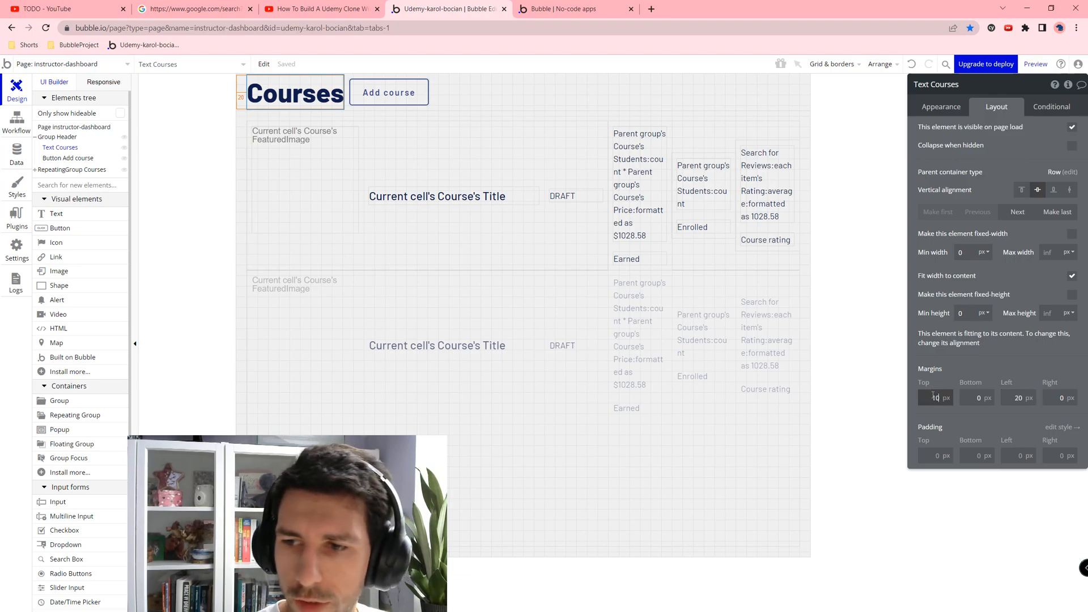
{"action": "key", "text": "Tab"}
{"action": "type", "text": "10"}
{"action": "key", "text": "Tab"}
{"action": "type", "text": "10"}
{"action": "key", "text": "Tab"}
{"action": "type", "text": "10"}
{"action": "key", "text": "Tab"}
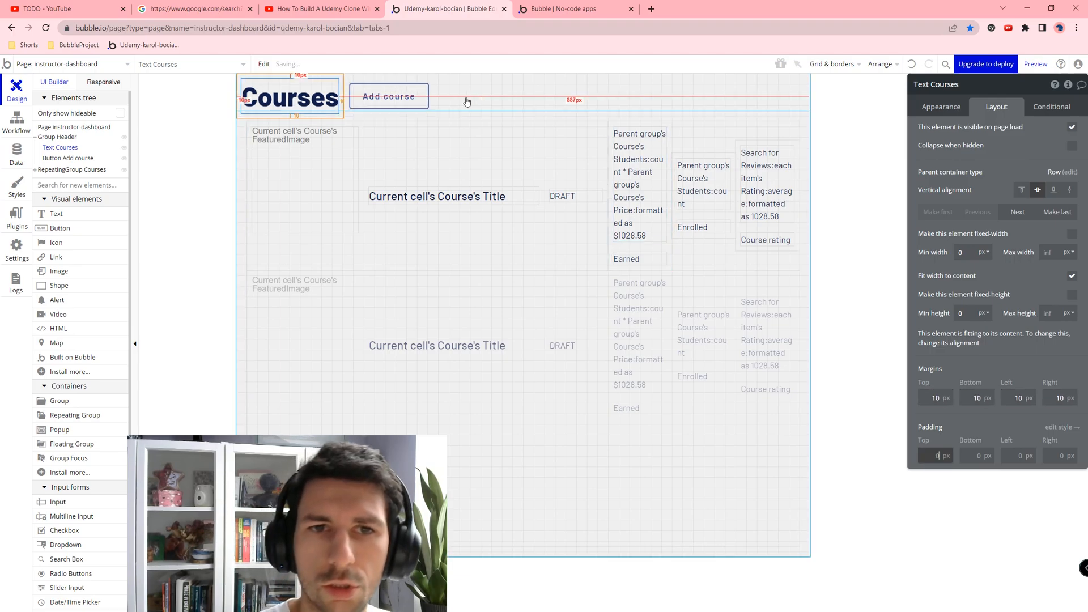
Step: Give the Courses heading a fixed 50 px height
{"action": "left_click", "coordinate": [1080, 297]}
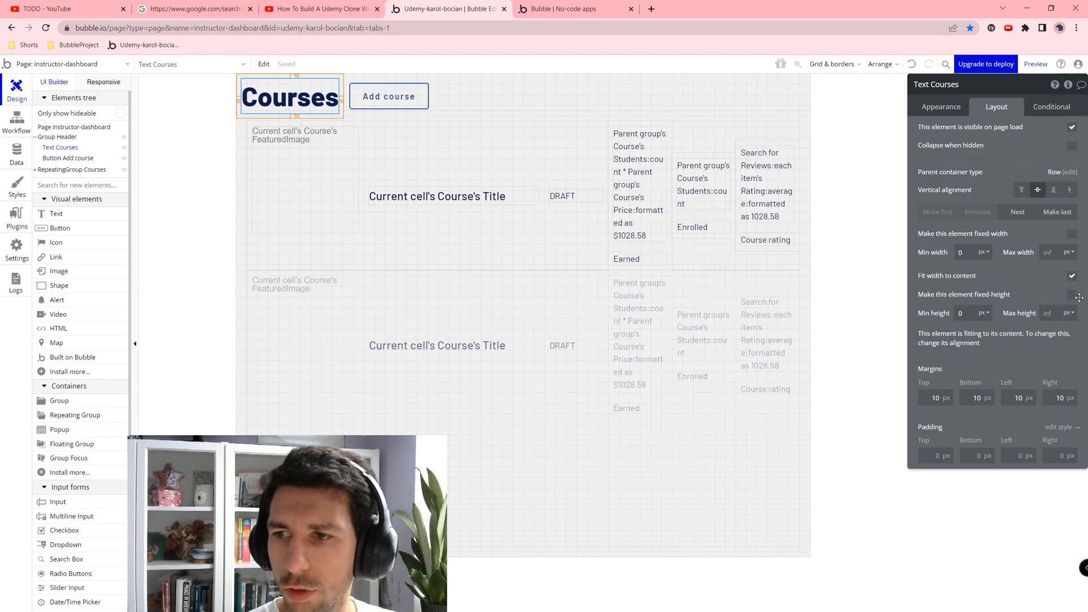
{"action": "left_click", "coordinate": [1078, 296]}
{"action": "left_click", "coordinate": [967, 311]}
{"action": "type", "text": "50"}
{"action": "key", "text": "Tab"}
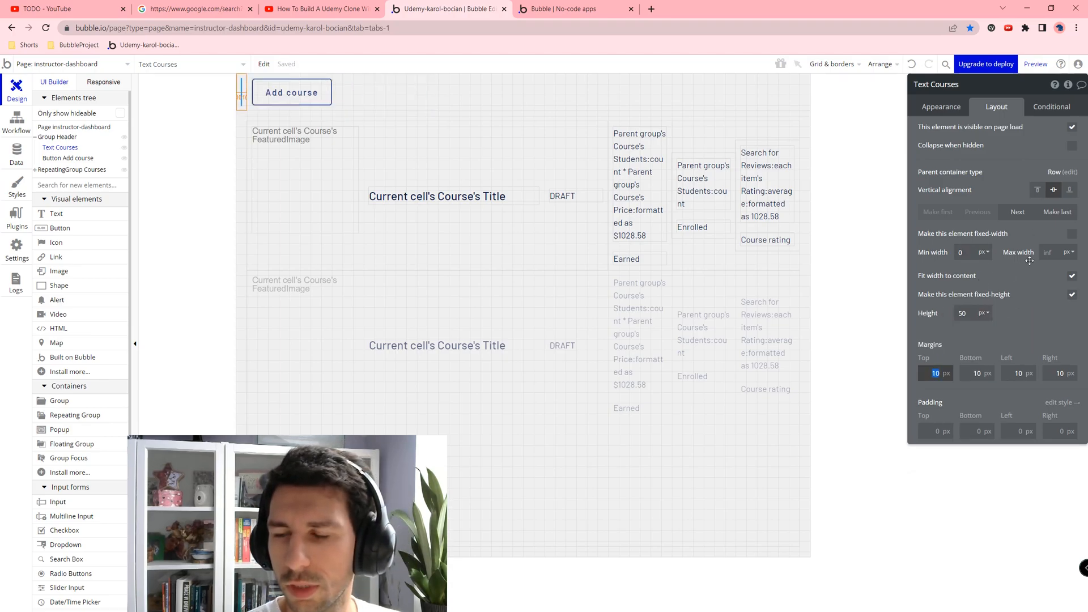
{"action": "left_click", "coordinate": [1071, 294]}
{"action": "left_click", "coordinate": [1071, 295]}
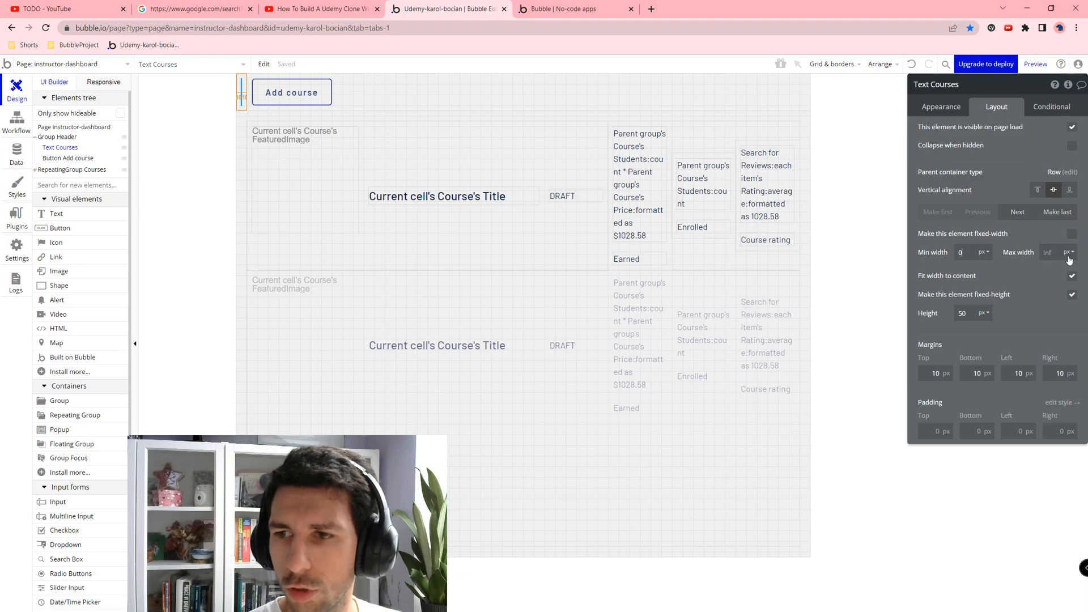
Step: Try the heading at full width, then settle on a fixed 70 px height
{"action": "left_click", "coordinate": [1071, 275]}
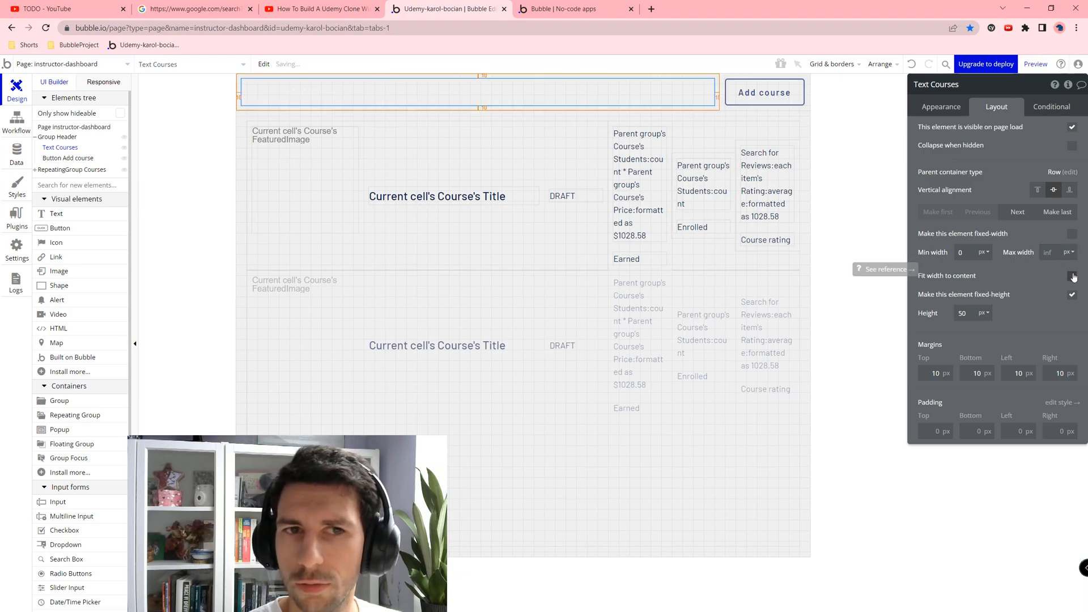
{"action": "left_click", "coordinate": [958, 109]}
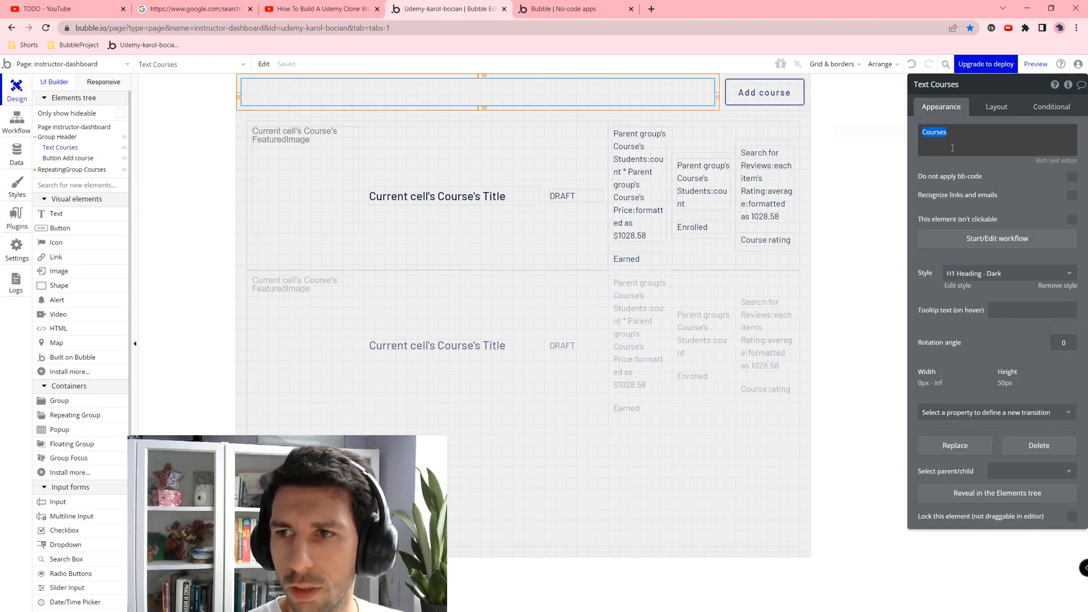
{"action": "left_click", "coordinate": [996, 107]}
{"action": "left_click", "coordinate": [1071, 234]}
{"action": "left_click", "coordinate": [1071, 234]}
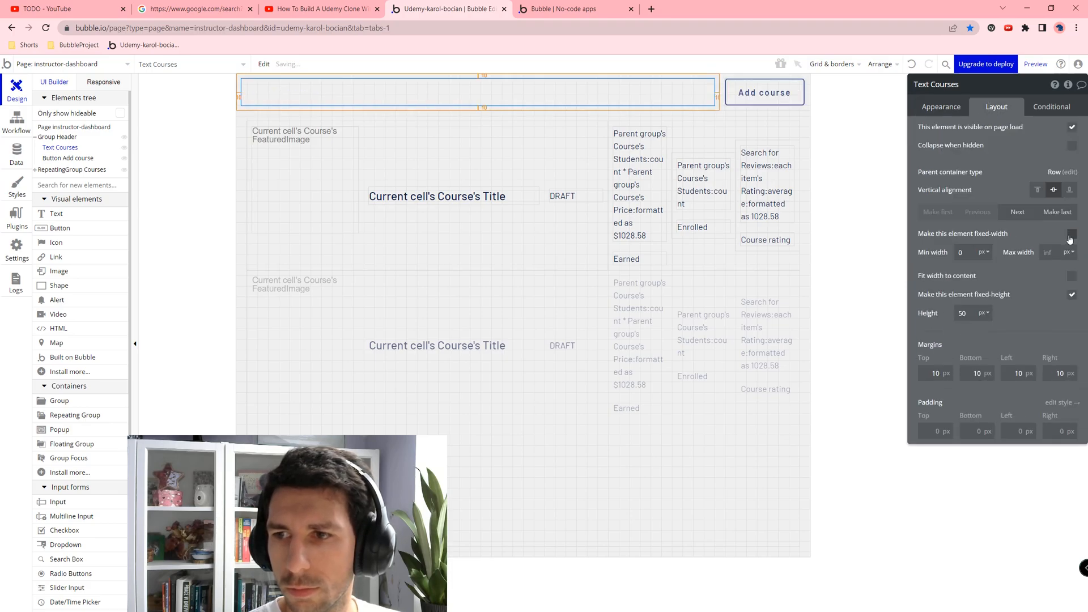
{"action": "left_click", "coordinate": [1072, 294]}
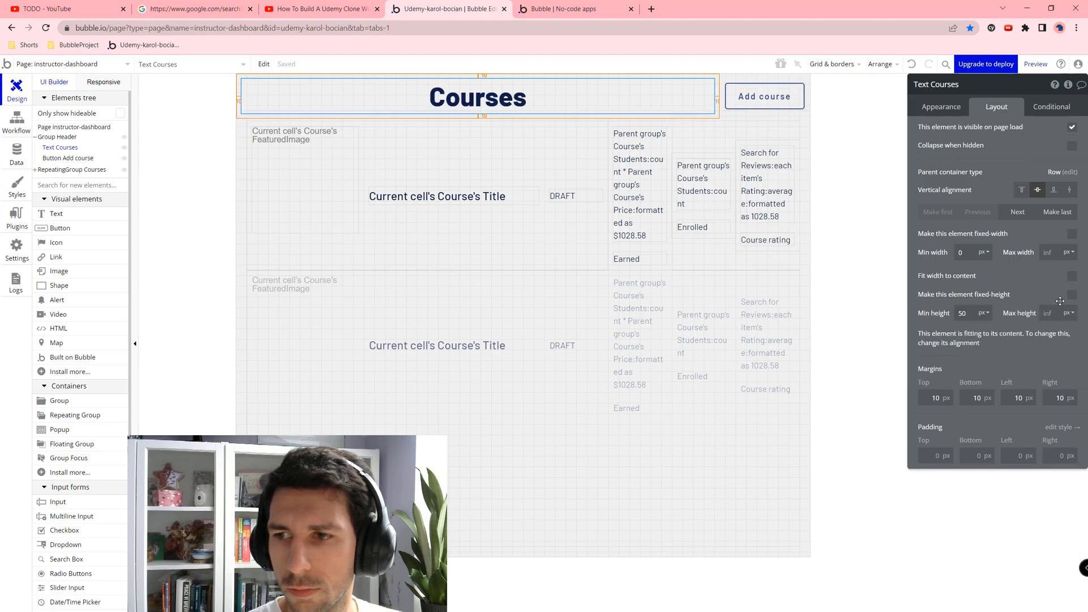
{"action": "left_click", "coordinate": [1072, 295]}
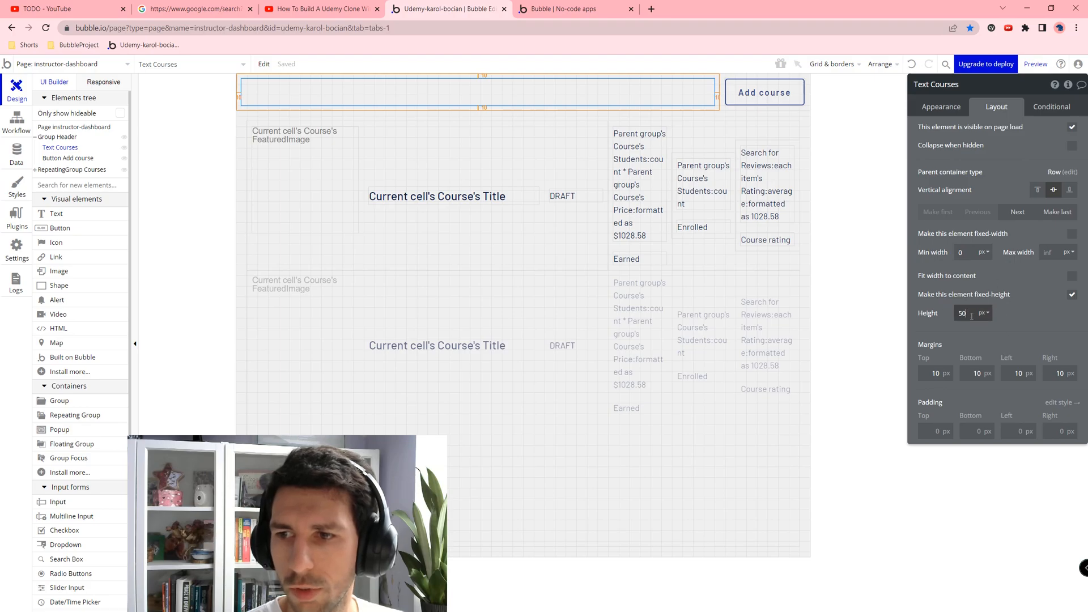
{"action": "key", "text": "ctrl+a"}
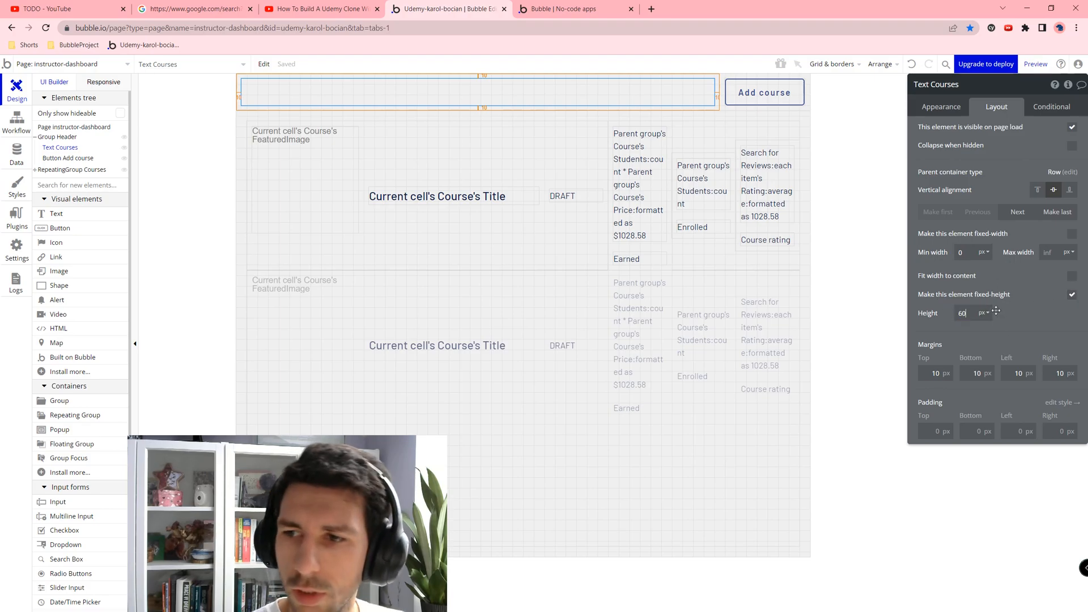
{"action": "key", "text": "Tab"}
{"action": "left_click", "coordinate": [968, 315]}
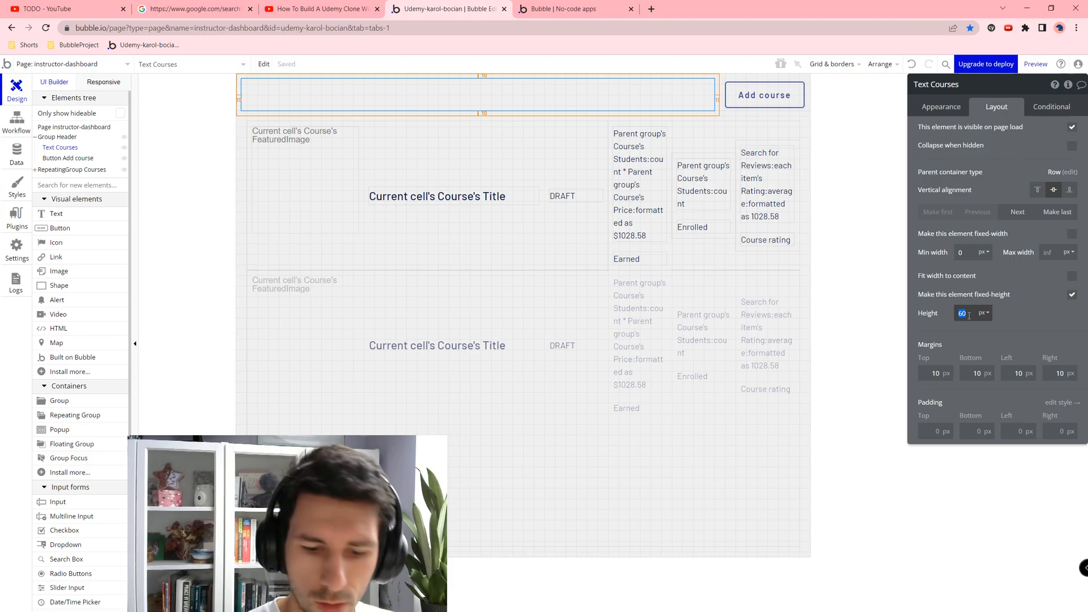
{"action": "type", "text": "70"}
{"action": "key", "text": "Tab"}
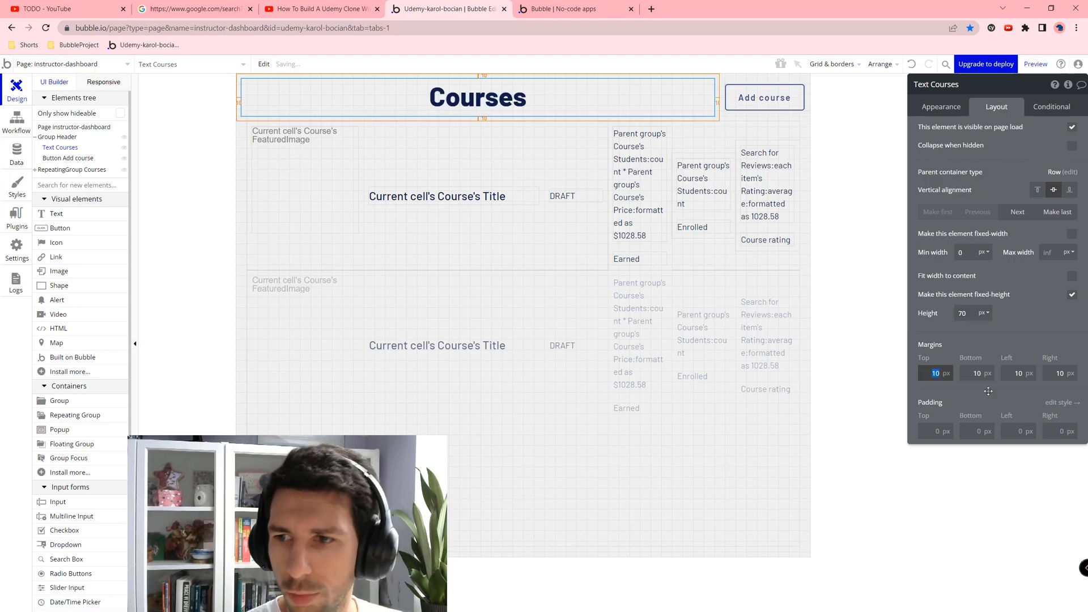
Step: Set the heading's top and bottom margins to 0 and make it fit its text width
{"action": "left_click", "coordinate": [1028, 375]}
{"action": "double_click", "coordinate": [978, 374]}
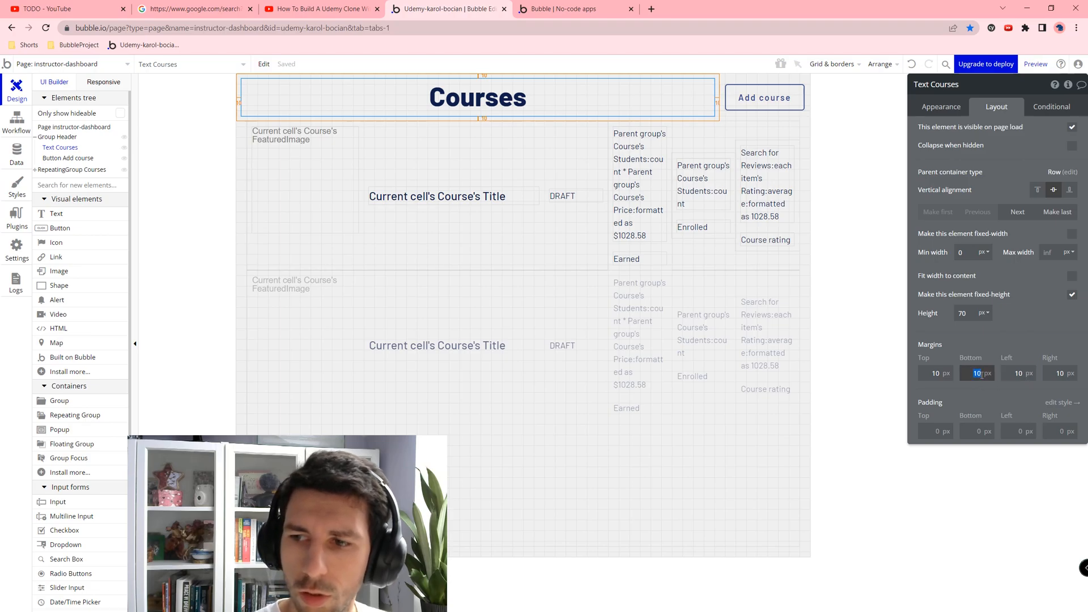
{"action": "type", "text": "0"}
{"action": "key", "text": "shift+Tab"}
{"action": "type", "text": "0"}
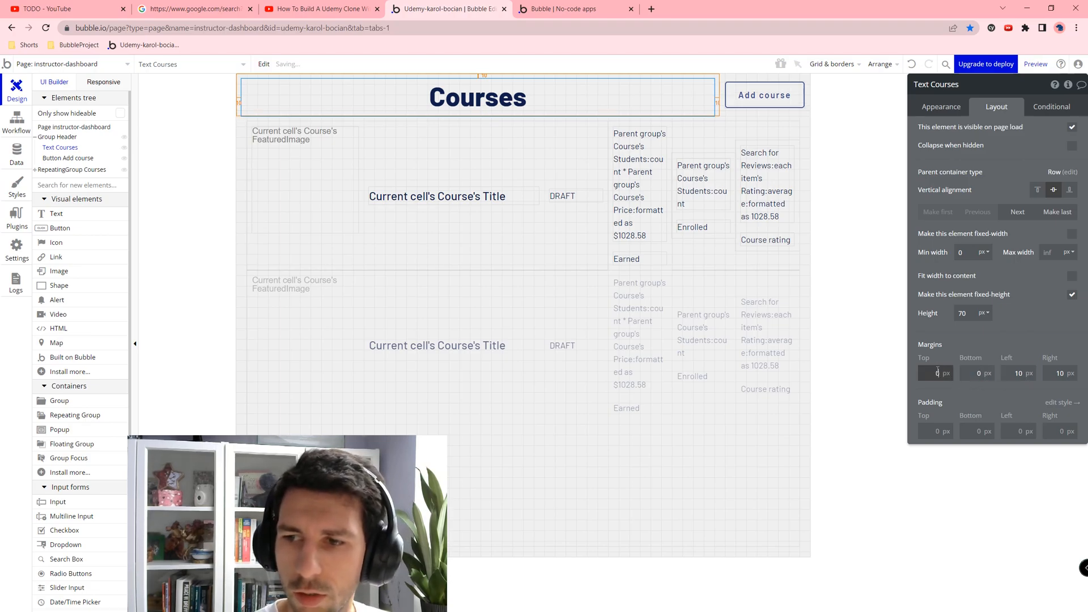
{"action": "key", "text": "Tab"}
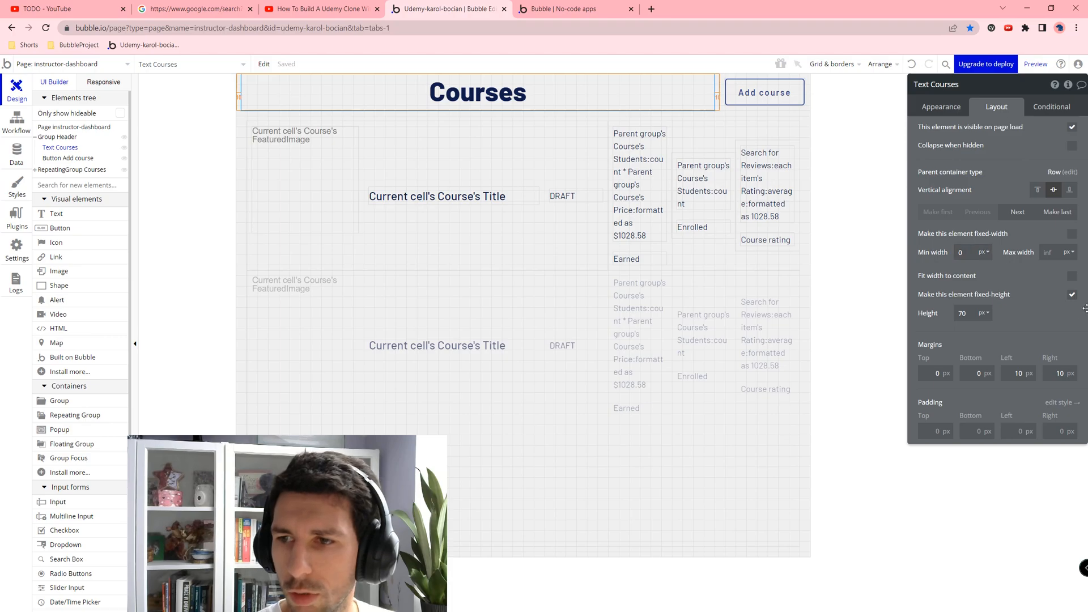
{"action": "left_click", "coordinate": [1072, 277]}
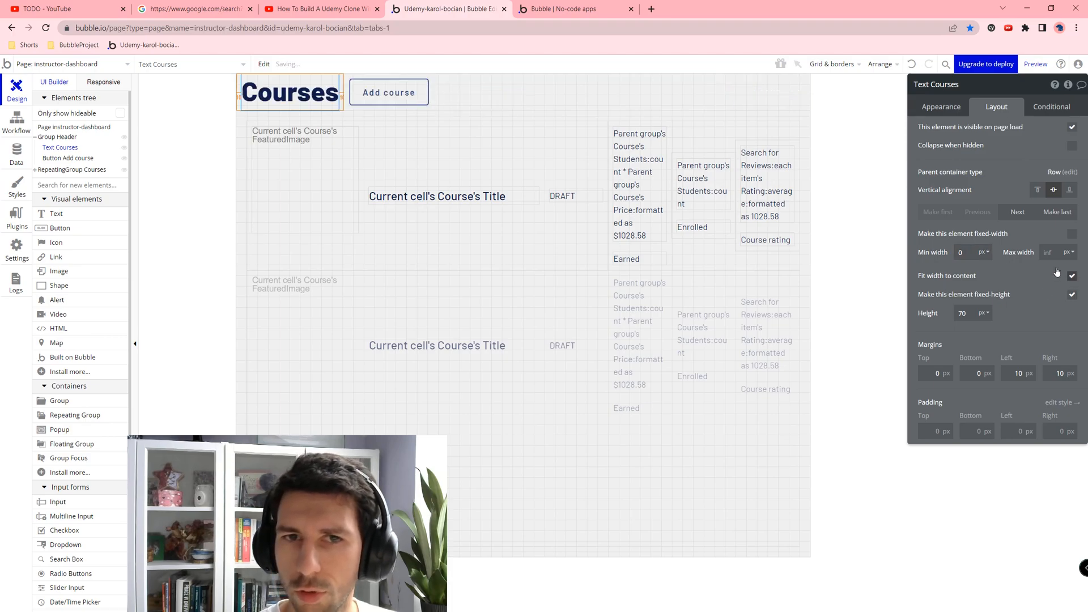
Step: Set Group Header to space-between and start a click workflow for Add course
{"action": "left_click", "coordinate": [510, 93]}
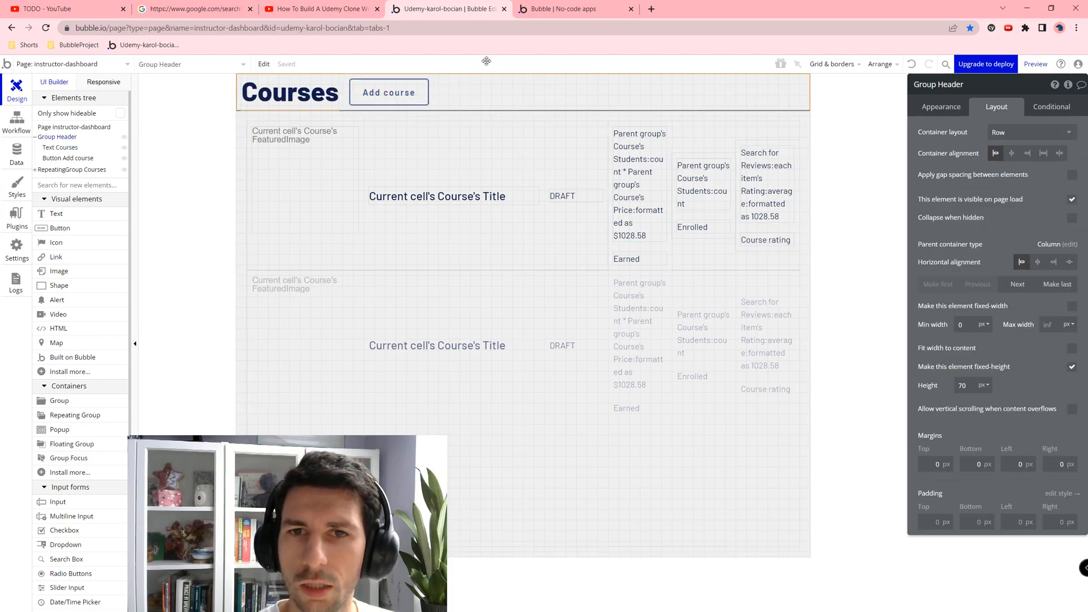
{"action": "left_click", "coordinate": [1059, 153]}
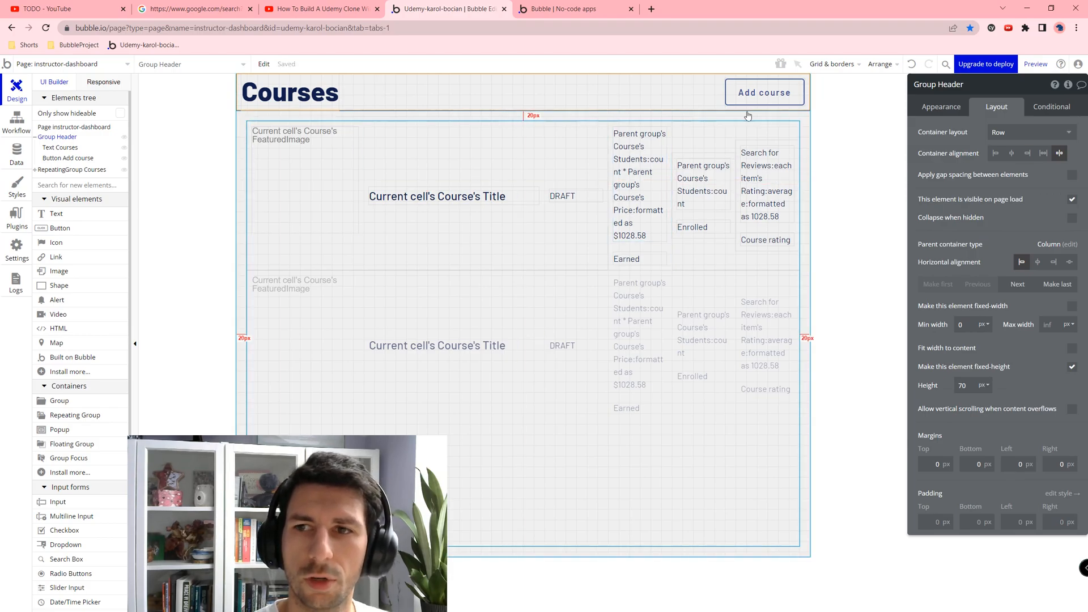
{"action": "left_click", "coordinate": [764, 92]}
{"action": "left_click", "coordinate": [940, 108]}
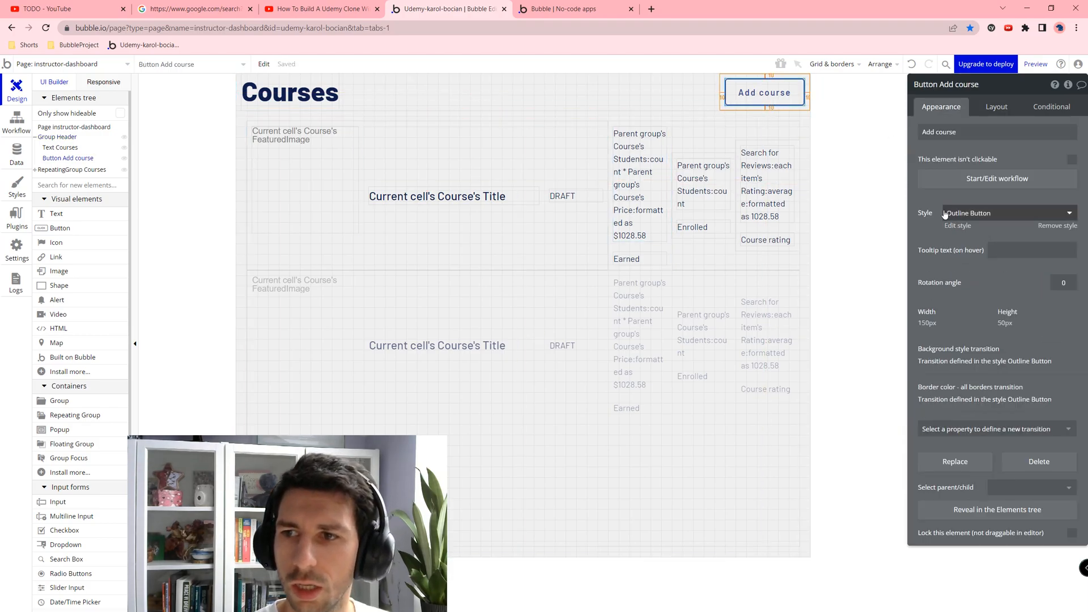
{"action": "left_click", "coordinate": [997, 178]}
Step: Add a Go to page action with destination add-course to the Add course workflow
{"action": "left_click", "coordinate": [150, 197]}
{"action": "type", "text": "go to"}
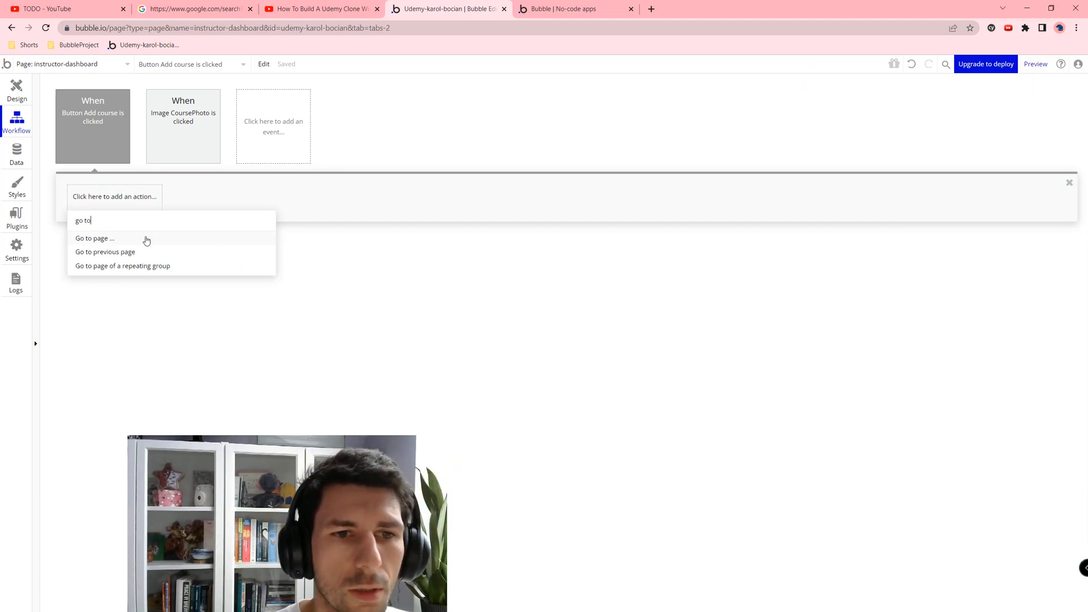
{"action": "left_click", "coordinate": [148, 237]}
{"action": "left_click", "coordinate": [994, 110]}
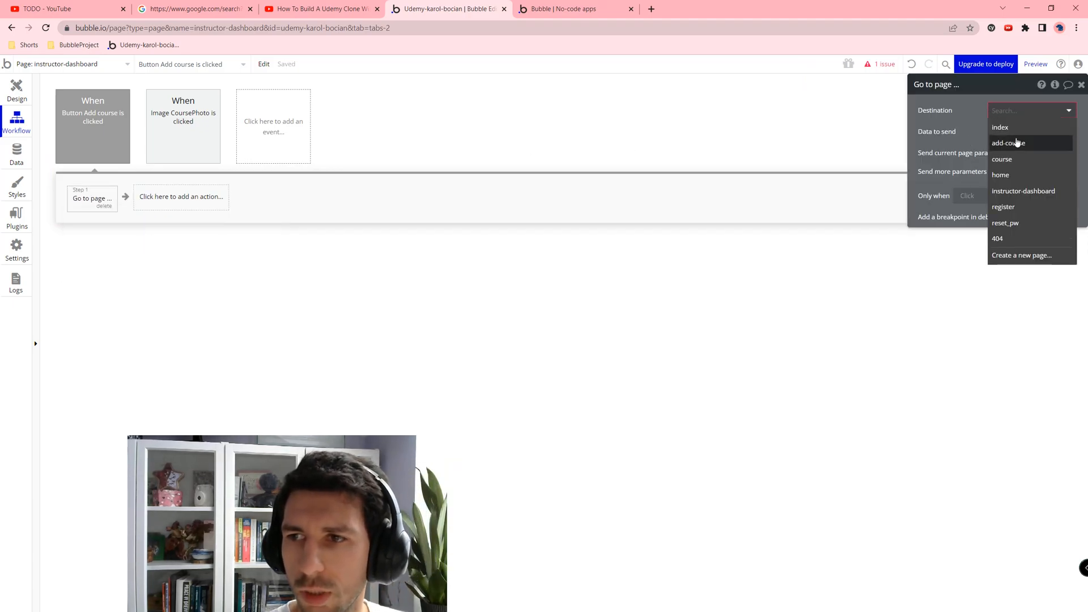
{"action": "left_click", "coordinate": [1012, 142]}
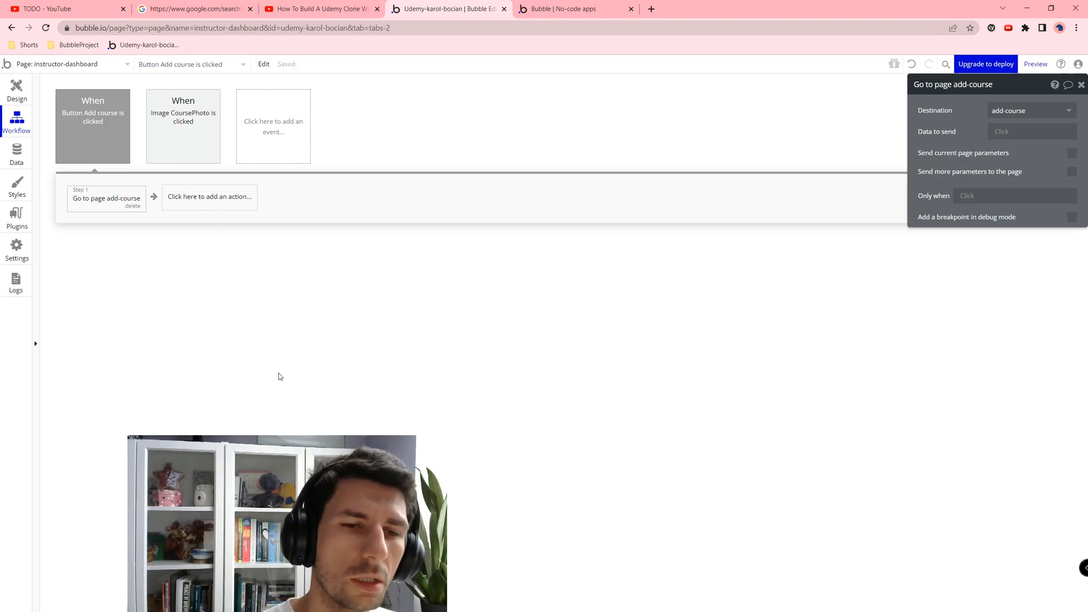
{"action": "left_click", "coordinate": [261, 124]}
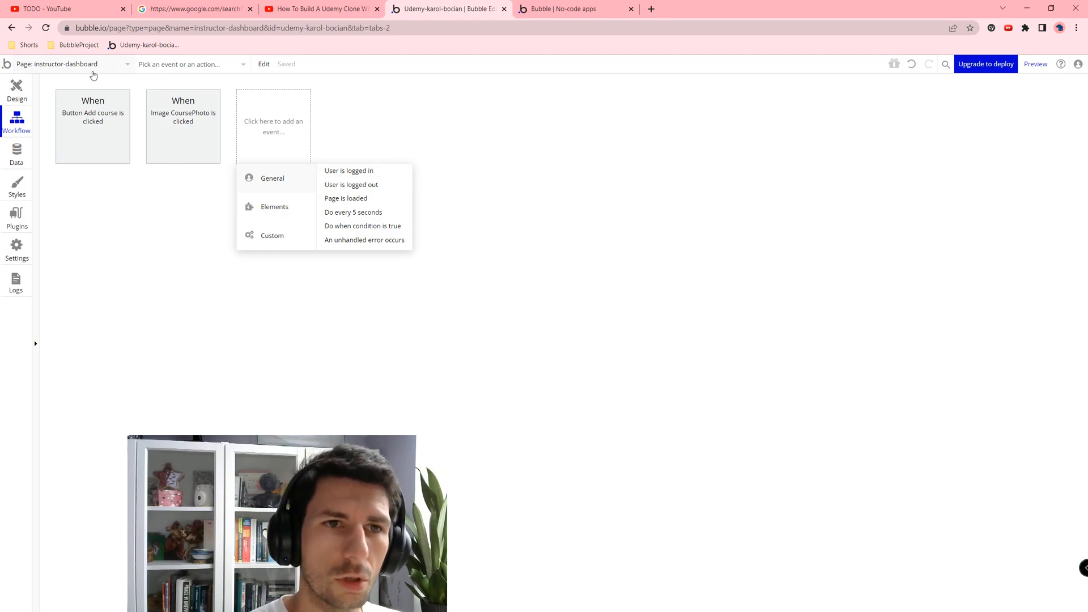
Step: Add a Page is loaded event to the dashboard's workflows
{"action": "left_click", "coordinate": [93, 65]}
{"action": "mouse_move", "coordinate": [287, 215]}
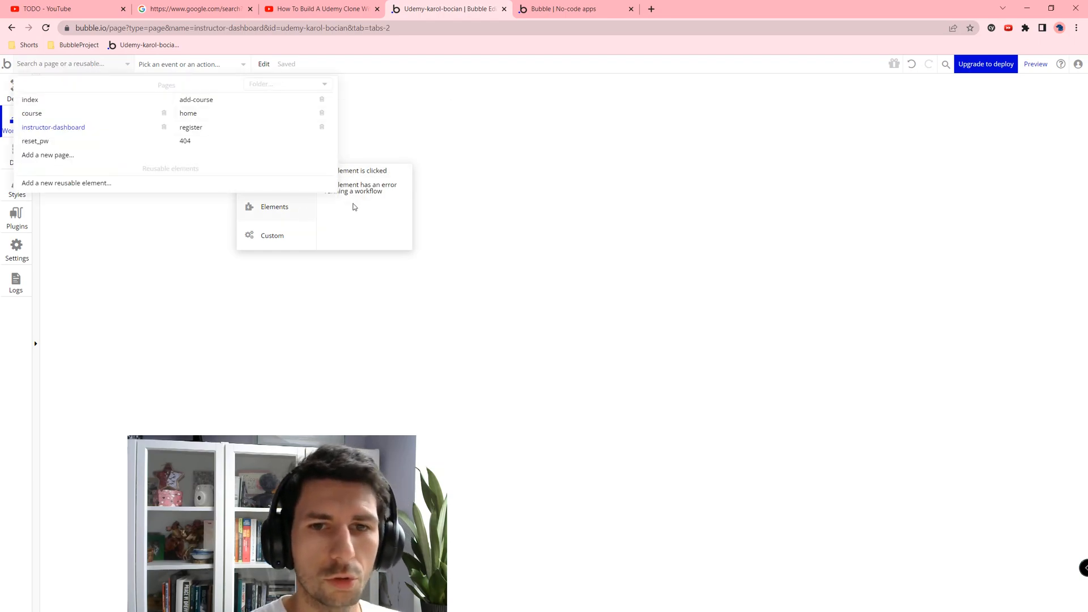
{"action": "left_click", "coordinate": [470, 333]}
{"action": "left_click", "coordinate": [254, 132]}
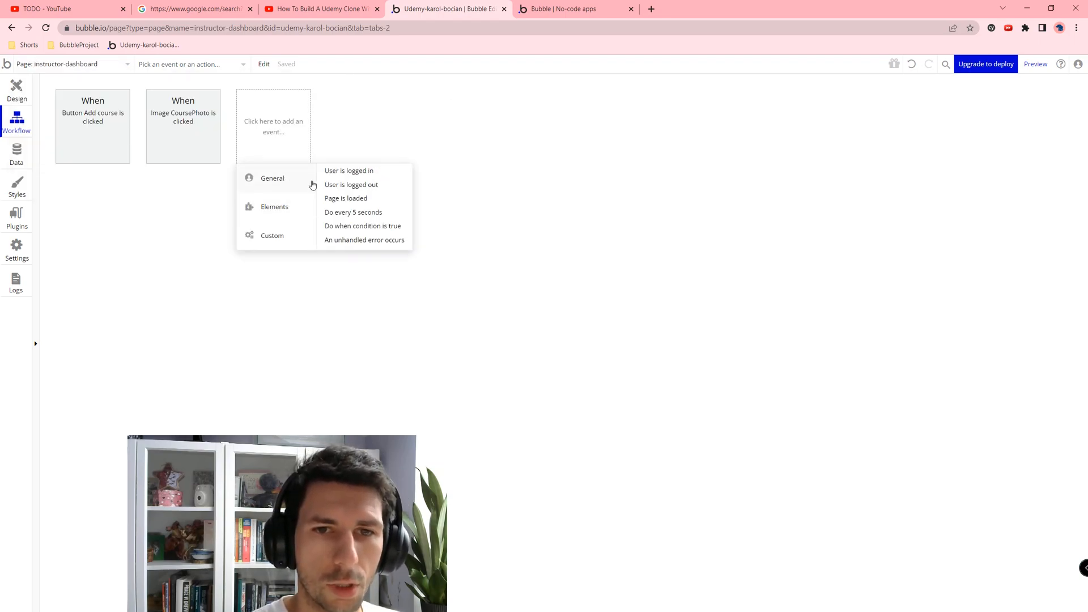
{"action": "left_click", "coordinate": [365, 203]}
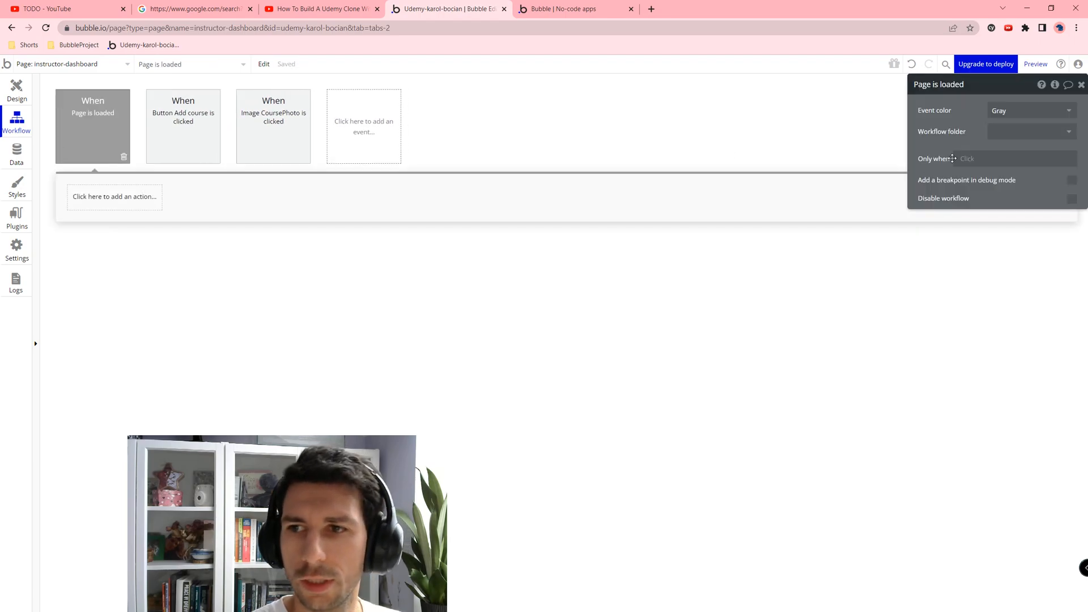
Step: Make it run only when Current User's ProfileType is not Instructor
{"action": "left_click", "coordinate": [958, 159]}
{"action": "left_click", "coordinate": [980, 204]}
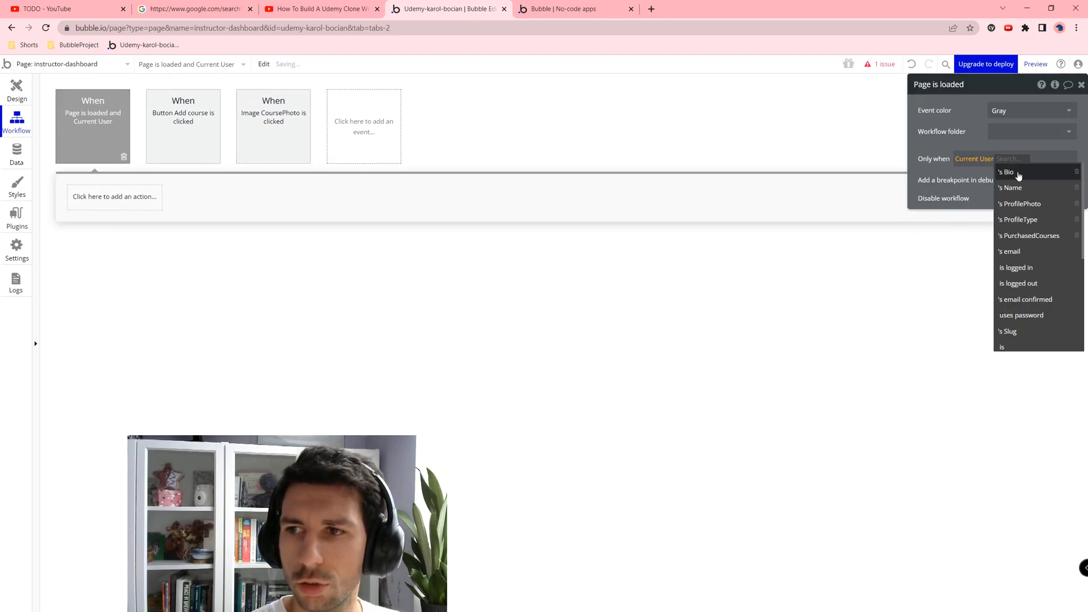
{"action": "left_click", "coordinate": [1016, 220]}
{"action": "left_click", "coordinate": [1029, 172]}
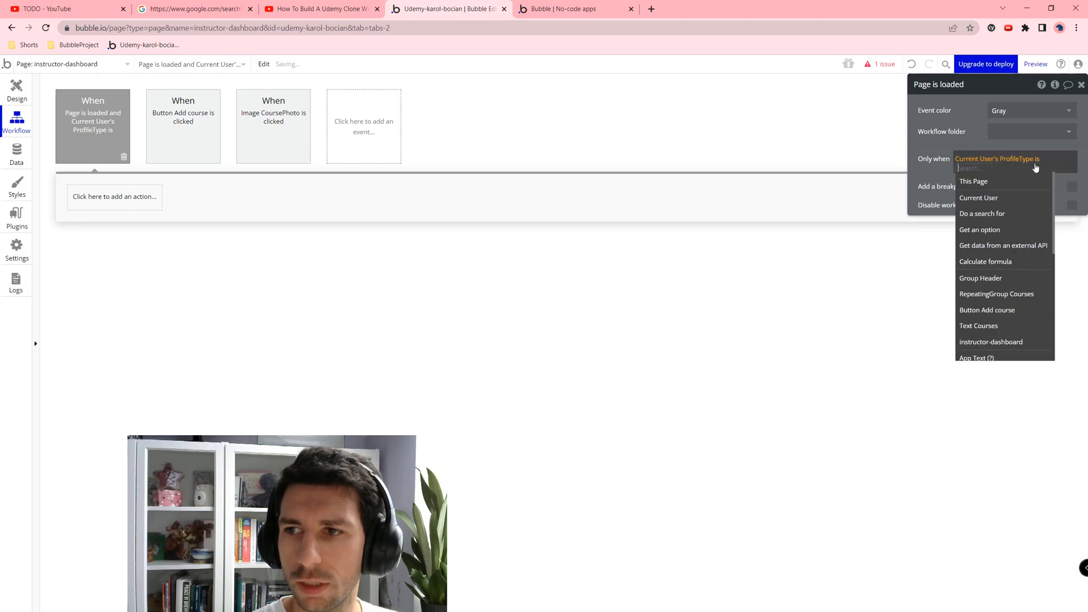
{"action": "key", "text": "BackSpace"}
{"action": "left_click", "coordinate": [1017, 204]}
{"action": "type", "text": "Instructor"}
{"action": "key", "text": "Return"}
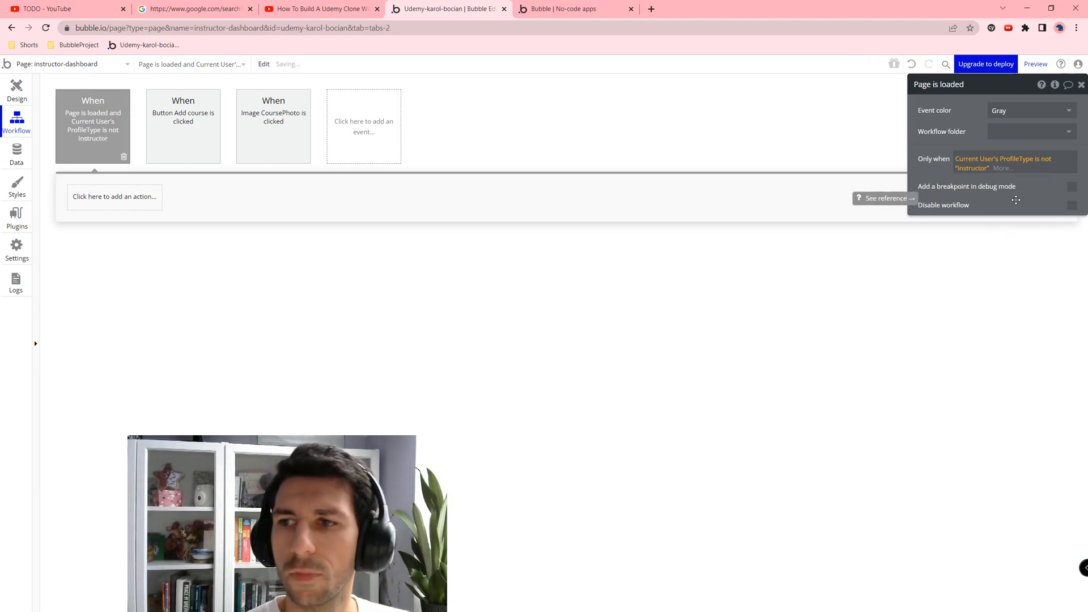
Step: Add a Go to page action sending those users to the home page
{"action": "left_click", "coordinate": [115, 196]}
{"action": "type", "text": "go"}
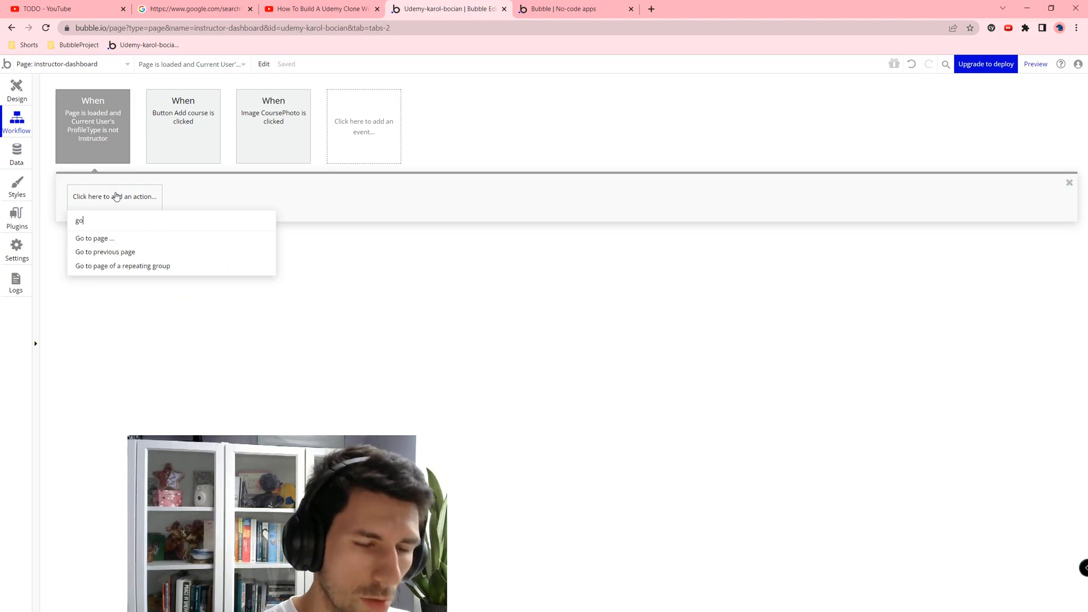
{"action": "type", "text": " to"}
{"action": "left_click", "coordinate": [119, 242]}
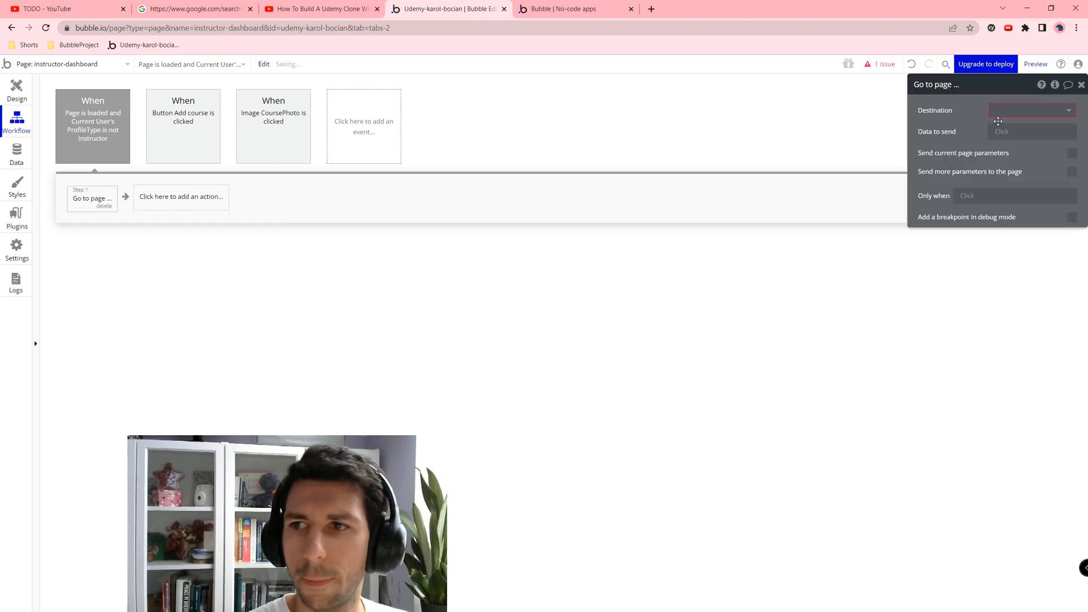
{"action": "left_click", "coordinate": [1003, 119]}
{"action": "left_click", "coordinate": [1005, 174]}
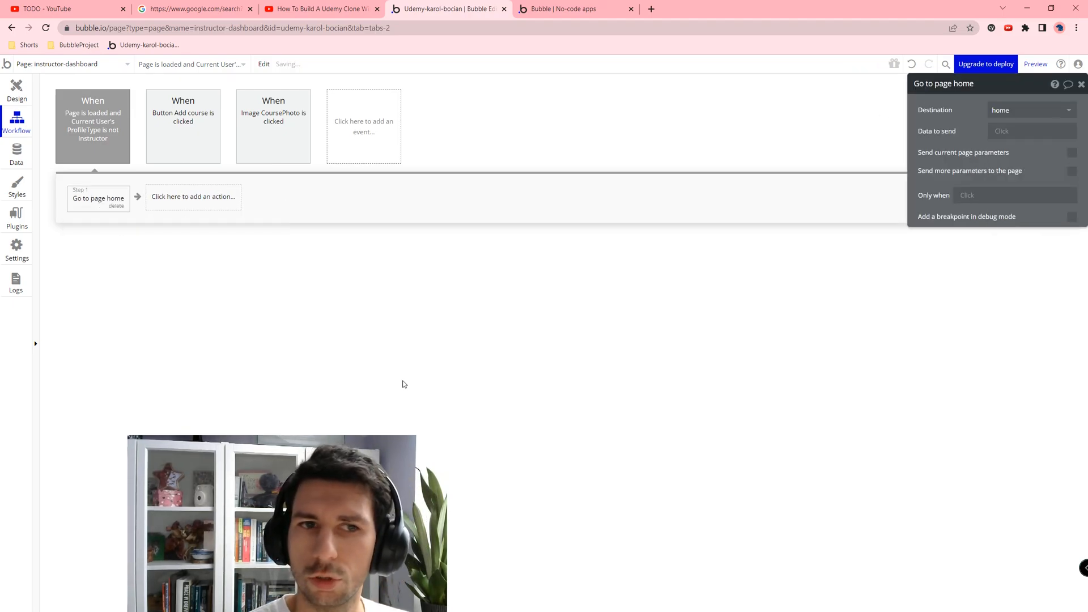
Step: Preview the dashboard and open its address in a private browser window
{"action": "left_click", "coordinate": [25, 93]}
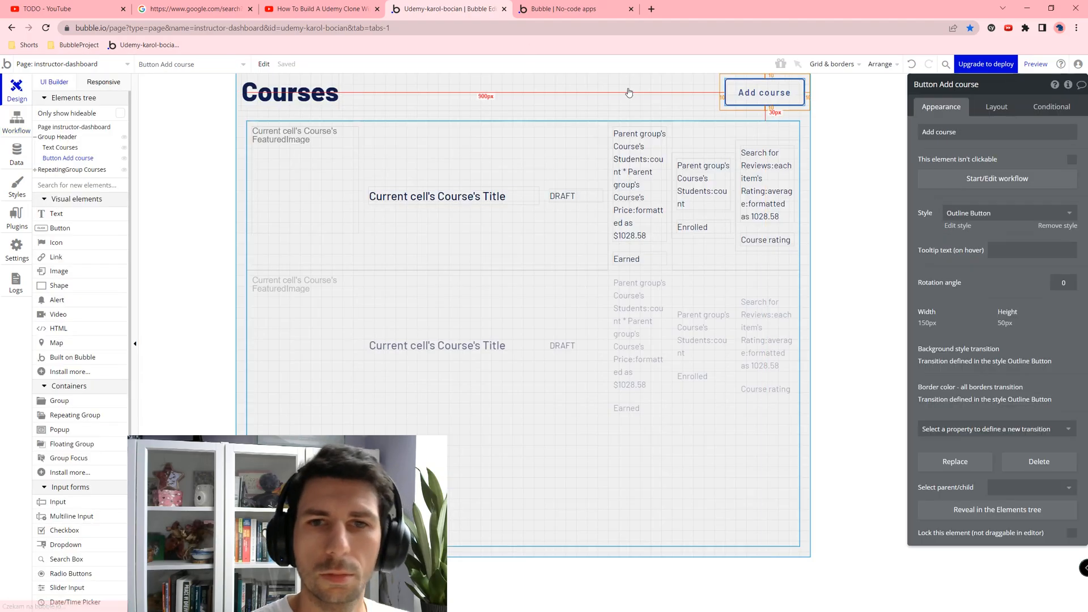
{"action": "left_click", "coordinate": [1036, 64]}
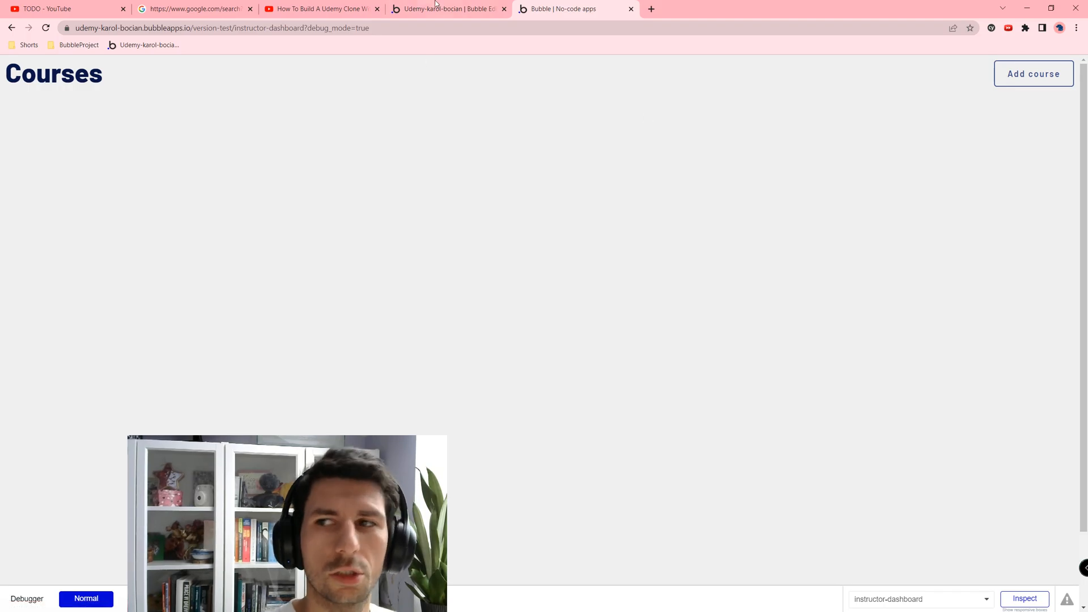
{"action": "left_click", "coordinate": [371, 28]}
{"action": "key", "text": "ctrl+c"}
{"action": "key", "text": "ctrl+shift+n"}
{"action": "key", "text": "ctrl+v"}
{"action": "key", "text": "Return"}
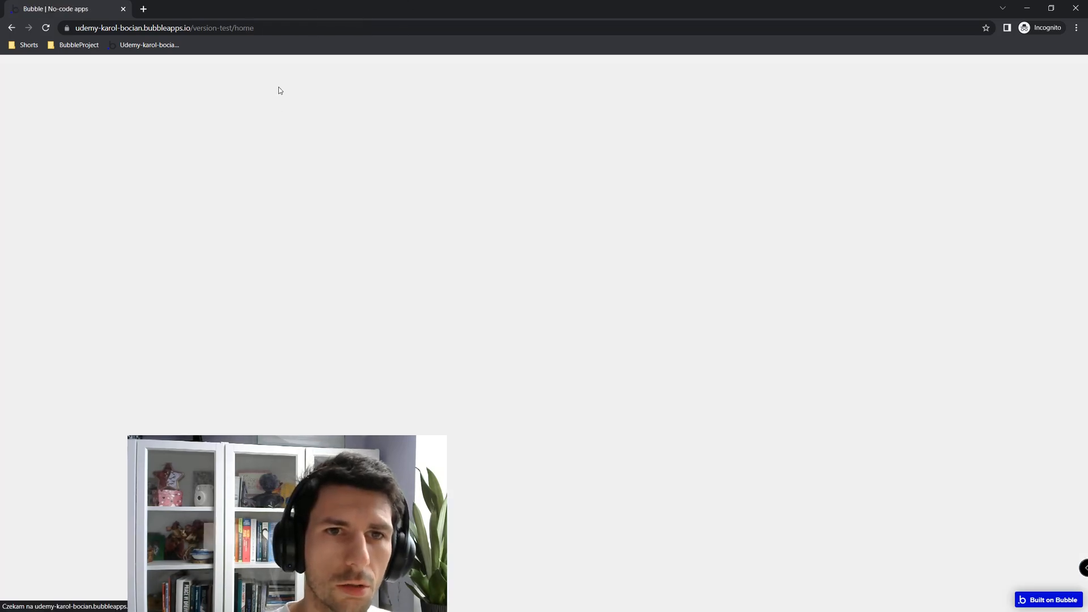
Step: Close the private window and return to the editor tab
{"action": "left_click_drag", "start_coordinate": [277, 28], "coordinate": [214, 28]}
{"action": "left_click", "coordinate": [525, 222]}
{"action": "left_click", "coordinate": [1076, 8]}
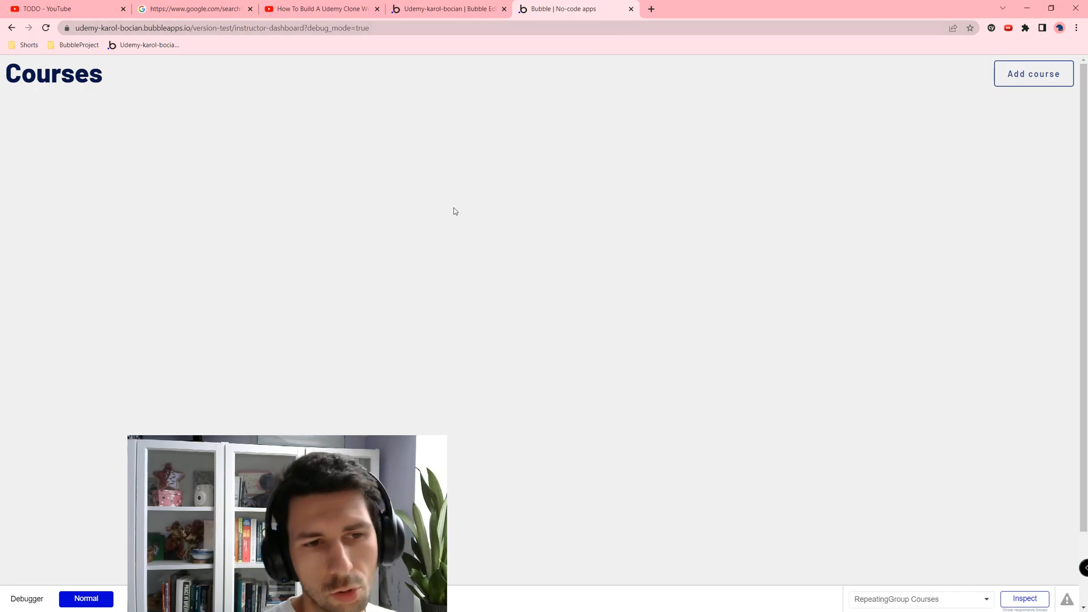
{"action": "left_click", "coordinate": [497, 4]}
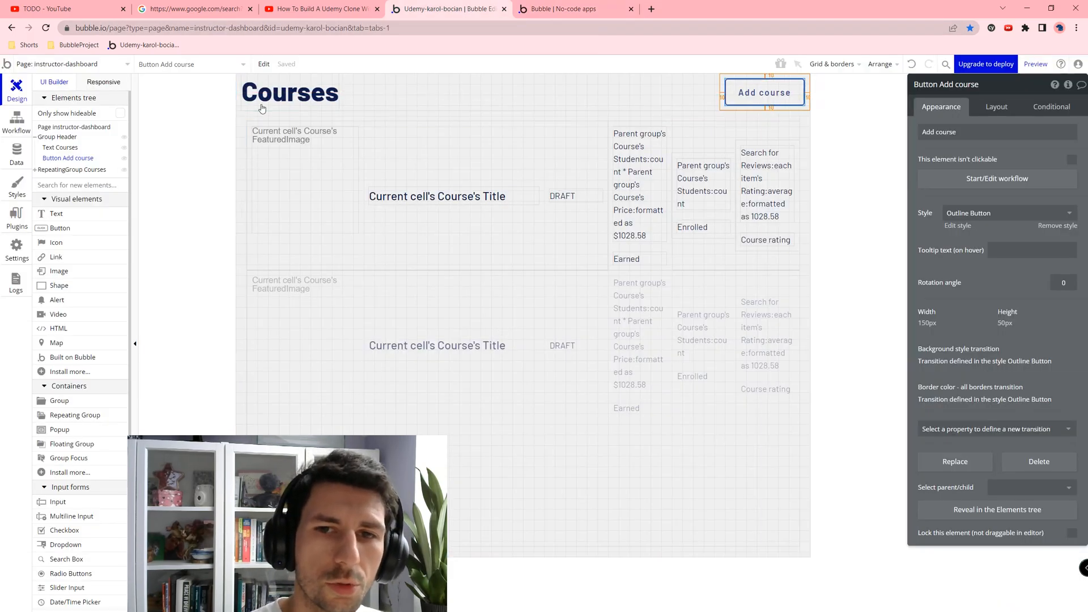
Step: Check the All Users data, then open the add-course page
{"action": "left_click", "coordinate": [28, 163]}
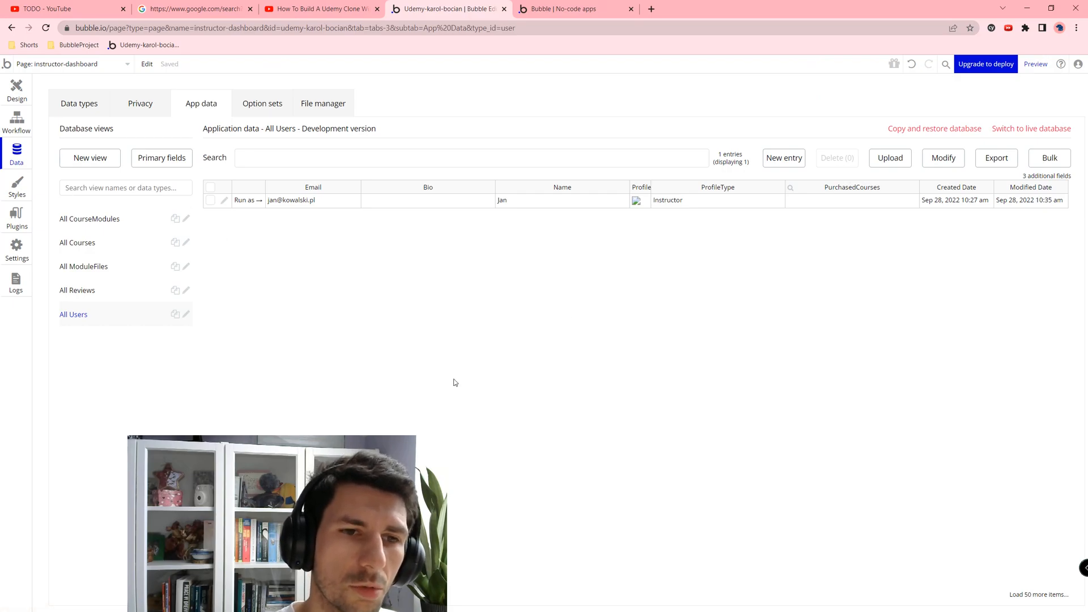
{"action": "left_click", "coordinate": [16, 91]}
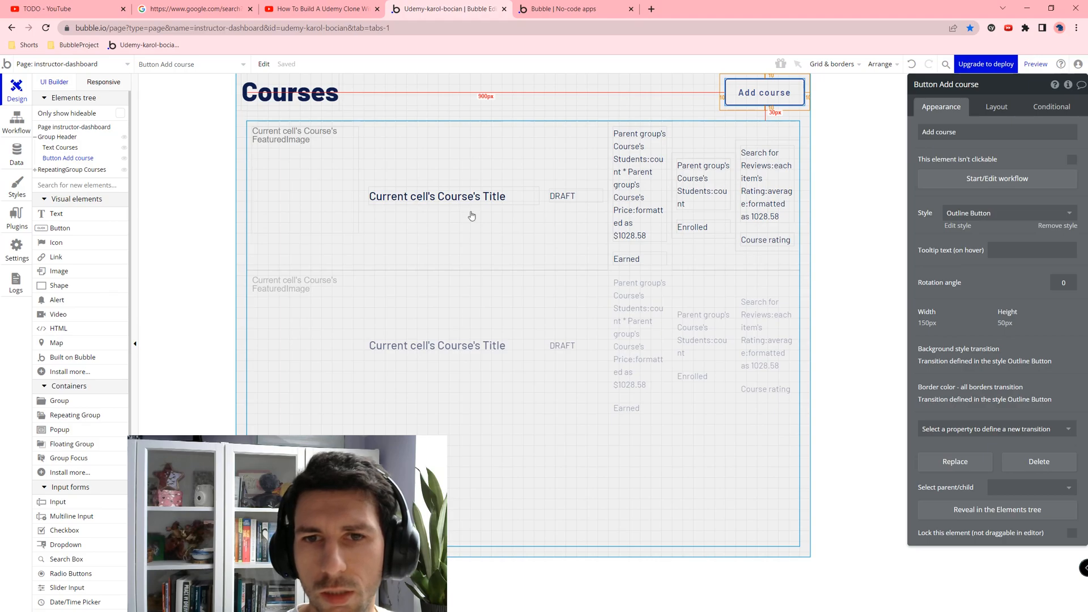
{"action": "left_click", "coordinate": [127, 64]}
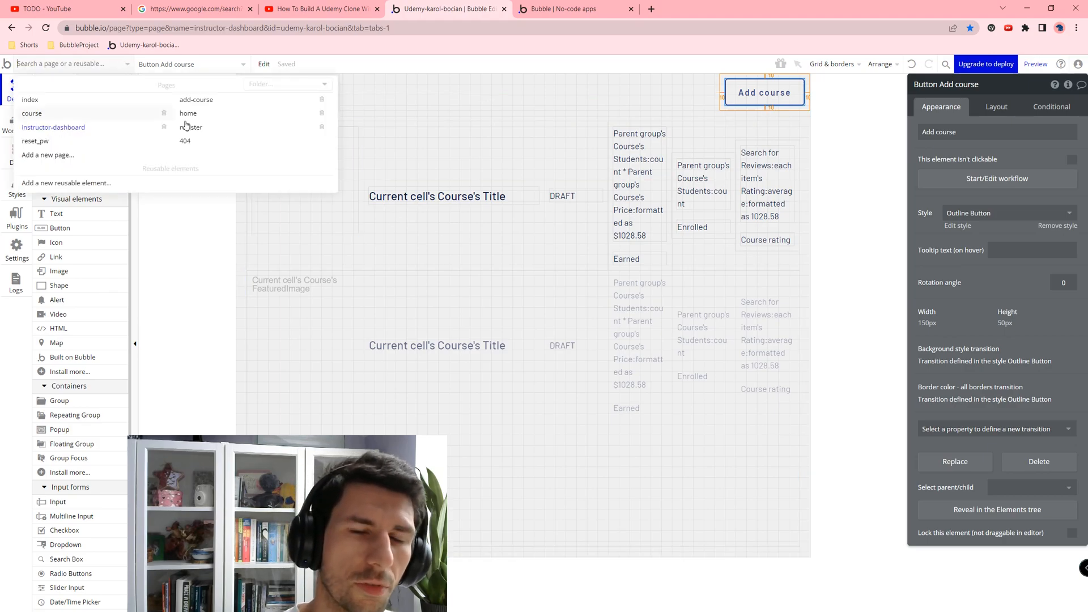
{"action": "left_click", "coordinate": [197, 100]}
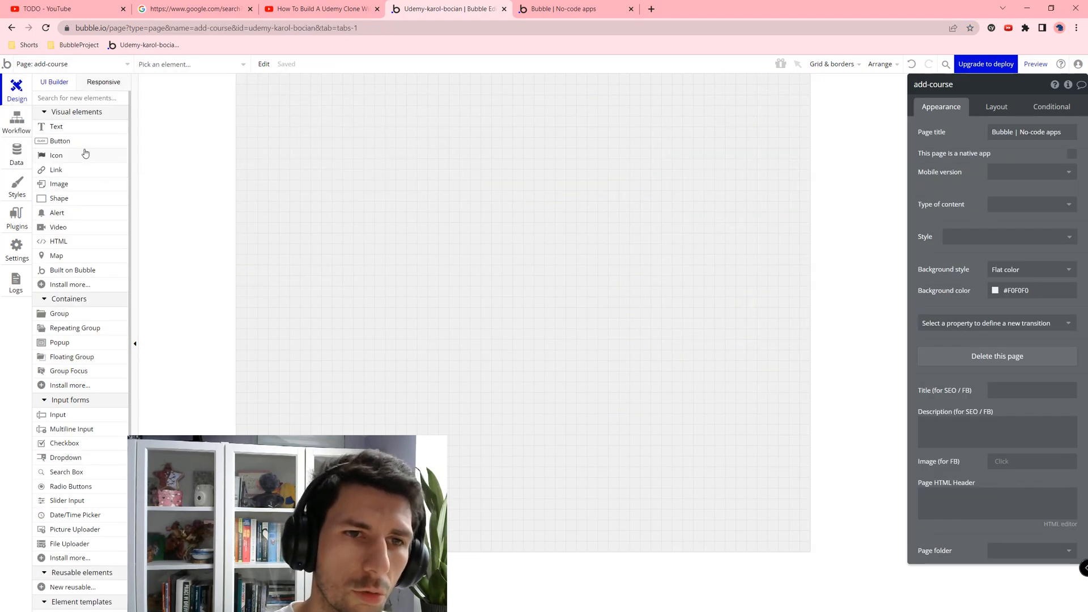
Step: Draw an input field and a button on the add-course page
{"action": "left_click", "coordinate": [79, 414]}
{"action": "left_click_drag", "start_coordinate": [335, 117], "coordinate": [520, 193]}
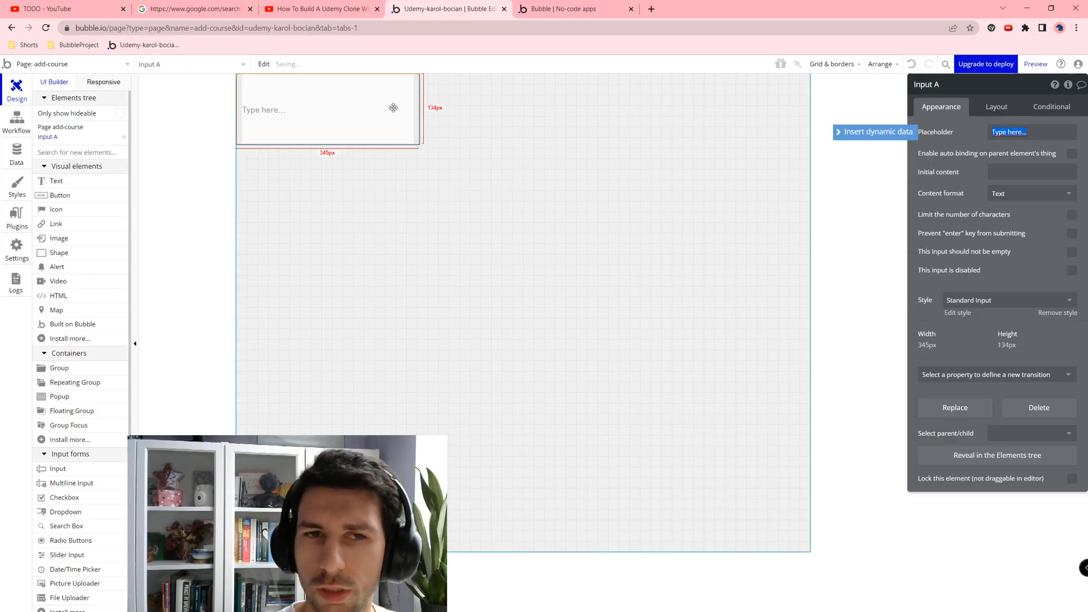
{"action": "left_click", "coordinate": [59, 195]}
{"action": "left_click_drag", "start_coordinate": [344, 173], "coordinate": [468, 247]}
Step: Give Button A's workflow a Create a new Course action
{"action": "left_click", "coordinate": [1010, 175]}
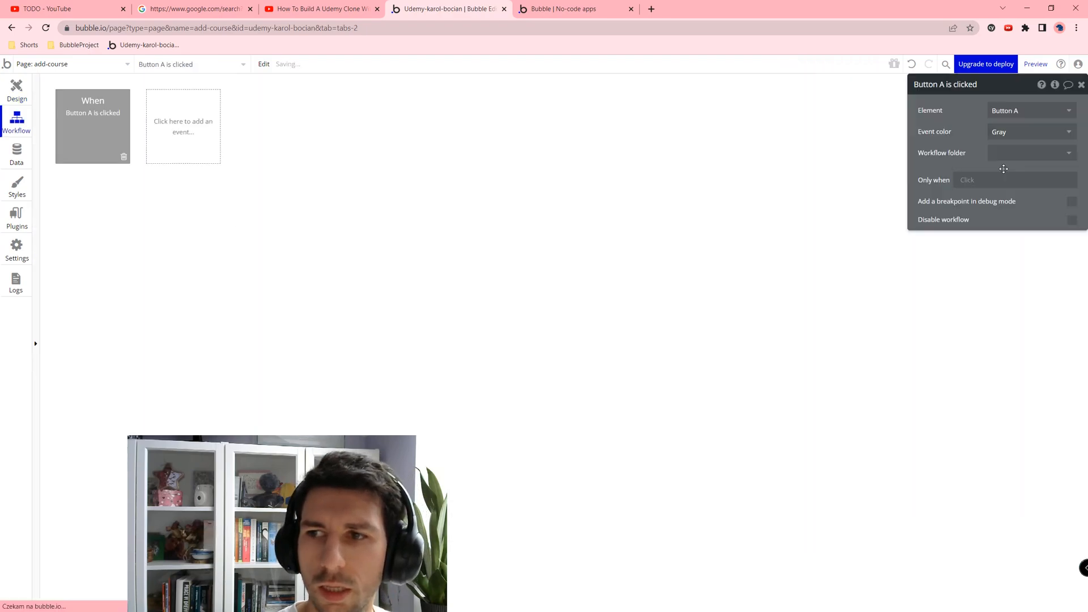
{"action": "left_click", "coordinate": [90, 205]}
{"action": "type", "text": "cre"}
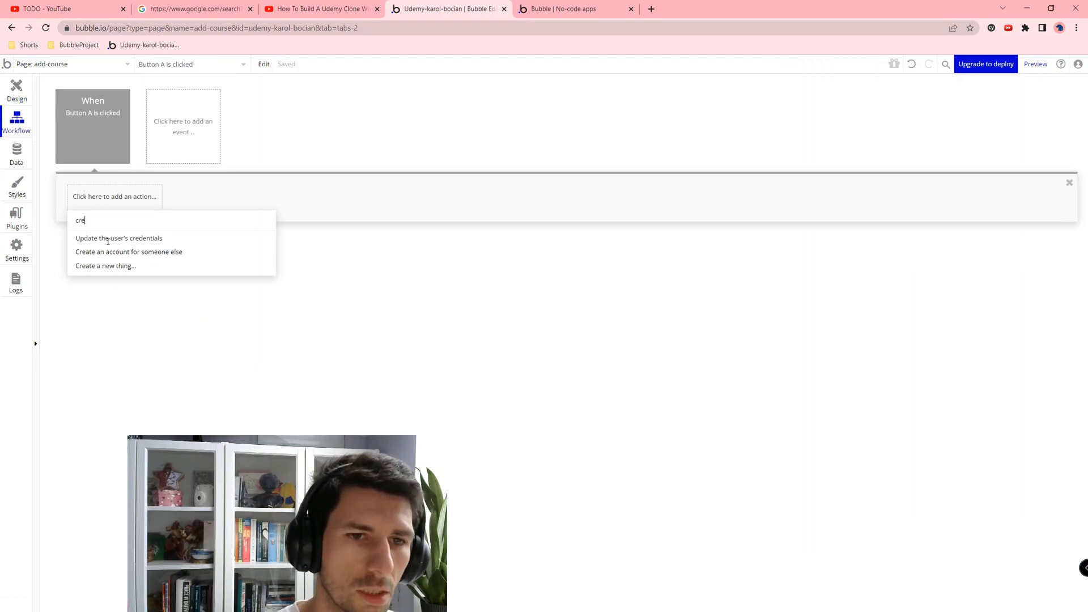
{"action": "left_click", "coordinate": [130, 276]}
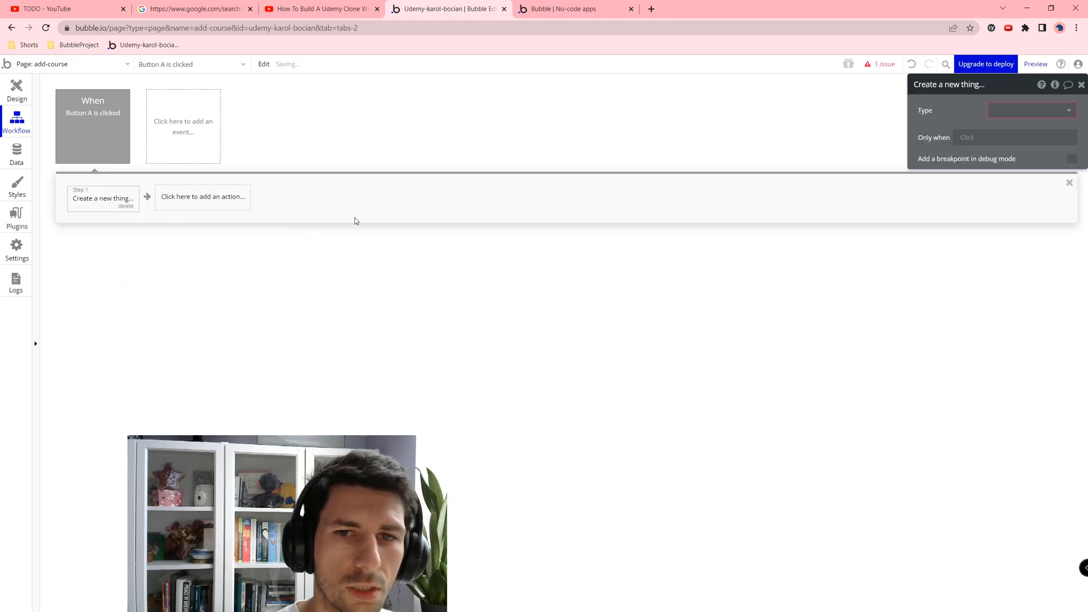
{"action": "left_click", "coordinate": [1015, 112]}
{"action": "left_click", "coordinate": [1009, 129]}
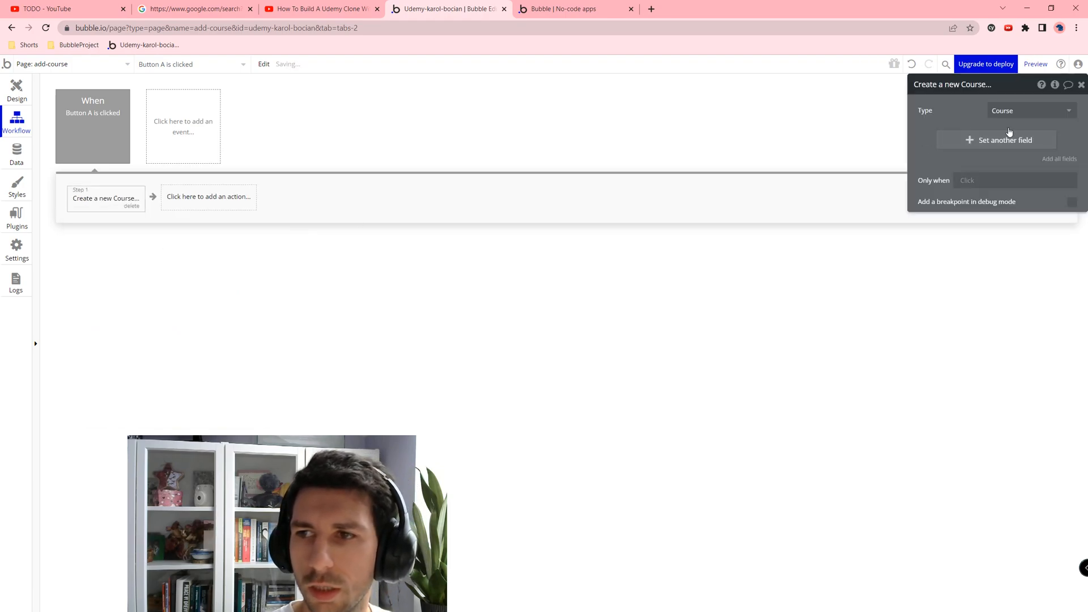
Step: Set the new Course's Title to Input A's value
{"action": "left_click", "coordinate": [992, 141]}
{"action": "left_click", "coordinate": [932, 136]}
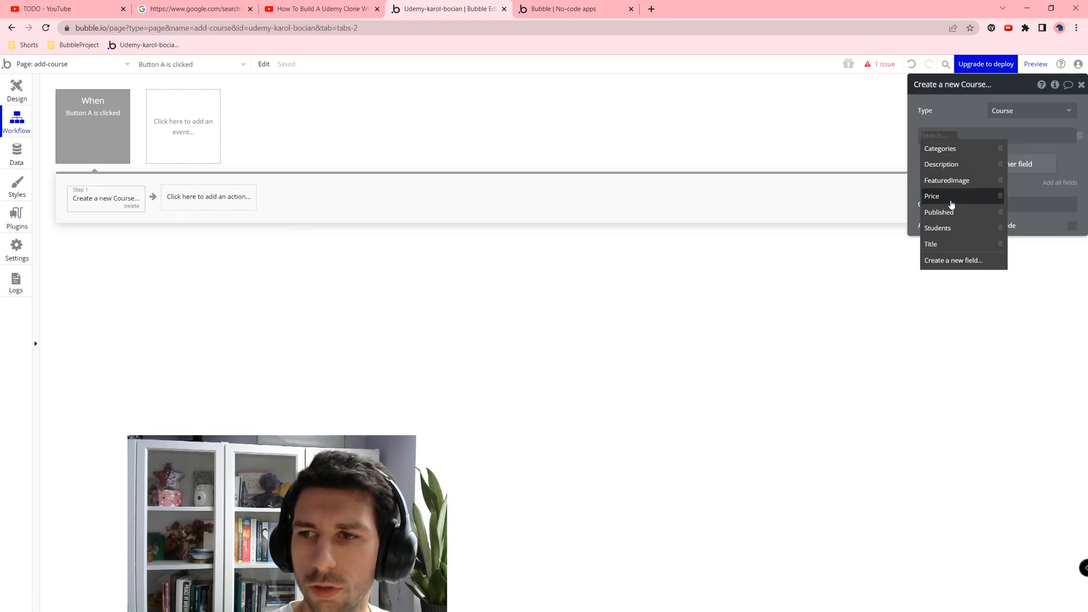
{"action": "left_click", "coordinate": [931, 243]}
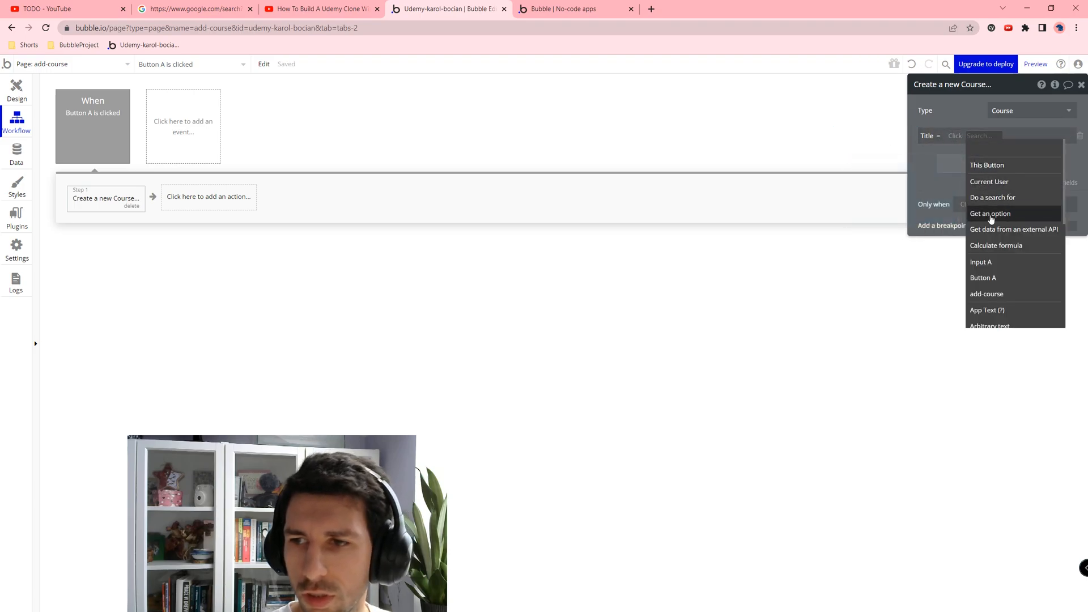
{"action": "left_click", "coordinate": [990, 263]}
{"action": "left_click", "coordinate": [1020, 146]}
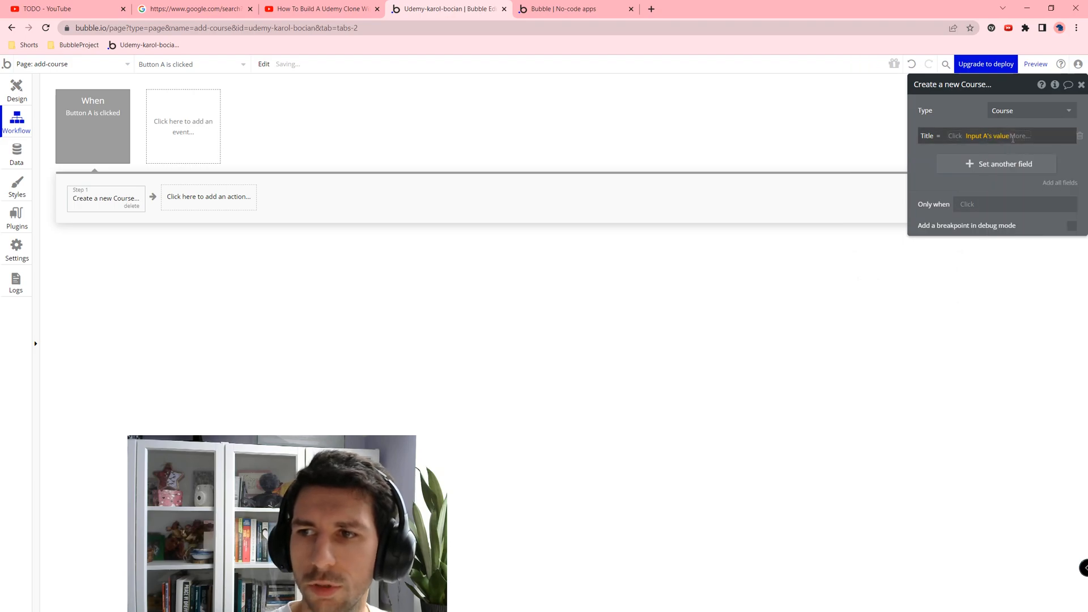
{"action": "left_click", "coordinate": [579, 6]}
Step: Reload the preview, open add-course and submit the title 1111
{"action": "key", "text": "F5"}
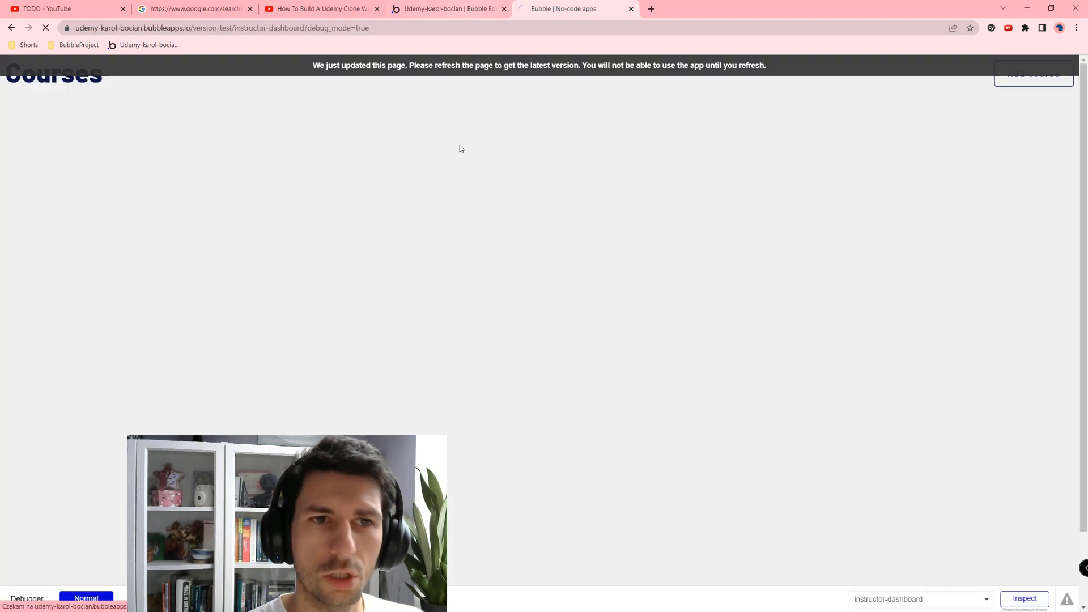
{"action": "left_click", "coordinate": [1028, 75]}
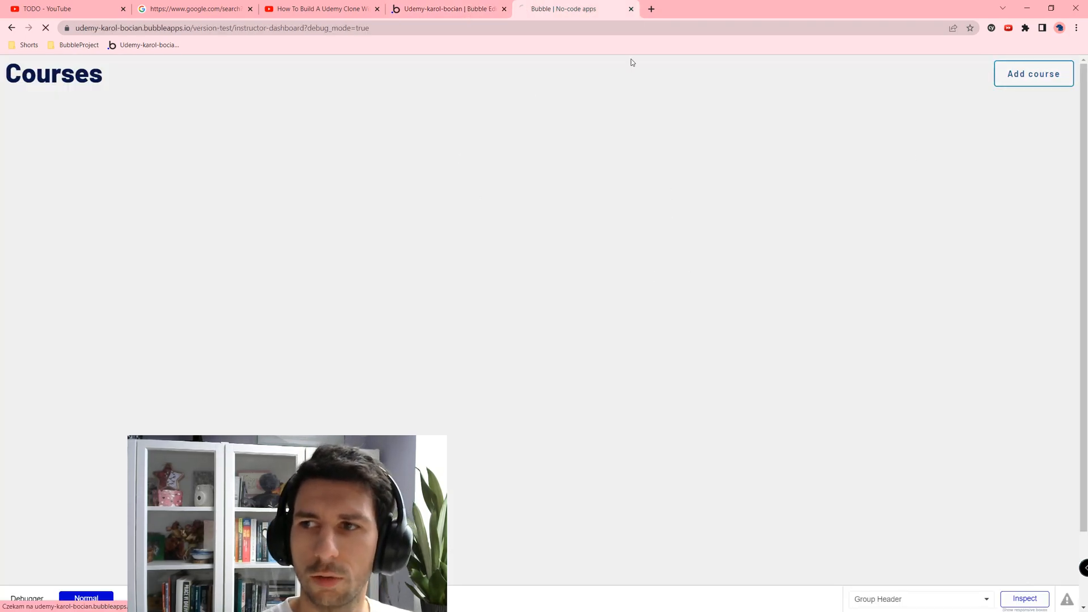
{"action": "left_click", "coordinate": [44, 73]}
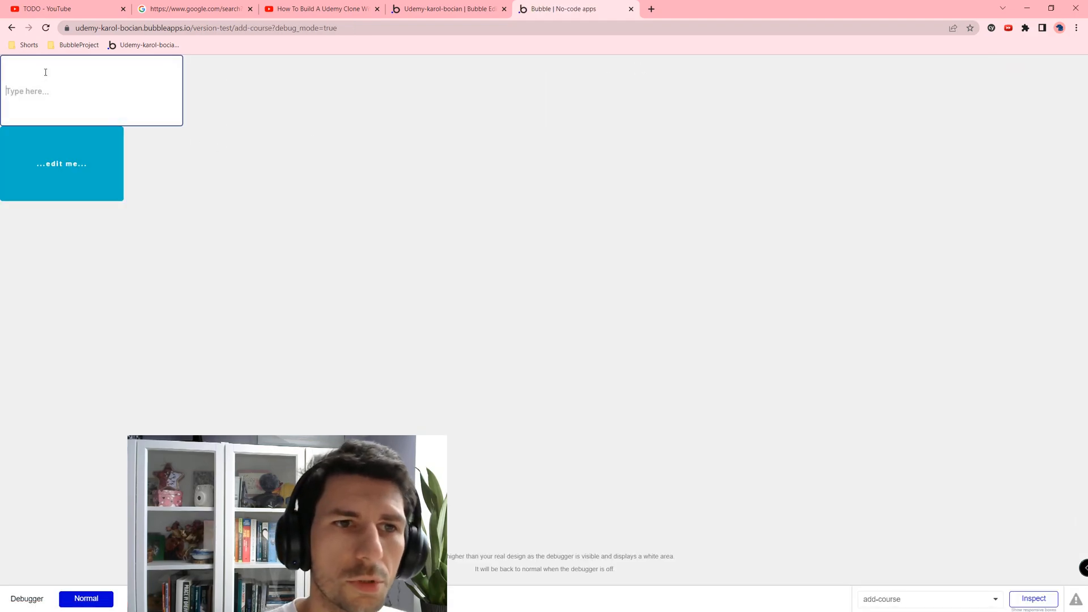
{"action": "type", "text": "1111"}
{"action": "left_click", "coordinate": [80, 167]}
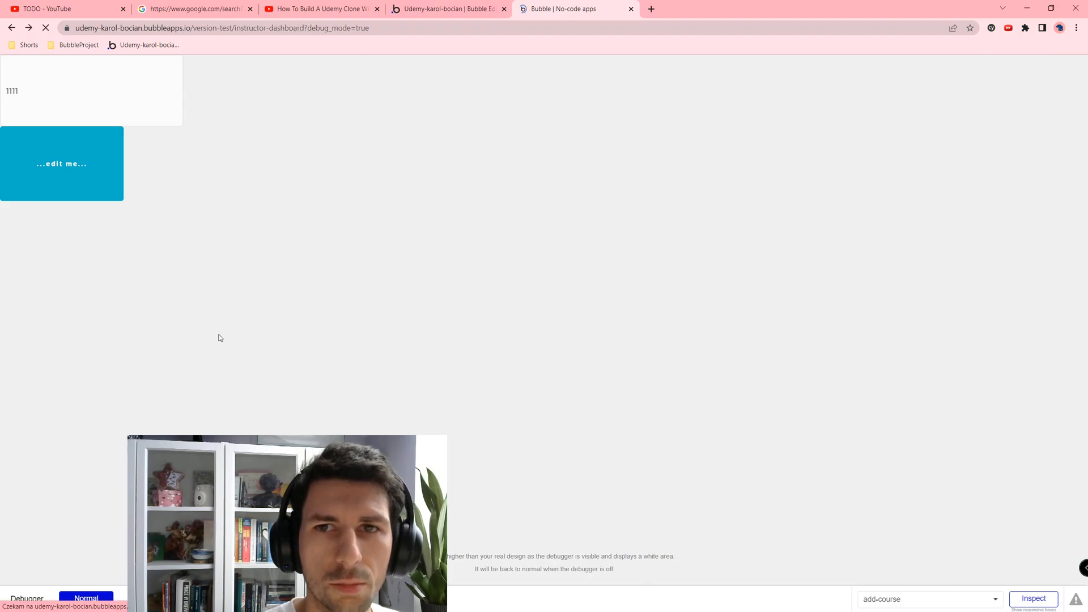
{"action": "left_click_drag", "start_coordinate": [141, 161], "coordinate": [151, 161]}
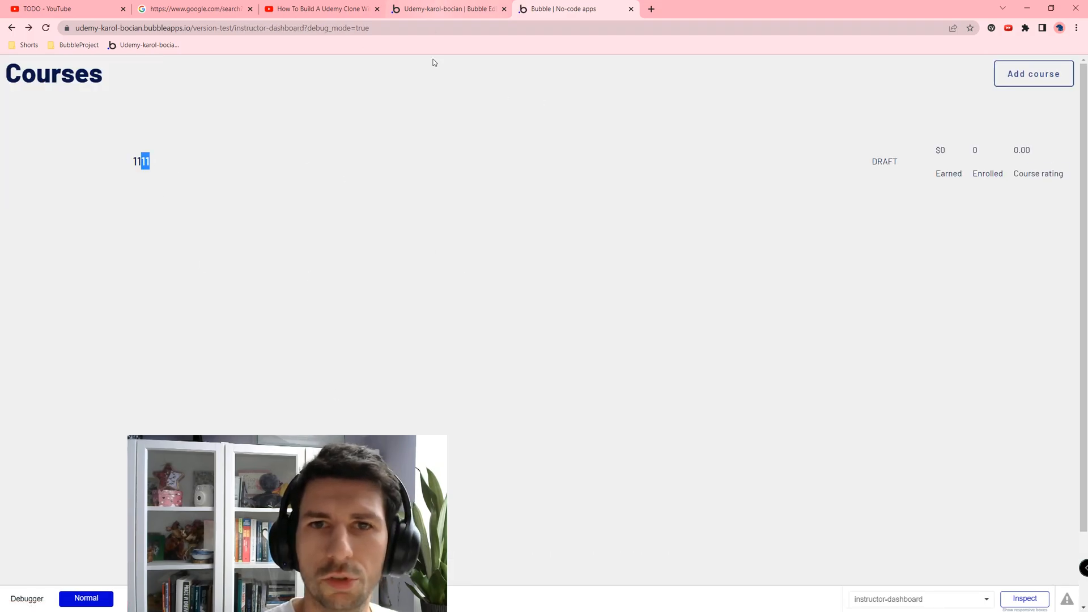
Step: Check the dashboard shows course 1111 as DRAFT, then return to the editor
{"action": "left_click", "coordinate": [454, 12]}
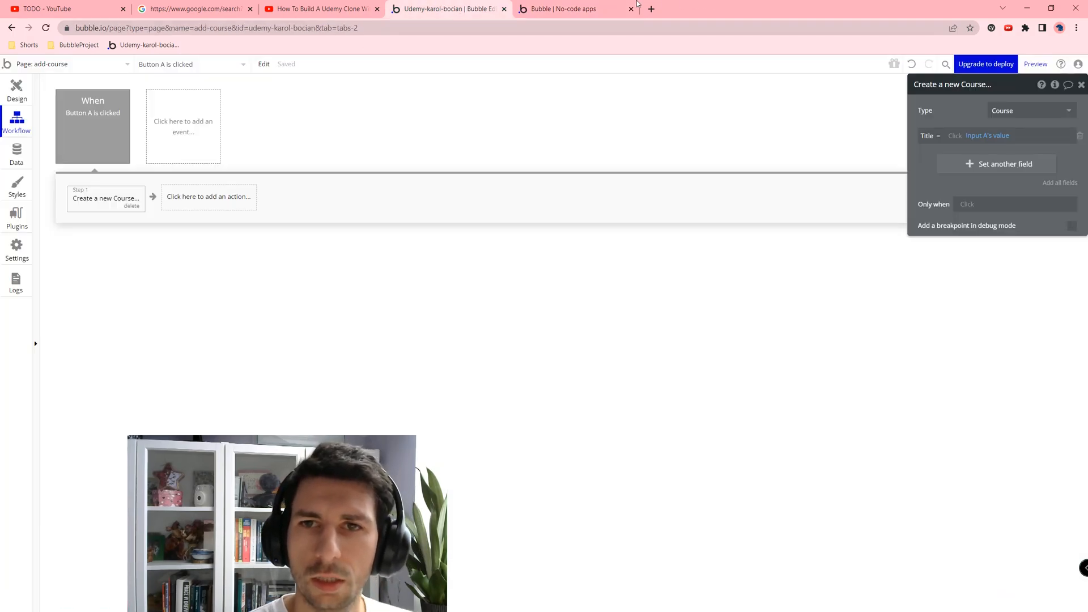
{"action": "left_click", "coordinate": [573, 9]}
{"action": "left_click_drag", "start_coordinate": [941, 173], "coordinate": [1046, 155]}
{"action": "left_click", "coordinate": [910, 171]}
{"action": "left_click", "coordinate": [907, 163]}
{"action": "left_click", "coordinate": [325, 172]}
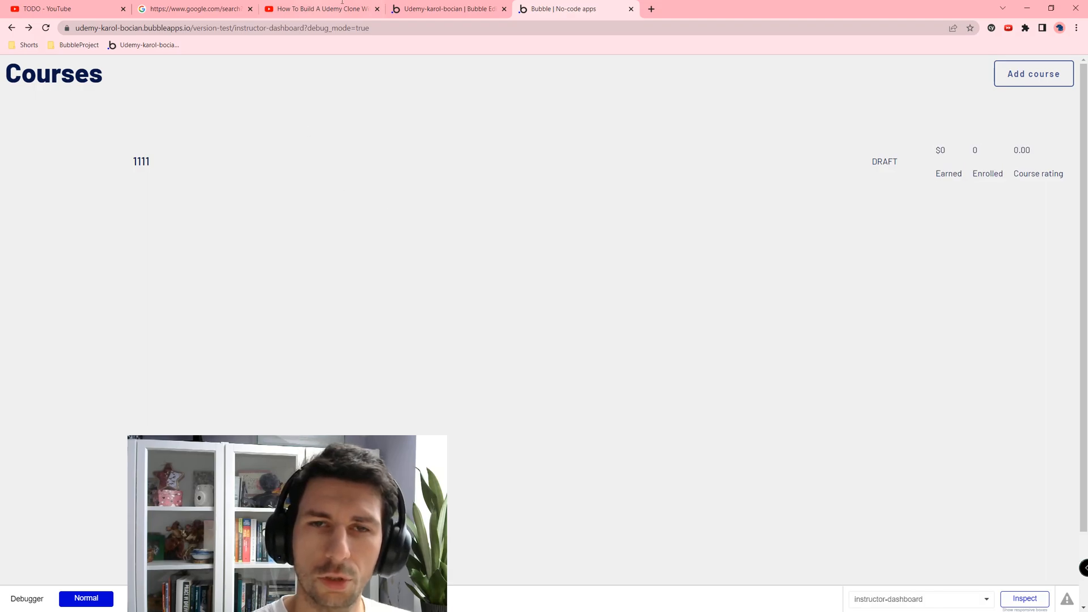
{"action": "left_click", "coordinate": [439, 5]}
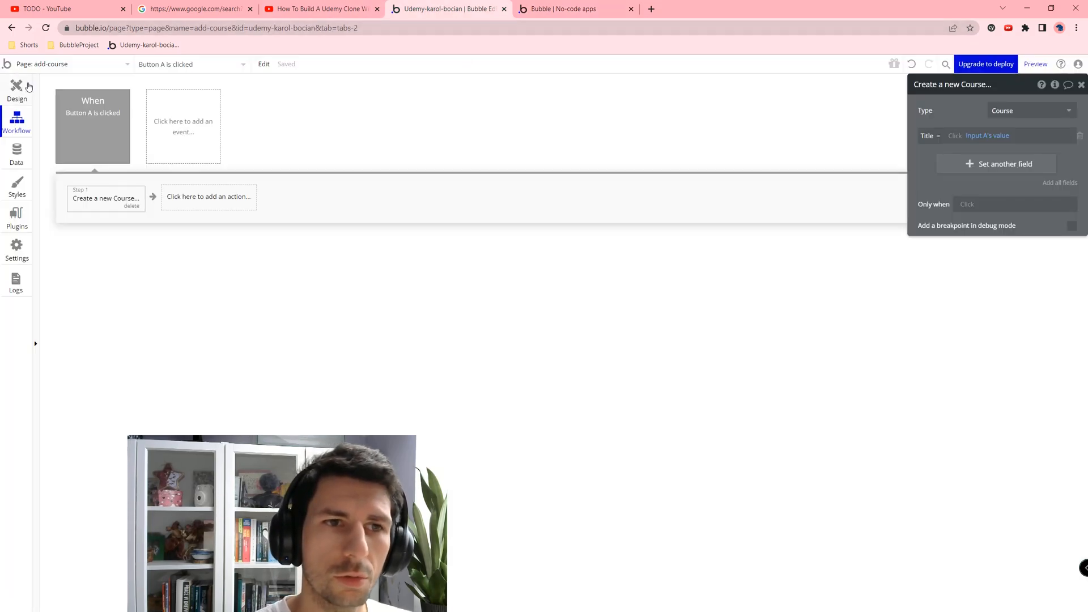
Step: Delete the test input and button, then open the instructor-dashboard page
{"action": "left_click", "coordinate": [29, 87]}
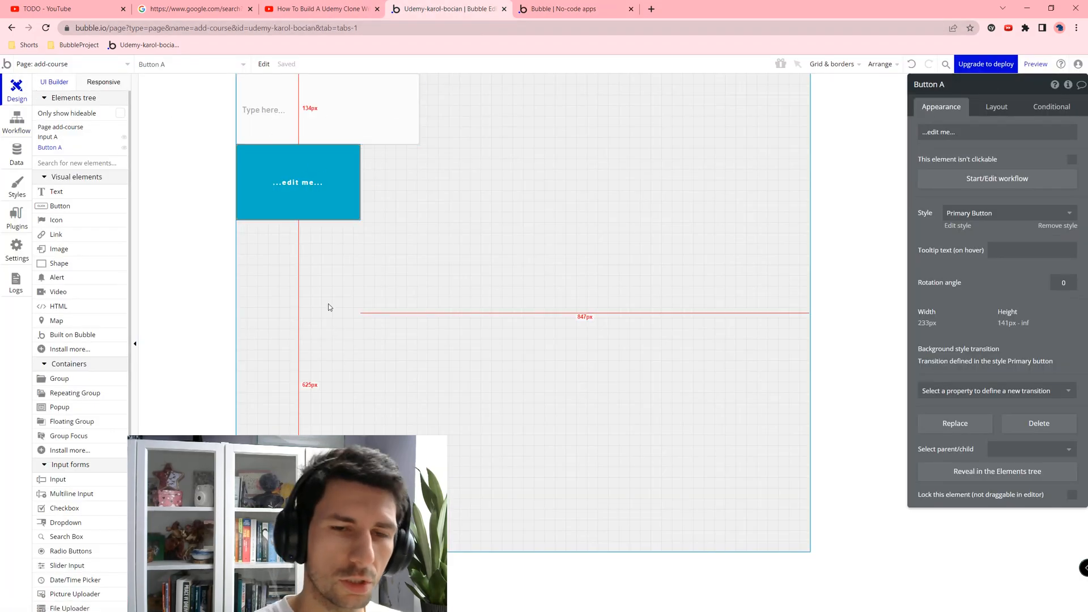
{"action": "left_click", "coordinate": [342, 131]}
{"action": "key", "text": "Delete"}
{"action": "left_click", "coordinate": [299, 122]}
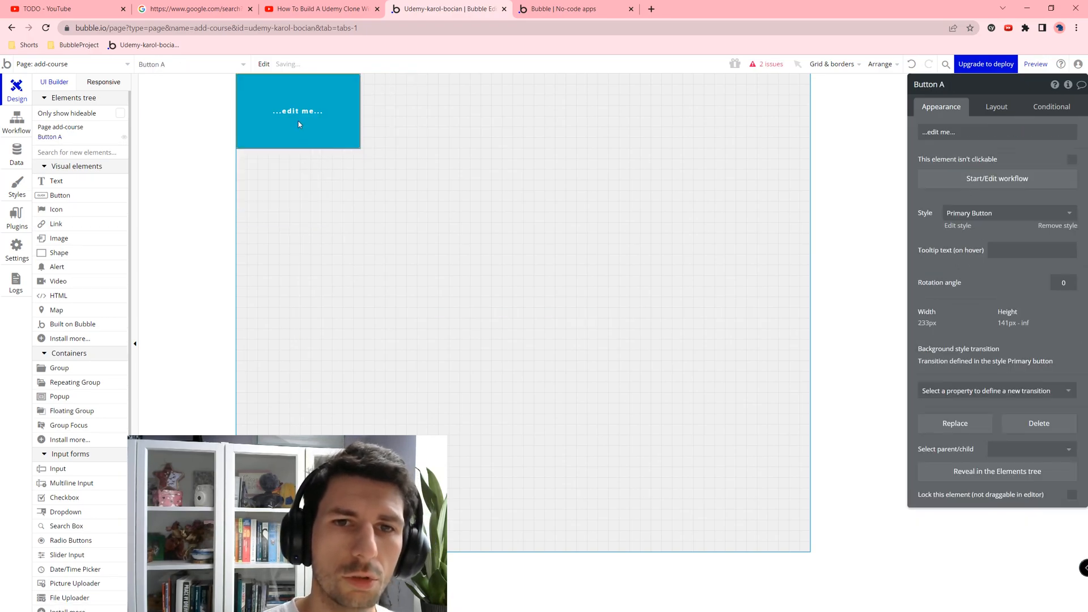
{"action": "key", "text": "Delete"}
{"action": "left_click", "coordinate": [86, 66]}
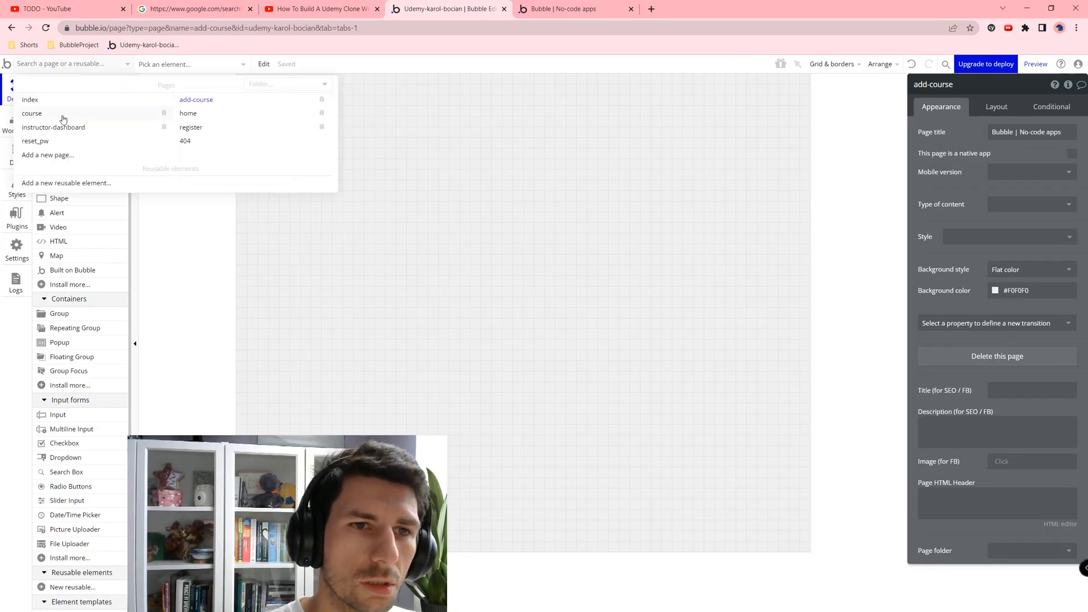
{"action": "left_click", "coordinate": [128, 129]}
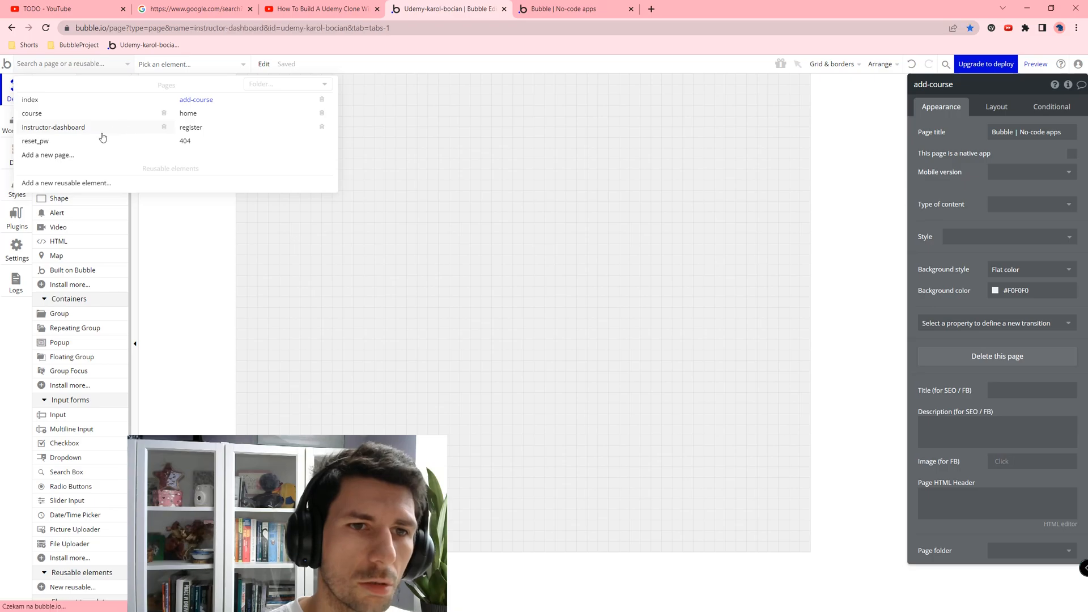
Step: In All Courses, give the test course a bird image and the title Course 1
{"action": "left_click", "coordinate": [17, 151]}
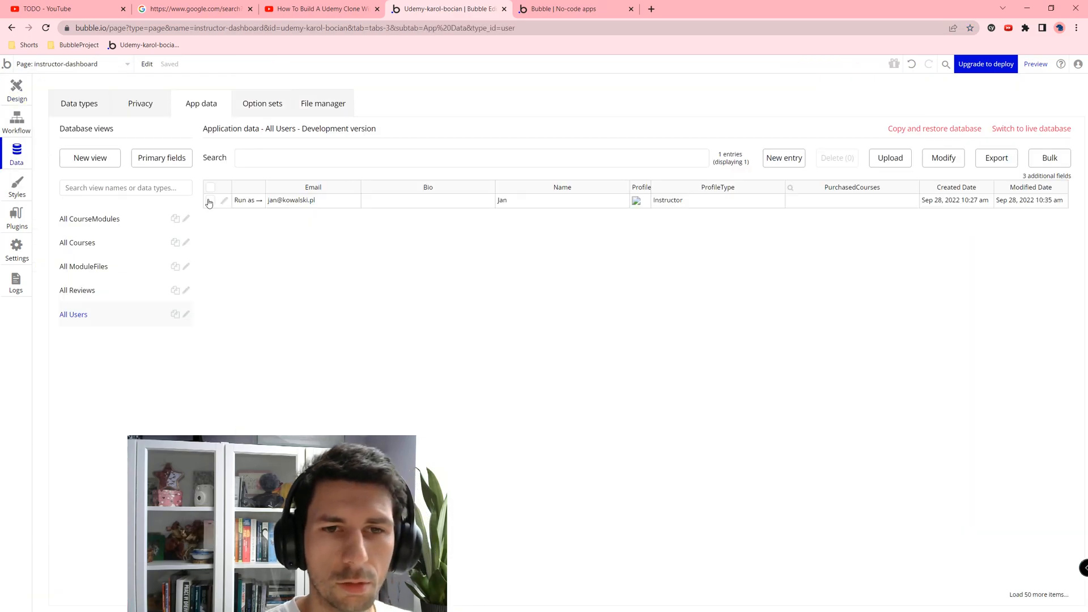
{"action": "left_click", "coordinate": [102, 242]}
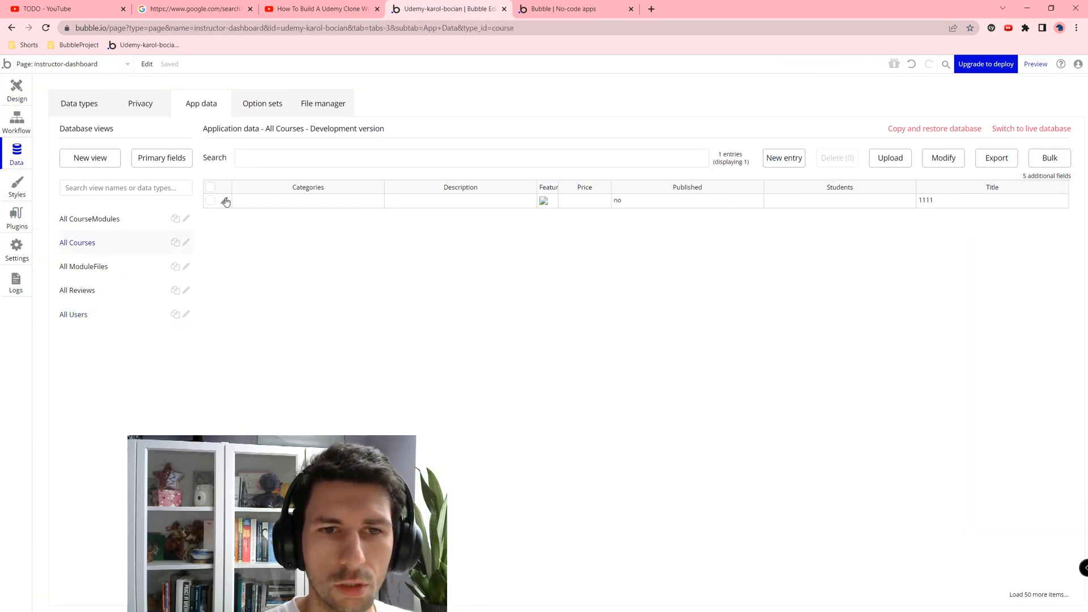
{"action": "left_click", "coordinate": [225, 200]}
{"action": "left_click", "coordinate": [572, 134]}
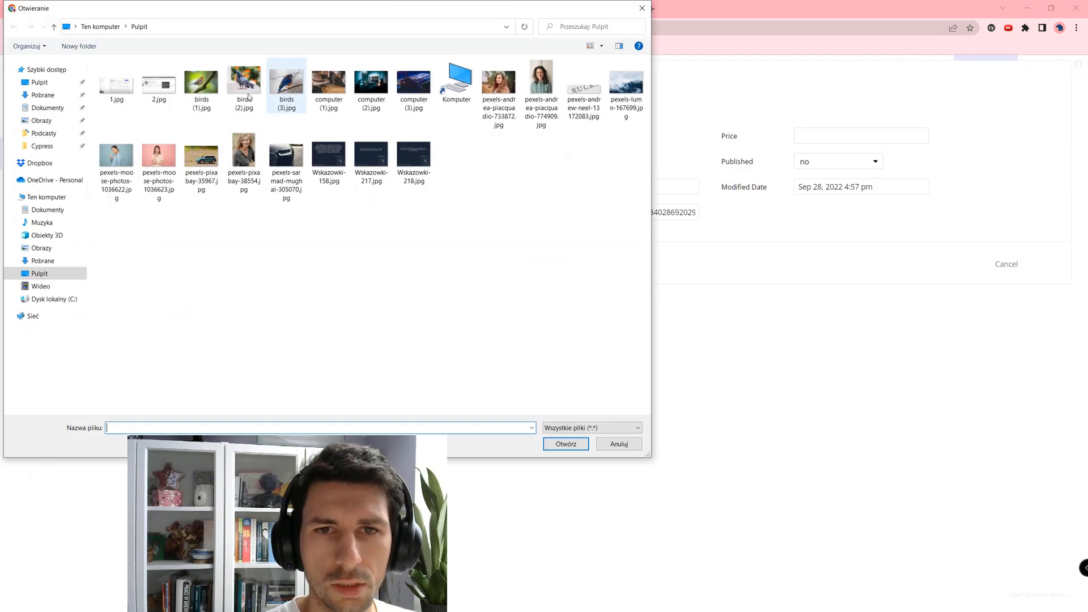
{"action": "double_click", "coordinate": [202, 81]}
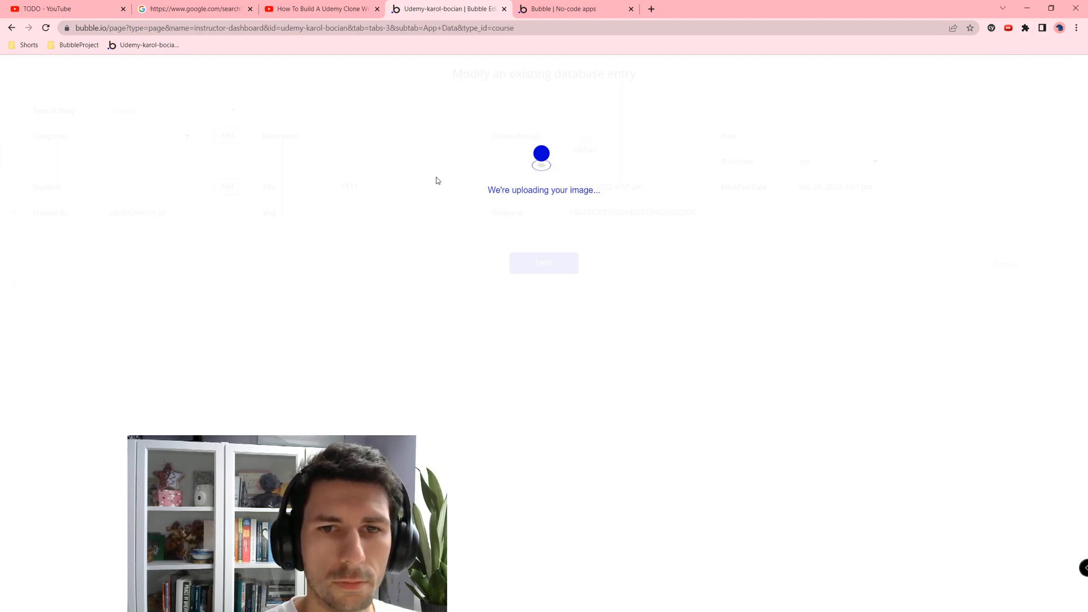
{"action": "left_click_drag", "start_coordinate": [359, 186], "coordinate": [340, 186]}
{"action": "type", "text": "Cou"}
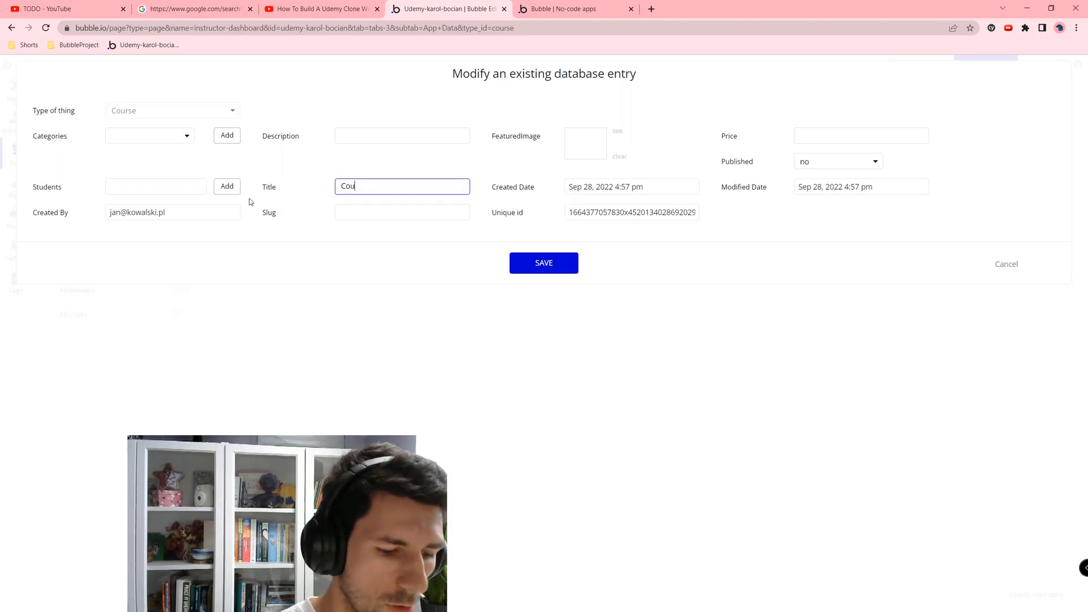
{"action": "type", "text": "rse 1"}
Step: Set its category to Data Science, price 2, Published no, and save the record
{"action": "left_click", "coordinate": [376, 139]}
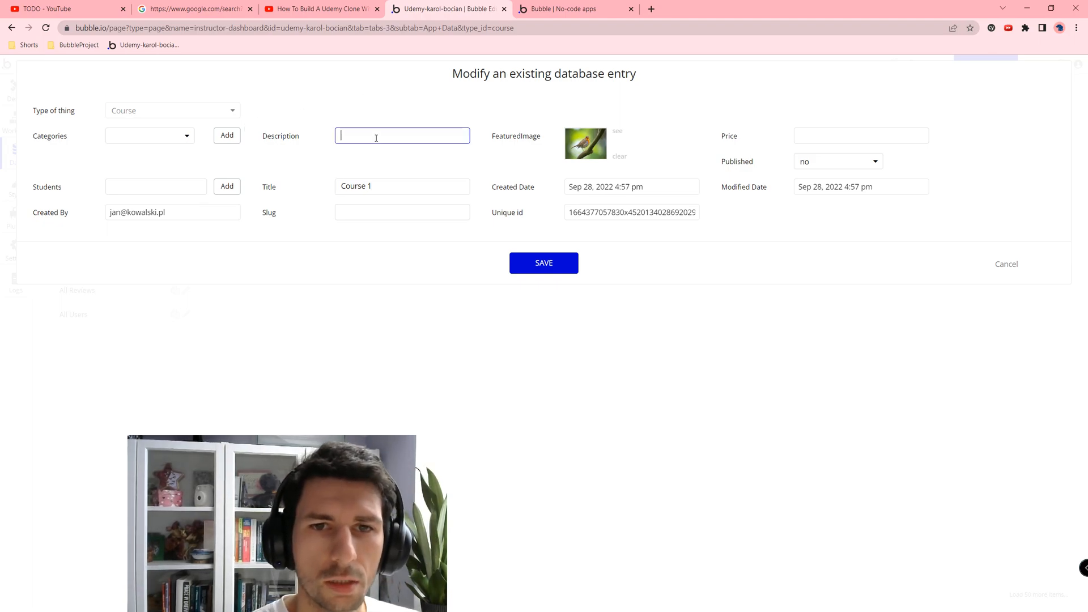
{"action": "left_click", "coordinate": [130, 134]}
{"action": "left_click", "coordinate": [131, 170]}
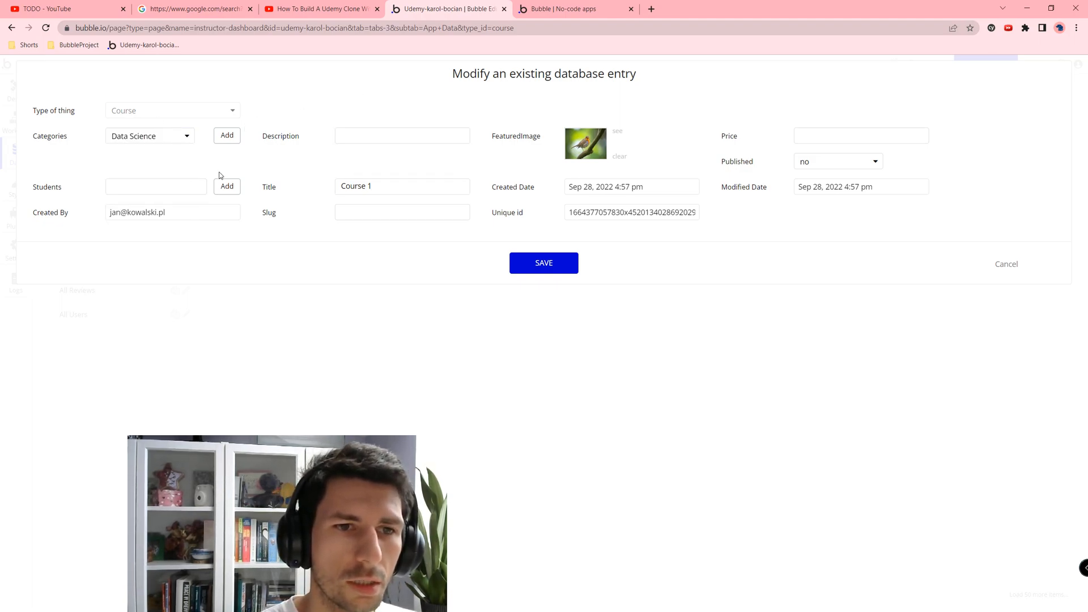
{"action": "left_click", "coordinate": [139, 183]}
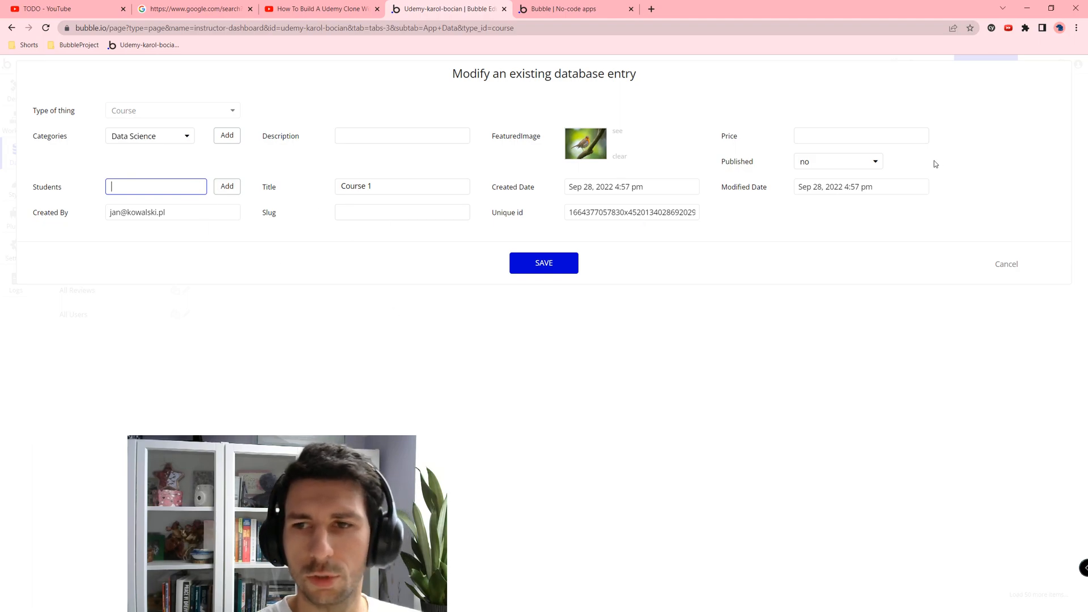
{"action": "left_click", "coordinate": [834, 141]}
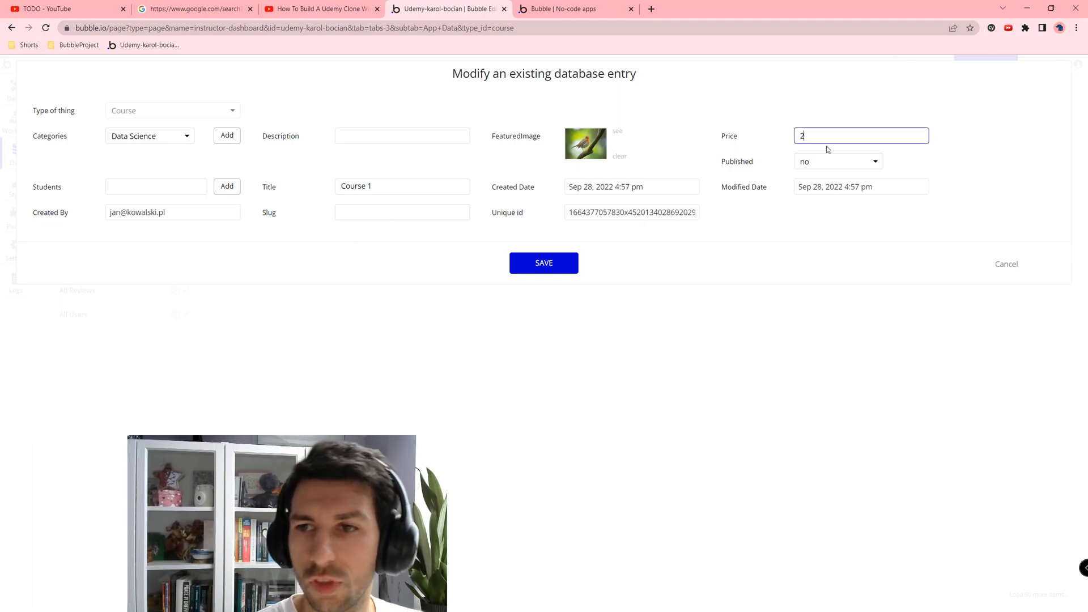
{"action": "key", "text": "Tab"}
{"action": "left_click", "coordinate": [832, 162]}
{"action": "left_click", "coordinate": [804, 190]}
{"action": "left_click", "coordinate": [548, 258]}
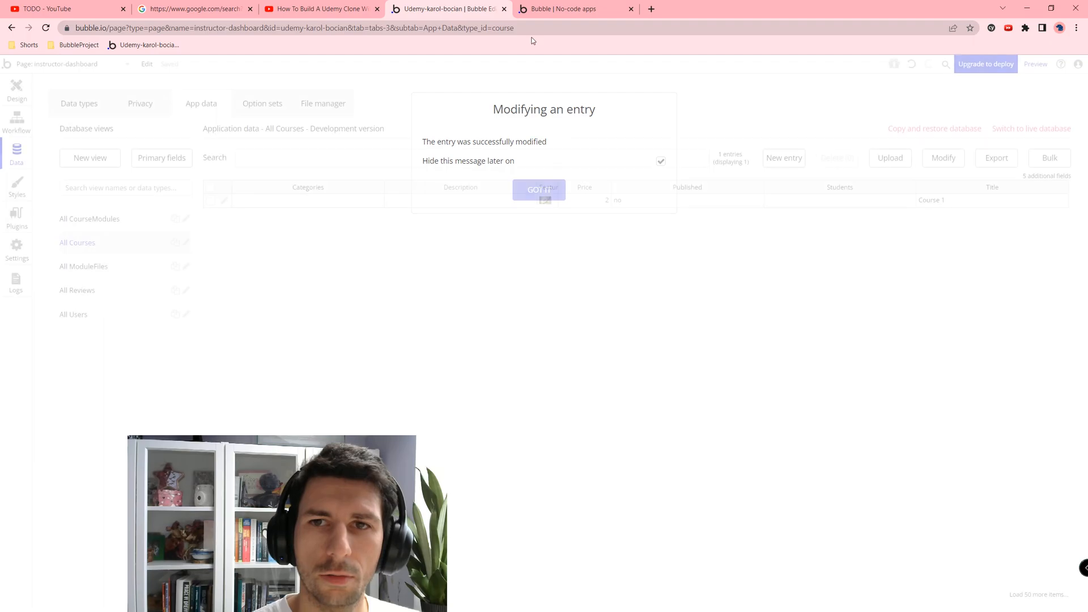
{"action": "key", "text": "ctrl+Tab"}
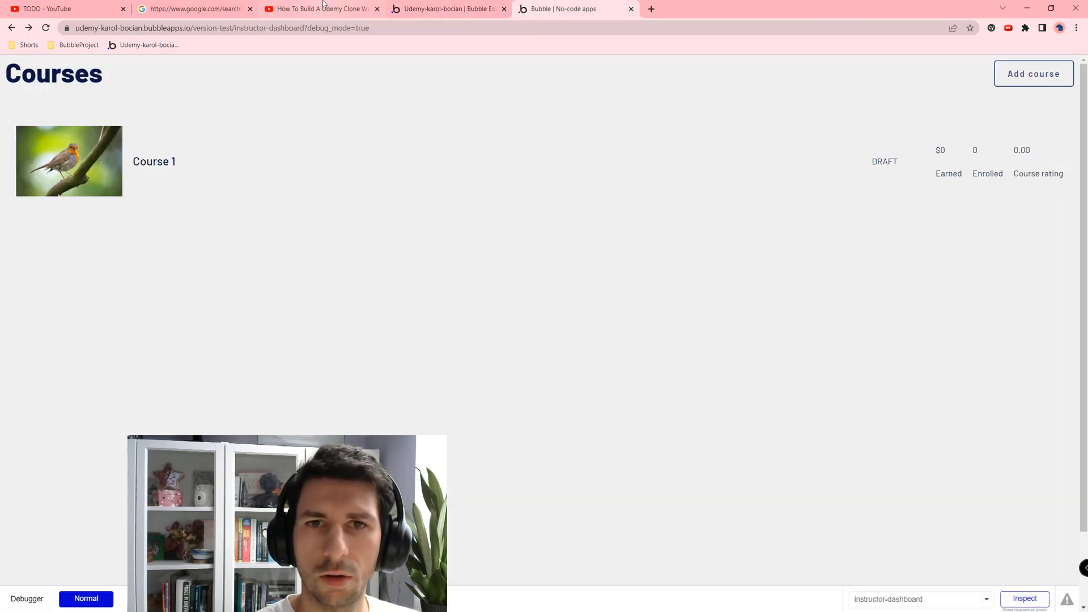
Step: Set the courses repeating group's minimum height to 0
{"action": "key", "text": "ctrl+shift+Tab"}
{"action": "left_click", "coordinate": [11, 88]}
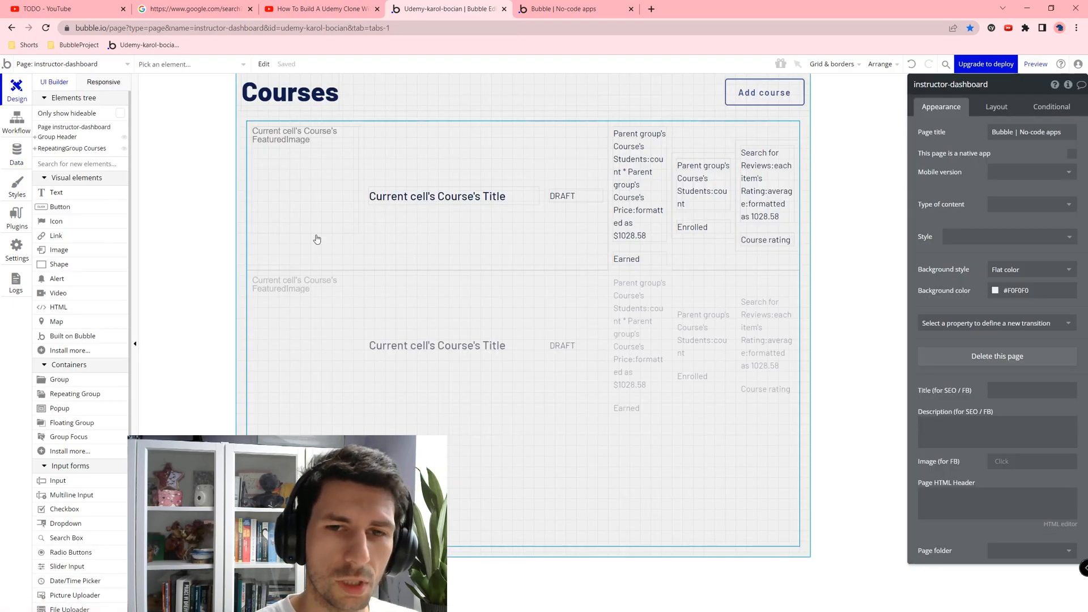
{"action": "left_click", "coordinate": [372, 125]}
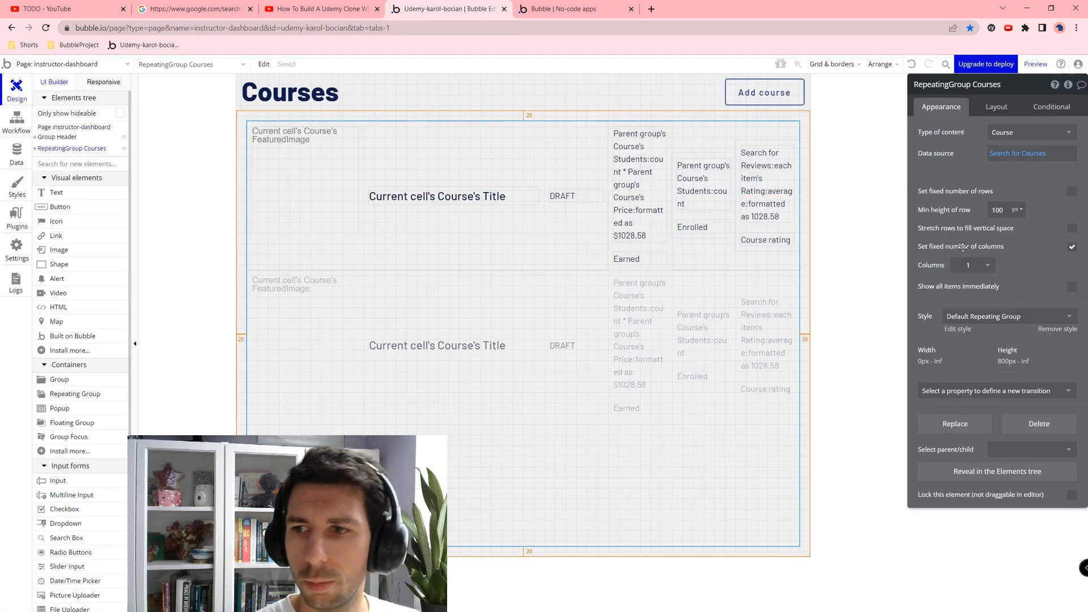
{"action": "left_click", "coordinate": [998, 210]}
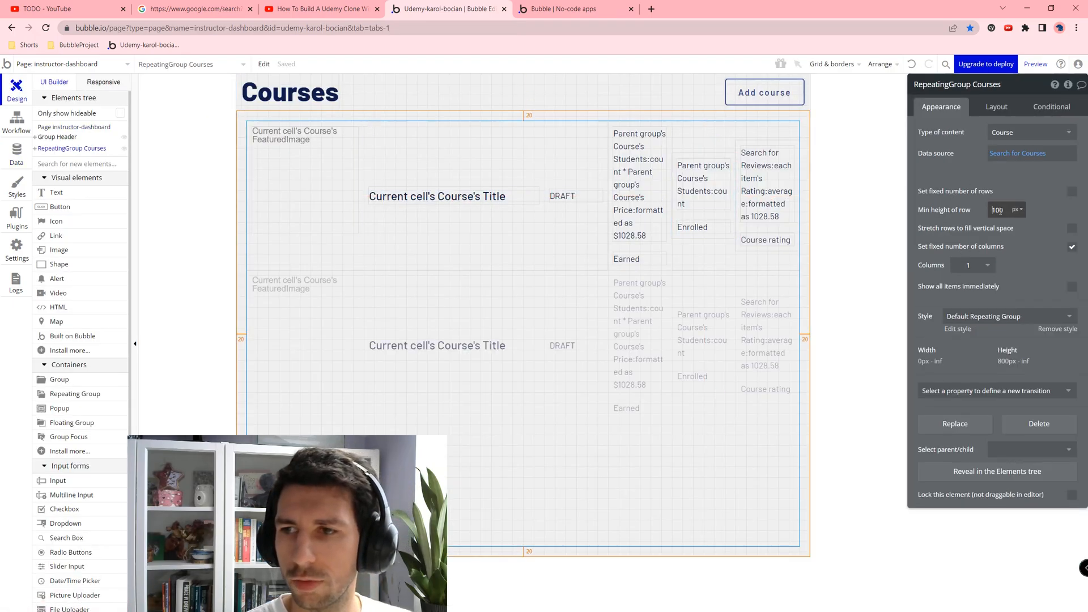
{"action": "left_click", "coordinate": [992, 109]}
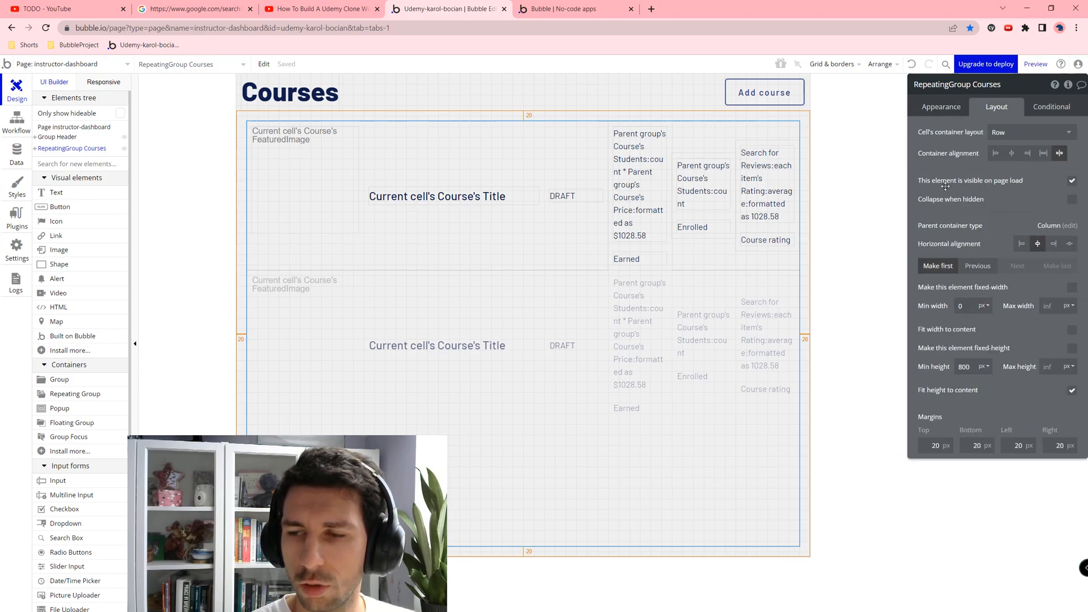
{"action": "left_click", "coordinate": [940, 107]}
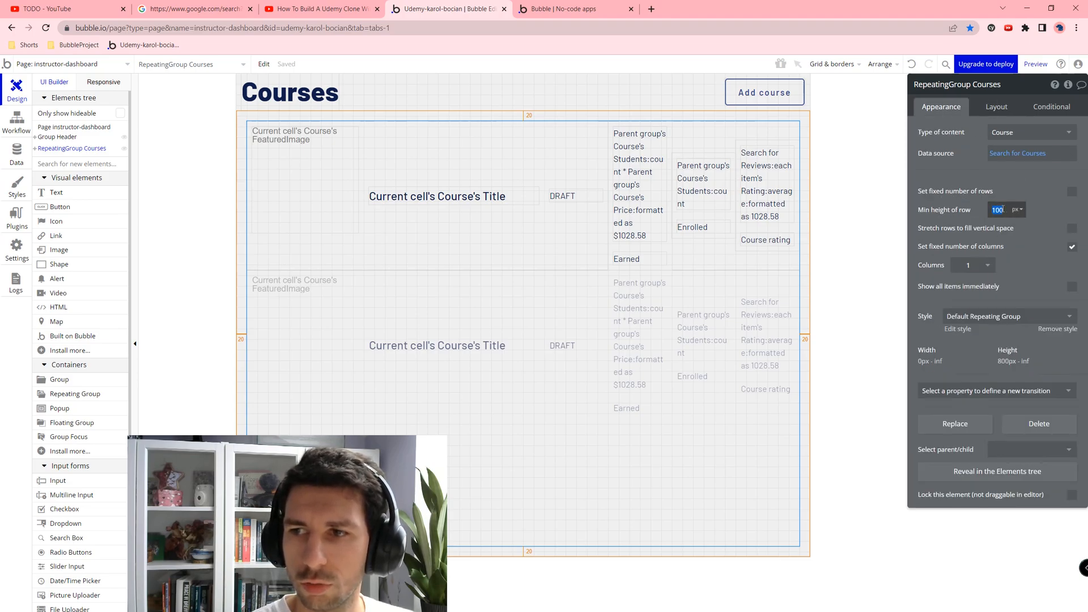
{"action": "left_click", "coordinate": [1008, 107]}
{"action": "type", "text": "0"}
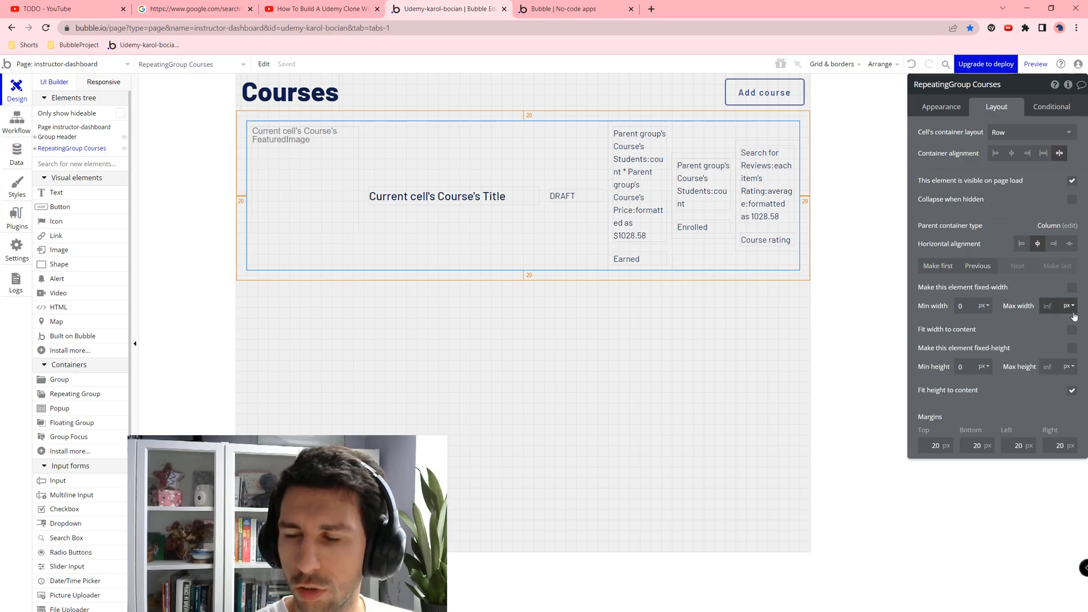
Step: Make the courses list fixed-width at 100% and reload the preview
{"action": "left_click", "coordinate": [1070, 287]}
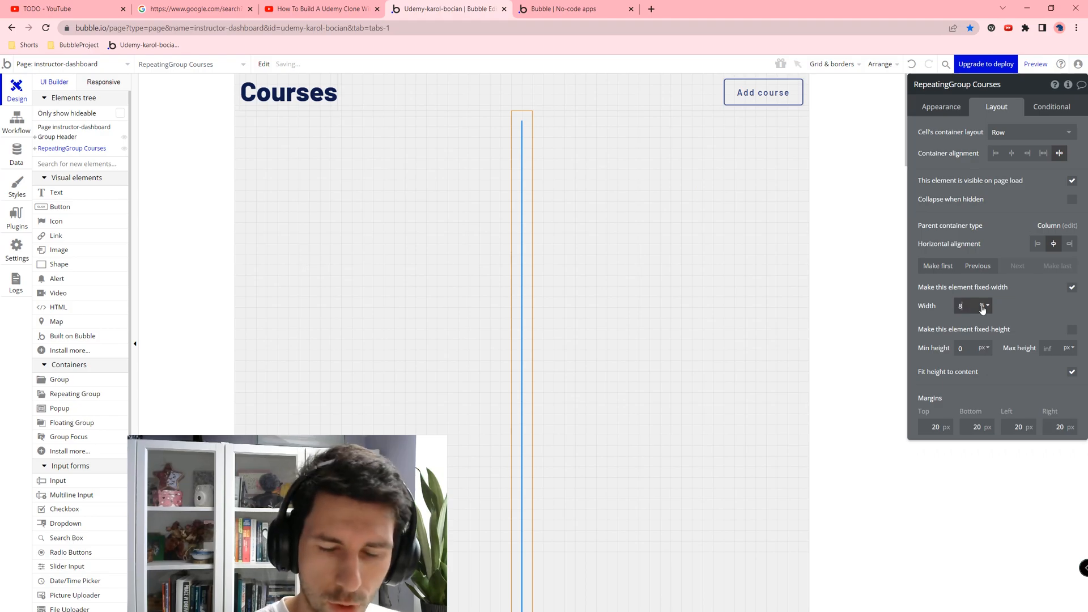
{"action": "type", "text": "100"}
{"action": "left_click", "coordinate": [527, 5]}
{"action": "key", "text": "F5"}
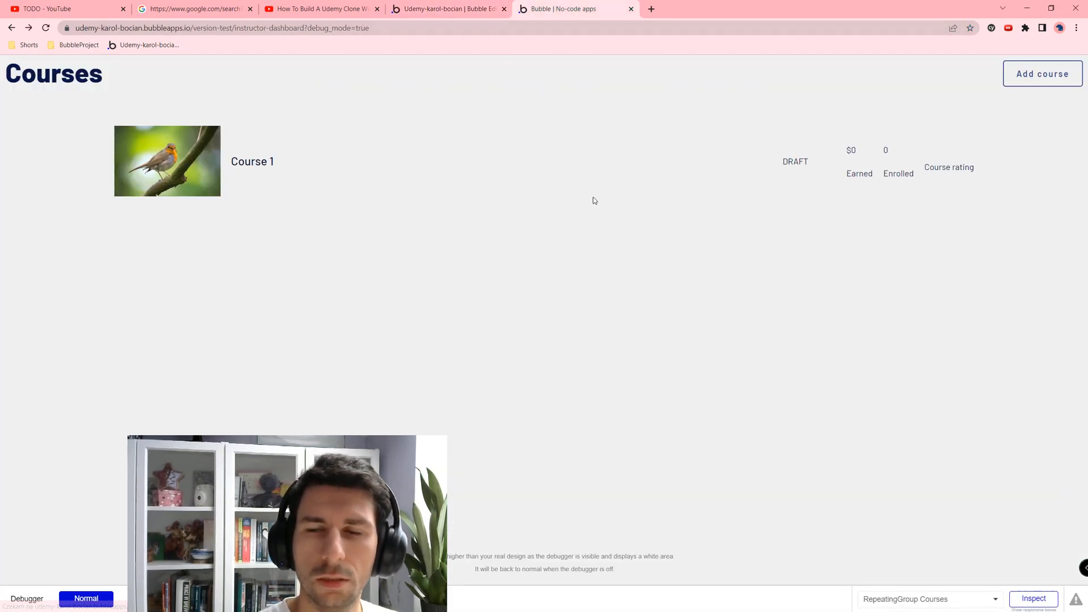
{"action": "left_click_drag", "start_coordinate": [250, 162], "coordinate": [420, 183]}
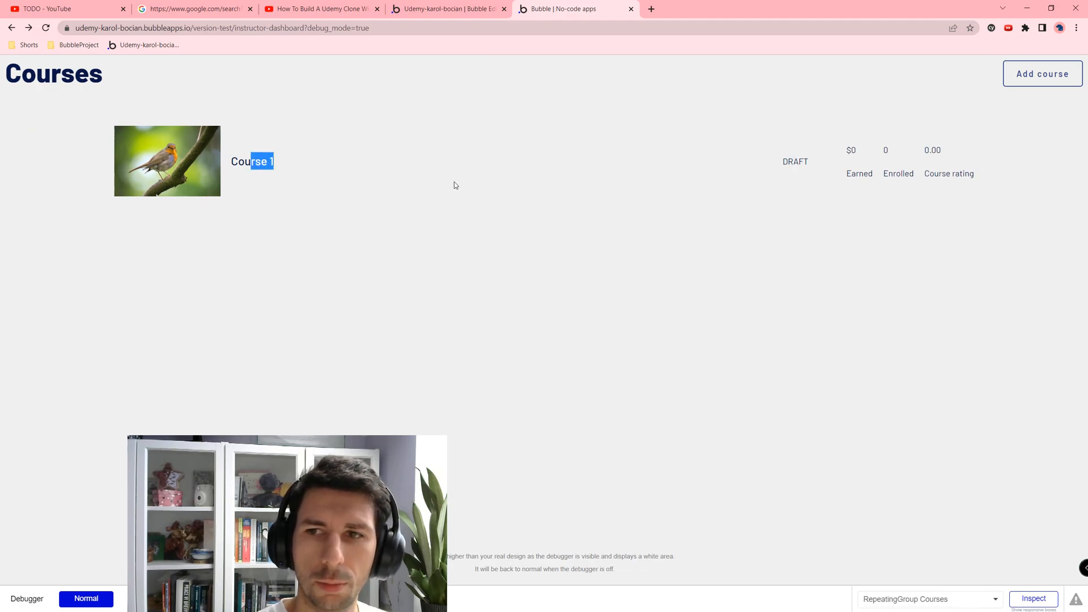
{"action": "left_click_drag", "start_coordinate": [889, 156], "coordinate": [735, 172]}
{"action": "left_click", "coordinate": [442, 8]}
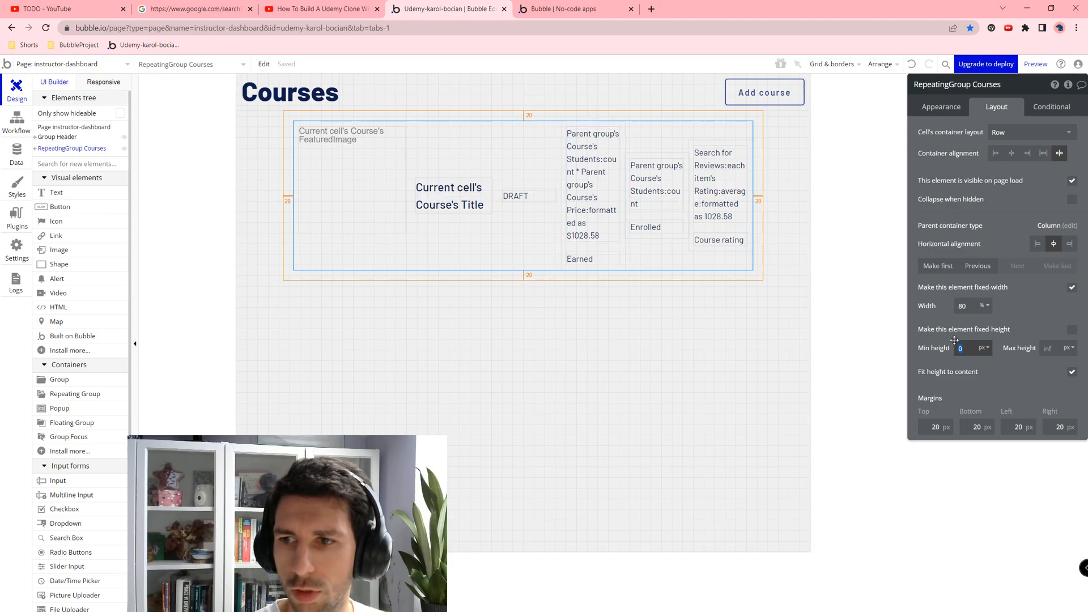
{"action": "key", "text": "ctrl+Tab"}
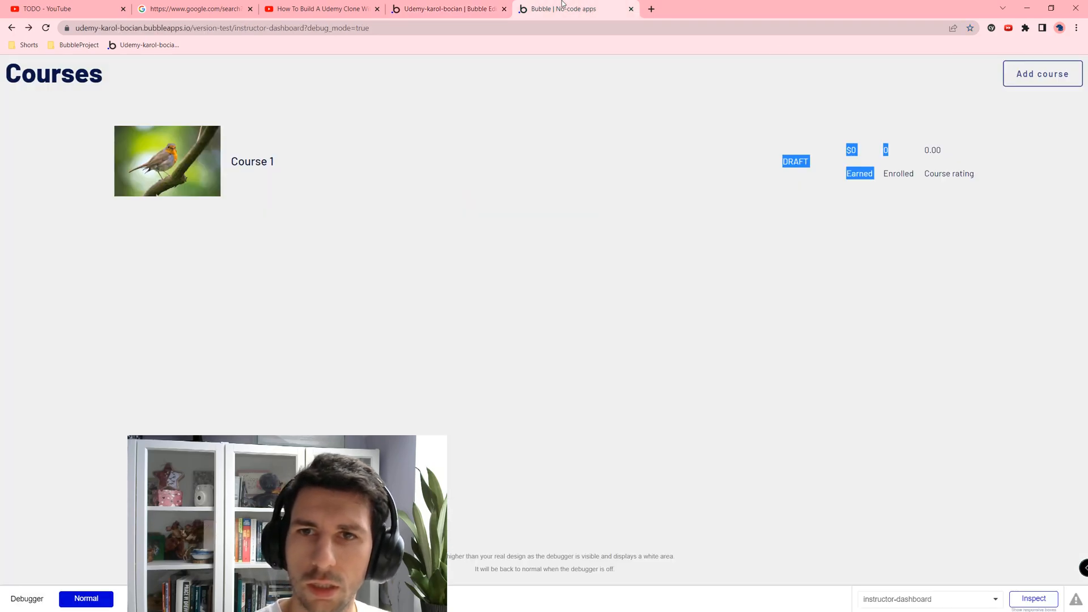
{"action": "left_click", "coordinate": [479, 2]}
{"action": "key", "text": "ctrl+Tab"}
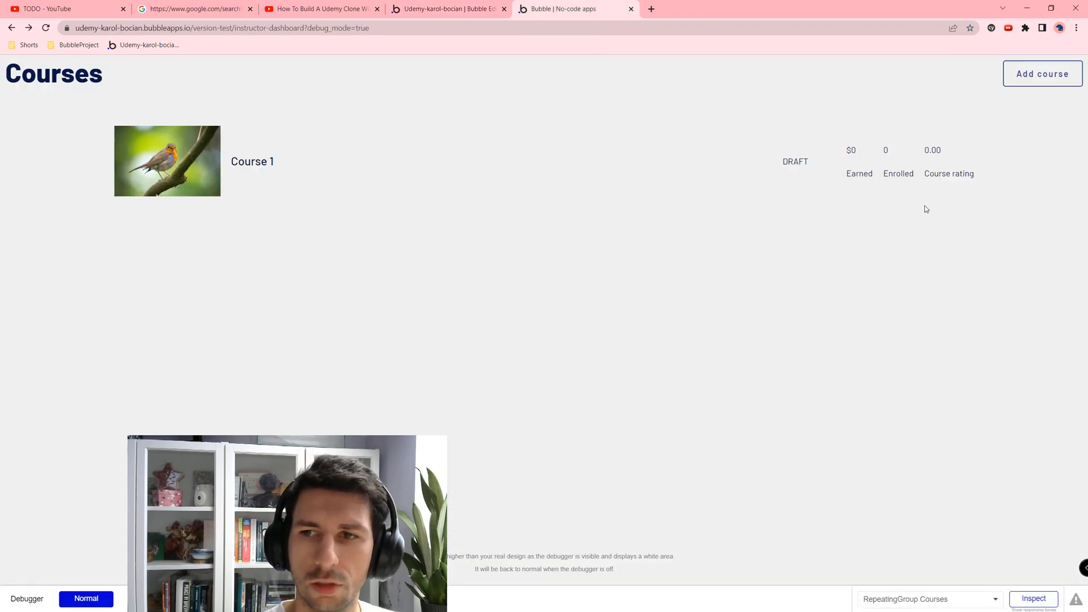
{"action": "left_click_drag", "start_coordinate": [792, 161], "coordinate": [867, 176]}
{"action": "left_click_drag", "start_coordinate": [775, 161], "coordinate": [906, 199]}
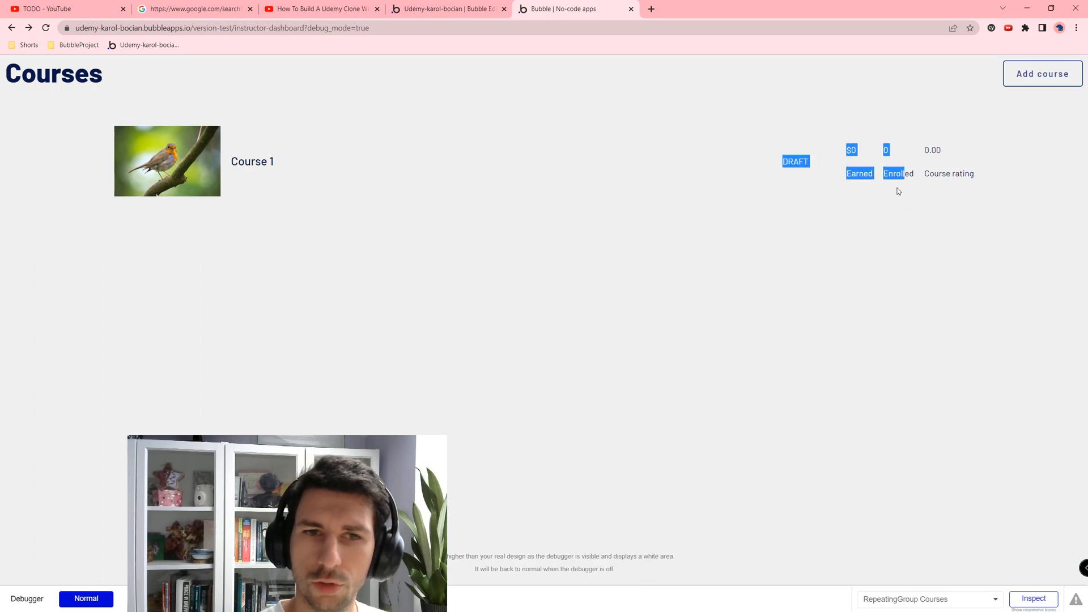
{"action": "left_click_drag", "start_coordinate": [584, 12], "coordinate": [347, 55]}
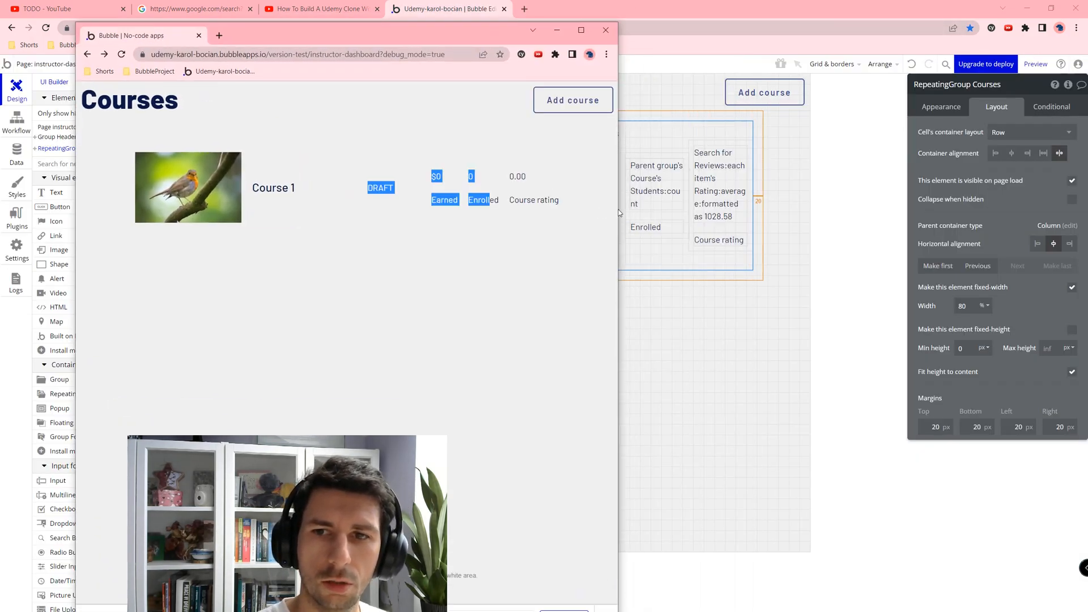
{"action": "left_click_drag", "start_coordinate": [620, 209], "coordinate": [828, 229]}
{"action": "left_click_drag", "start_coordinate": [139, 38], "coordinate": [573, 11]}
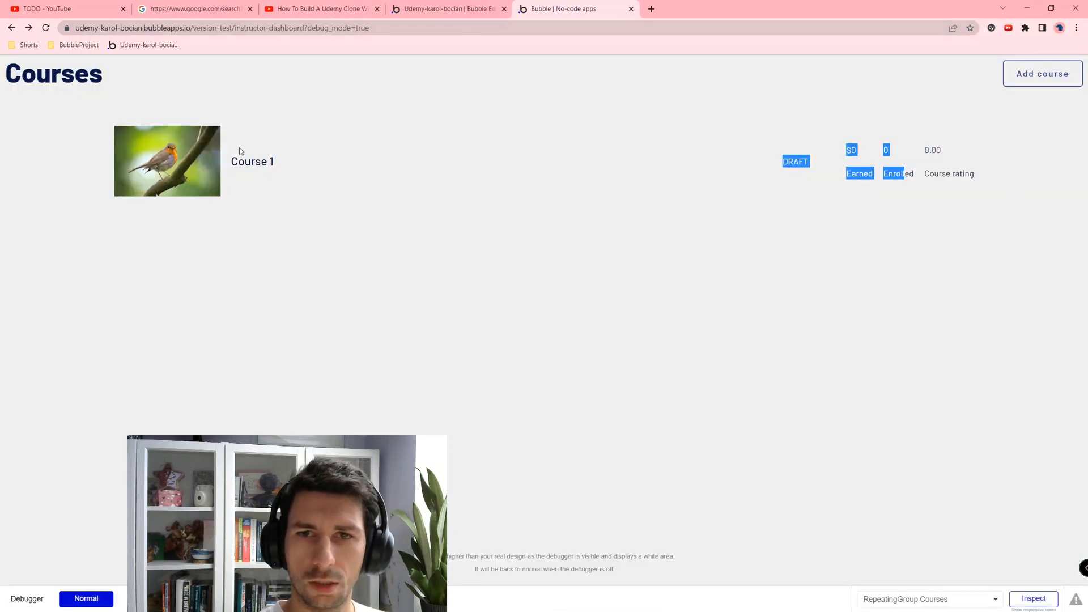
{"action": "left_click", "coordinate": [587, 203]}
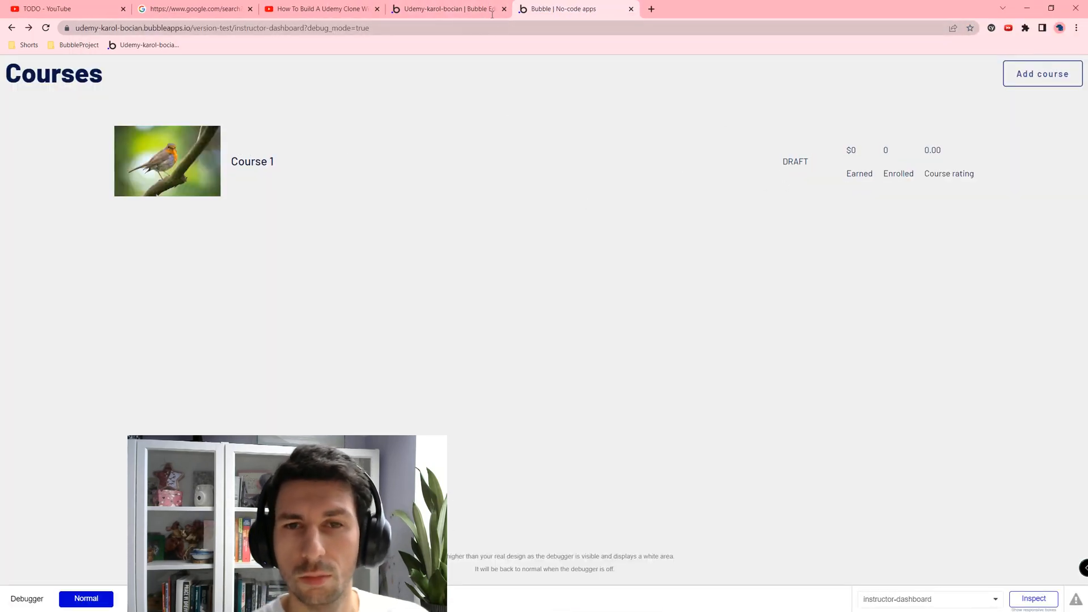
{"action": "left_click", "coordinate": [453, 8]}
Step: Open the Course 1 record in App data's All Courses and confirm the preview shows DRAFT
{"action": "left_click", "coordinate": [16, 153]}
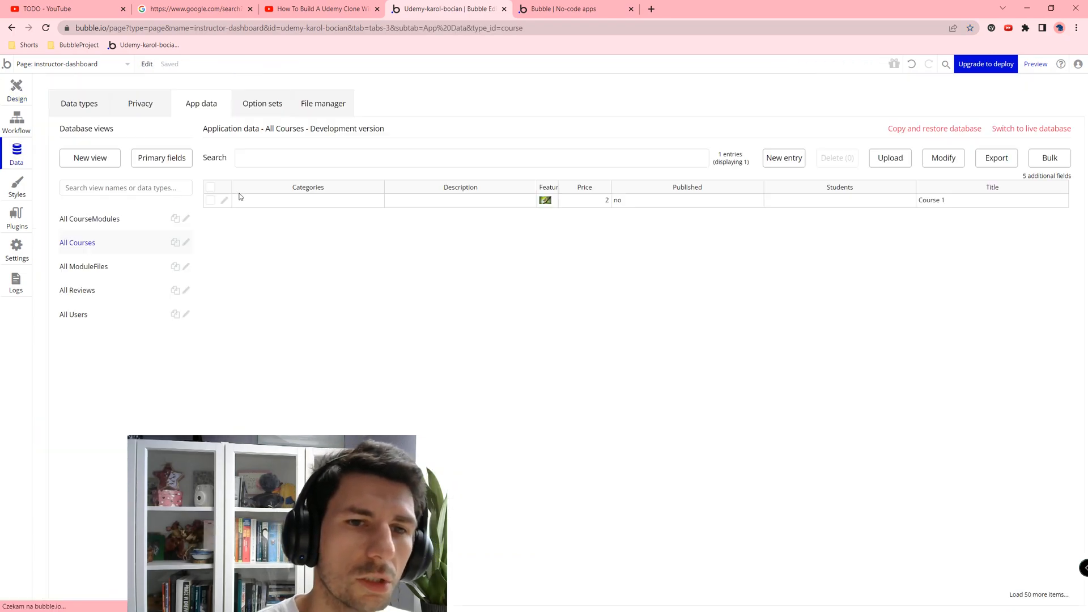
{"action": "left_click", "coordinate": [226, 202]}
{"action": "left_click", "coordinate": [566, 8]}
{"action": "left_click_drag", "start_coordinate": [810, 162], "coordinate": [737, 151]}
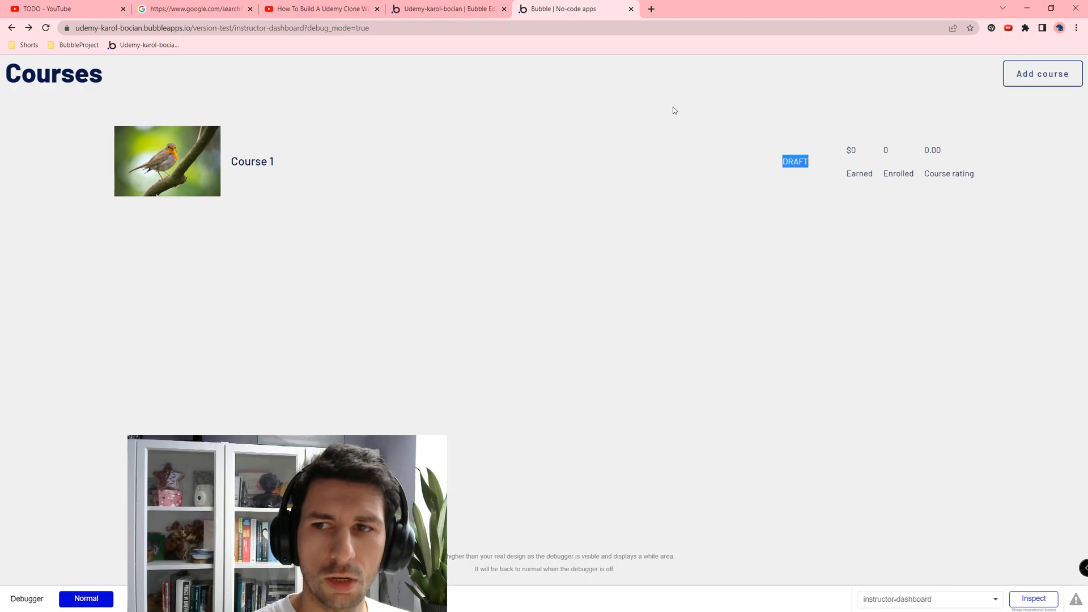
{"action": "left_click", "coordinate": [426, 9]}
Step: Set Course 1's Published field to yes, save it, and check the preview labels read PUBLISHED
{"action": "left_click", "coordinate": [834, 167]}
{"action": "left_click", "coordinate": [814, 187]}
{"action": "left_click", "coordinate": [538, 262]}
{"action": "left_click", "coordinate": [558, 9]}
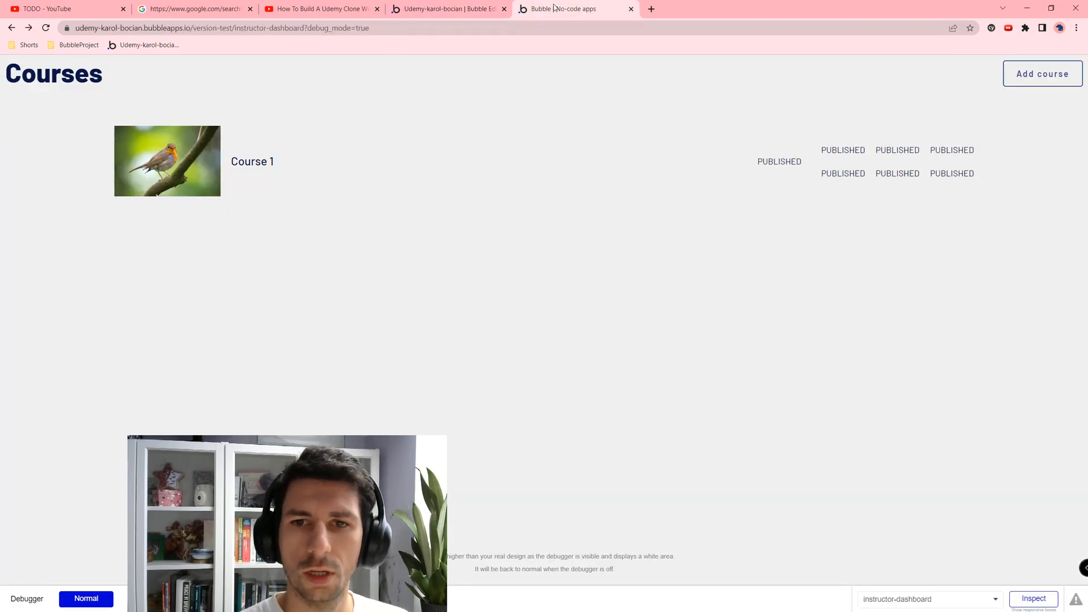
{"action": "double_click", "coordinate": [777, 163]}
{"action": "left_click_drag", "start_coordinate": [842, 150], "coordinate": [967, 173]}
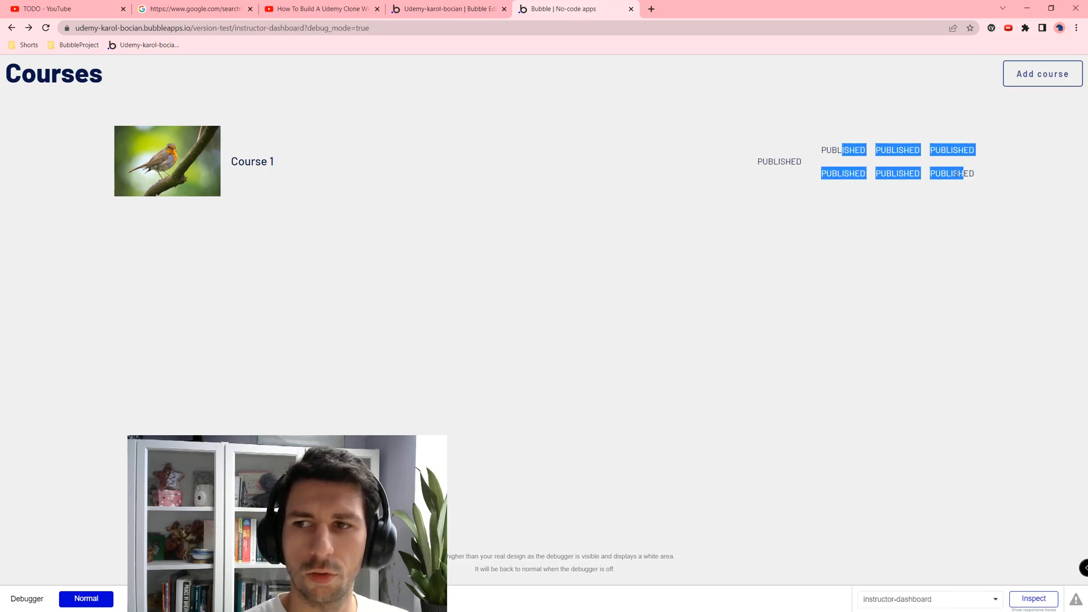
{"action": "left_click", "coordinate": [445, 8]}
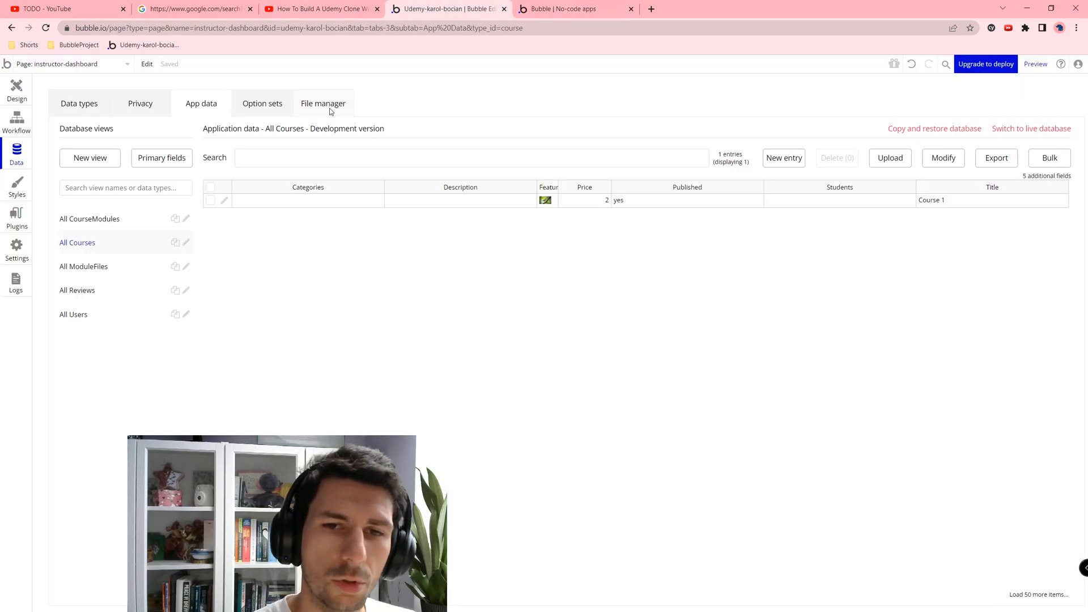
{"action": "left_click", "coordinate": [12, 89]}
Step: Check the conditions on the price text, Earned label and enrolled-count text
{"action": "left_click", "coordinate": [593, 182]}
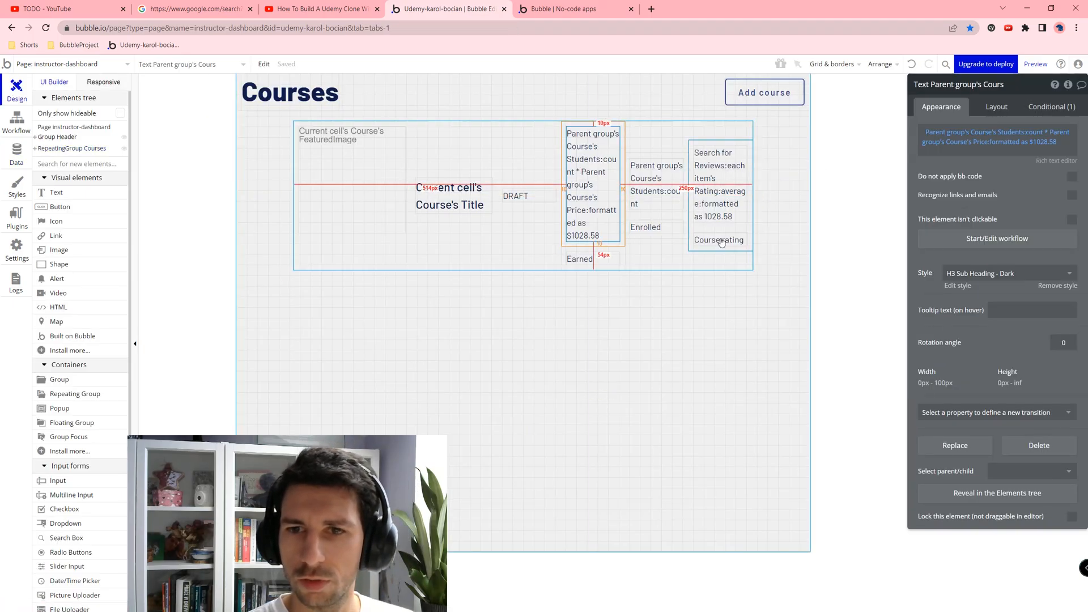
{"action": "left_click", "coordinate": [1053, 107]}
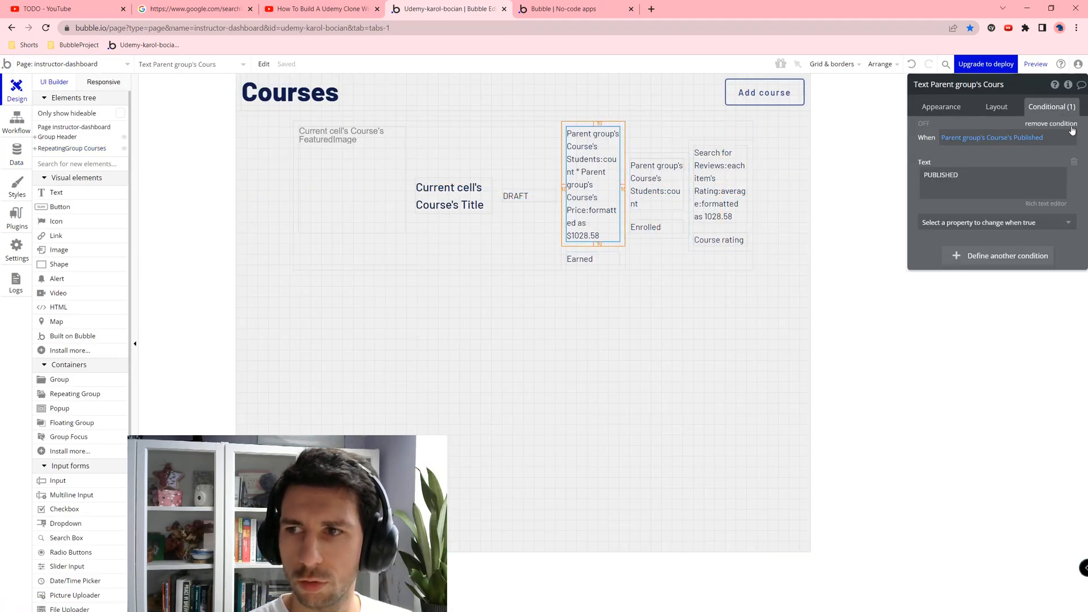
{"action": "left_click", "coordinate": [583, 259]}
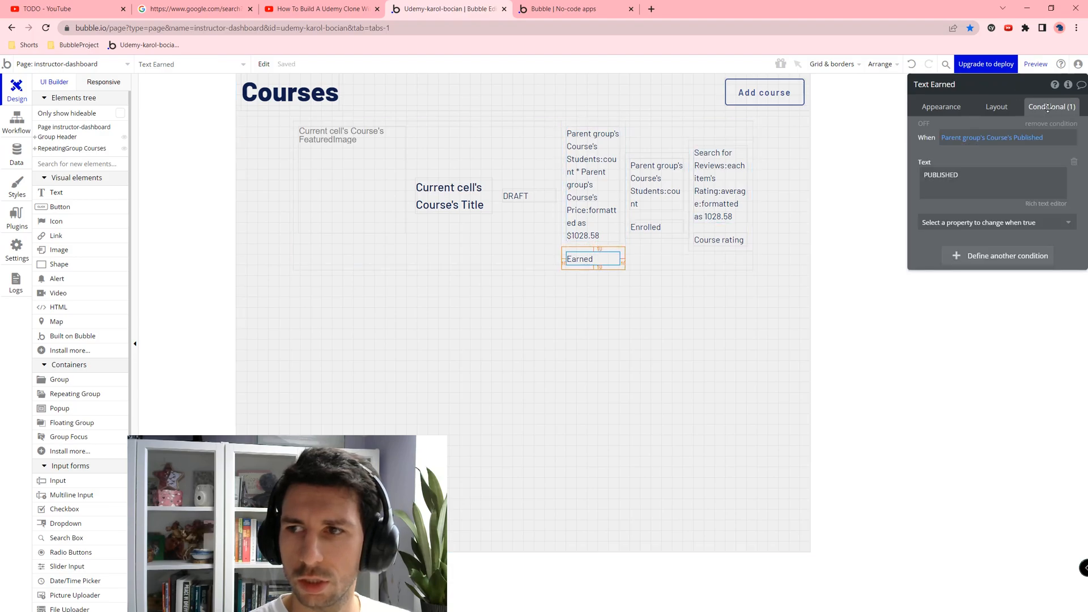
{"action": "left_click", "coordinate": [1052, 124]}
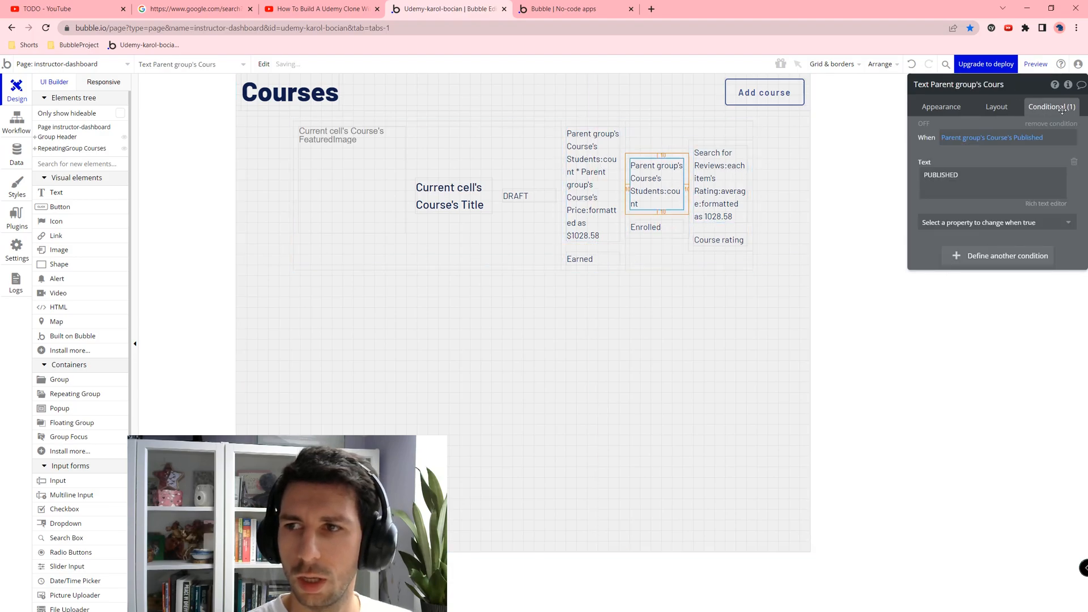
Step: Remove the PUBLISHED condition from the Enrolled label, rating text and Course rating label, then preview
{"action": "left_click", "coordinate": [645, 227]}
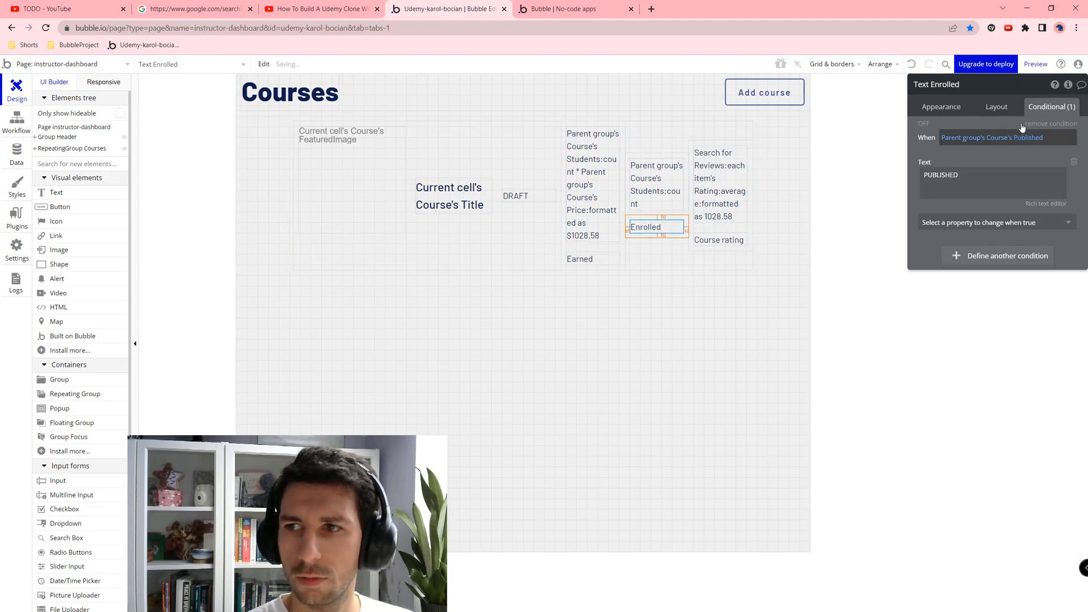
{"action": "left_click", "coordinate": [1036, 124]}
{"action": "left_click", "coordinate": [730, 169]}
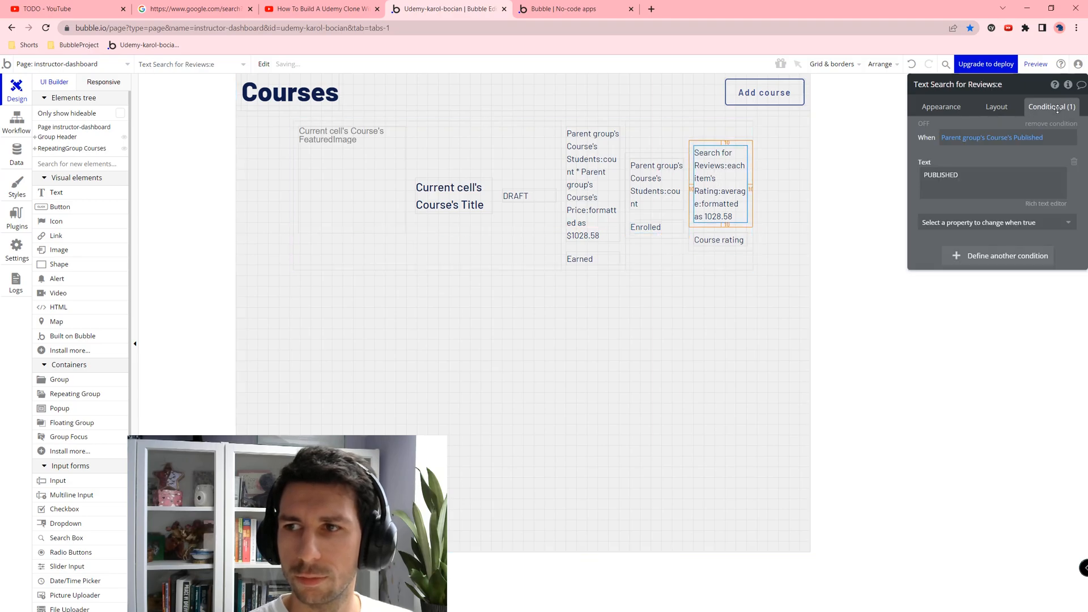
{"action": "left_click", "coordinate": [1057, 127]}
{"action": "left_click", "coordinate": [719, 240]}
{"action": "left_click", "coordinate": [1051, 124]}
{"action": "left_click", "coordinate": [566, 9]}
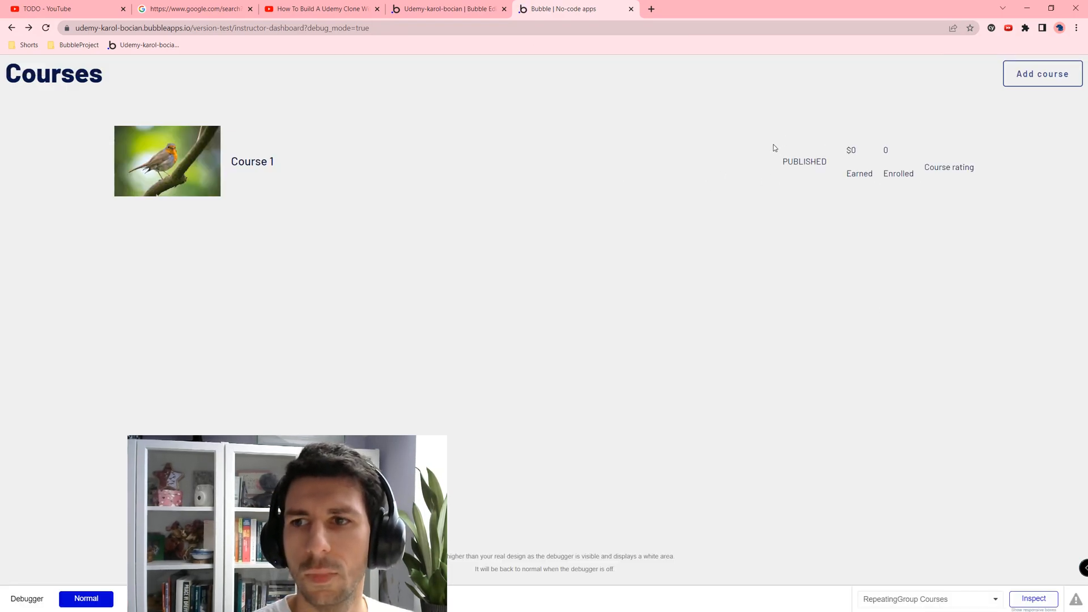
Step: Verify Course 1's row reads PUBLISHED, $0 Earned, 0 Enrolled and 0.00 rating using the debugger Inspect
{"action": "left_click_drag", "start_coordinate": [991, 171], "coordinate": [678, 170]}
{"action": "left_click", "coordinate": [855, 180]}
{"action": "double_click", "coordinate": [859, 173]}
{"action": "left_click", "coordinate": [864, 155]}
{"action": "double_click", "coordinate": [932, 150]}
{"action": "left_click", "coordinate": [970, 173]}
{"action": "left_click", "coordinate": [716, 162]}
{"action": "left_click", "coordinate": [898, 171]}
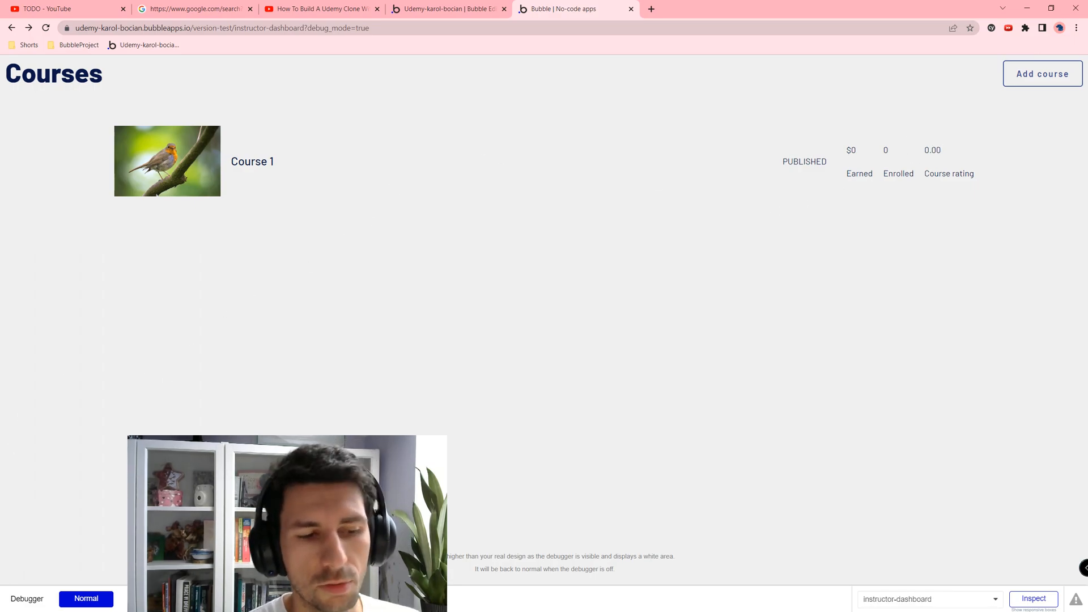
{"action": "left_click_drag", "start_coordinate": [220, 109], "coordinate": [267, 175]}
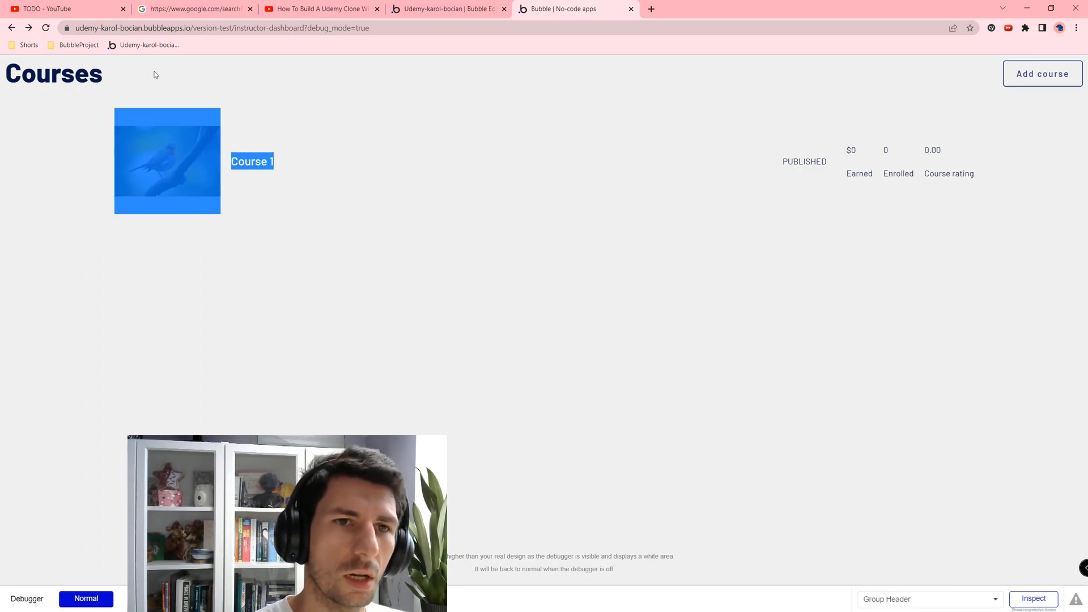
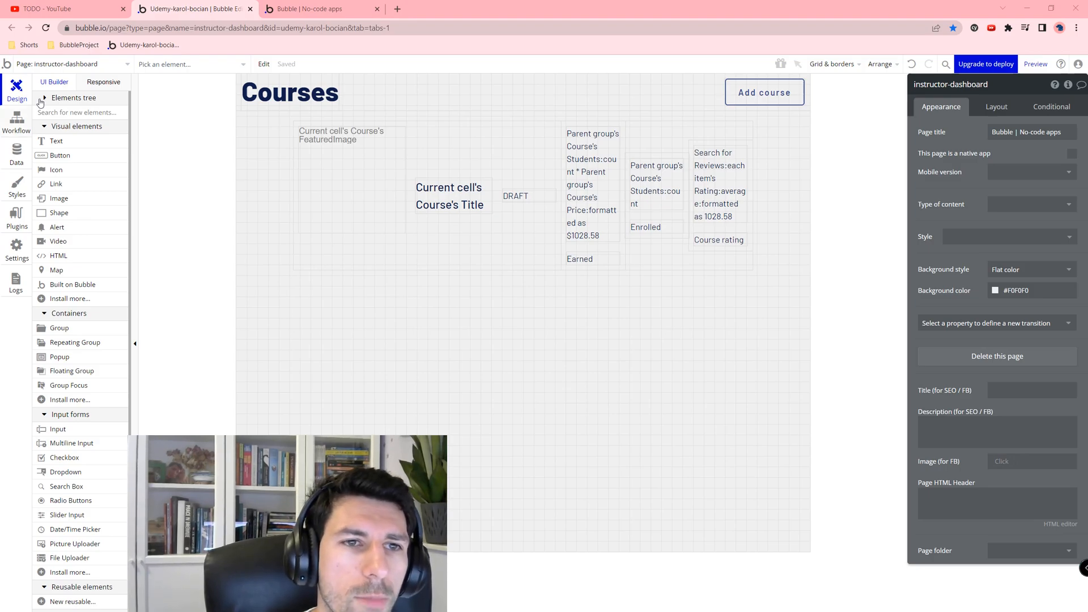
Step: Check the empty add-course page, then copy Group RegisterForm from the register page
{"action": "left_click", "coordinate": [64, 64]}
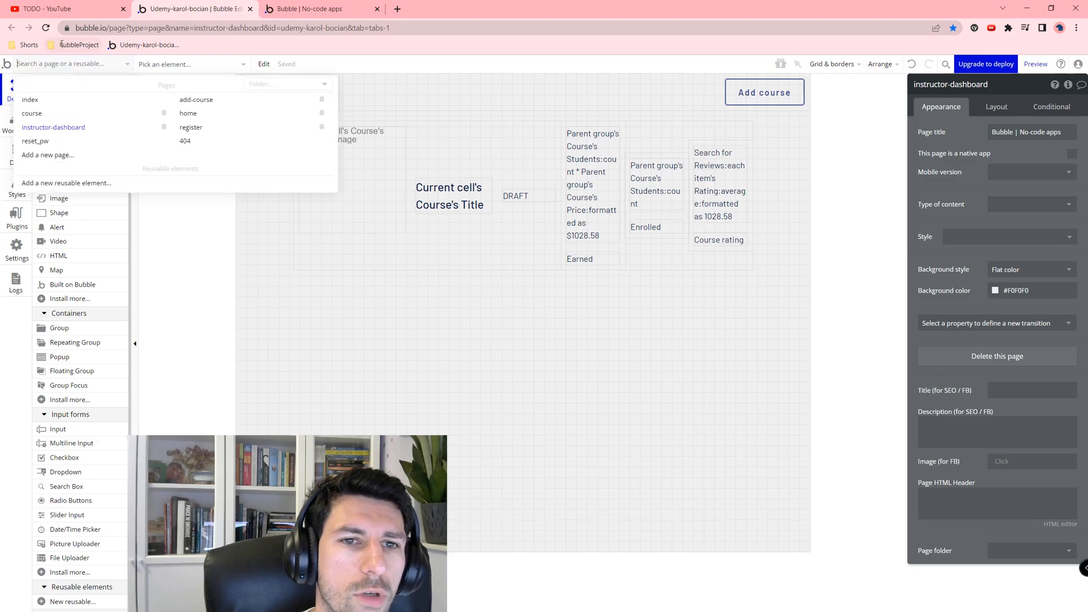
{"action": "left_click", "coordinate": [215, 100]}
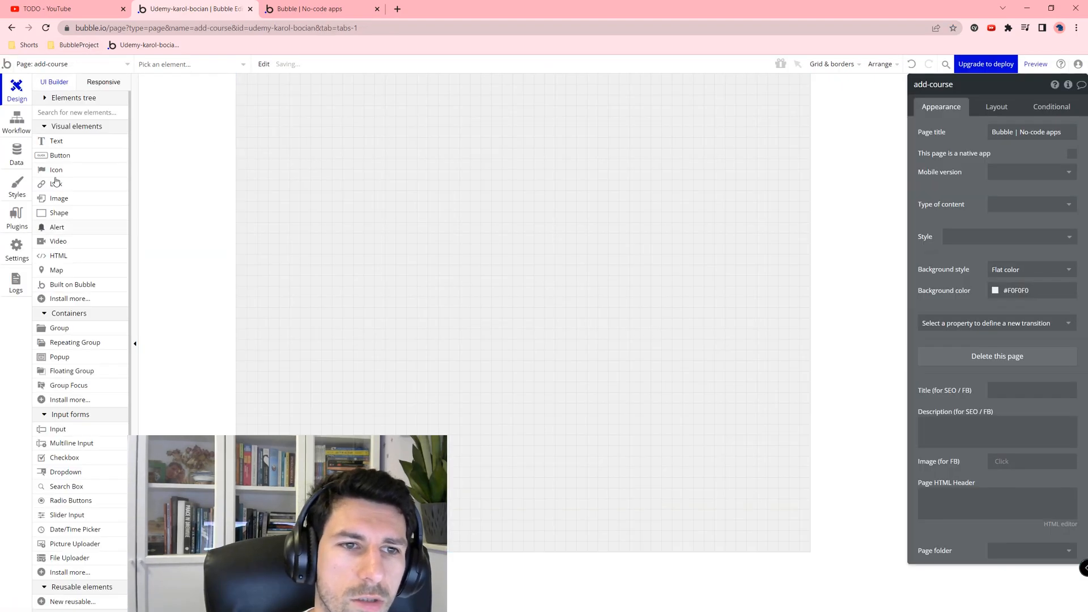
{"action": "left_click", "coordinate": [72, 66]}
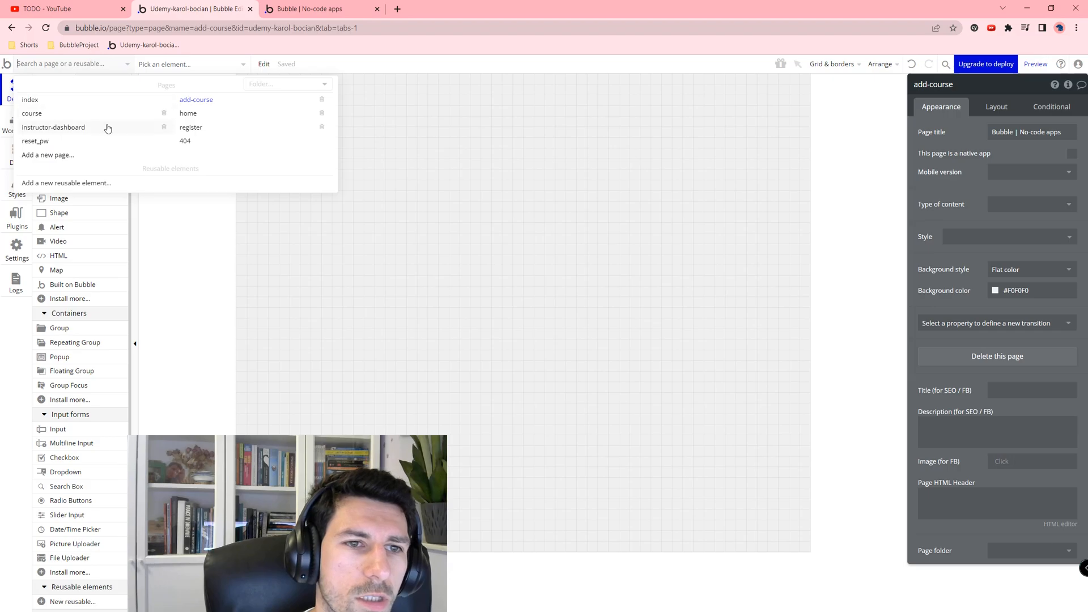
{"action": "left_click", "coordinate": [226, 129]}
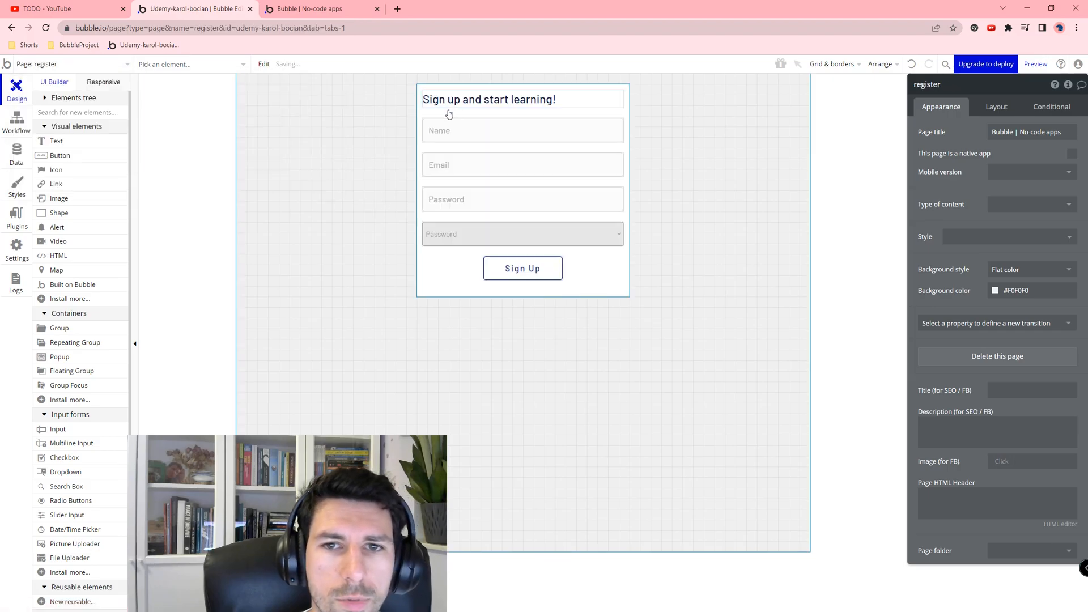
{"action": "left_click", "coordinate": [448, 110]}
{"action": "right_click", "coordinate": [448, 110]}
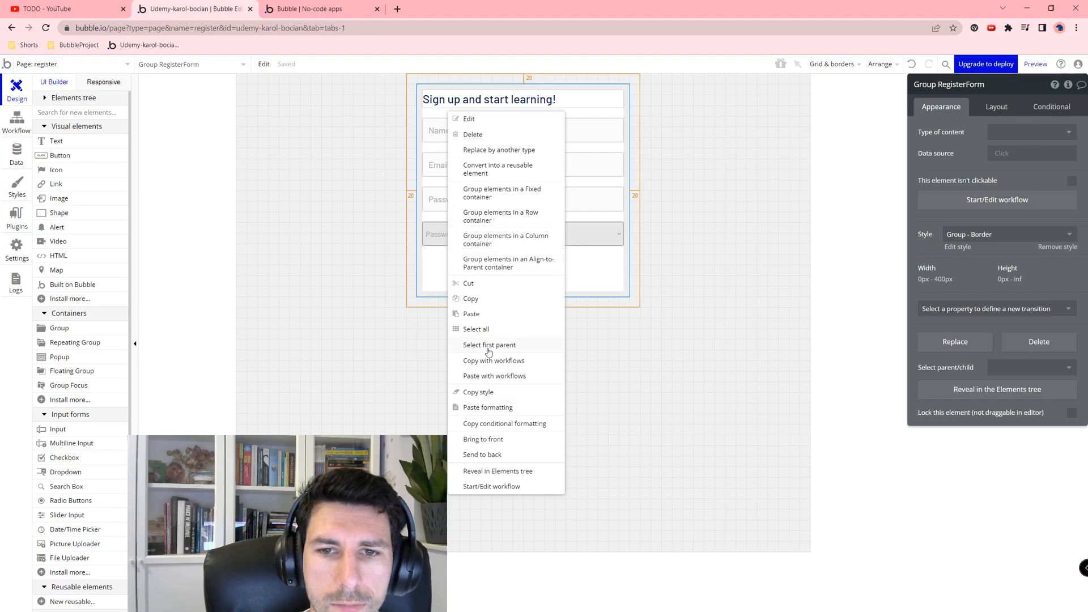
{"action": "left_click", "coordinate": [473, 303]}
Step: Paste the copied sign-up form onto the empty add-course page
{"action": "left_click", "coordinate": [73, 65]}
{"action": "left_click", "coordinate": [199, 100]}
{"action": "right_click", "coordinate": [355, 173]}
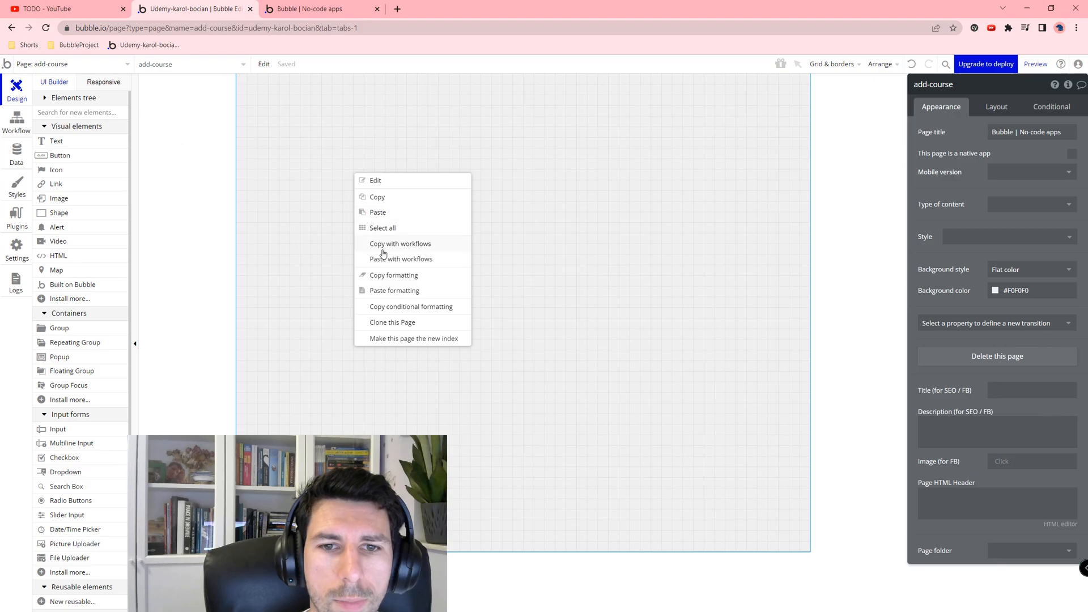
{"action": "left_click", "coordinate": [377, 212]}
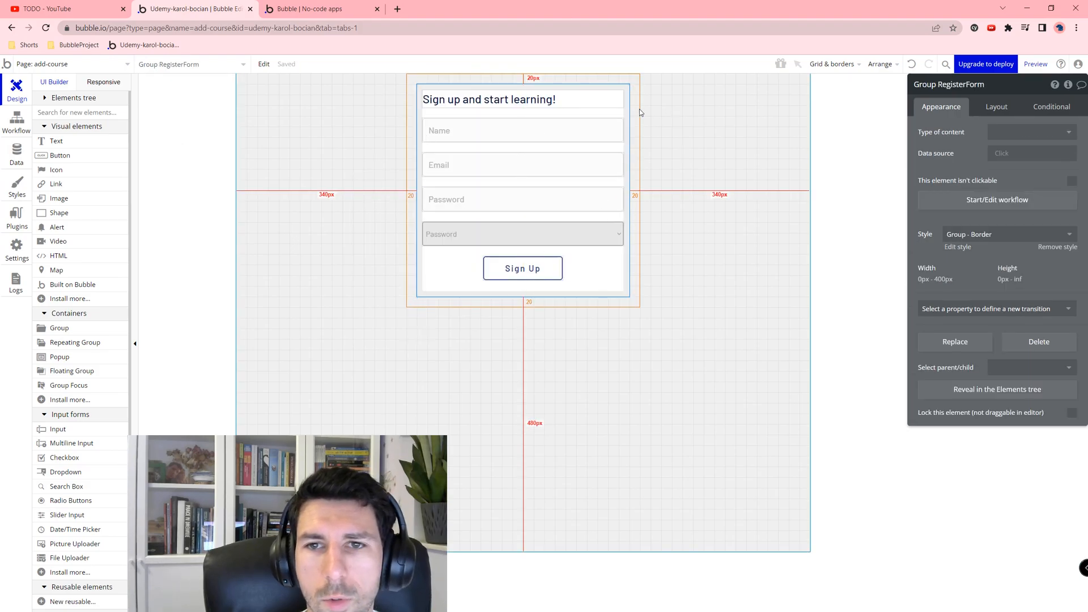
Step: Change the form heading to 'How about a working title?'
{"action": "left_click", "coordinate": [533, 105]}
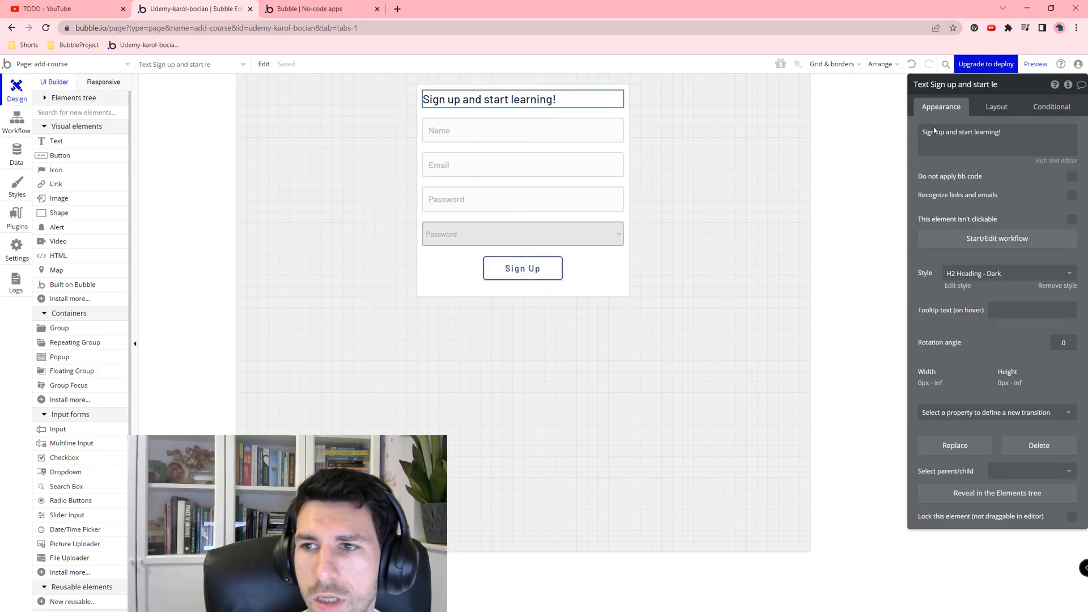
{"action": "triple_click", "coordinate": [998, 140]}
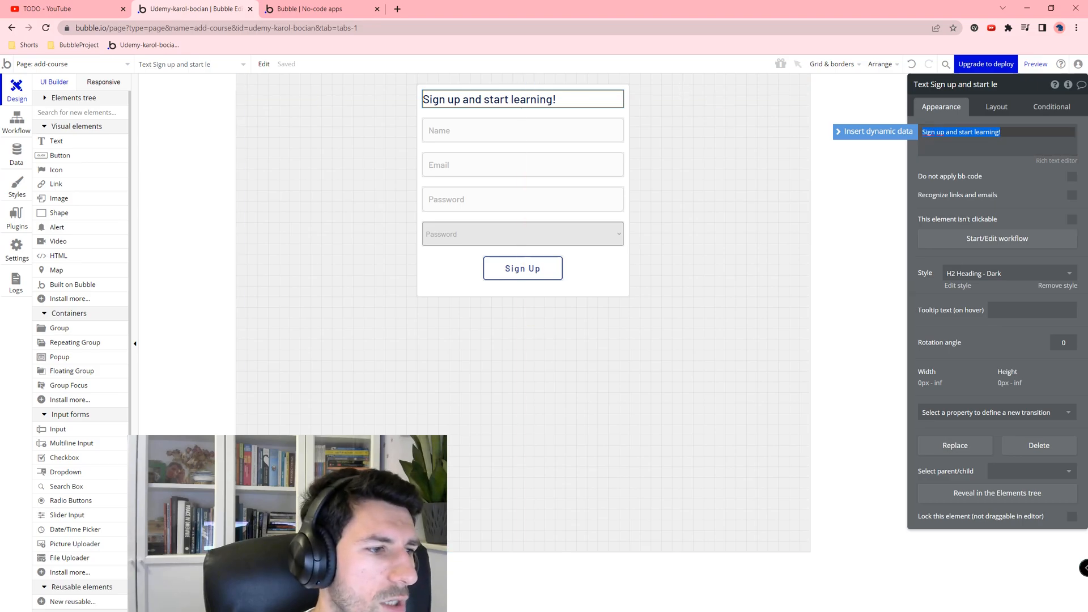
{"action": "key", "text": "alt+Tab"}
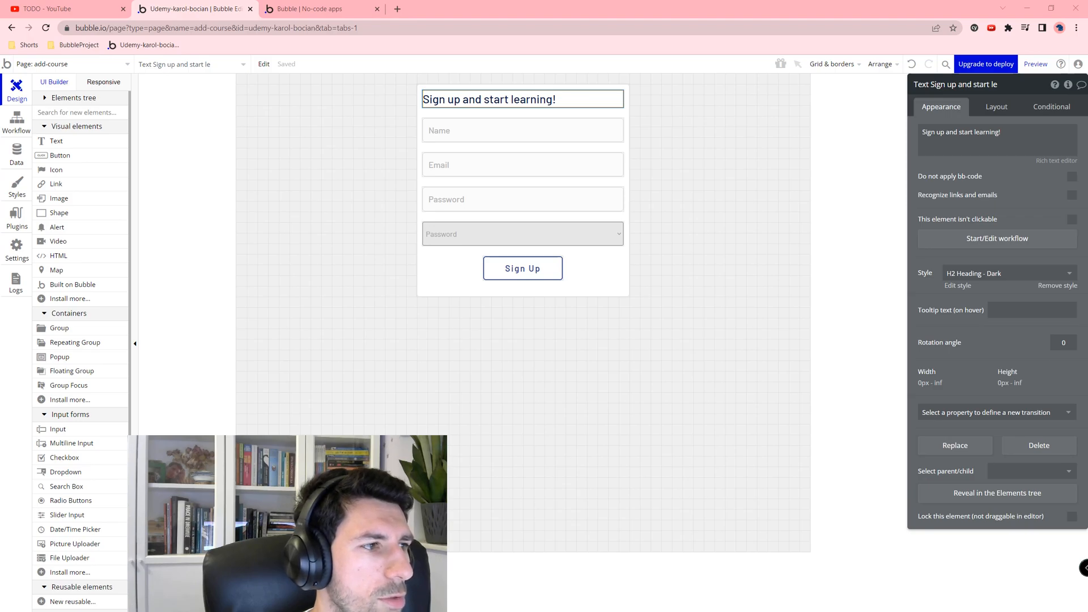
{"action": "key", "text": "alt+Tab"}
{"action": "triple_click", "coordinate": [985, 153]}
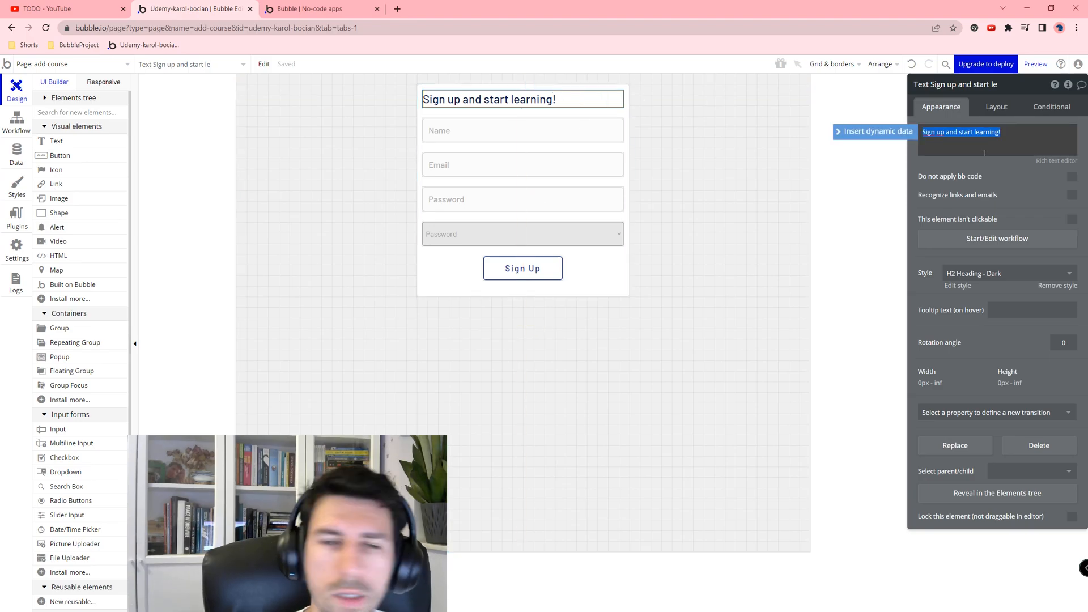
{"action": "type", "text": "How about a working title?"}
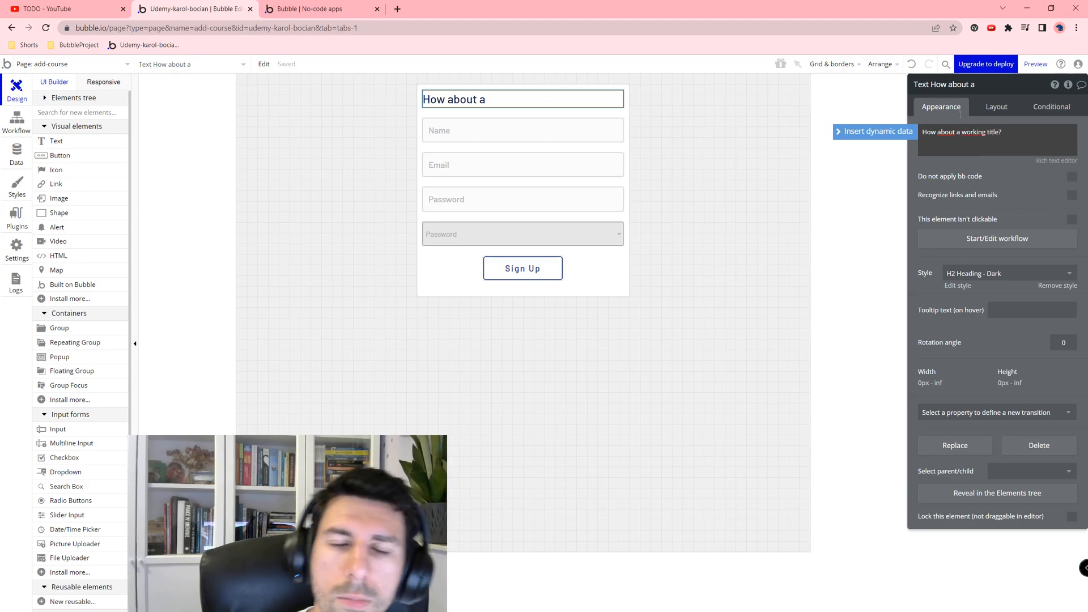
Step: Set the Name input's placeholder to Title and rename the group CreateNewCourseForm
{"action": "left_click", "coordinate": [442, 134]}
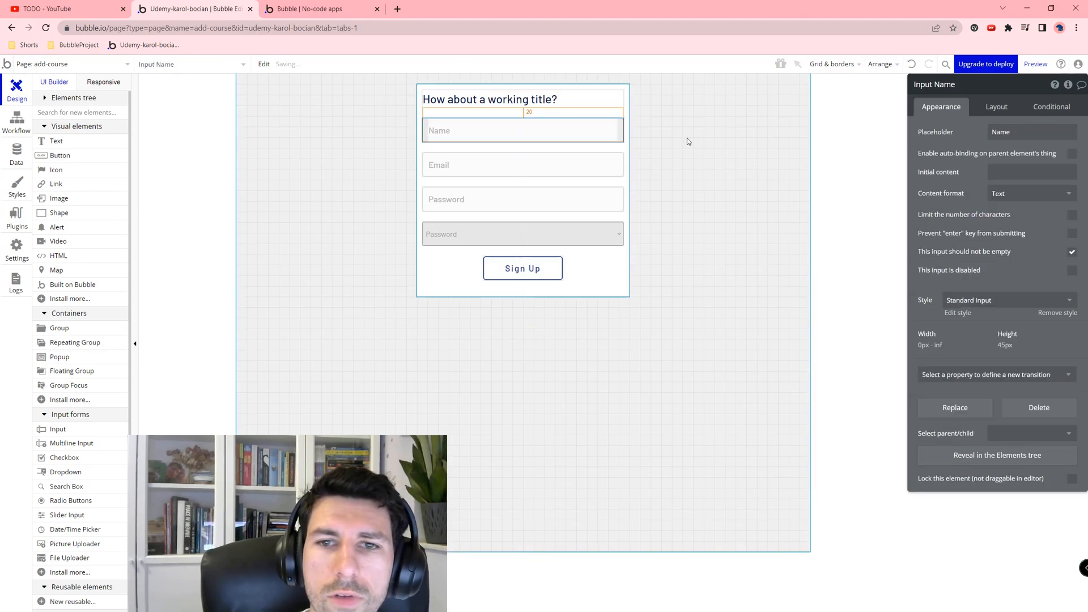
{"action": "double_click", "coordinate": [1035, 136]}
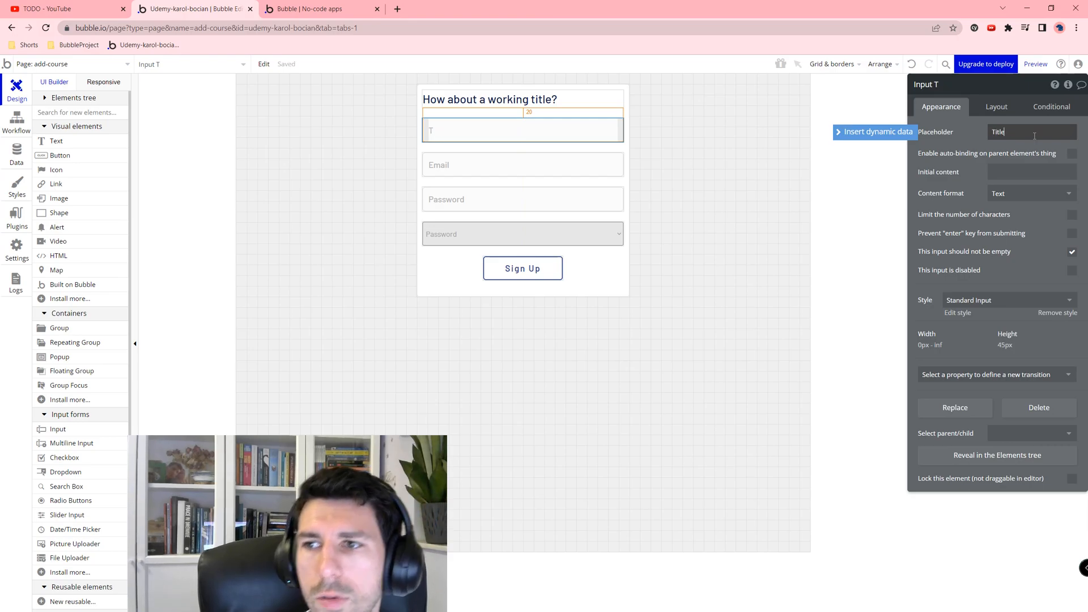
{"action": "left_click", "coordinate": [419, 129]}
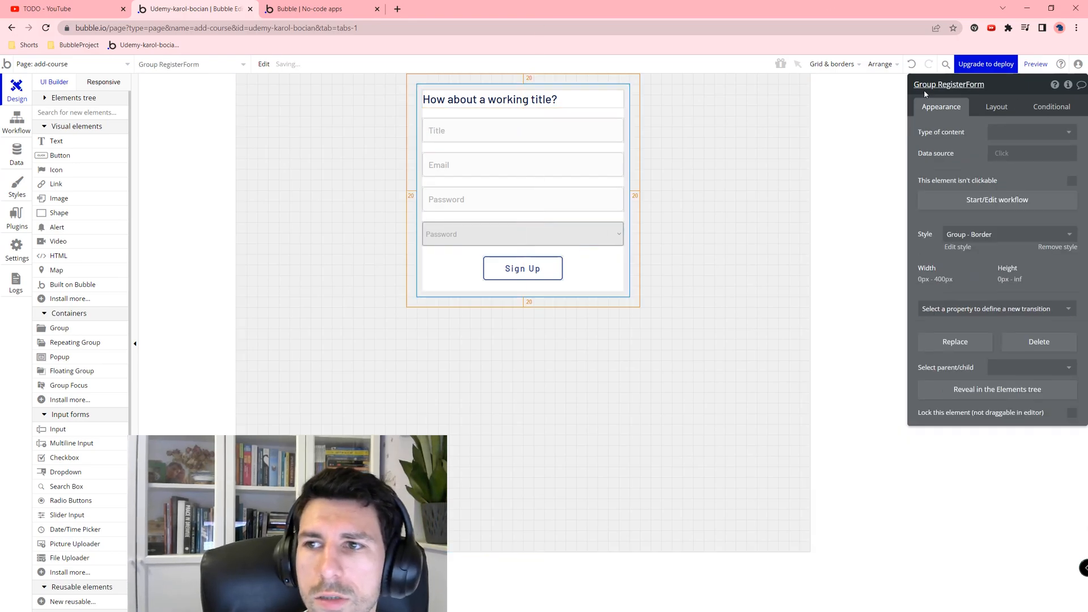
{"action": "double_click", "coordinate": [991, 88]}
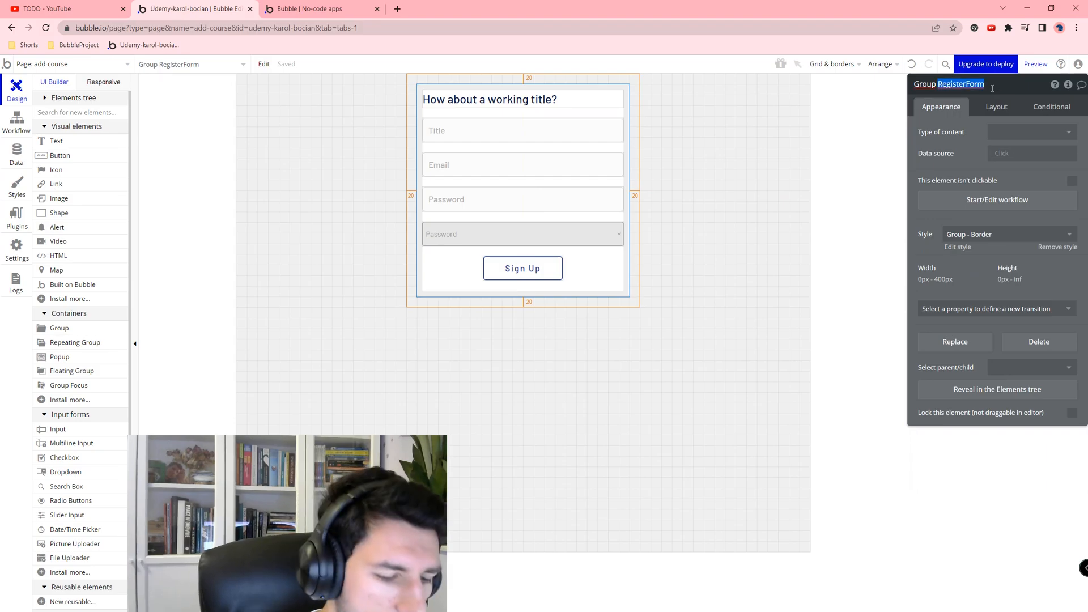
{"action": "type", "text": "CreateNewCourse"}
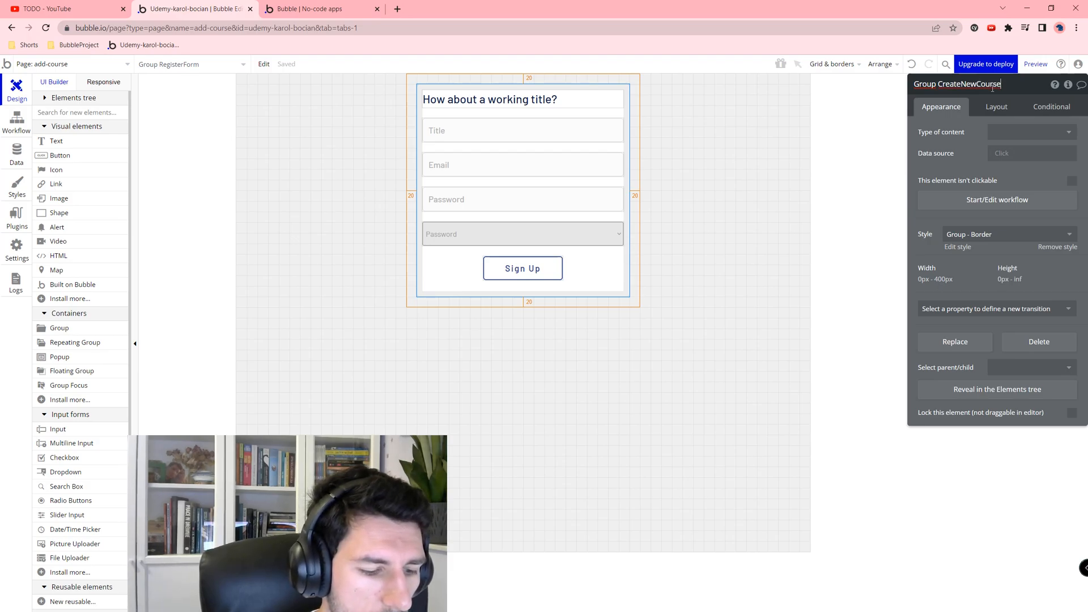
Step: Delete the Email input, Password input and dropdown from the form
{"action": "left_click", "coordinate": [499, 126]}
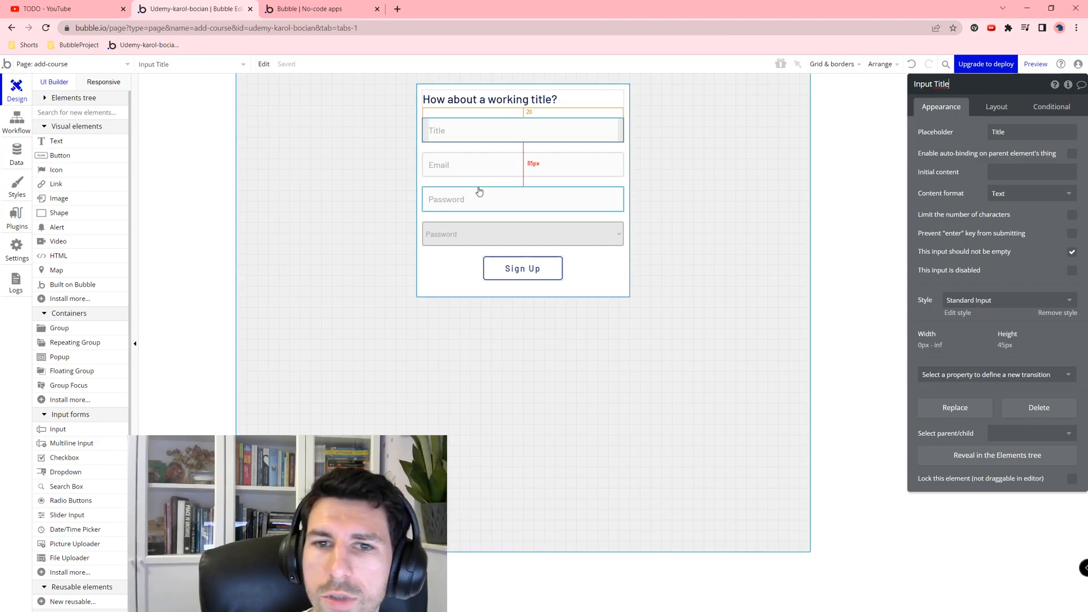
{"action": "left_click", "coordinate": [449, 163]}
{"action": "key", "text": "Delete"}
{"action": "left_click", "coordinate": [463, 168]}
{"action": "key", "text": "Delete"}
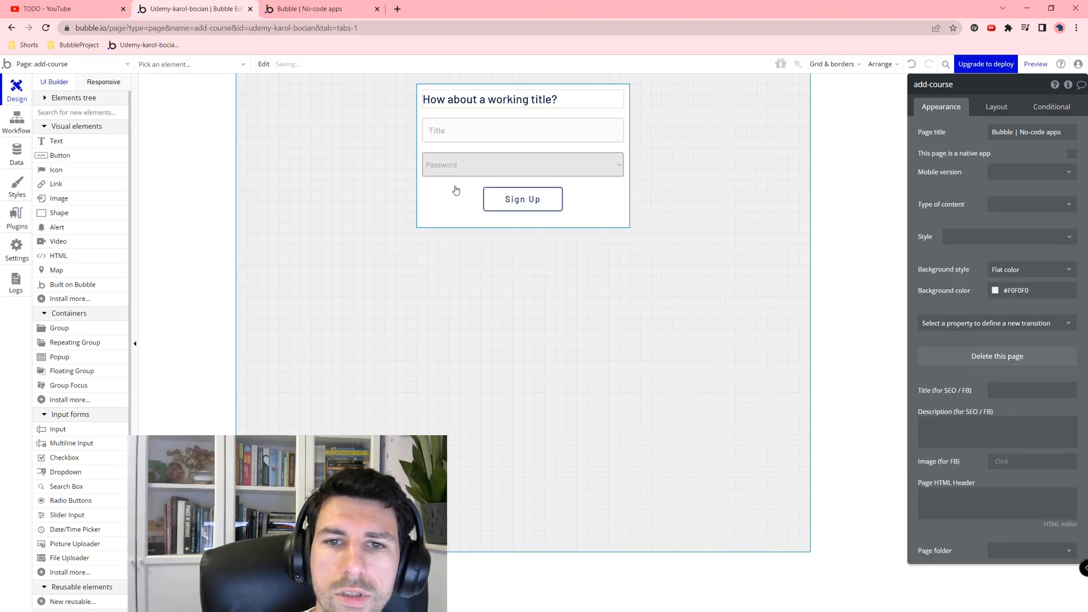
{"action": "left_click", "coordinate": [464, 166]}
{"action": "key", "text": "Delete"}
{"action": "left_click", "coordinate": [510, 164]}
Step: Relabel the Sign Up button 'Continue' and start its click workflow
{"action": "left_click", "coordinate": [989, 133]}
{"action": "key", "text": "ctrl+a"}
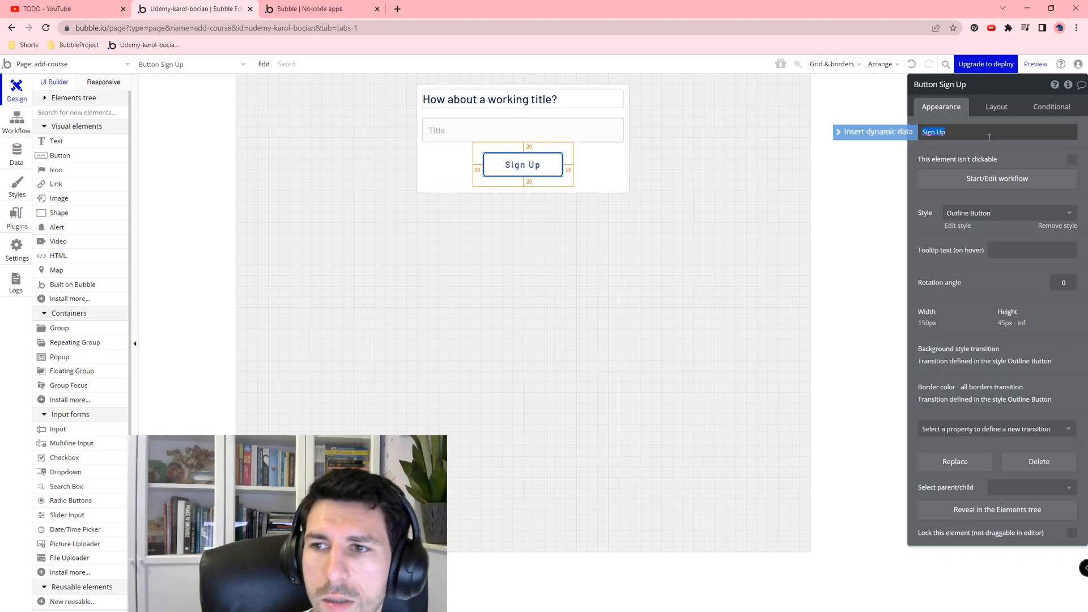
{"action": "key", "text": "BackSpace"}
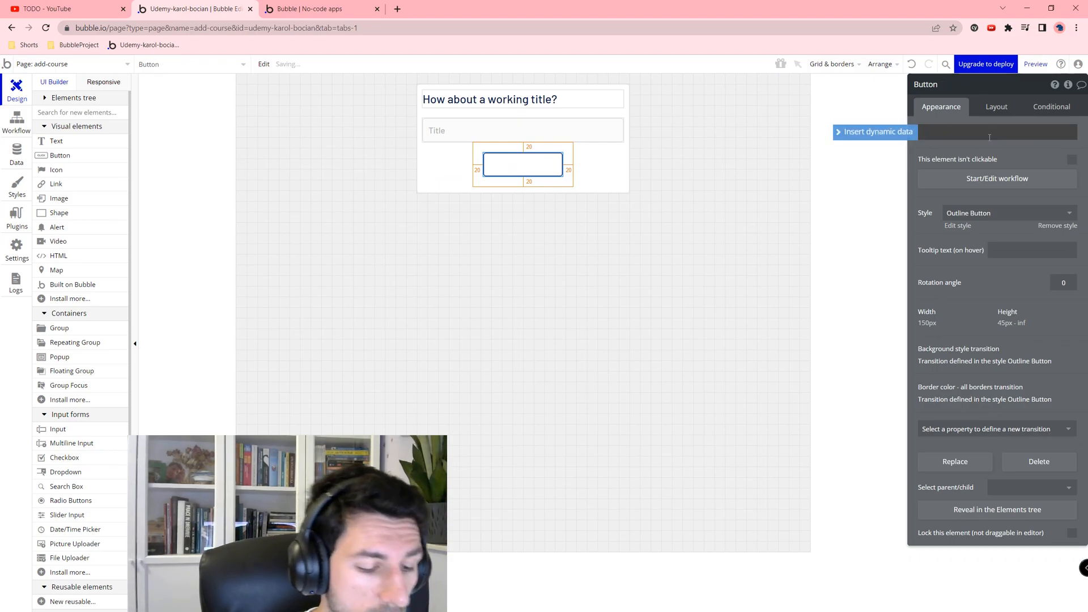
{"action": "type", "text": "Continue"}
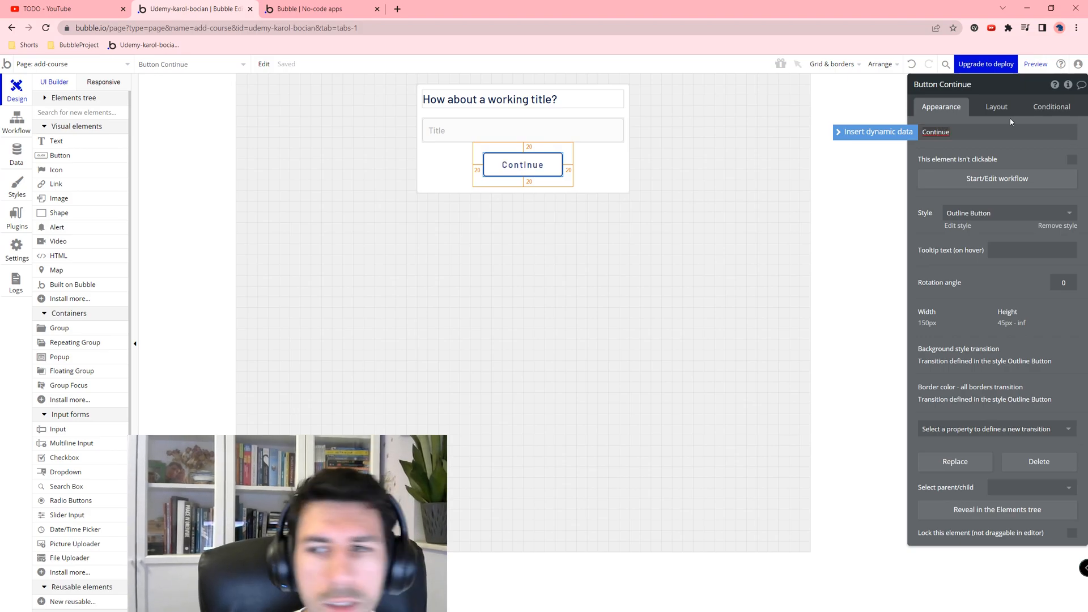
{"action": "left_click", "coordinate": [996, 178]}
{"action": "left_click", "coordinate": [77, 198]}
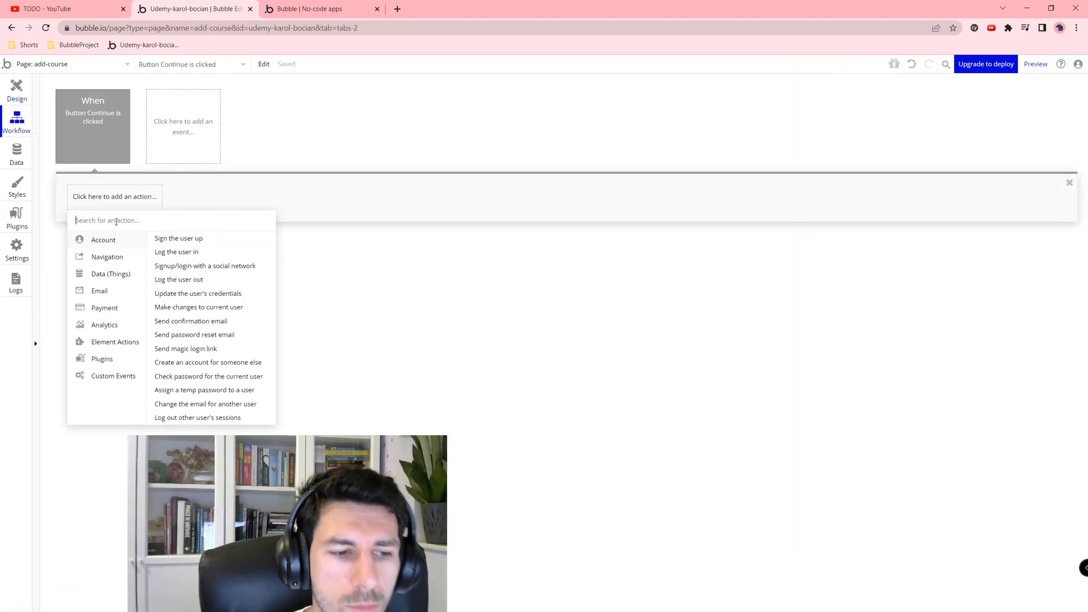
Step: Add a step creating a new Course whose Title is the Title input's value
{"action": "mouse_move", "coordinate": [139, 273]}
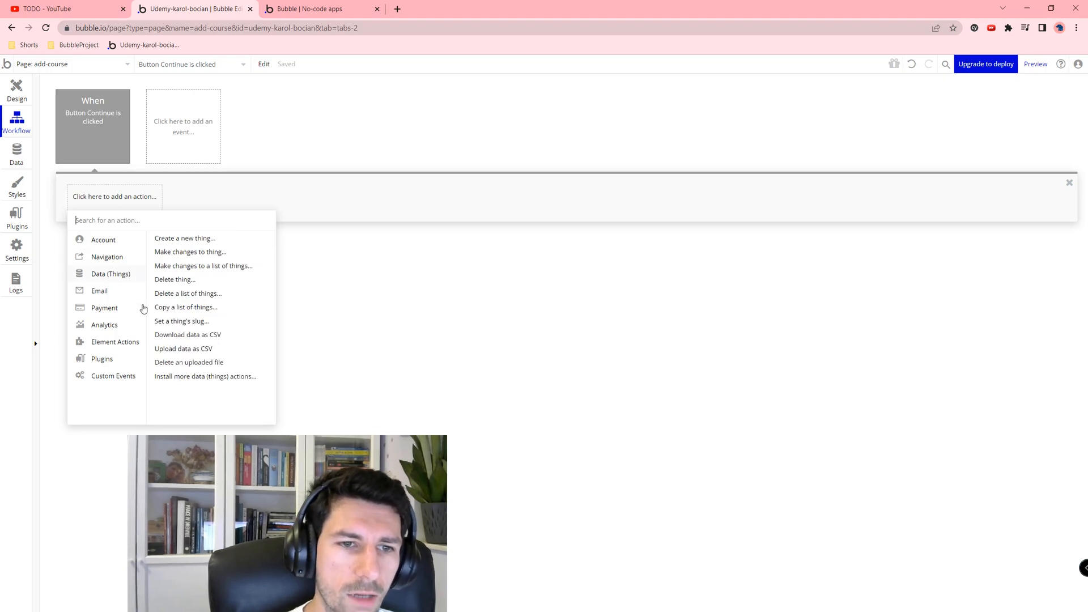
{"action": "left_click", "coordinate": [189, 239]}
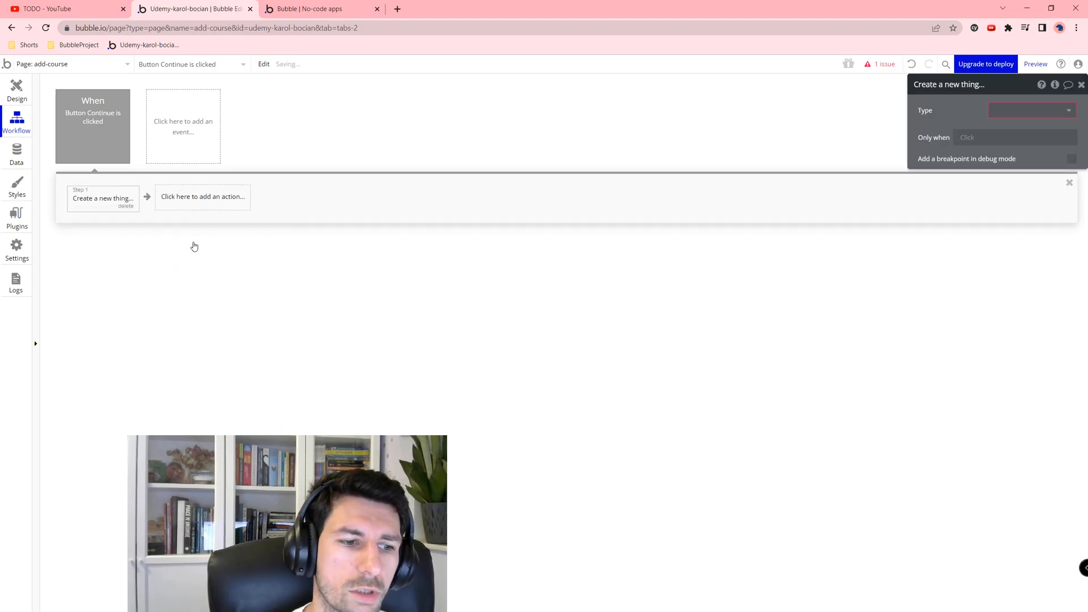
{"action": "left_click", "coordinate": [1022, 114]}
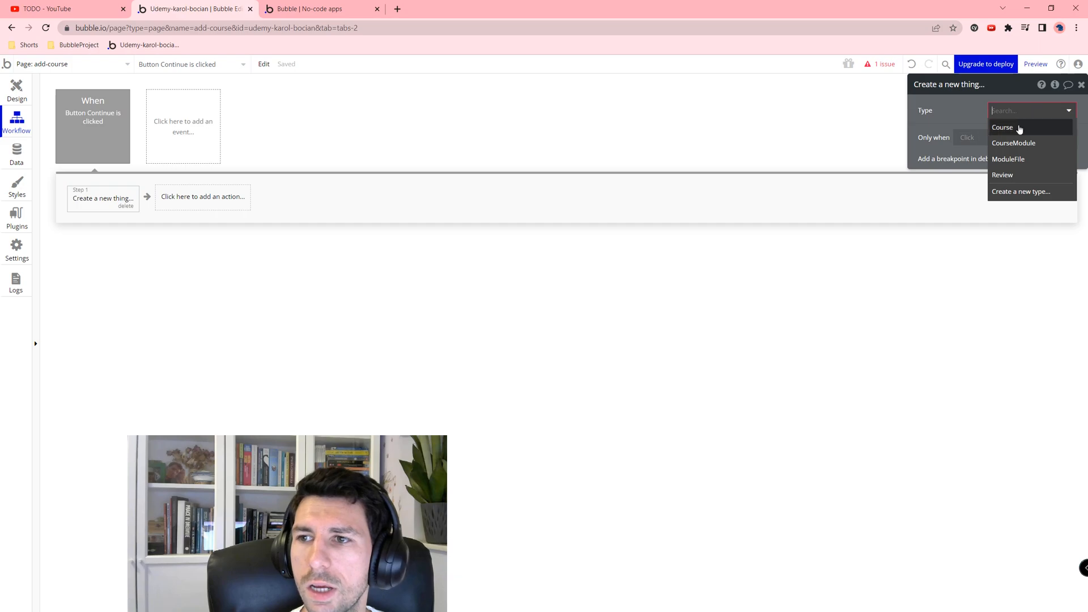
{"action": "left_click", "coordinate": [998, 127]}
{"action": "left_click", "coordinate": [932, 135]}
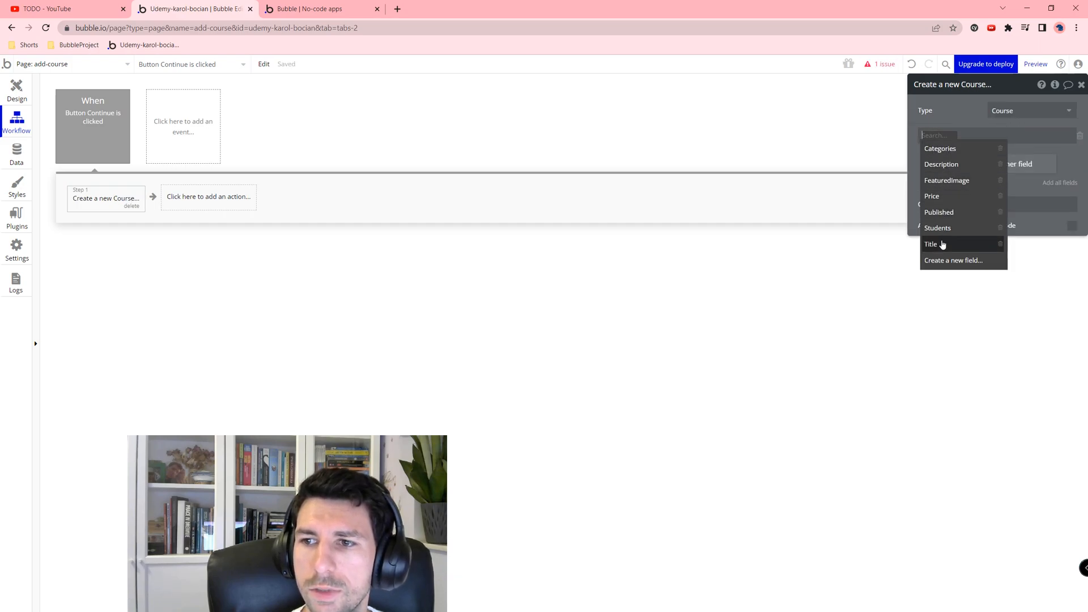
{"action": "left_click", "coordinate": [931, 243]}
{"action": "left_click", "coordinate": [958, 136]}
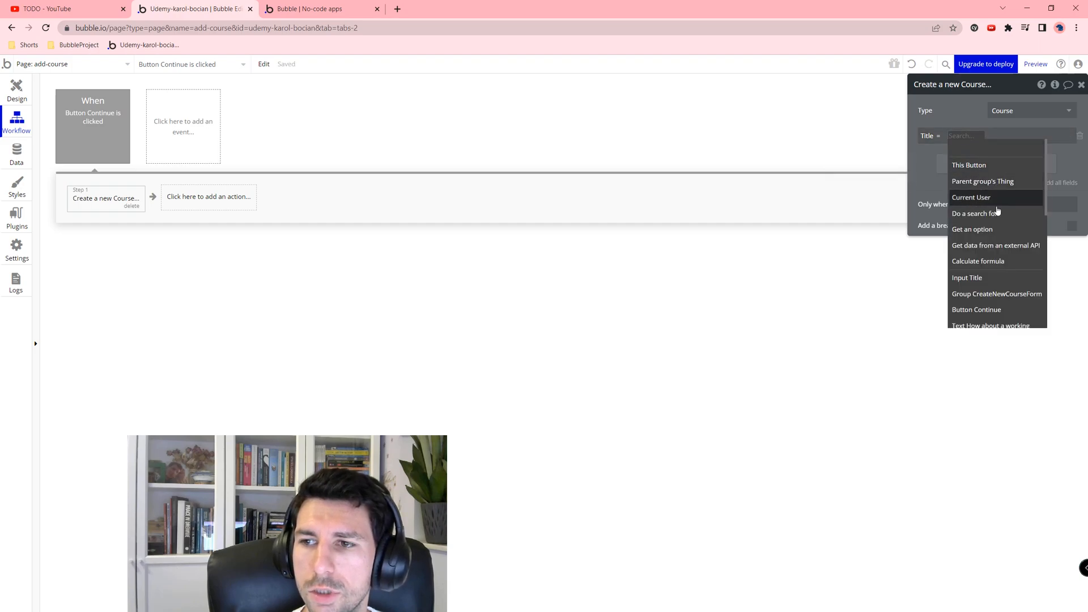
{"action": "left_click", "coordinate": [966, 277]}
{"action": "left_click", "coordinate": [1005, 147]}
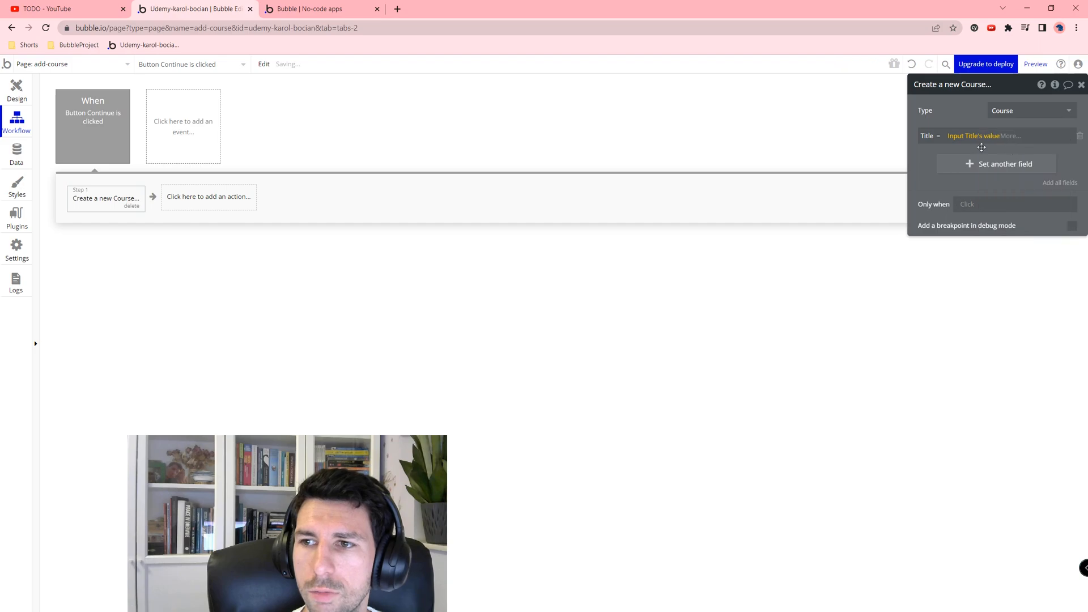
{"action": "left_click", "coordinate": [931, 174]}
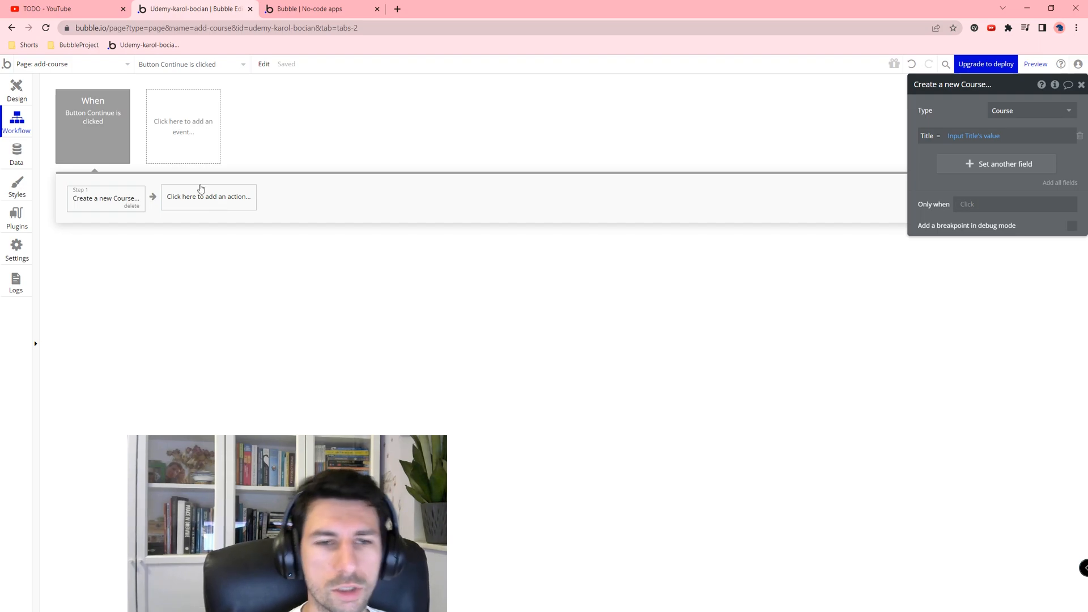
Step: Add Reset relevant inputs, then Go to page course with Result of step 1 as data
{"action": "left_click", "coordinate": [207, 197]}
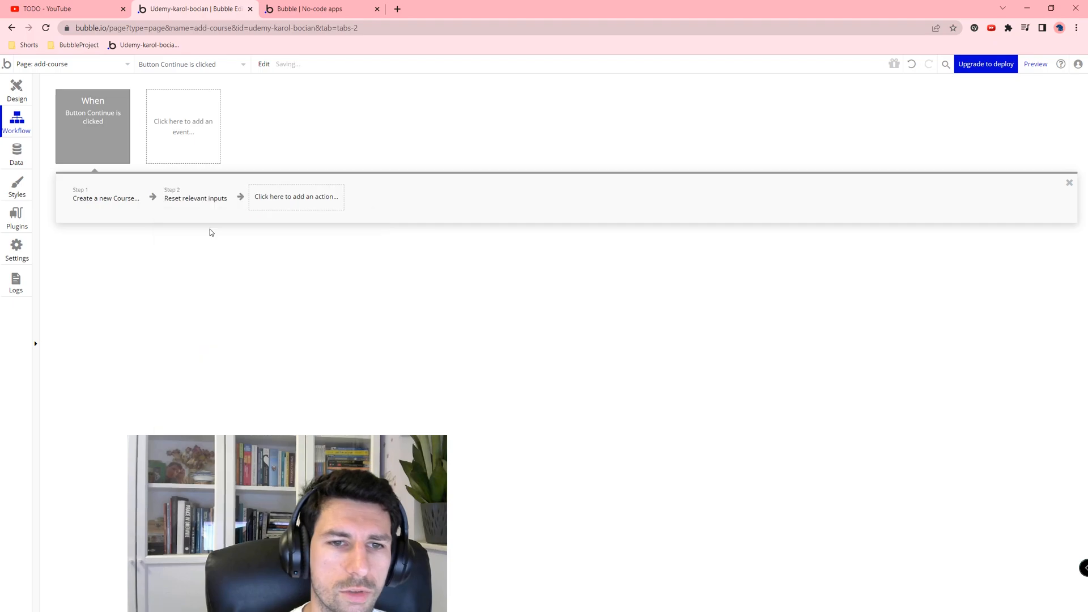
{"action": "left_click", "coordinate": [210, 229]}
{"action": "left_click", "coordinate": [292, 201]}
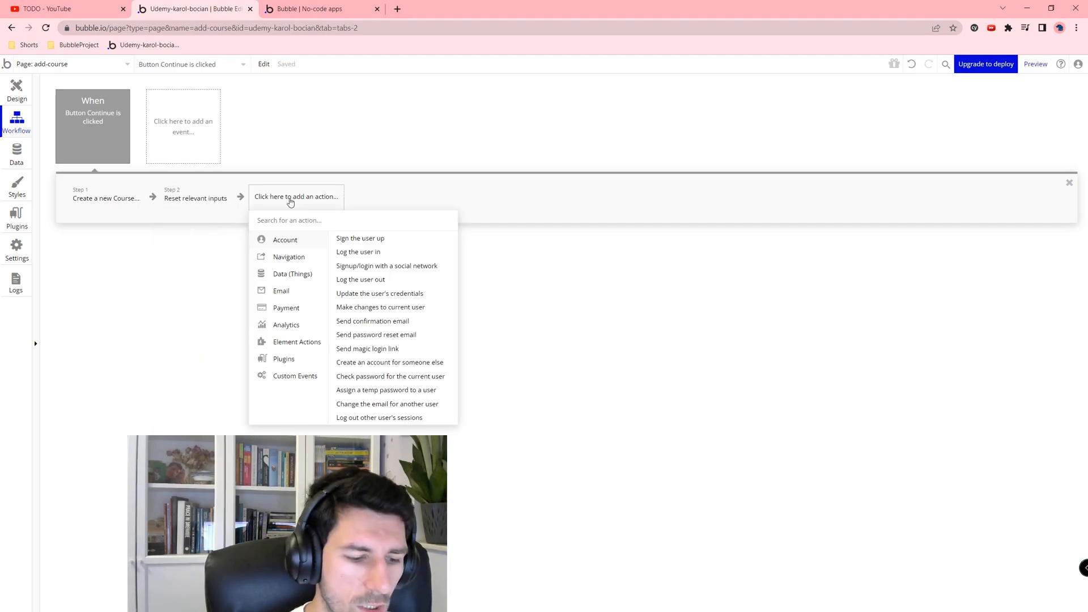
{"action": "type", "text": "go to"}
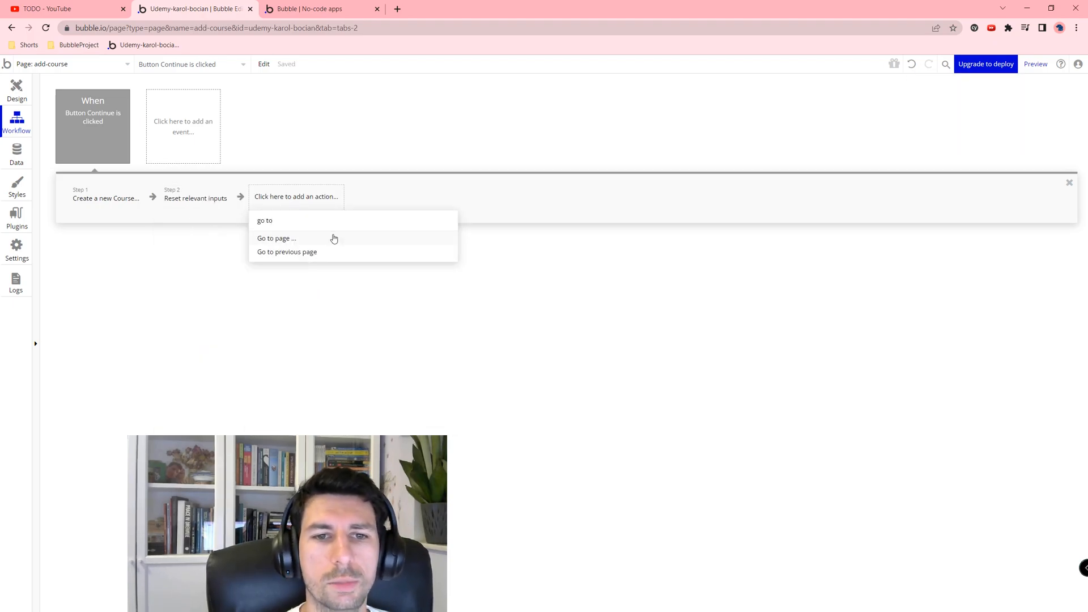
{"action": "left_click", "coordinate": [334, 239]}
{"action": "left_click", "coordinate": [1048, 113]}
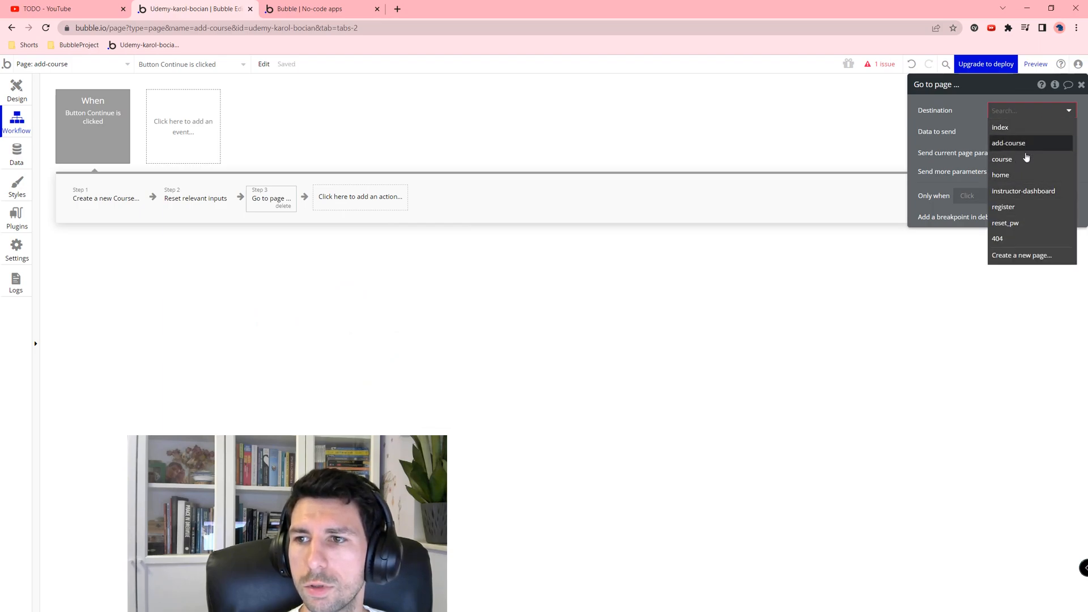
{"action": "left_click", "coordinate": [1030, 159]}
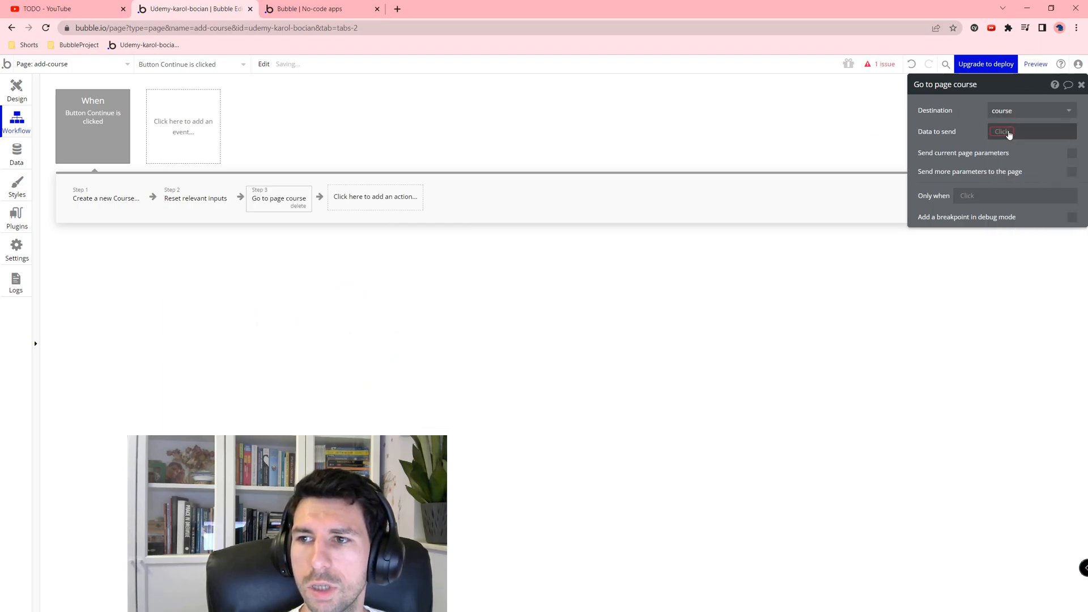
{"action": "left_click", "coordinate": [994, 131]}
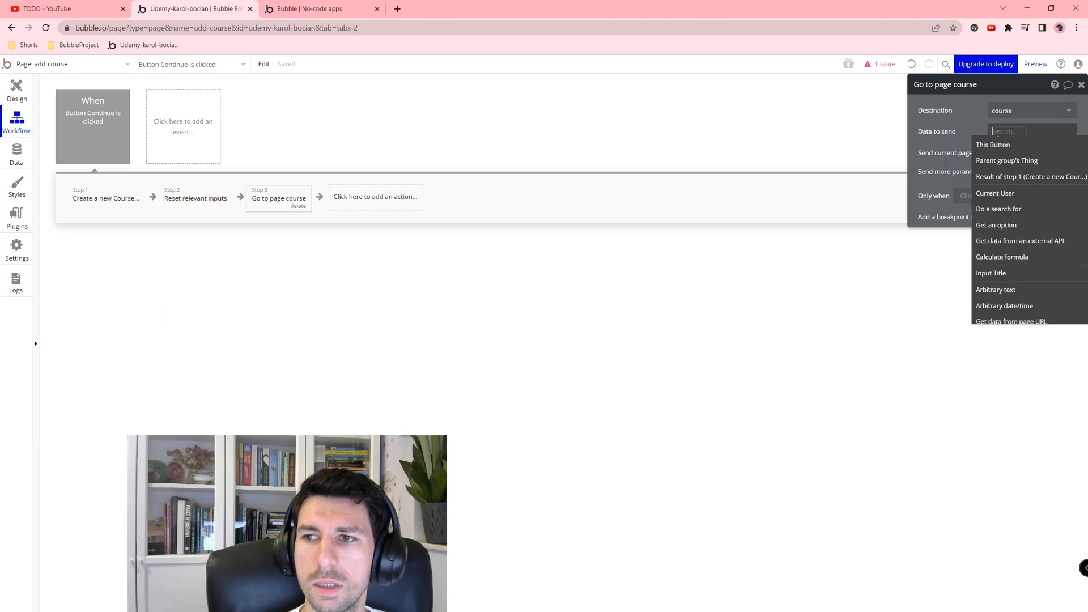
{"action": "left_click", "coordinate": [1013, 180]}
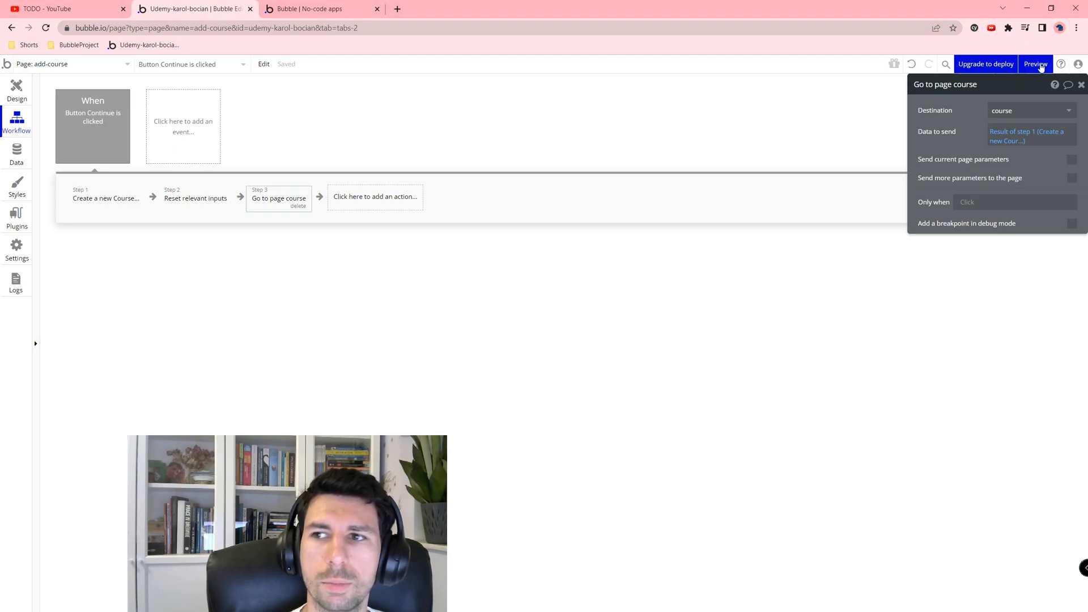
Step: Preview, submit a working title, confirm the new course id in the URL, then return to the editor
{"action": "left_click", "coordinate": [1036, 64]}
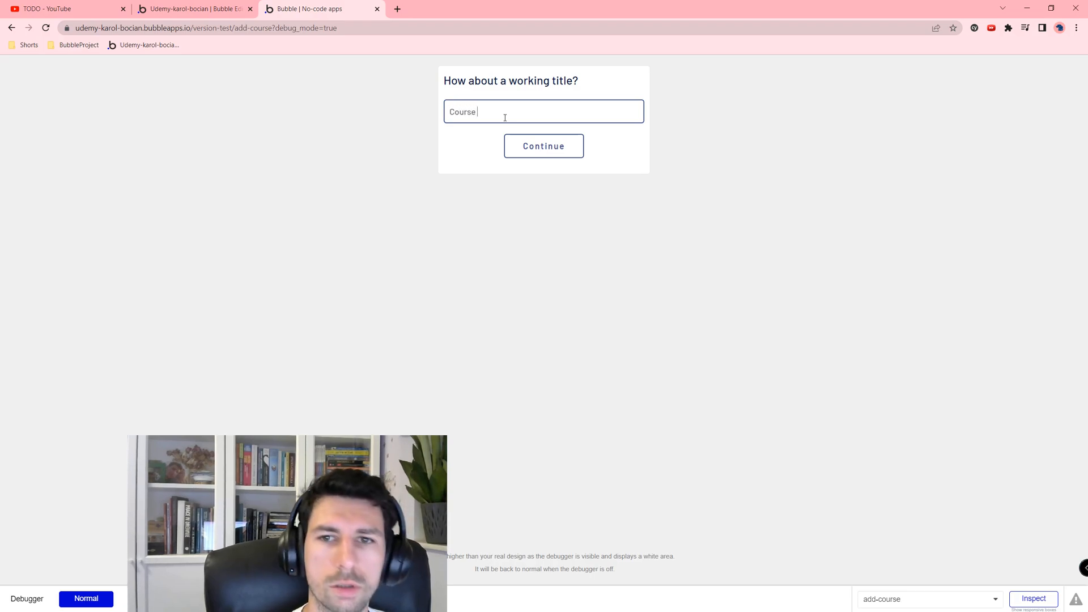
{"action": "left_click", "coordinate": [535, 148]}
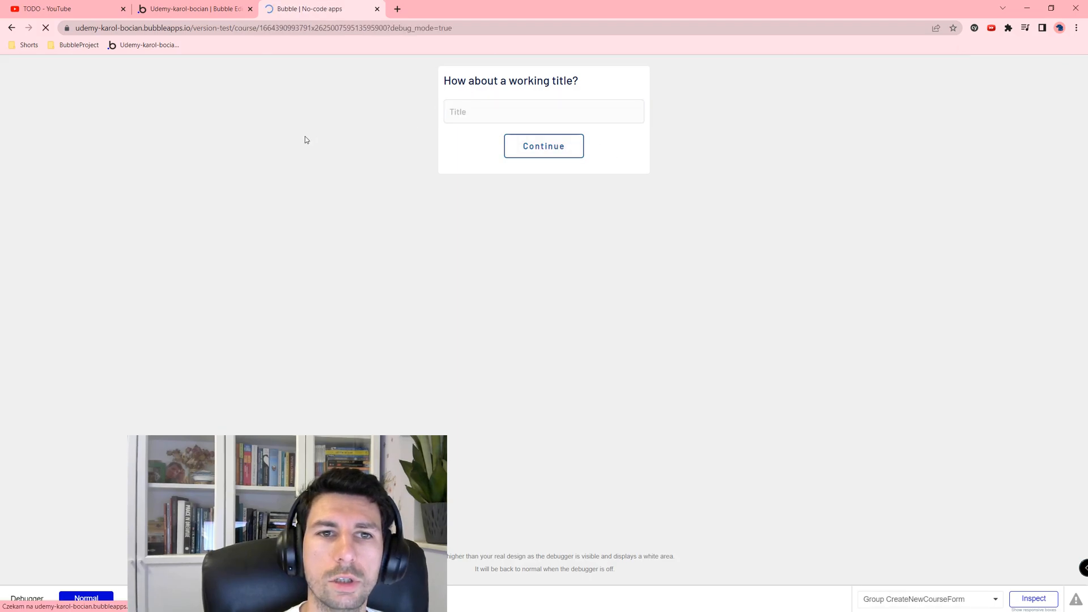
{"action": "left_click_drag", "start_coordinate": [261, 28], "coordinate": [396, 29]}
{"action": "left_click", "coordinate": [370, 120]}
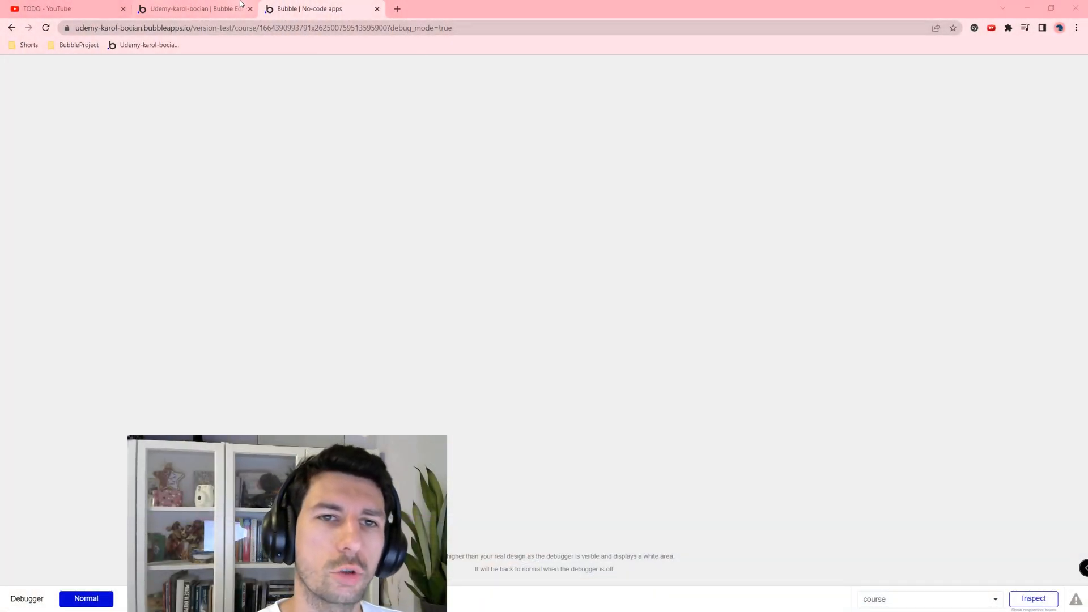
{"action": "left_click", "coordinate": [193, 8]}
{"action": "left_click", "coordinate": [46, 67]}
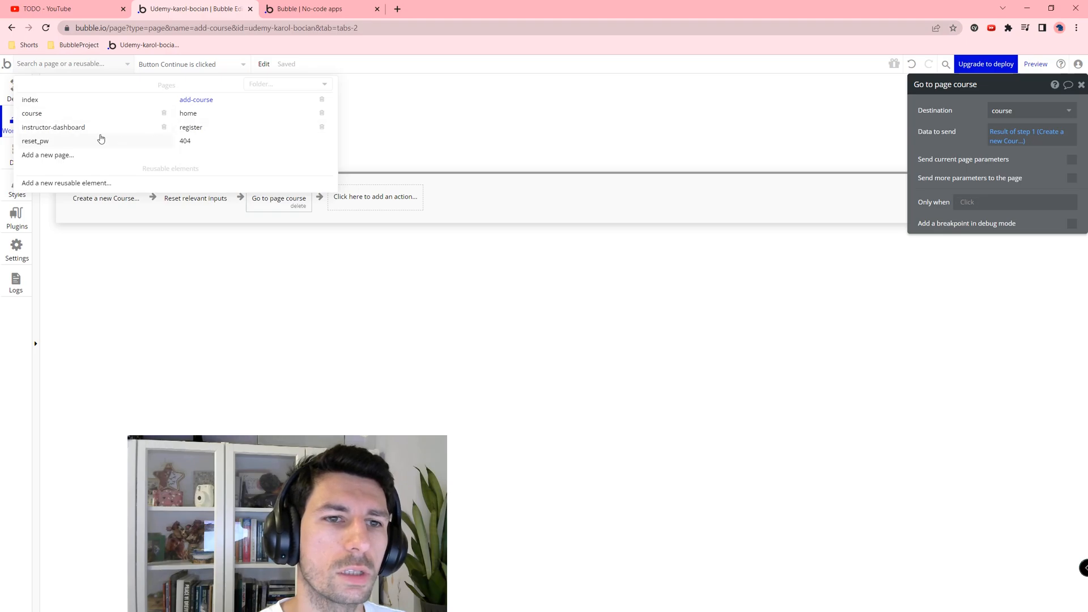
Step: View the empty course page in Design, then select Group Header on instructor-dashboard
{"action": "left_click", "coordinate": [32, 114]}
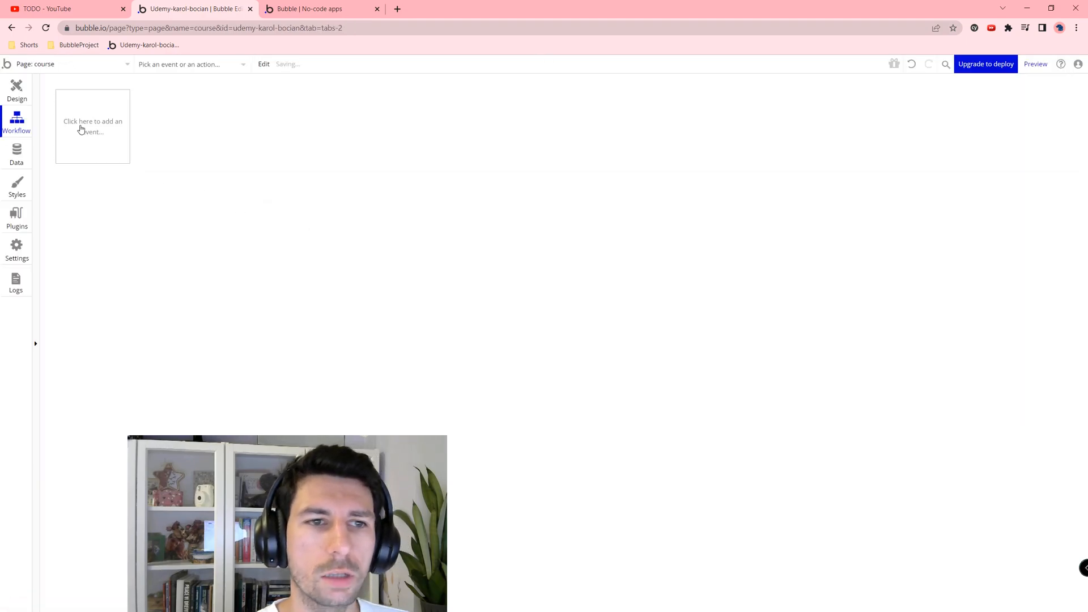
{"action": "left_click", "coordinate": [17, 90]}
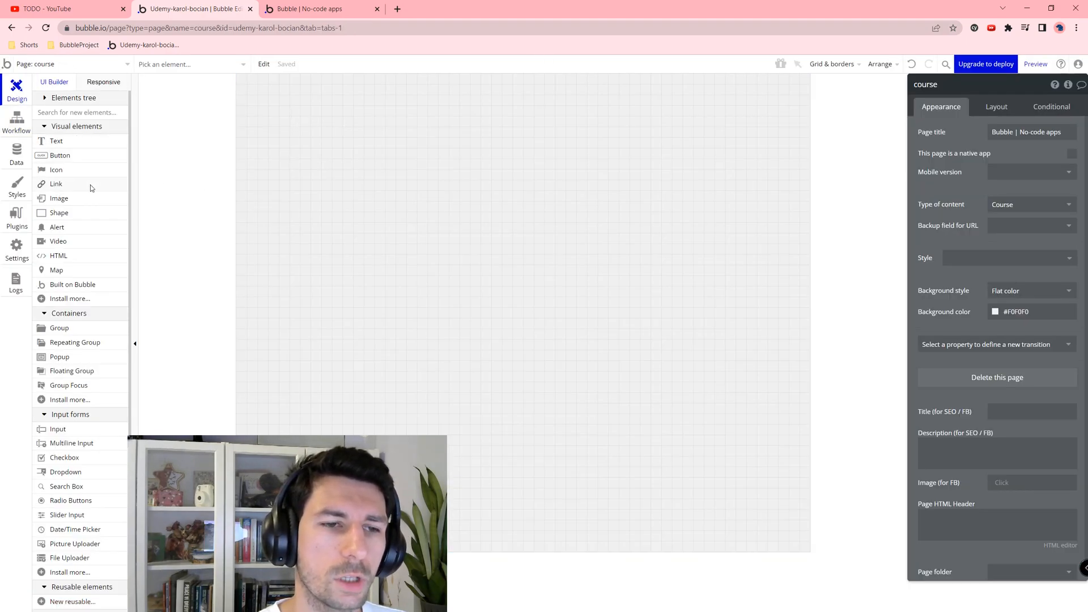
{"action": "left_click", "coordinate": [49, 67]}
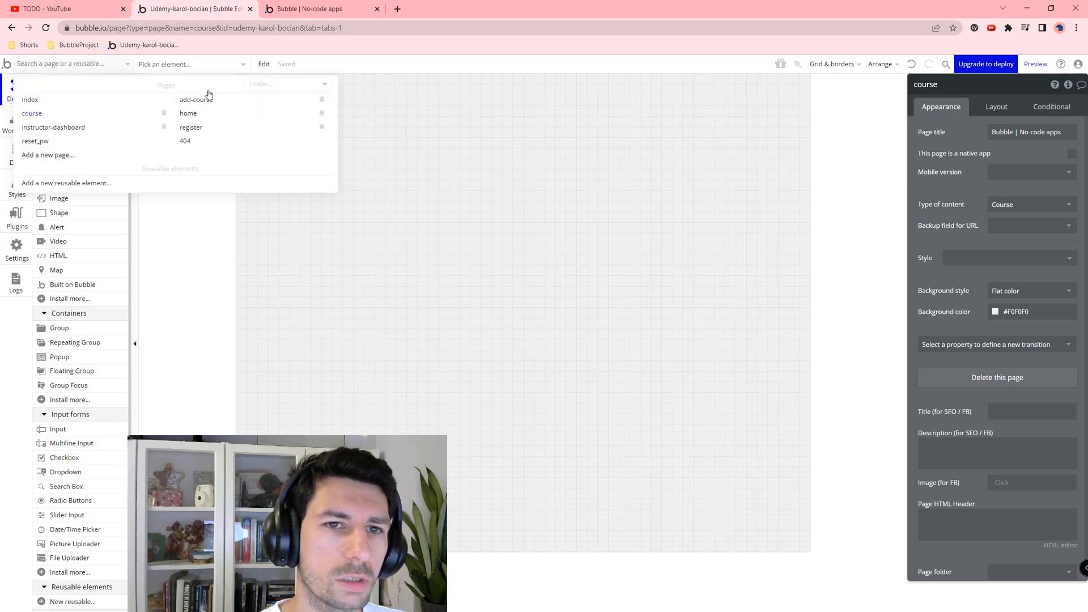
{"action": "left_click", "coordinate": [51, 127]}
{"action": "left_click", "coordinate": [362, 86]}
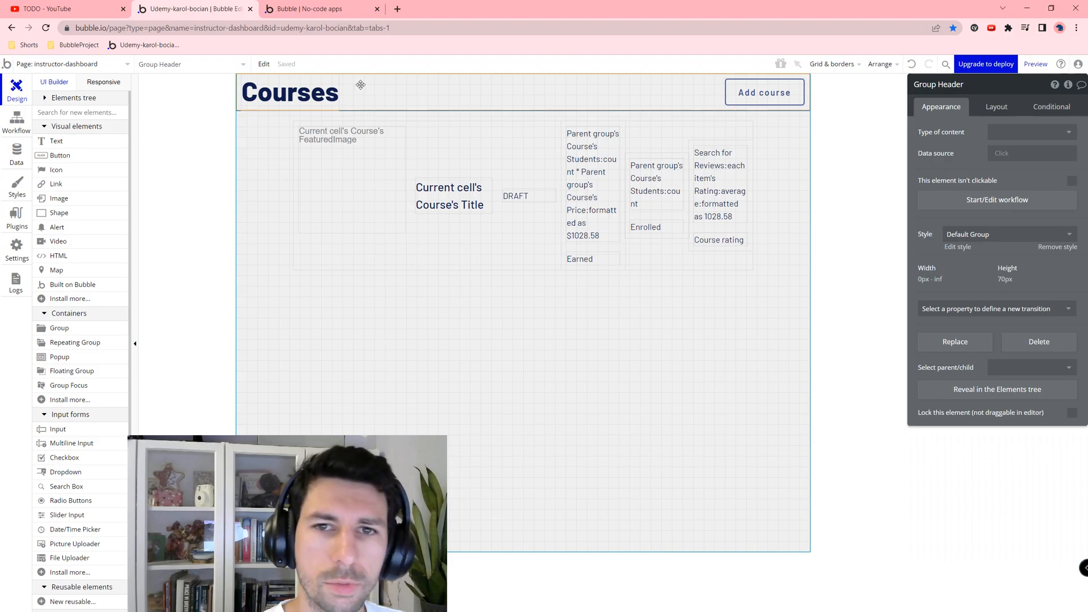
{"action": "left_click", "coordinate": [91, 68]}
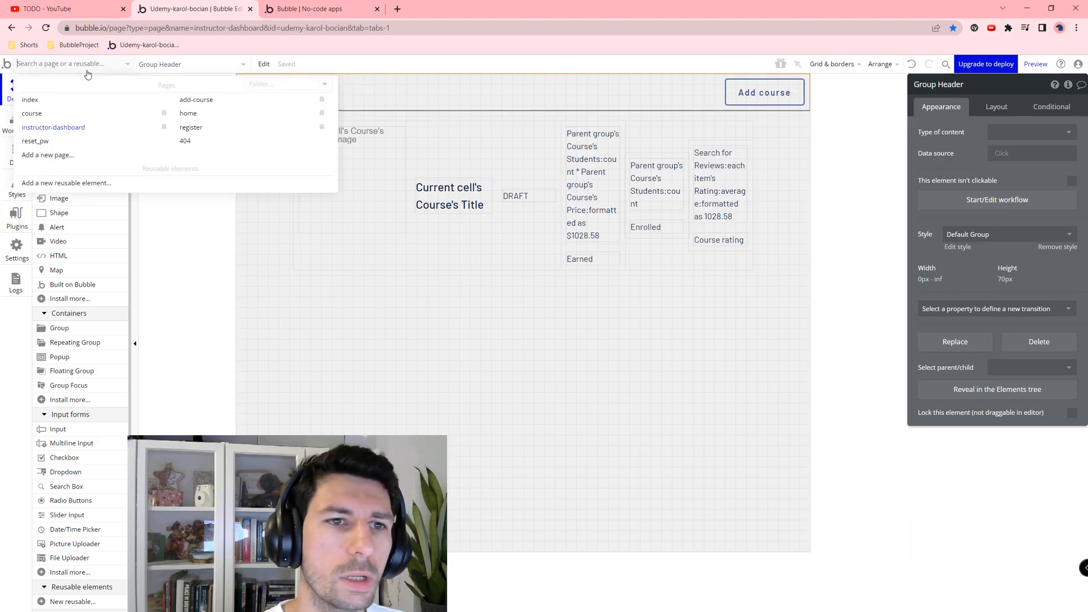
Step: On the course page, remove the Add course button and replace 'Courses' with Current Page Course's Title
{"action": "left_click", "coordinate": [46, 115]}
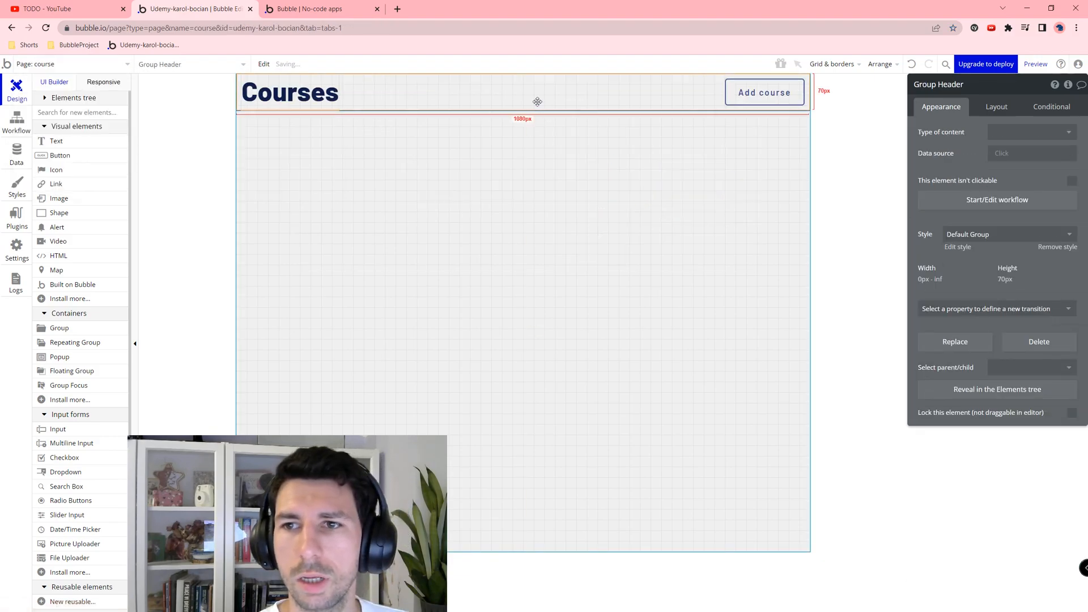
{"action": "left_click", "coordinate": [775, 99]}
{"action": "left_click", "coordinate": [305, 91]}
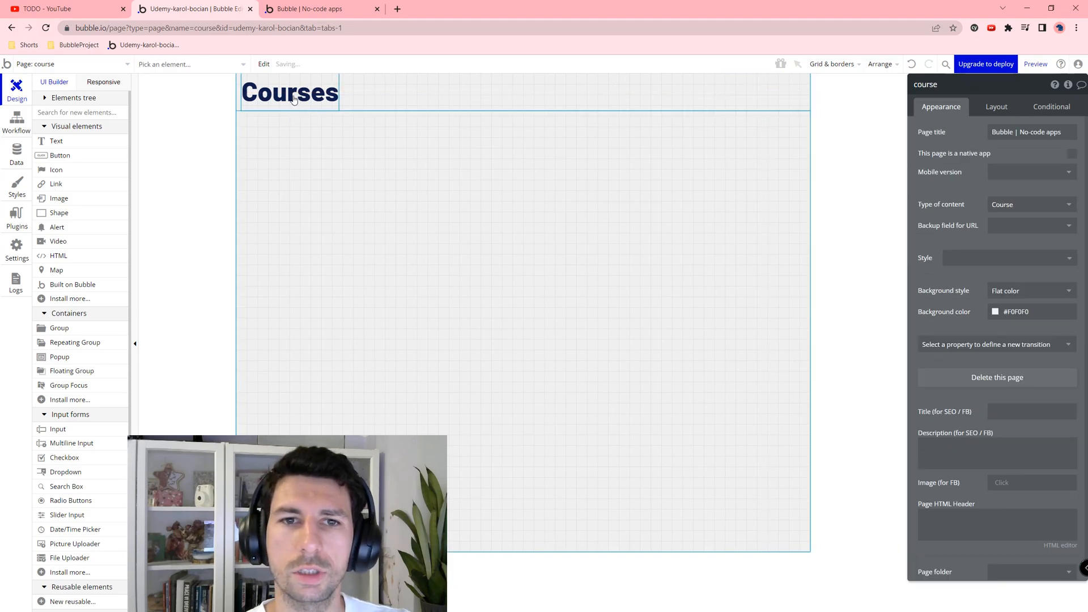
{"action": "left_click", "coordinate": [950, 132]}
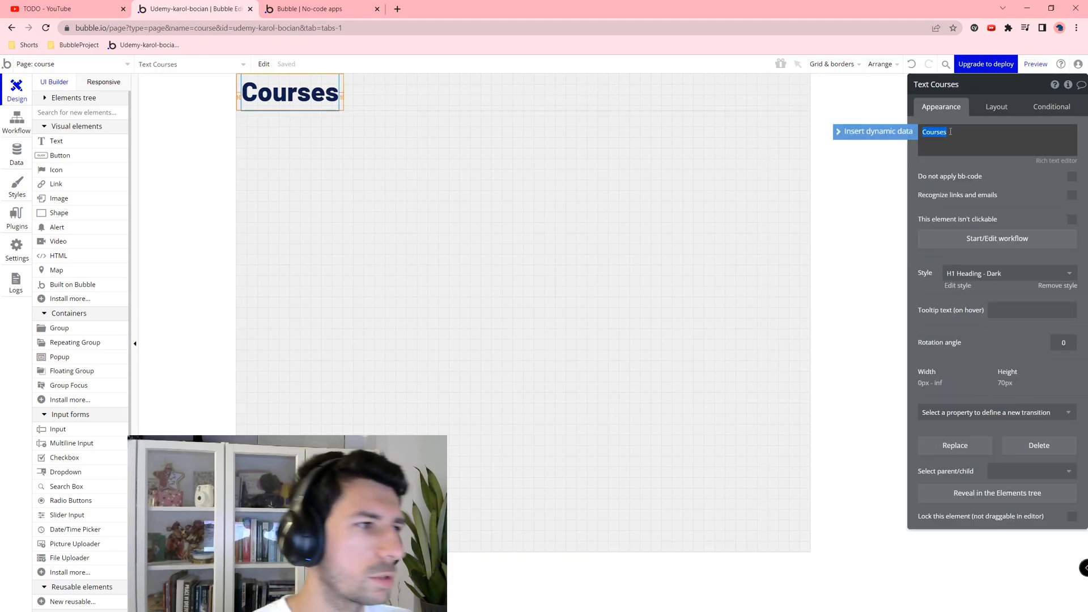
{"action": "key", "text": "ctrl+a"}
{"action": "key", "text": "BackSpace"}
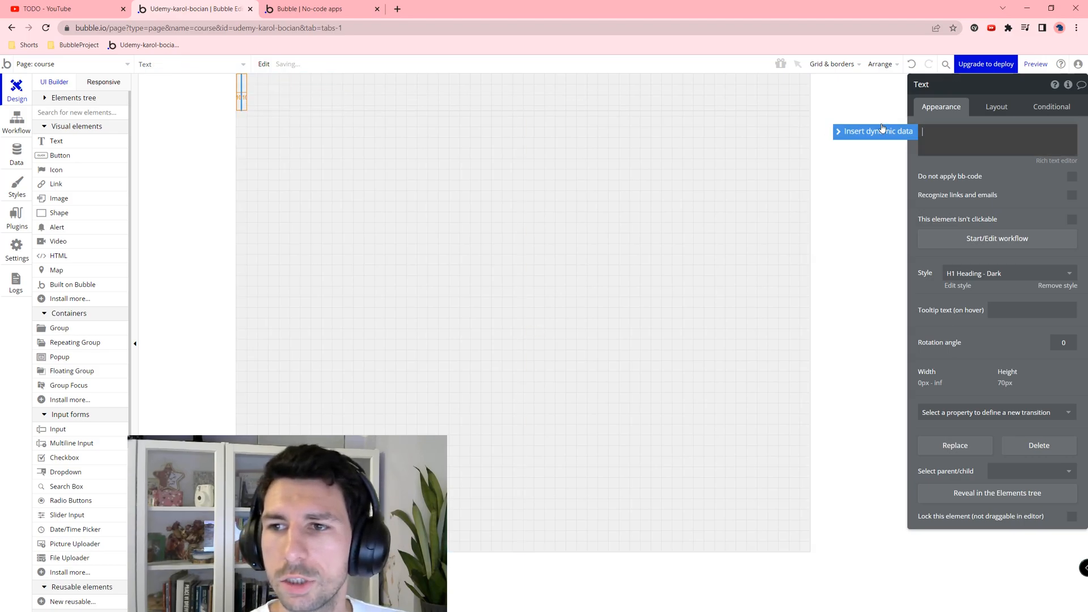
{"action": "left_click", "coordinate": [881, 129]}
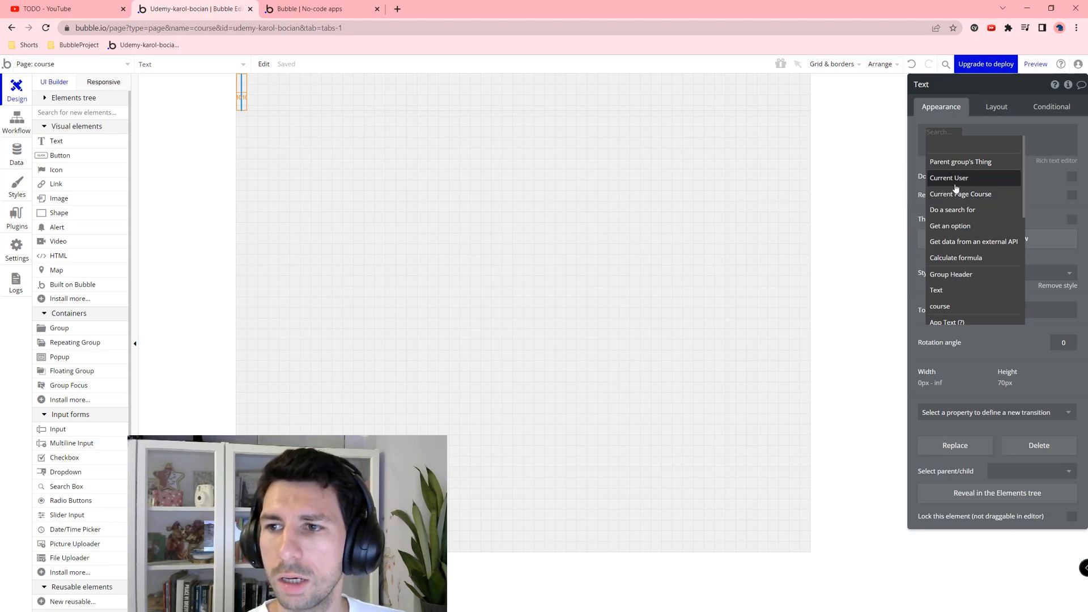
{"action": "left_click", "coordinate": [974, 194]}
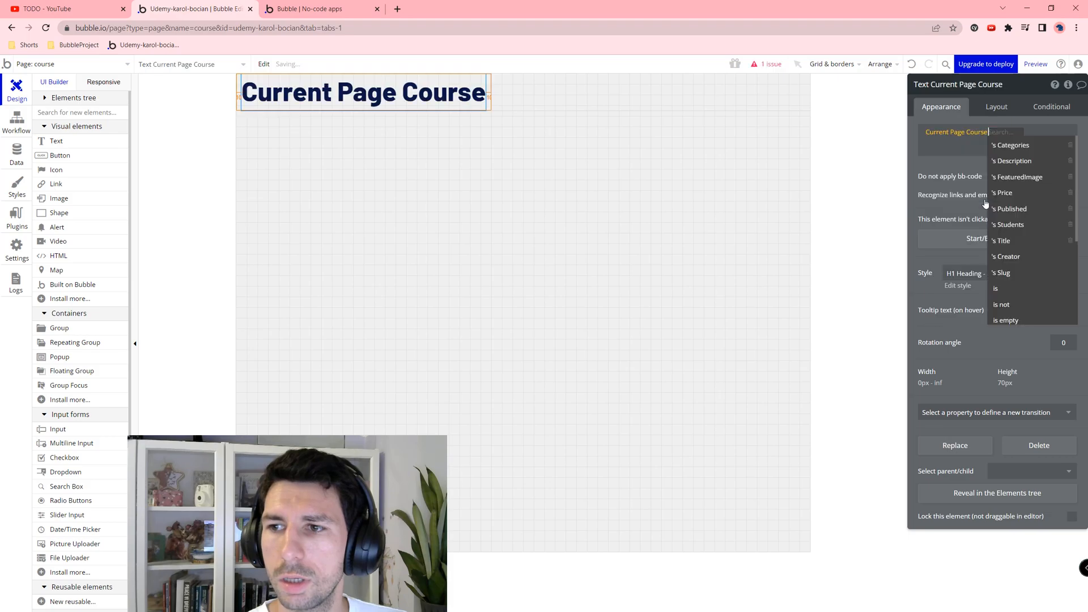
{"action": "left_click", "coordinate": [1004, 241]}
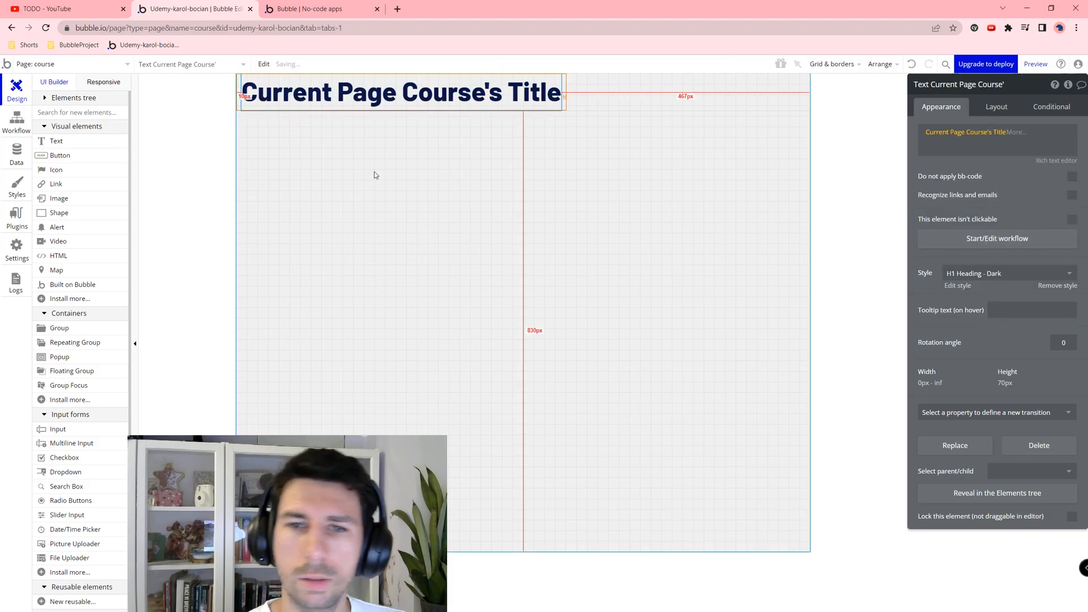
Step: Draw a large bordered column group below the heading, centred horizontally and not fixed-width
{"action": "left_click", "coordinate": [43, 330]}
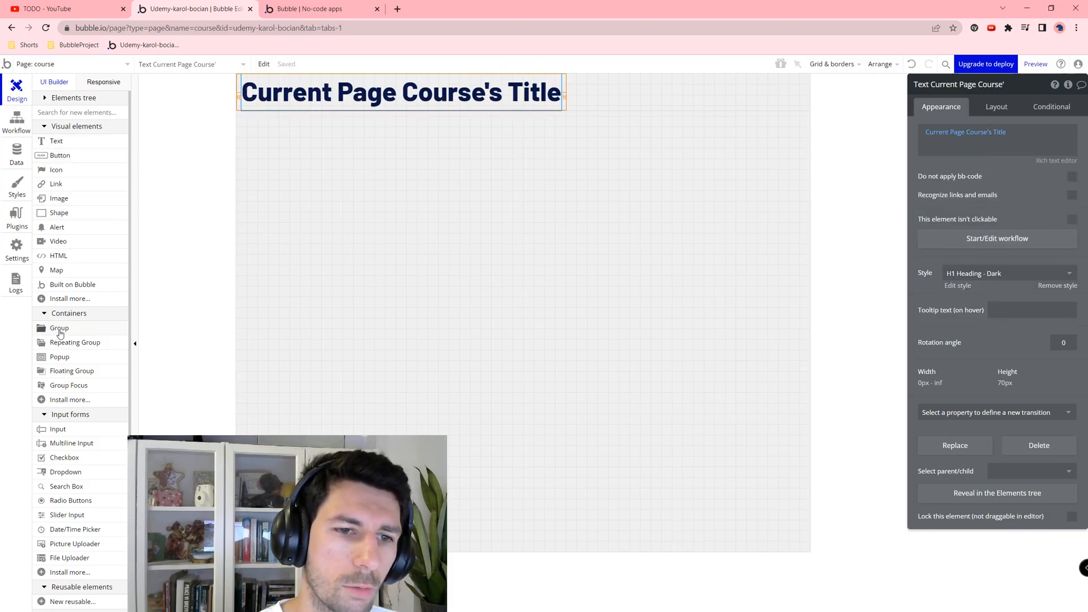
{"action": "mouse_move", "coordinate": [270, 123]}
{"action": "left_mouse_down"}
{"action": "mouse_move", "coordinate": [709, 430]}
{"action": "mouse_move", "coordinate": [692, 459]}
{"action": "left_mouse_up"}
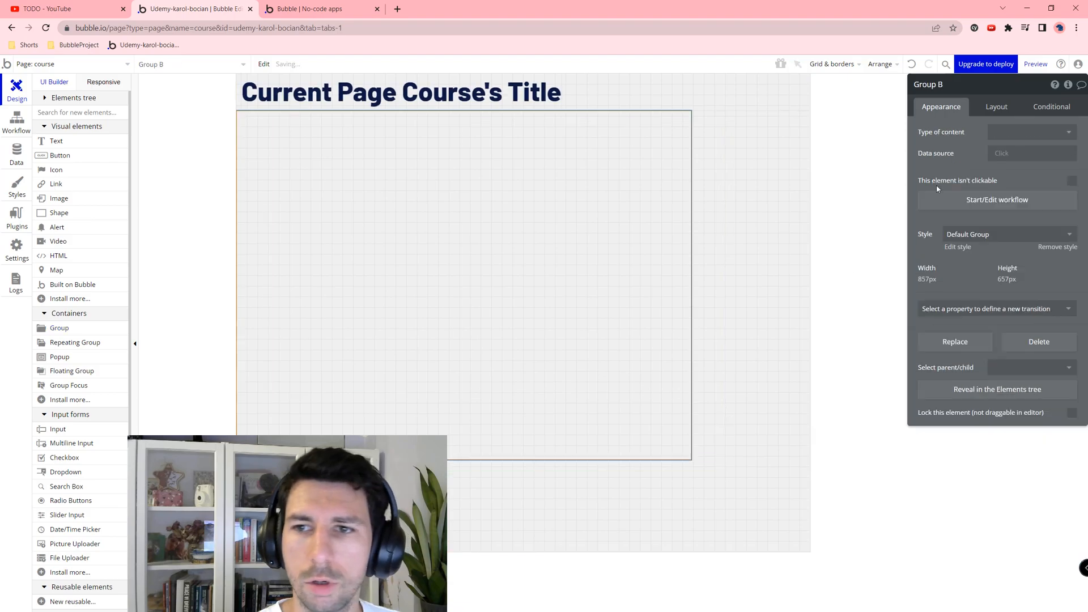
{"action": "left_click", "coordinate": [996, 108]}
{"action": "left_click", "coordinate": [1008, 136]}
{"action": "left_click", "coordinate": [1008, 198]}
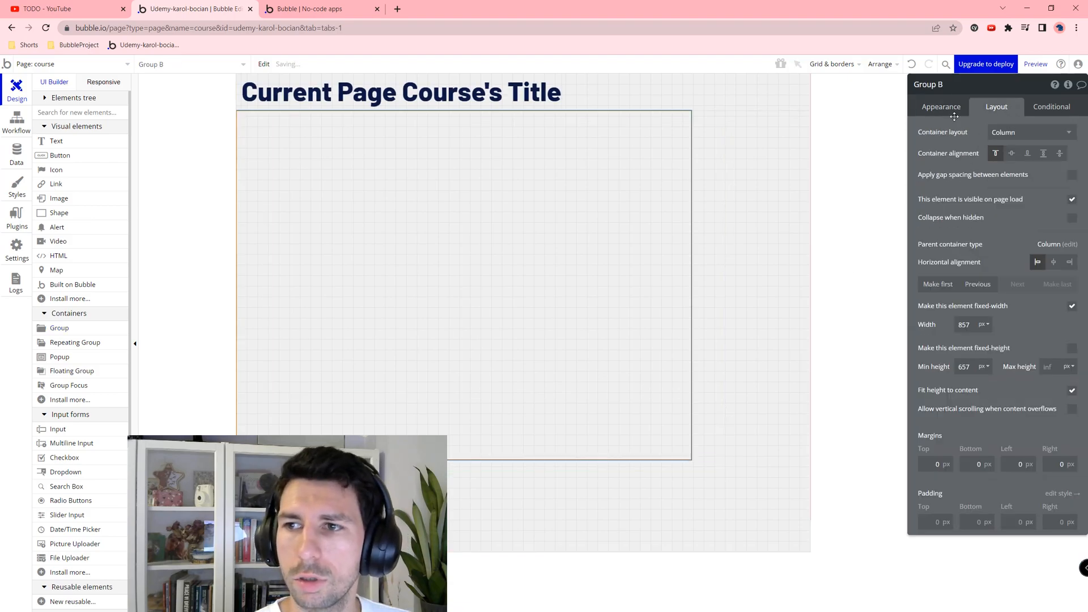
{"action": "left_click", "coordinate": [955, 109]}
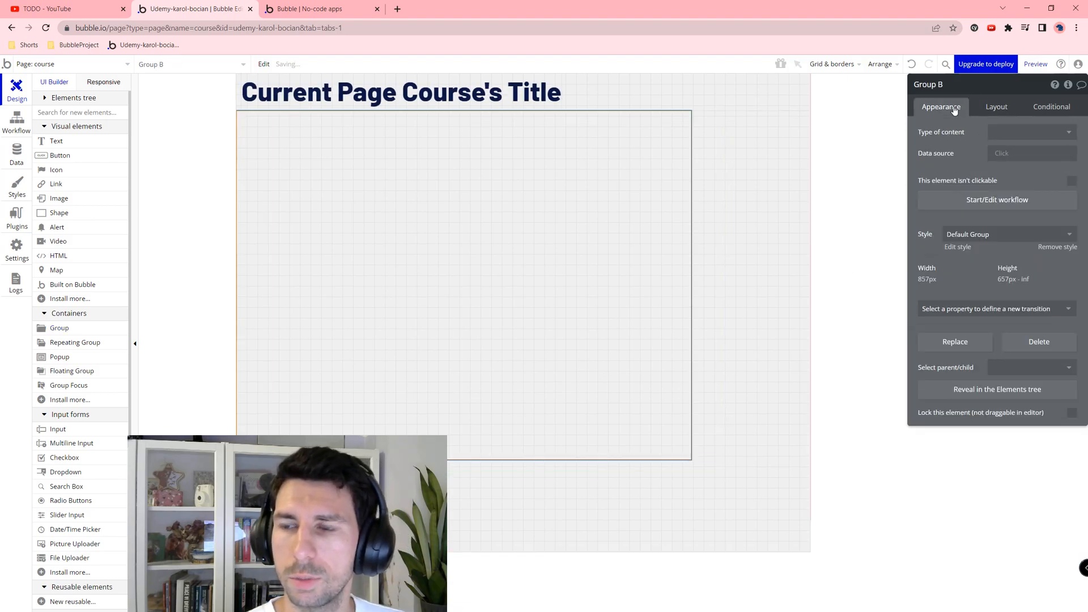
{"action": "left_click", "coordinate": [1000, 234]}
{"action": "left_click", "coordinate": [990, 284]}
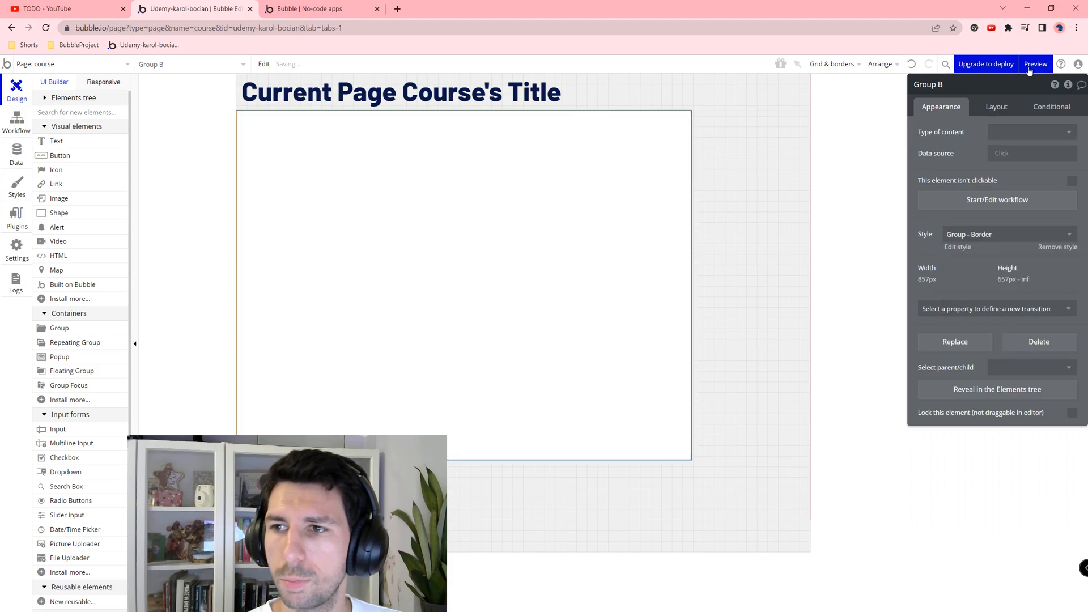
{"action": "left_click", "coordinate": [996, 106]}
{"action": "left_click", "coordinate": [1053, 261]}
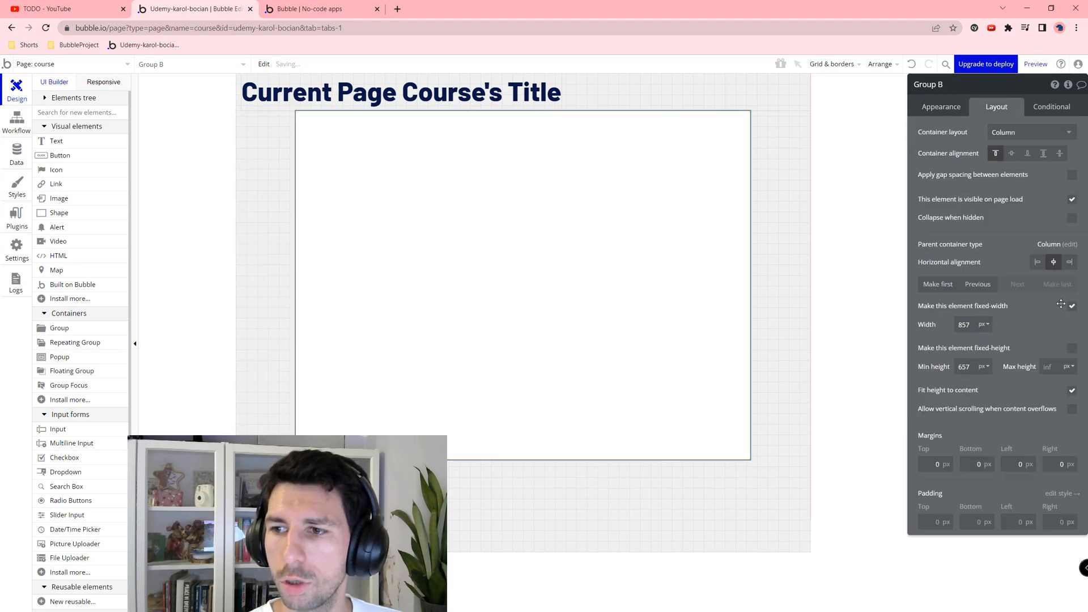
{"action": "left_click", "coordinate": [1070, 305]}
Step: Clear the group's minimum width, set max width 1000 and minimum height 1000 px
{"action": "double_click", "coordinate": [964, 324]}
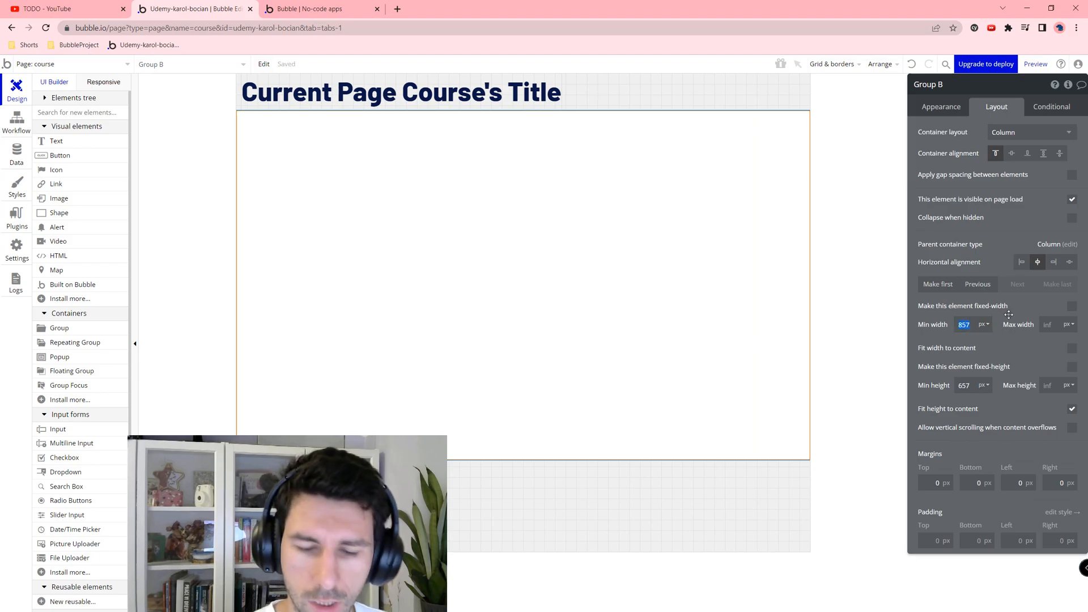
{"action": "key", "text": "BackSpace"}
{"action": "key", "text": "Tab"}
{"action": "type", "text": "1000"}
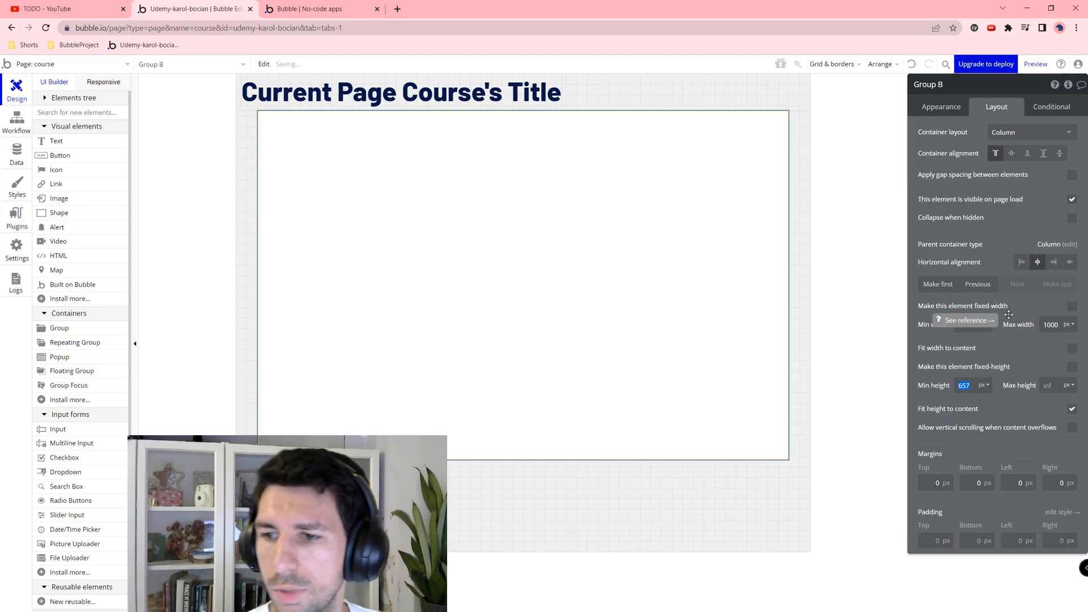
{"action": "left_click", "coordinate": [968, 385]}
{"action": "type", "text": "100"}
{"action": "key", "text": "Tab"}
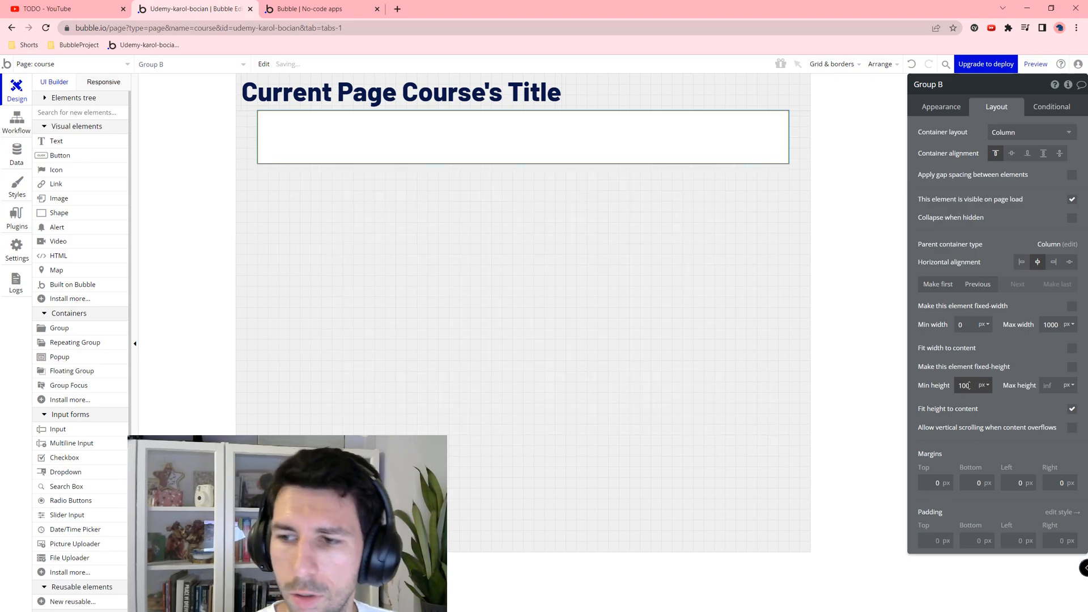
{"action": "type", "text": "0"}
Step: Set the group's margins to 10 px on every side
{"action": "left_click", "coordinate": [935, 482]}
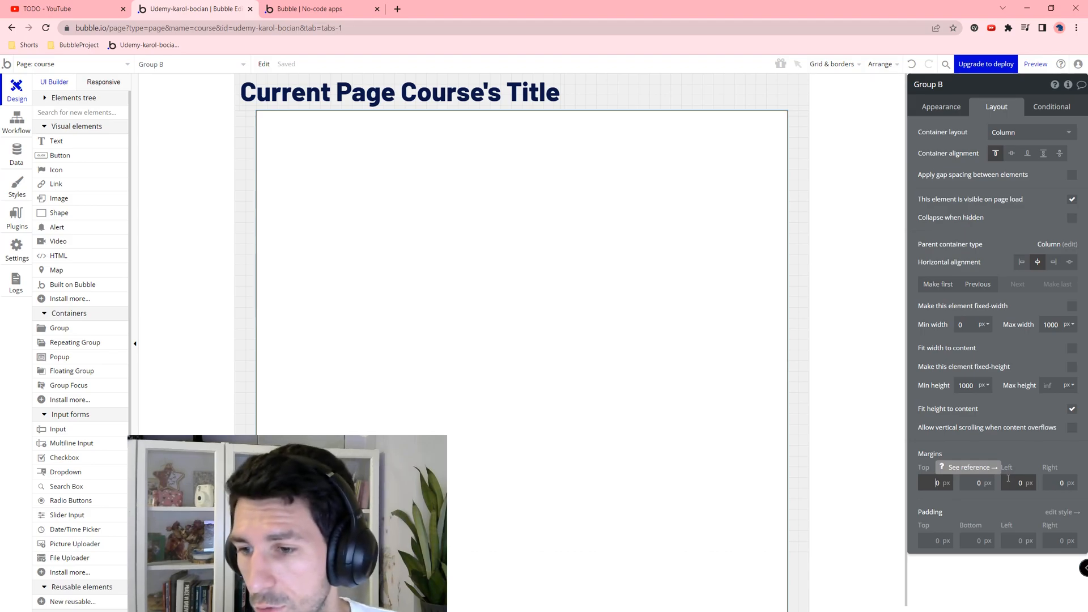
{"action": "key", "text": "Tab"}
{"action": "type", "text": "10"}
{"action": "key", "text": "Tab"}
{"action": "type", "text": "10"}
{"action": "key", "text": "Tab"}
{"action": "type", "text": "10"}
Step: Set all four padding values of the group to 10 px
{"action": "key", "text": "Tab"}
{"action": "type", "text": "10"}
{"action": "key", "text": "Tab"}
{"action": "type", "text": "10"}
{"action": "key", "text": "Tab"}
{"action": "type", "text": "10"}
{"action": "key", "text": "Tab"}
{"action": "type", "text": "10"}
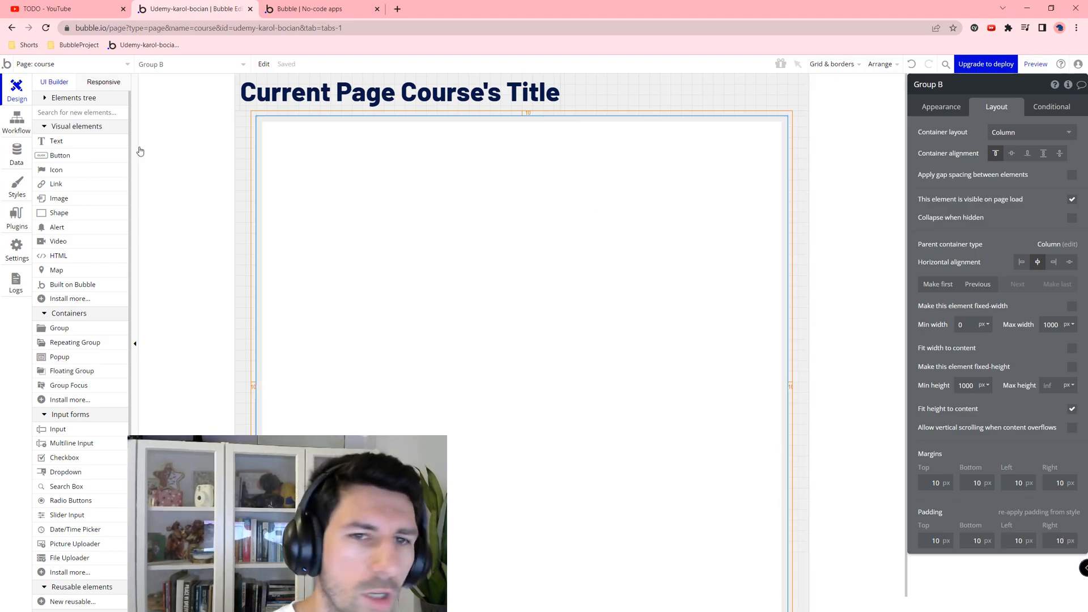
{"action": "left_click", "coordinate": [527, 92]}
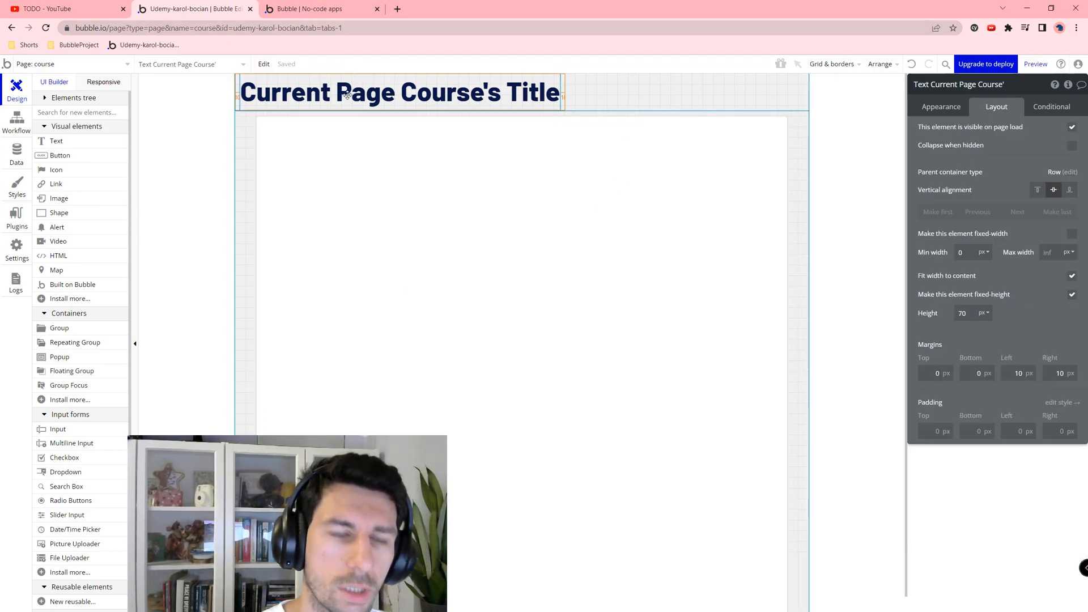
Step: Add a text element inside the content group reading 'Curriculum' in H2 Heading - Dark style
{"action": "right_click", "coordinate": [281, 92]}
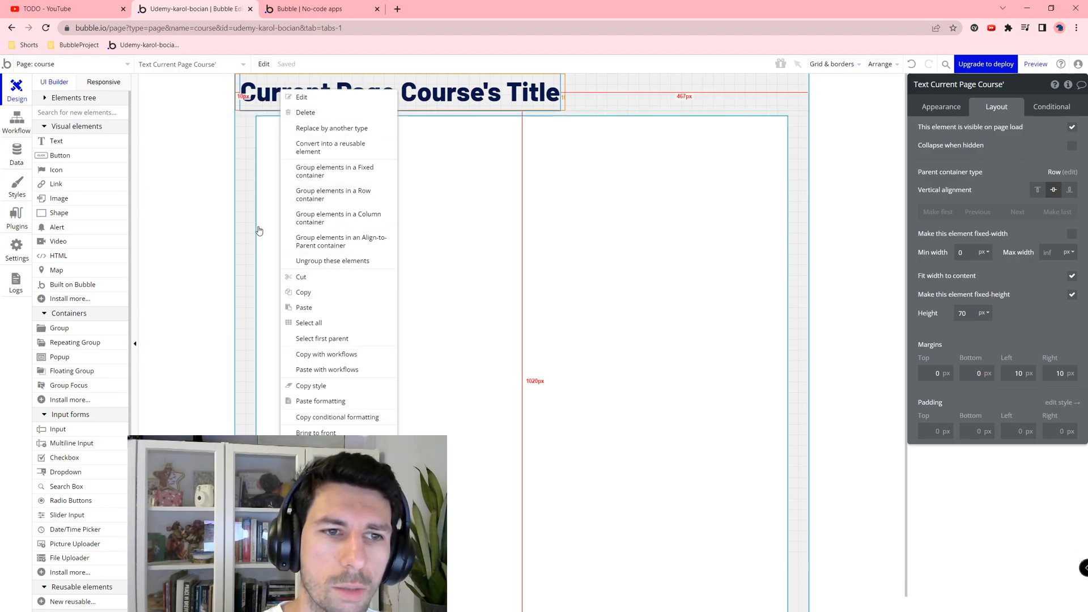
{"action": "left_click", "coordinate": [56, 140]}
{"action": "left_click", "coordinate": [423, 137]}
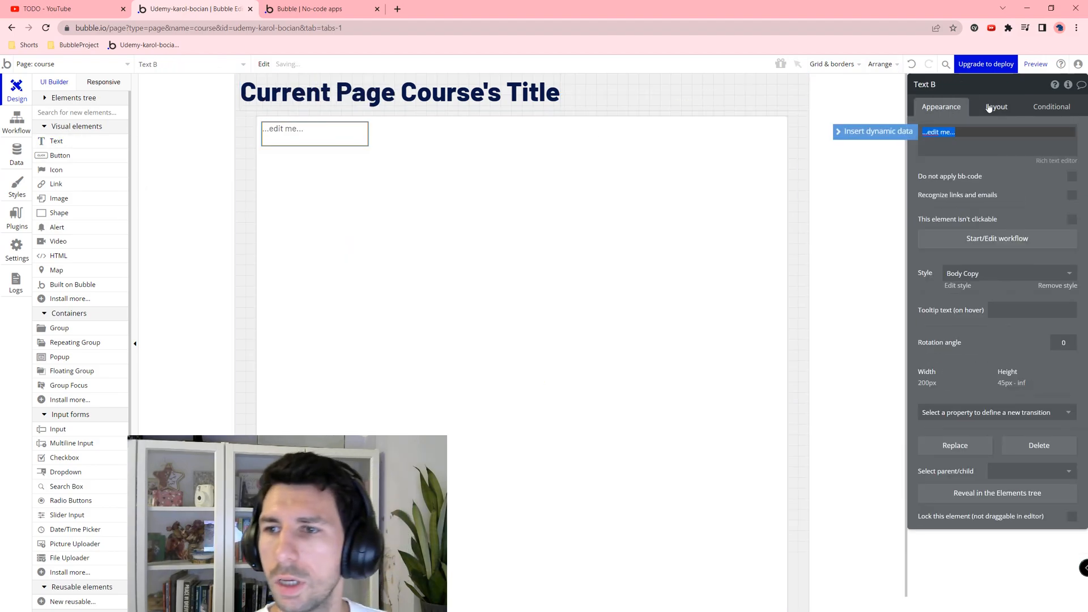
{"action": "left_click", "coordinate": [970, 273]}
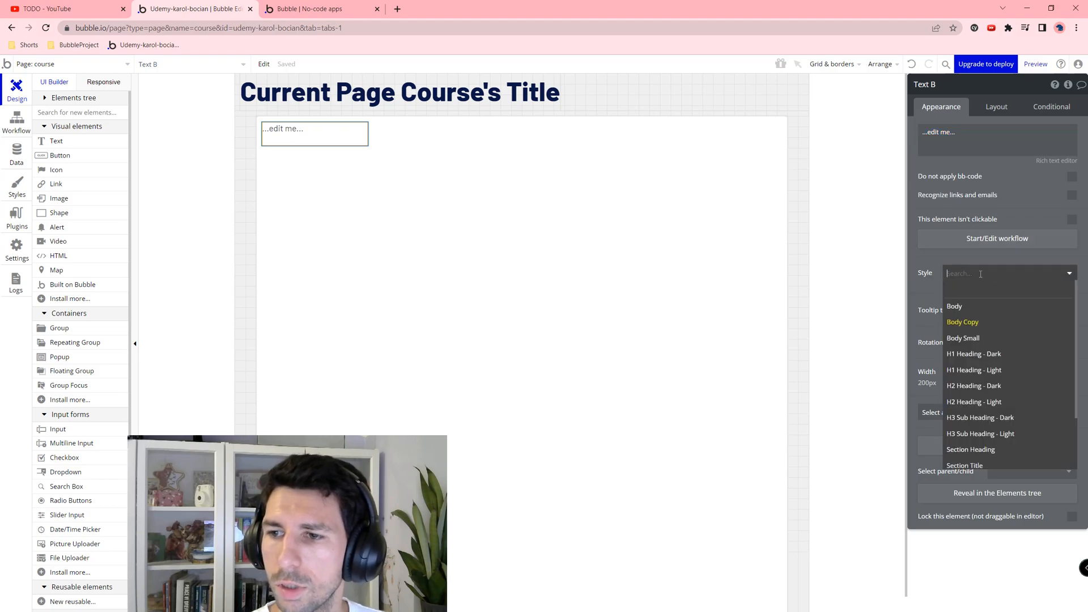
{"action": "left_click", "coordinate": [1004, 386]}
{"action": "left_click", "coordinate": [971, 144]}
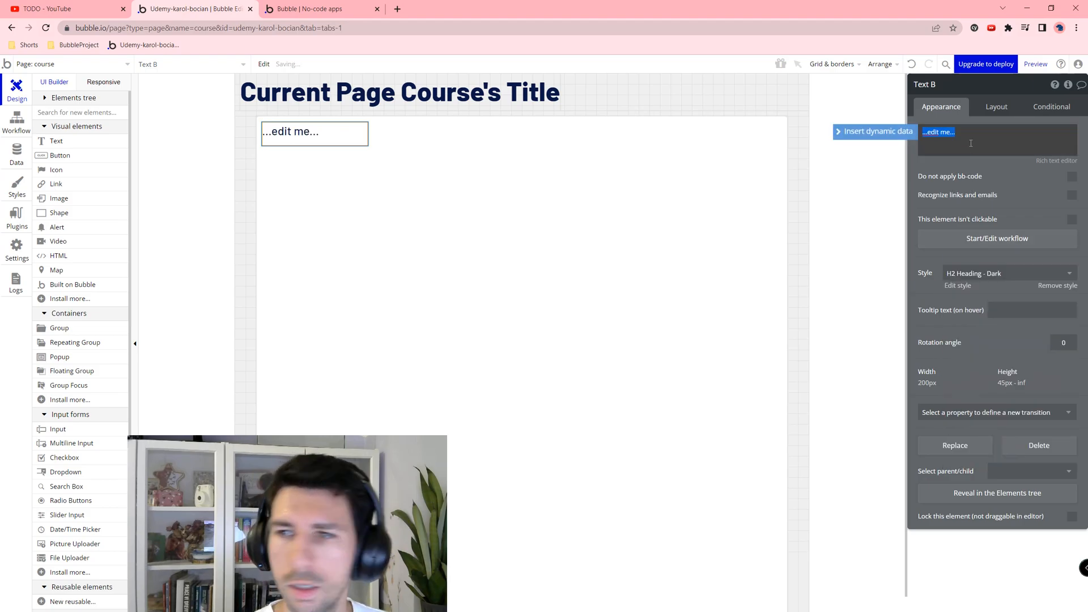
{"action": "type", "text": "Curriculum"}
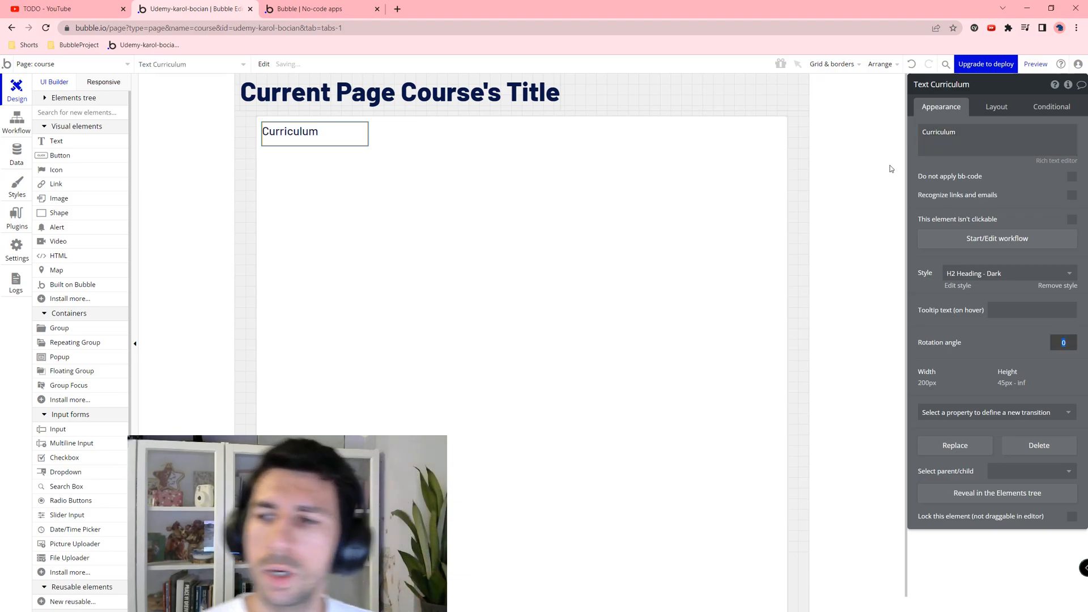
Step: Make the Curriculum heading full-width with 0 minimum height and a 10 px top margin
{"action": "left_click", "coordinate": [986, 103]}
{"action": "left_click", "coordinate": [1071, 233]}
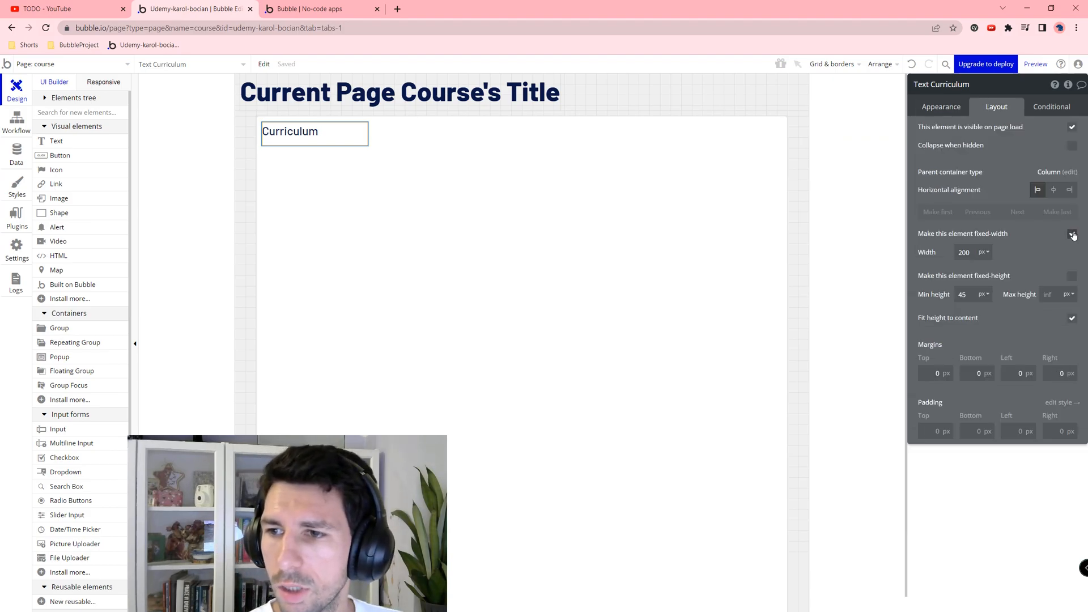
{"action": "left_click_drag", "start_coordinate": [973, 252], "coordinate": [954, 266]}
{"action": "key", "text": "Tab"}
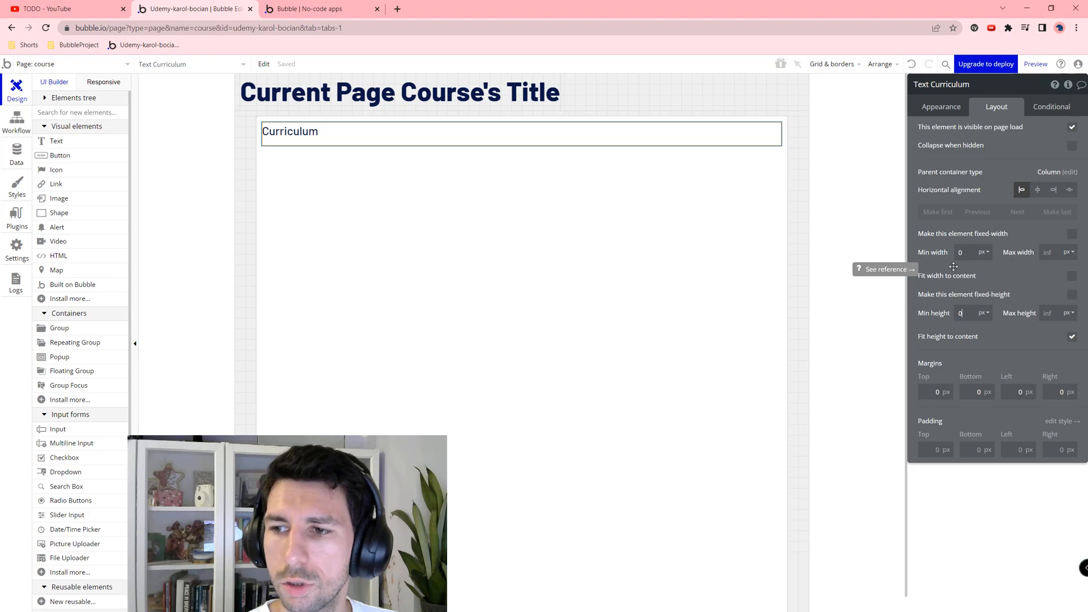
{"action": "type", "text": "0"}
{"action": "key", "text": "Tab"}
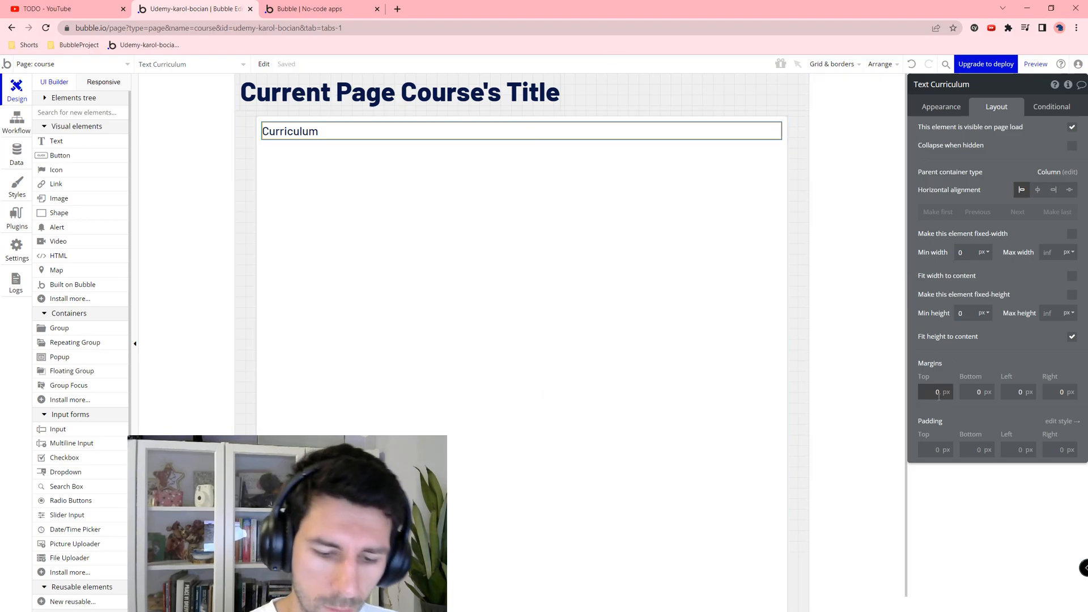
{"action": "key", "text": "Tab"}
{"action": "type", "text": "10"}
{"action": "left_click", "coordinate": [639, 303]}
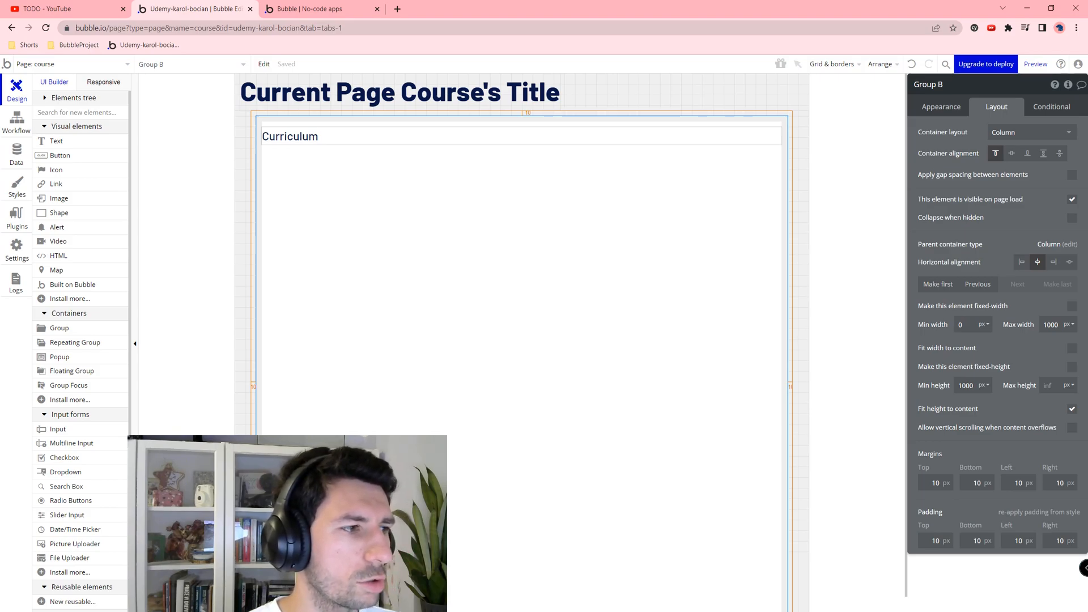
Step: Draw a new group below the Curriculum heading, give it Column layout, and name it NewModule
{"action": "left_click", "coordinate": [74, 333]}
{"action": "left_click_drag", "start_coordinate": [301, 173], "coordinate": [757, 440]}
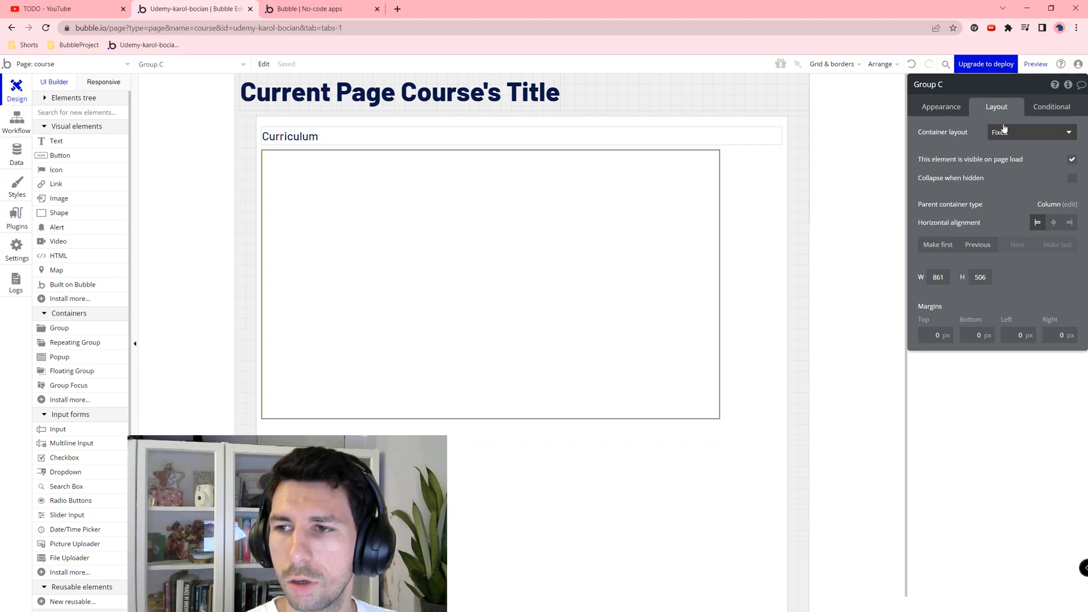
{"action": "left_click", "coordinate": [1009, 130]}
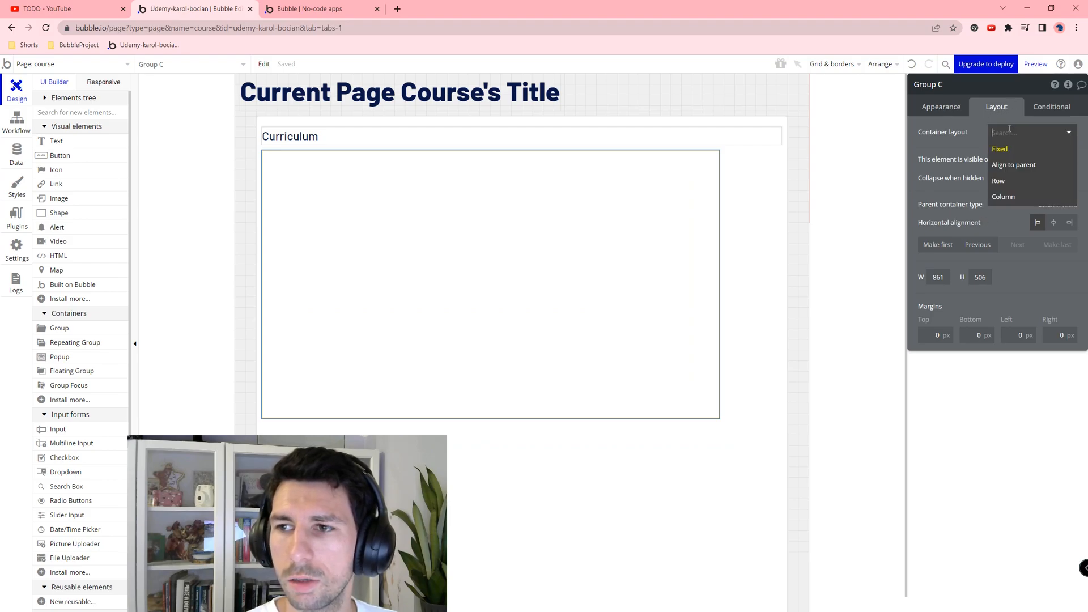
{"action": "left_click", "coordinate": [1006, 198]}
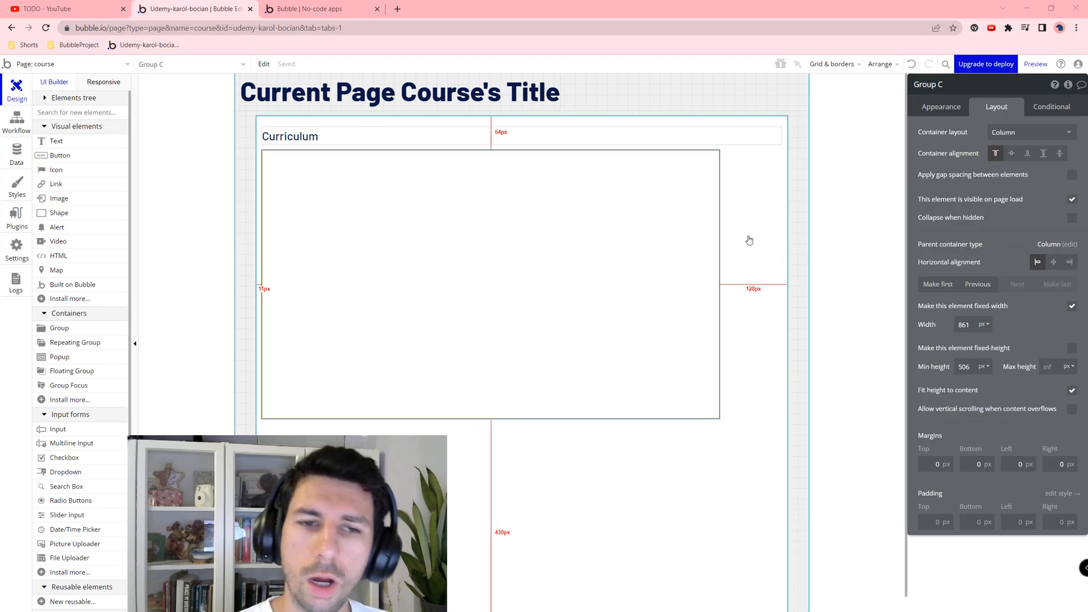
{"action": "left_click", "coordinate": [957, 85]}
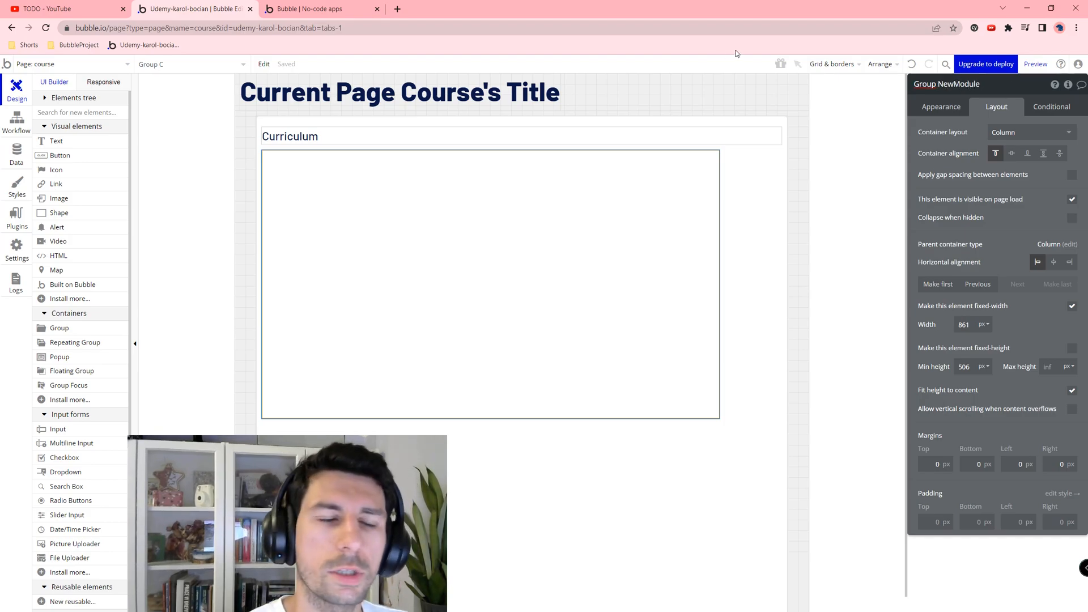
{"action": "type", "text": "NewModule"}
{"action": "left_click", "coordinate": [43, 101]}
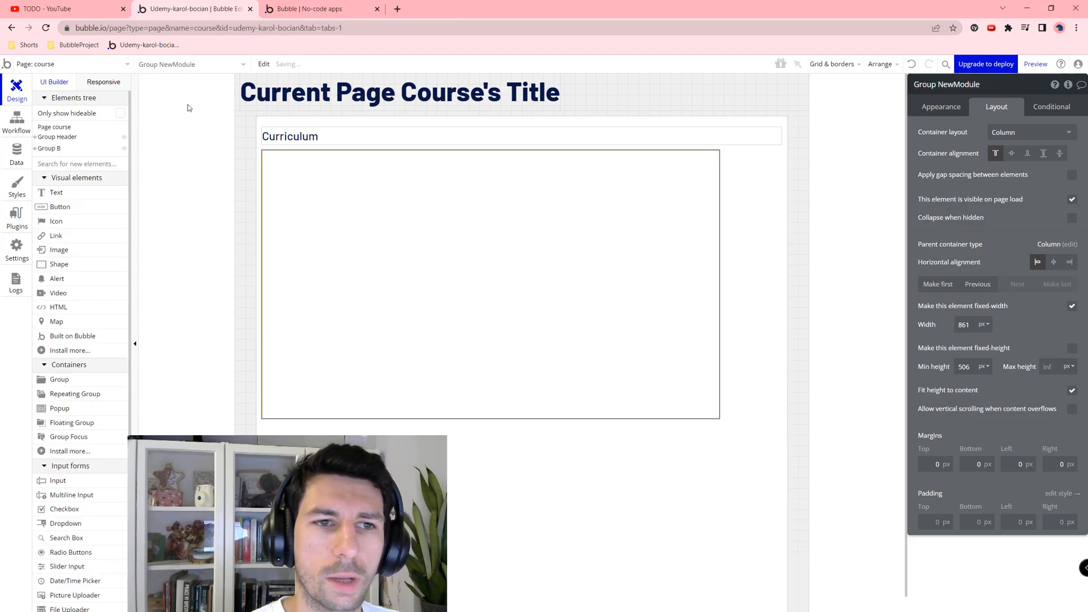
Step: Rename the parent group CourseContent and make NewModule full-width with a 500 px minimum height
{"action": "left_click", "coordinate": [303, 124]}
{"action": "left_click", "coordinate": [955, 84]}
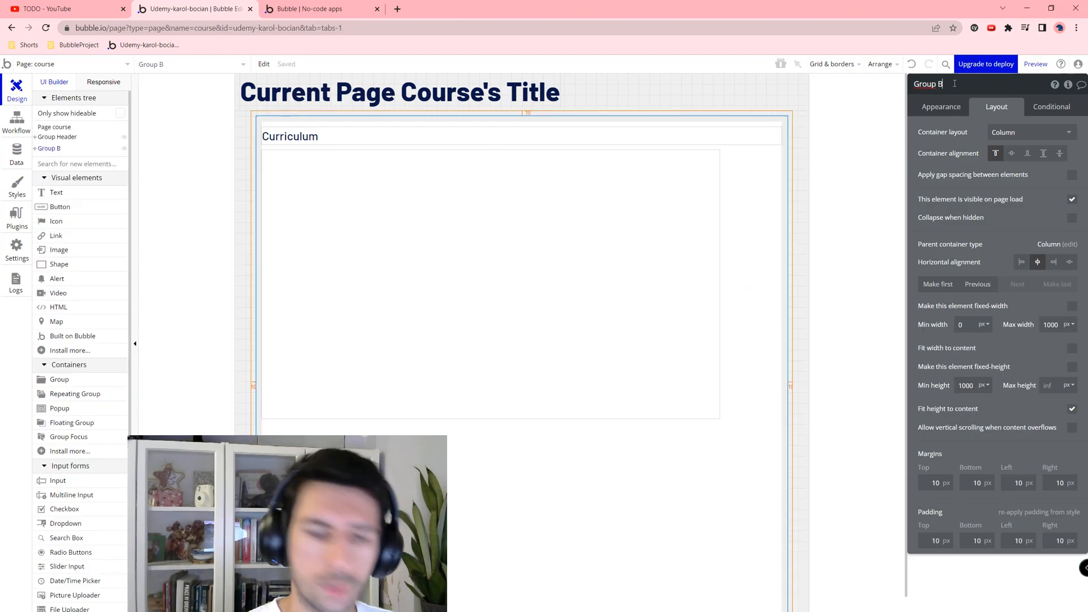
{"action": "type", "text": "CourseContent"}
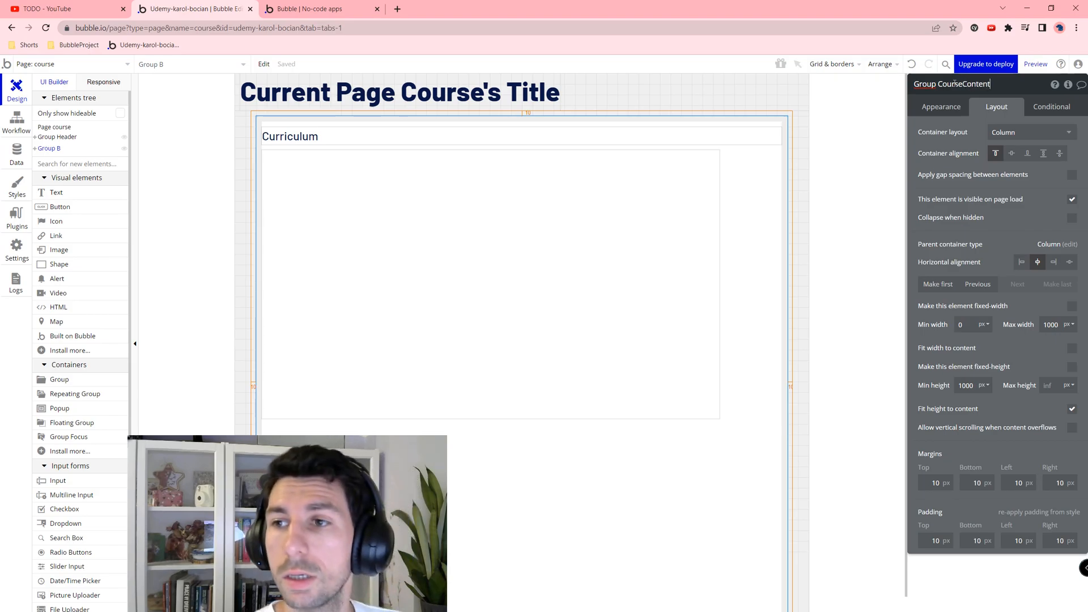
{"action": "left_click", "coordinate": [454, 286]}
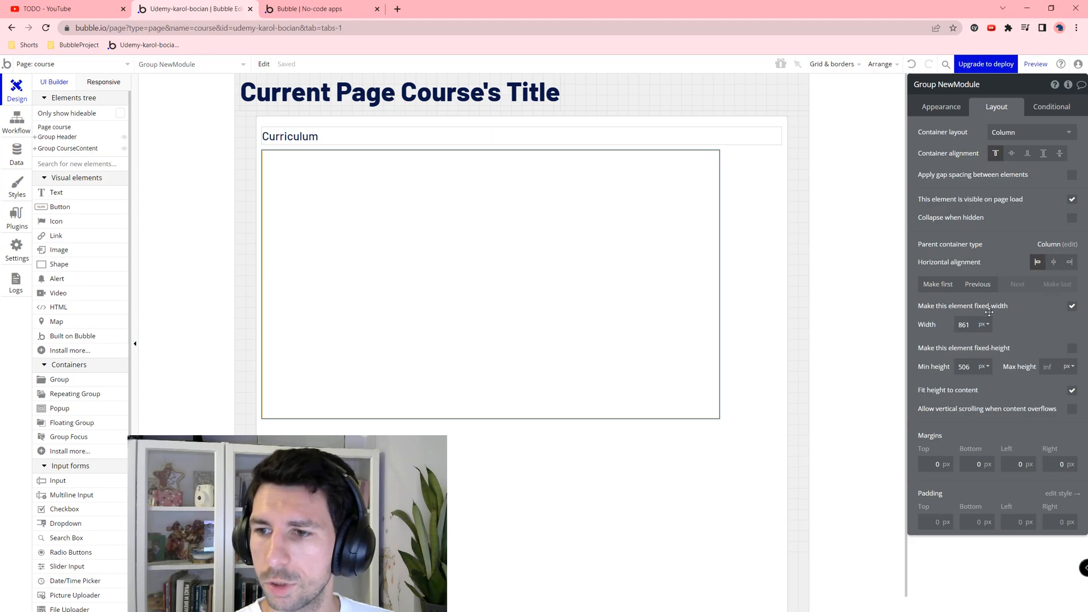
{"action": "left_click", "coordinate": [1071, 307]}
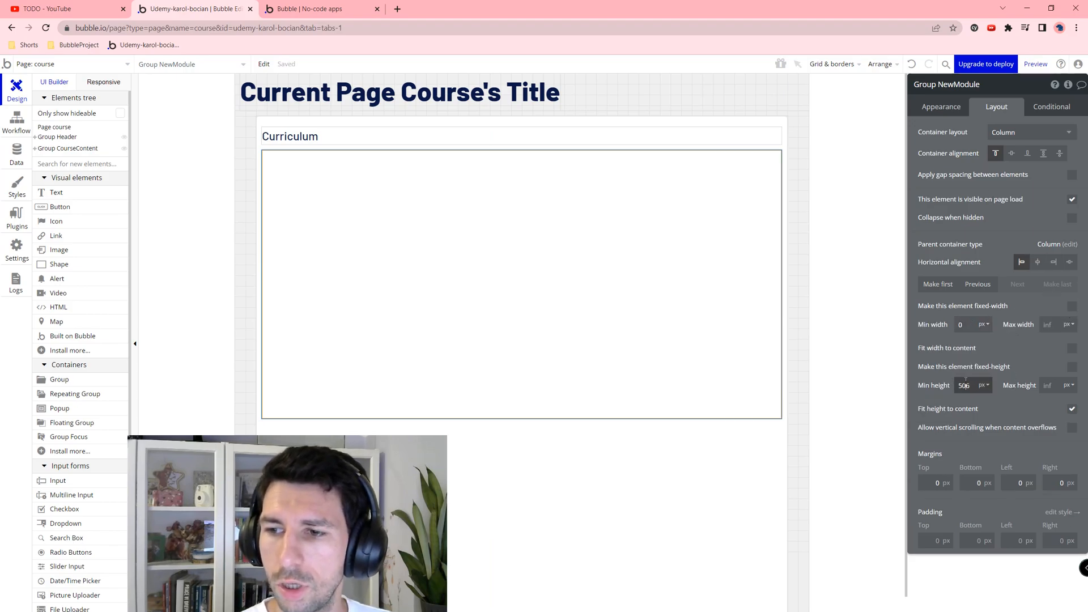
{"action": "key", "text": "ctrl+a"}
{"action": "type", "text": "500"}
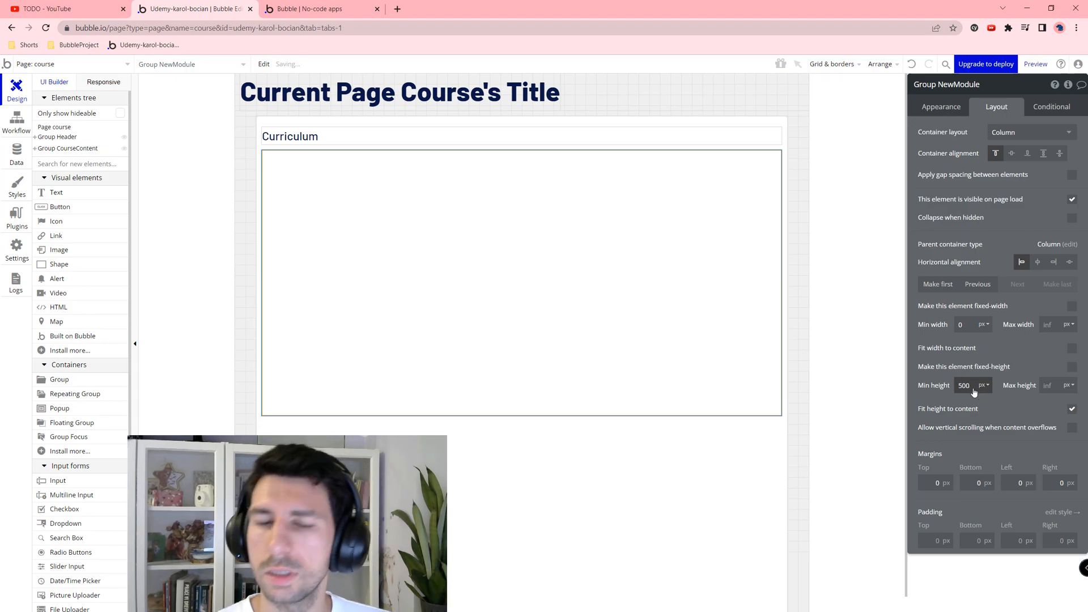
{"action": "key", "text": "Tab"}
{"action": "left_click", "coordinate": [915, 108]}
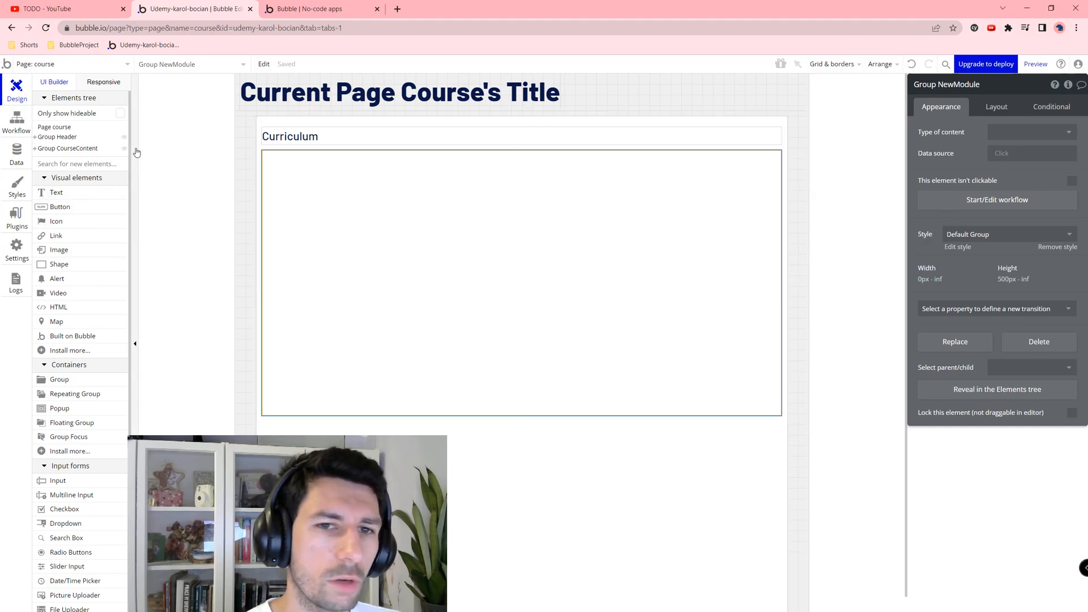
Step: Add an icon under the Curriculum heading and set it to the plus icon
{"action": "left_click_drag", "start_coordinate": [57, 221], "coordinate": [281, 152]}
{"action": "left_click", "coordinate": [1007, 138]}
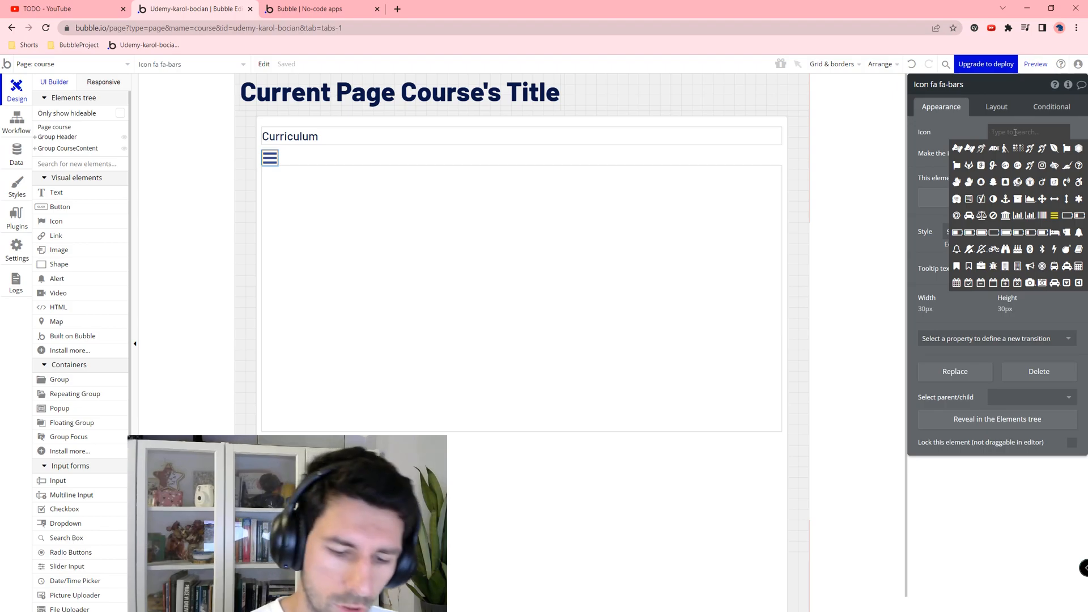
{"action": "type", "text": "plus"}
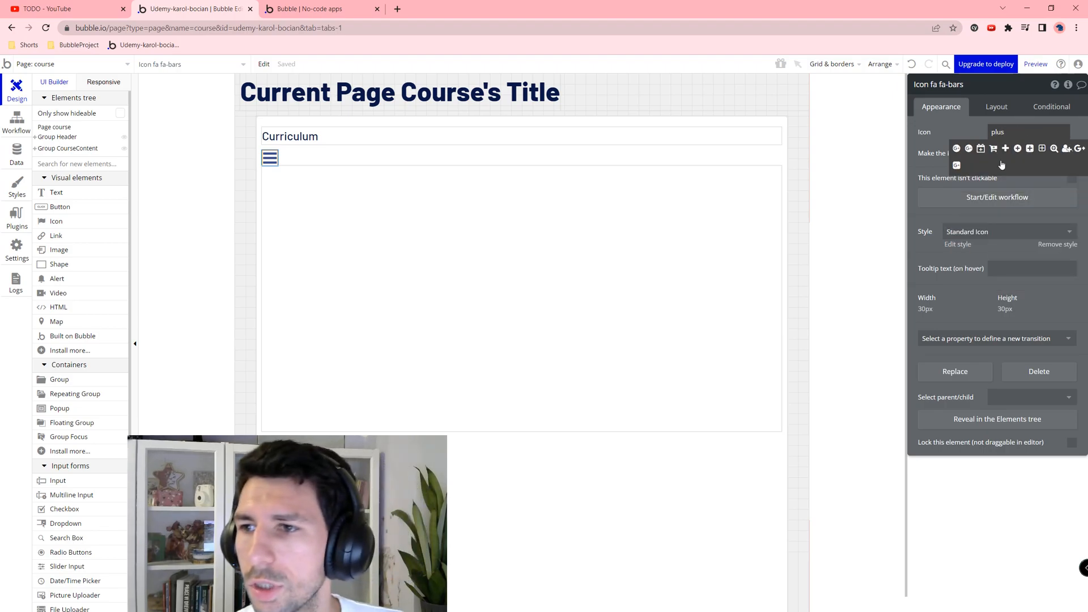
{"action": "left_click", "coordinate": [1006, 148]}
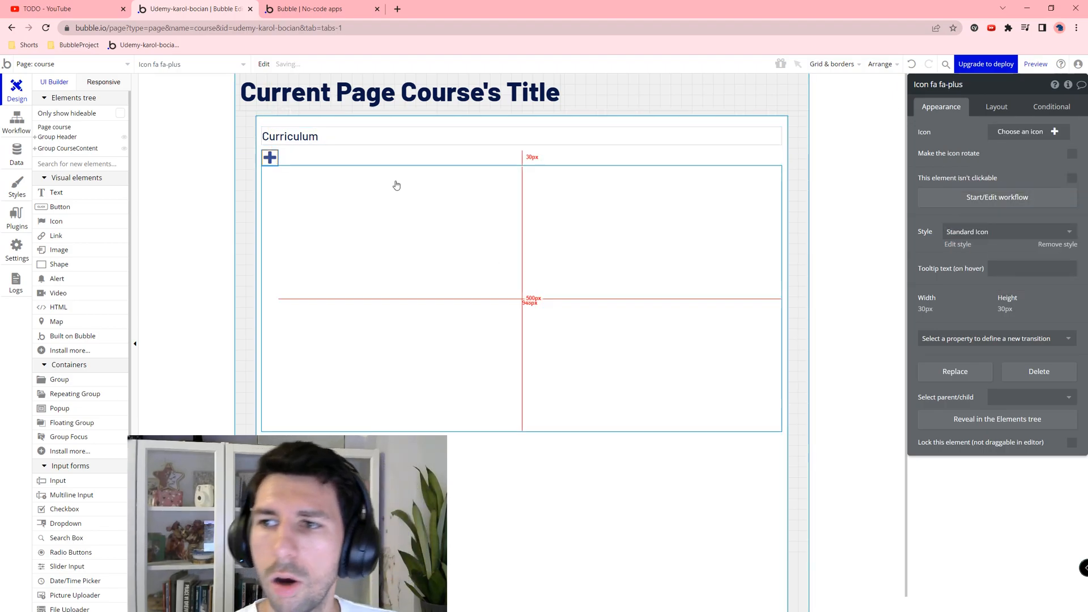
{"action": "left_click", "coordinate": [389, 222]}
{"action": "left_click", "coordinate": [264, 164]}
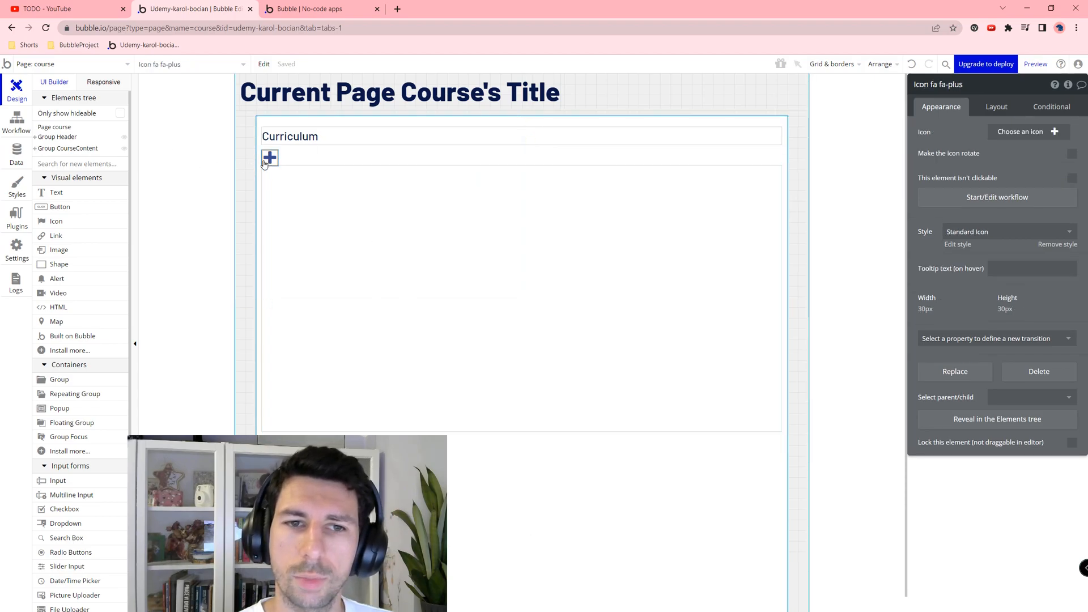
Step: Give the plus icon 10 px margins on every side
{"action": "left_click", "coordinate": [996, 106]}
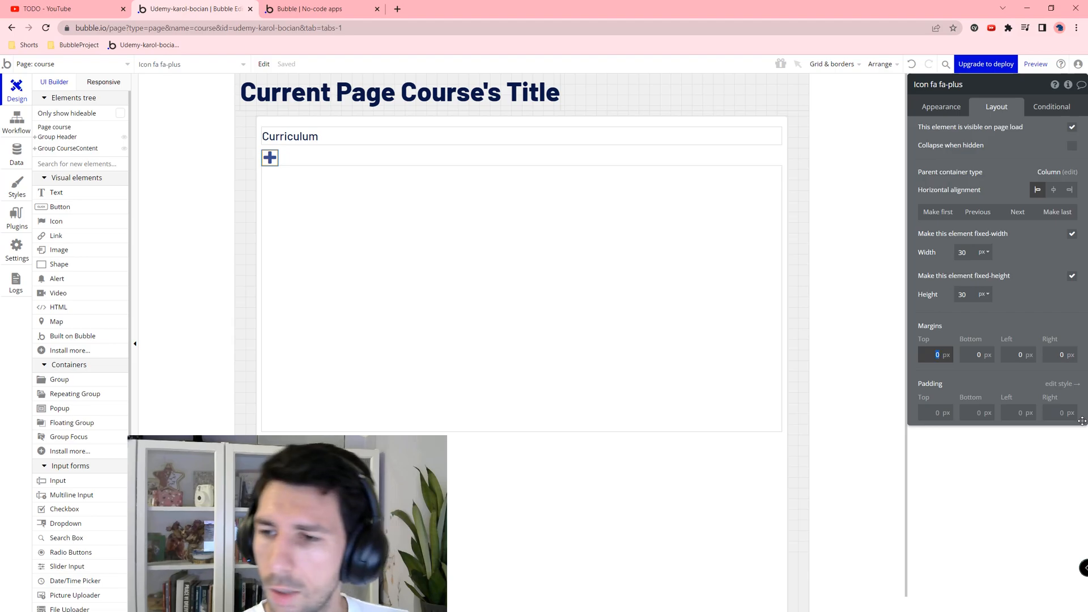
{"action": "type", "text": "0"}
{"action": "key", "text": "Tab"}
{"action": "type", "text": "10"}
{"action": "key", "text": "Tab"}
{"action": "type", "text": "10"}
{"action": "key", "text": "Tab"}
{"action": "type", "text": "10"}
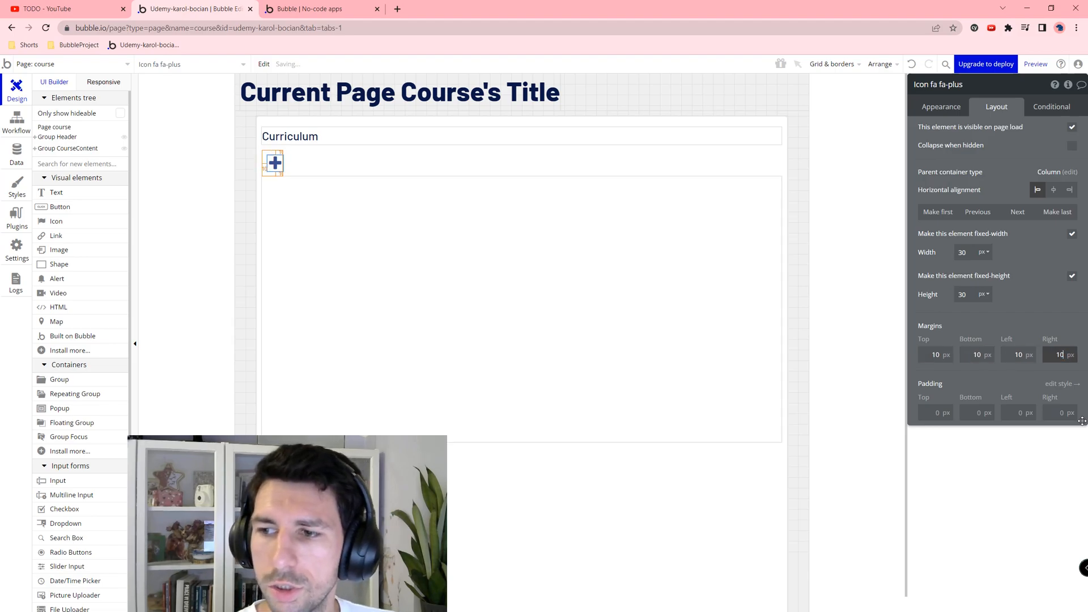
{"action": "key", "text": "Tab"}
{"action": "left_click", "coordinate": [394, 295]}
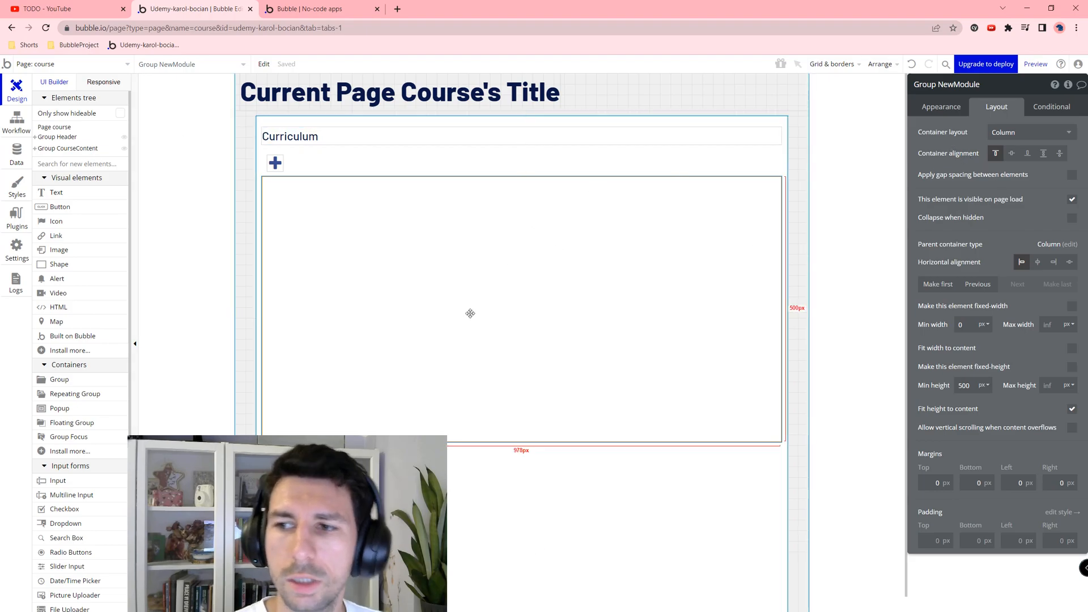
Step: Hide NewModule on page load, make it collapse when hidden, and switch its layout to Row
{"action": "left_click", "coordinate": [1071, 200]}
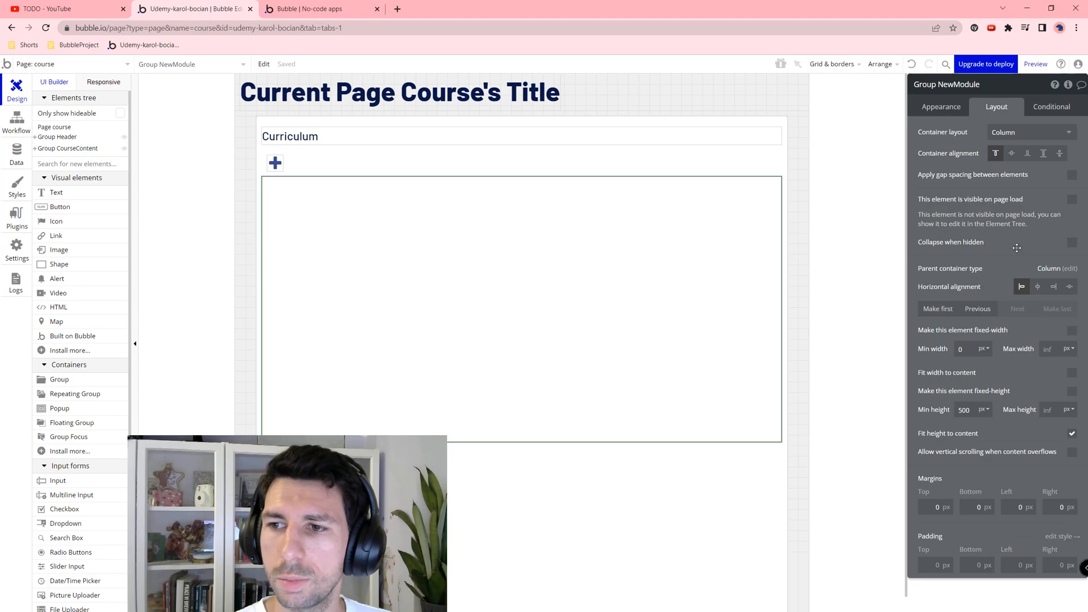
{"action": "left_click", "coordinate": [1071, 242]}
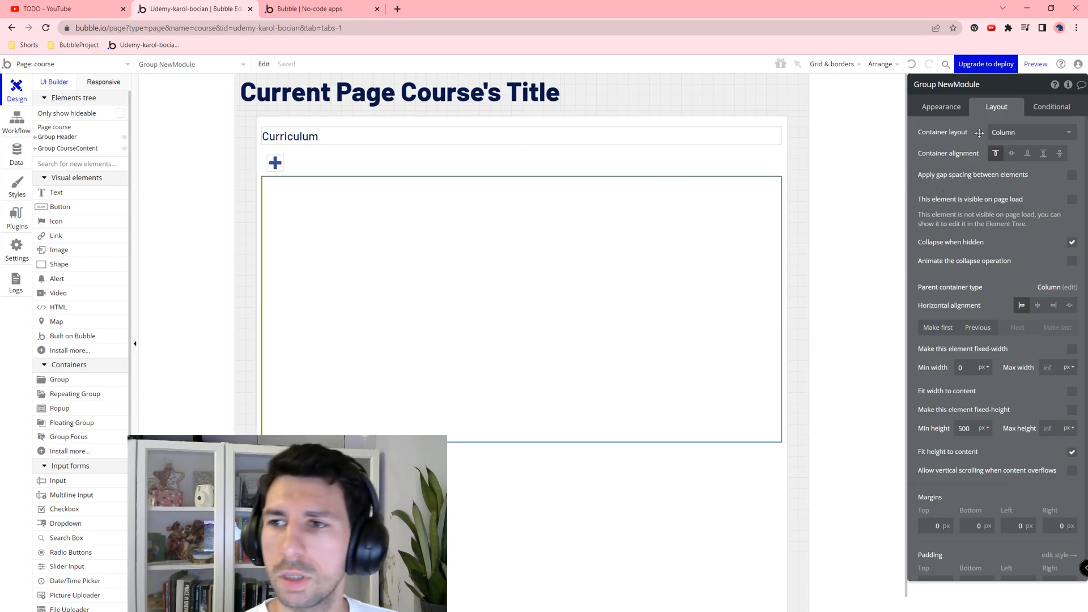
{"action": "left_click", "coordinate": [1006, 132]}
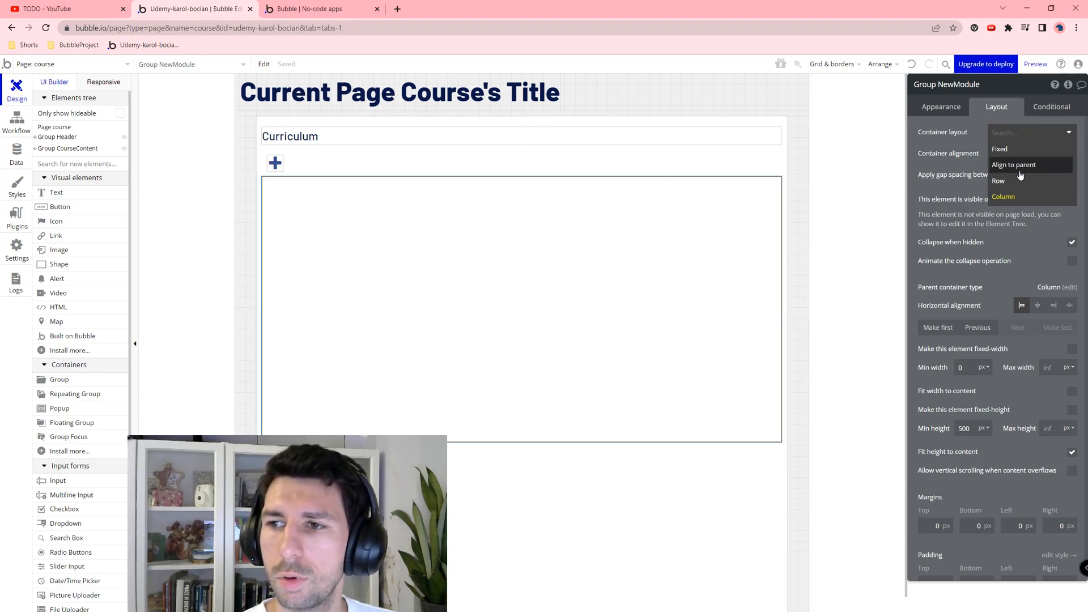
{"action": "left_click", "coordinate": [999, 180]}
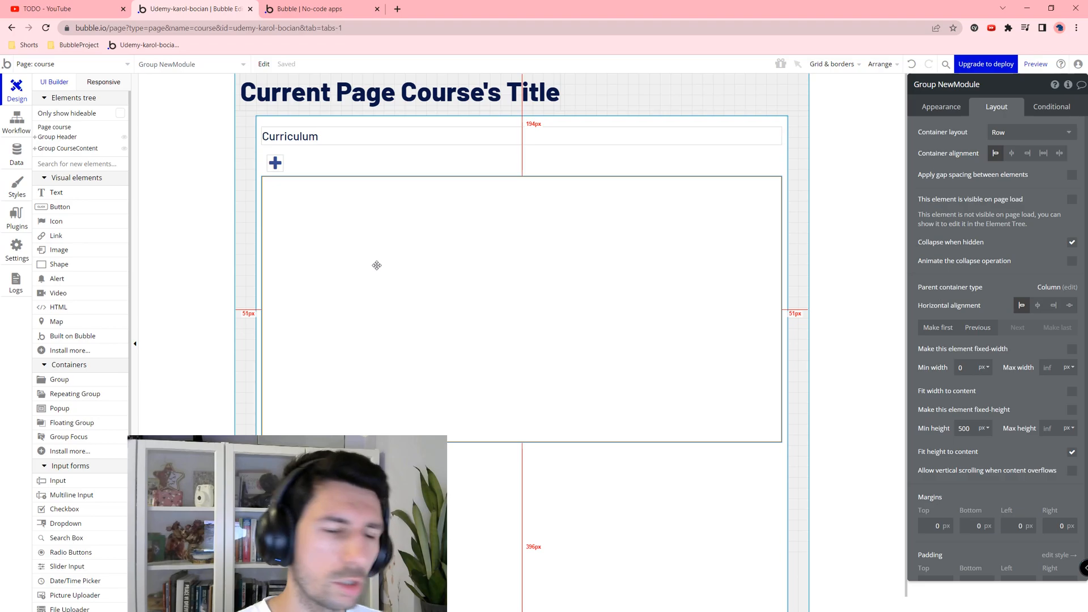
Step: Add a text element in NewModule styled H3 Sub Heading - Dark reading 'New module:'
{"action": "left_click", "coordinate": [83, 199]}
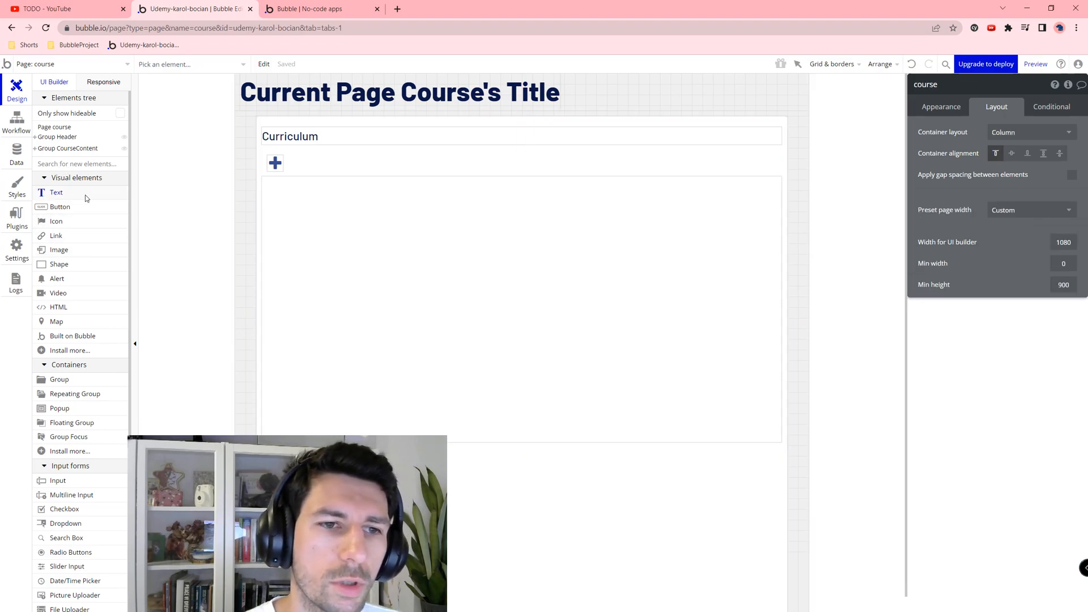
{"action": "left_click", "coordinate": [302, 223]}
{"action": "left_click", "coordinate": [1004, 158]}
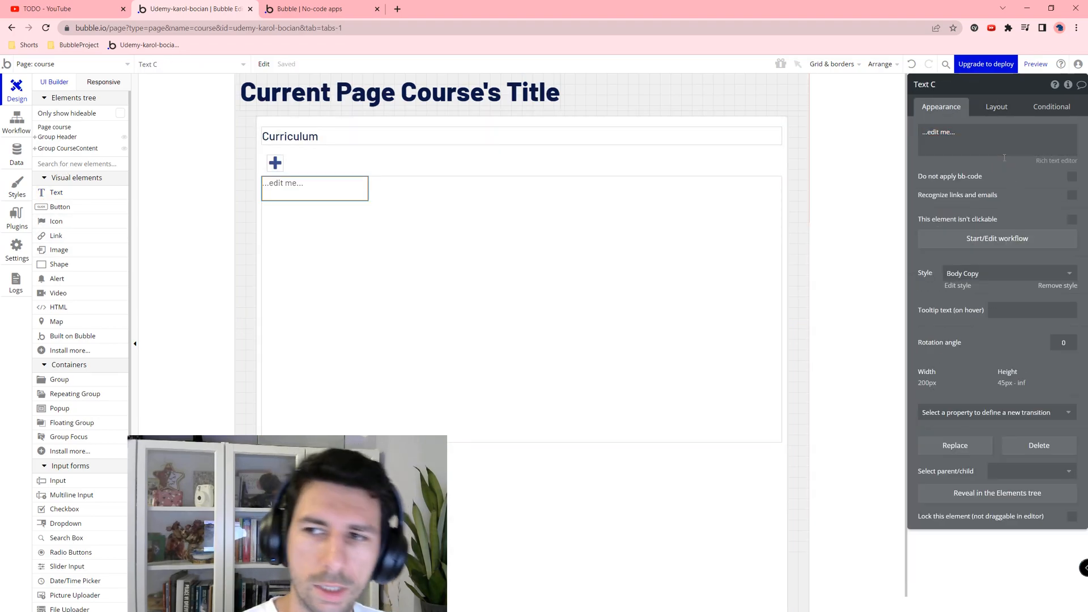
{"action": "left_click", "coordinate": [997, 273]}
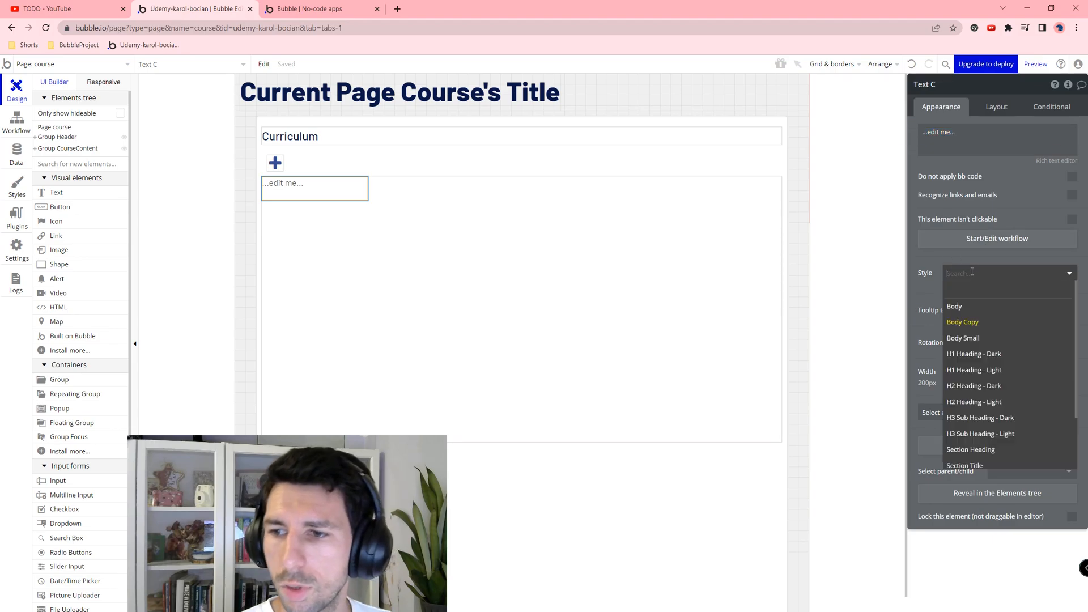
{"action": "left_click", "coordinate": [1016, 418]}
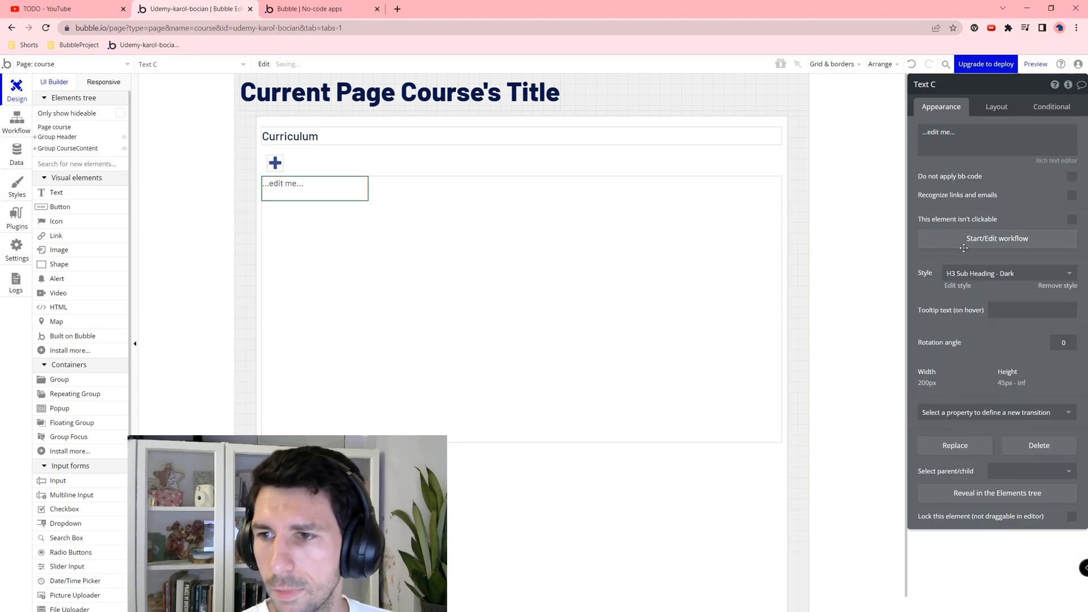
{"action": "left_click", "coordinate": [955, 141]}
{"action": "type", "text": "New mo"}
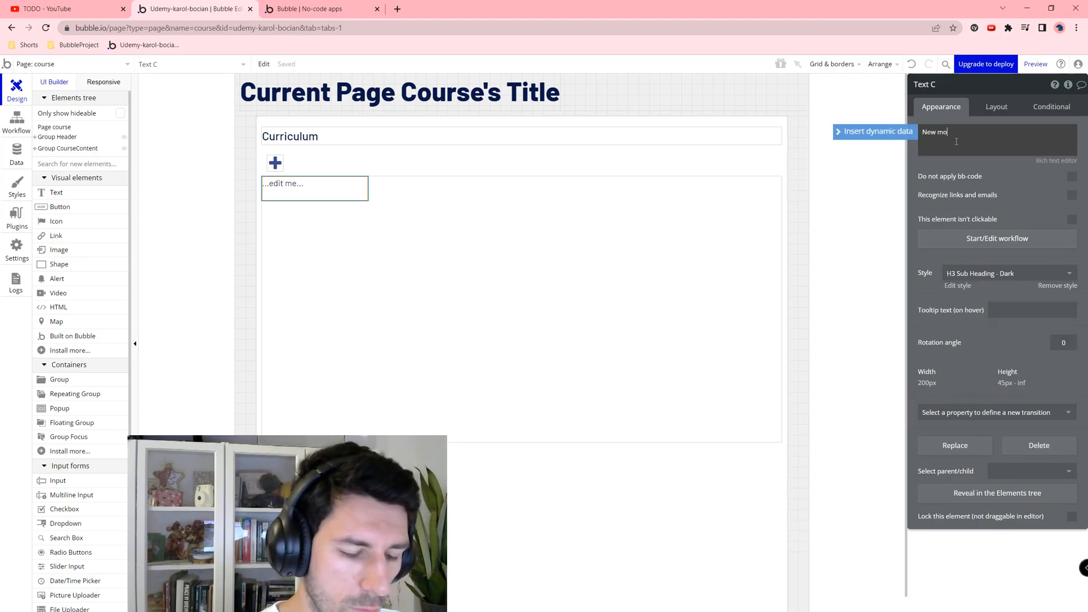
{"action": "type", "text": "dule:"}
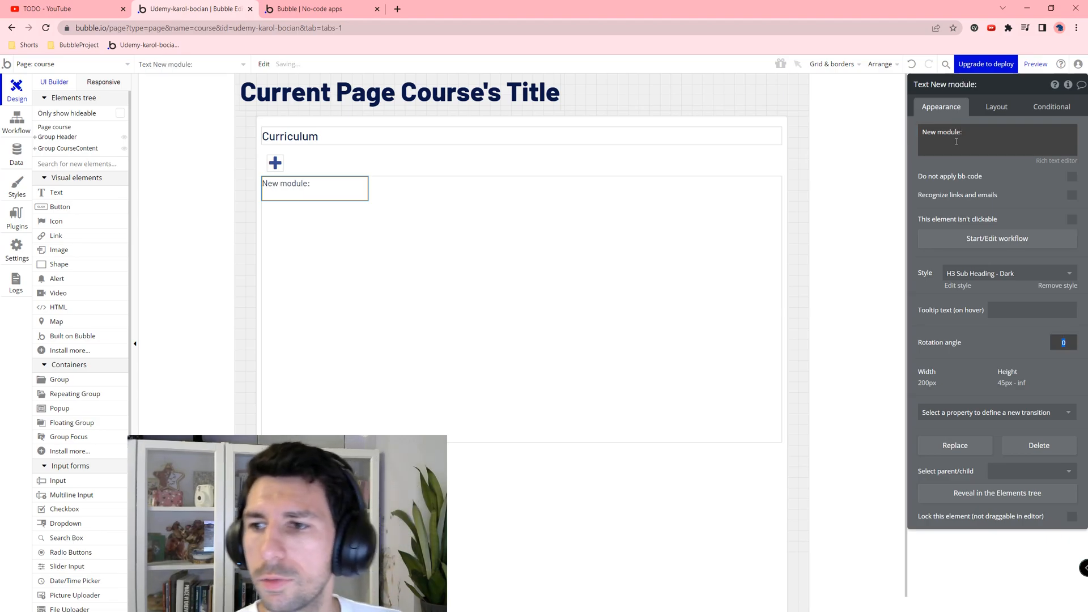
Step: Make the label non-fixed-width, fit width to content, min height 0, with 10 px margins
{"action": "left_click", "coordinate": [995, 106]}
{"action": "left_click", "coordinate": [1072, 234]}
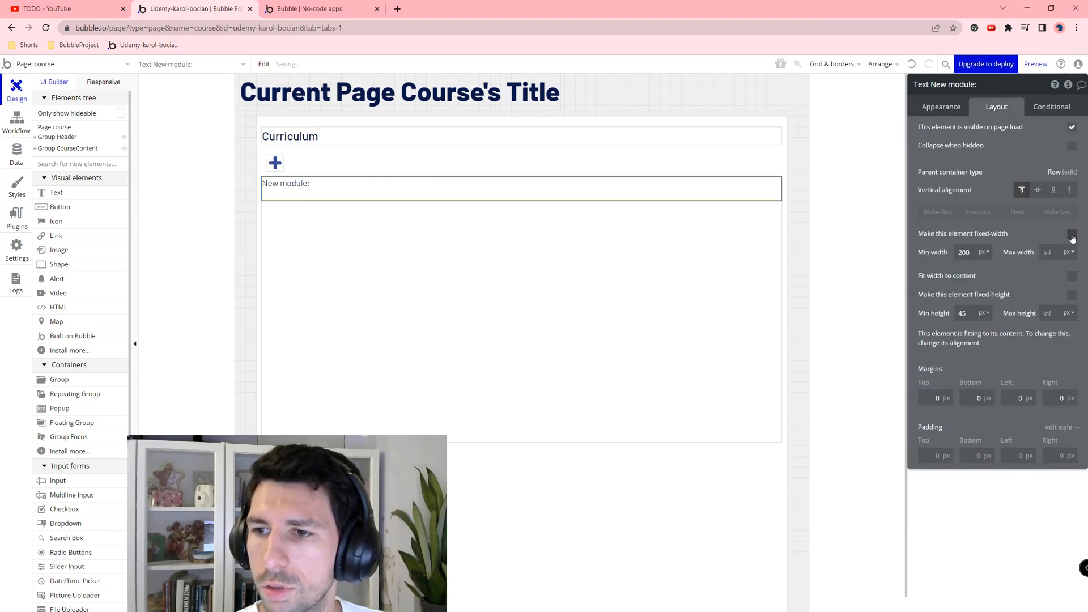
{"action": "left_click", "coordinate": [1071, 234]}
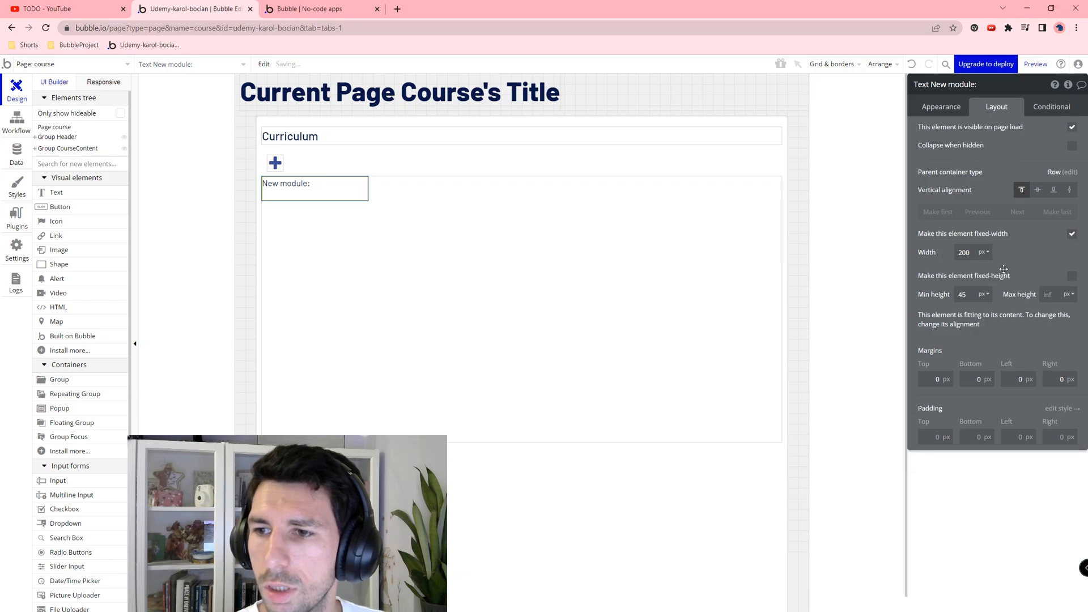
{"action": "left_click", "coordinate": [1071, 234]}
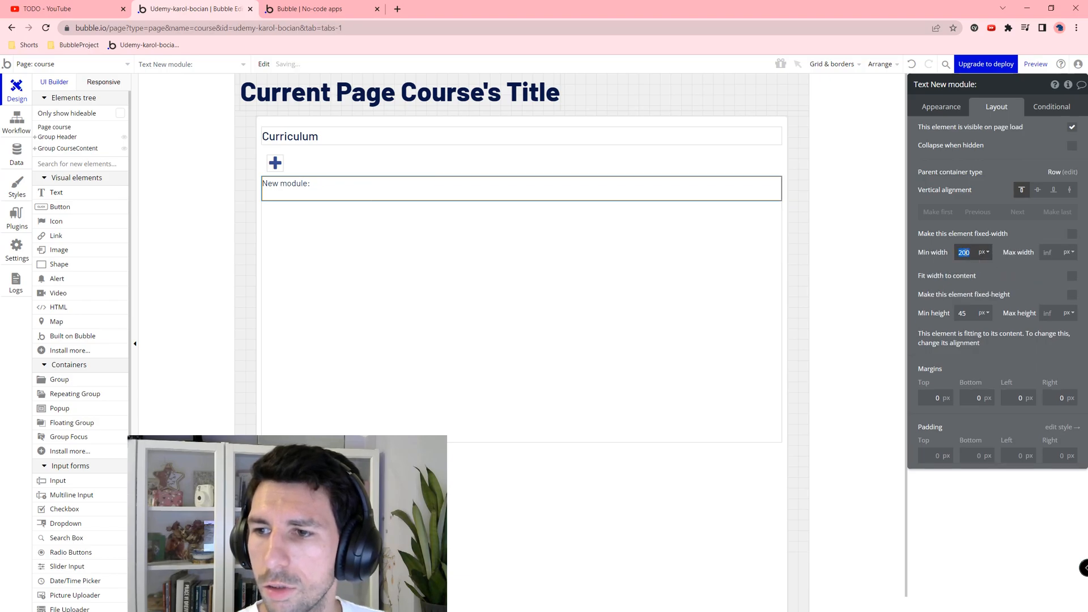
{"action": "type", "text": "0"}
{"action": "left_click", "coordinate": [1071, 276]}
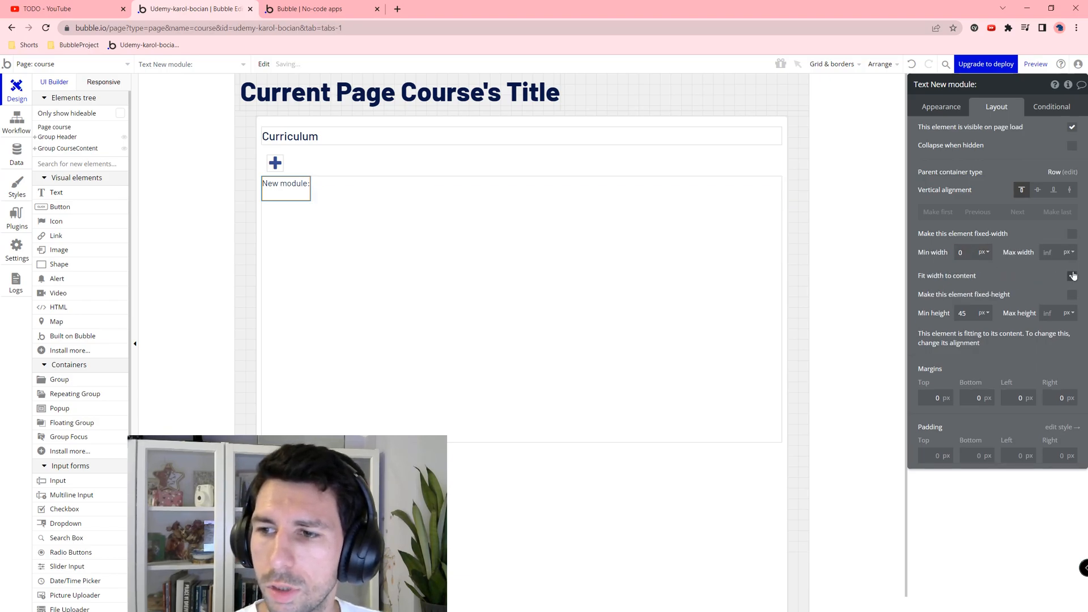
{"action": "left_click", "coordinate": [962, 312]}
{"action": "type", "text": "0"}
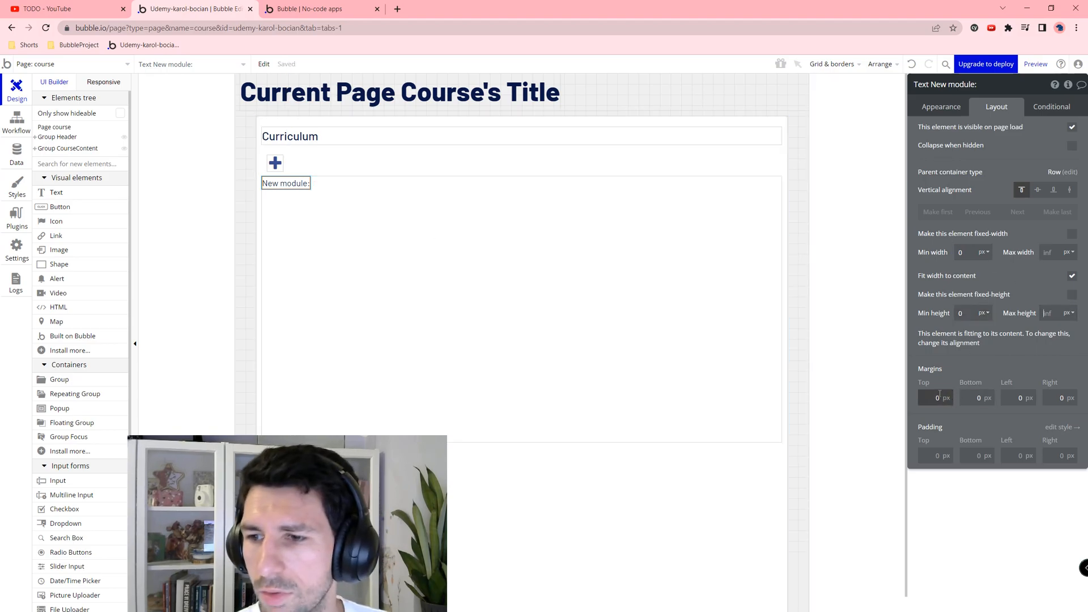
{"action": "type", "text": "0"}
{"action": "key", "text": "Tab"}
{"action": "type", "text": "10"}
{"action": "key", "text": "Tab"}
{"action": "type", "text": "10"}
{"action": "key", "text": "Tab"}
{"action": "type", "text": "10"}
{"action": "key", "text": "Tab"}
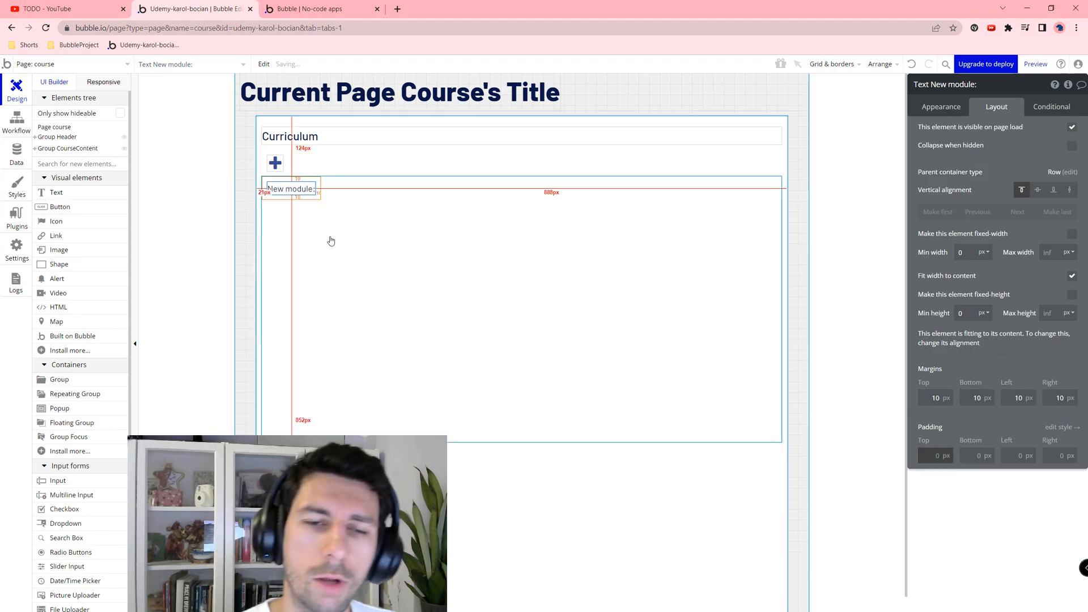
{"action": "left_click", "coordinate": [395, 214]}
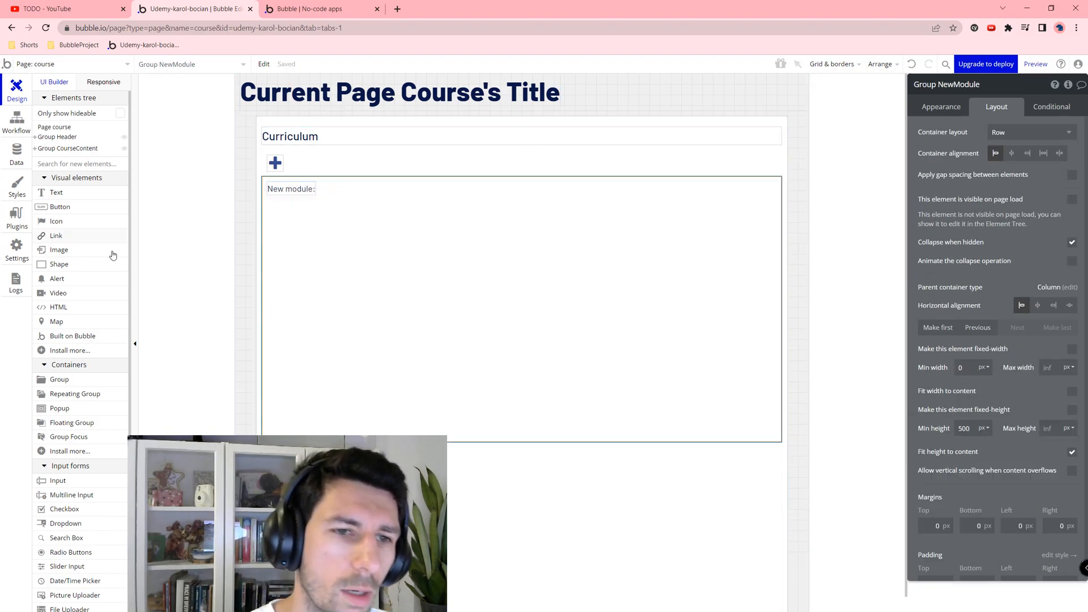
Step: Add an input named Input Title Module beside the label, stretching with min width 0, vertically centred
{"action": "left_click", "coordinate": [77, 489]}
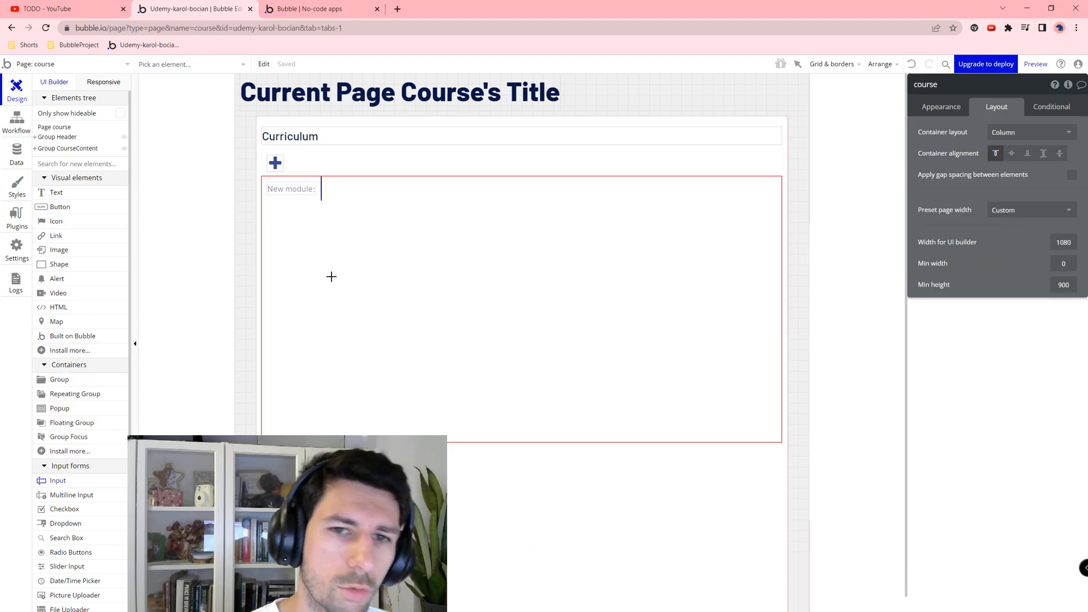
{"action": "left_click", "coordinate": [364, 245]}
{"action": "left_click", "coordinate": [959, 86]}
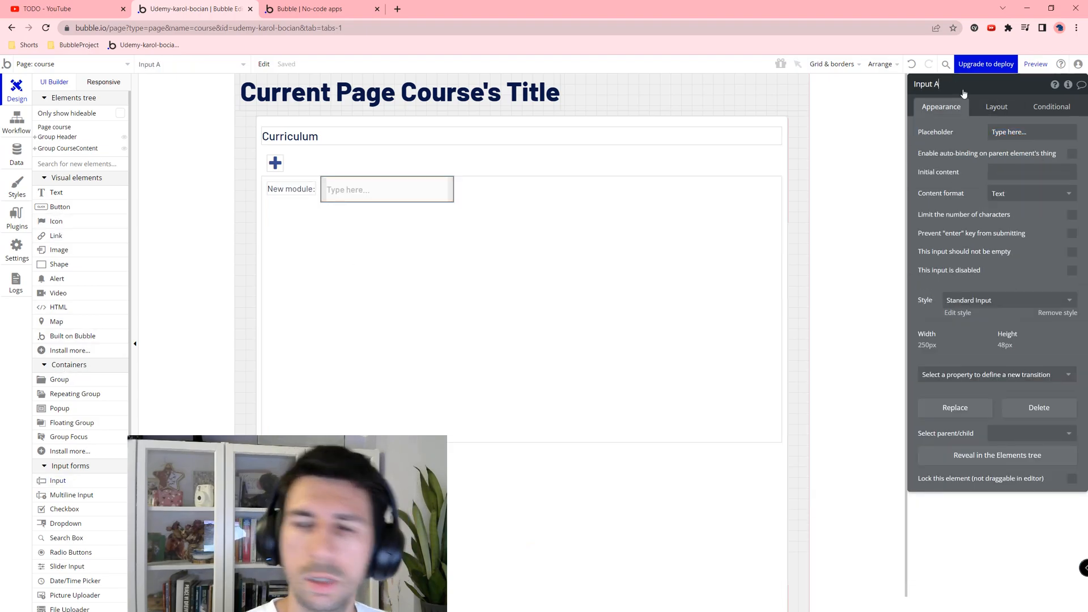
{"action": "key", "text": "BackSpace"}
{"action": "type", "text": "Title Module"}
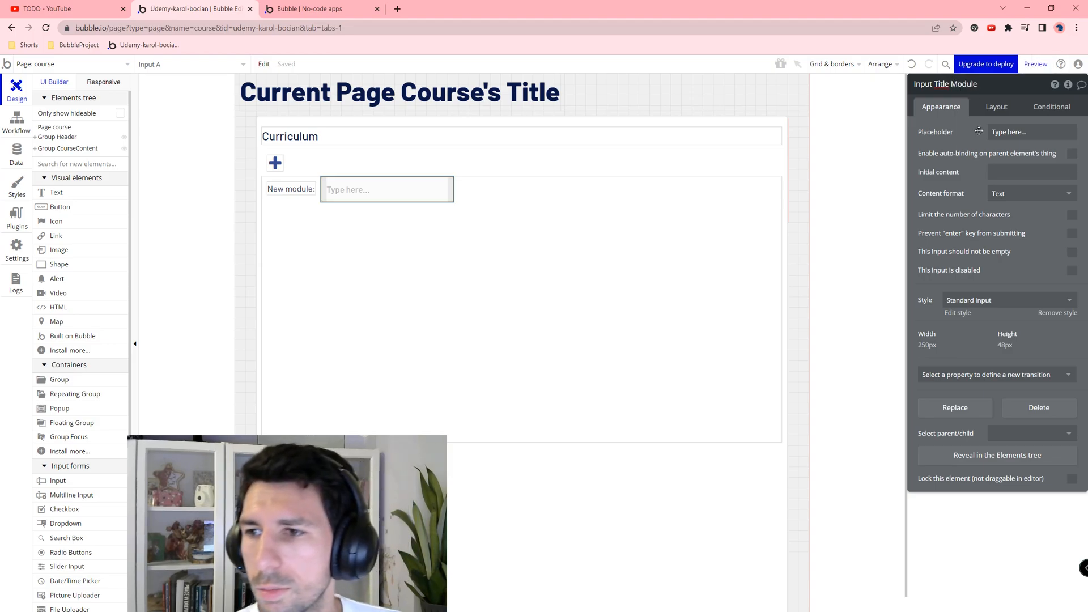
{"action": "left_click", "coordinate": [997, 107]}
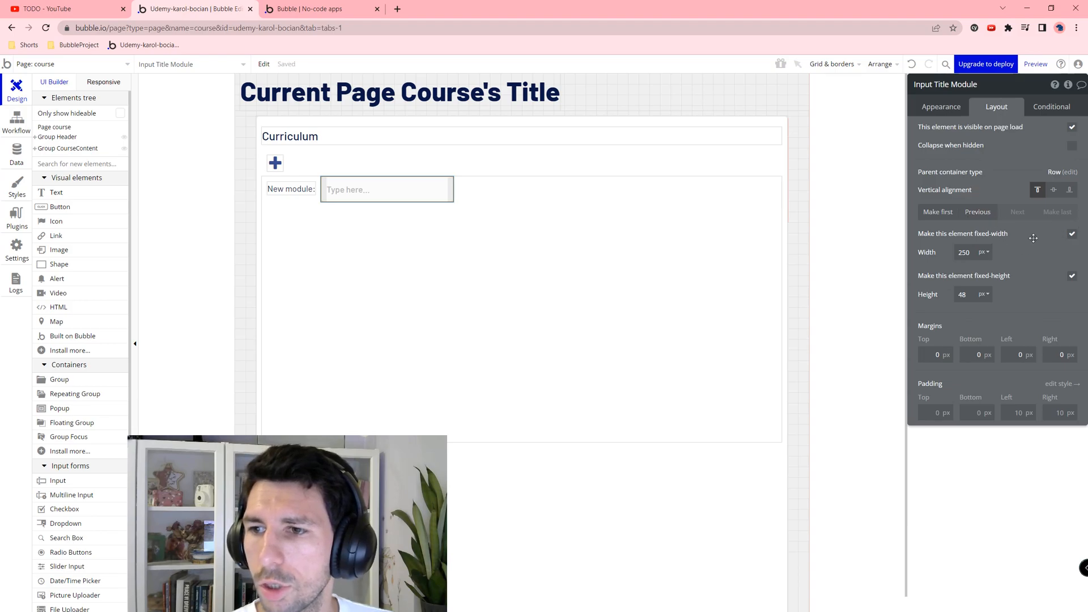
{"action": "left_click", "coordinate": [1070, 235]}
{"action": "double_click", "coordinate": [963, 251]}
{"action": "type", "text": "0"}
{"action": "left_click", "coordinate": [1054, 189]}
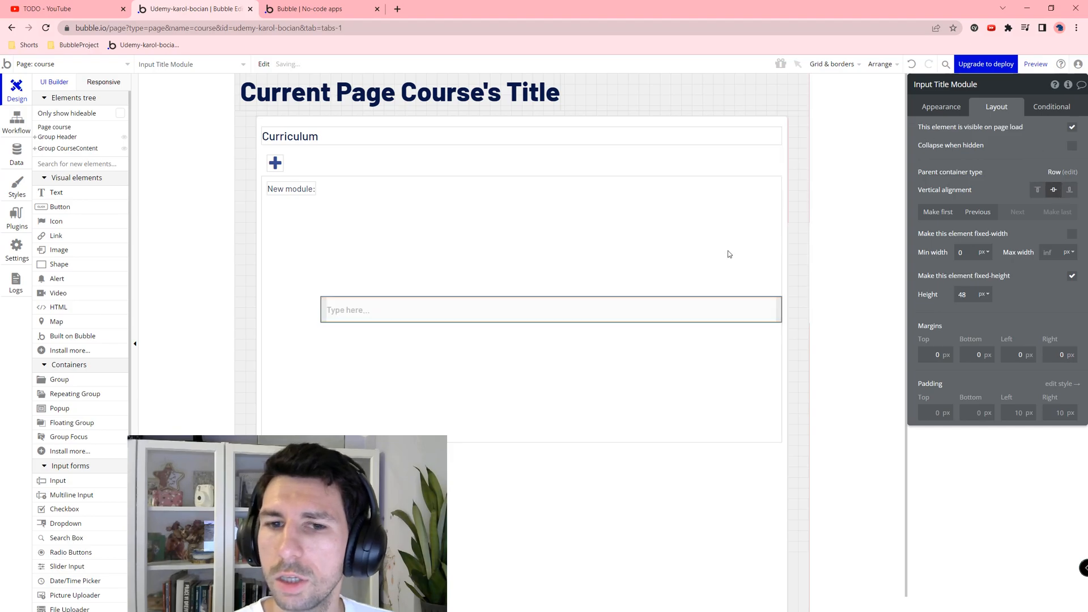
Step: Centre the 'New module:' label vertically and make the title input required
{"action": "left_click", "coordinate": [289, 192]}
{"action": "left_click", "coordinate": [1037, 189]}
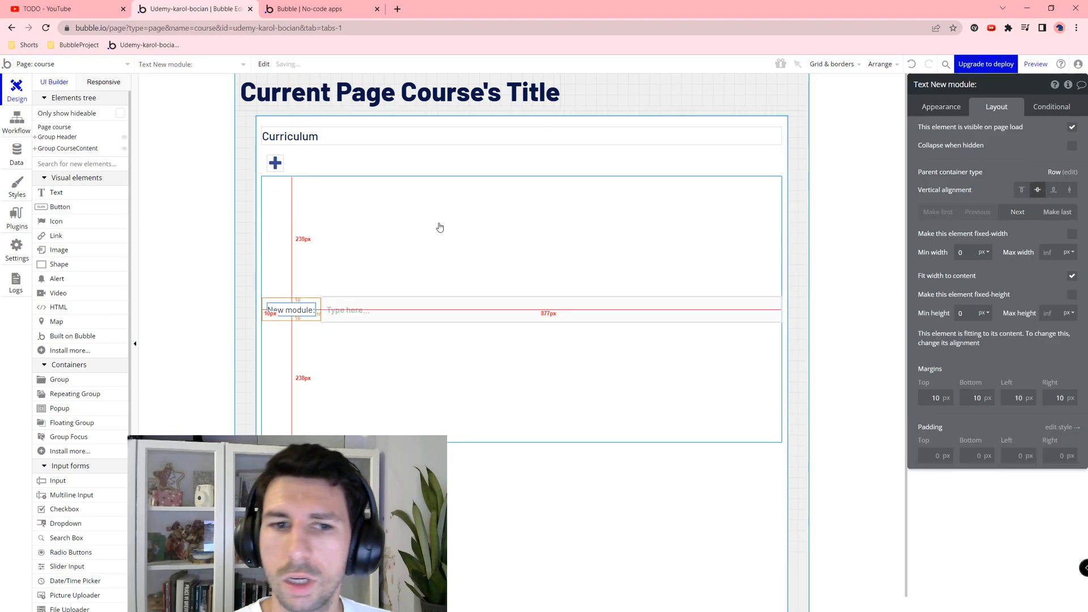
{"action": "left_click", "coordinate": [922, 108]}
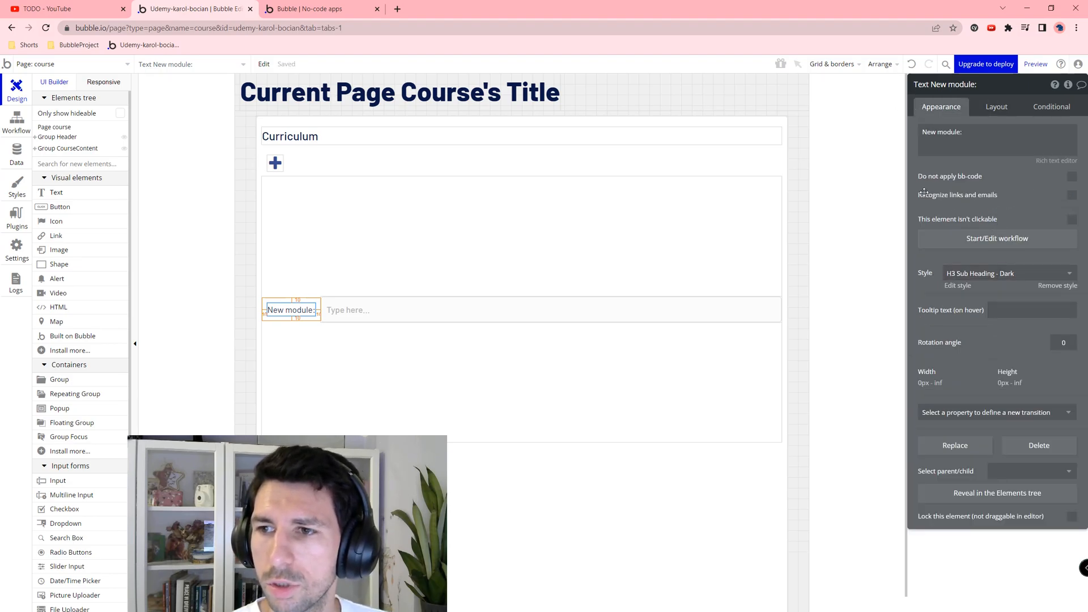
{"action": "left_click", "coordinate": [525, 297]}
{"action": "left_click", "coordinate": [638, 309]}
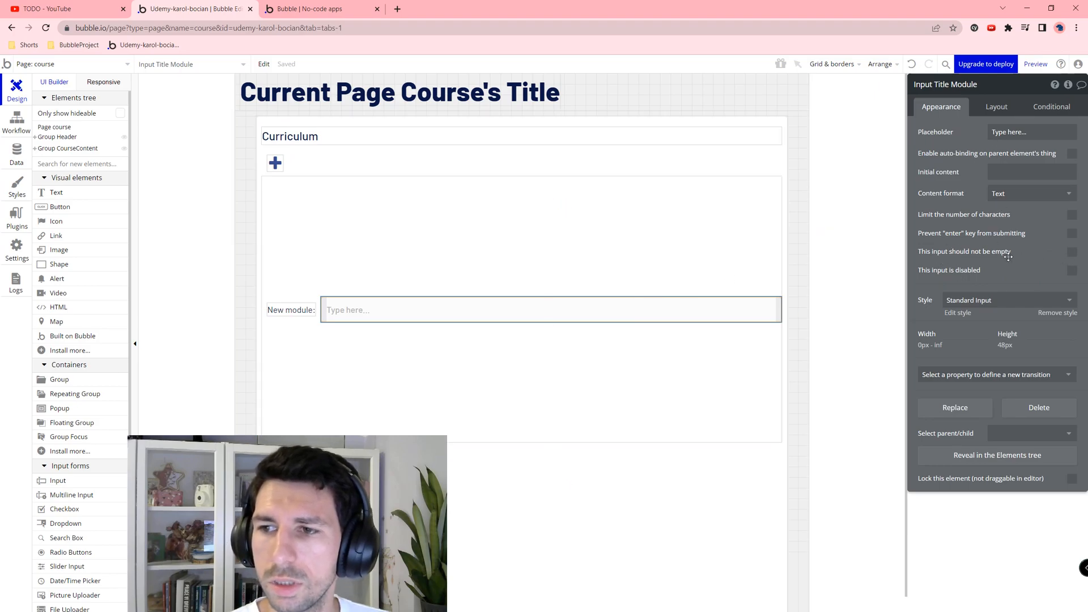
{"action": "left_click", "coordinate": [1071, 251]}
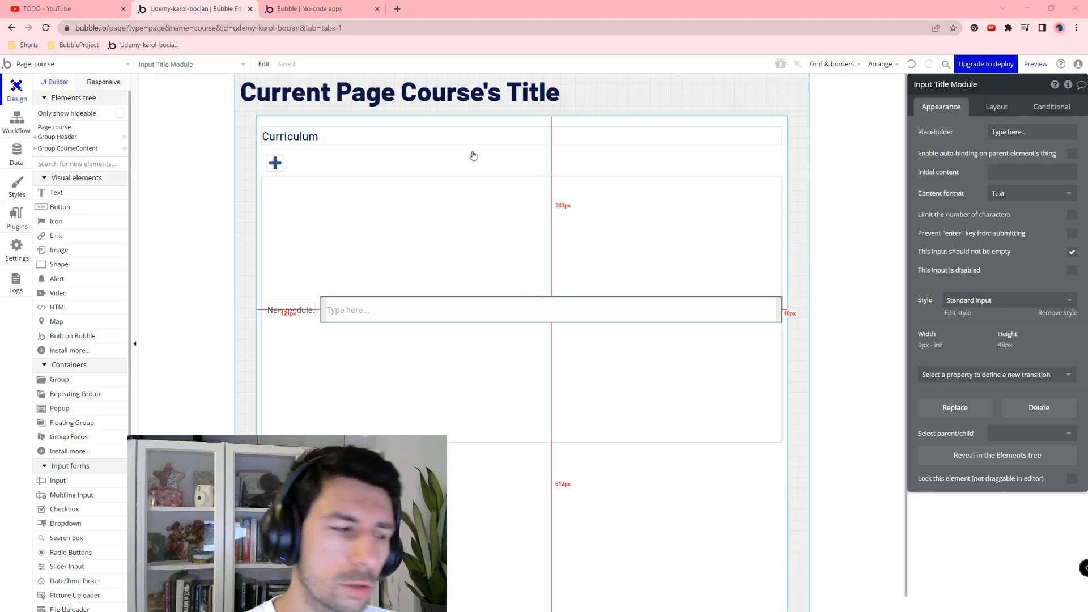
Step: Add a button to NewModule, vertically centred with a fixed 45 px height
{"action": "left_click", "coordinate": [54, 207]}
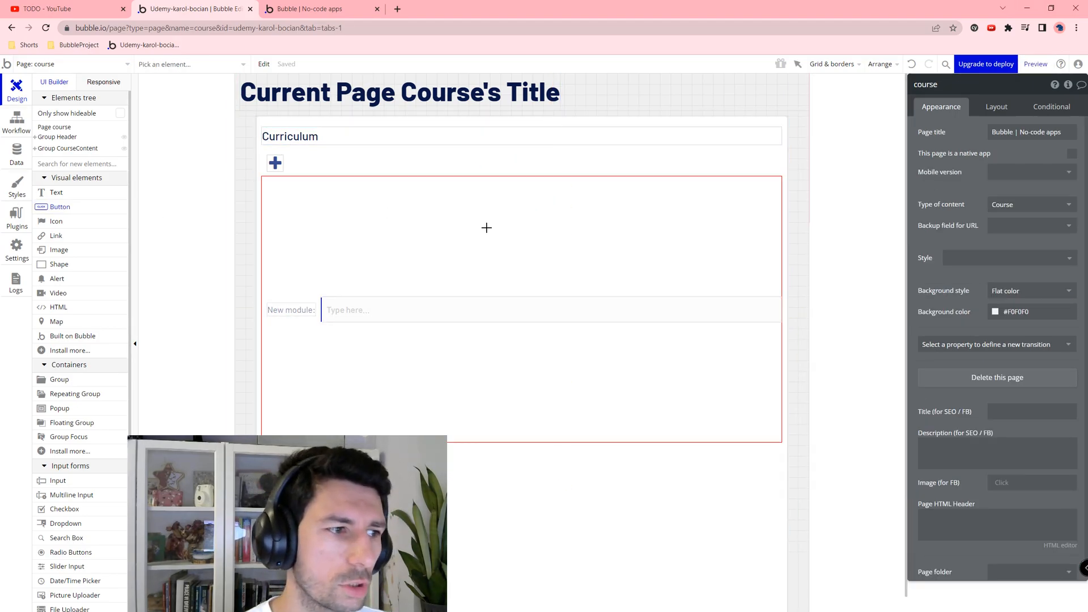
{"action": "left_click", "coordinate": [726, 312]}
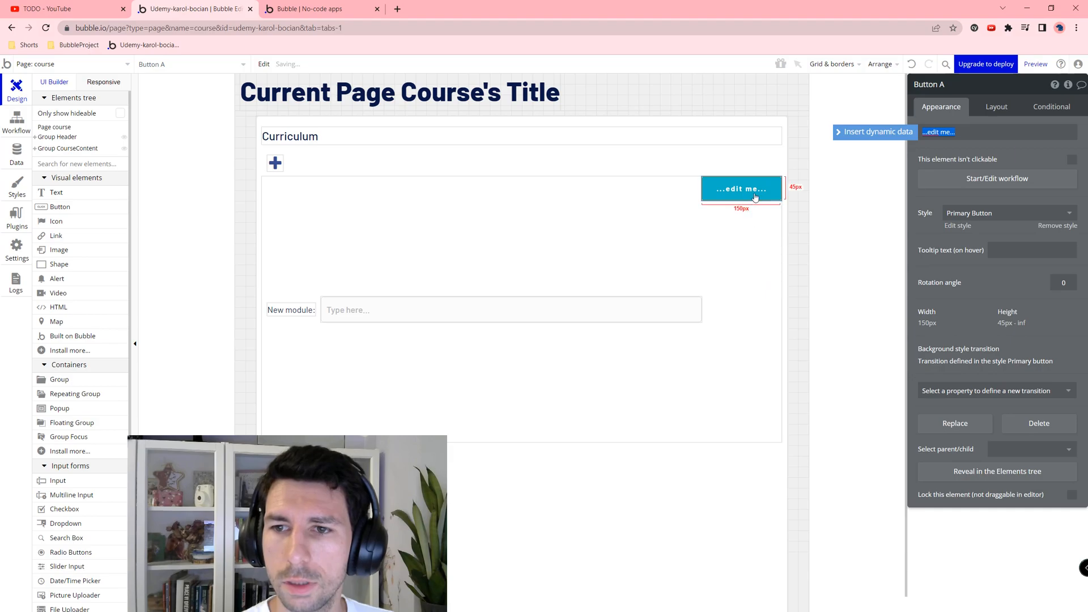
{"action": "left_click", "coordinate": [993, 108]}
{"action": "left_click", "coordinate": [1038, 190]}
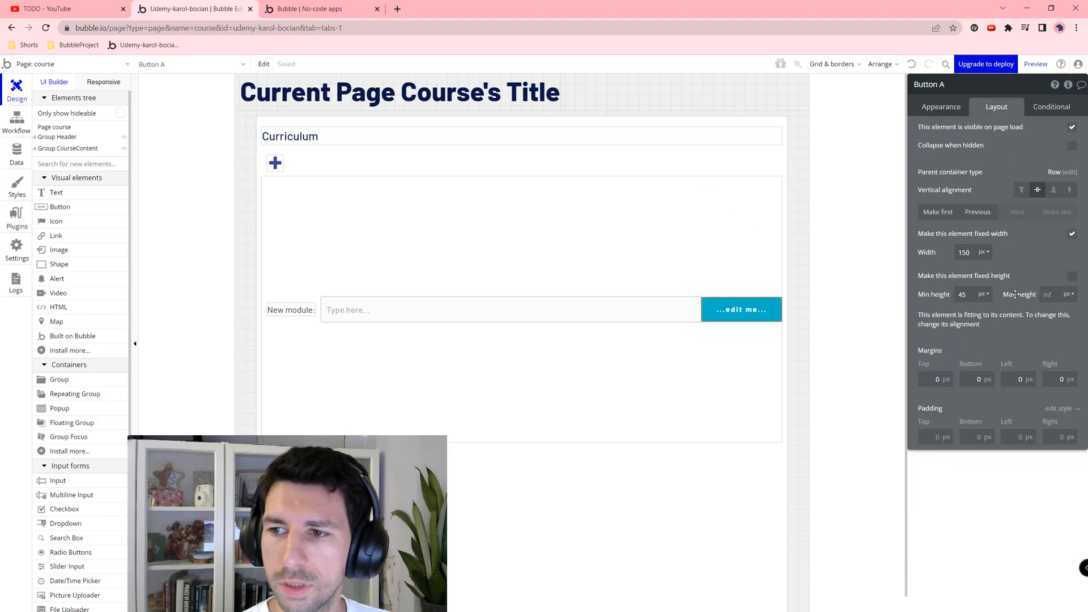
{"action": "left_click", "coordinate": [1072, 276]}
{"action": "left_click", "coordinate": [934, 109]}
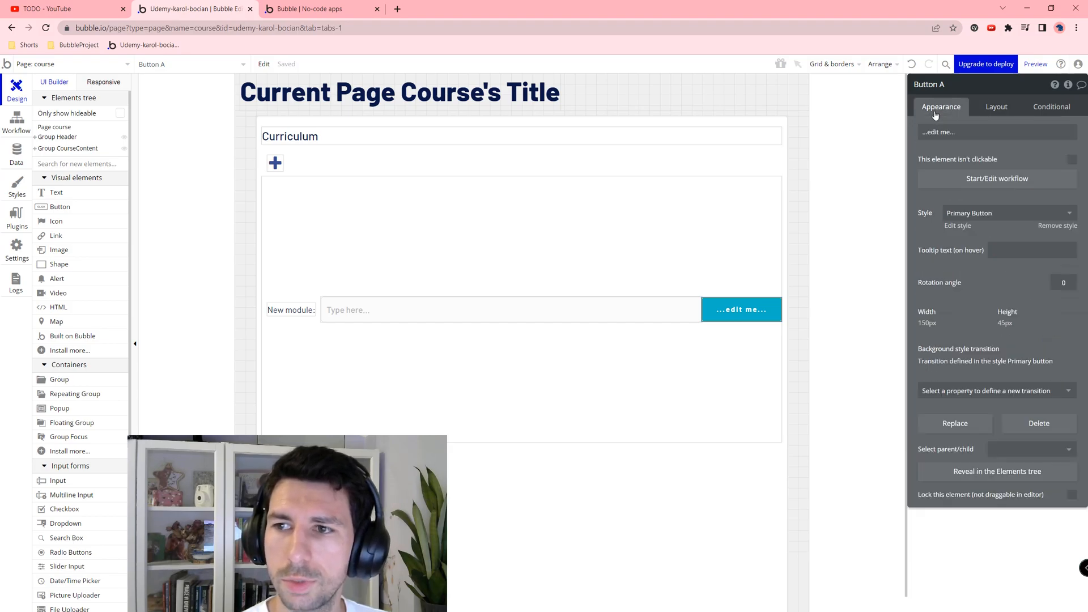
{"action": "left_click", "coordinate": [995, 107]}
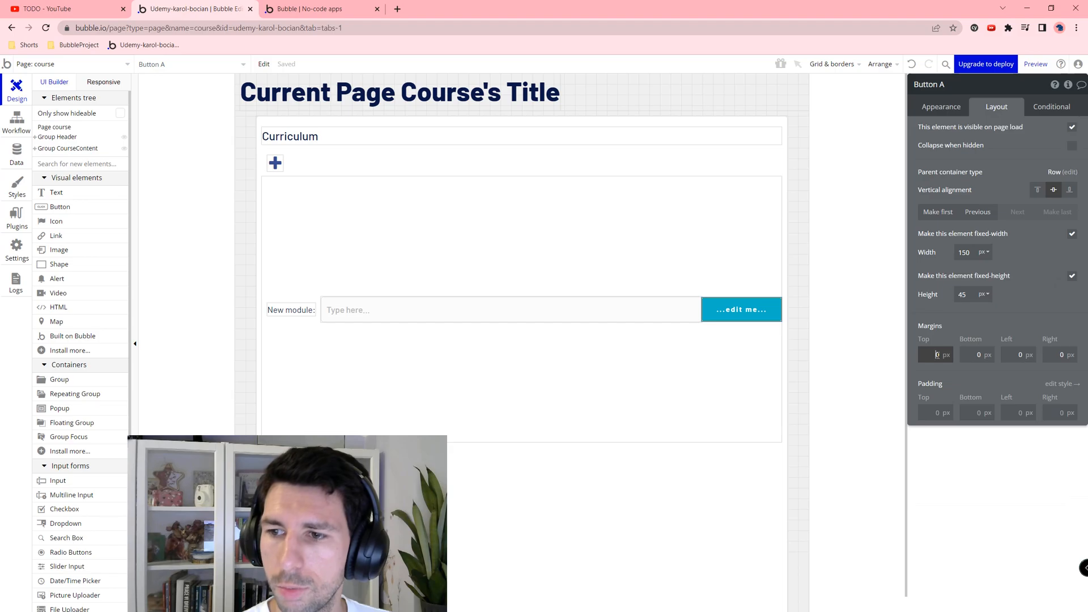
Step: Set 10 px margins on the button and on every side of the Title Module input
{"action": "key", "text": "Tab"}
{"action": "type", "text": "10"}
{"action": "key", "text": "Tab"}
{"action": "type", "text": "10"}
{"action": "key", "text": "Tab"}
{"action": "type", "text": "10"}
{"action": "key", "text": "Tab"}
{"action": "left_click", "coordinate": [644, 308]}
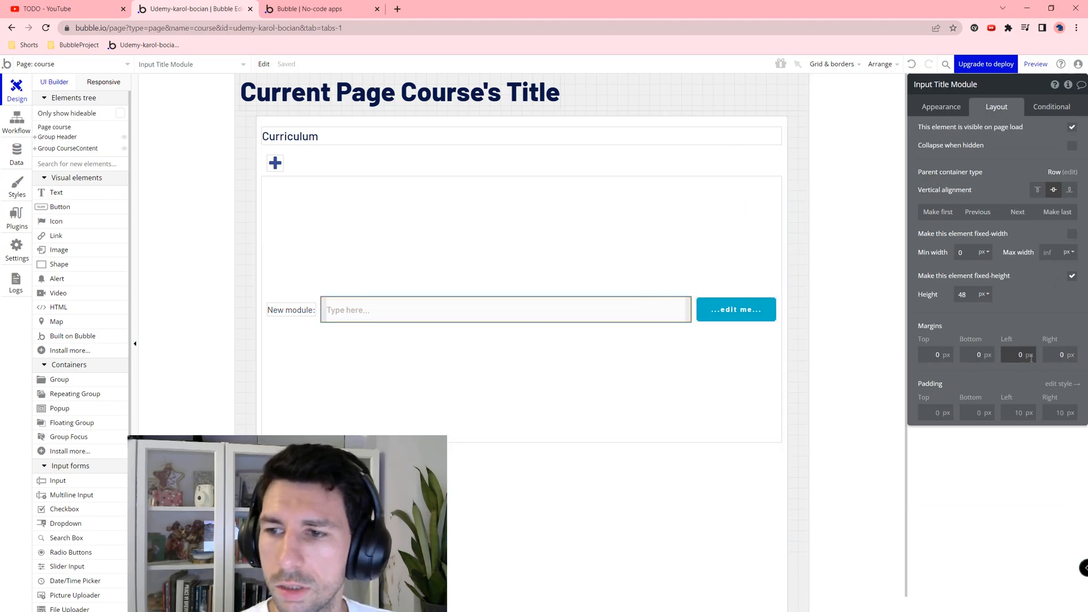
{"action": "type", "text": "10"}
{"action": "key", "text": "Tab"}
{"action": "type", "text": "10"}
{"action": "key", "text": "Tab"}
{"action": "type", "text": "10"}
{"action": "key", "text": "Tab"}
{"action": "type", "text": "1"}
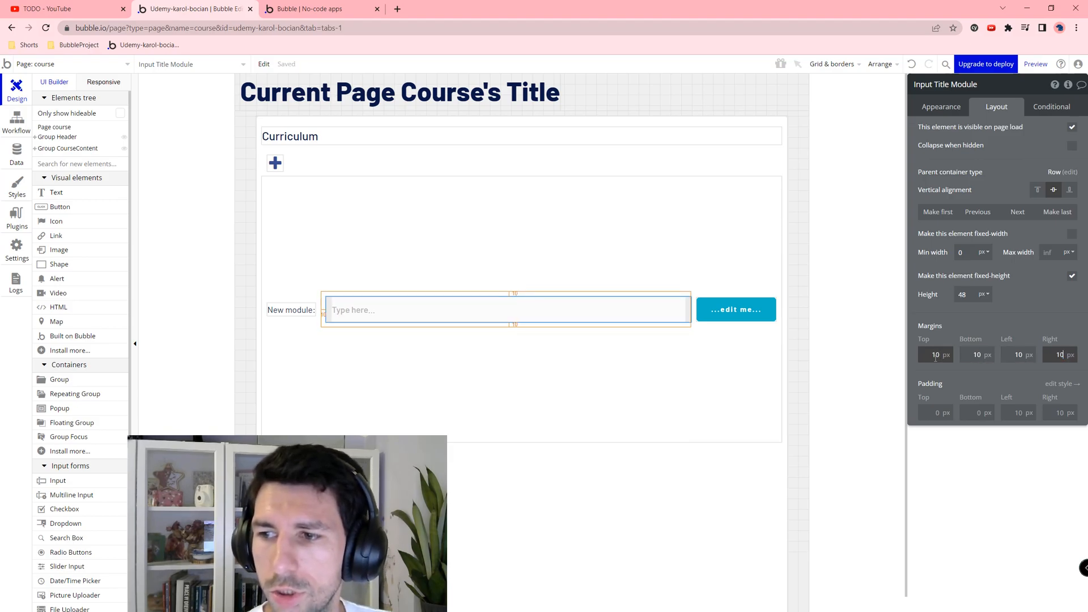
{"action": "type", "text": "0"}
{"action": "left_click", "coordinate": [736, 309]}
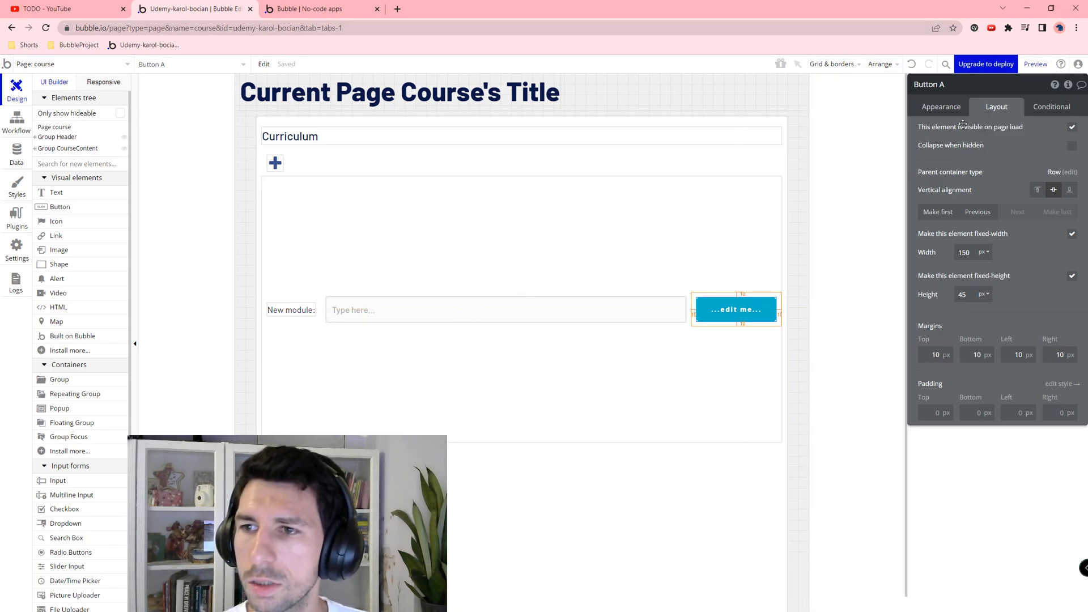
Step: Apply the Outline Button style to the button and start relabelling it 'Add module'
{"action": "left_click", "coordinate": [944, 108]}
{"action": "left_click", "coordinate": [985, 215]}
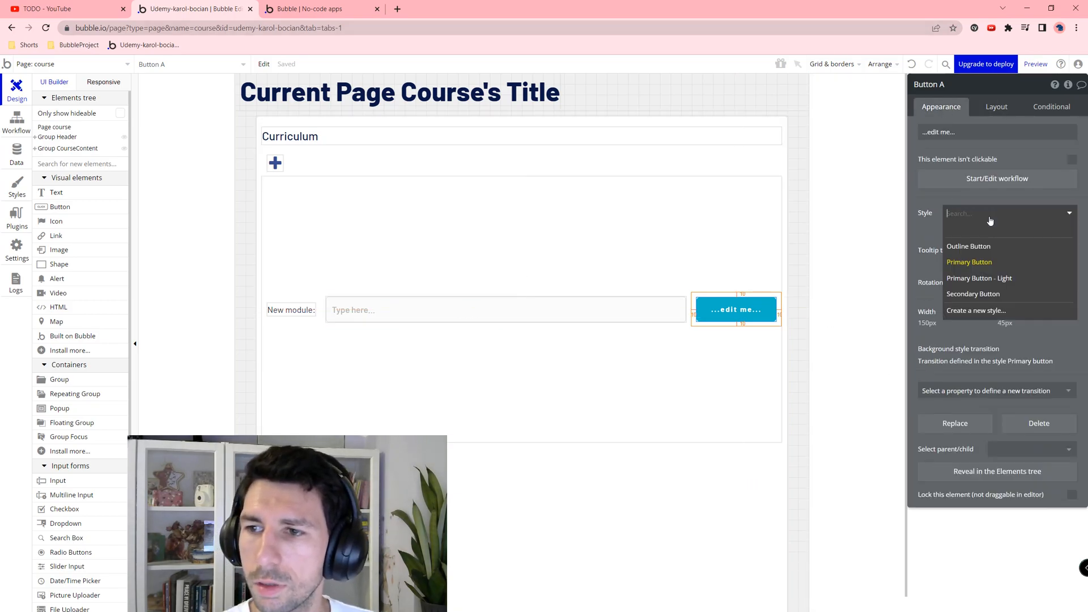
{"action": "left_click", "coordinate": [996, 252]}
{"action": "left_click", "coordinate": [965, 135]}
{"action": "type", "text": "Add module"}
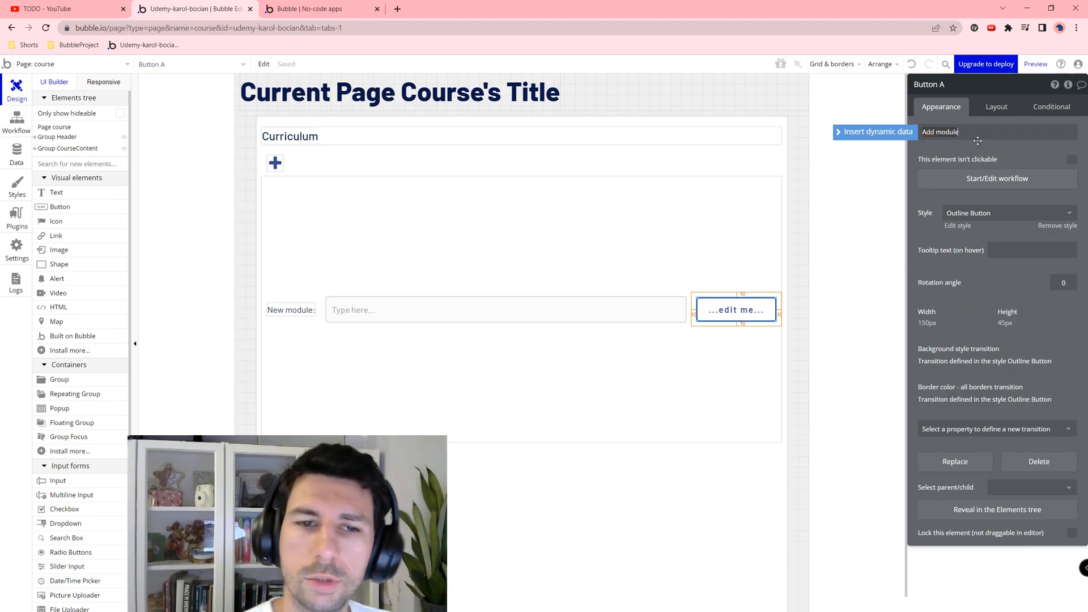
Step: Finish the 'Add module' label and rename the plus icon to 'Show Add module form'
{"action": "left_click", "coordinate": [532, 275]}
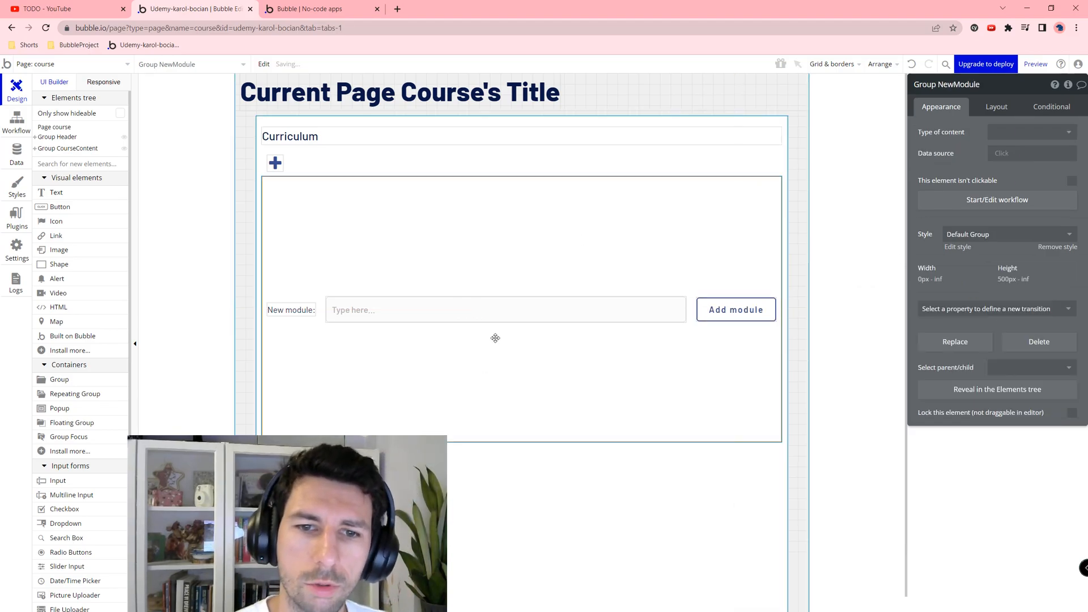
{"action": "left_click", "coordinate": [275, 162]}
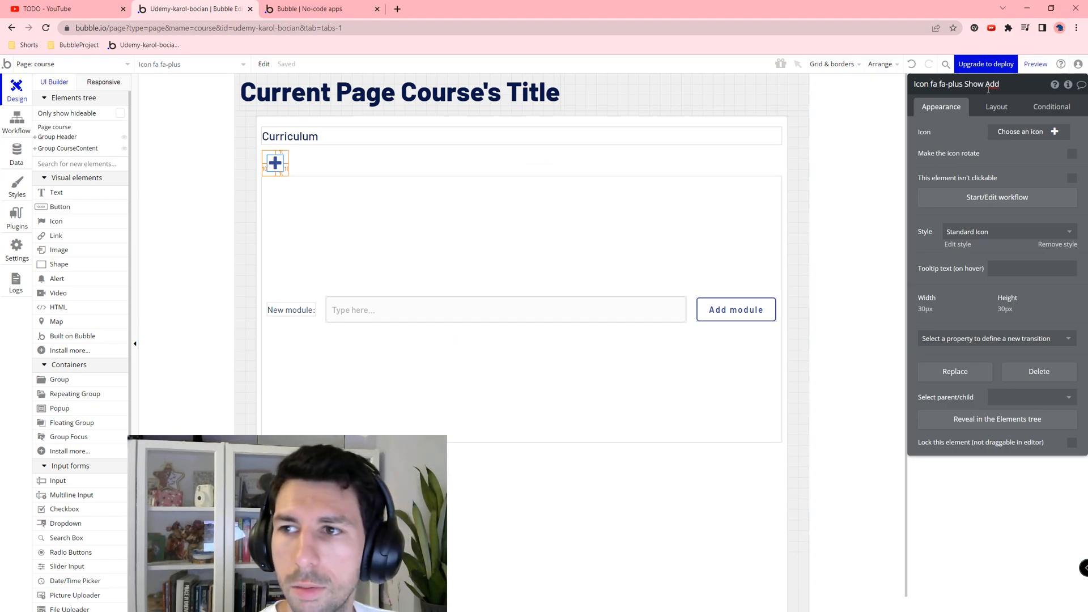
{"action": "type", "text": "form"}
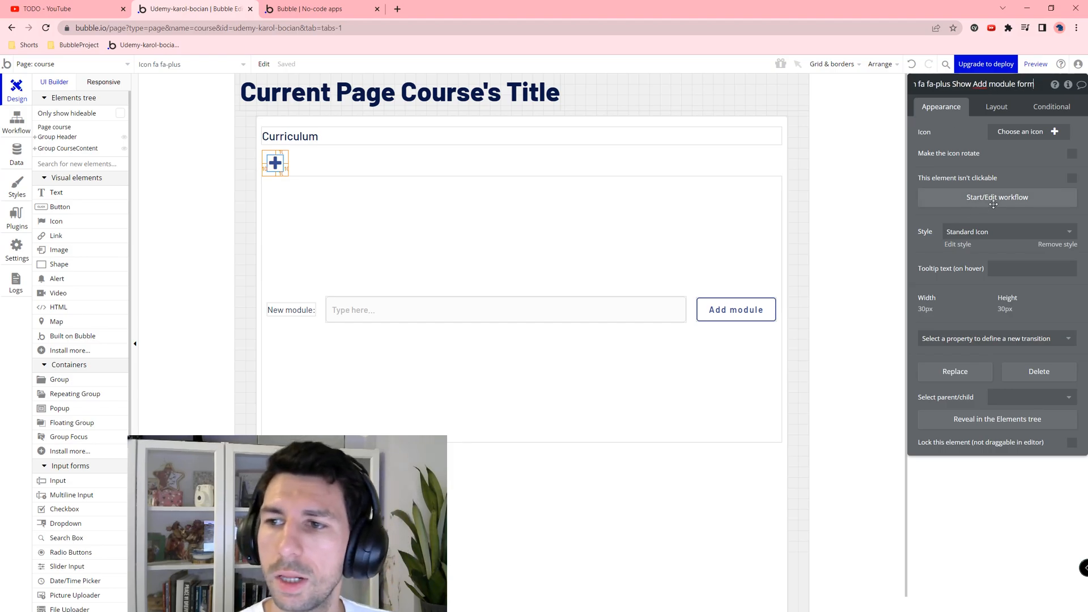
Step: Create a click workflow on the plus icon with a Toggle action targeting Group NewModule
{"action": "left_click", "coordinate": [995, 198]}
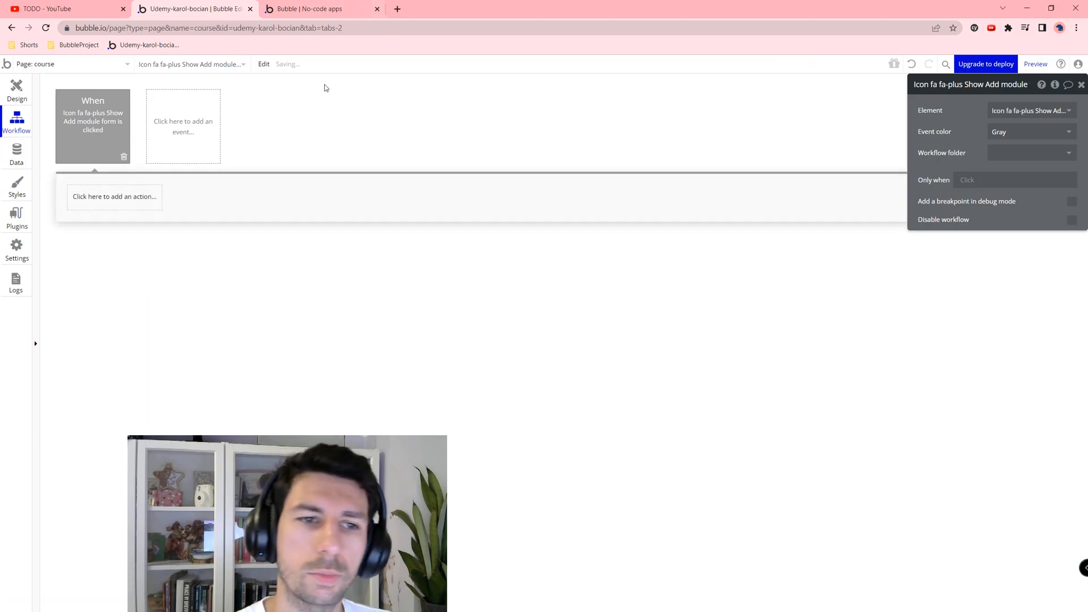
{"action": "left_click", "coordinate": [116, 203]}
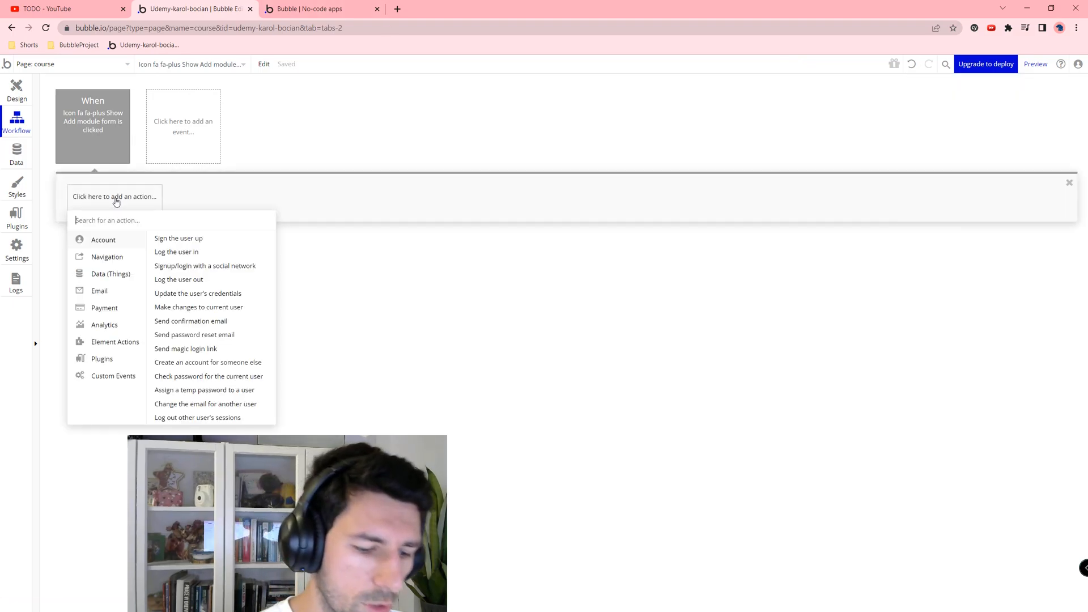
{"action": "type", "text": "togg"}
{"action": "left_click", "coordinate": [137, 239]}
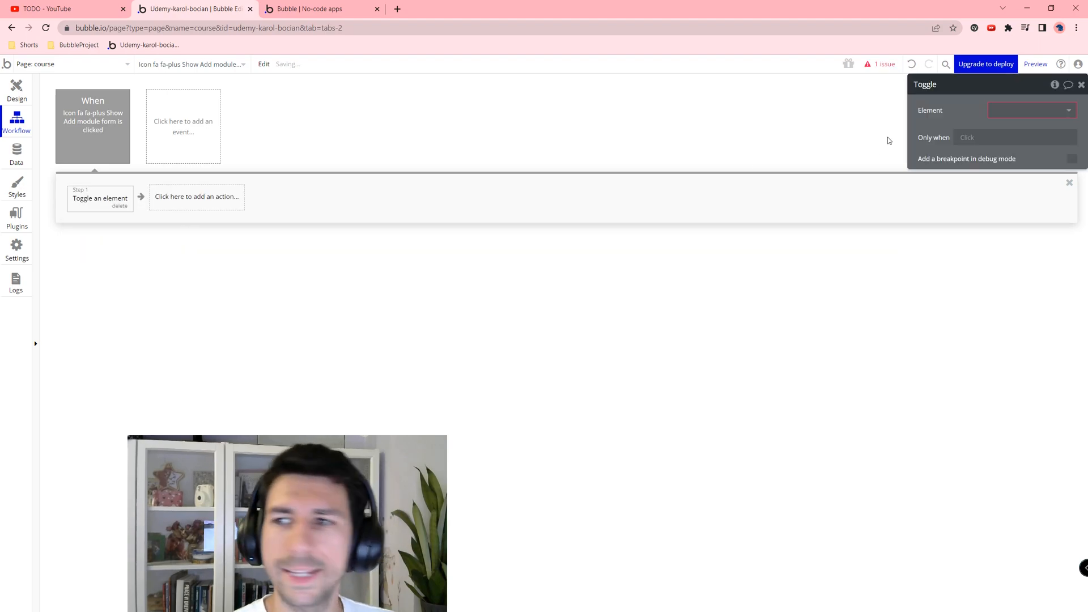
{"action": "left_click", "coordinate": [1028, 107]}
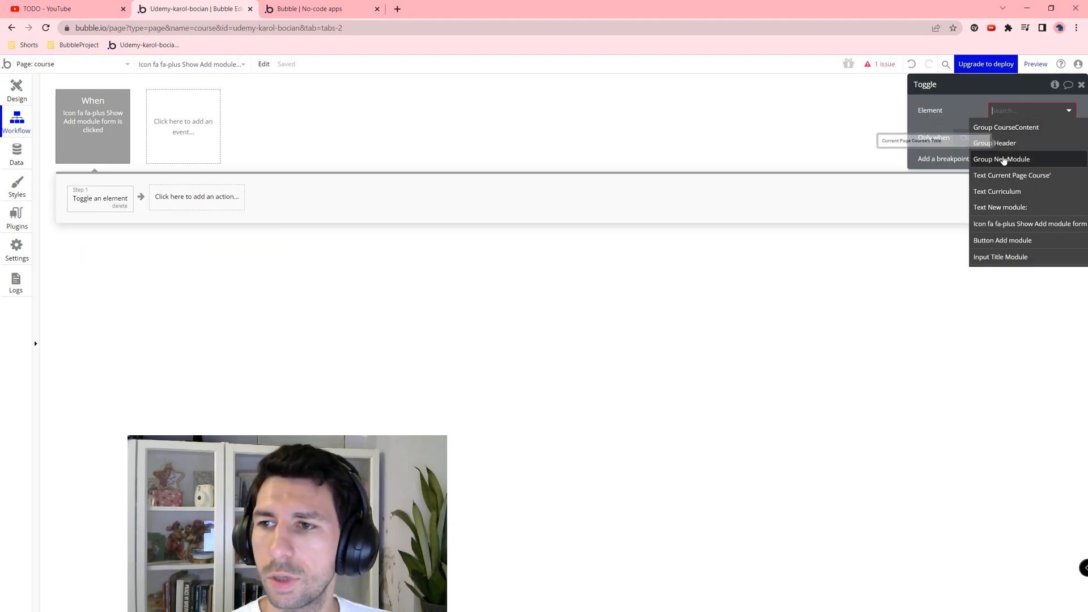
{"action": "left_click", "coordinate": [1024, 161]}
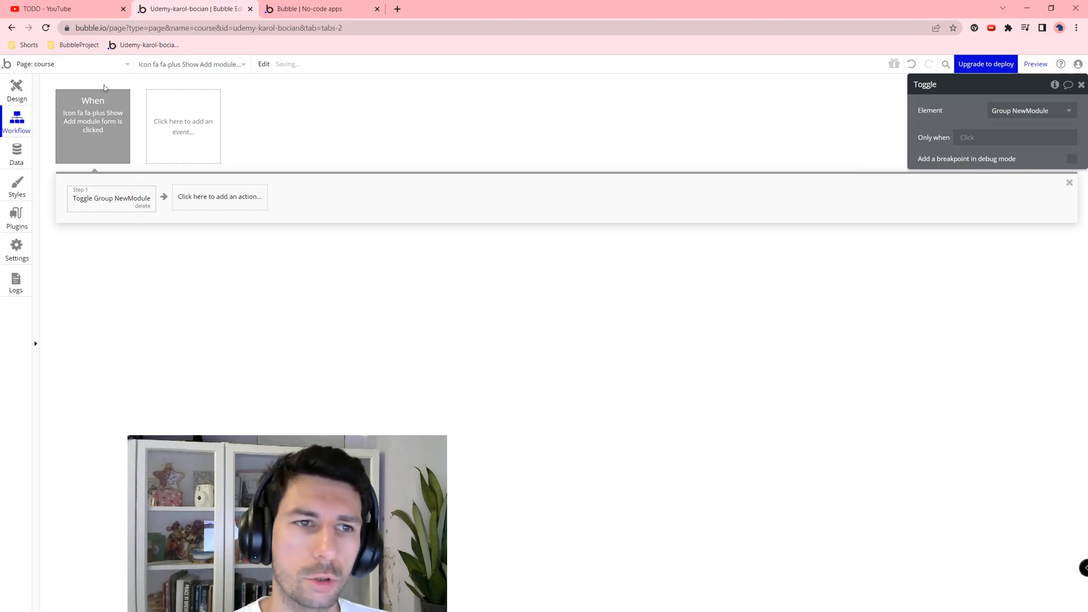
{"action": "left_click", "coordinate": [6, 92]}
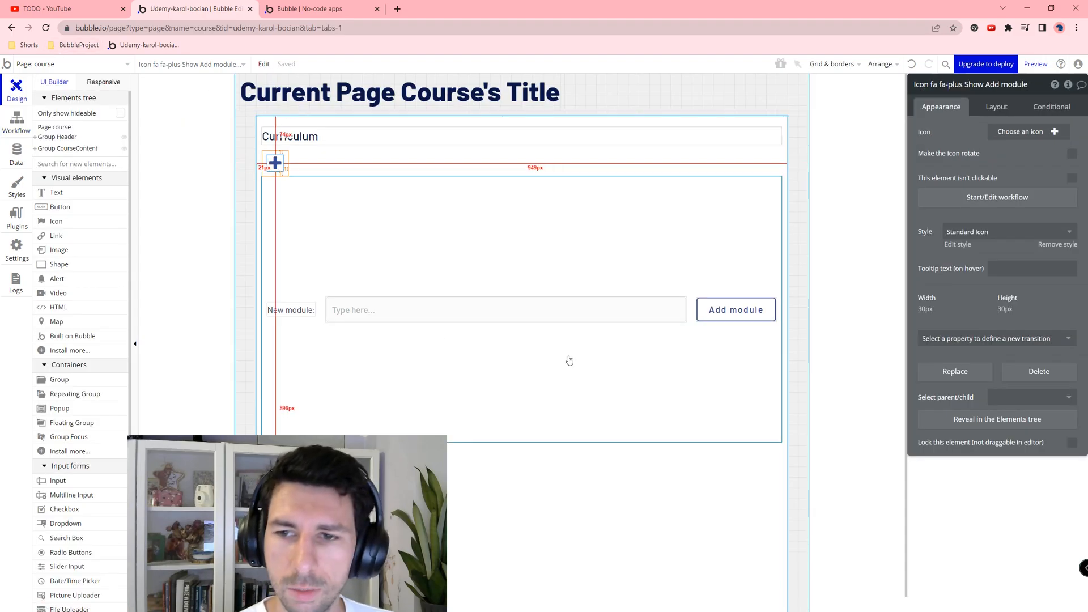
Step: Apply the Group - Tips style to NewModule and lower its minimum height from 500 to 0
{"action": "left_click", "coordinate": [631, 249]}
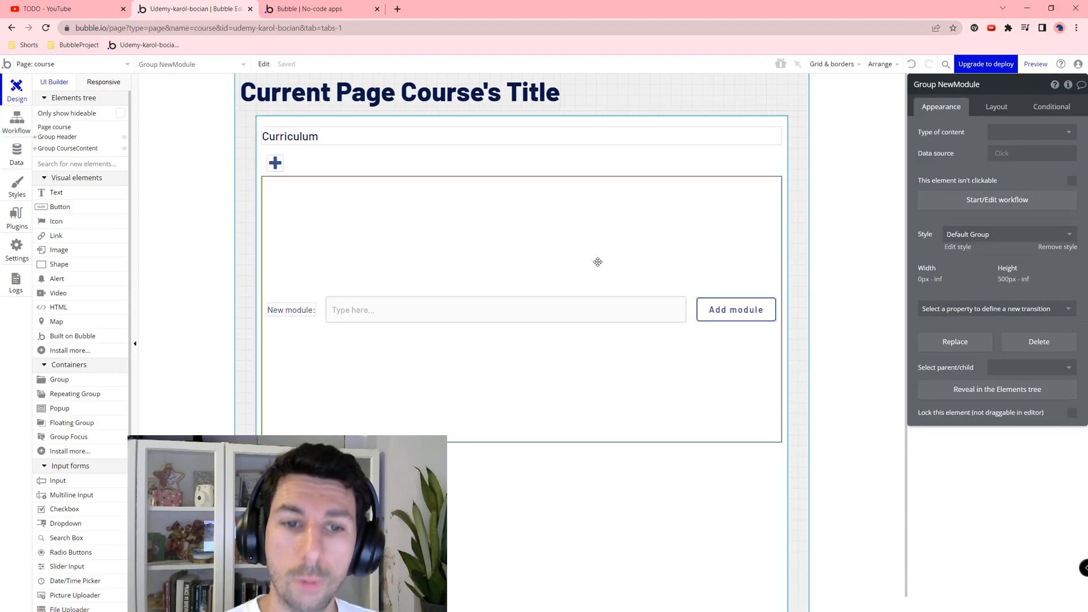
{"action": "left_click", "coordinate": [974, 234]}
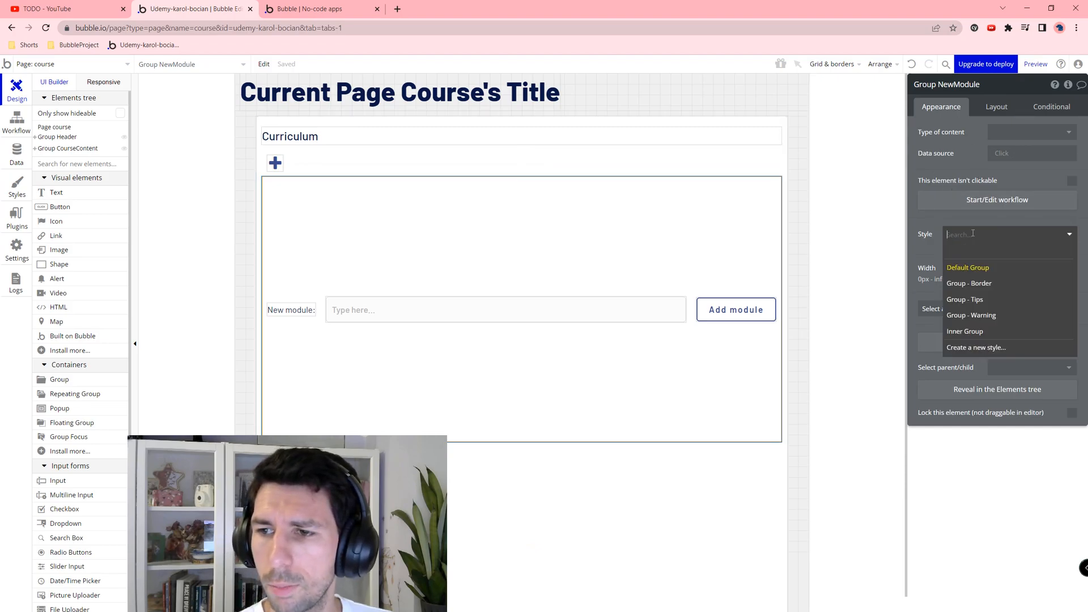
{"action": "left_click", "coordinate": [978, 305]}
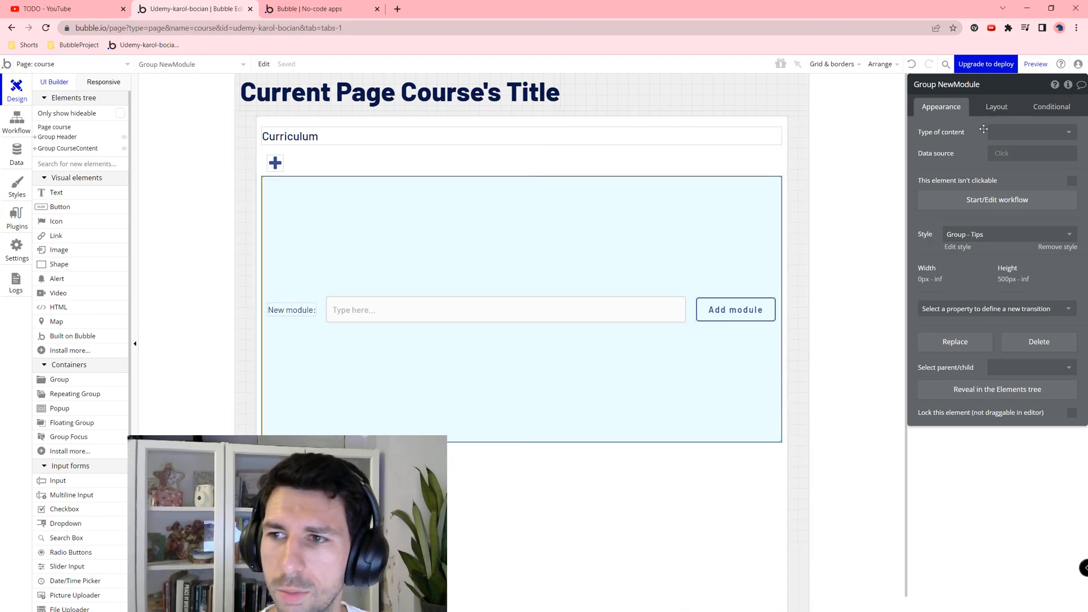
{"action": "left_click", "coordinate": [989, 108]}
{"action": "left_click", "coordinate": [973, 429]}
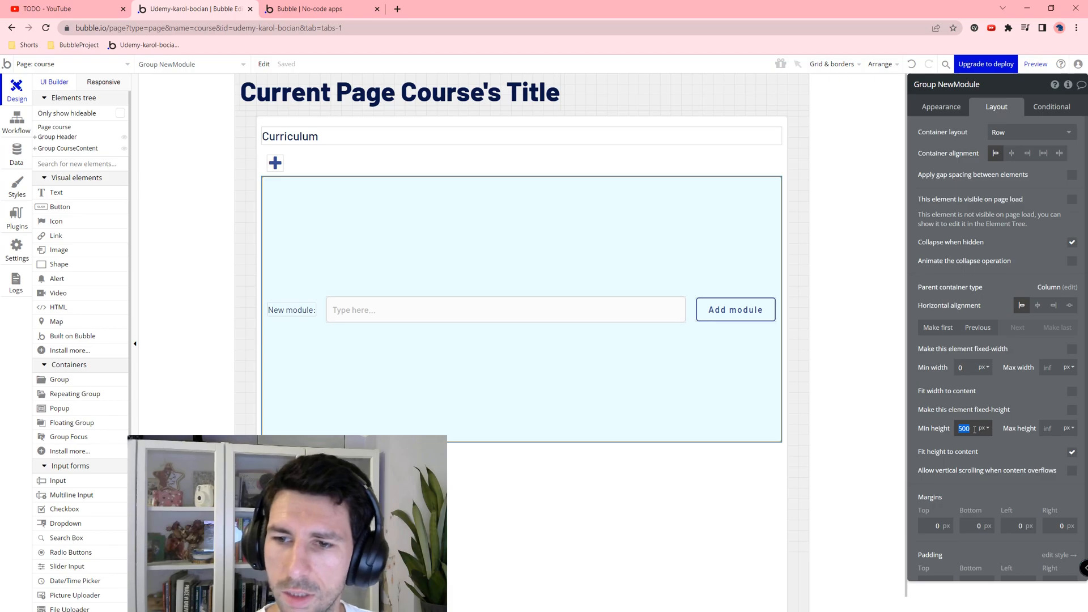
{"action": "key", "text": "Tab"}
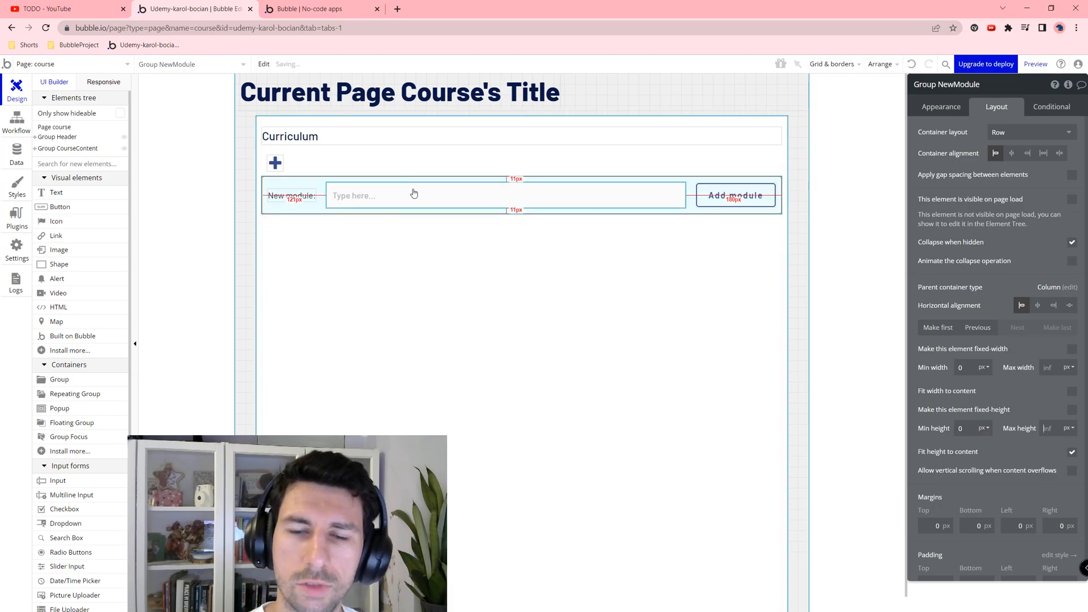
Step: Select the Add module button and start a workflow for it
{"action": "left_click", "coordinate": [457, 205]}
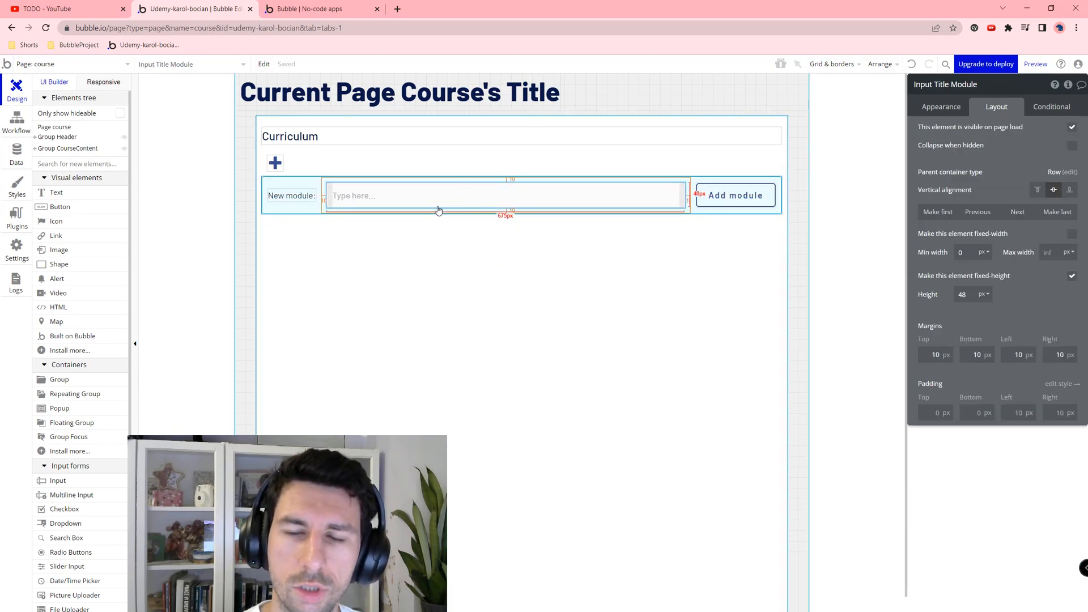
{"action": "left_click", "coordinate": [715, 197]}
{"action": "left_click", "coordinate": [961, 108]}
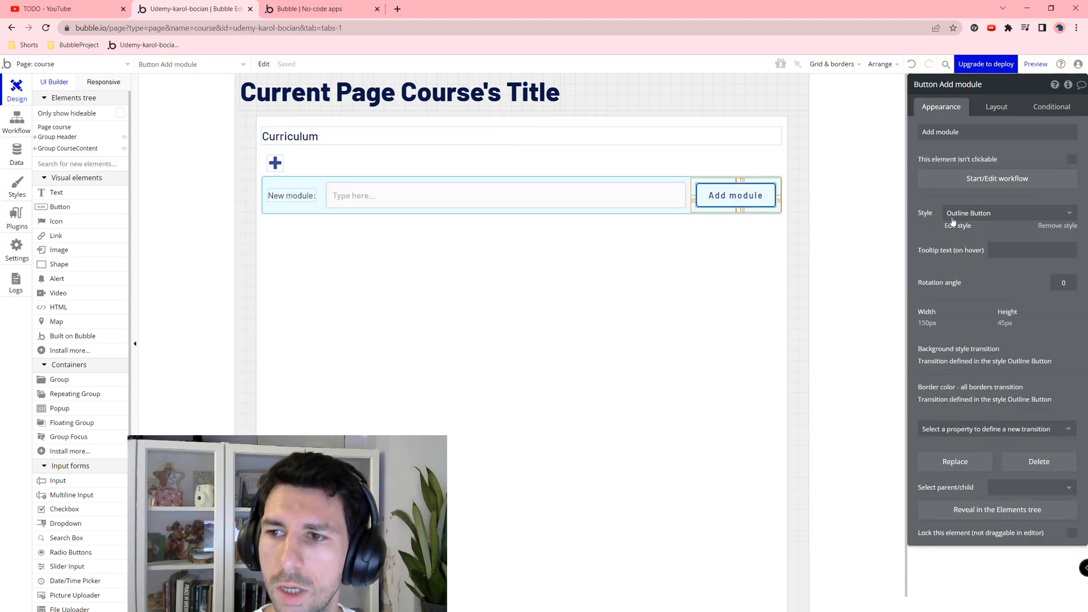
{"action": "left_click", "coordinate": [960, 176]}
Step: Add a Create a new CourseModule action with OgCourse set to the current page's course
{"action": "left_click", "coordinate": [150, 204]}
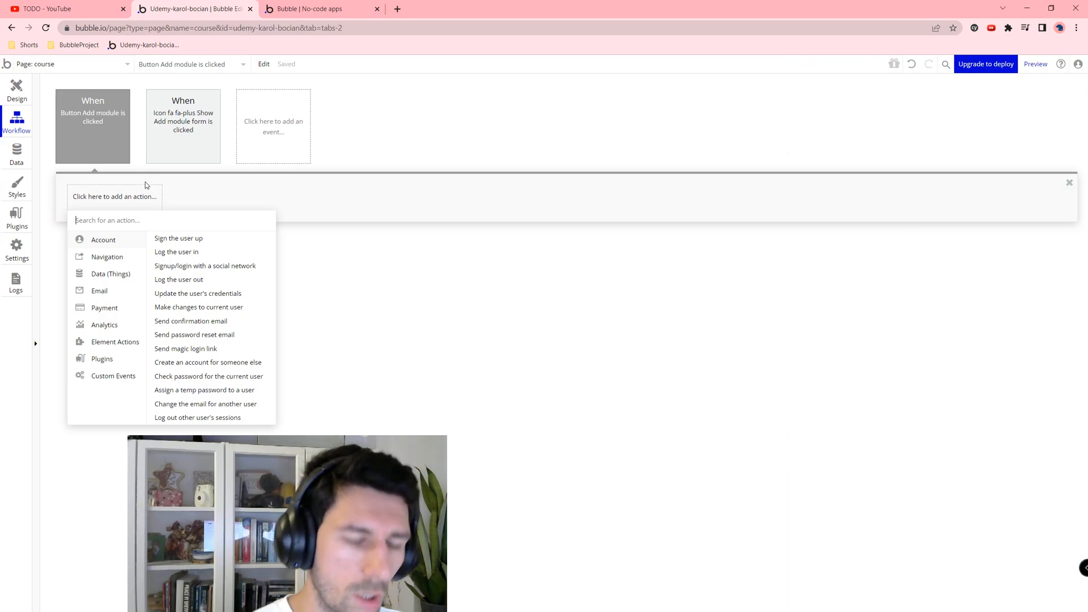
{"action": "mouse_move", "coordinate": [136, 275]}
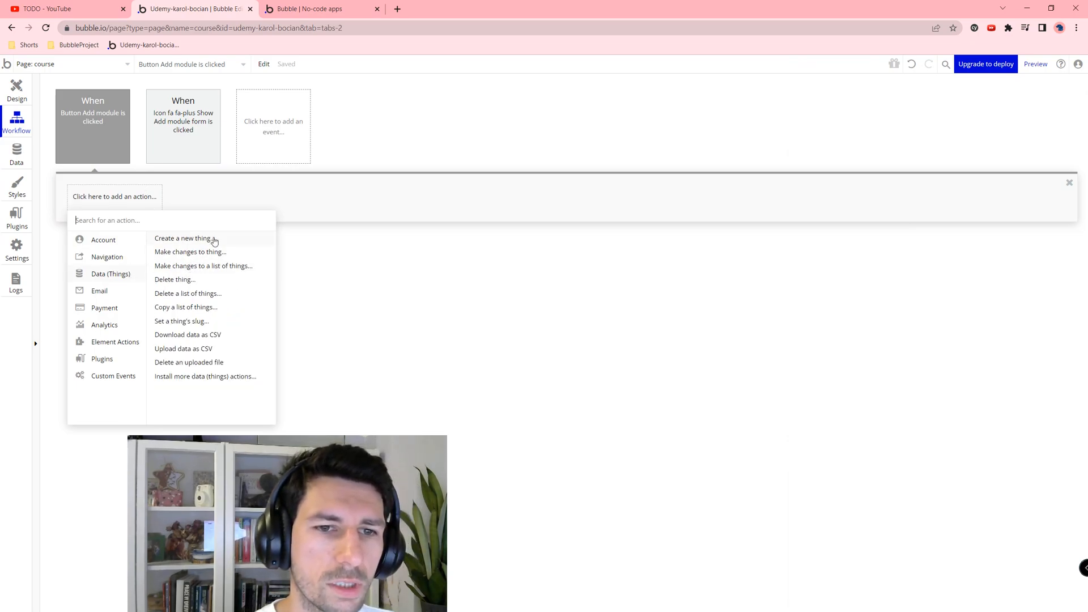
{"action": "left_click", "coordinate": [214, 240]}
{"action": "left_click", "coordinate": [1036, 109]}
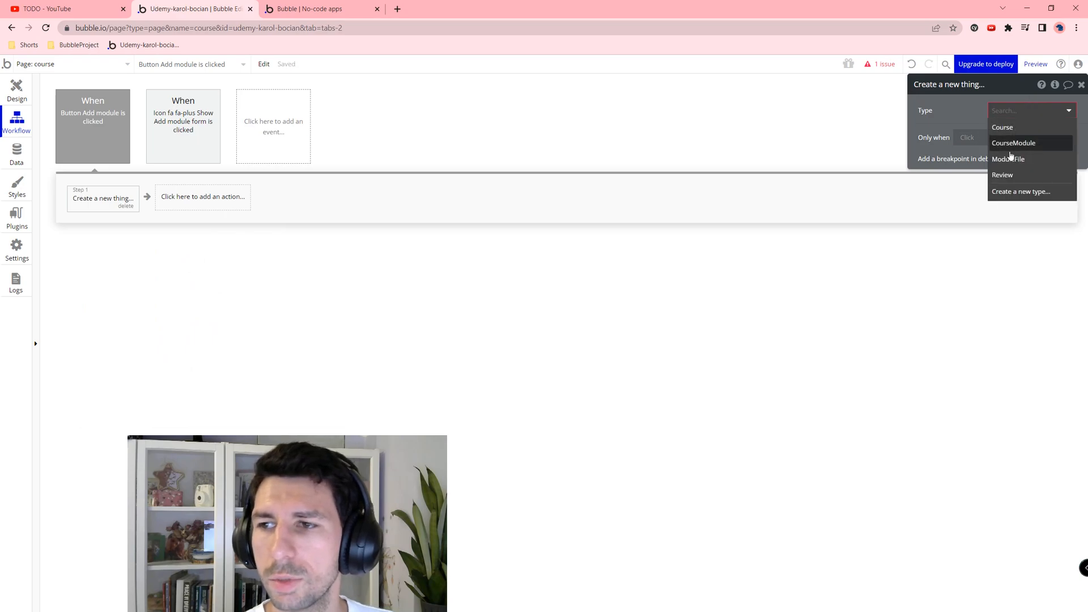
{"action": "left_click", "coordinate": [1013, 144]}
{"action": "left_click", "coordinate": [986, 144]}
{"action": "left_click", "coordinate": [930, 136]}
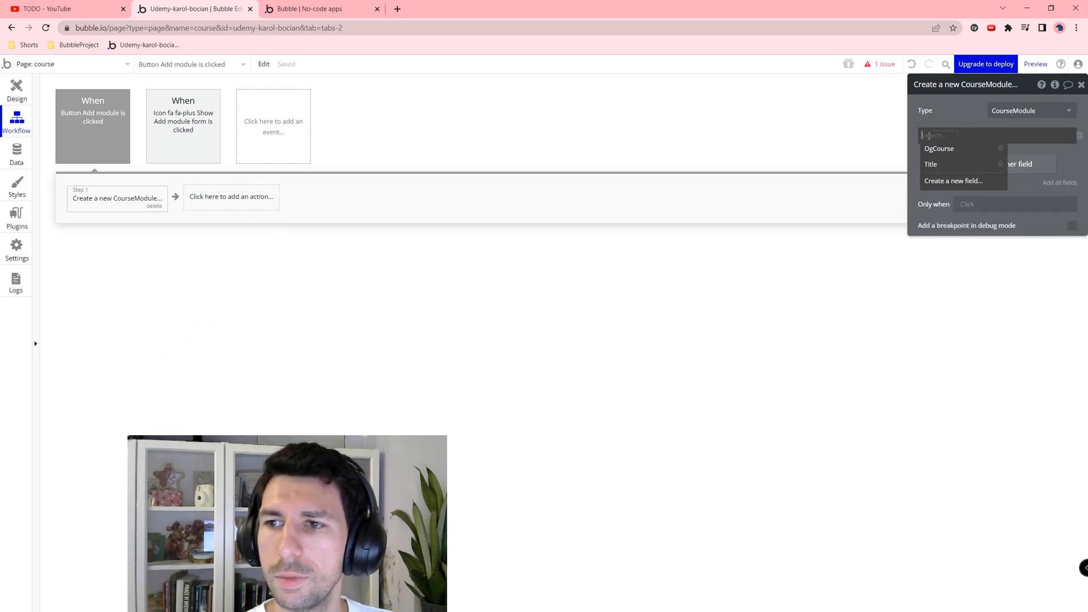
{"action": "left_click", "coordinate": [938, 149]}
{"action": "left_click", "coordinate": [969, 138]}
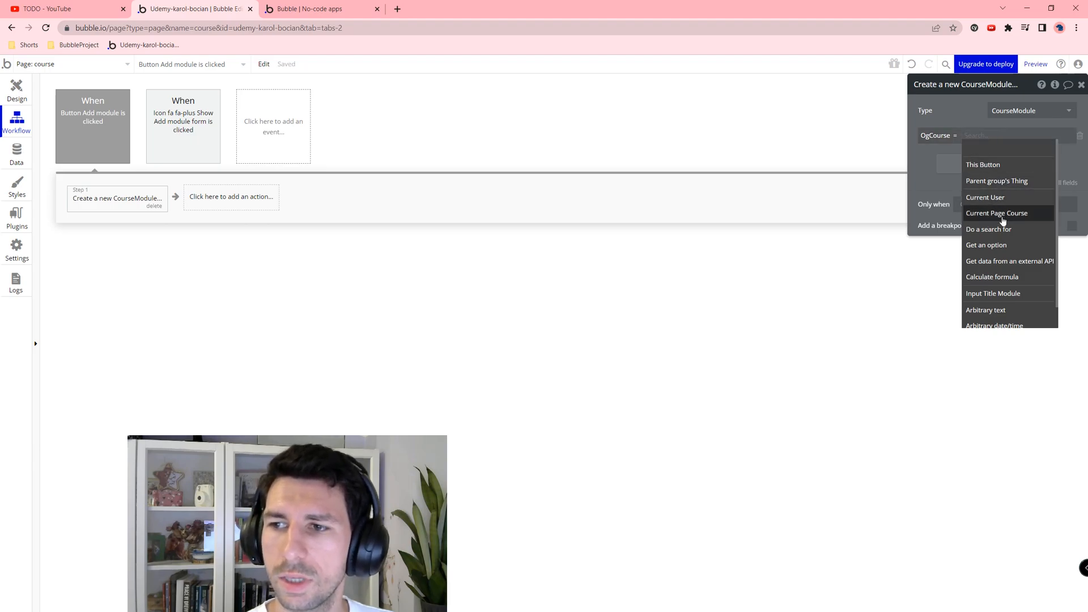
{"action": "left_click", "coordinate": [1001, 218]}
Step: Set the new module's Title to the module title input's value
{"action": "left_click", "coordinate": [1007, 166]}
{"action": "left_click", "coordinate": [937, 160]}
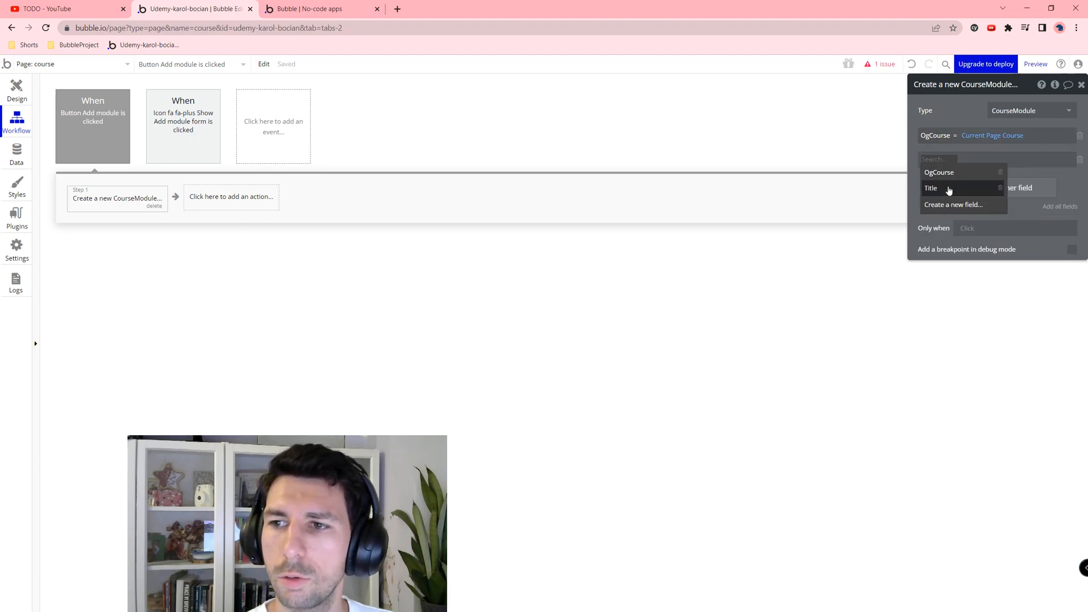
{"action": "left_click", "coordinate": [949, 190]}
{"action": "left_click", "coordinate": [958, 160]}
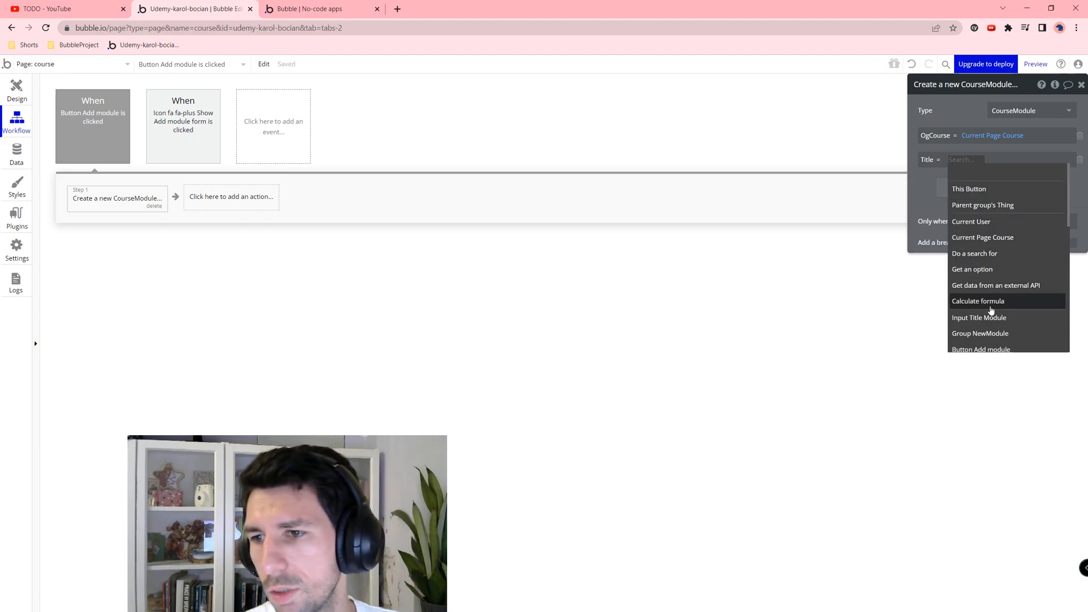
{"action": "left_click", "coordinate": [989, 317]}
{"action": "left_click", "coordinate": [1012, 172]}
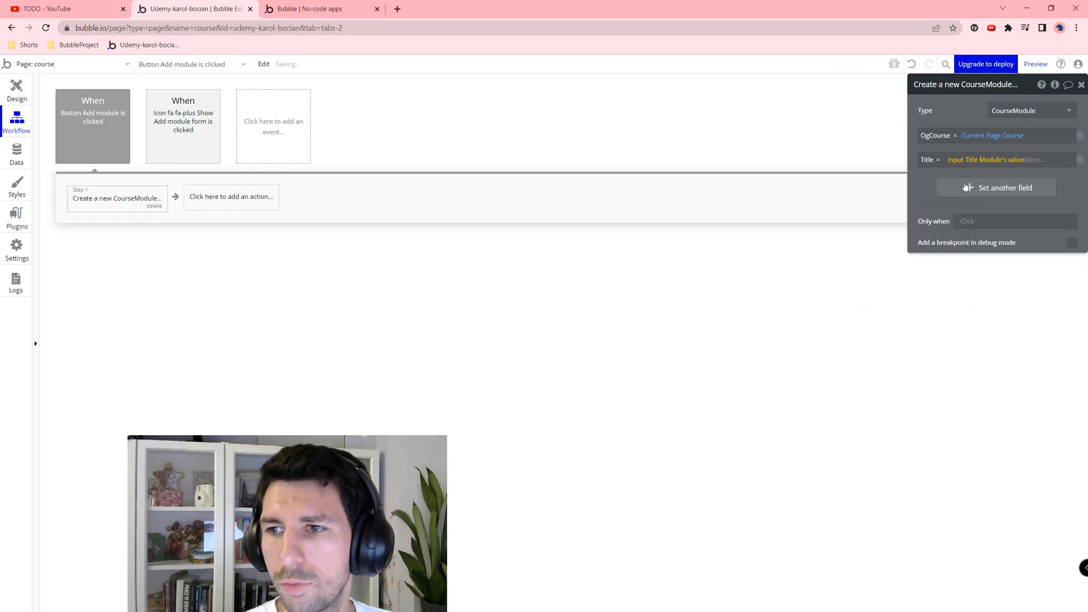
Step: Add a Reset relevant inputs action as the workflow's second step
{"action": "left_click", "coordinate": [217, 201]}
{"action": "type", "text": "re"}
{"action": "left_click", "coordinate": [214, 228]}
Step: Add a third Toggle action targeting Group NewModule, then return to the Design tab
{"action": "left_click", "coordinate": [301, 201]}
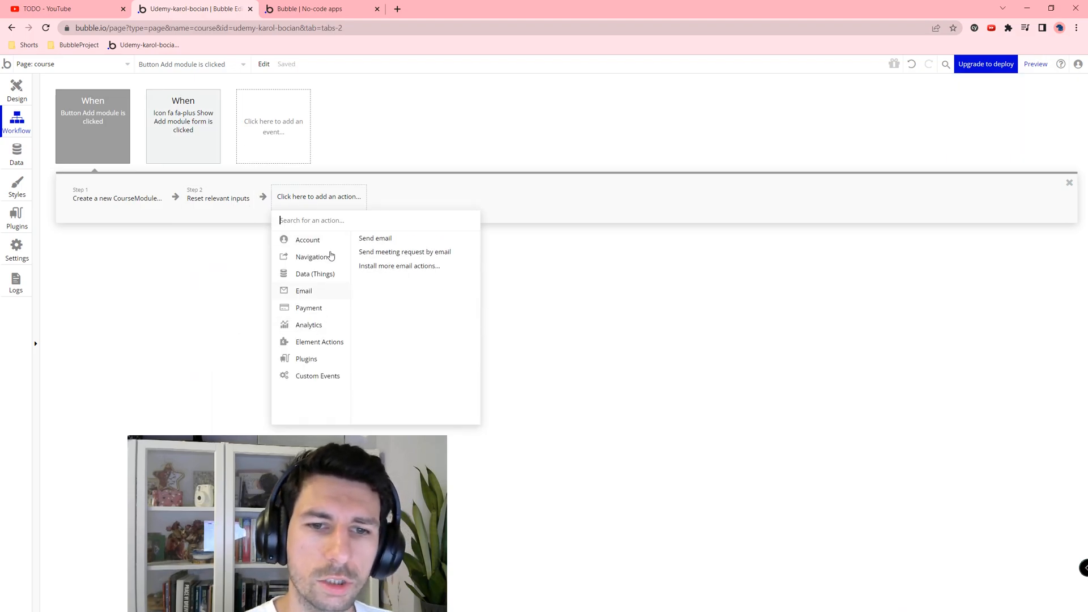
{"action": "mouse_move", "coordinate": [316, 259]}
{"action": "type", "text": "toggl"}
{"action": "left_click", "coordinate": [348, 237]}
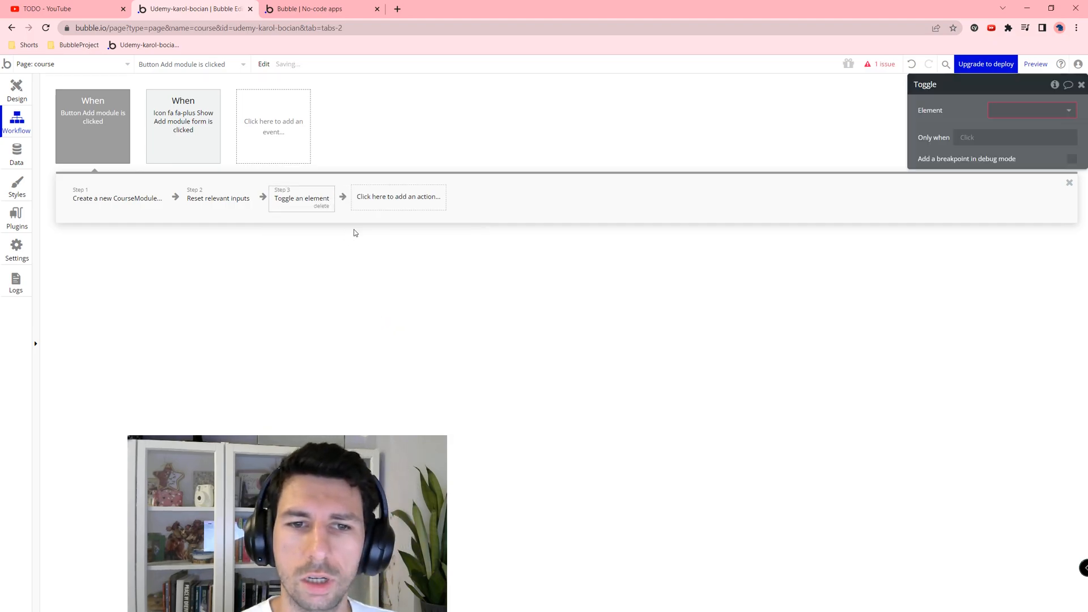
{"action": "left_click", "coordinate": [1003, 110]}
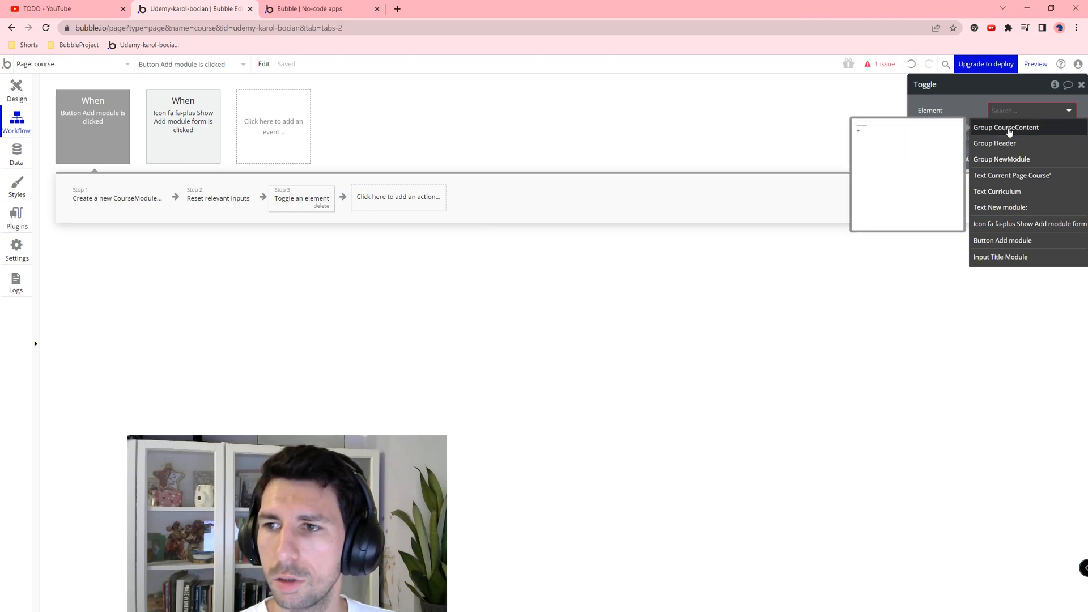
{"action": "left_click", "coordinate": [1012, 160]}
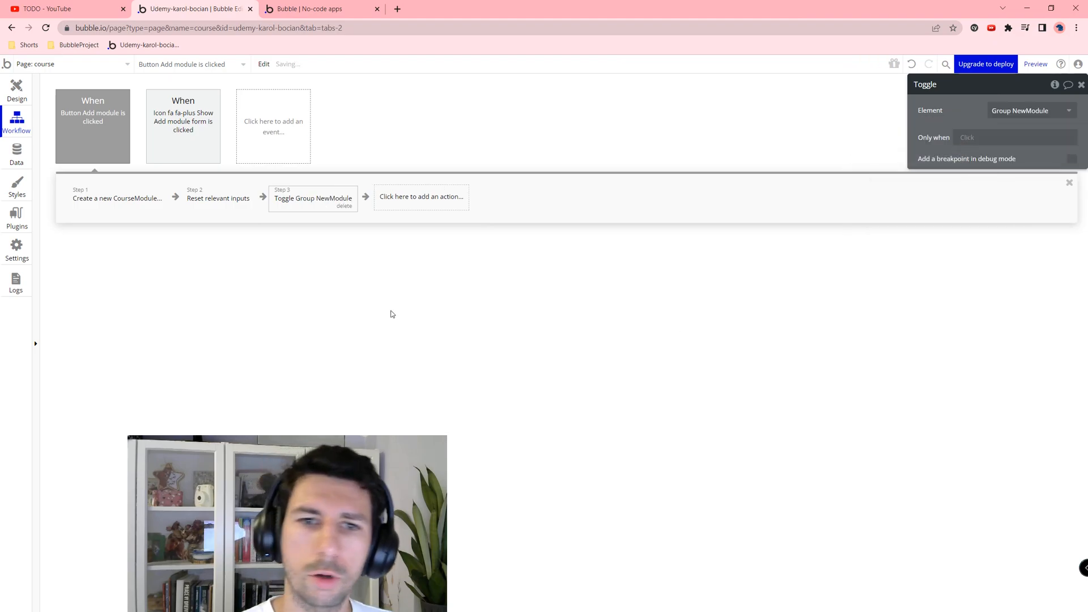
{"action": "left_click", "coordinate": [17, 92]}
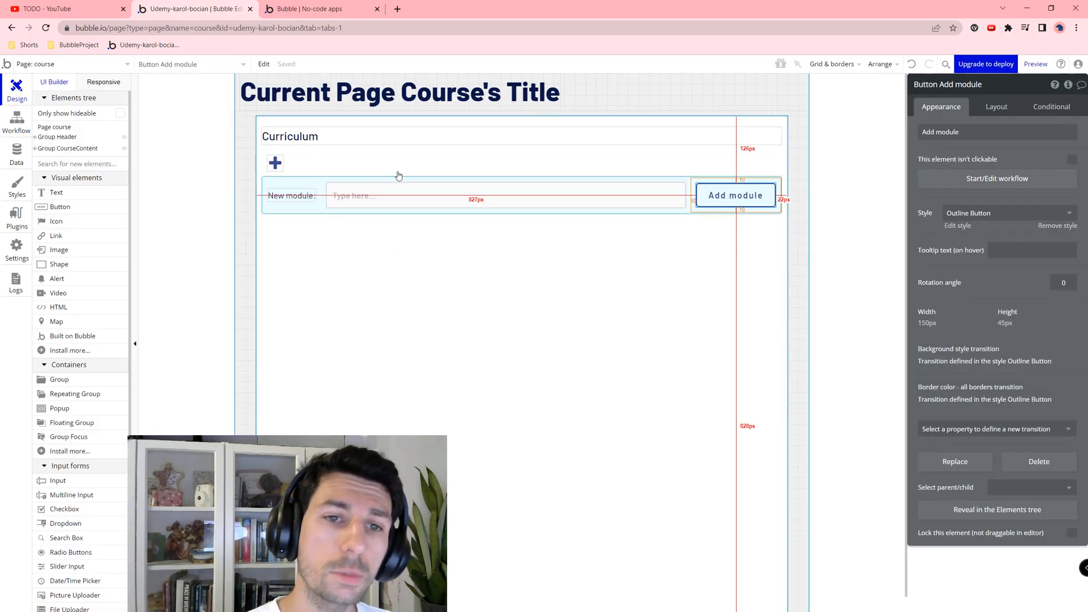
Step: Place a repeating group in the Curriculum group, centred horizontally with fixed width unchecked
{"action": "left_click", "coordinate": [91, 394]}
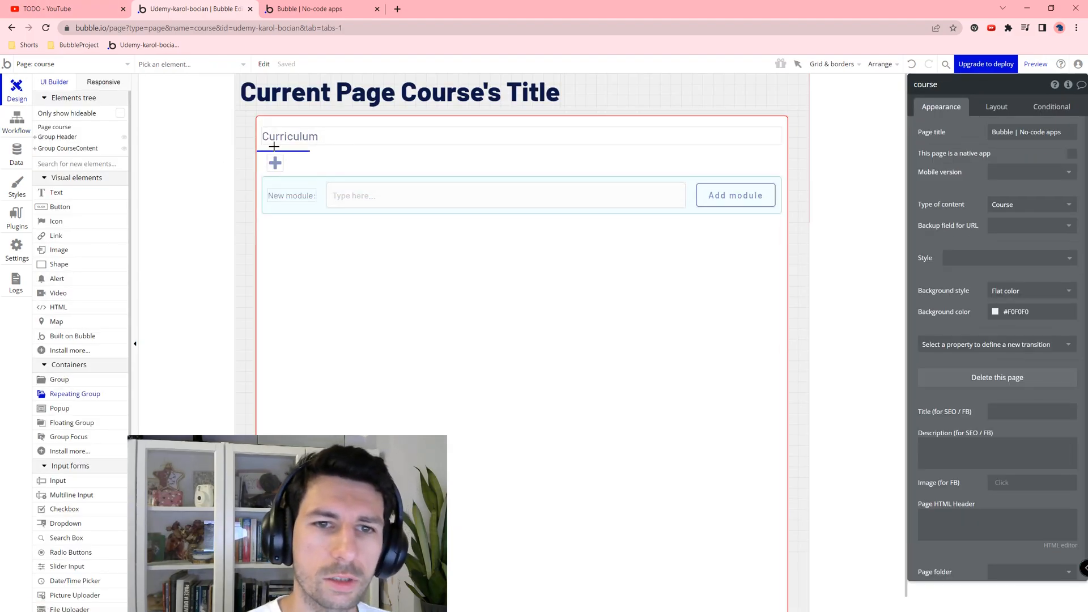
{"action": "left_click", "coordinate": [274, 147]}
{"action": "left_click", "coordinate": [992, 108]}
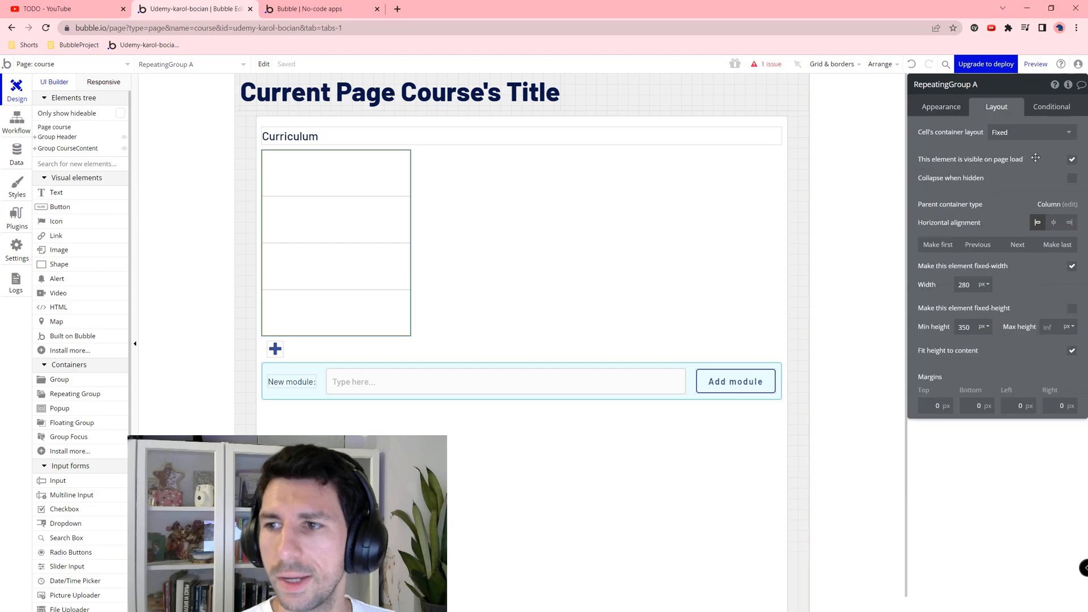
{"action": "left_click", "coordinate": [1053, 222]}
{"action": "left_click", "coordinate": [1070, 267]}
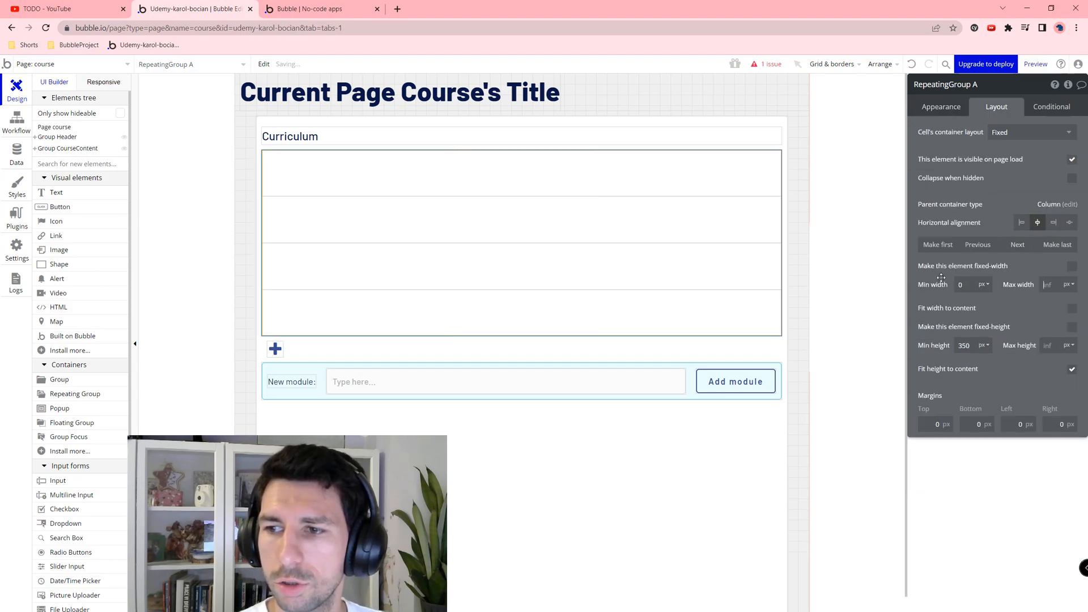
Step: Give the repeating group 10 px margins on all sides and a 500 px minimum height
{"action": "left_click", "coordinate": [920, 422]}
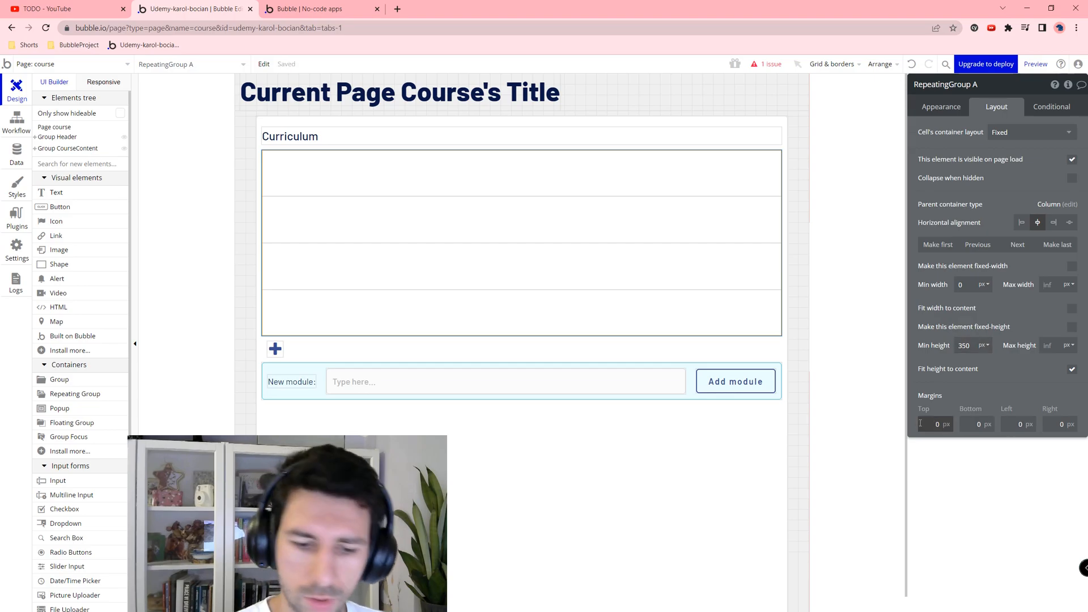
{"action": "type", "text": "1"}
{"action": "key", "text": "Tab"}
{"action": "type", "text": "10"}
{"action": "key", "text": "Tab"}
{"action": "type", "text": "10"}
{"action": "key", "text": "Tab"}
{"action": "type", "text": "10"}
{"action": "key", "text": "Tab"}
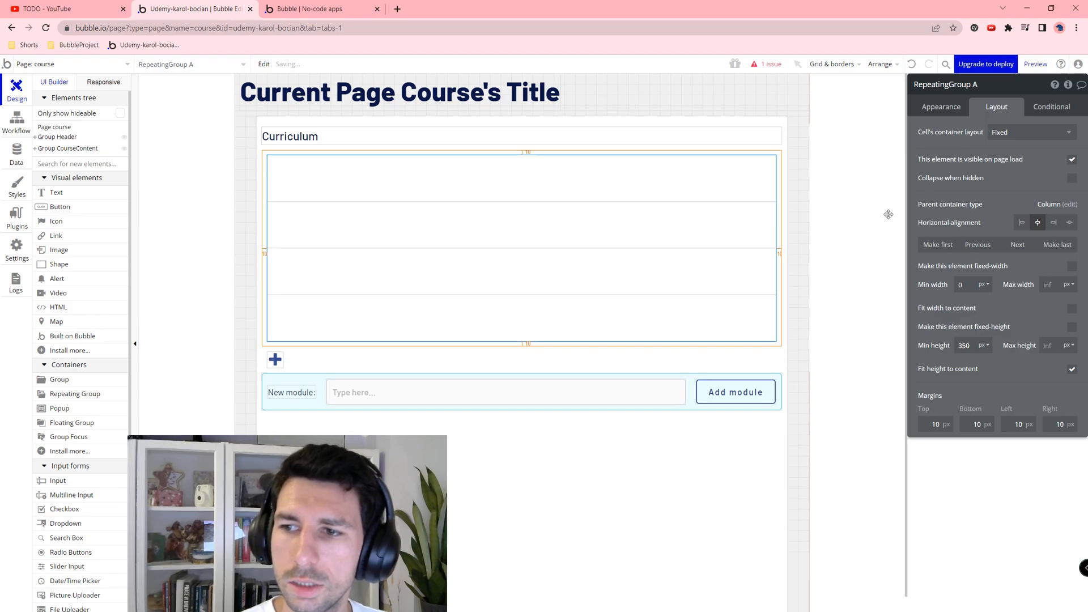
{"action": "left_click", "coordinate": [960, 346]}
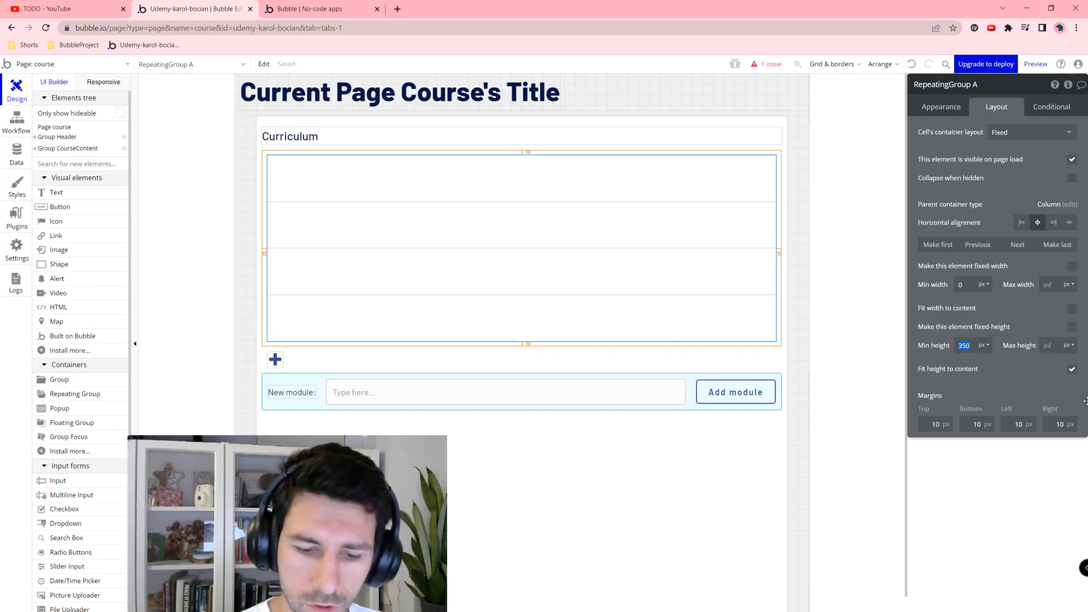
{"action": "key", "text": "Return"}
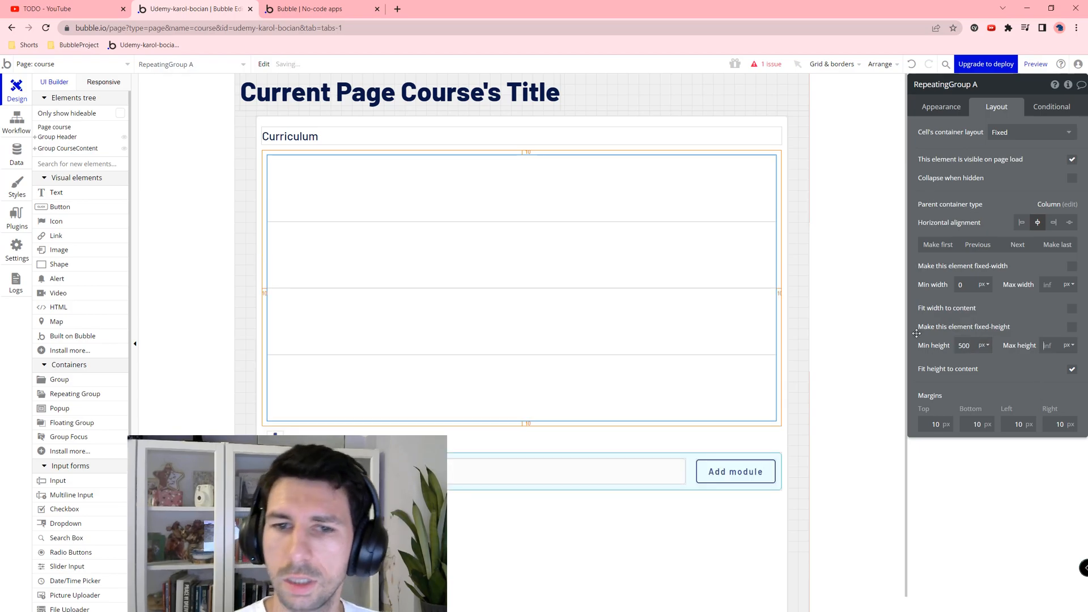
{"action": "left_click", "coordinate": [954, 102]}
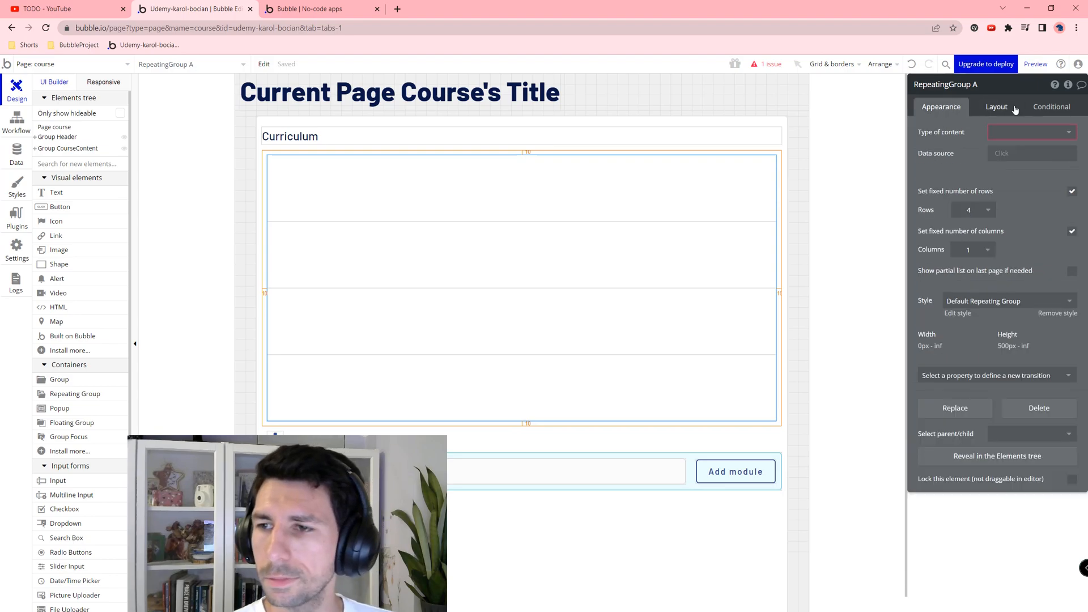
Step: Uncheck fixed number of rows and set the repeating group's type to CourseModule
{"action": "left_click", "coordinate": [1071, 192]}
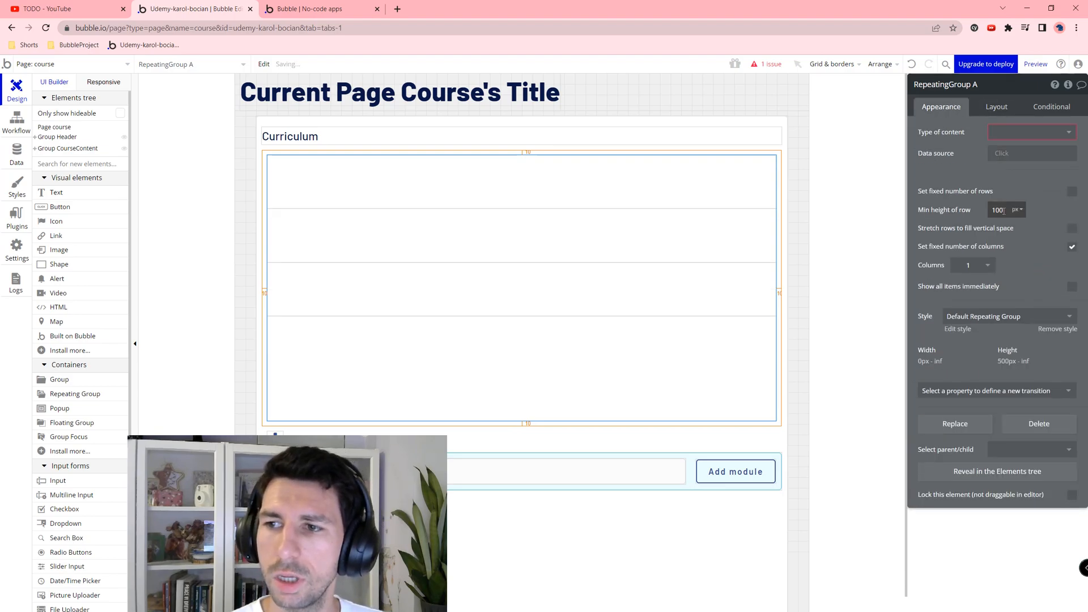
{"action": "left_click", "coordinate": [994, 133]}
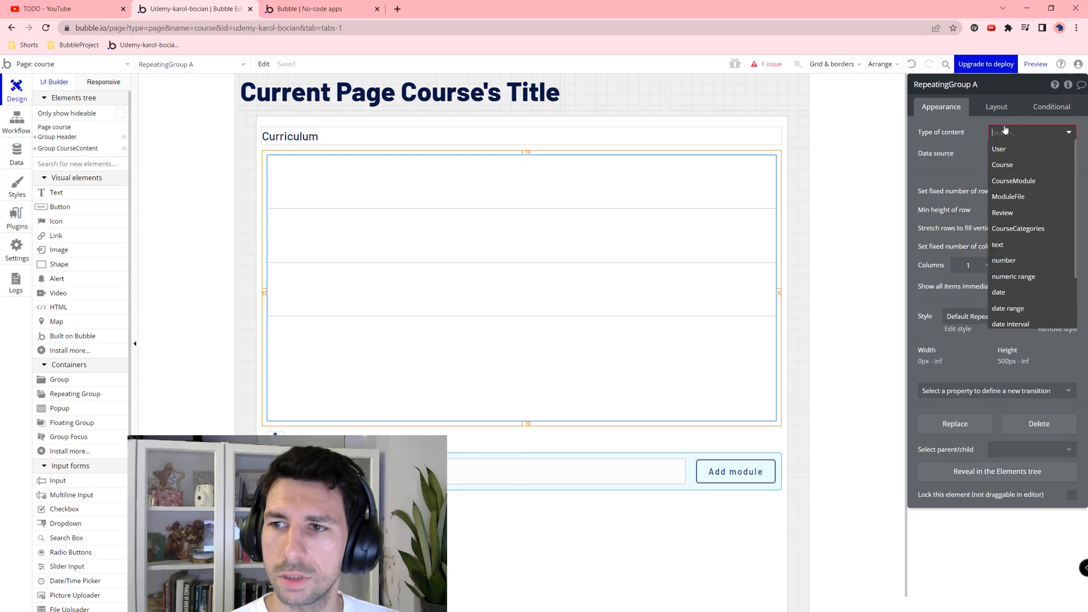
{"action": "left_click", "coordinate": [1014, 180]}
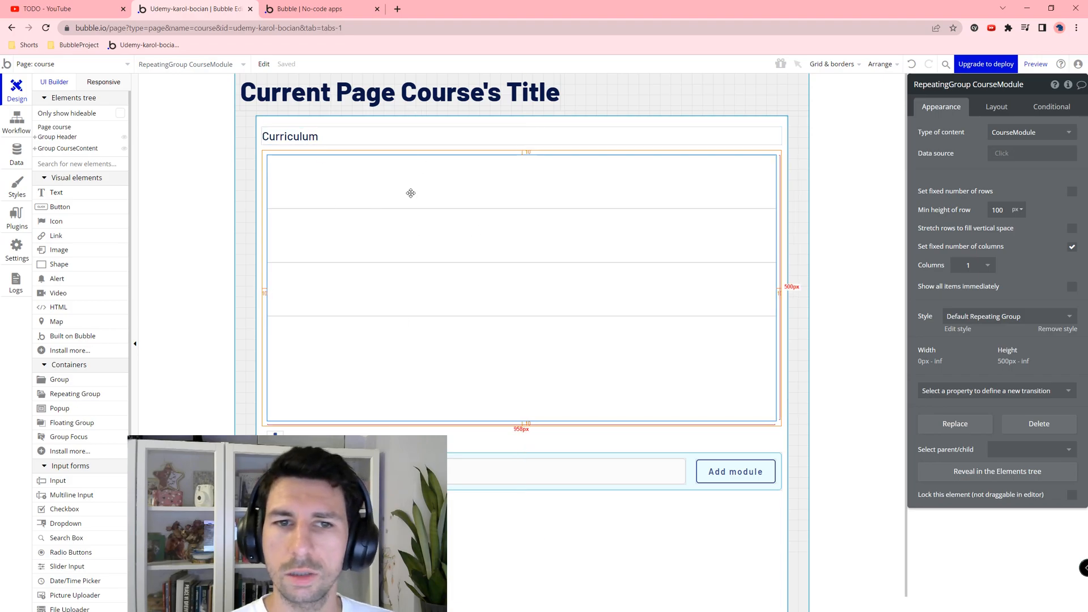
Step: Set the data source to search CourseModules with OgCourse = Current Page Course, sorted by Title ascending
{"action": "left_click", "coordinate": [998, 153]}
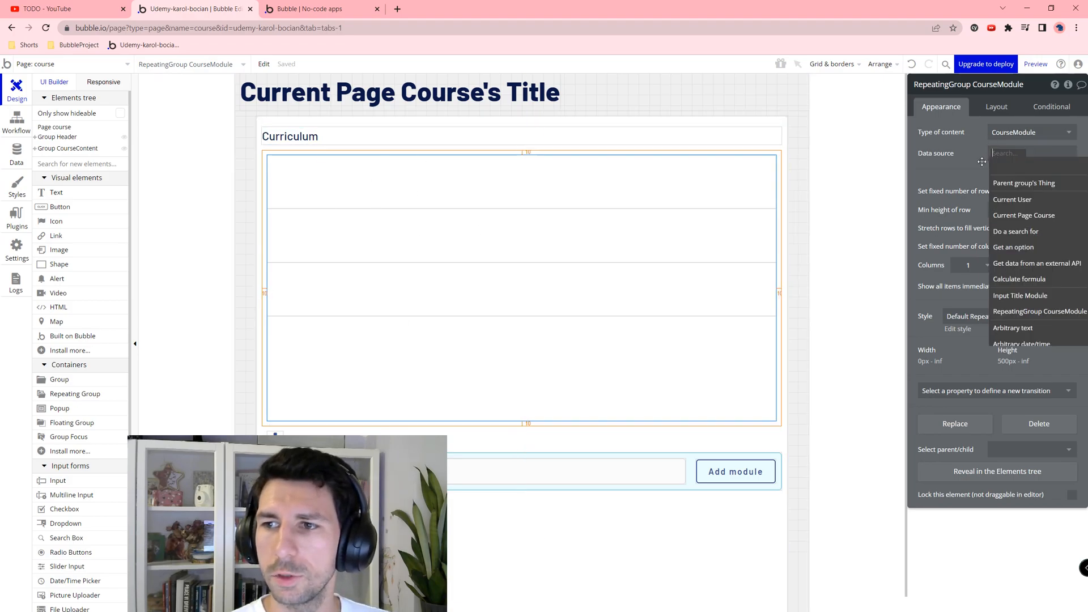
{"action": "left_click", "coordinate": [1013, 230]}
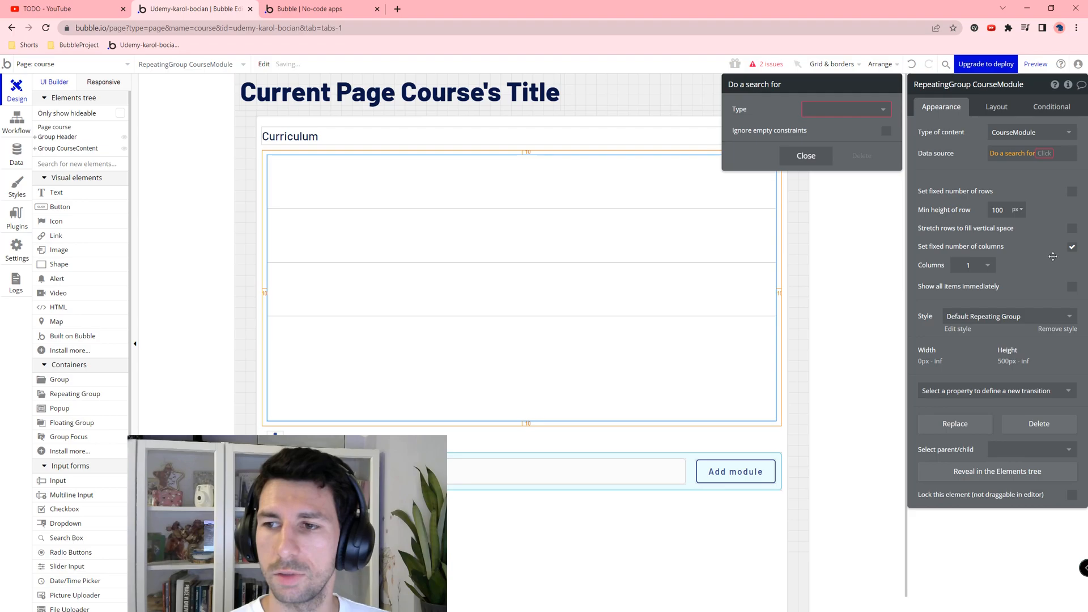
{"action": "left_click", "coordinate": [821, 109]}
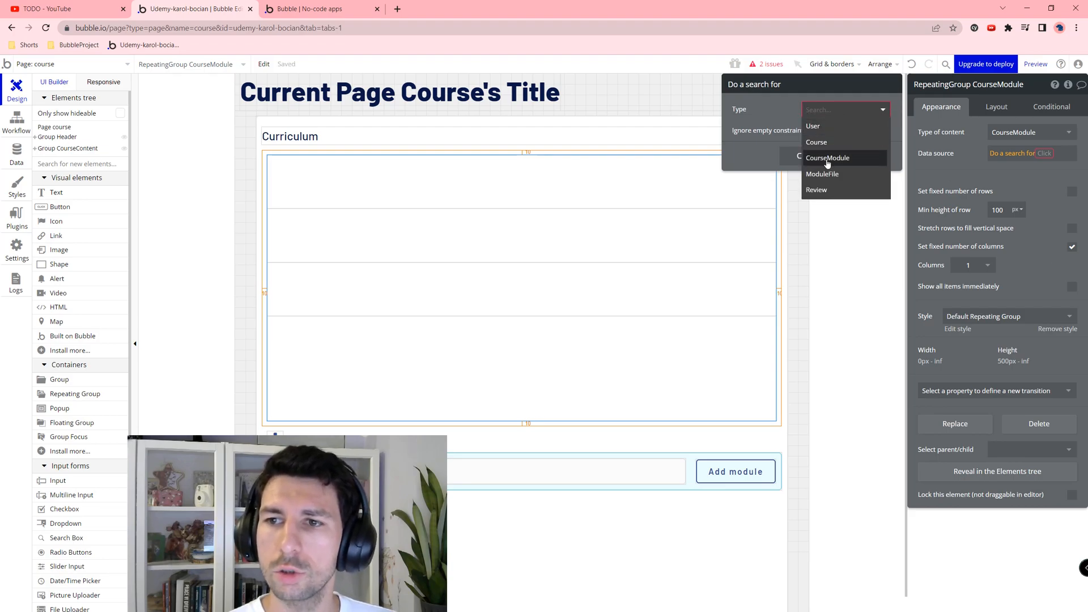
{"action": "left_click", "coordinate": [826, 159]}
{"action": "left_click", "coordinate": [802, 141]}
{"action": "left_click", "coordinate": [748, 139]}
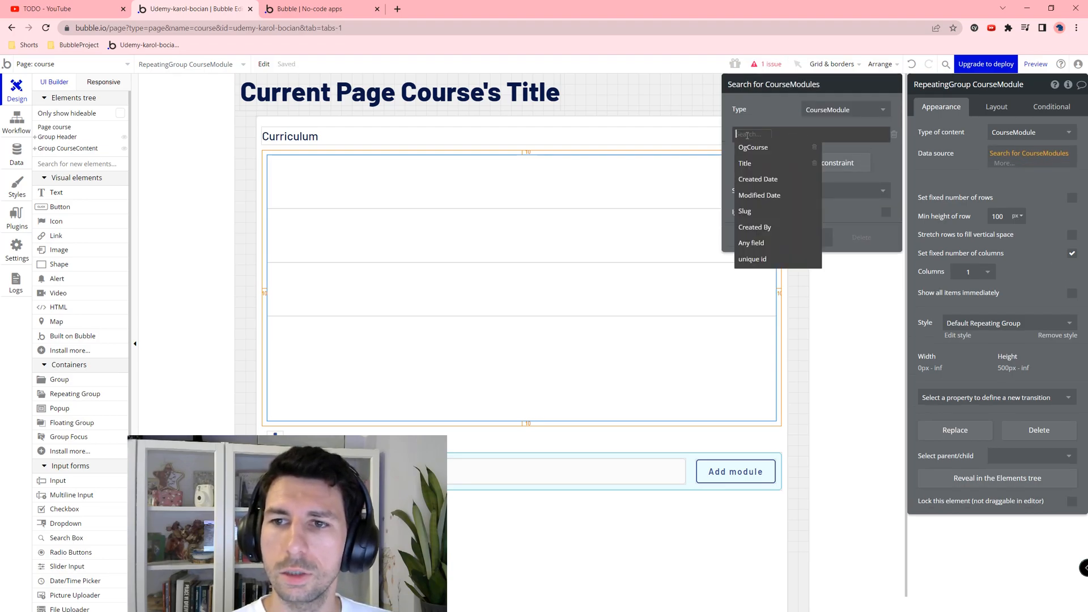
{"action": "left_click", "coordinate": [752, 148]}
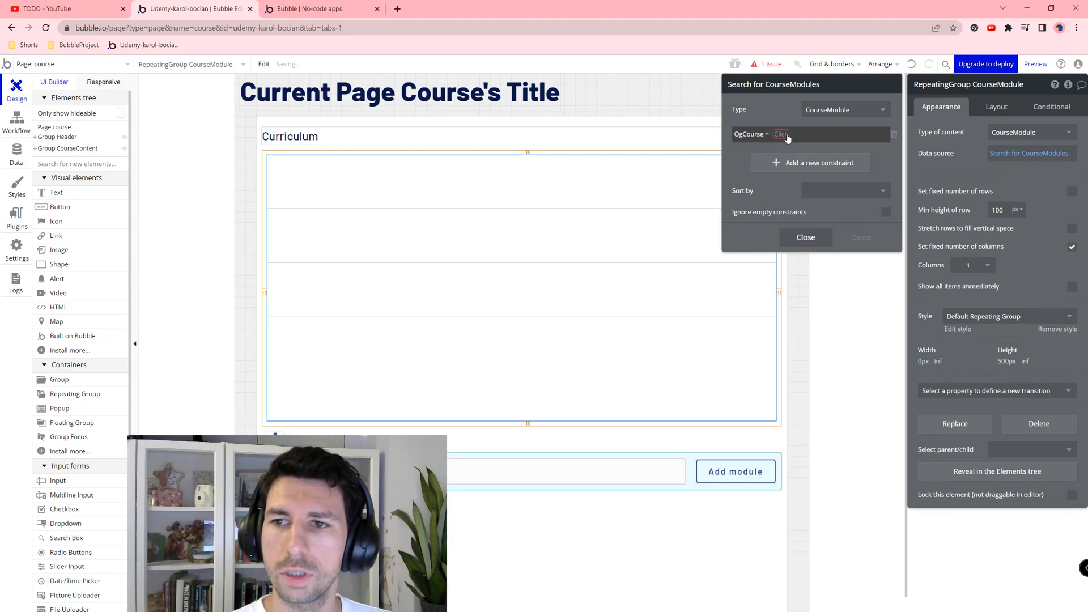
{"action": "left_click", "coordinate": [787, 134]}
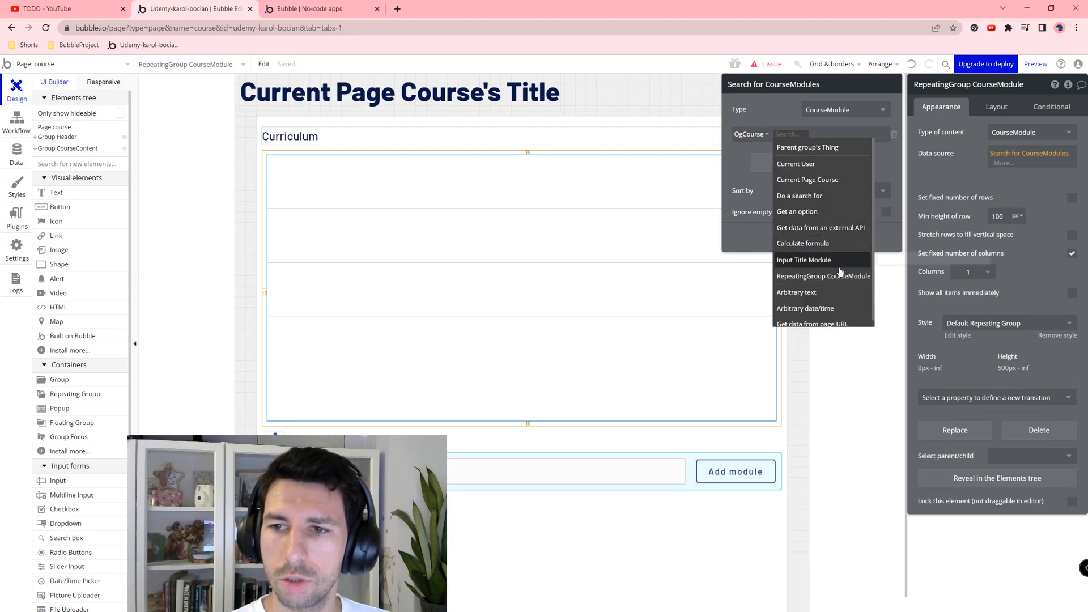
{"action": "left_click", "coordinate": [790, 179]}
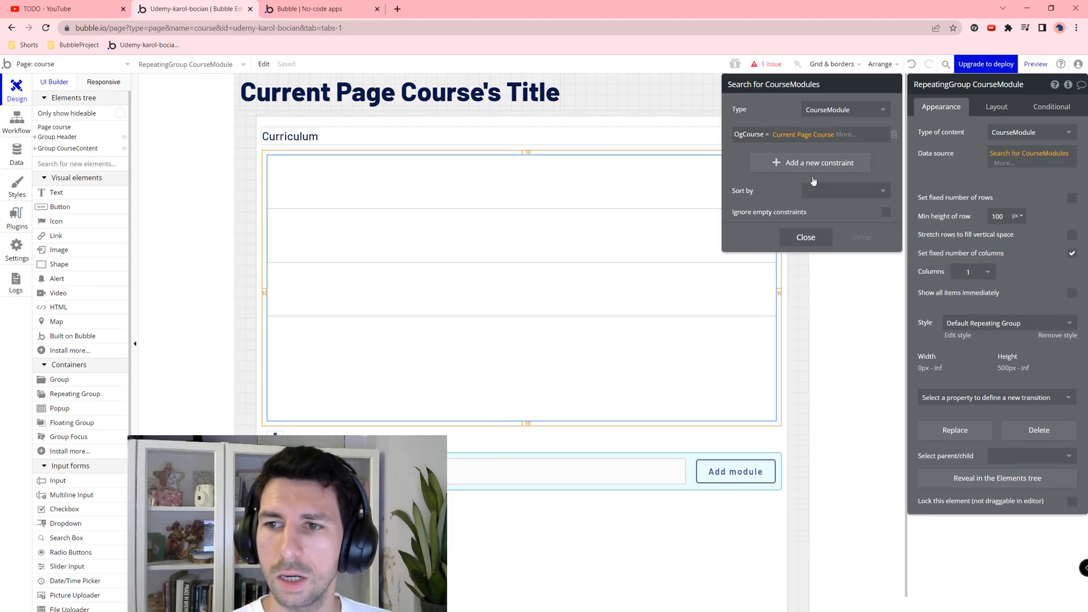
{"action": "left_click", "coordinate": [811, 192]}
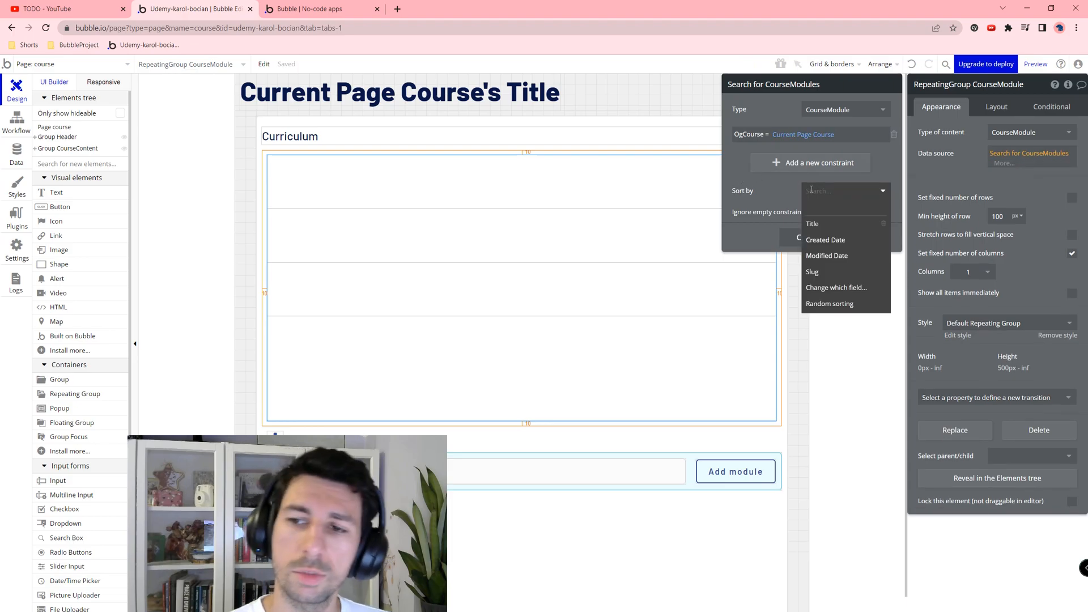
{"action": "left_click", "coordinate": [812, 224]}
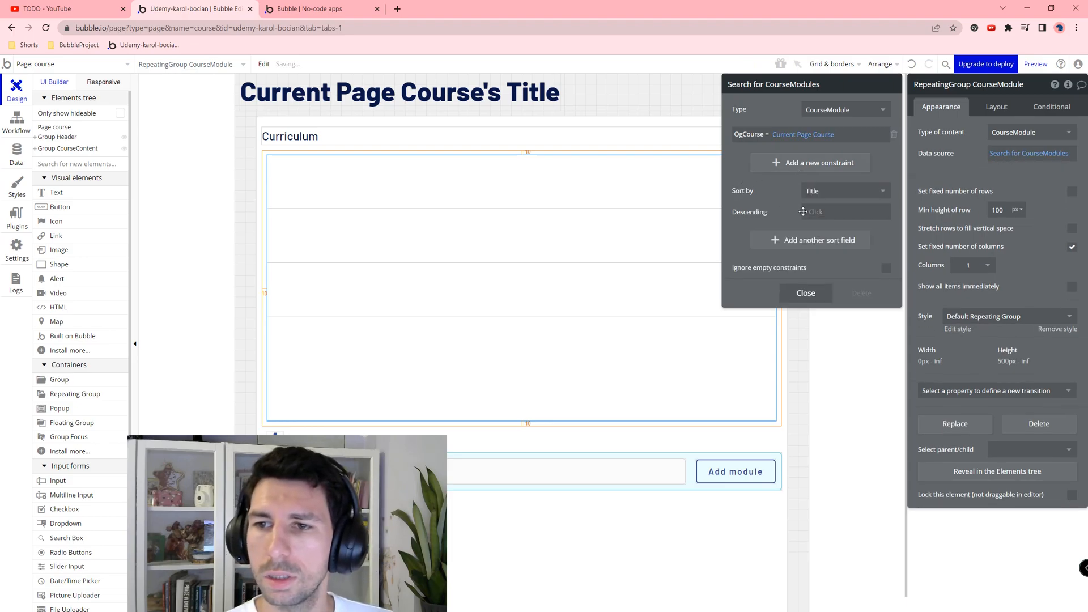
{"action": "left_click", "coordinate": [809, 211]}
{"action": "left_click", "coordinate": [815, 258]}
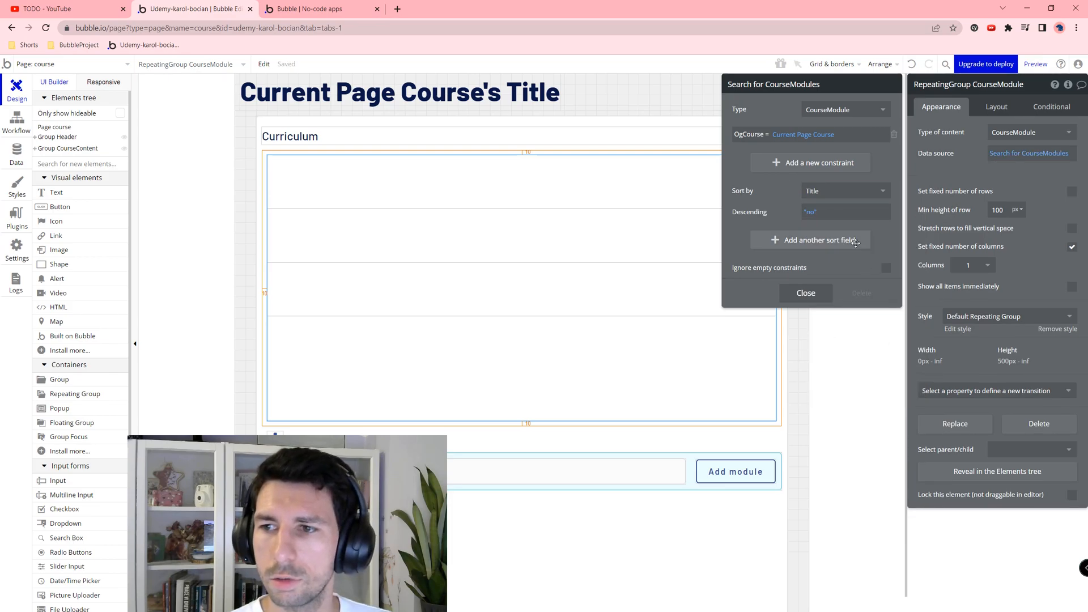
{"action": "left_click", "coordinate": [461, 245]}
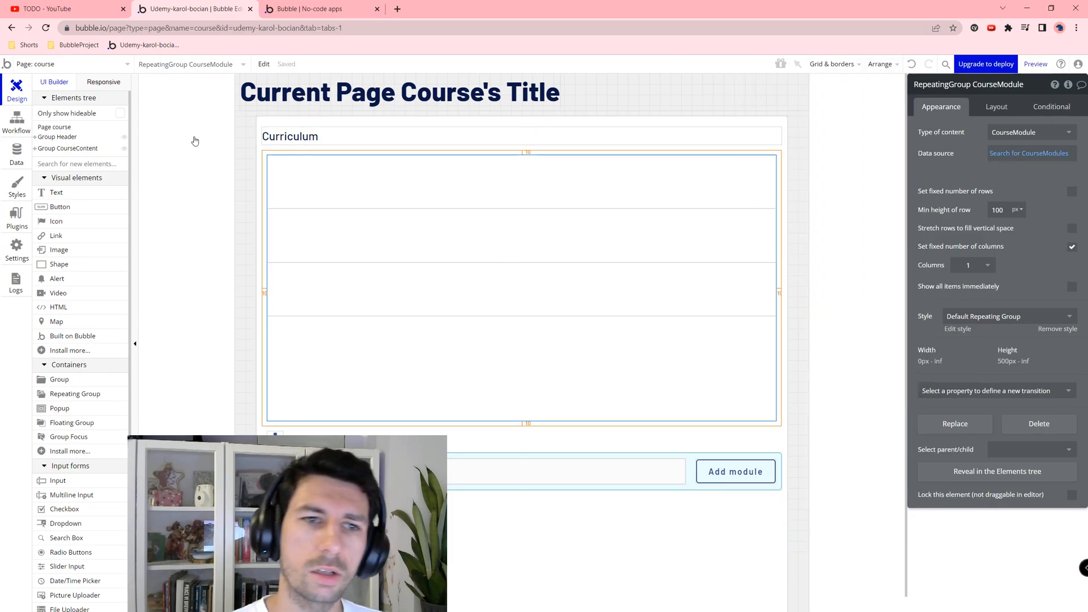
Step: Add a text to the first cell and set the repeating group's cell layout to Row
{"action": "left_click", "coordinate": [68, 198]}
{"action": "left_click", "coordinate": [286, 171]}
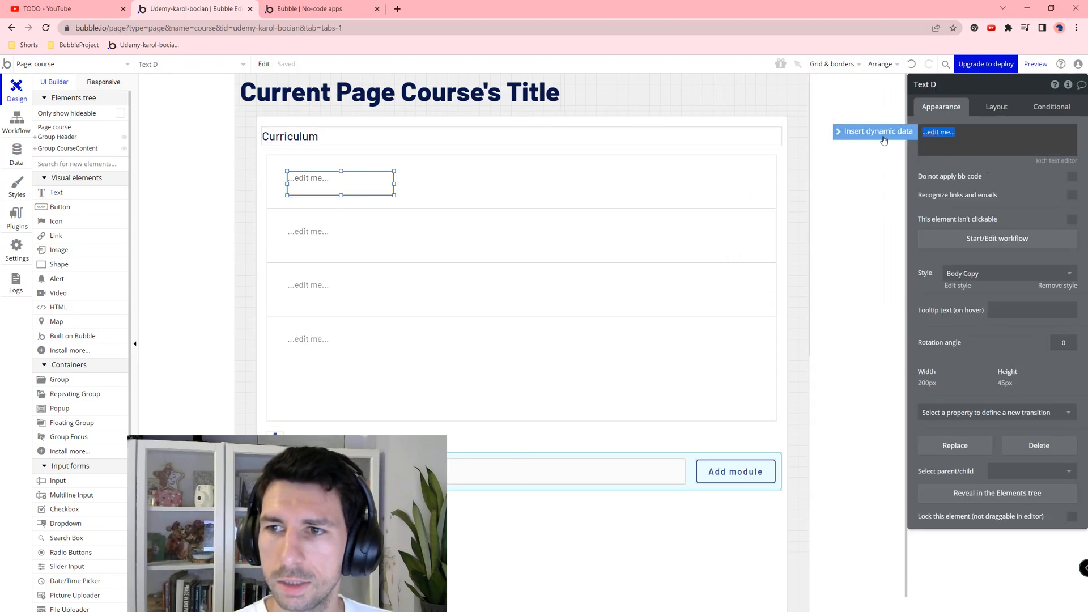
{"action": "left_click", "coordinate": [569, 171]}
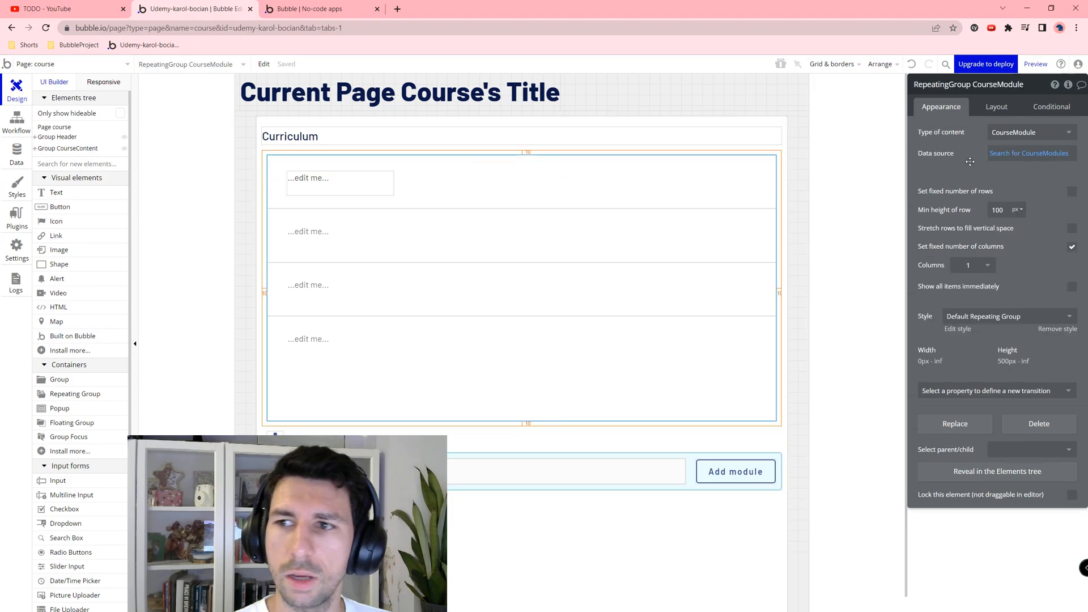
{"action": "left_click", "coordinate": [998, 108]}
{"action": "left_click", "coordinate": [1002, 132]}
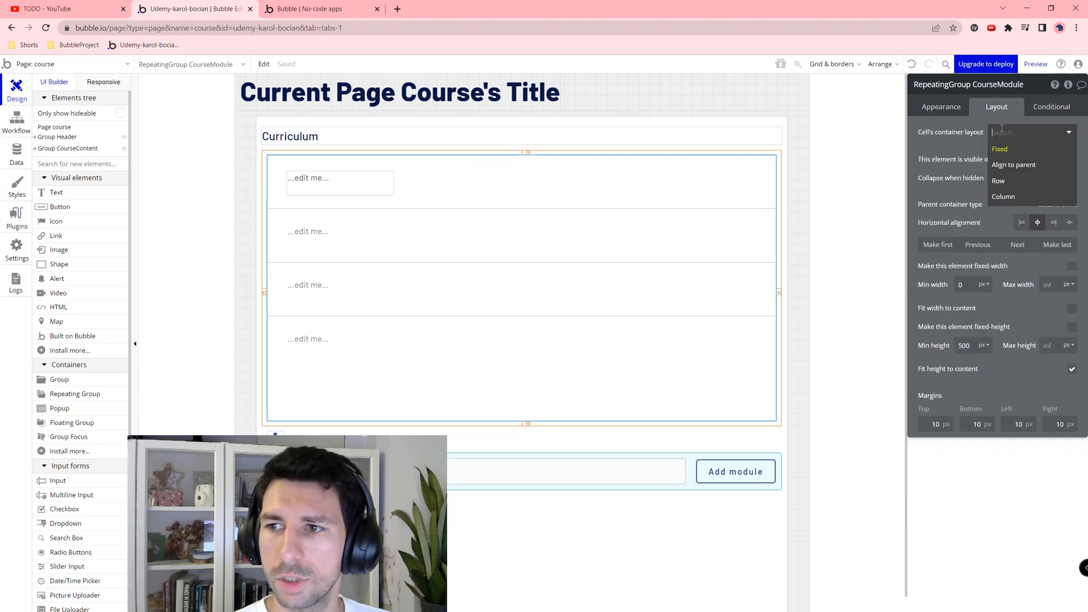
{"action": "left_click", "coordinate": [1001, 182]}
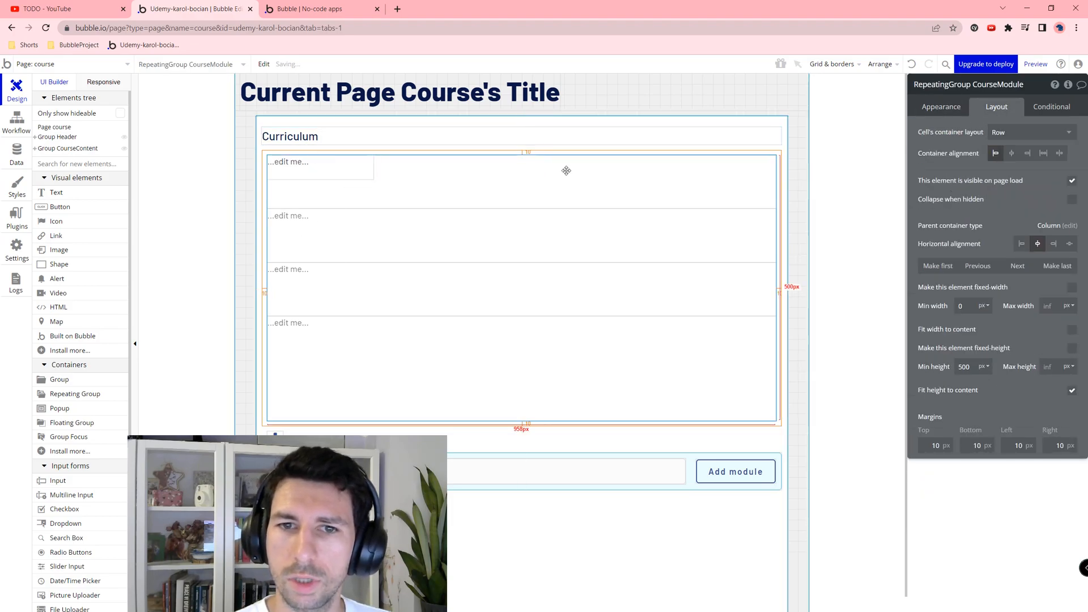
{"action": "left_click", "coordinate": [336, 176]}
Step: Style the text H3 Sub Heading - Dark and make it show Current cell's index
{"action": "left_click", "coordinate": [940, 107]}
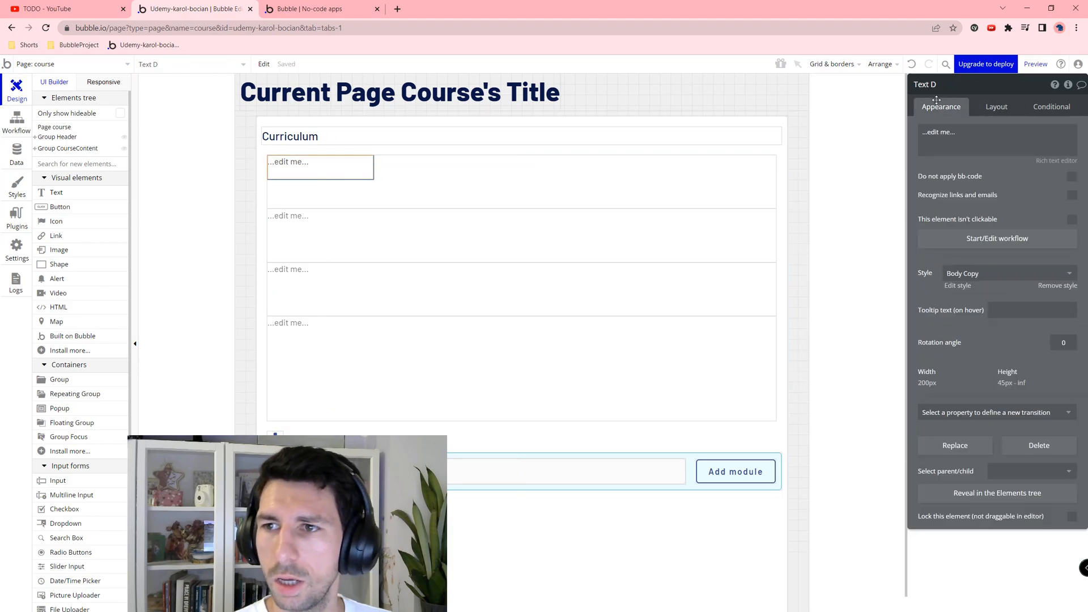
{"action": "left_click", "coordinate": [964, 274]}
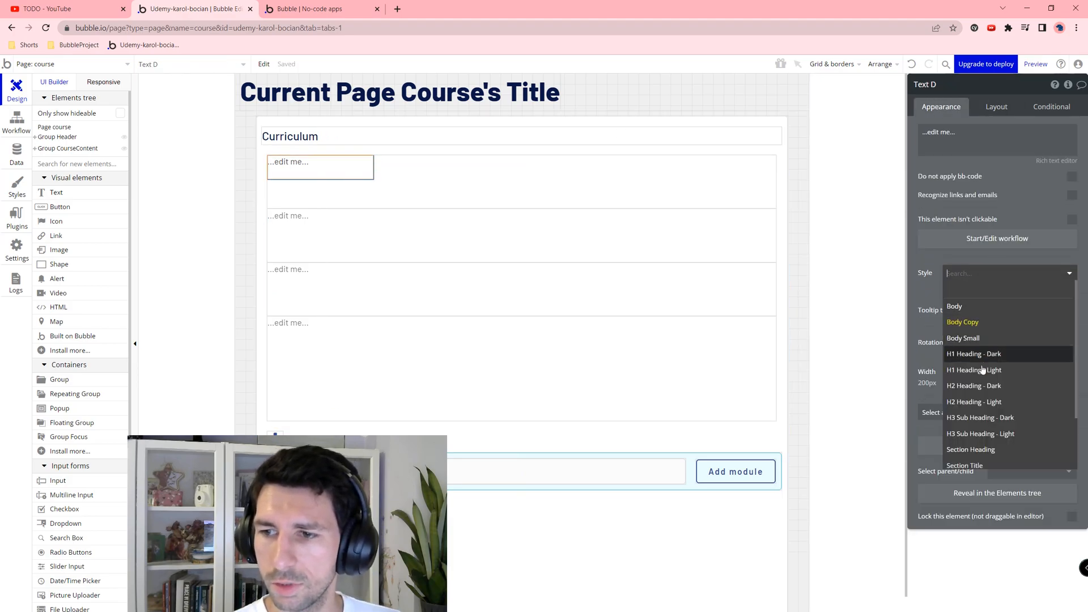
{"action": "left_click", "coordinate": [975, 418]}
{"action": "left_click", "coordinate": [981, 160]}
{"action": "left_click", "coordinate": [873, 134]}
{"action": "left_click", "coordinate": [977, 178]}
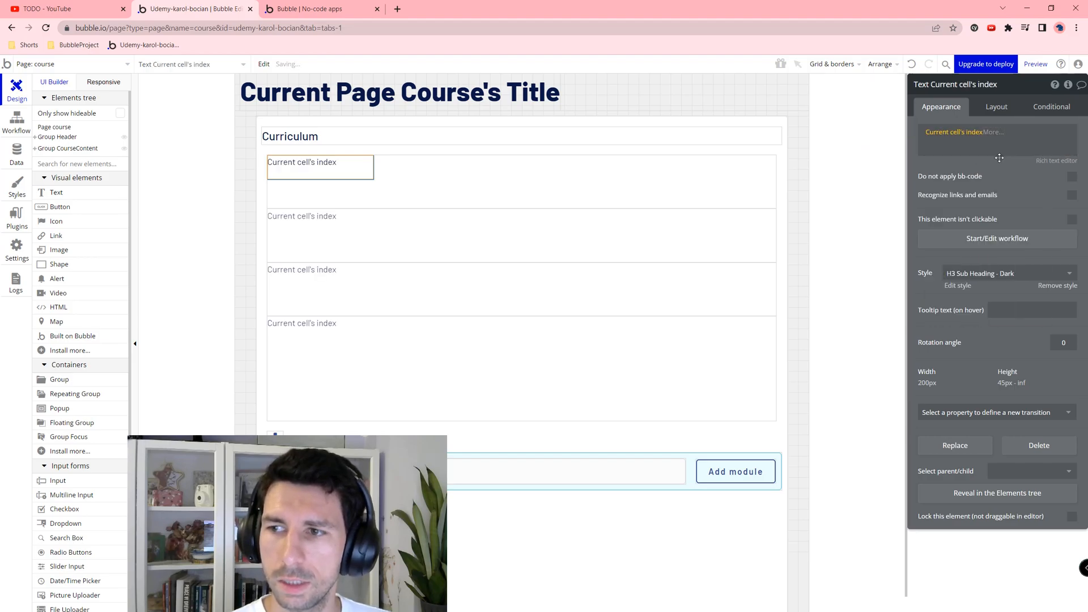
Step: Make the index text fit its content width, with min height 0 and 10 px margins
{"action": "left_click", "coordinate": [998, 108]}
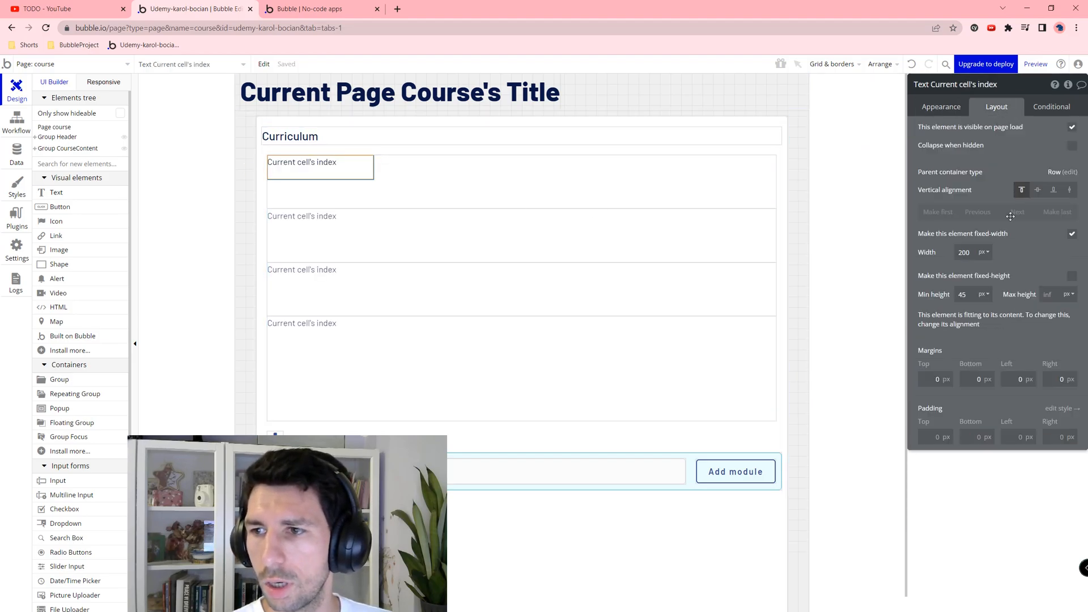
{"action": "left_click", "coordinate": [1070, 235]}
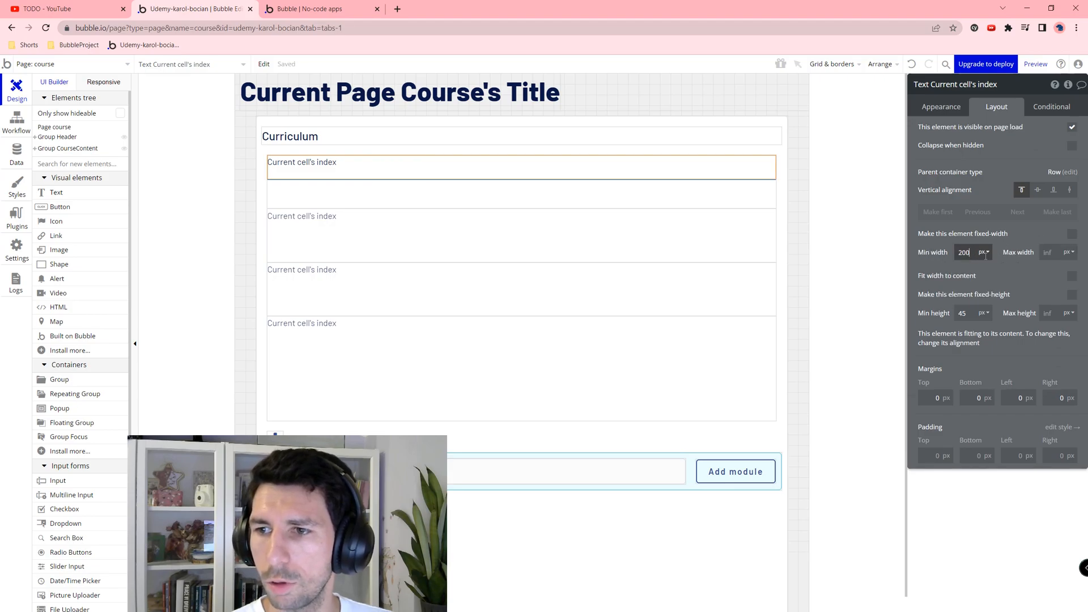
{"action": "left_click", "coordinate": [1074, 274]}
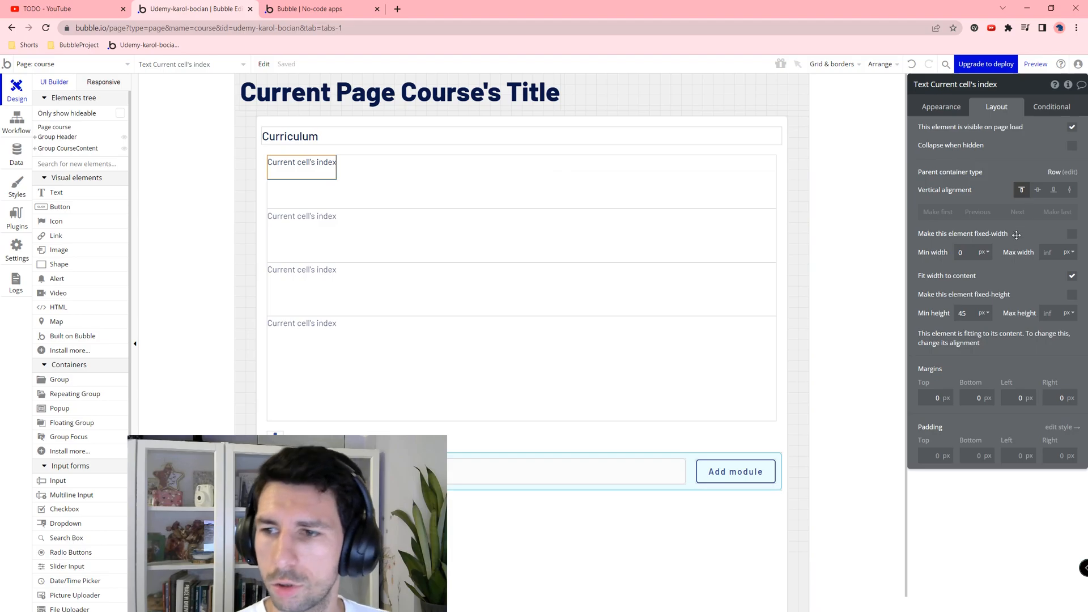
{"action": "double_click", "coordinate": [963, 313]}
{"action": "type", "text": "0"}
{"action": "key", "text": "Tab"}
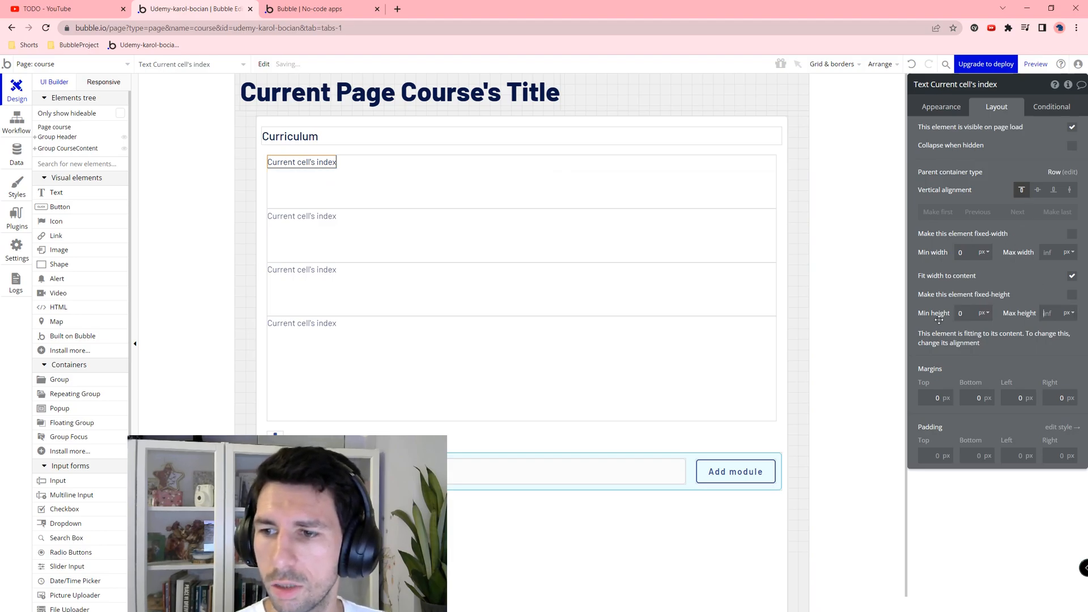
{"action": "type", "text": "1"}
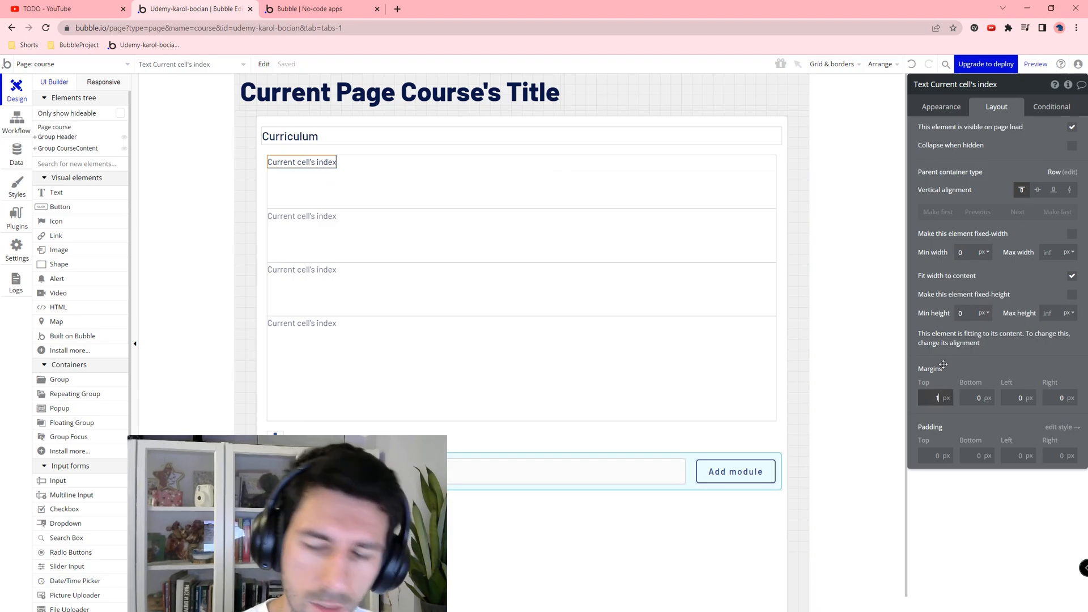
{"action": "type", "text": "0"}
{"action": "key", "text": "Tab"}
{"action": "type", "text": "10"}
{"action": "key", "text": "Tab"}
{"action": "type", "text": "10"}
{"action": "key", "text": "Tab"}
{"action": "type", "text": "10"}
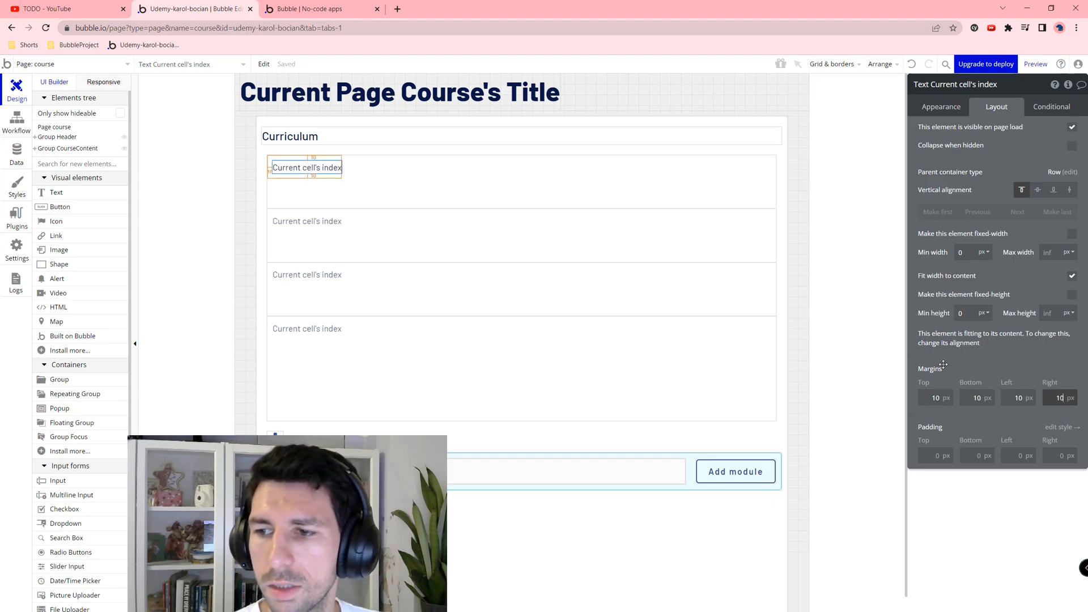
{"action": "key", "text": "Tab"}
Step: Copy and paste the index text to duplicate it within the row
{"action": "left_click", "coordinate": [376, 160]}
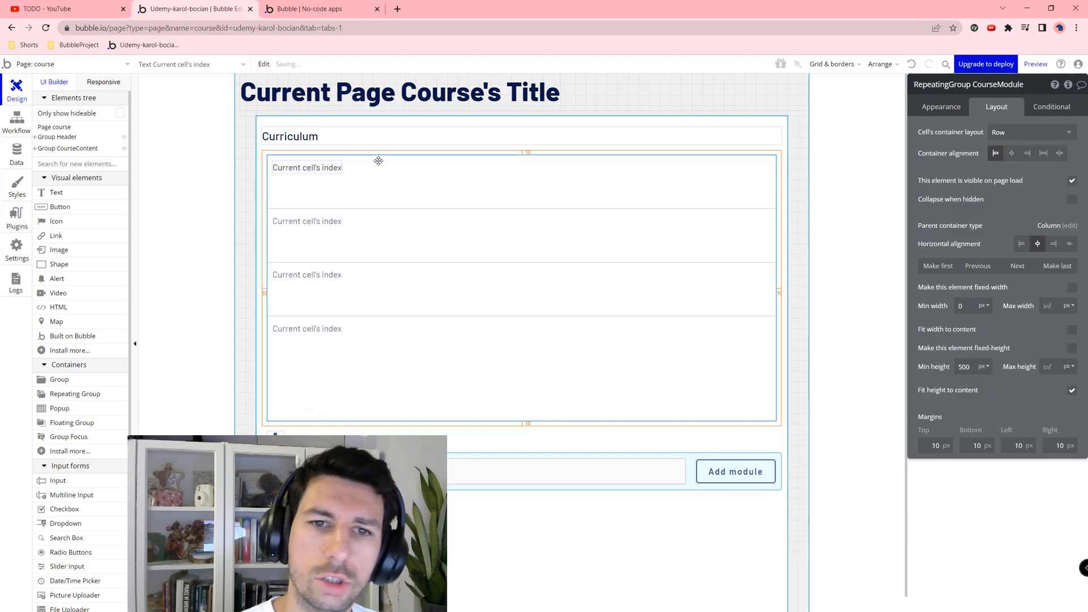
{"action": "left_click", "coordinate": [326, 170]}
{"action": "key", "text": "ctrl+c"}
{"action": "key", "text": "ctrl+v"}
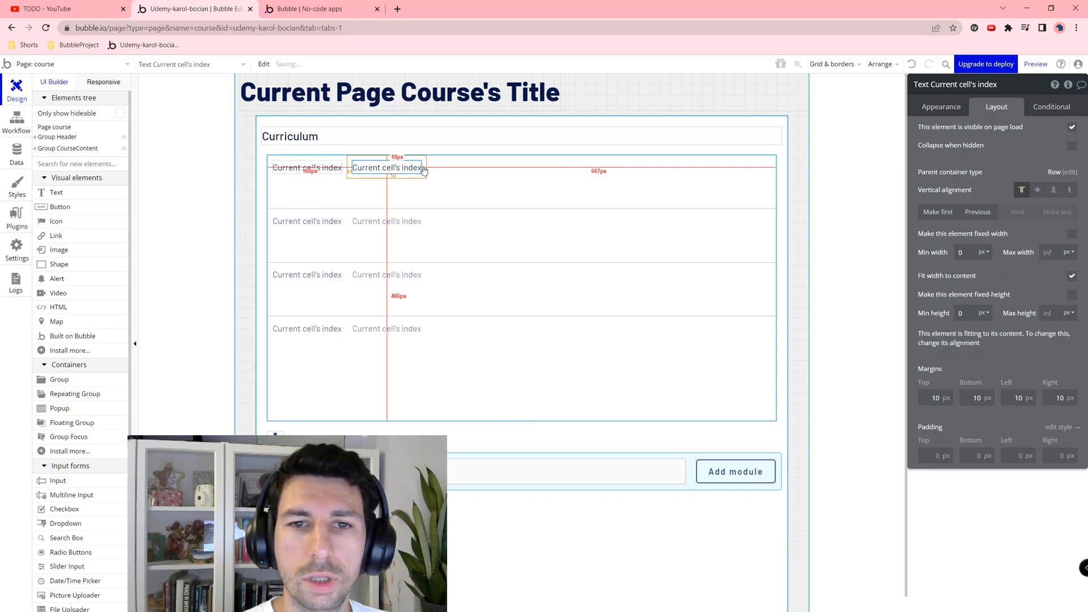
Step: Set the copied text to Current cell's CourseModule's Title and uncheck Fit width to content
{"action": "left_click", "coordinate": [940, 106]}
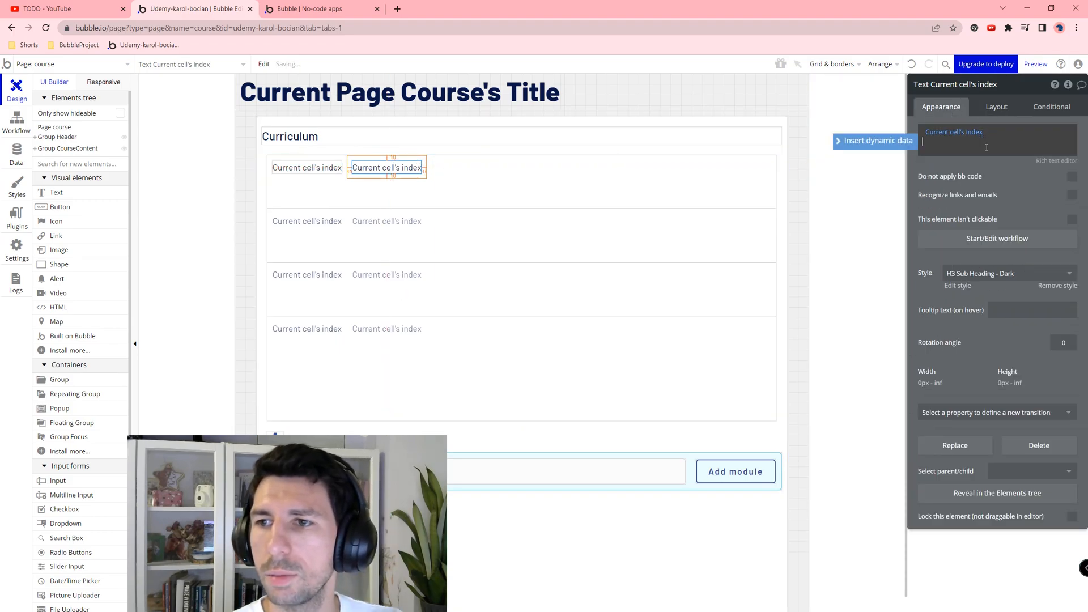
{"action": "left_click", "coordinate": [986, 147]}
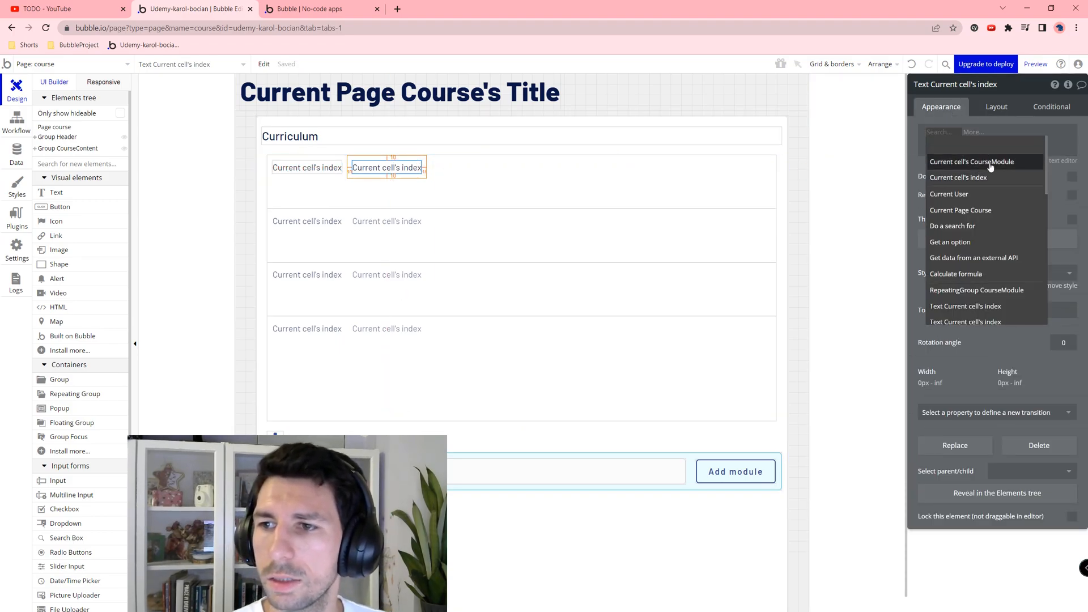
{"action": "left_click", "coordinate": [985, 162]}
{"action": "left_click", "coordinate": [1025, 161]}
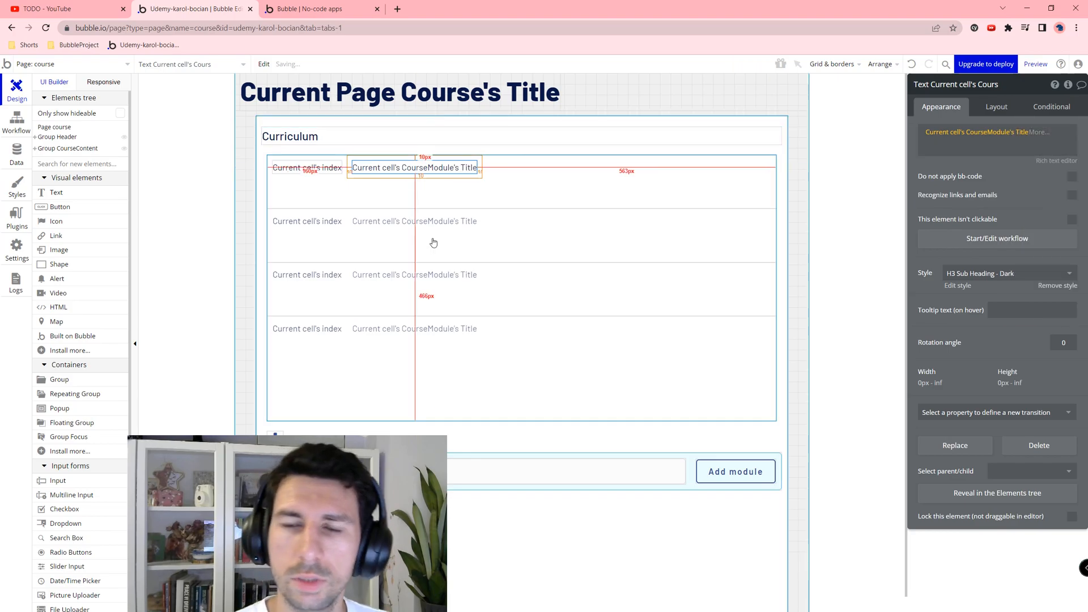
{"action": "left_click", "coordinate": [999, 108]}
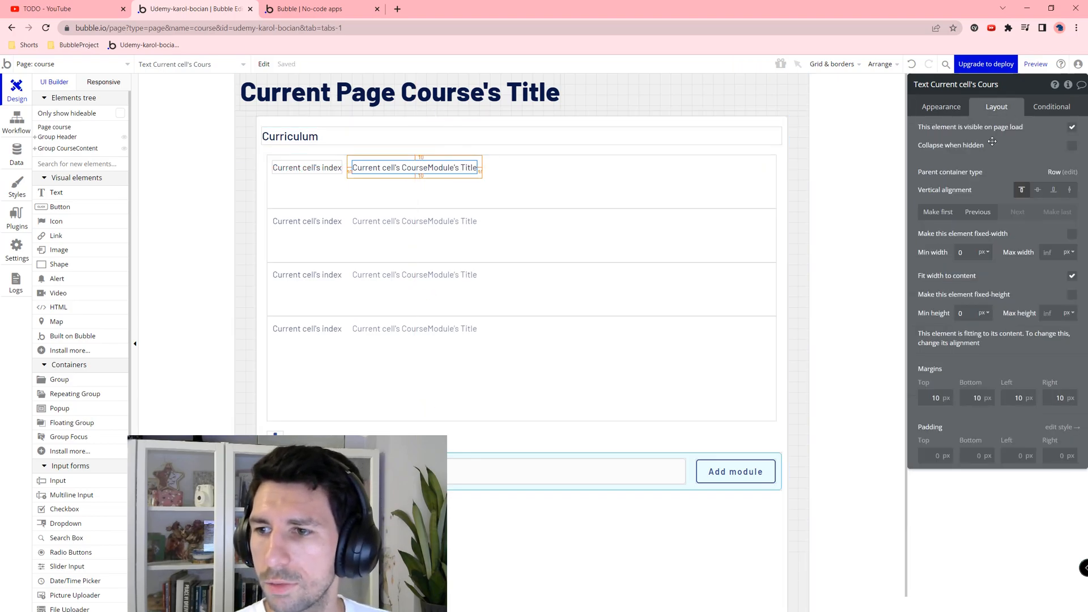
{"action": "left_click", "coordinate": [1071, 276]}
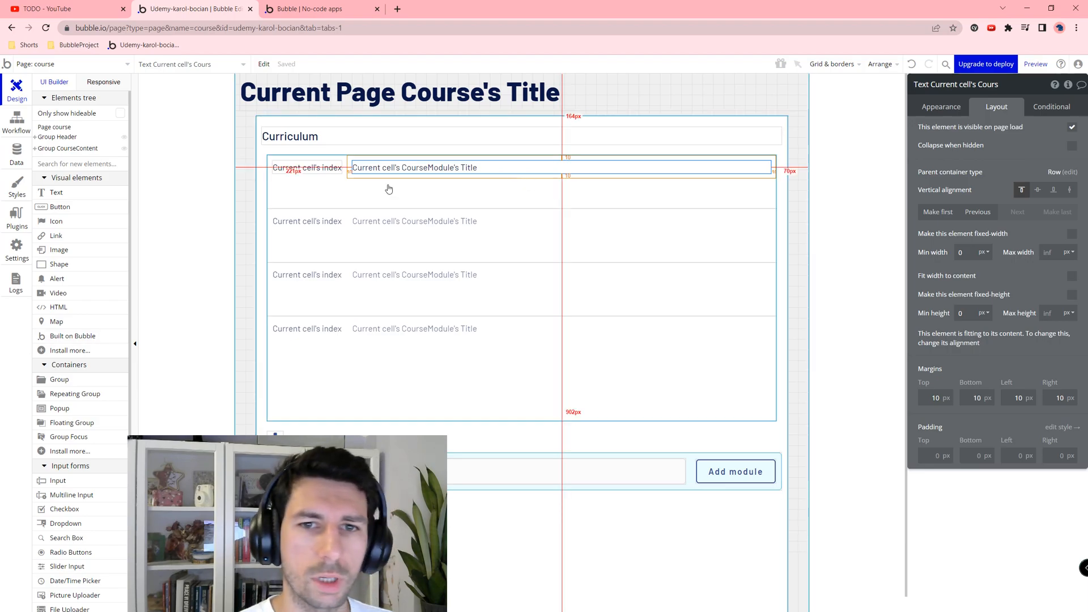
{"action": "left_click", "coordinate": [425, 195]}
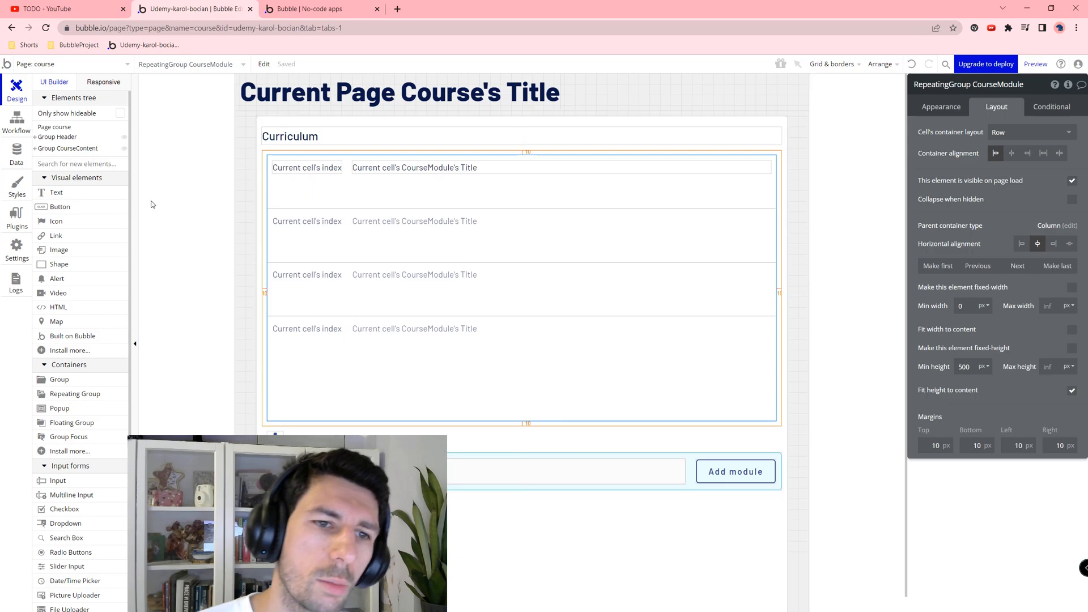
{"action": "left_click", "coordinate": [52, 221]}
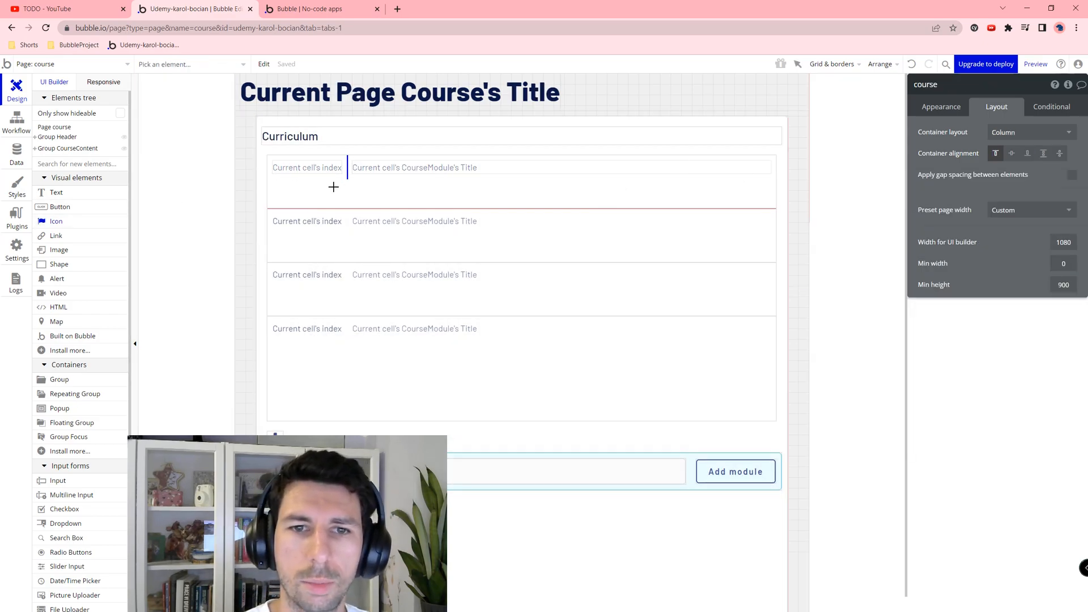
Step: Place an icon in the module row, make it last, and give it 10 px margins
{"action": "left_click", "coordinate": [359, 182]}
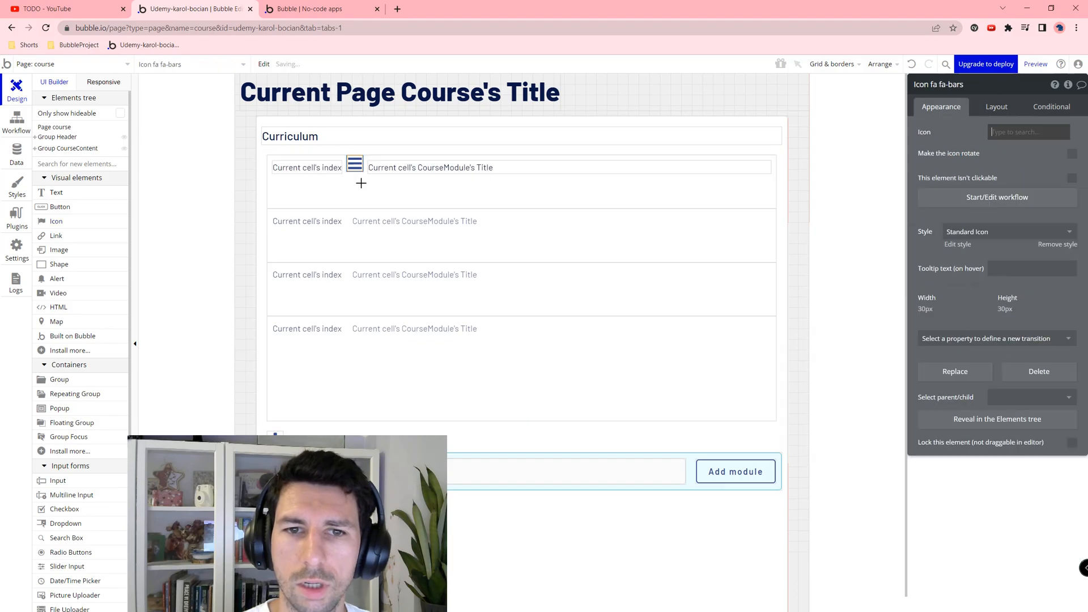
{"action": "left_click", "coordinate": [976, 111]}
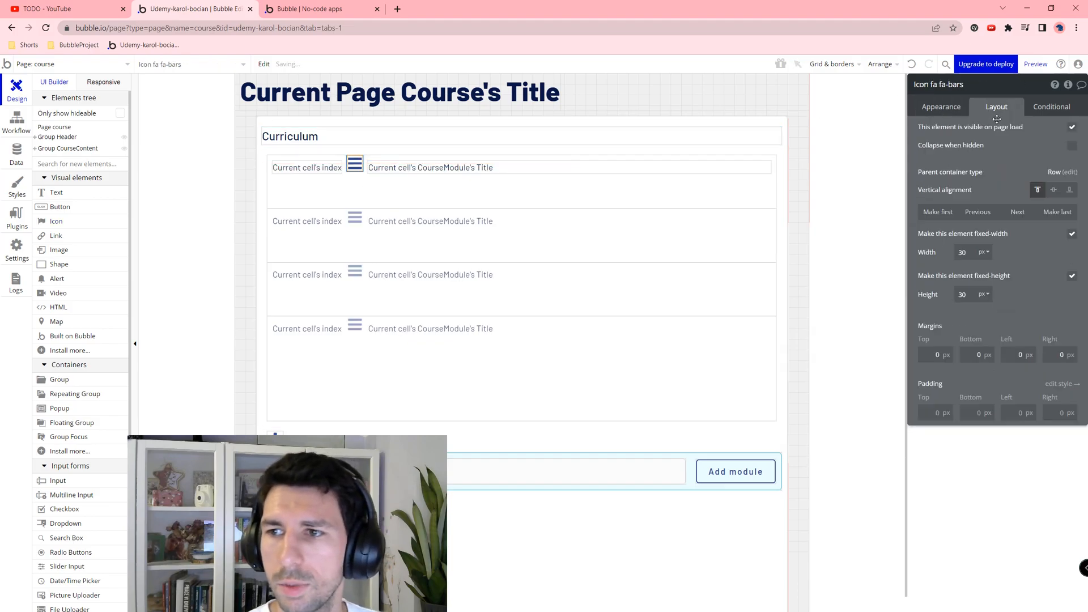
{"action": "left_click", "coordinate": [1051, 213]}
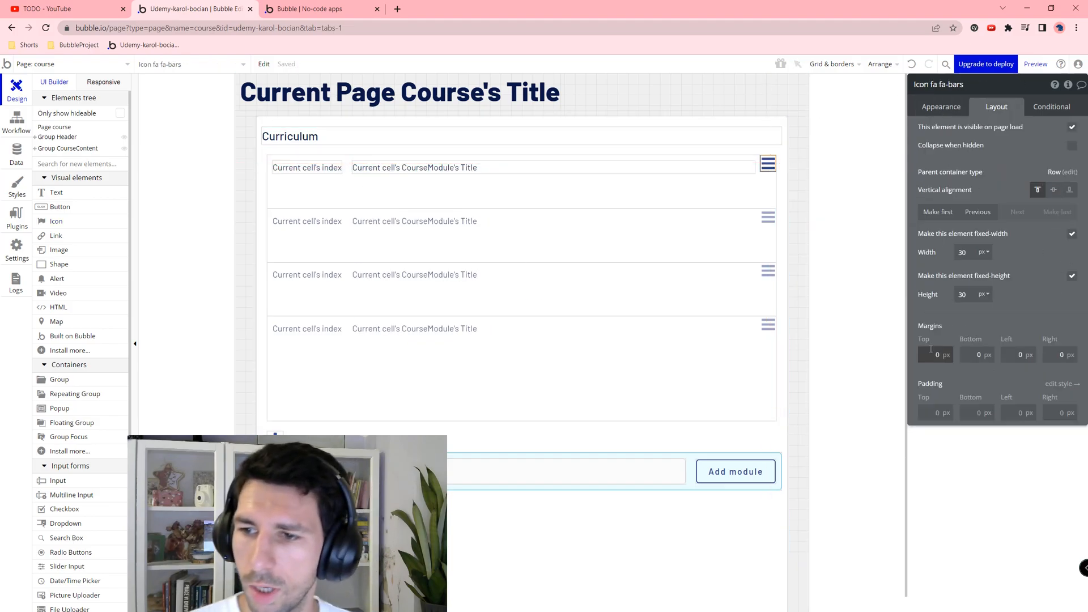
{"action": "type", "text": "10"}
{"action": "key", "text": "Tab"}
{"action": "type", "text": "10"}
{"action": "key", "text": "Tab"}
{"action": "type", "text": "10"}
{"action": "key", "text": "Tab"}
{"action": "type", "text": "10"}
{"action": "key", "text": "Tab"}
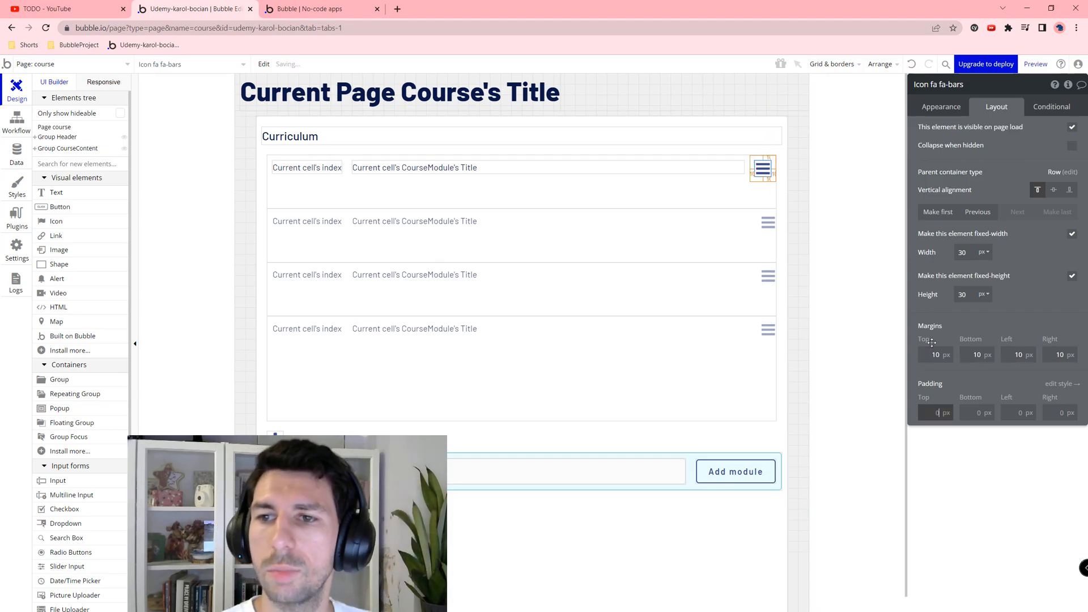
Step: Change the icon to the fa-trash-o trash can and rename it RemoveModule
{"action": "left_click", "coordinate": [940, 107]}
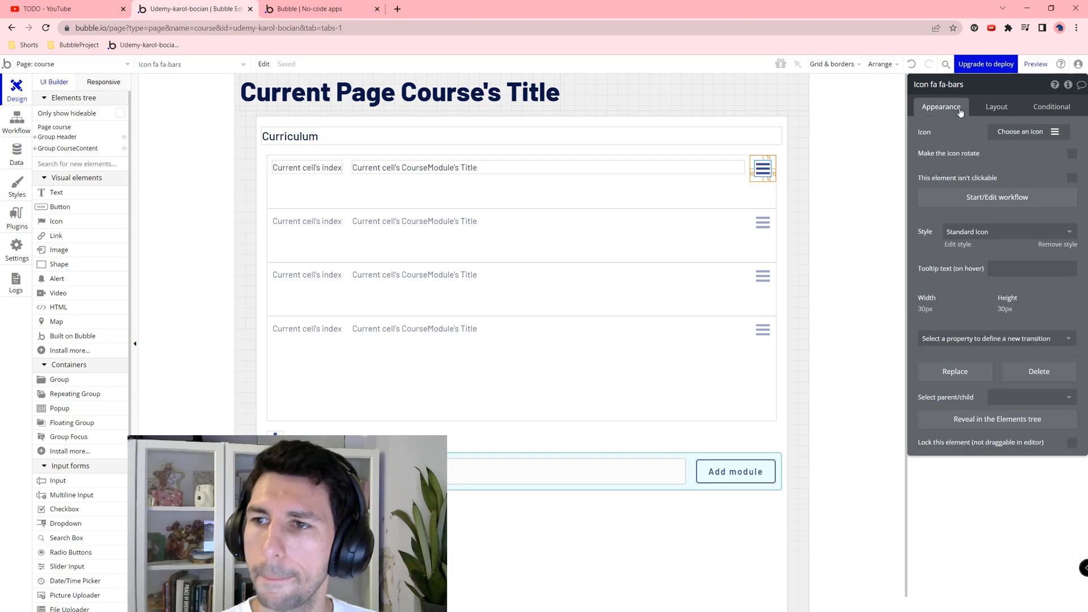
{"action": "left_click", "coordinate": [1058, 134]}
{"action": "type", "text": "tras"}
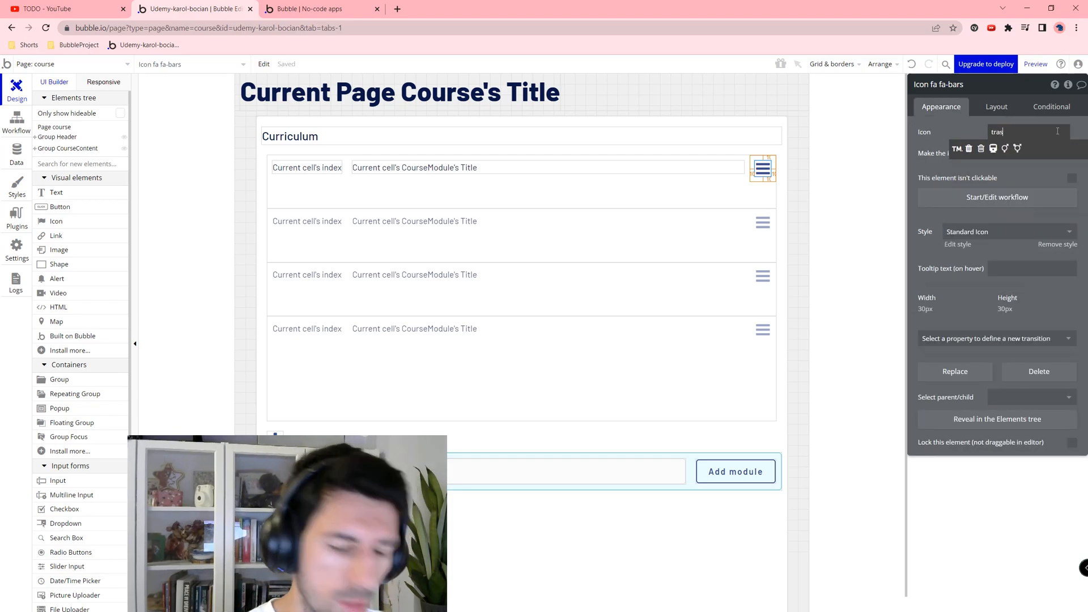
{"action": "left_click", "coordinate": [969, 148]}
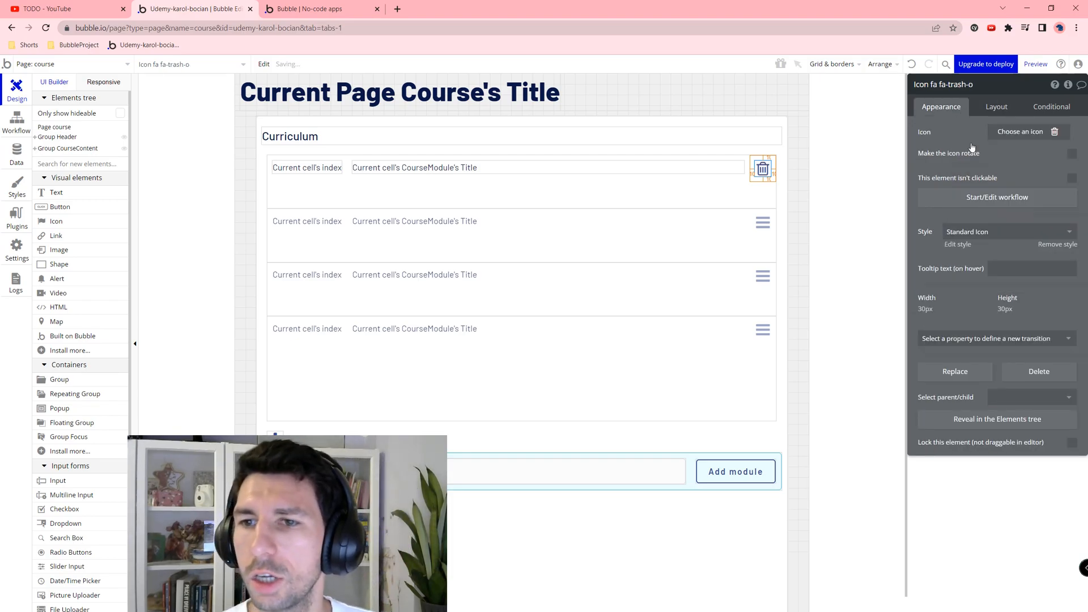
{"action": "left_click", "coordinate": [977, 84]}
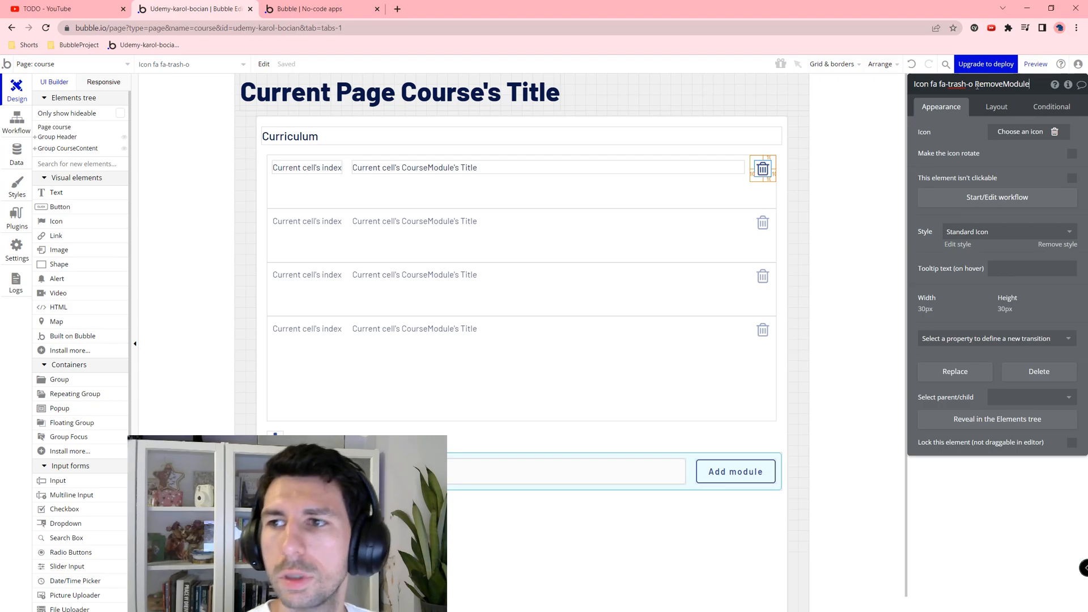
{"action": "left_click", "coordinate": [745, 195]}
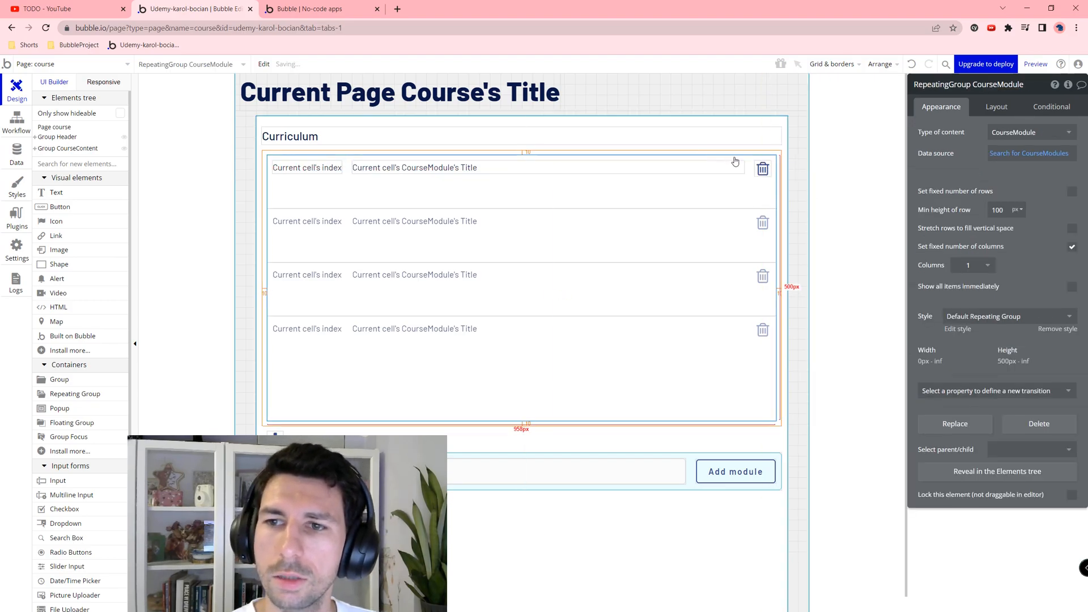
{"action": "left_click", "coordinate": [763, 168]}
Step: Add a Delete thing action to RemoveModule's click workflow, deleting Current cell's CourseModule
{"action": "left_click", "coordinate": [997, 198]}
{"action": "left_click", "coordinate": [138, 196]}
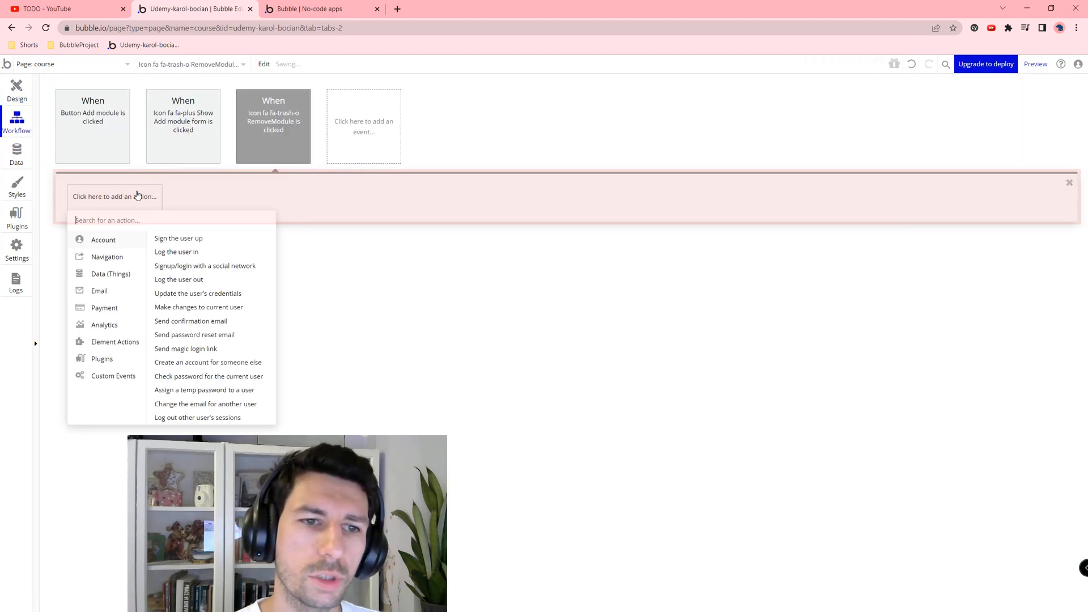
{"action": "mouse_move", "coordinate": [99, 275]}
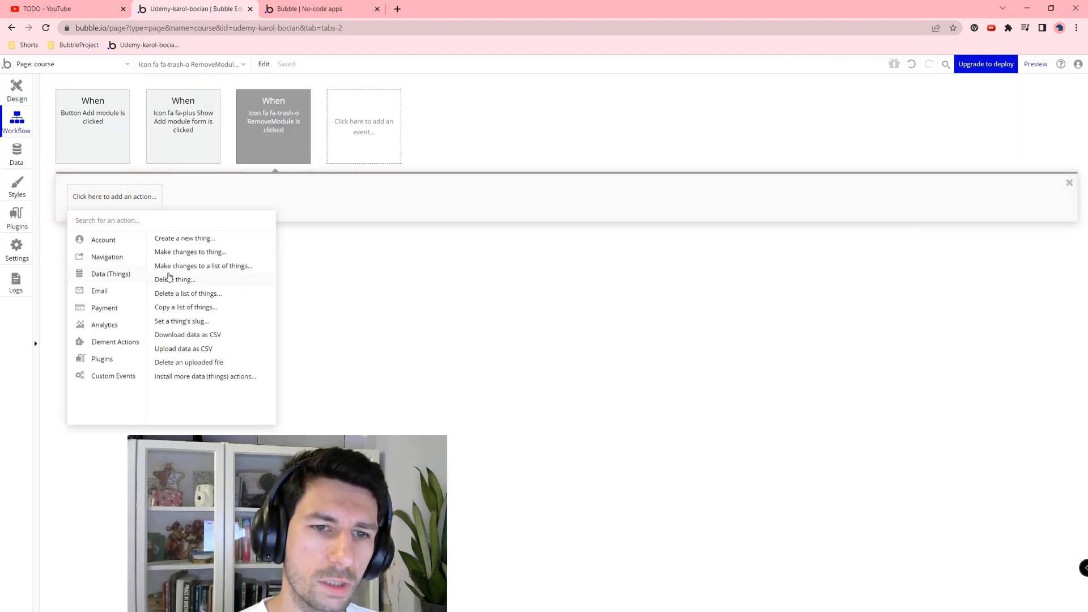
{"action": "left_click", "coordinate": [194, 281]}
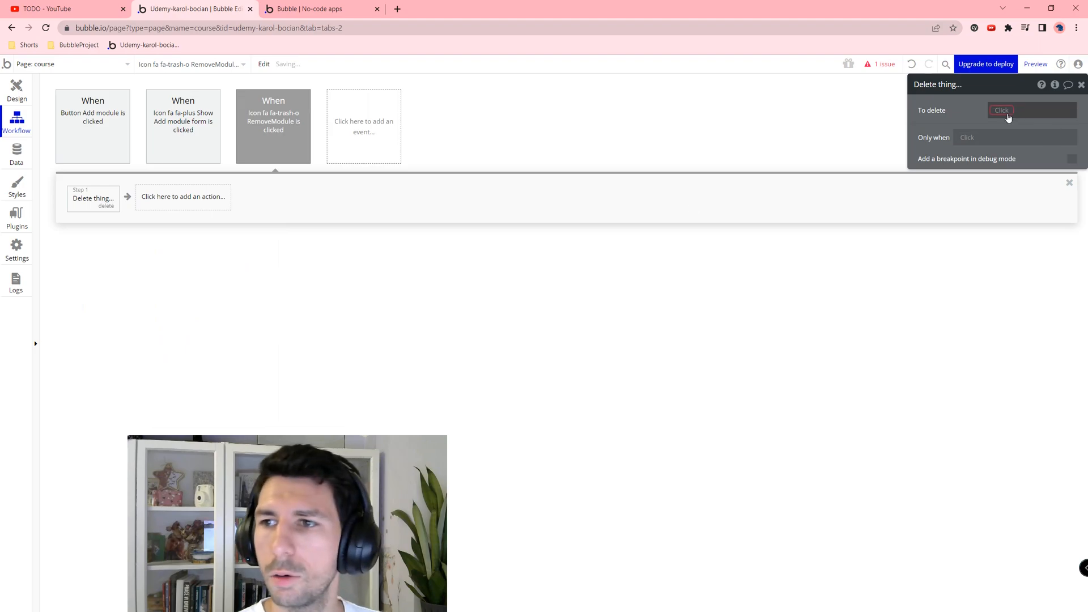
{"action": "left_click", "coordinate": [1020, 110]}
{"action": "left_click", "coordinate": [1025, 124]}
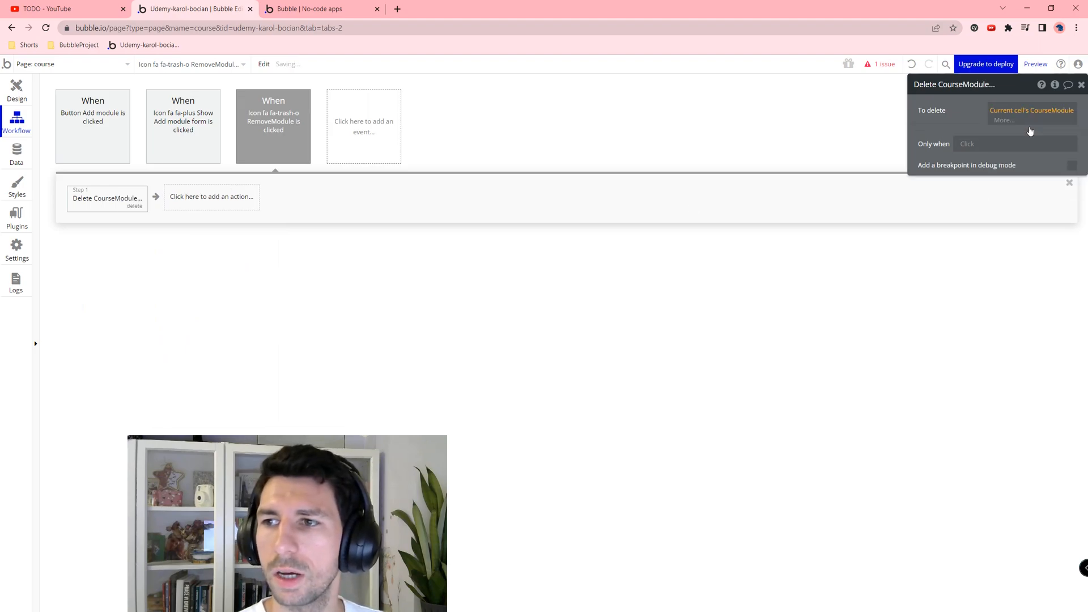
{"action": "left_click", "coordinate": [958, 277]}
{"action": "left_click", "coordinate": [23, 98]}
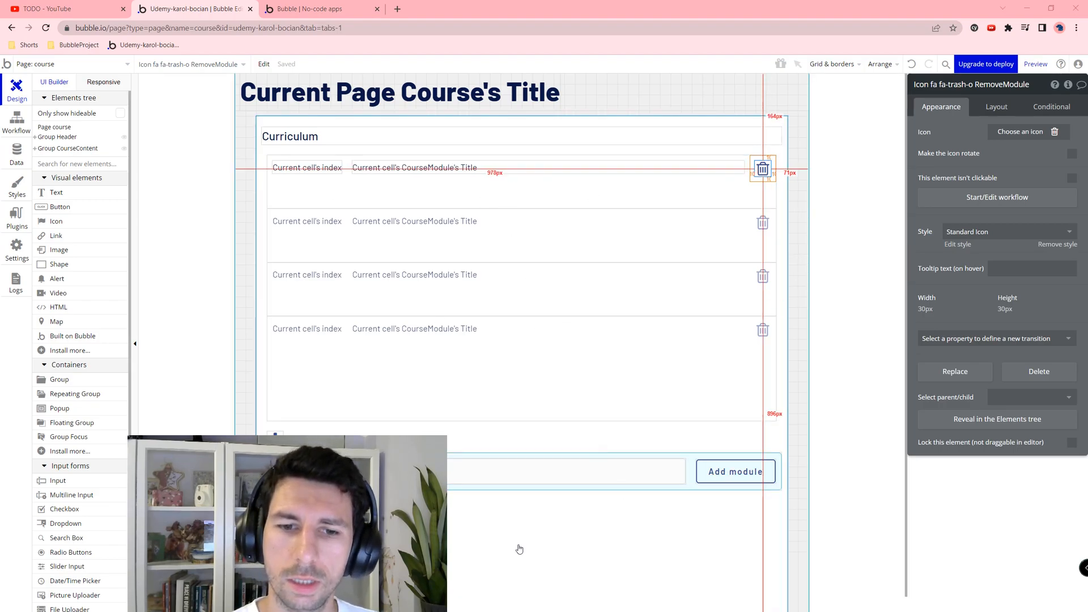
{"action": "left_click", "coordinate": [548, 488]}
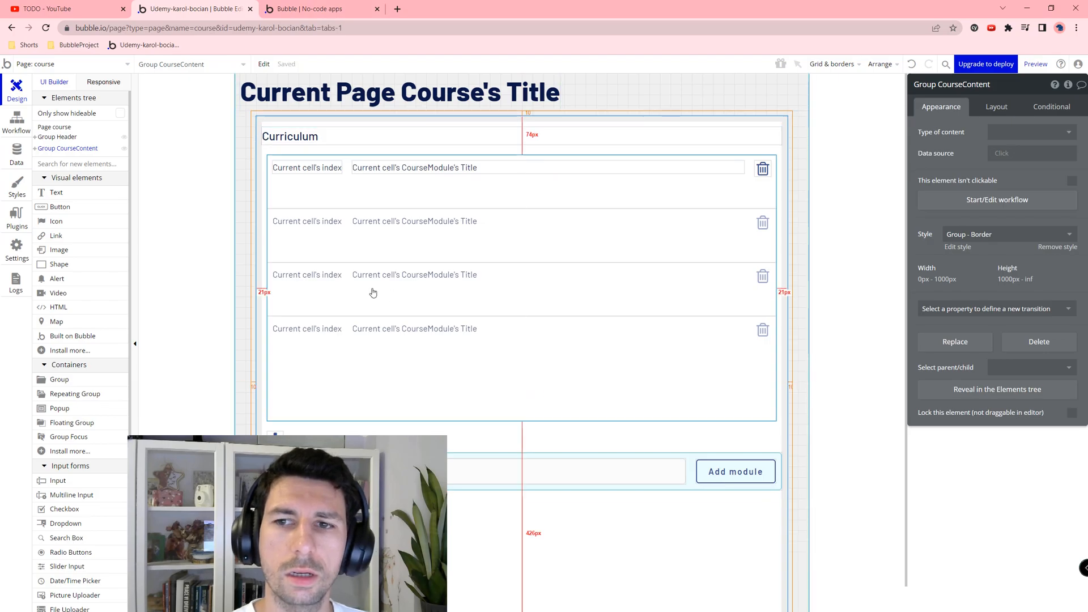
Step: Refresh the app preview to inspect the Curriculum list, then go back to the Bubble Editor
{"action": "left_click", "coordinate": [320, 9]}
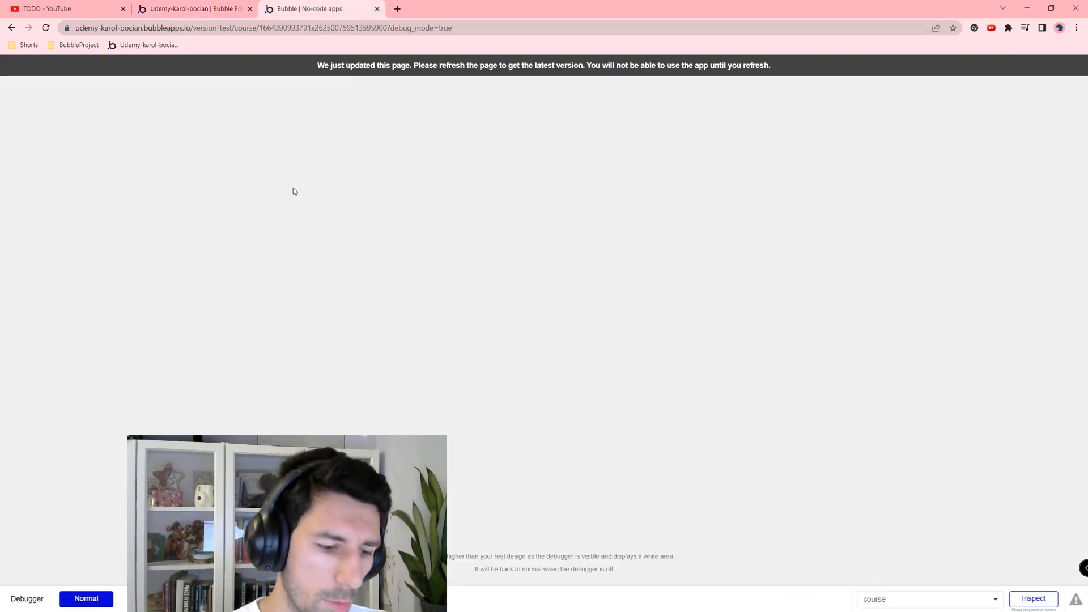
{"action": "key", "text": "F5"}
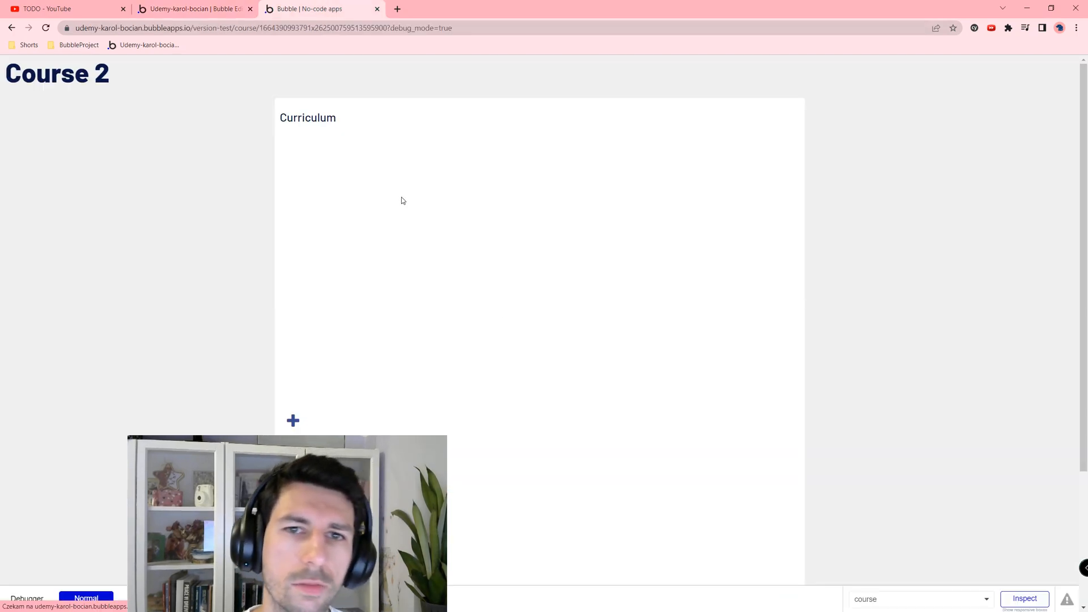
{"action": "left_click_drag", "start_coordinate": [312, 116], "coordinate": [352, 242]}
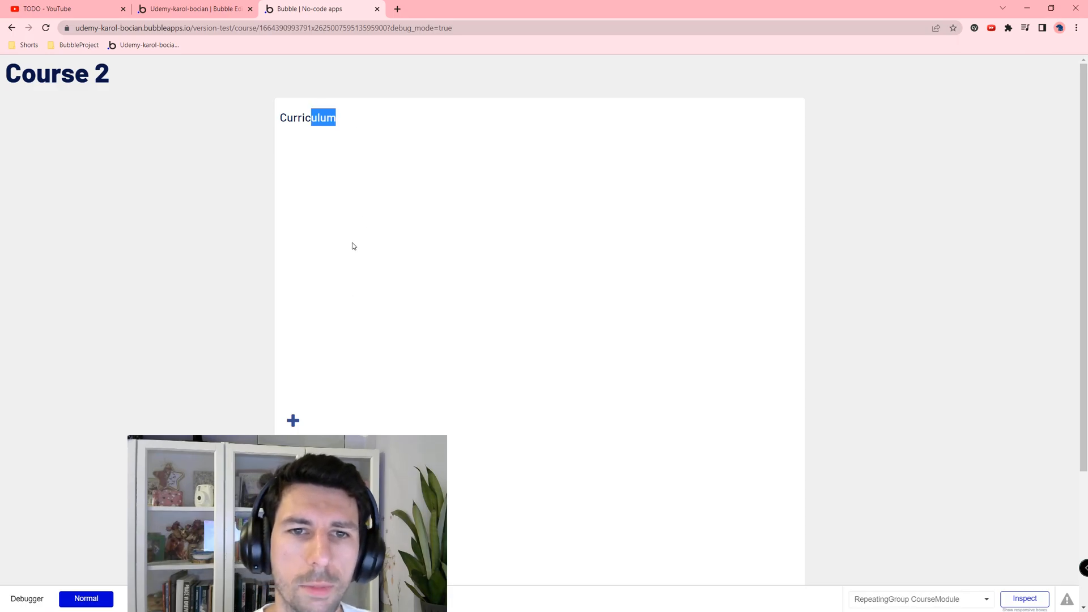
{"action": "left_click", "coordinate": [227, 8]}
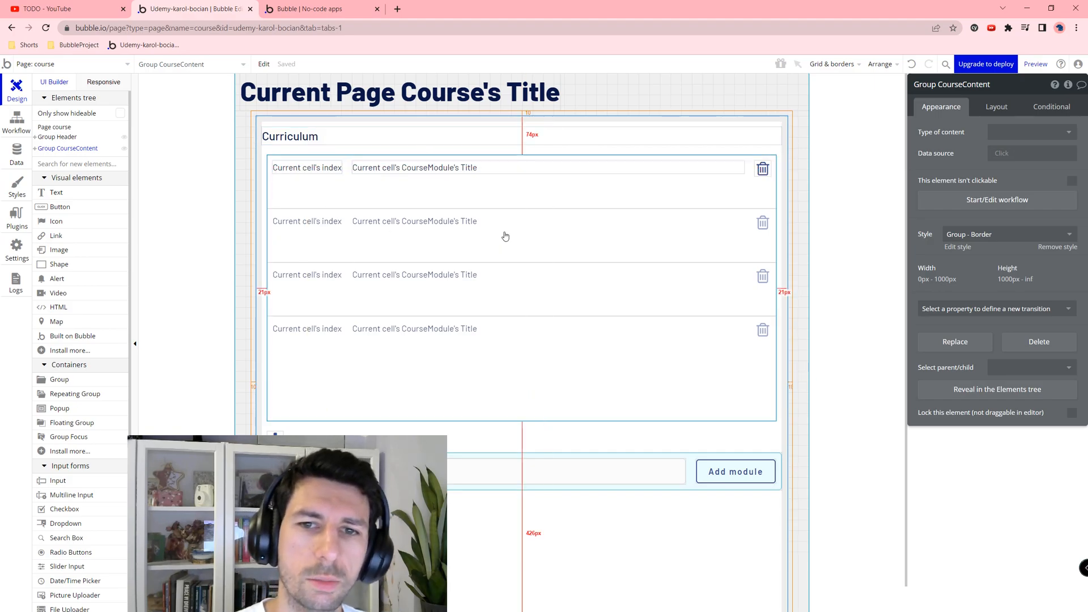
{"action": "left_click", "coordinate": [521, 220]}
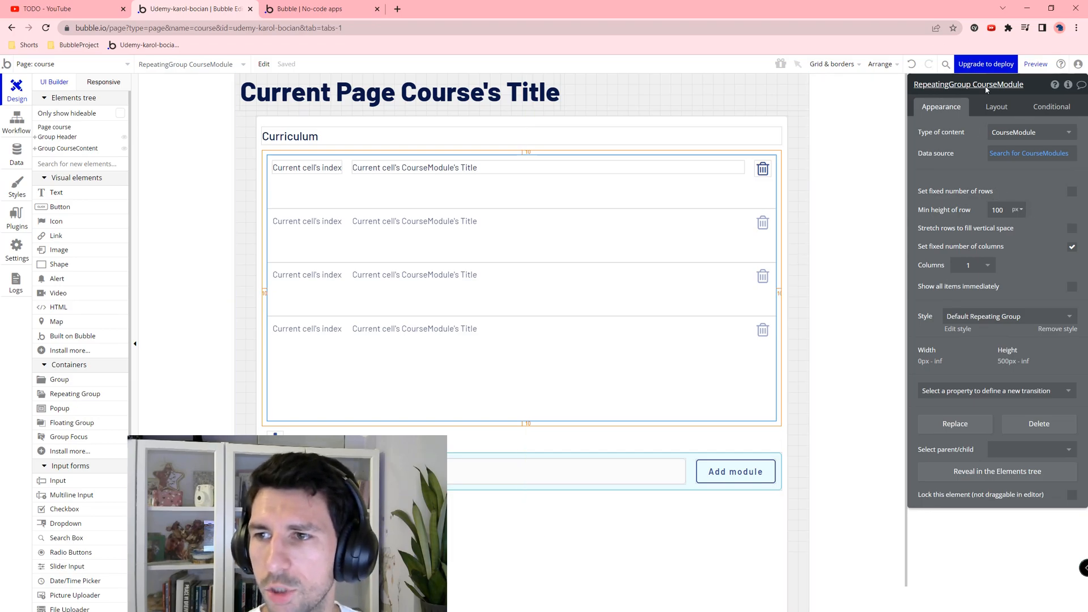
Step: Hide the CourseModule repeating group on page load; make it visible when its CourseModules count > 0
{"action": "left_click", "coordinate": [993, 107]}
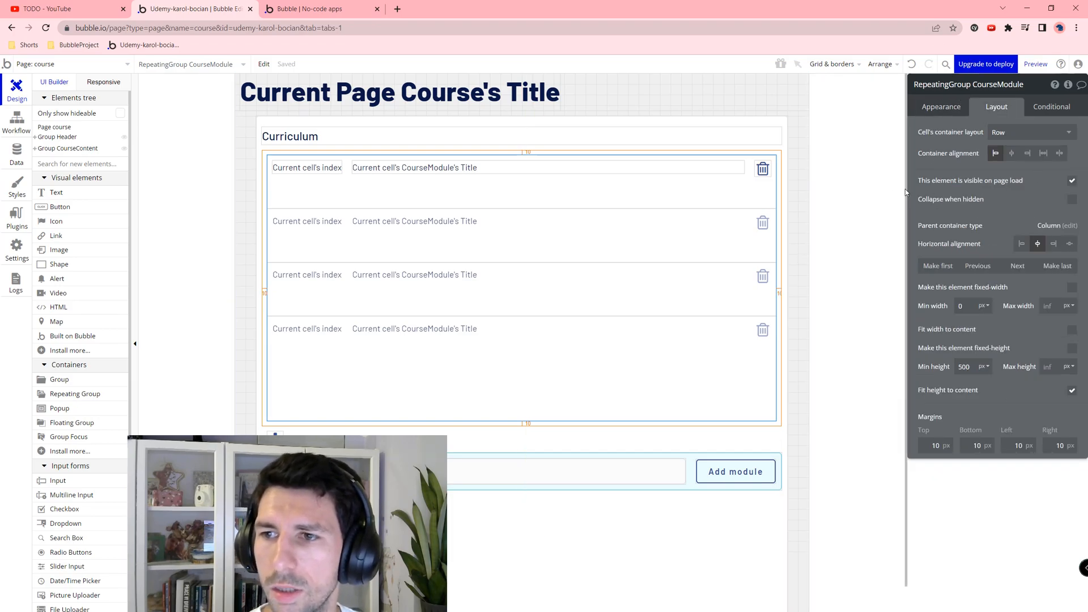
{"action": "left_click", "coordinate": [1071, 183]}
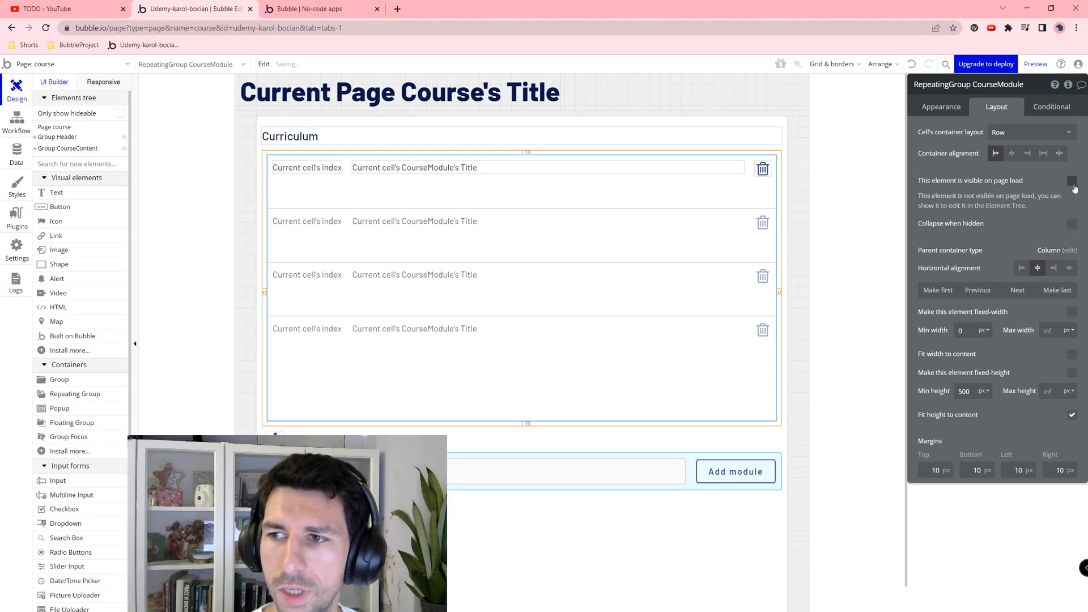
{"action": "left_click", "coordinate": [1045, 108]}
{"action": "left_click", "coordinate": [957, 141]}
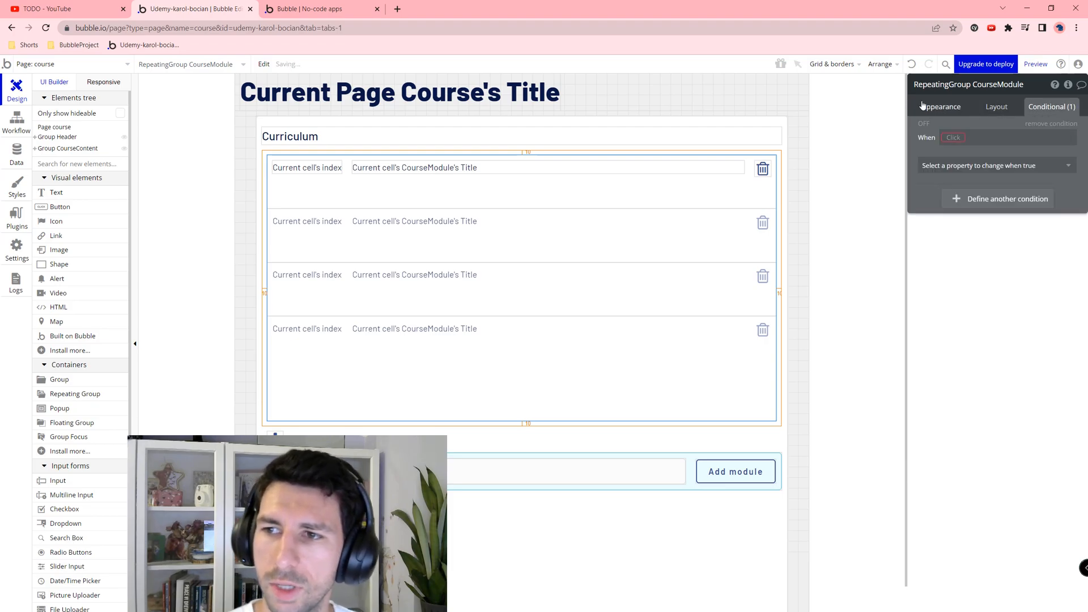
{"action": "left_click", "coordinate": [957, 138]}
{"action": "left_click", "coordinate": [965, 152]}
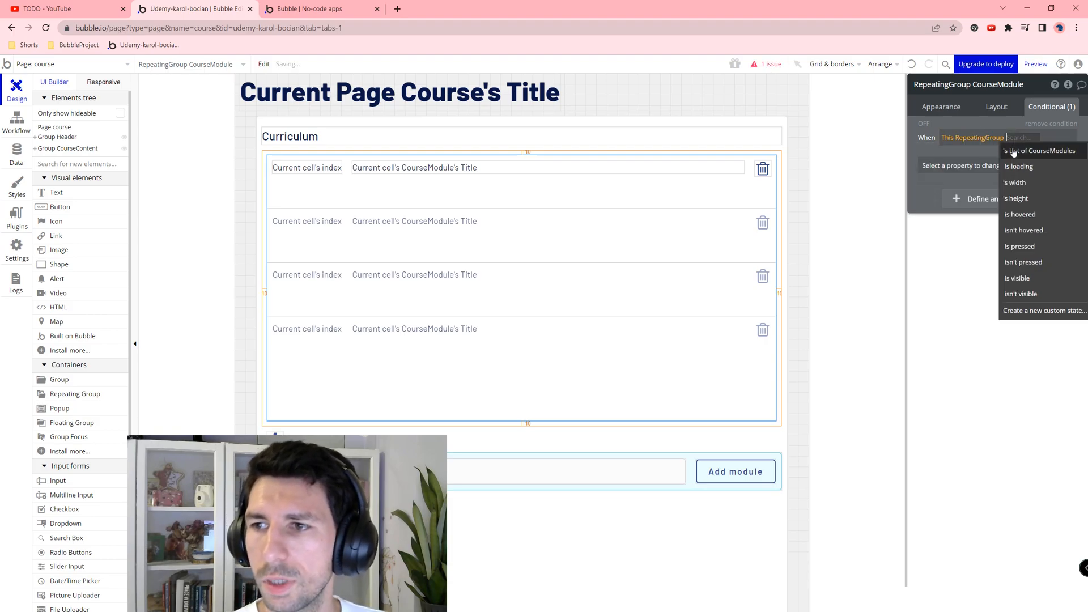
{"action": "left_click", "coordinate": [1014, 152]}
{"action": "left_click", "coordinate": [1014, 167]}
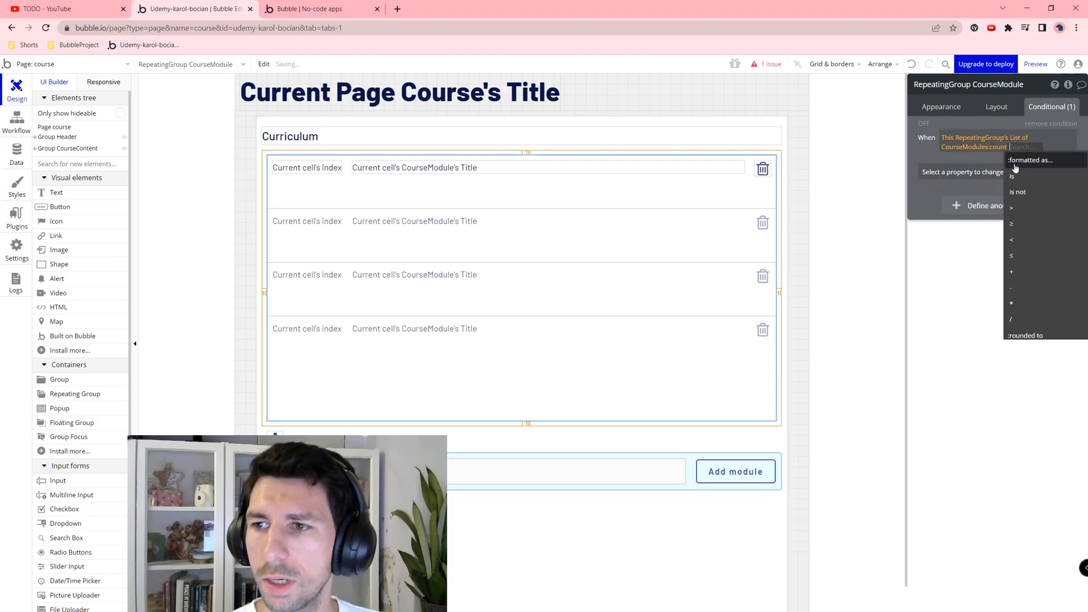
{"action": "left_click", "coordinate": [1030, 207]}
{"action": "type", "text": "0"}
{"action": "key", "text": "Return"}
{"action": "left_click", "coordinate": [986, 171]}
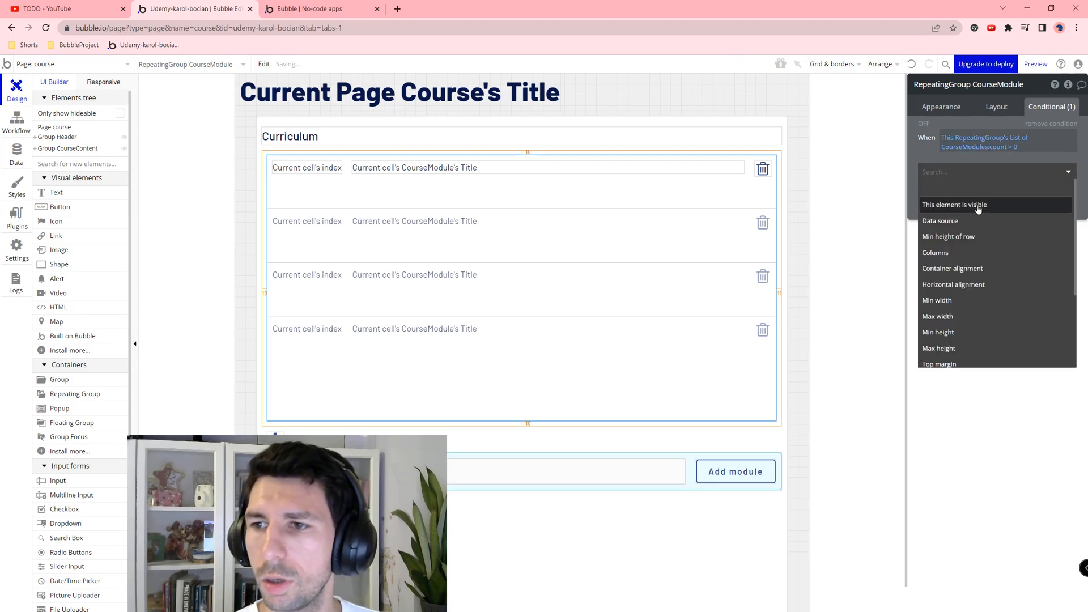
{"action": "left_click", "coordinate": [1014, 205]}
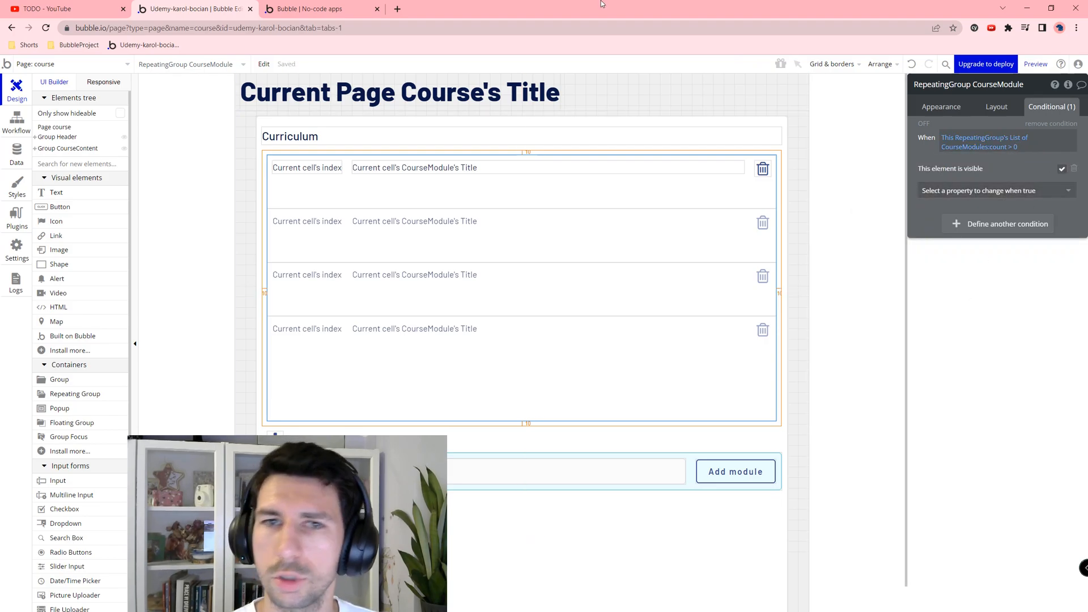
Step: Reload the preview, add a module 'Moduł 1', then delete it with its trash icon
{"action": "left_click", "coordinate": [363, 16]}
{"action": "key", "text": "F5"}
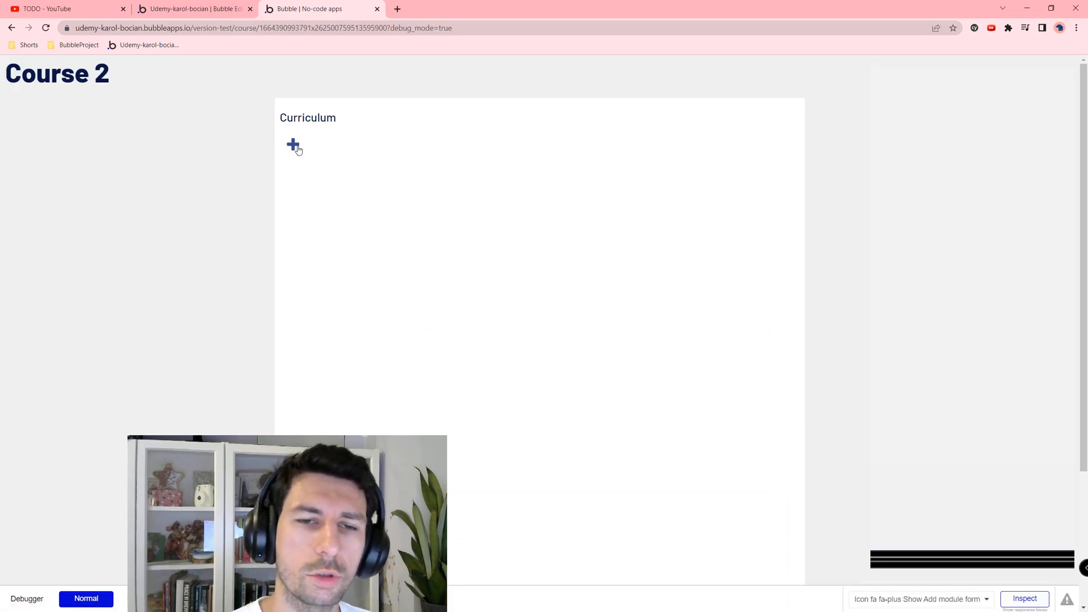
{"action": "left_click", "coordinate": [292, 151]}
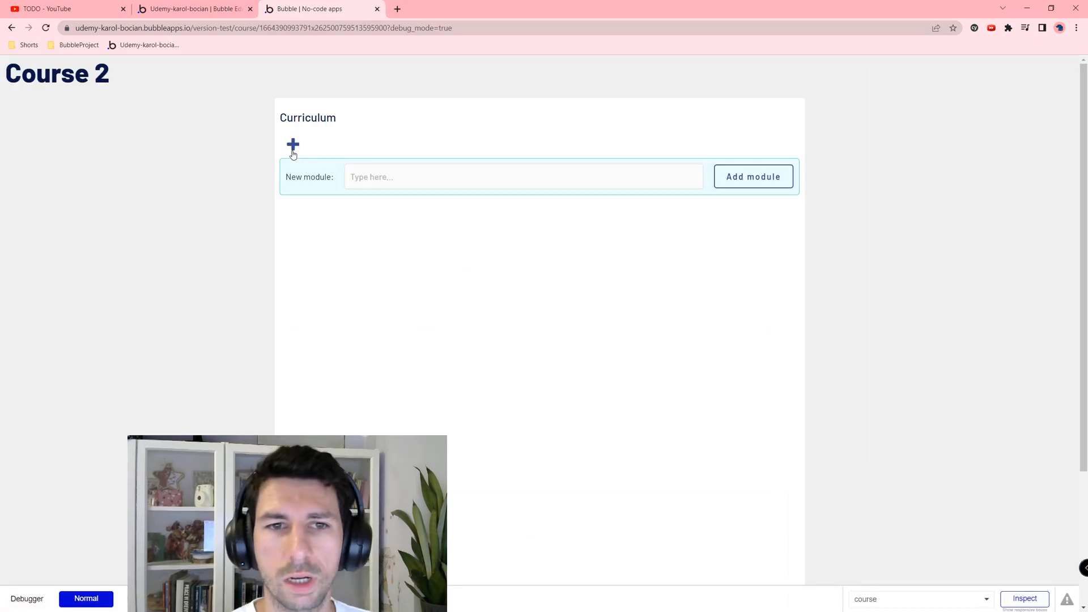
{"action": "left_click", "coordinate": [371, 170]}
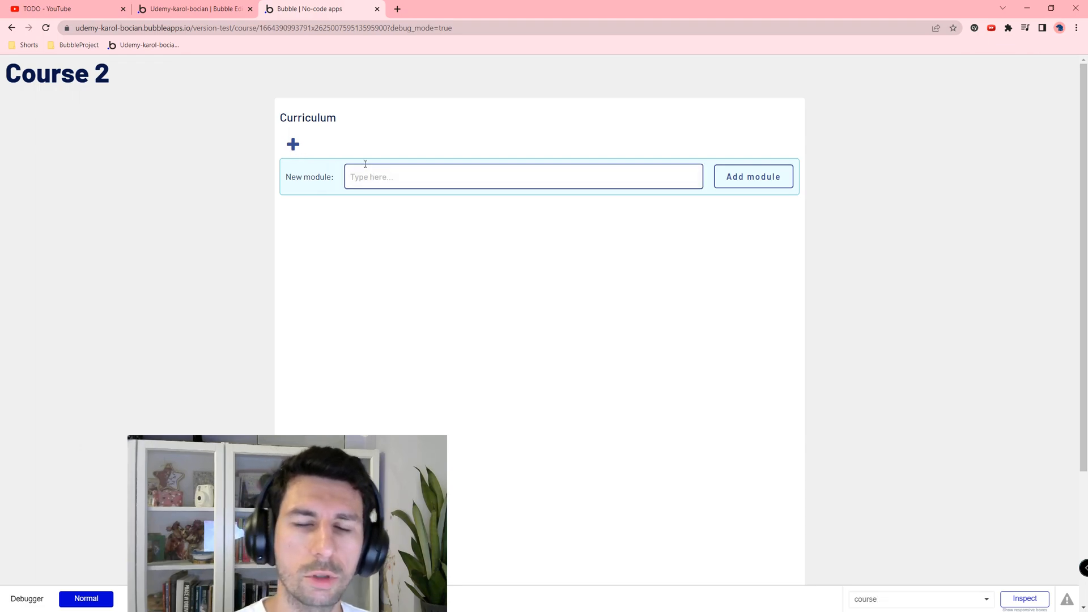
{"action": "type", "text": "ł 1"}
{"action": "key", "text": "Return"}
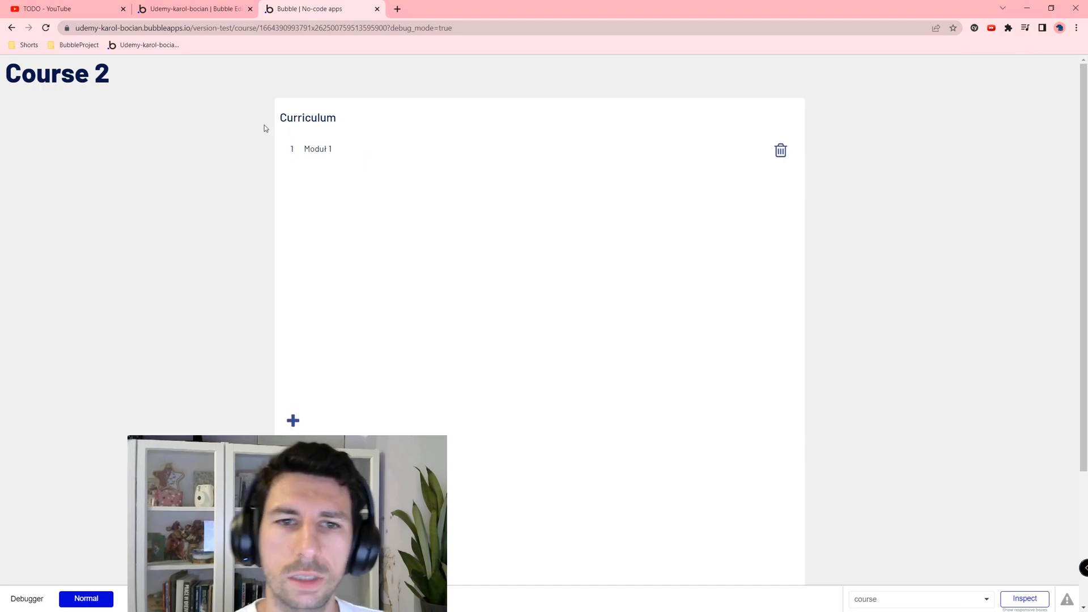
{"action": "left_click_drag", "start_coordinate": [302, 148], "coordinate": [383, 158]}
{"action": "left_click", "coordinate": [312, 158]}
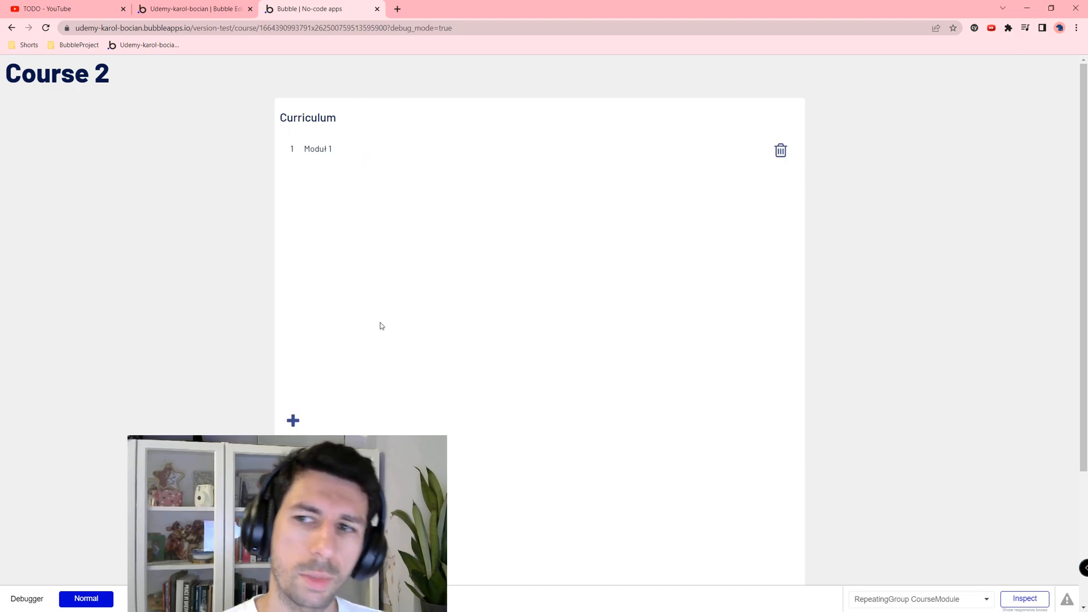
{"action": "left_click_drag", "start_coordinate": [300, 187], "coordinate": [350, 199]}
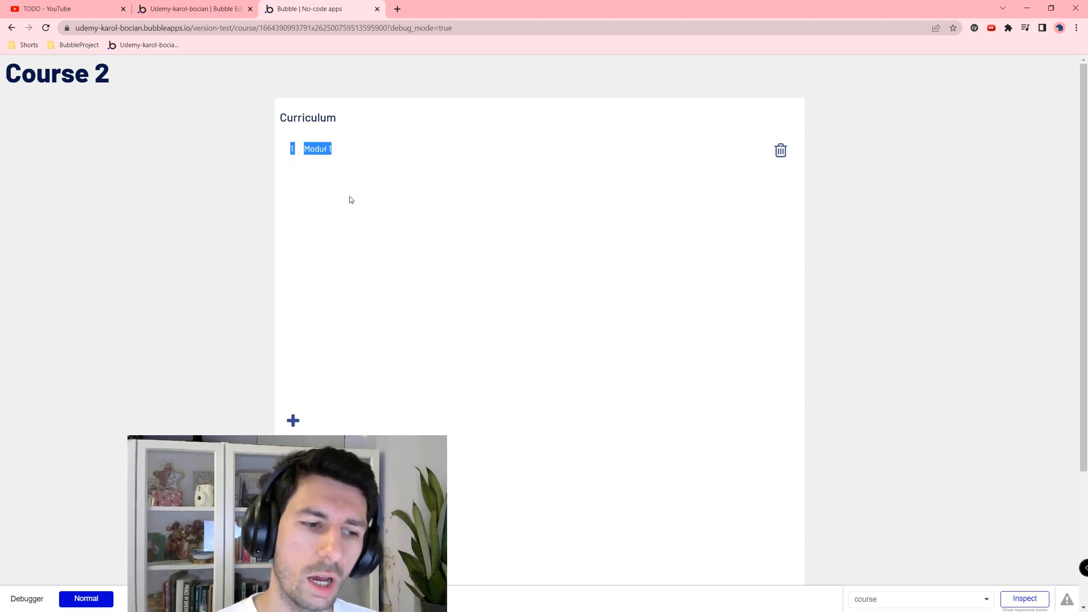
{"action": "left_click", "coordinate": [780, 150]}
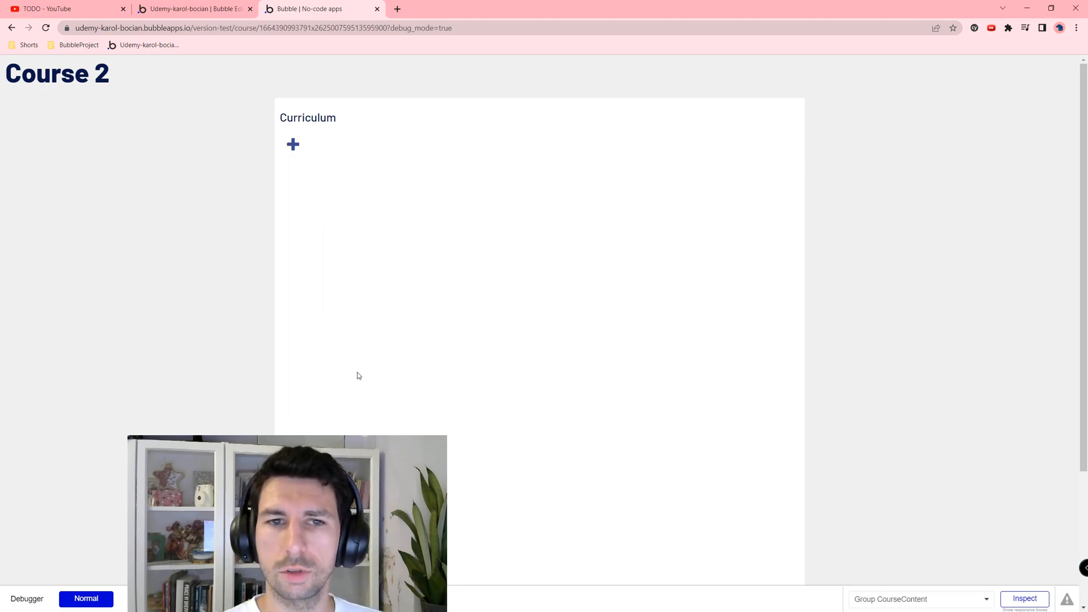
Step: Add the modules 'Moduł 2' and 'Lekcja 1' to the curriculum
{"action": "left_click", "coordinate": [293, 144]}
{"action": "left_click", "coordinate": [386, 171]}
{"action": "type", "text": "Moduł 2"}
{"action": "key", "text": "Return"}
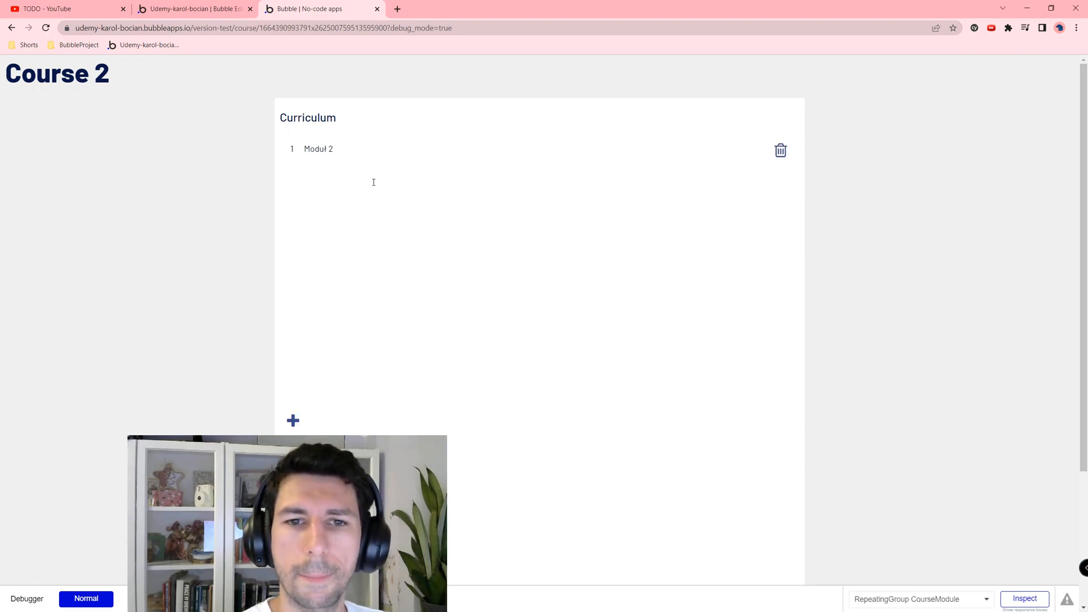
{"action": "left_click", "coordinate": [293, 420]}
{"action": "left_click", "coordinate": [454, 441]}
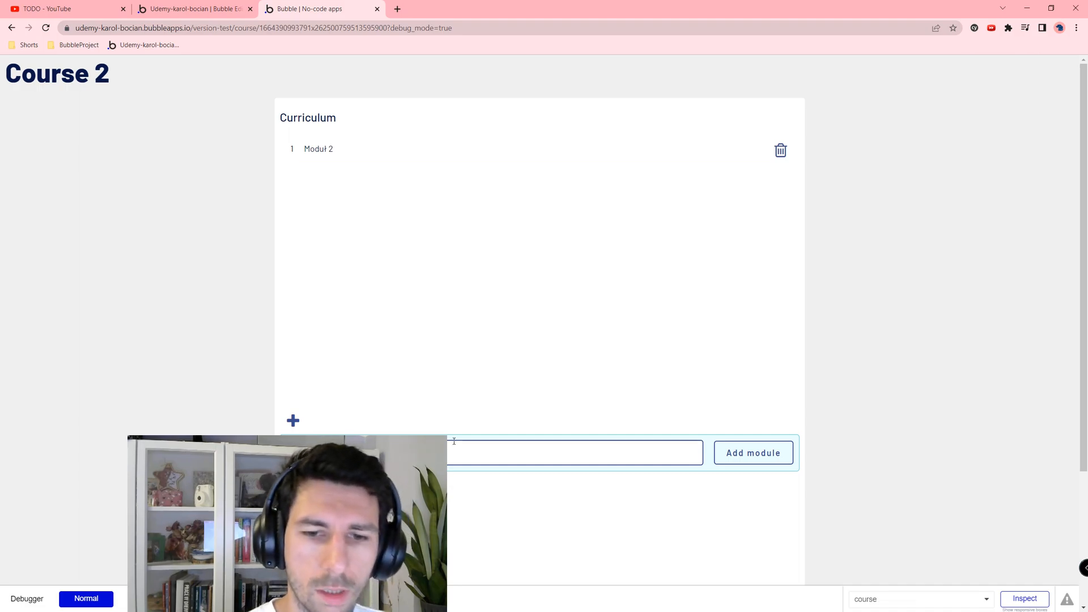
{"action": "type", "text": "Lekcja 1"}
{"action": "key", "text": "Return"}
Step: Drag-select and clear text over the listed module rows to check the result
{"action": "left_click_drag", "start_coordinate": [303, 149], "coordinate": [334, 150]}
{"action": "left_click_drag", "start_coordinate": [306, 204], "coordinate": [336, 206]}
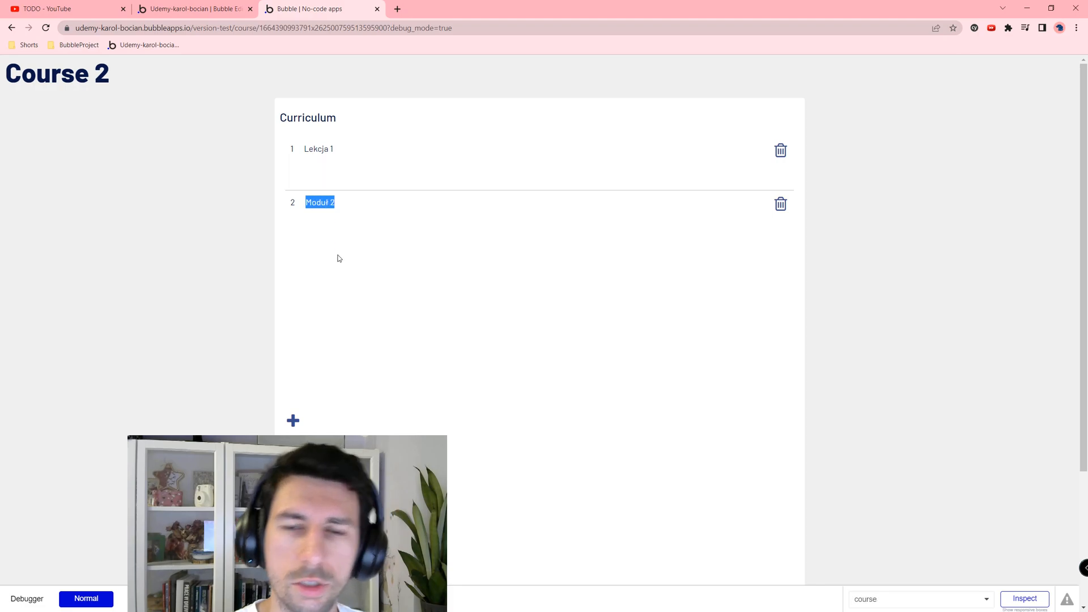
{"action": "left_click", "coordinate": [398, 187]}
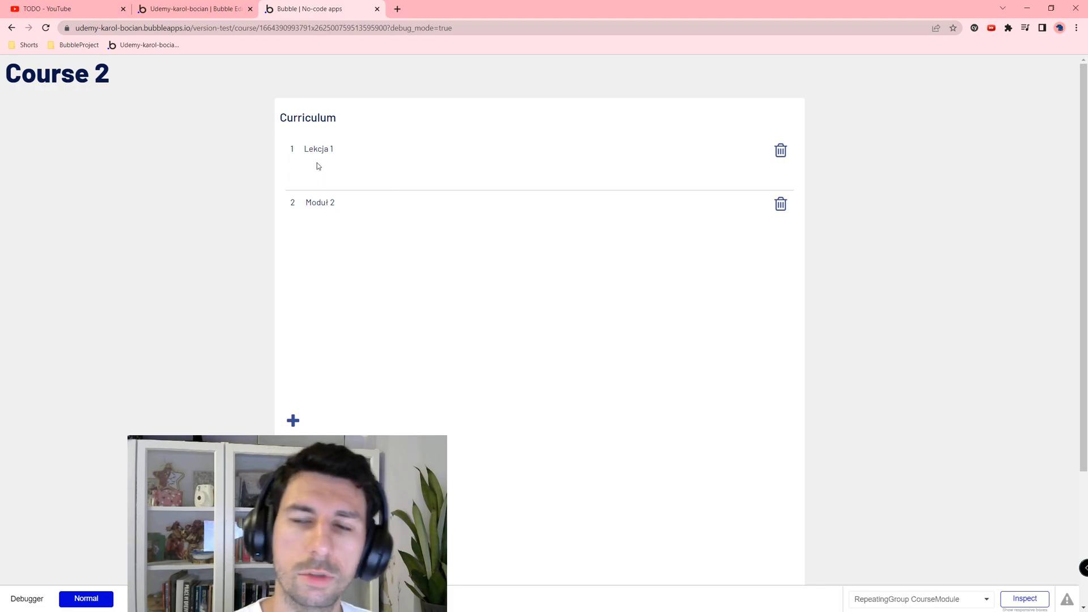
{"action": "mouse_move", "coordinate": [312, 149]}
{"action": "left_mouse_down"}
{"action": "mouse_move", "coordinate": [331, 180]}
{"action": "mouse_move", "coordinate": [318, 158]}
{"action": "left_mouse_up"}
{"action": "left_click", "coordinate": [327, 209]}
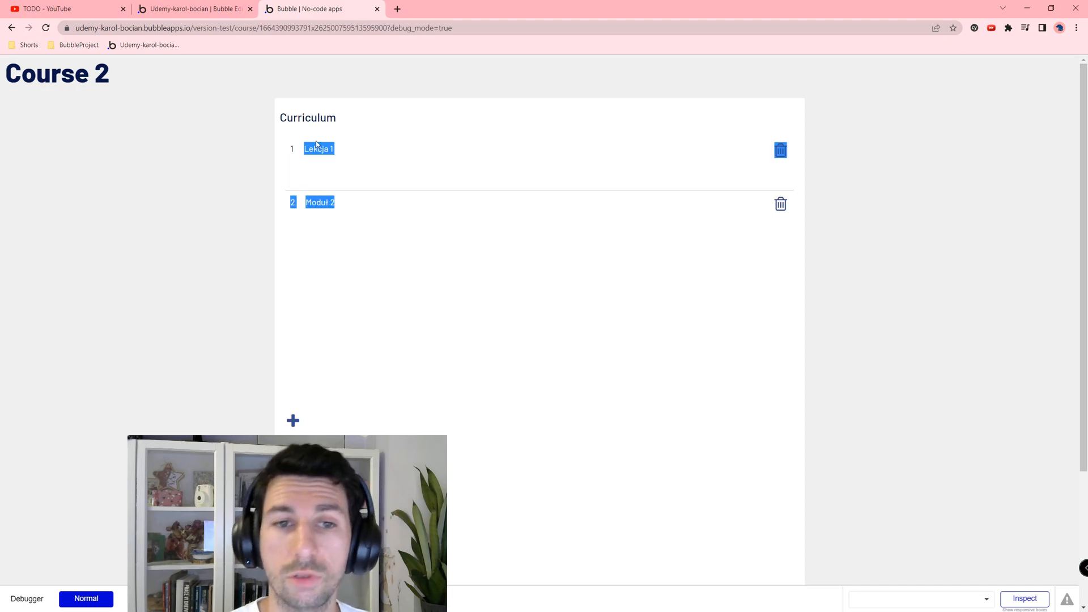
{"action": "left_click", "coordinate": [304, 162]}
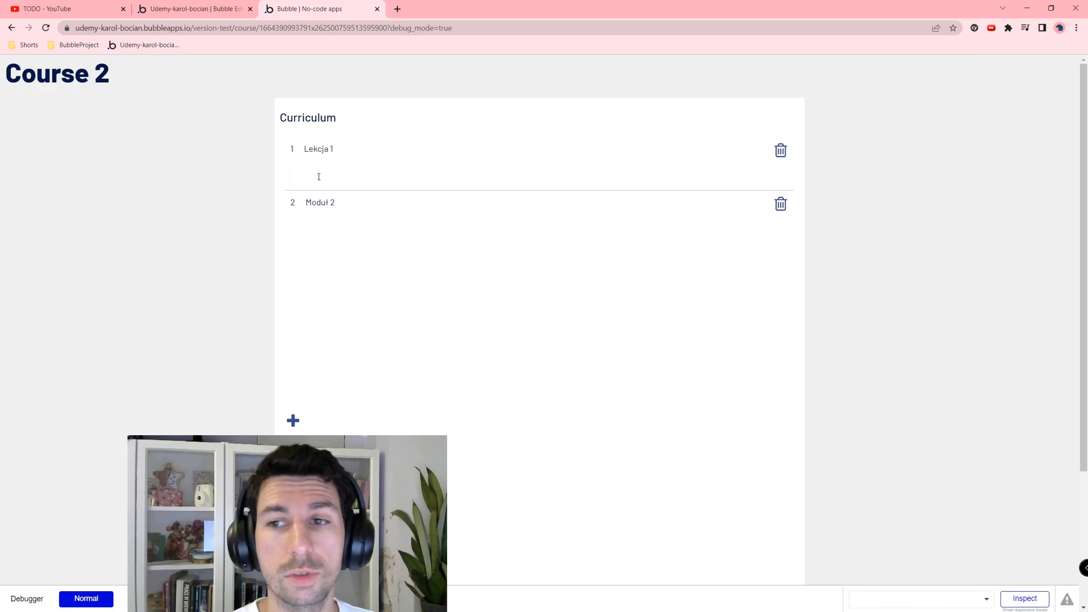
{"action": "left_click_drag", "start_coordinate": [304, 148], "coordinate": [352, 220]}
{"action": "left_click", "coordinate": [311, 204]}
{"action": "left_click", "coordinate": [322, 201]}
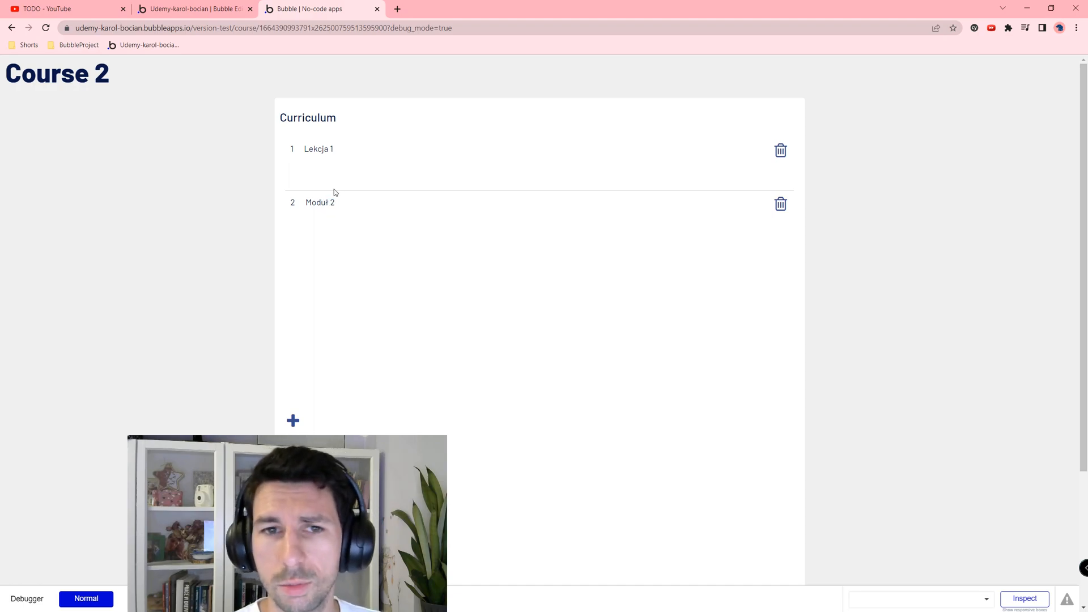
Step: Add the modules Lekcja 2, Lekcja 11 and Lekcja 03 to the curriculum
{"action": "left_click", "coordinate": [293, 420]}
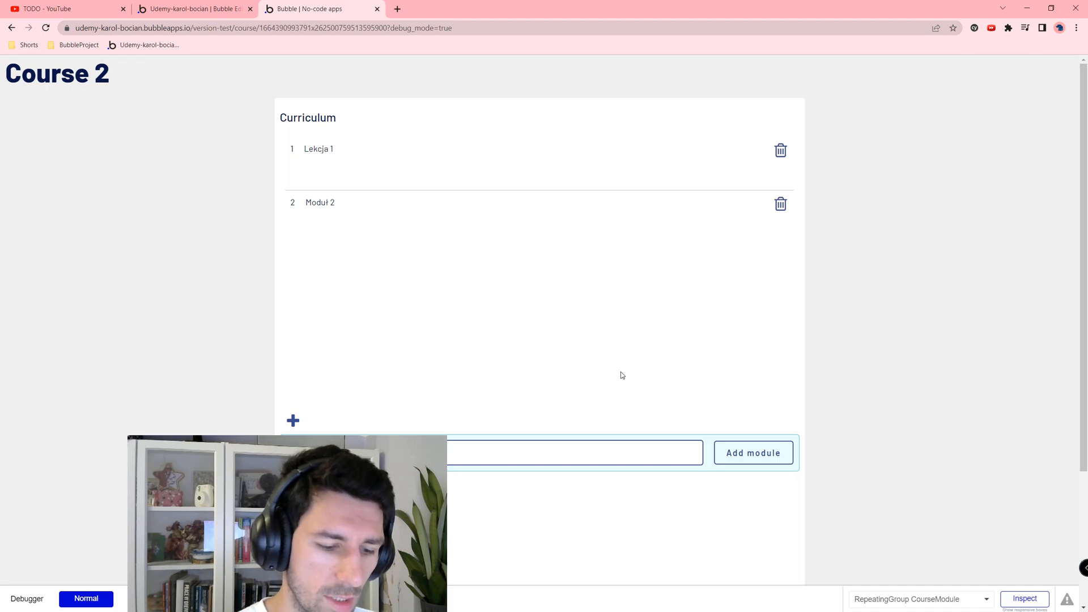
{"action": "key", "text": "Return"}
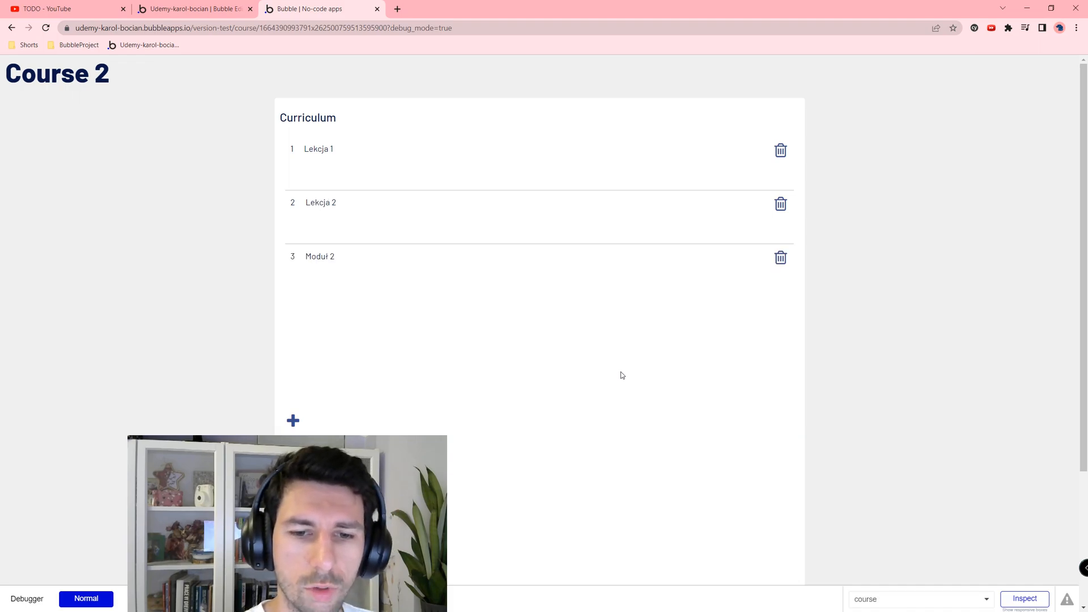
{"action": "left_click", "coordinate": [293, 419]}
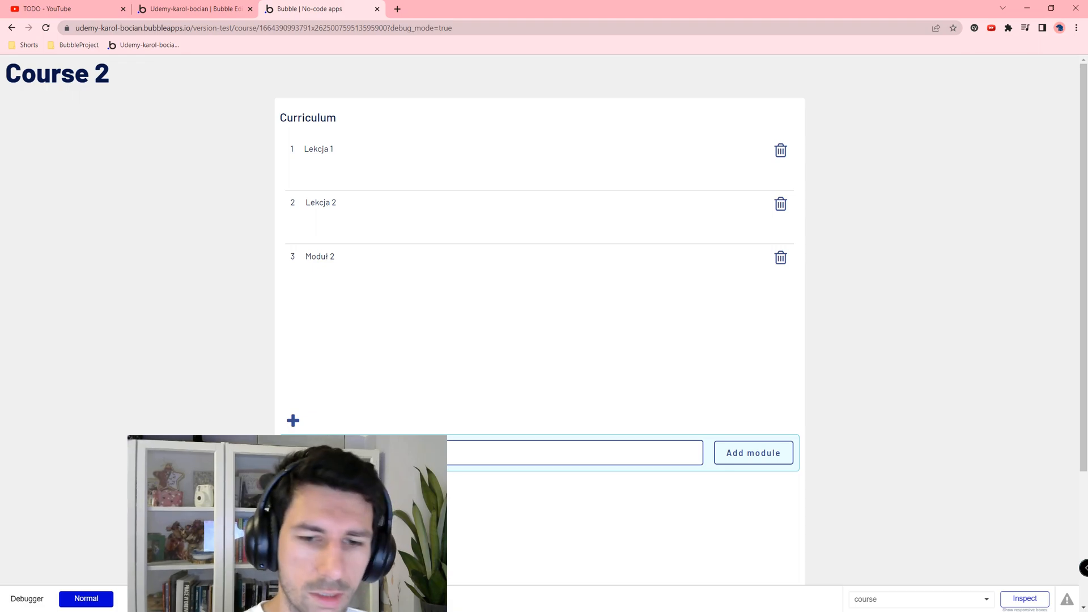
{"action": "key", "text": "Return"}
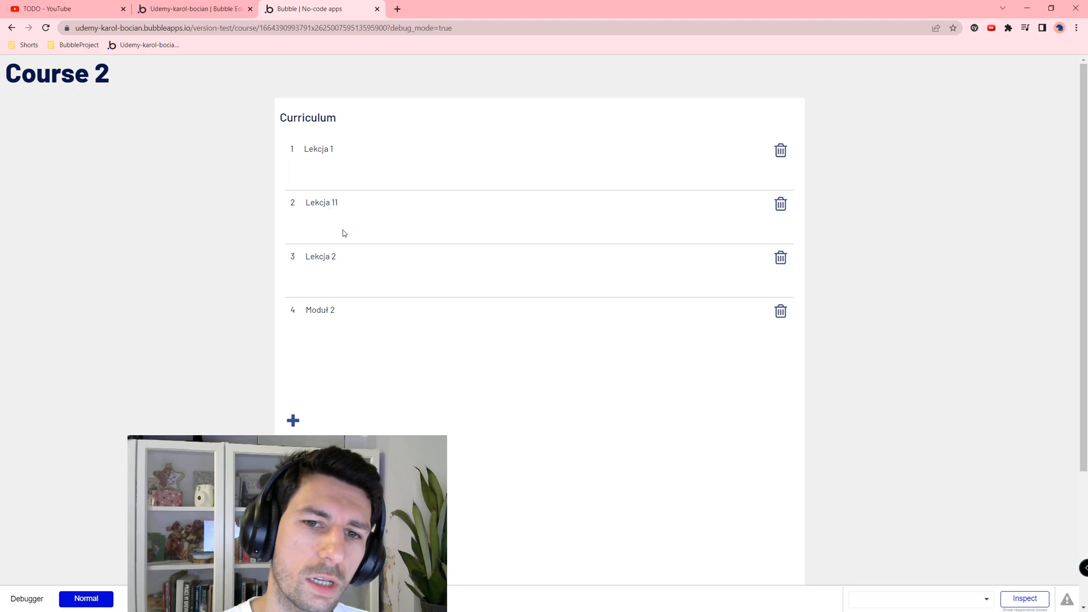
{"action": "left_click", "coordinate": [293, 419]}
{"action": "left_click", "coordinate": [567, 453]}
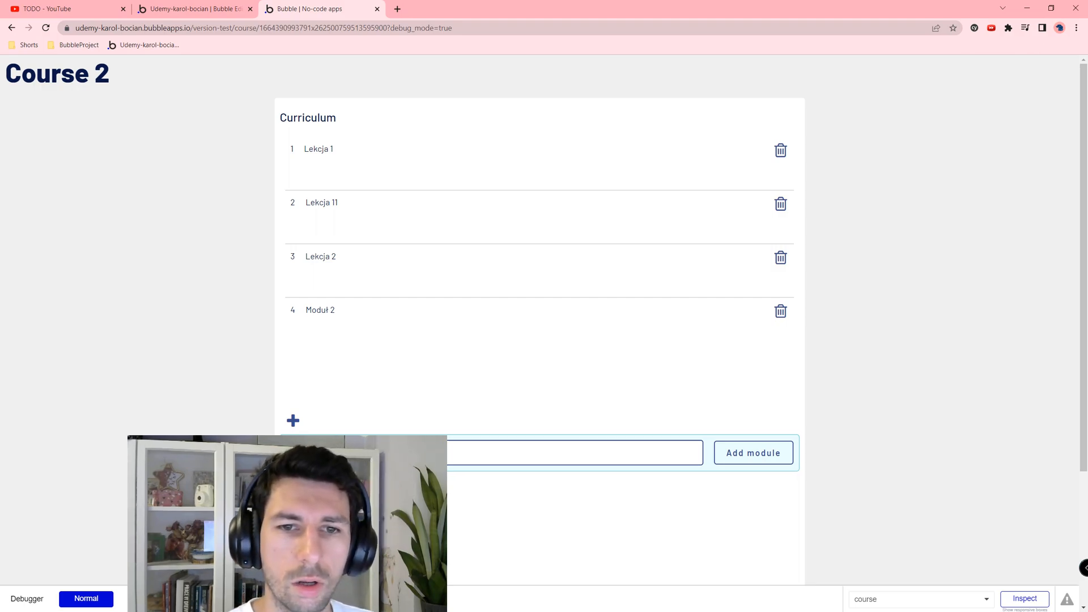
{"action": "key", "text": "Return"}
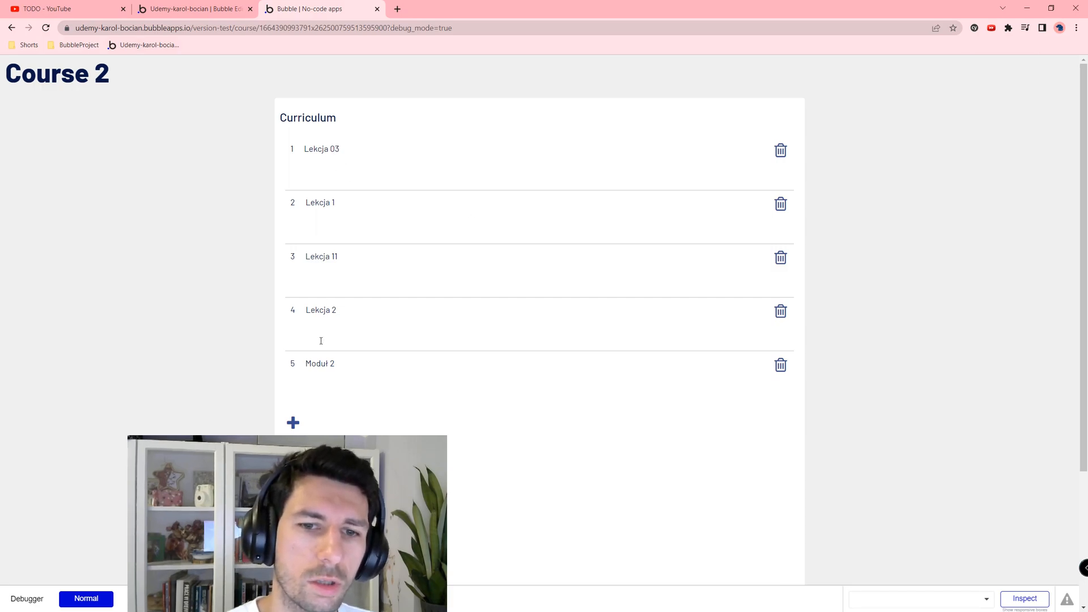
Step: Add the module Lekcja 01 and select the numbers in the Lekcja 01 and 03 titles
{"action": "left_click", "coordinate": [293, 422]}
{"action": "left_click", "coordinate": [368, 454]}
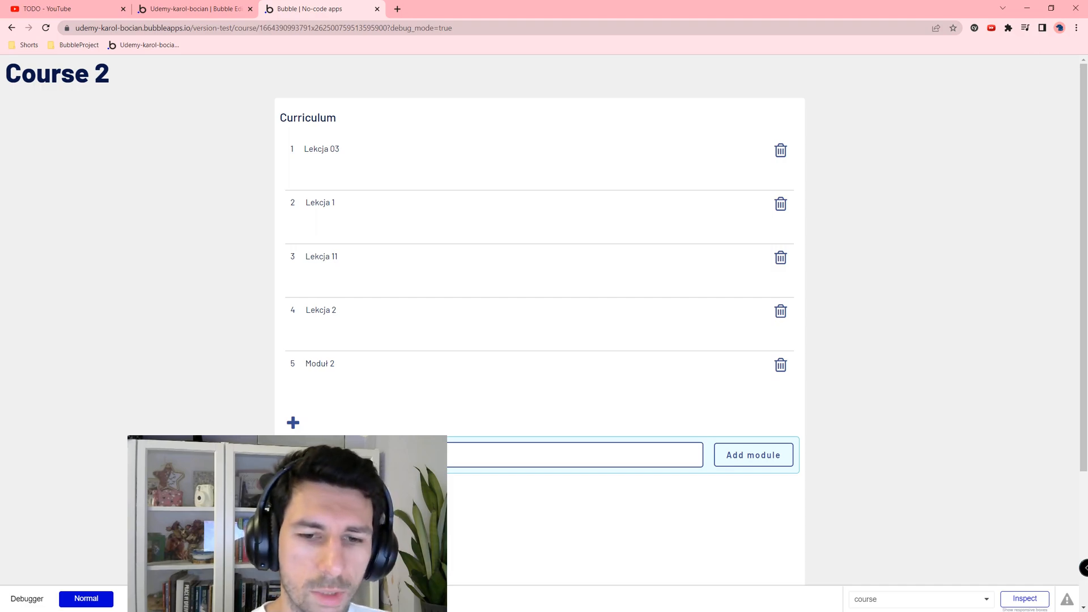
{"action": "key", "text": "Return"}
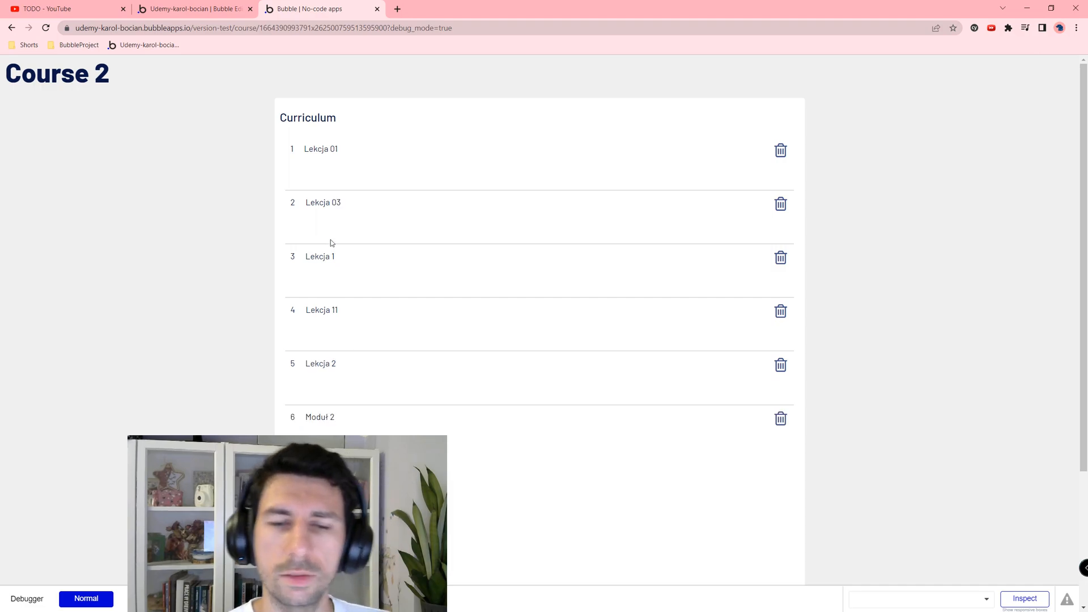
{"action": "double_click", "coordinate": [346, 151]}
{"action": "double_click", "coordinate": [350, 204]}
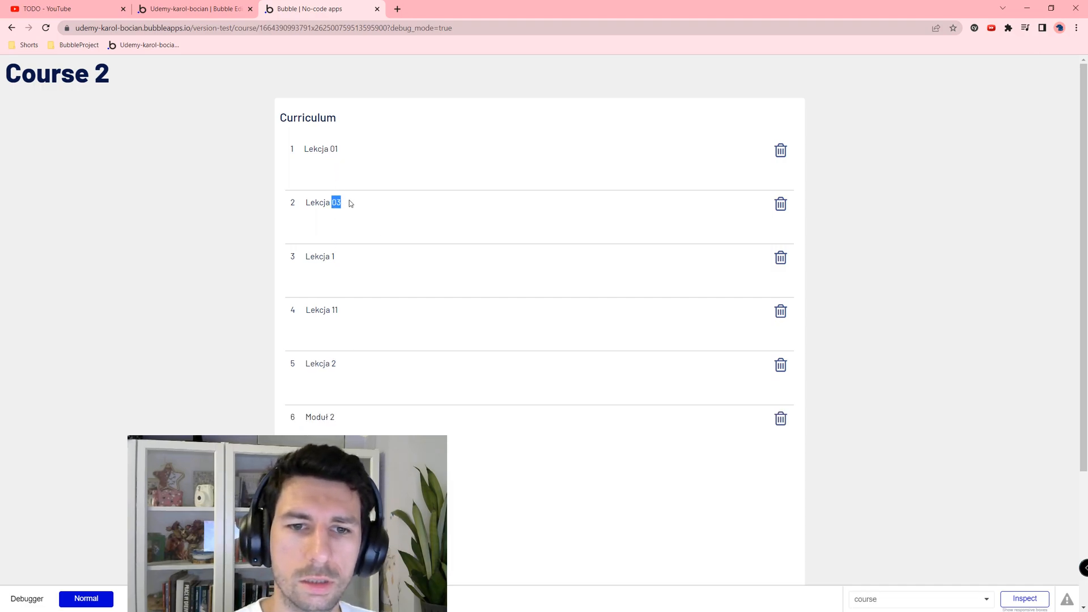
Step: Delete Lekcja 1 and Lekcja 2, close the add-module form, and return to the editor
{"action": "left_click", "coordinate": [777, 260]}
{"action": "left_click", "coordinate": [784, 313]}
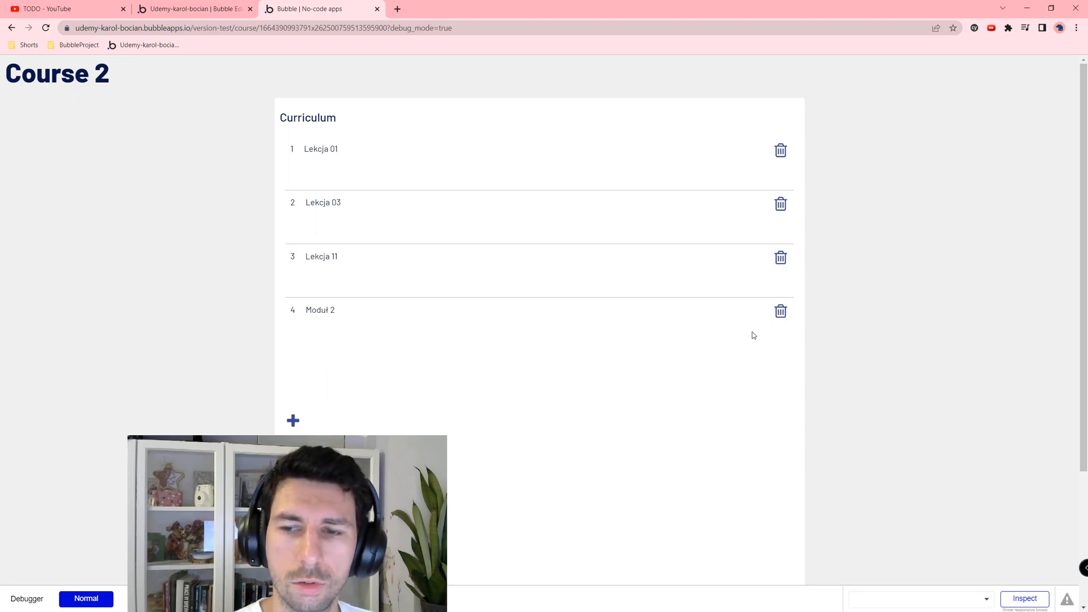
{"action": "left_click", "coordinate": [293, 421]}
{"action": "left_click", "coordinate": [463, 447]}
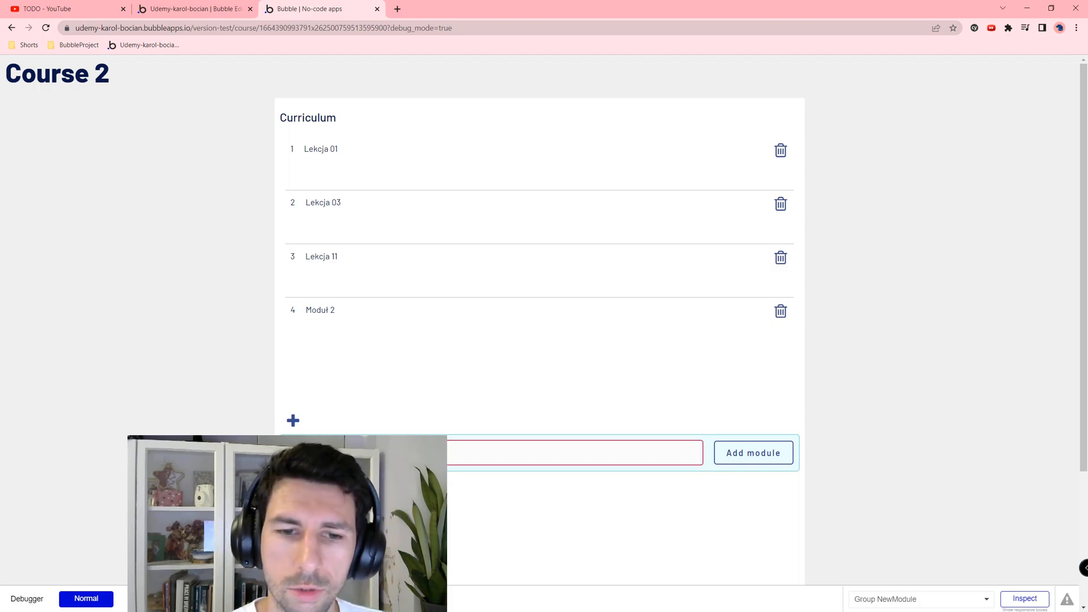
{"action": "left_click", "coordinate": [292, 422]}
{"action": "double_click", "coordinate": [293, 422]}
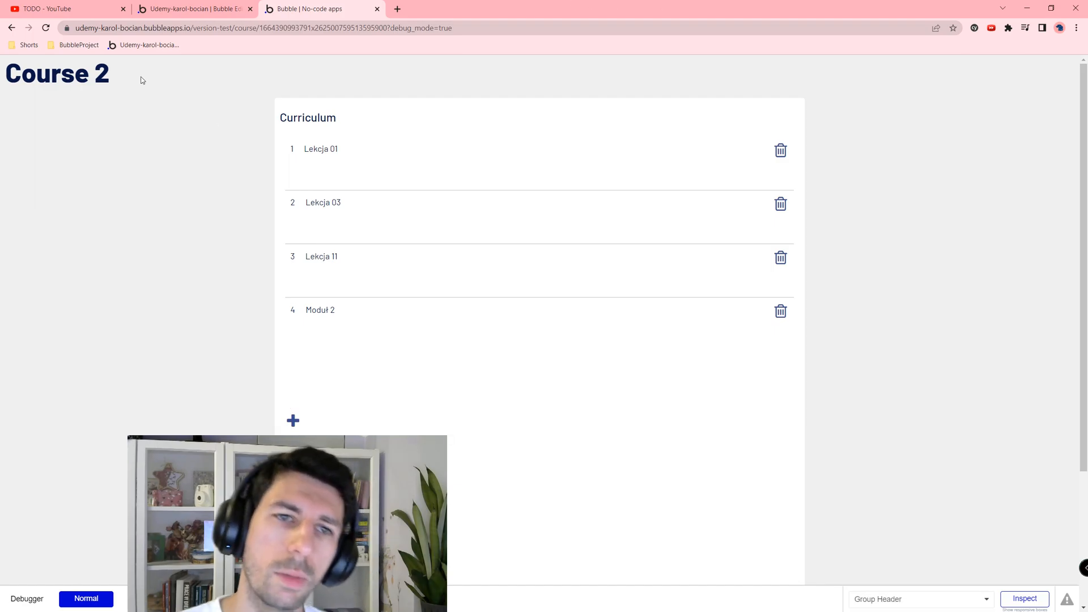
{"action": "left_click", "coordinate": [191, 5]}
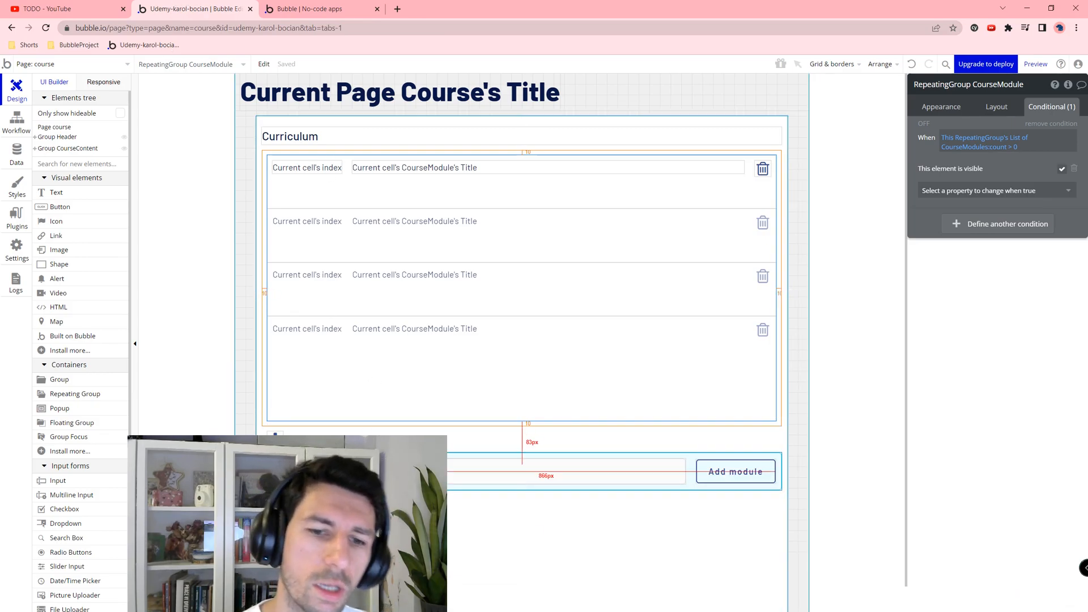
Step: Copy Group NewModule and paste it into the Curriculum repeating group's cell
{"action": "left_click", "coordinate": [691, 471]}
{"action": "right_click", "coordinate": [372, 376]}
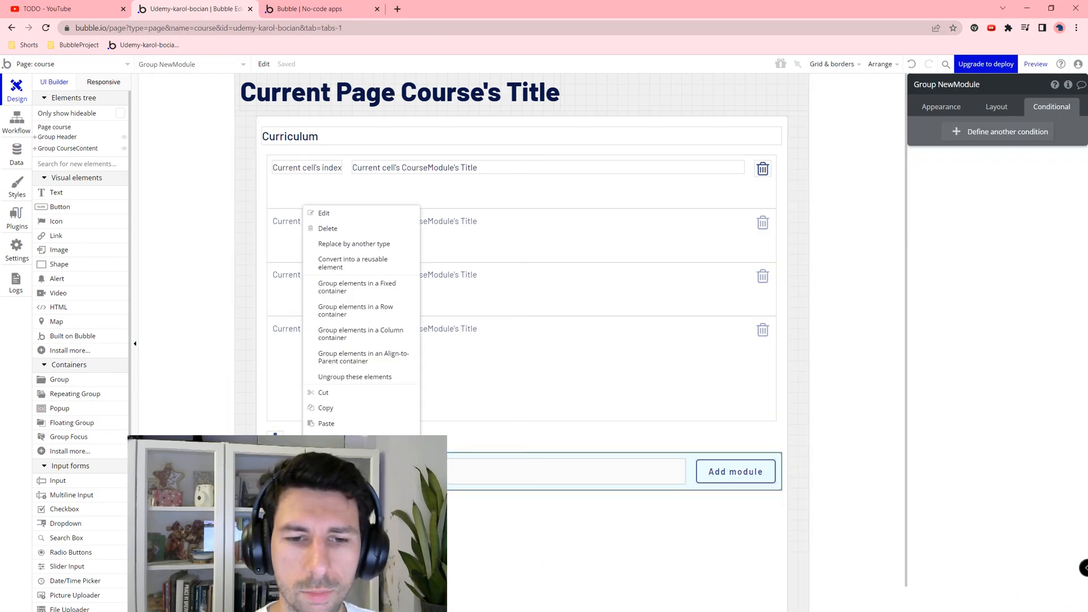
{"action": "left_click", "coordinate": [340, 409]}
{"action": "left_click", "coordinate": [319, 200]}
{"action": "right_click", "coordinate": [311, 184]}
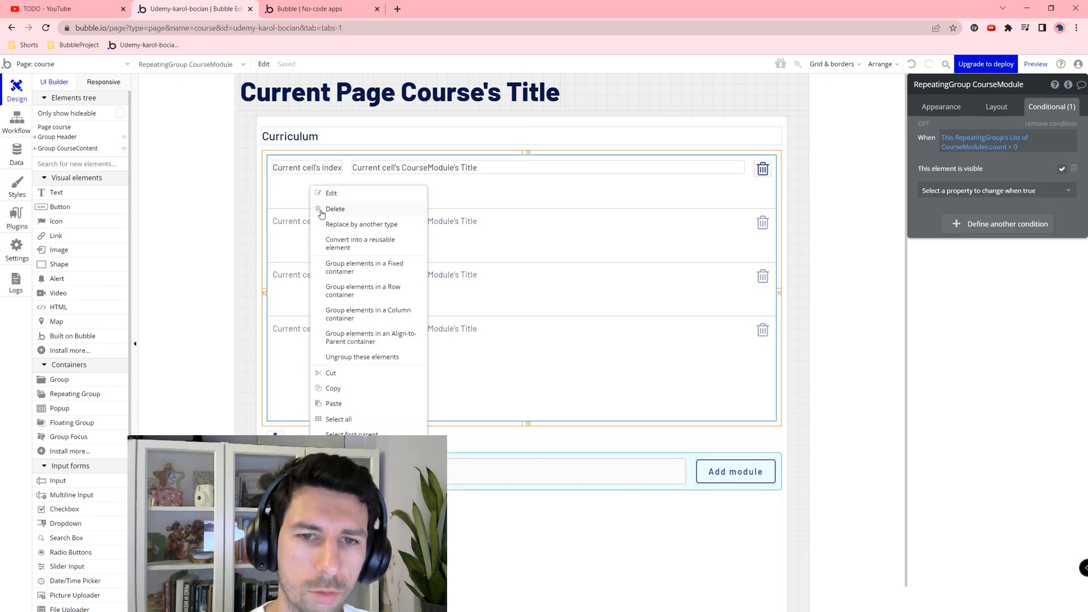
{"action": "left_click", "coordinate": [332, 403]}
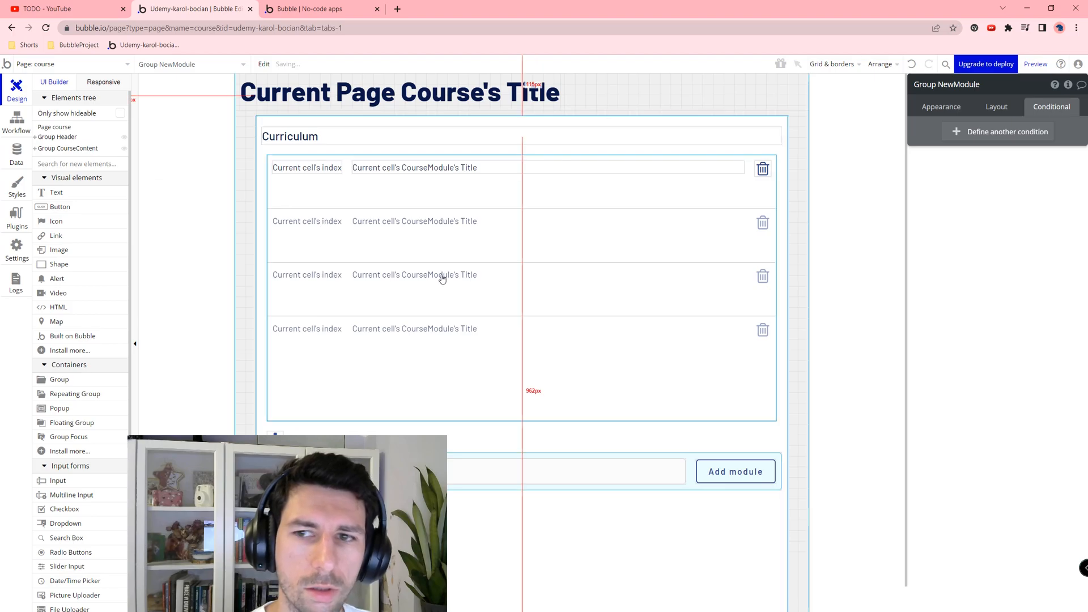
Step: Expand the Elements tree and make the pasted add-module group visible
{"action": "left_click", "coordinate": [36, 149]}
{"action": "left_click", "coordinate": [34, 138]}
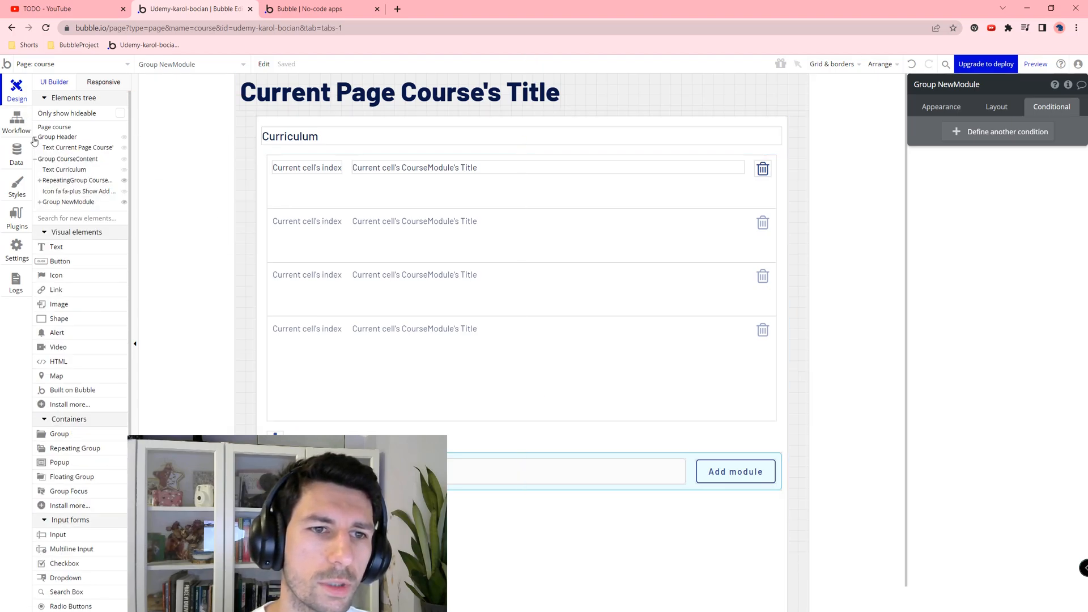
{"action": "left_click", "coordinate": [38, 204]}
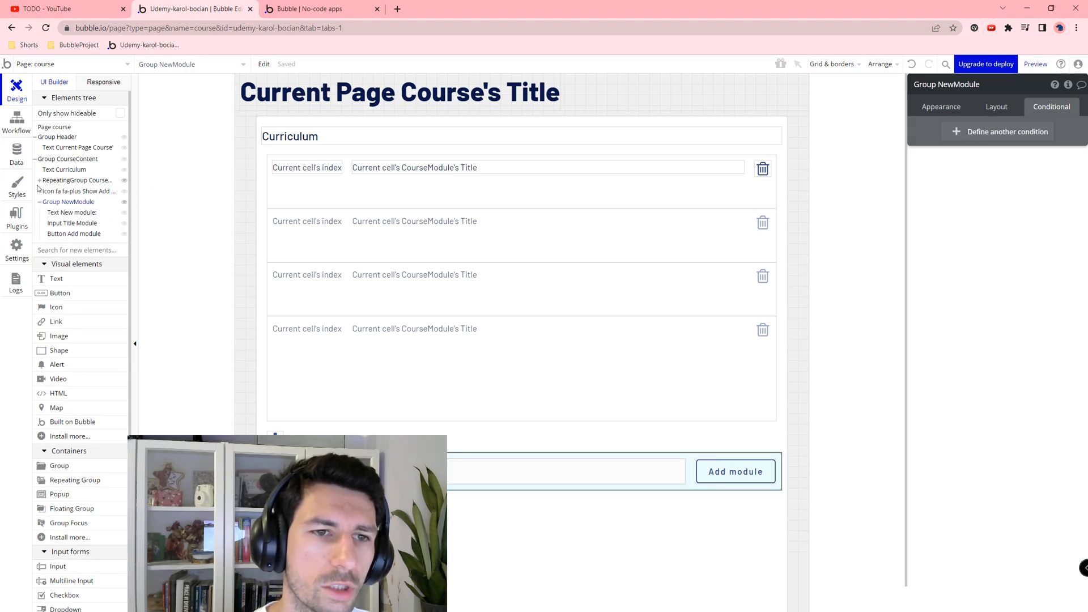
{"action": "left_click", "coordinate": [39, 181]}
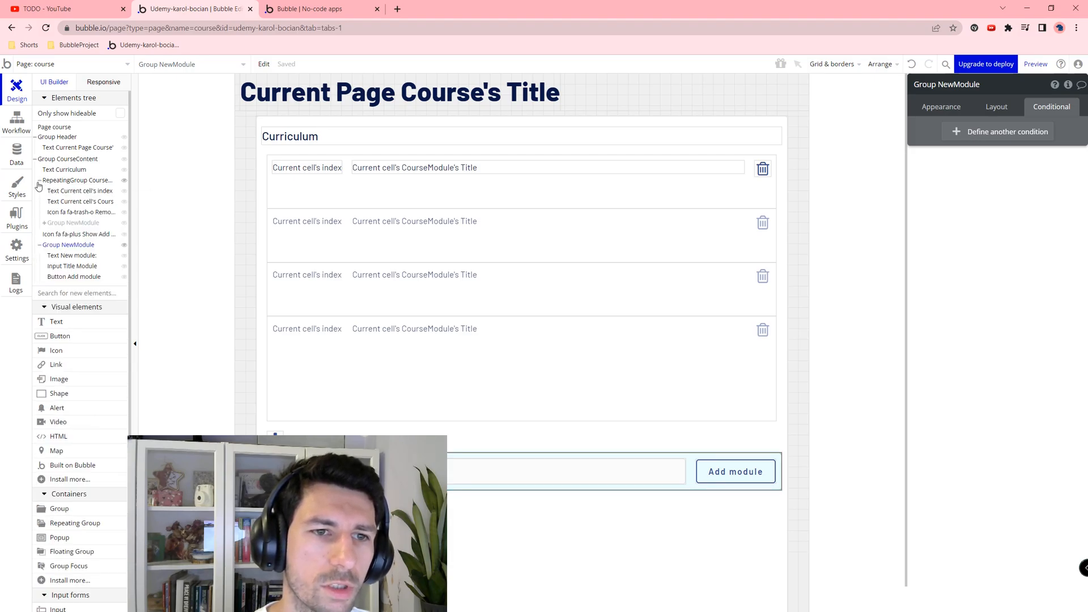
{"action": "left_click", "coordinate": [44, 222]}
{"action": "left_click", "coordinate": [123, 222]}
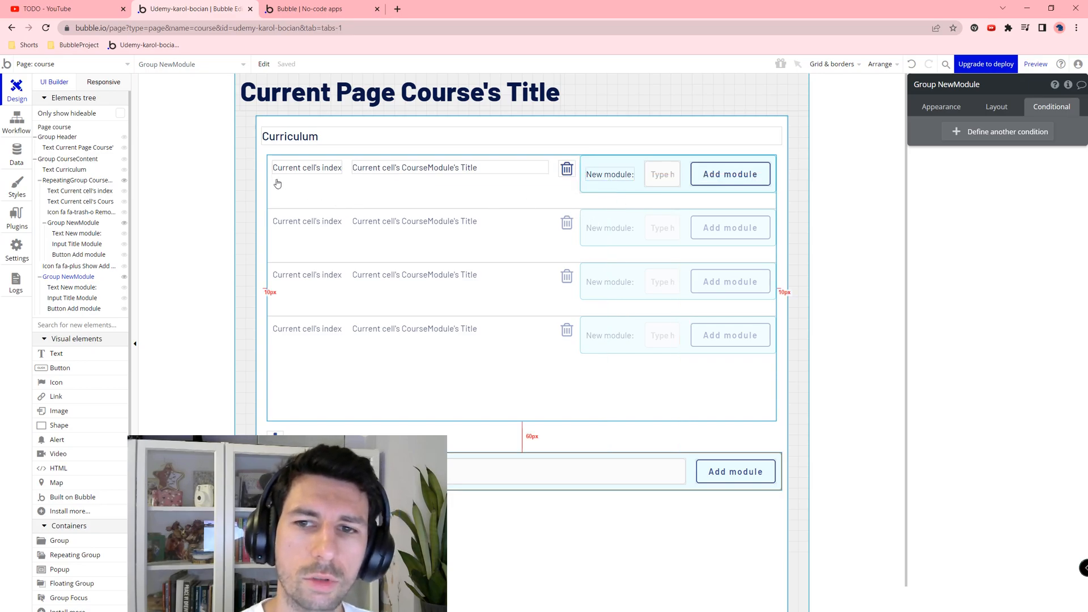
Step: Select the cell's index text, delete icon and module title together
{"action": "left_click", "coordinate": [302, 174]}
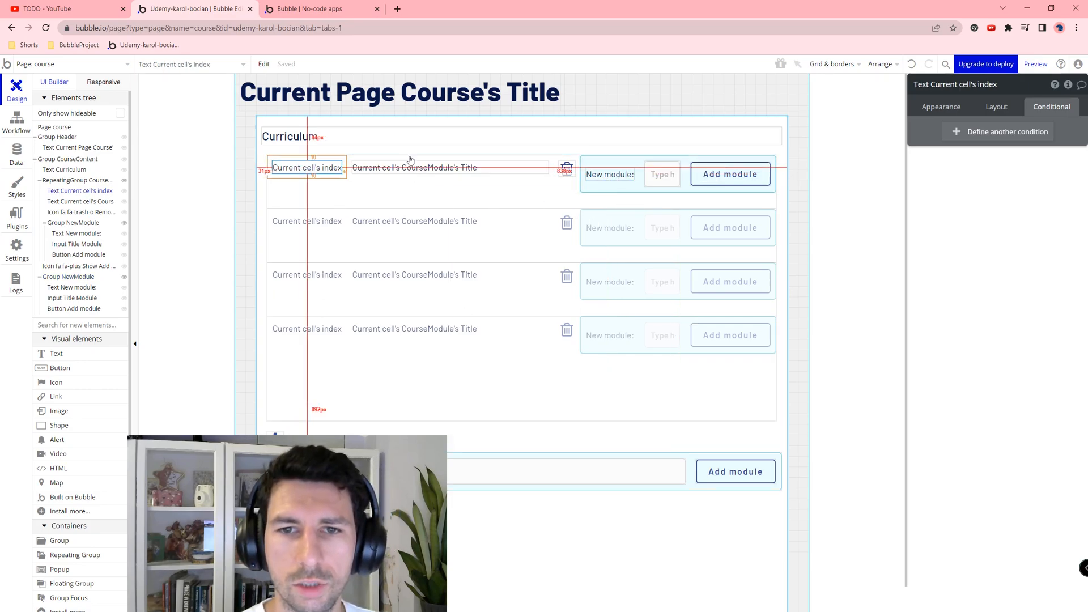
{"action": "left_click", "coordinate": [567, 169], "text": "shift"}
{"action": "left_click", "coordinate": [489, 168], "text": "shift"}
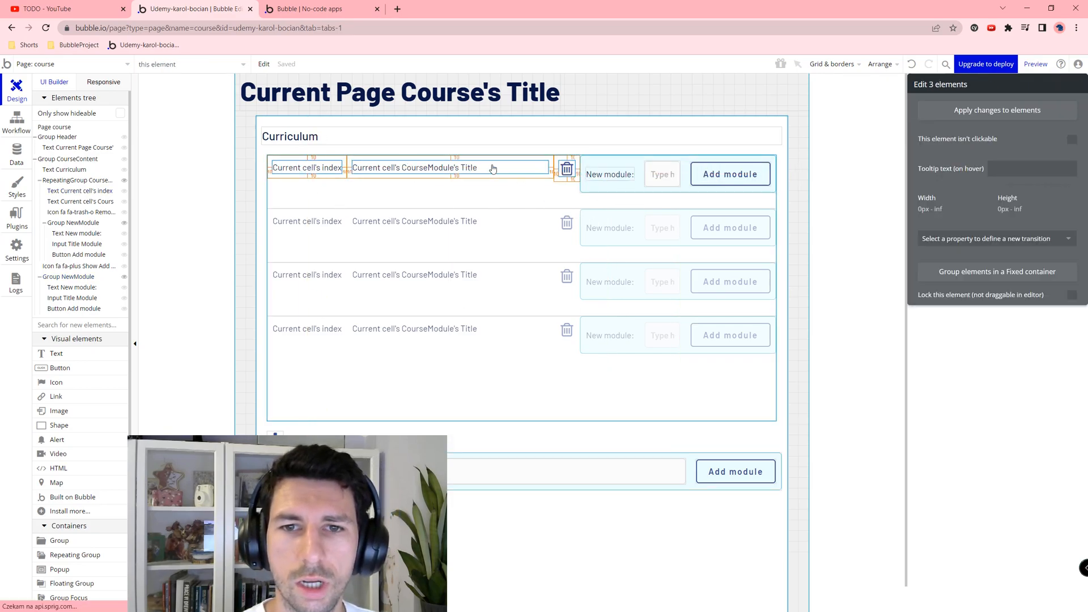
Step: Group the index, title and delete icon into a Row container
{"action": "right_click", "coordinate": [568, 172]}
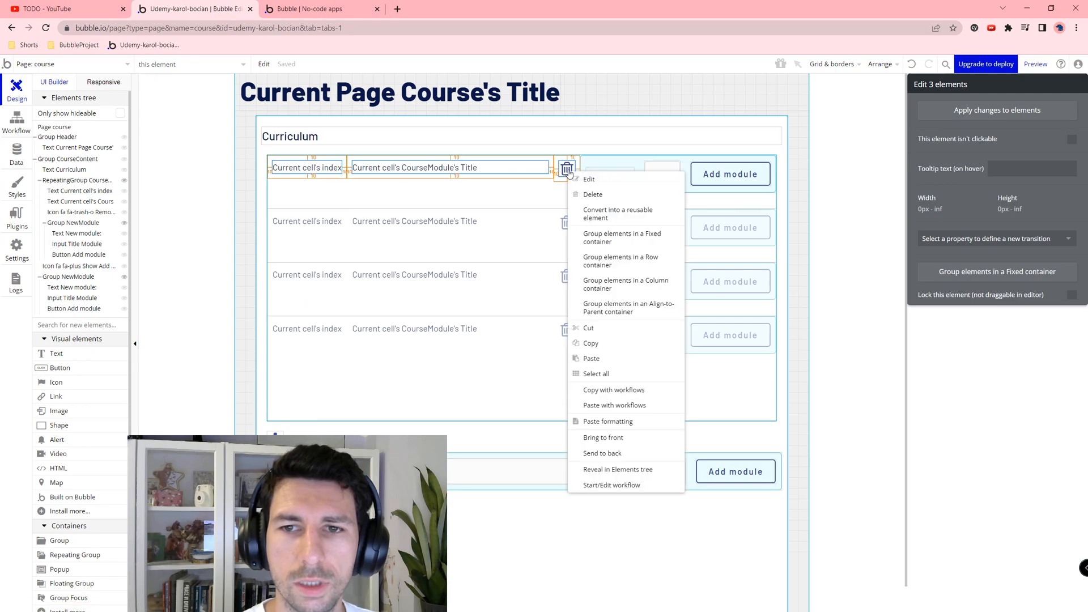
{"action": "left_click", "coordinate": [664, 258]}
{"action": "left_click", "coordinate": [926, 108]}
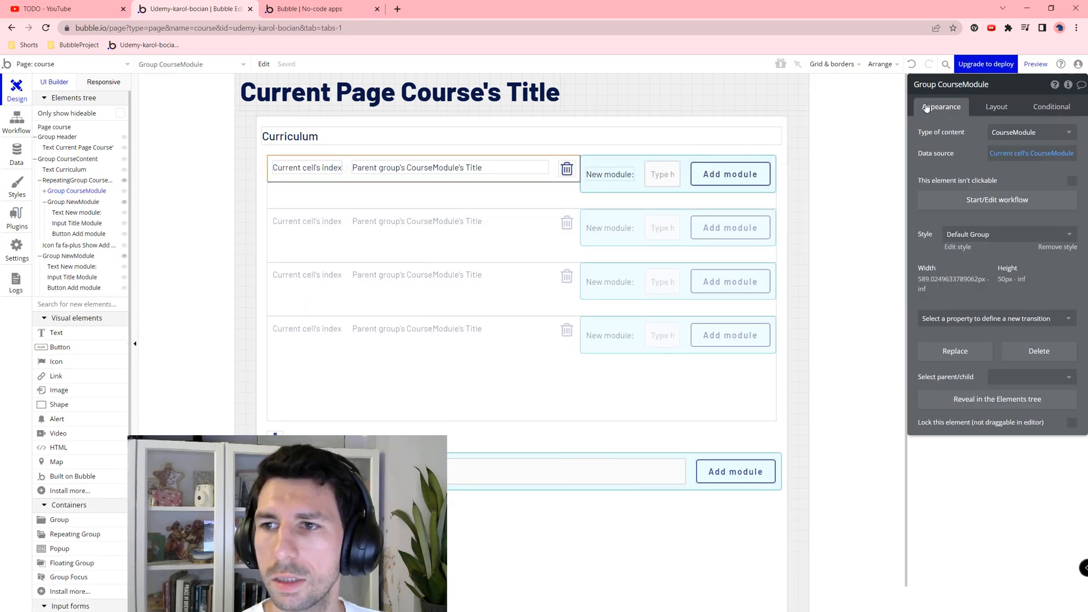
Step: Set the Curriculum repeating group's cell layout to Column
{"action": "left_click", "coordinate": [651, 159]}
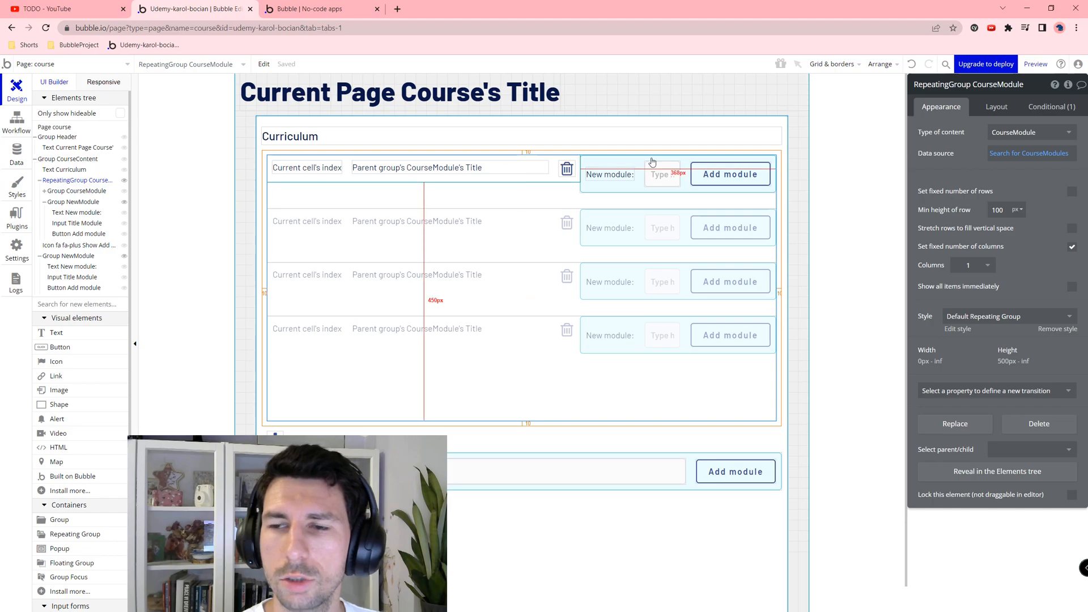
{"action": "left_click", "coordinate": [991, 113]}
{"action": "left_click", "coordinate": [1011, 132]}
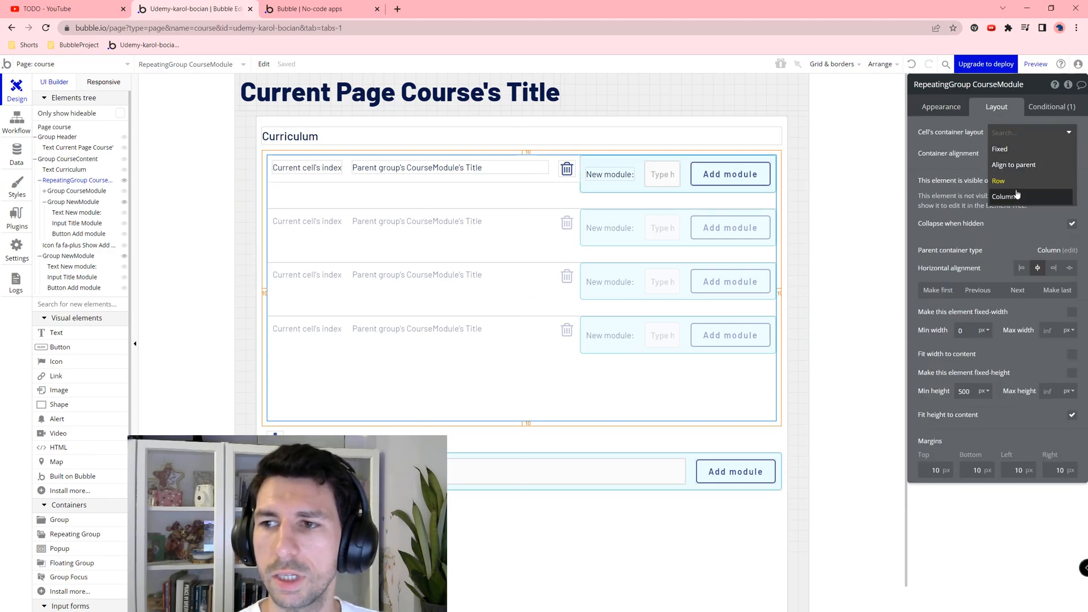
{"action": "left_click", "coordinate": [1017, 195]}
Step: Give the row group min width 0 and untick Fit width to content
{"action": "left_click", "coordinate": [552, 160]}
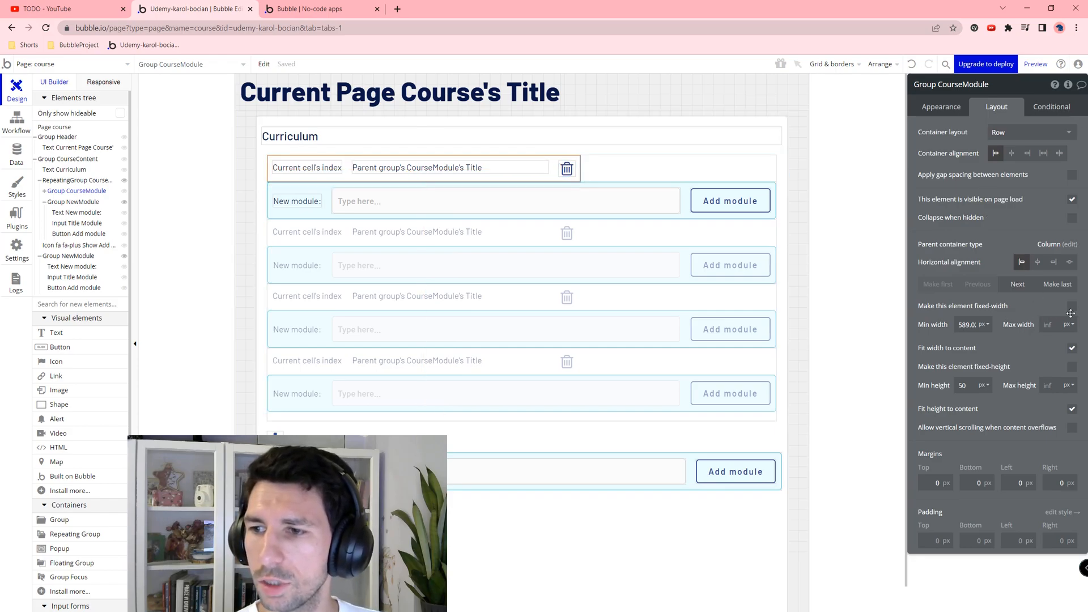
{"action": "type", "text": "0"}
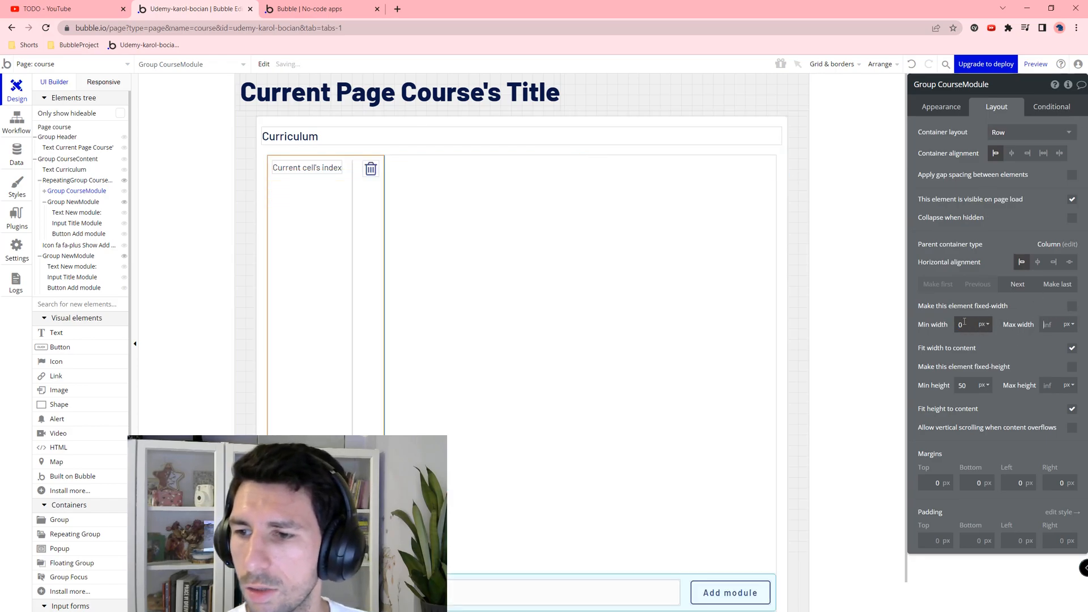
{"action": "left_click", "coordinate": [1073, 348]}
{"action": "left_click", "coordinate": [967, 384]}
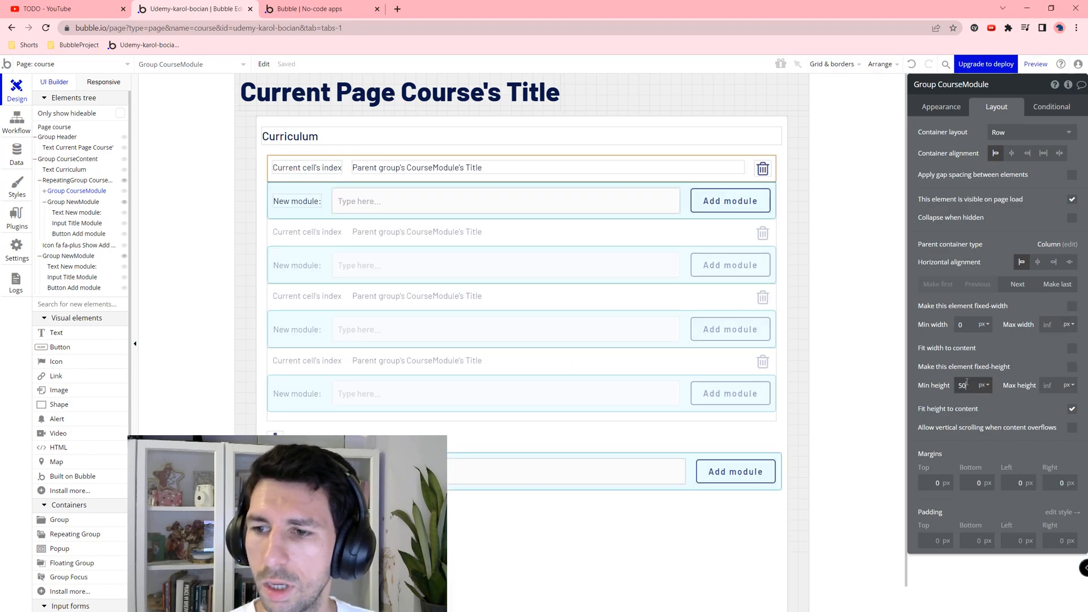
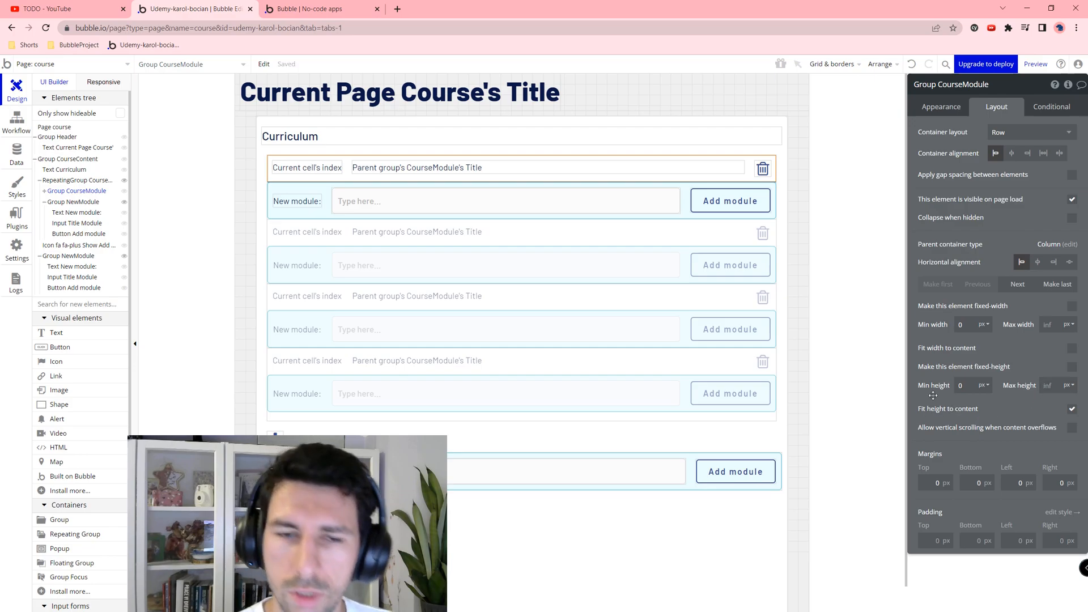
Step: Change the module cell's entry-row label text to "New file:"
{"action": "left_click", "coordinate": [304, 199]}
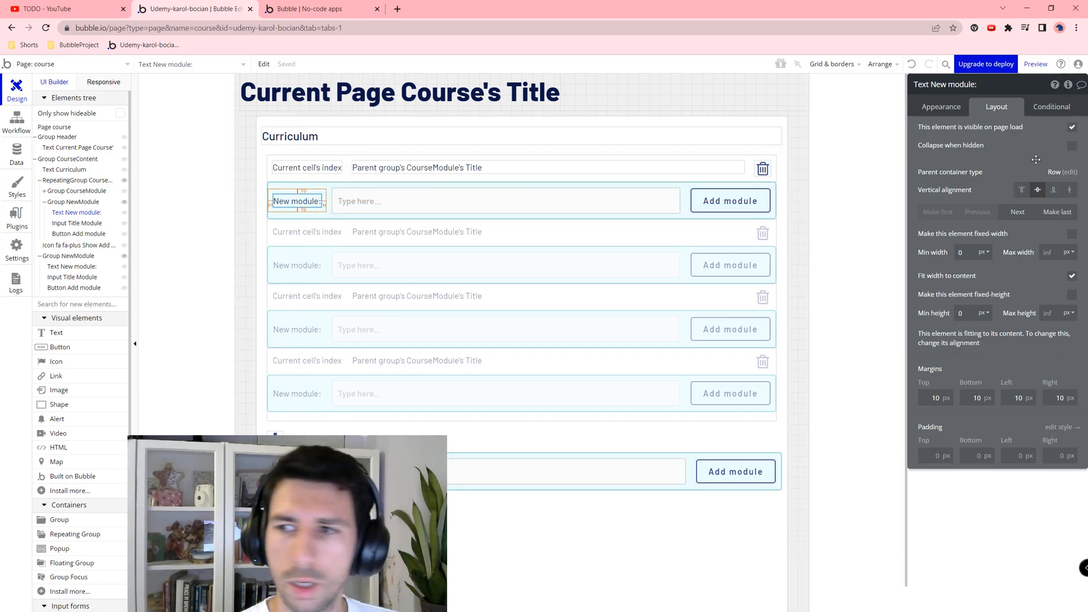
{"action": "left_click", "coordinate": [940, 112]}
{"action": "triple_click", "coordinate": [970, 148]}
{"action": "type", "text": "New file"}
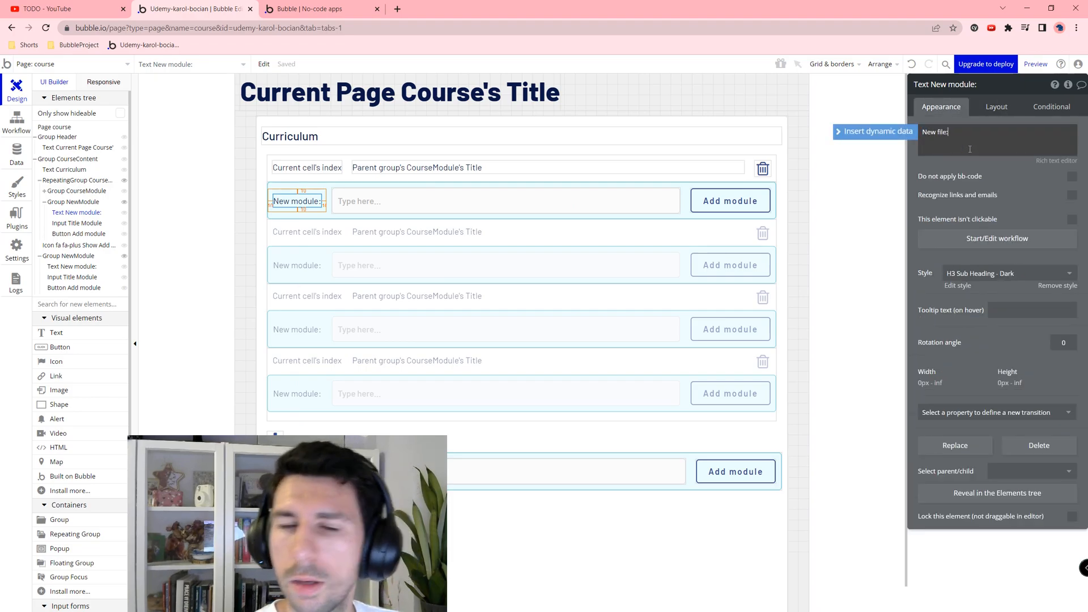
{"action": "key", "text": "Tab"}
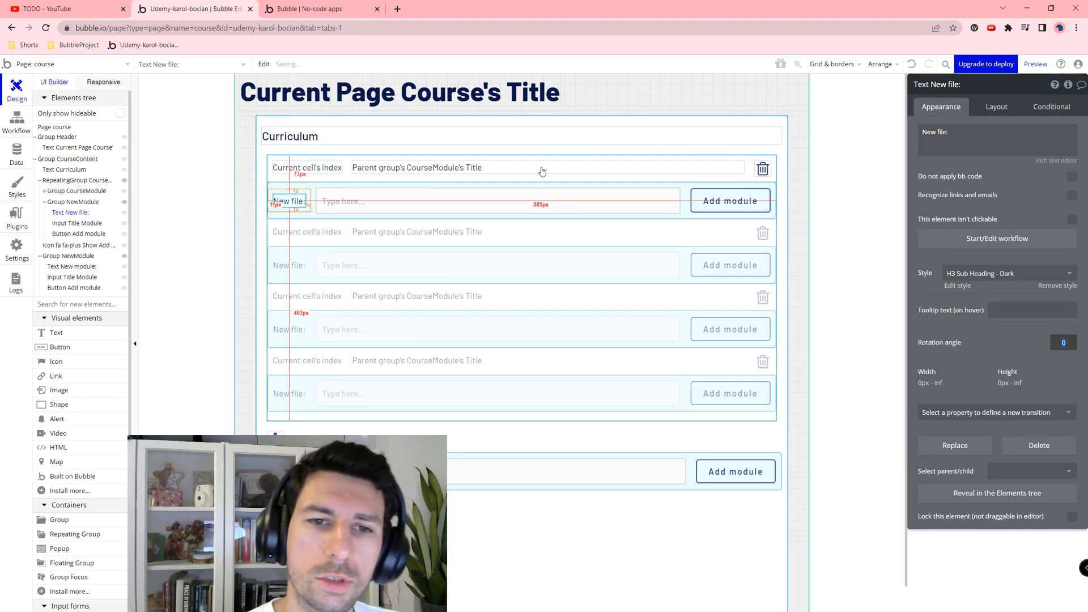
Step: Copy the plus icon into Group CourseModule and place it above the New file row
{"action": "left_click", "coordinate": [272, 432]}
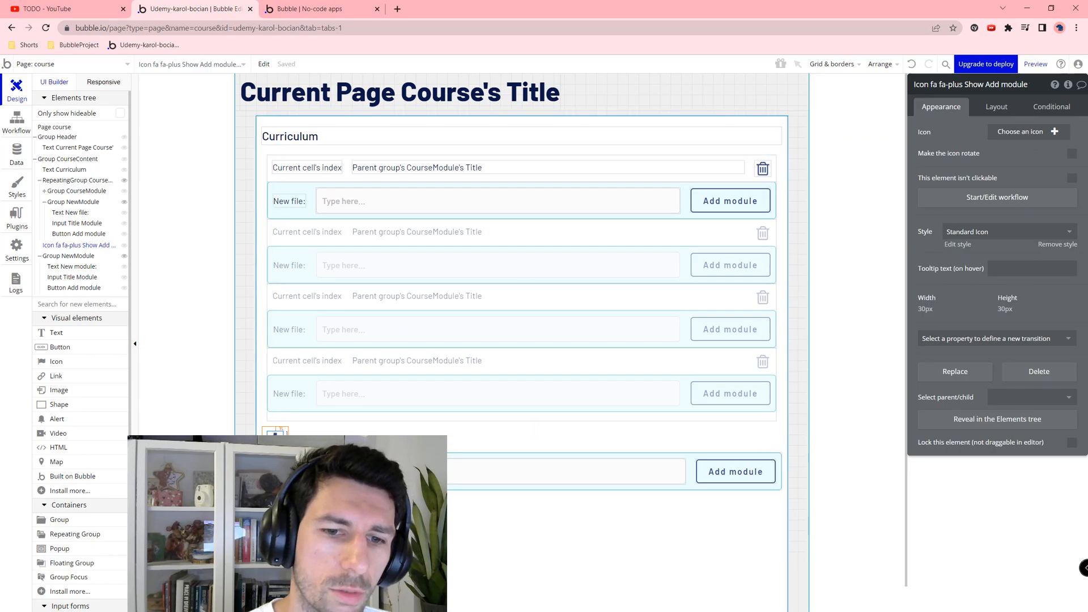
{"action": "right_click", "coordinate": [274, 431]}
{"action": "left_click", "coordinate": [321, 408]}
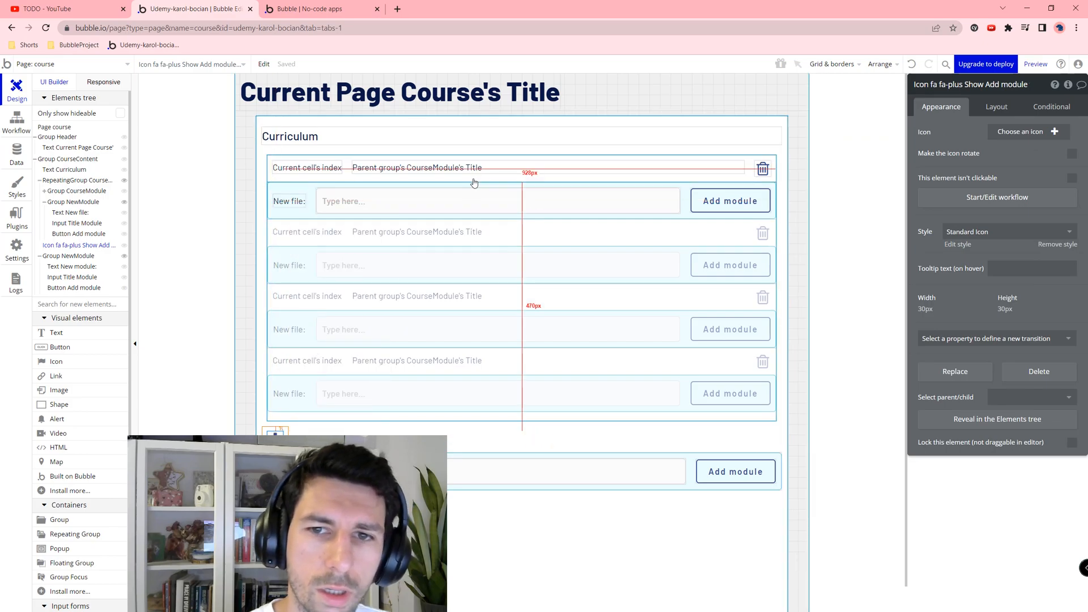
{"action": "left_click", "coordinate": [475, 181]}
{"action": "right_click", "coordinate": [472, 183]}
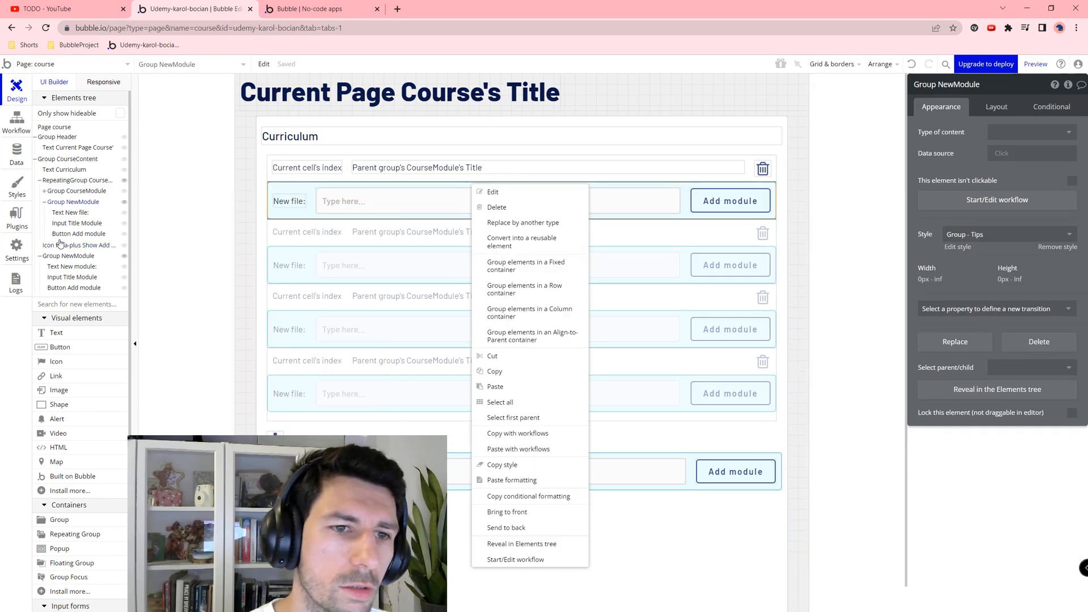
{"action": "right_click", "coordinate": [58, 184]}
{"action": "left_click", "coordinate": [80, 206]}
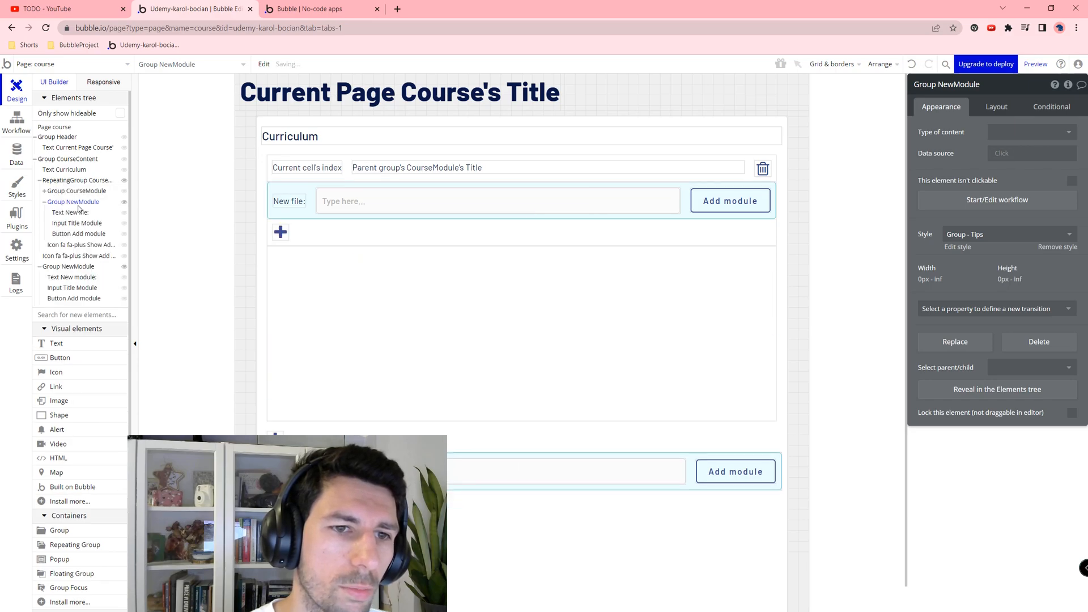
{"action": "left_click_drag", "start_coordinate": [56, 248], "coordinate": [57, 200]}
Step: Rename the New file row group to Group NewFile
{"action": "left_click", "coordinate": [80, 214]}
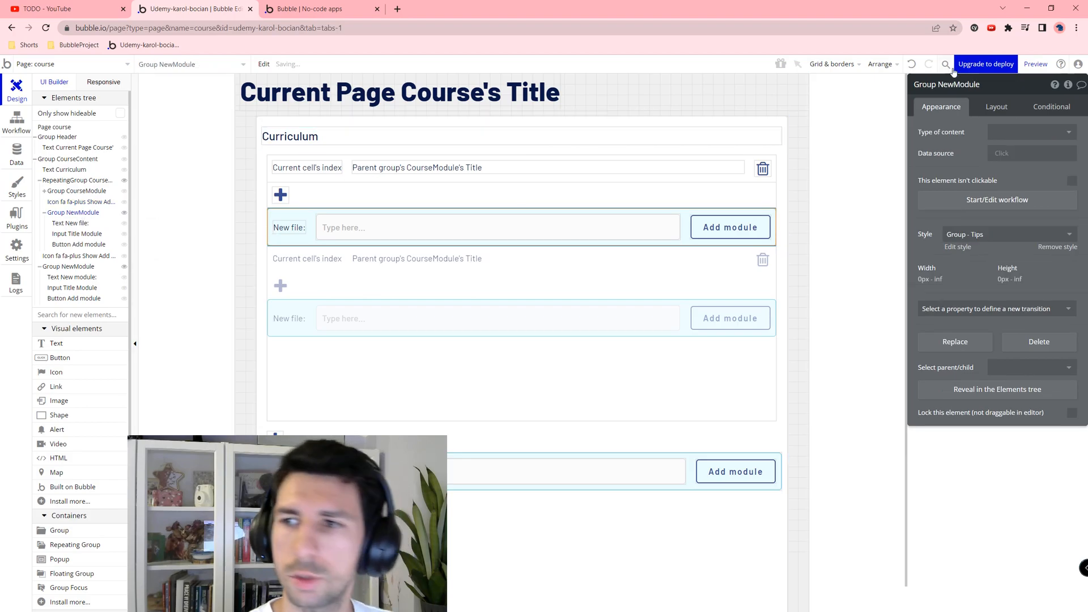
{"action": "left_click", "coordinate": [988, 85]}
{"action": "double_click", "coordinate": [978, 85]}
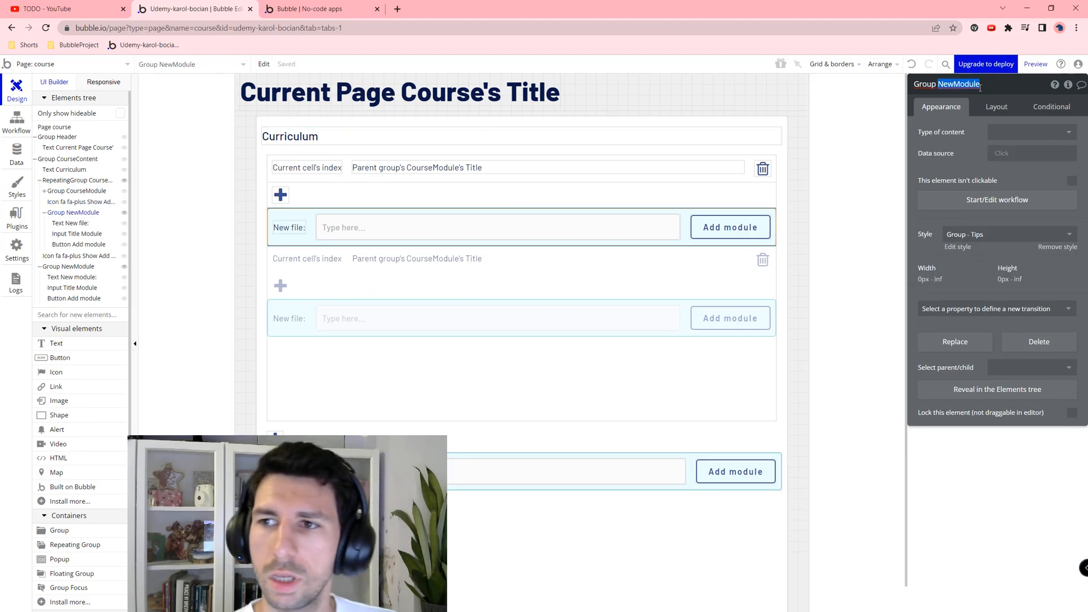
{"action": "type", "text": "New"}
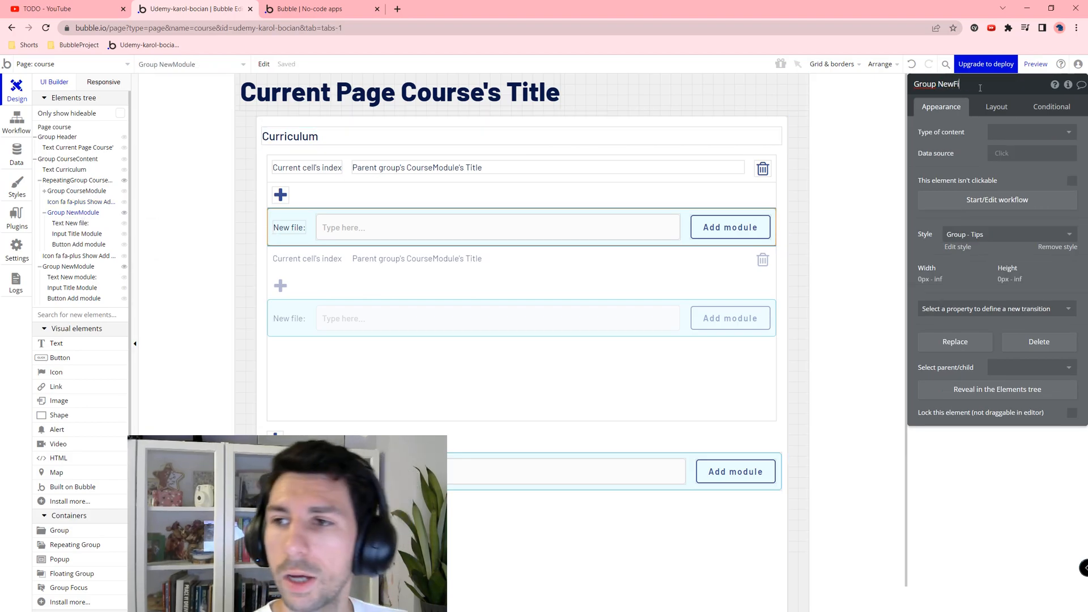
Step: Start renaming the pasted plus icon, selecting the trailing words of its name
{"action": "left_click", "coordinate": [279, 194]}
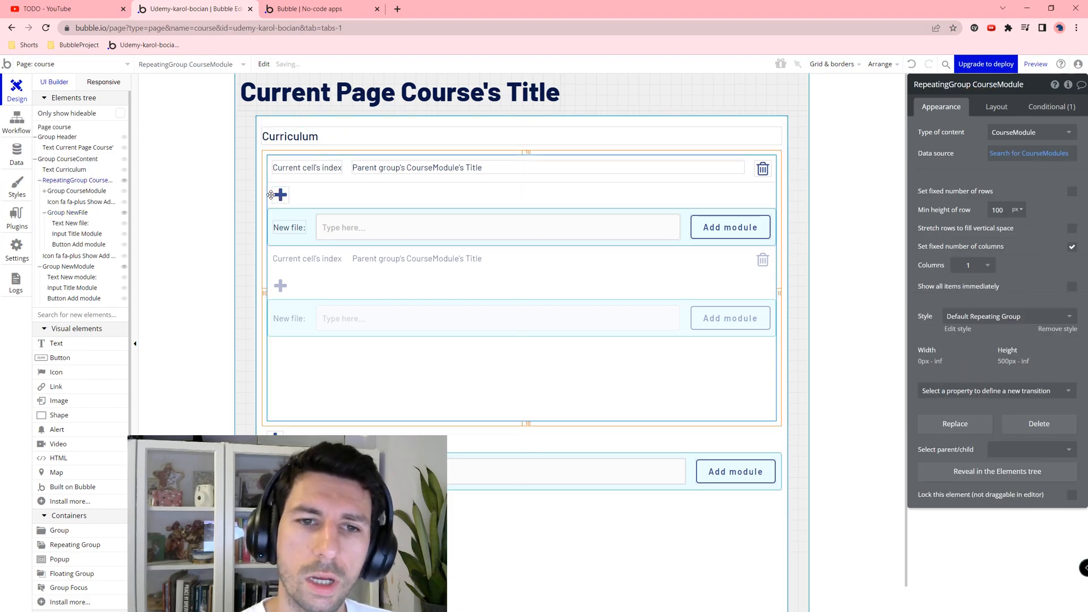
{"action": "left_click", "coordinate": [280, 194]}
{"action": "left_click", "coordinate": [1027, 89]}
{"action": "key", "text": "ctrl+shift+Left"}
{"action": "key", "text": "ctrl+shift+Left"}
{"action": "key", "text": "ctrl+shift+Left"}
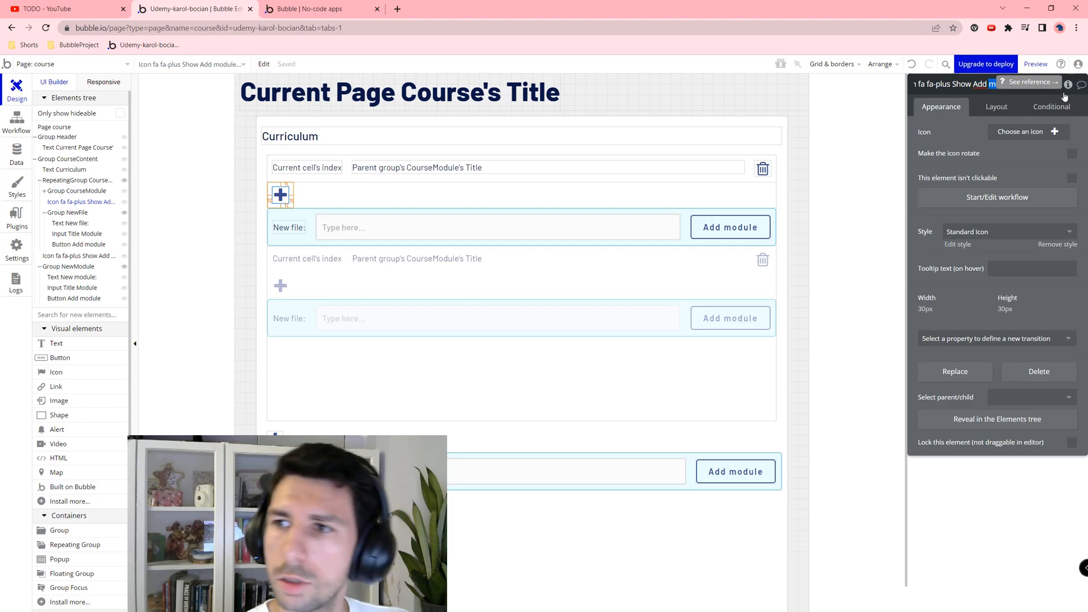
Step: Name the plus icon "Icon fa fa-plus Show Add New File"
{"action": "key", "text": "BackSpace"}
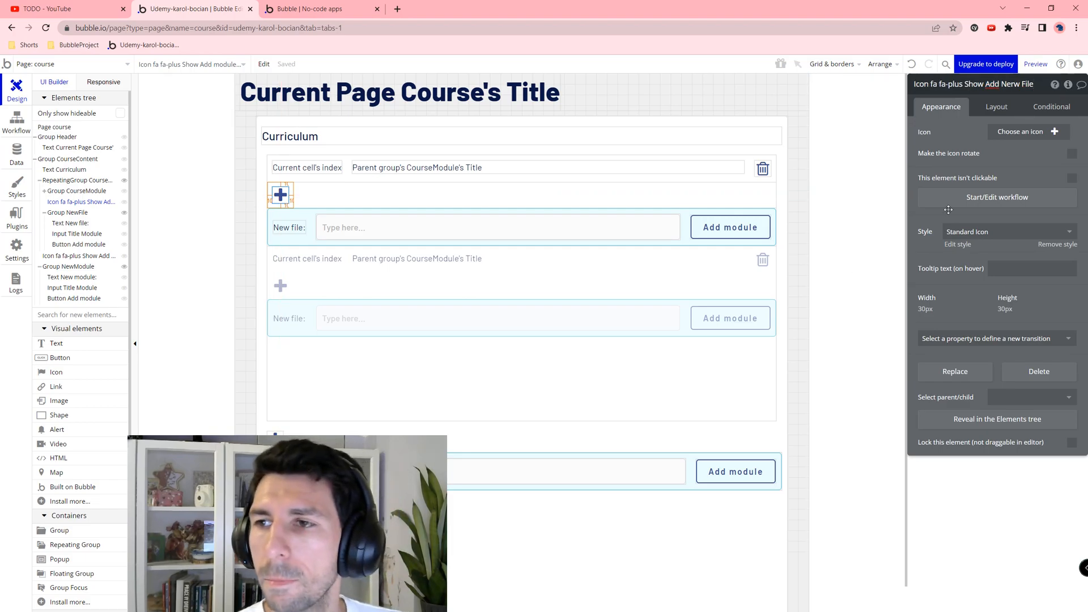
{"action": "left_click", "coordinate": [1011, 83]}
{"action": "key", "text": "BackSpace"}
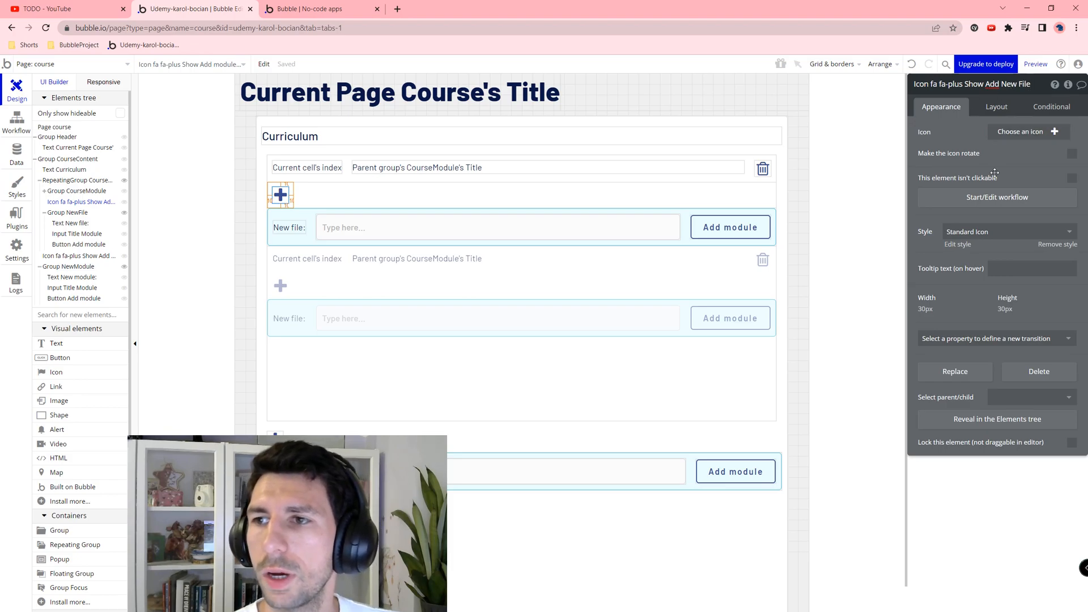
Step: Check Group NewFile's layout: hidden on page load and collapsing when hidden
{"action": "left_click", "coordinate": [520, 181]}
{"action": "left_click", "coordinate": [277, 186]}
{"action": "left_click", "coordinate": [279, 190]}
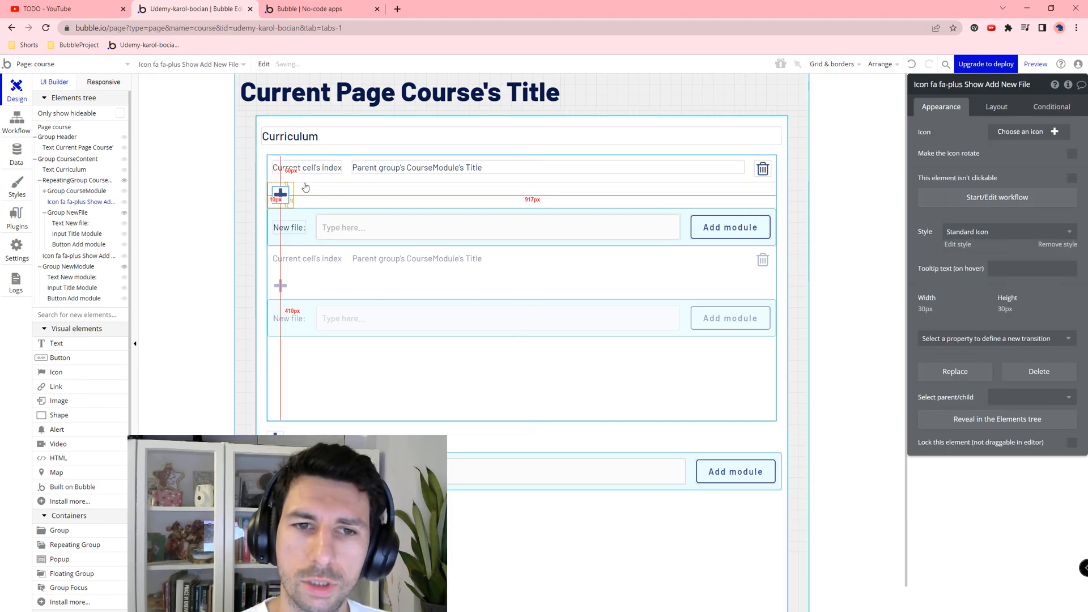
{"action": "left_click", "coordinate": [310, 216]}
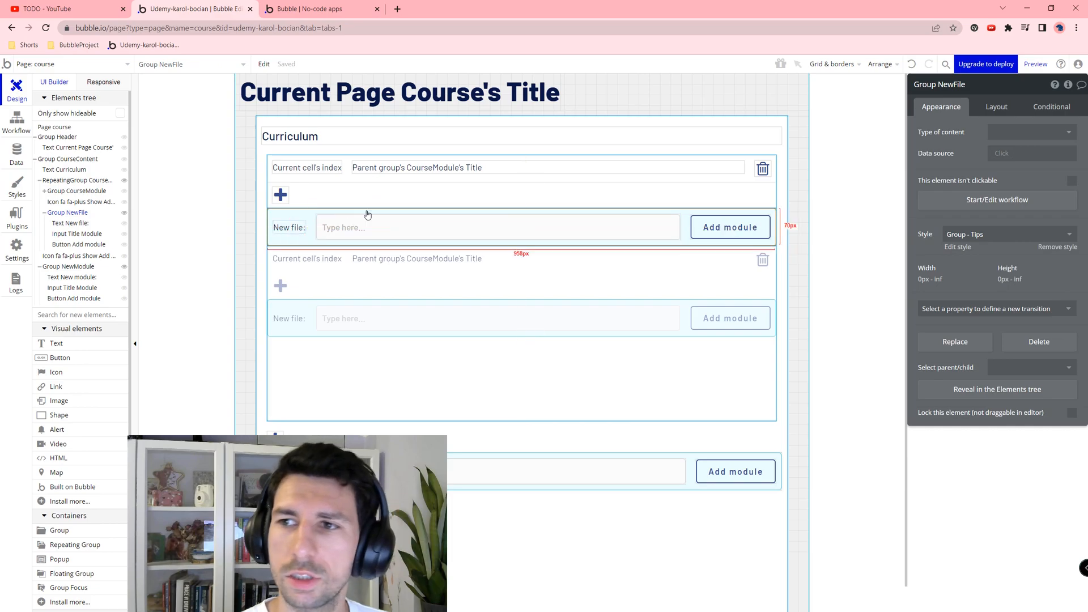
{"action": "left_click", "coordinate": [996, 107]}
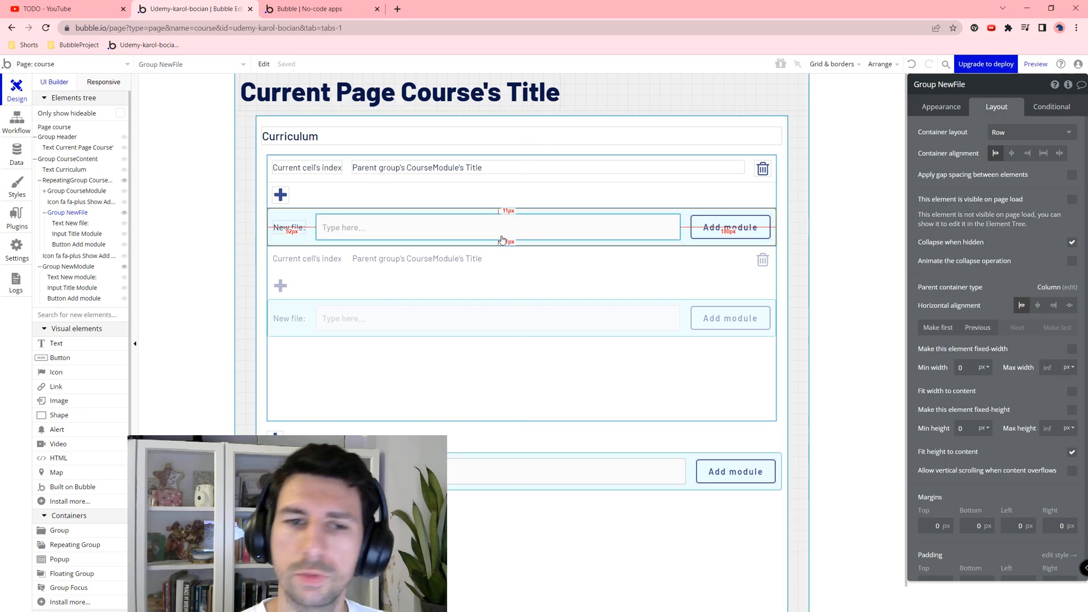
Step: Open the plus icon's click workflow
{"action": "left_click", "coordinate": [280, 195]}
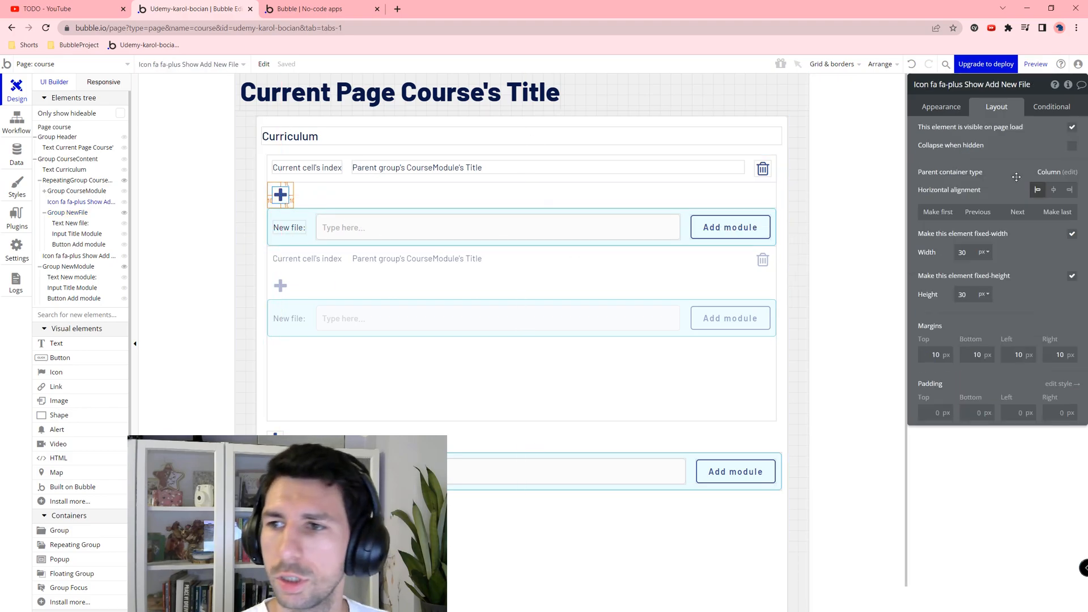
{"action": "left_click", "coordinate": [940, 107]}
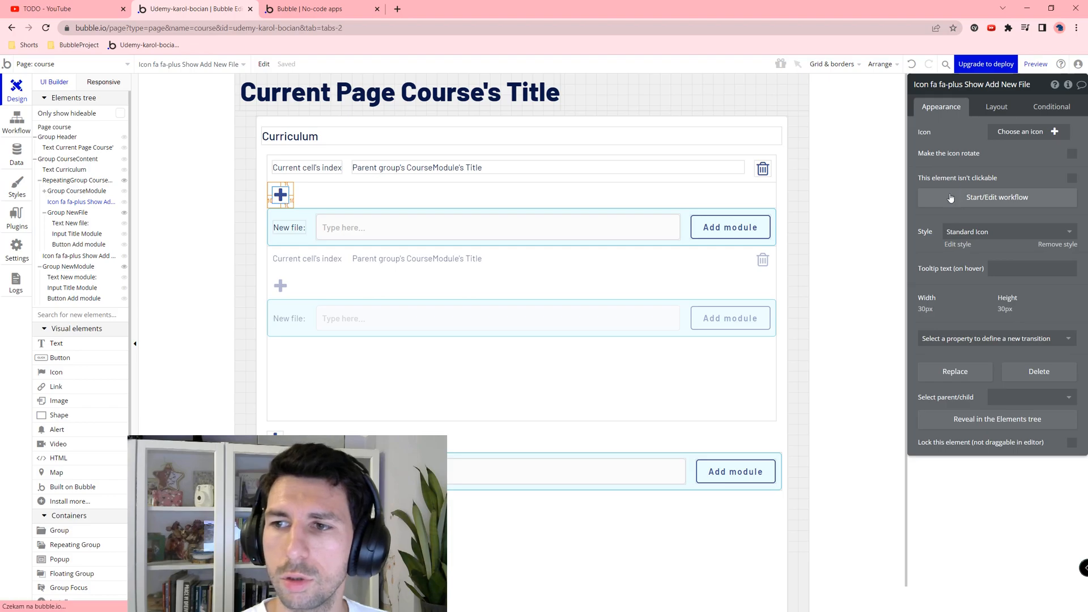
{"action": "left_click", "coordinate": [960, 201]}
Step: Add a Toggle an element action targeting Group NewFile to the plus icon's click
{"action": "left_click", "coordinate": [90, 196]}
{"action": "type", "text": "toggl"}
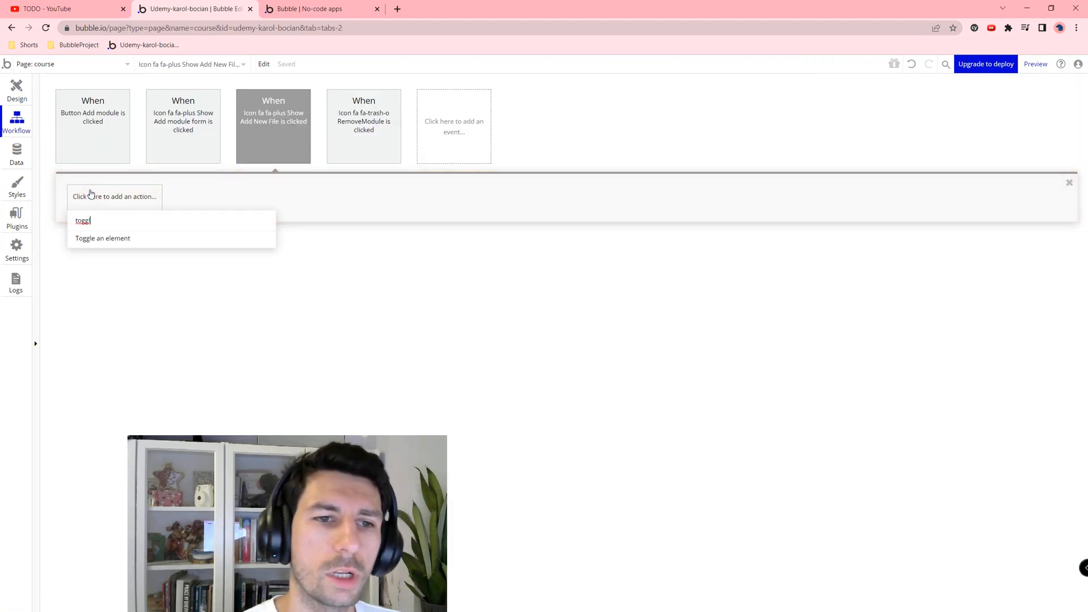
{"action": "left_click", "coordinate": [152, 237]}
{"action": "left_click", "coordinate": [1005, 110]}
{"action": "type", "text": "new"}
{"action": "left_click", "coordinate": [1006, 127]}
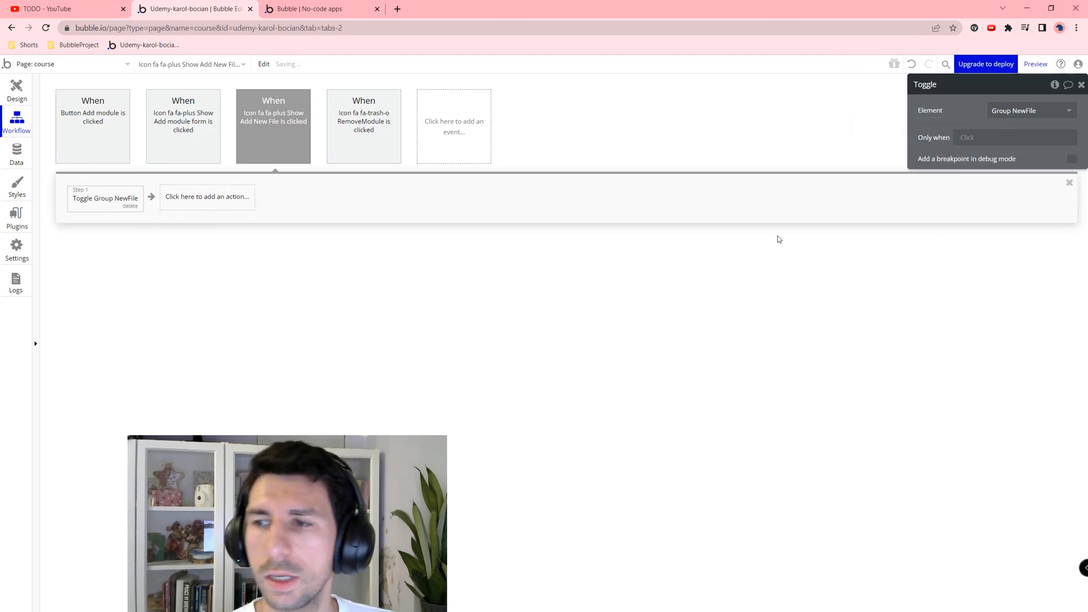
Step: Reload the preview and confirm the + under Lekcja 01 shows and hides the New file row
{"action": "left_click", "coordinate": [23, 88]}
{"action": "left_click", "coordinate": [284, 9]}
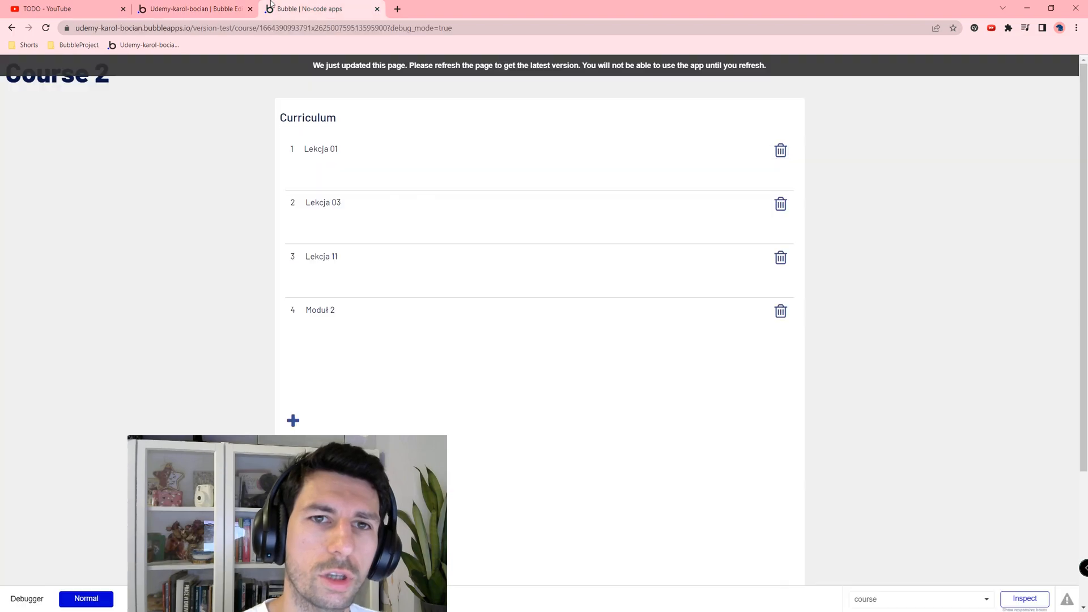
{"action": "key", "text": "F5"}
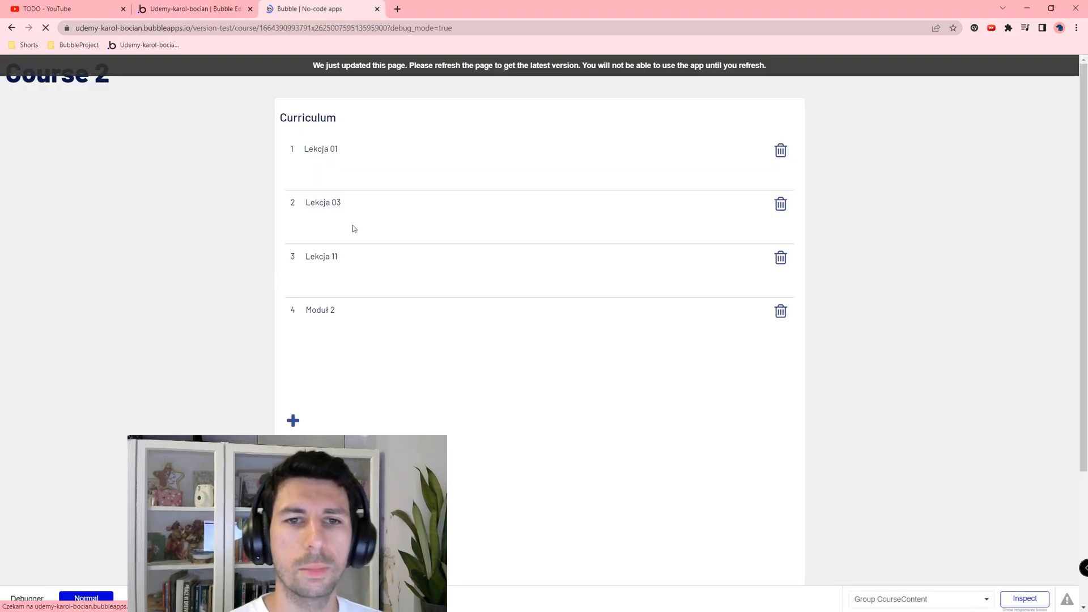
{"action": "left_click", "coordinate": [297, 175]}
{"action": "left_click", "coordinate": [296, 176]}
{"action": "left_click", "coordinate": [297, 176]}
{"action": "left_click", "coordinate": [297, 176]}
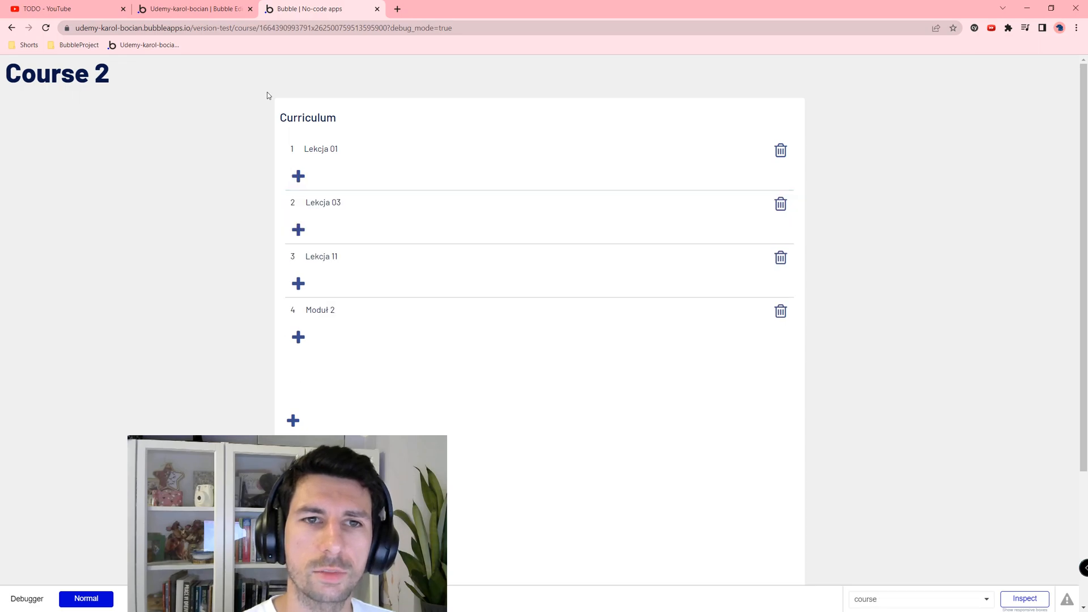
{"action": "key", "text": "ctrl+shift+Tab"}
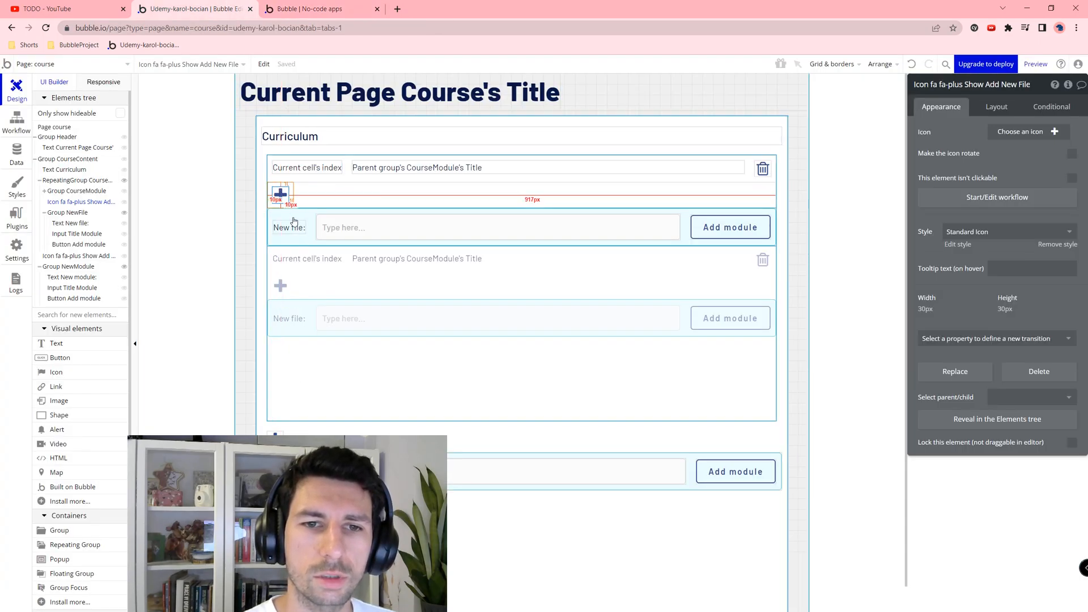
Step: Rename the row's title input to Input Title New File
{"action": "left_click", "coordinate": [362, 213]}
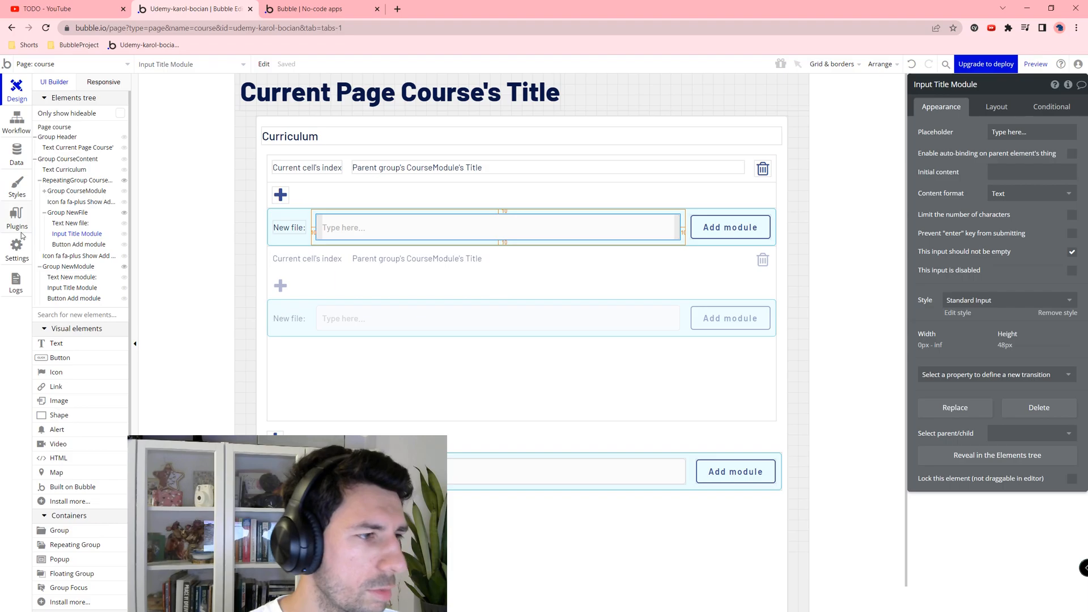
{"action": "left_click", "coordinate": [988, 88]}
{"action": "double_click", "coordinate": [988, 90]}
{"action": "type", "text": "New Fi"}
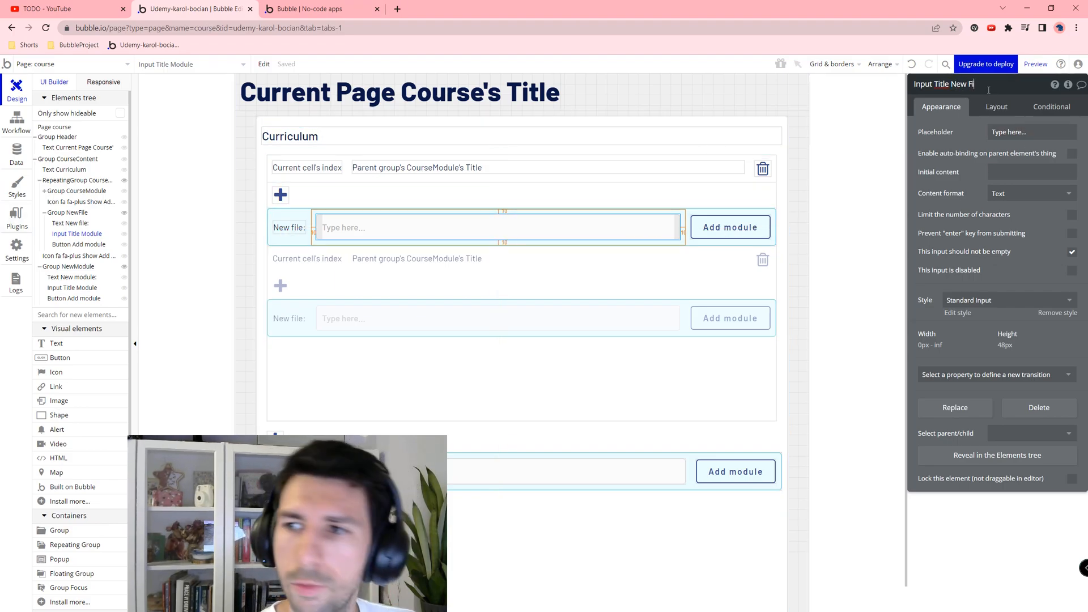
{"action": "key", "text": "Return"}
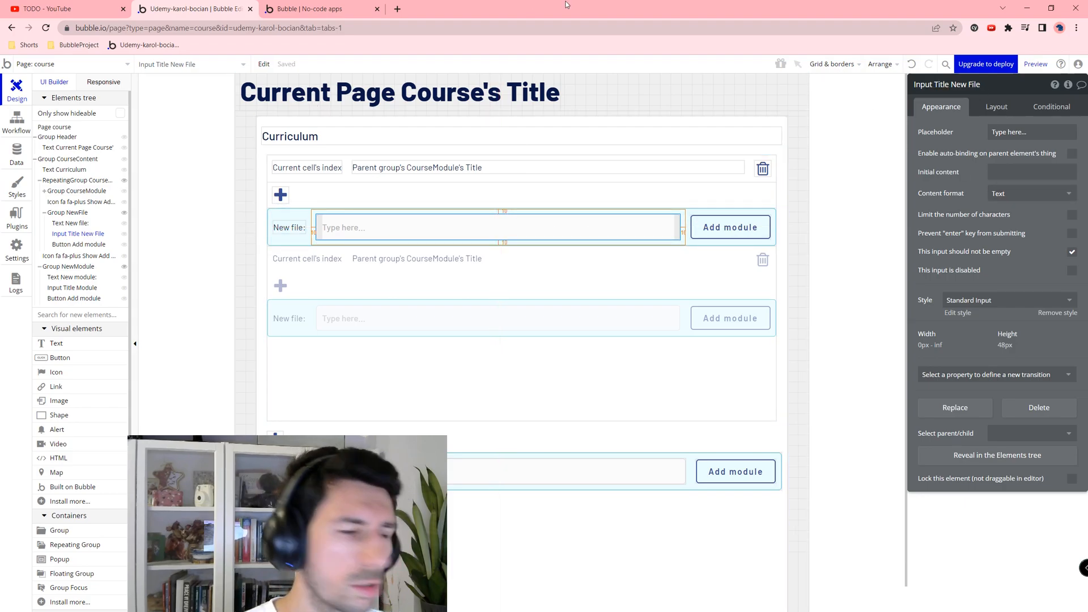
Step: Relabel the New file row's button to "Add File"
{"action": "left_click", "coordinate": [715, 234]}
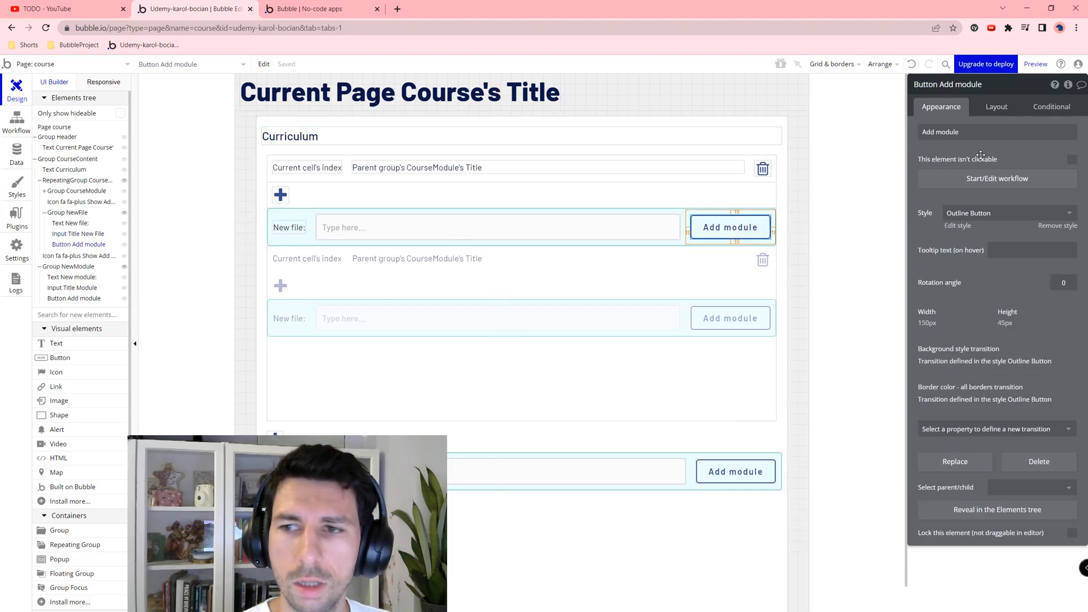
{"action": "triple_click", "coordinate": [1004, 136]}
{"action": "left_click", "coordinate": [1003, 136]}
{"action": "type", "text": "Fi"}
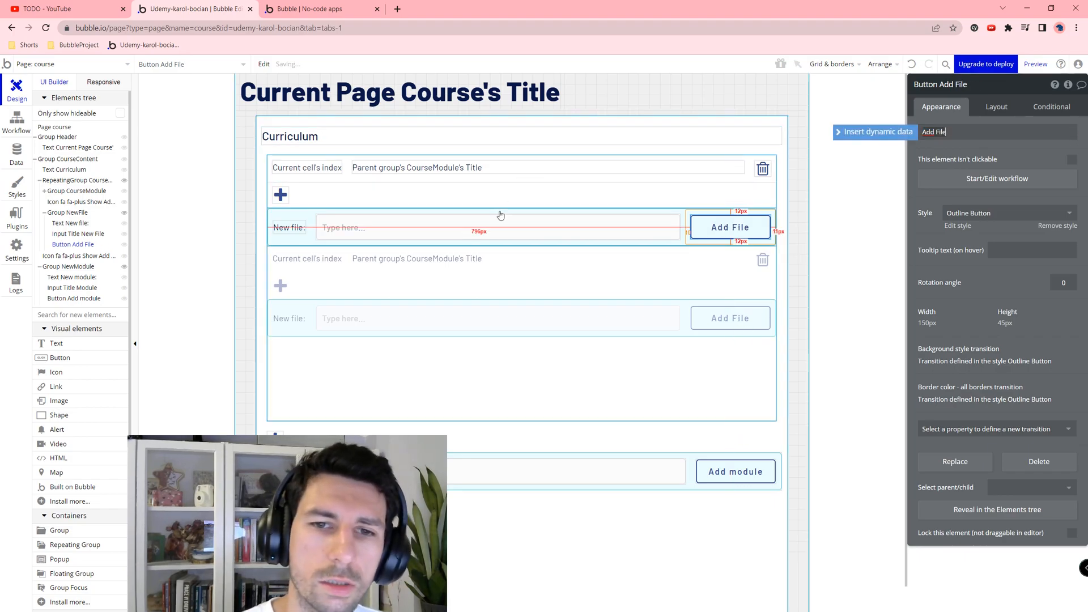
Step: Give the title input the placeholder "File title"
{"action": "left_click", "coordinate": [347, 221]}
{"action": "left_click", "coordinate": [1008, 131]}
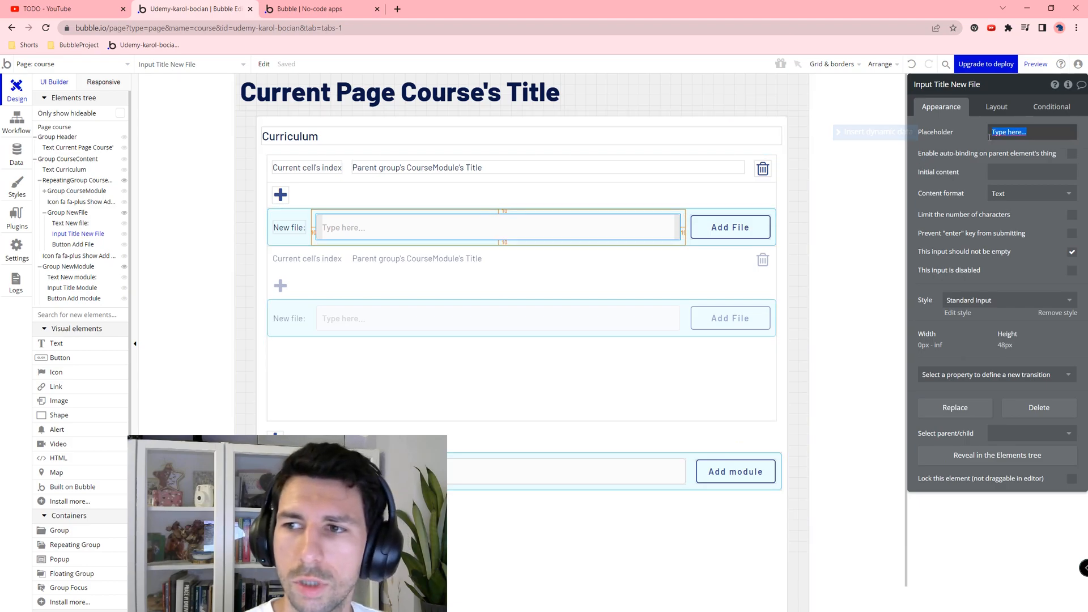
{"action": "type", "text": "File title"}
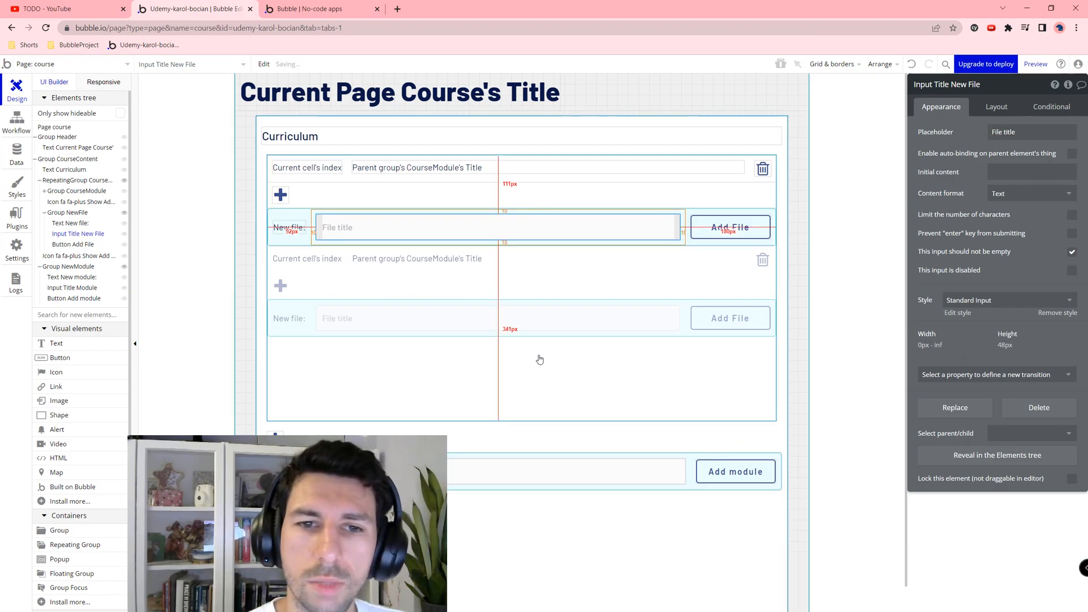
Step: Place a File Uploader in the New file row, keeping its fixed 200 px width
{"action": "scroll", "coordinate": [91, 431], "scroll_direction": "down", "scroll_amount": 4}
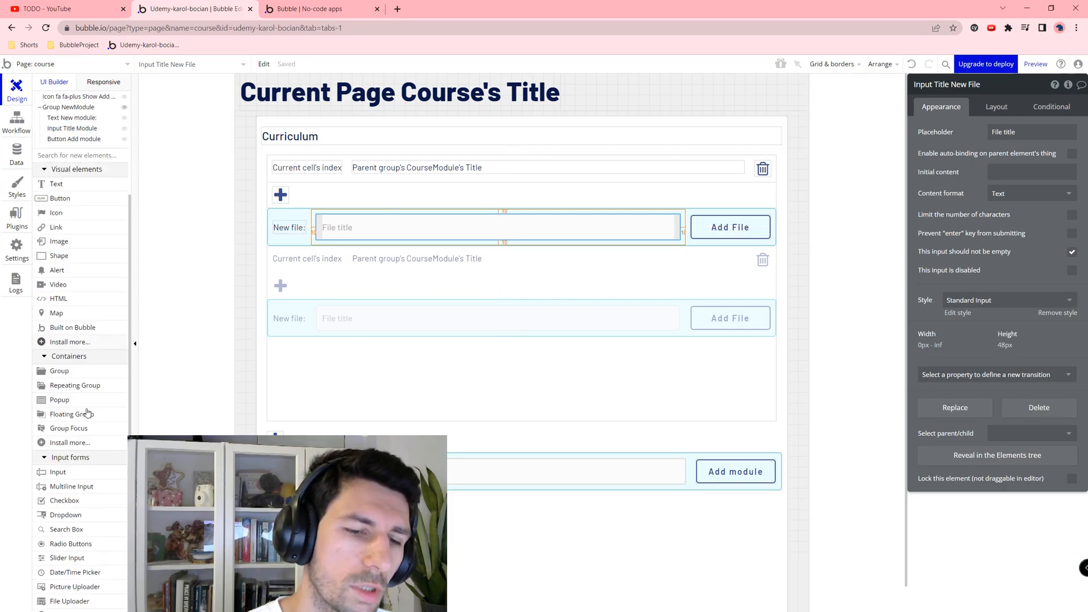
{"action": "scroll", "coordinate": [73, 512], "scroll_direction": "down", "scroll_amount": 2}
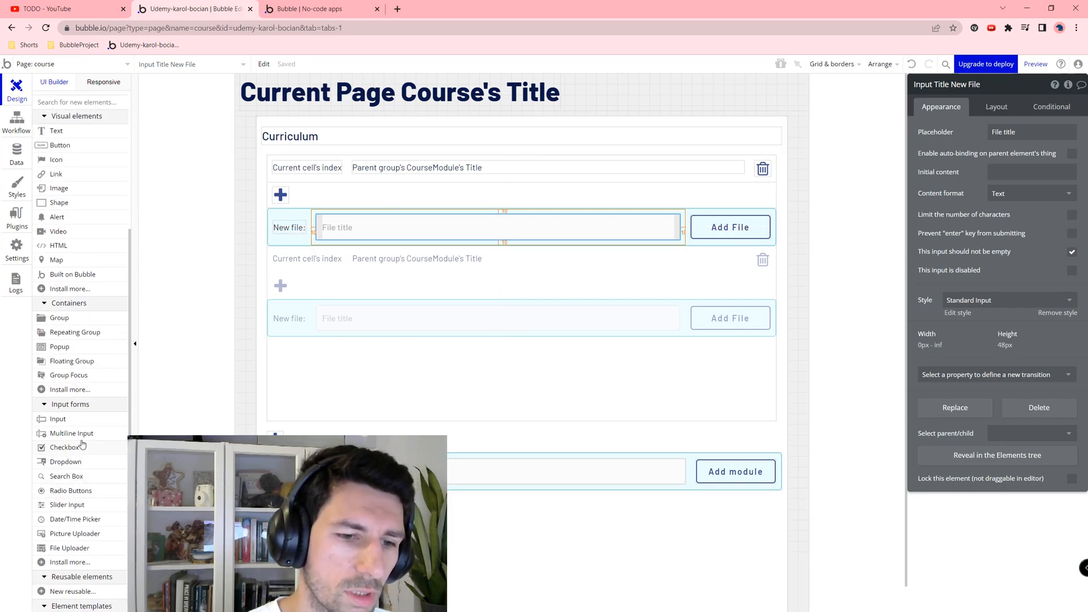
{"action": "left_click", "coordinate": [68, 495]}
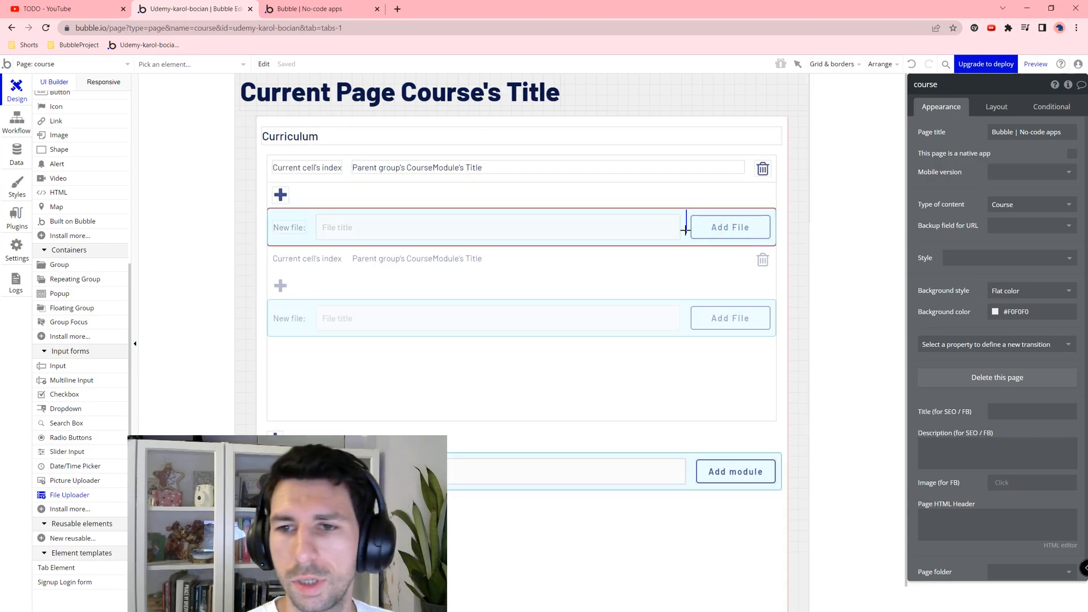
{"action": "left_click", "coordinate": [633, 222]}
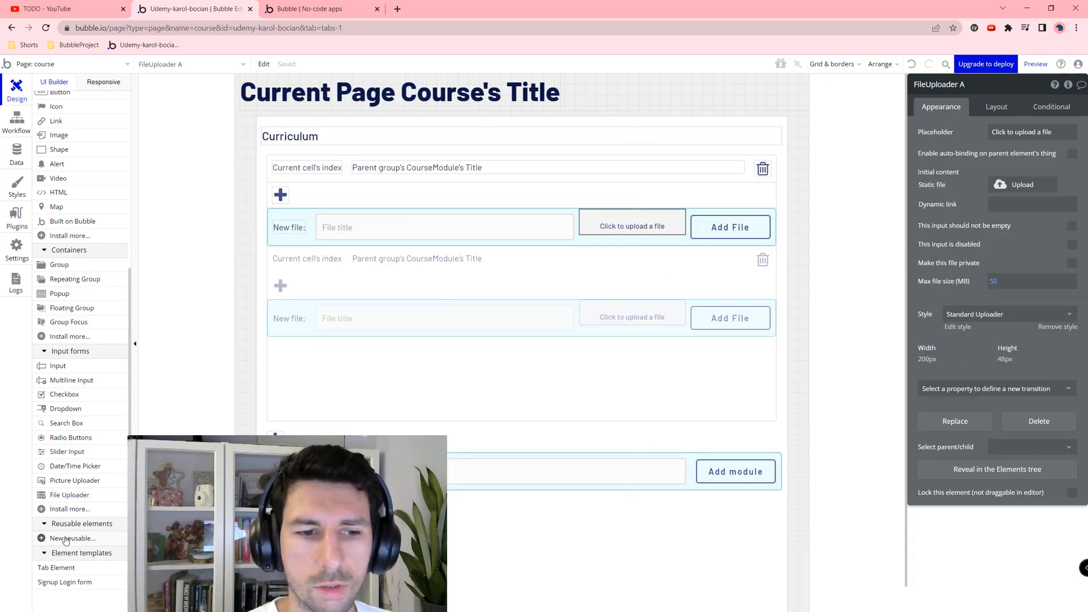
{"action": "left_click", "coordinate": [987, 109]}
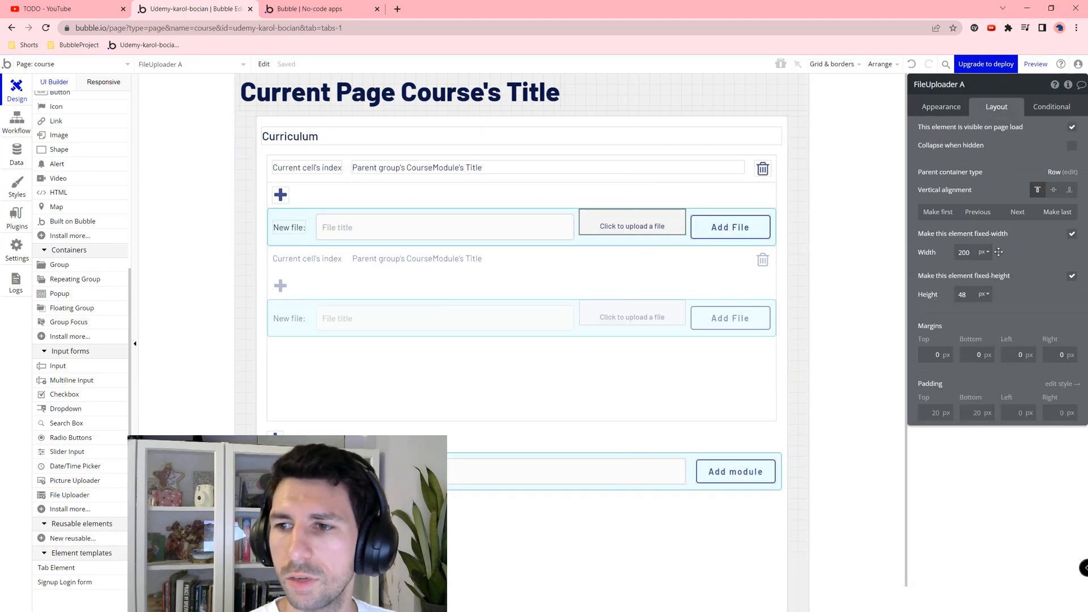
{"action": "left_click", "coordinate": [1071, 234]}
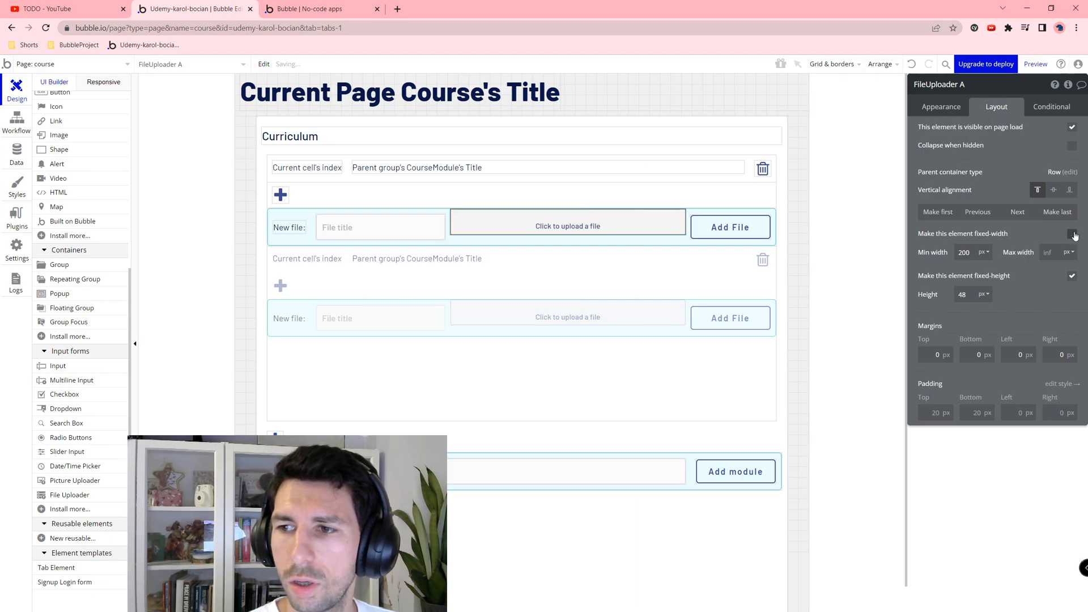
{"action": "left_click", "coordinate": [1072, 234]}
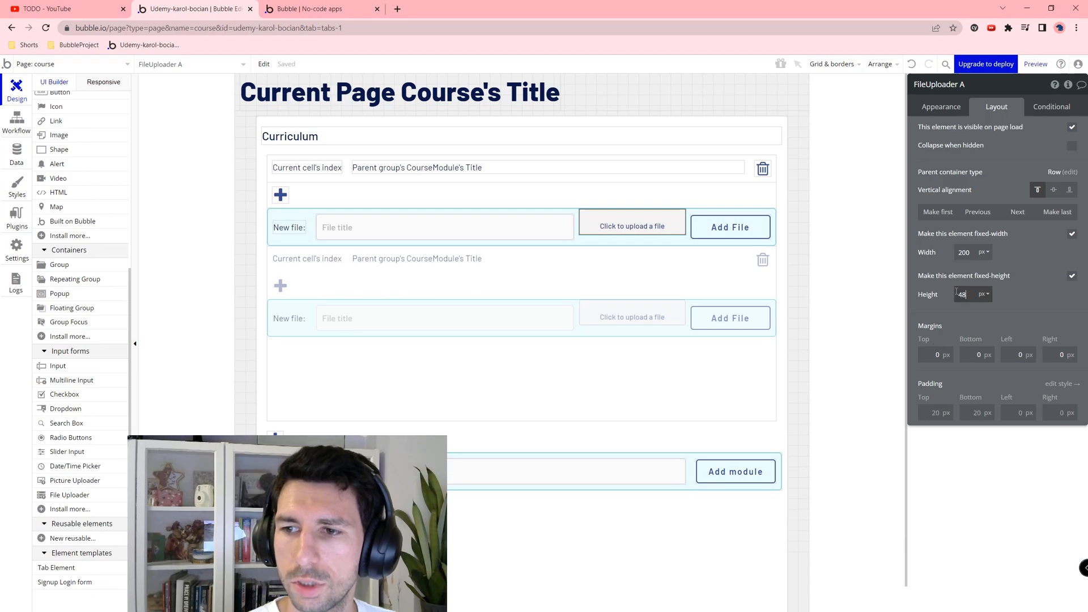
Step: Compare element heights, setting the module title input's height to 48
{"action": "left_click", "coordinate": [439, 219]}
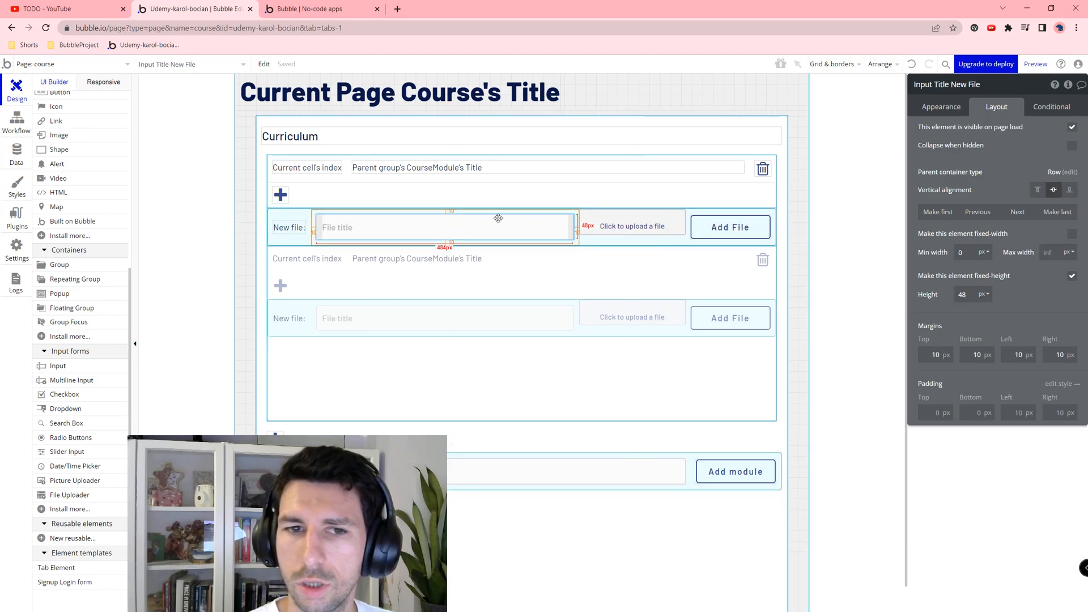
{"action": "left_click", "coordinate": [485, 462]}
{"action": "double_click", "coordinate": [962, 294]}
{"action": "type", "text": "48"}
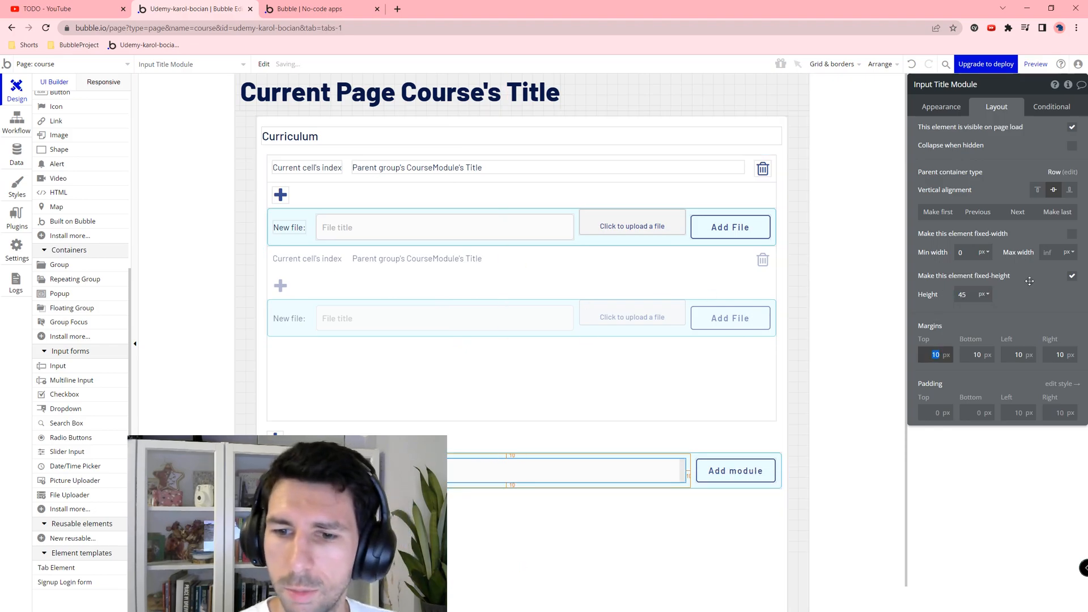
{"action": "left_click", "coordinate": [376, 221]}
{"action": "left_click", "coordinate": [974, 294]}
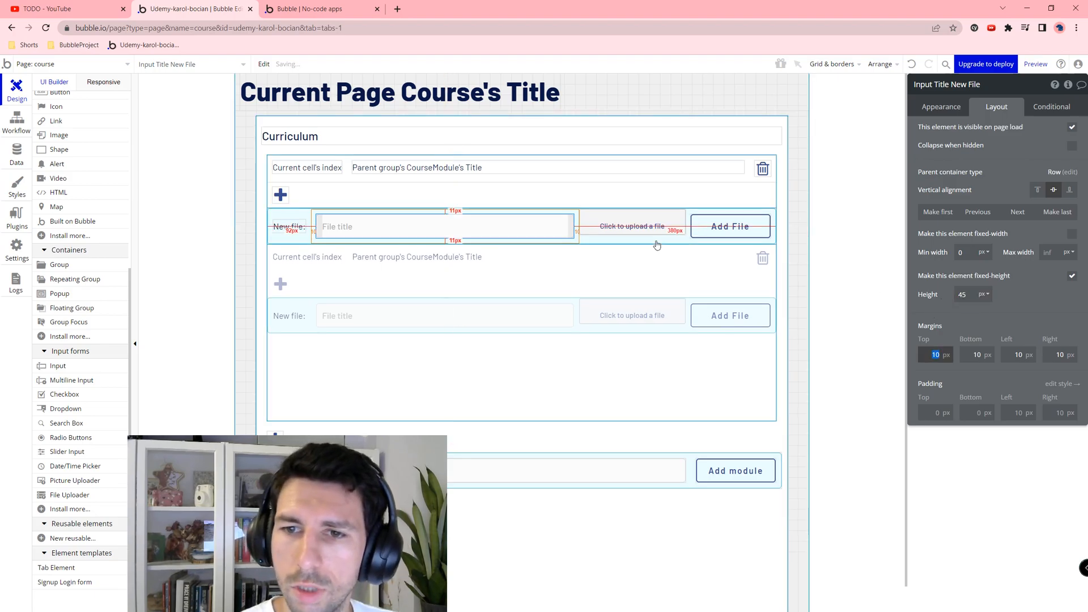
{"action": "left_click", "coordinate": [632, 226]}
{"action": "left_click", "coordinate": [970, 293]}
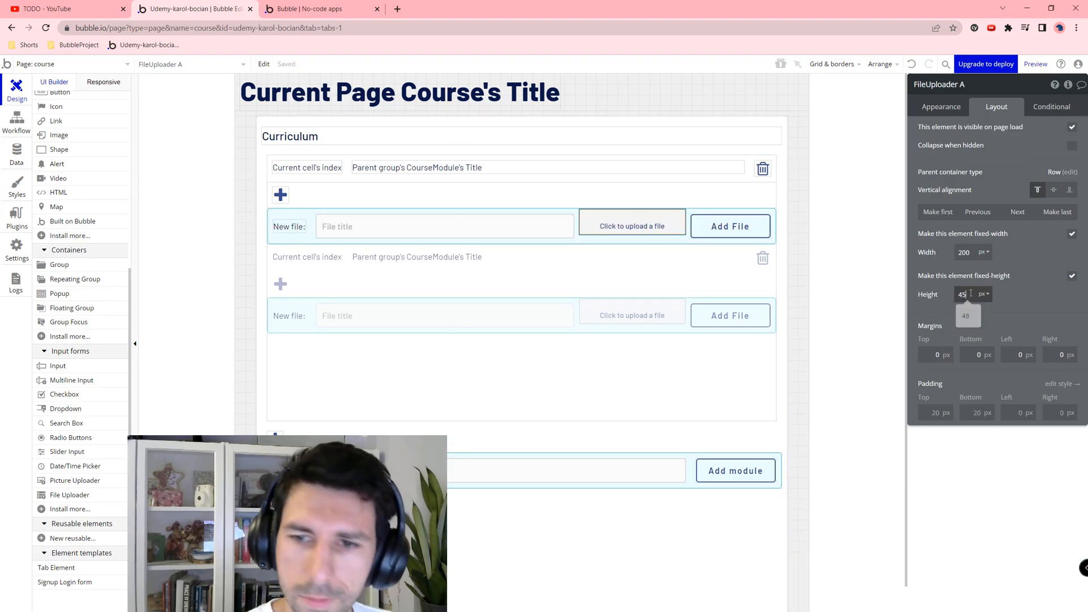
{"action": "left_click", "coordinate": [727, 229]}
Step: Give the file uploader 10 px margins on all sides and center it vertically
{"action": "left_click", "coordinate": [651, 225]}
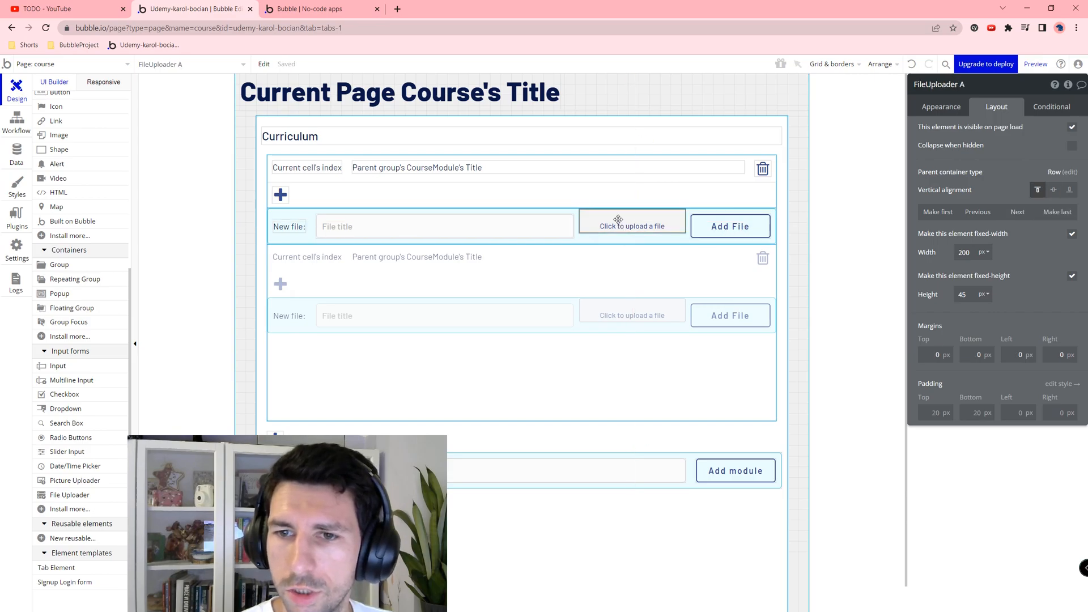
{"action": "left_click", "coordinate": [935, 357]}
{"action": "type", "text": "10"}
{"action": "key", "text": "Tab"}
{"action": "type", "text": "10"}
{"action": "key", "text": "Tab"}
{"action": "type", "text": "10"}
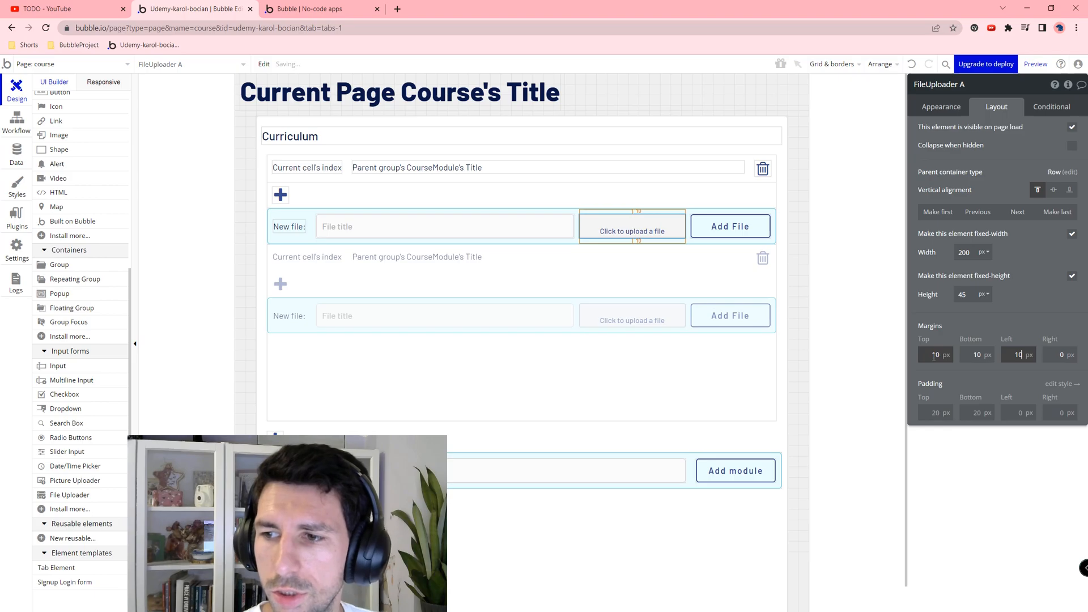
{"action": "key", "text": "Tab"}
{"action": "type", "text": "10"}
{"action": "left_click", "coordinate": [1053, 190]}
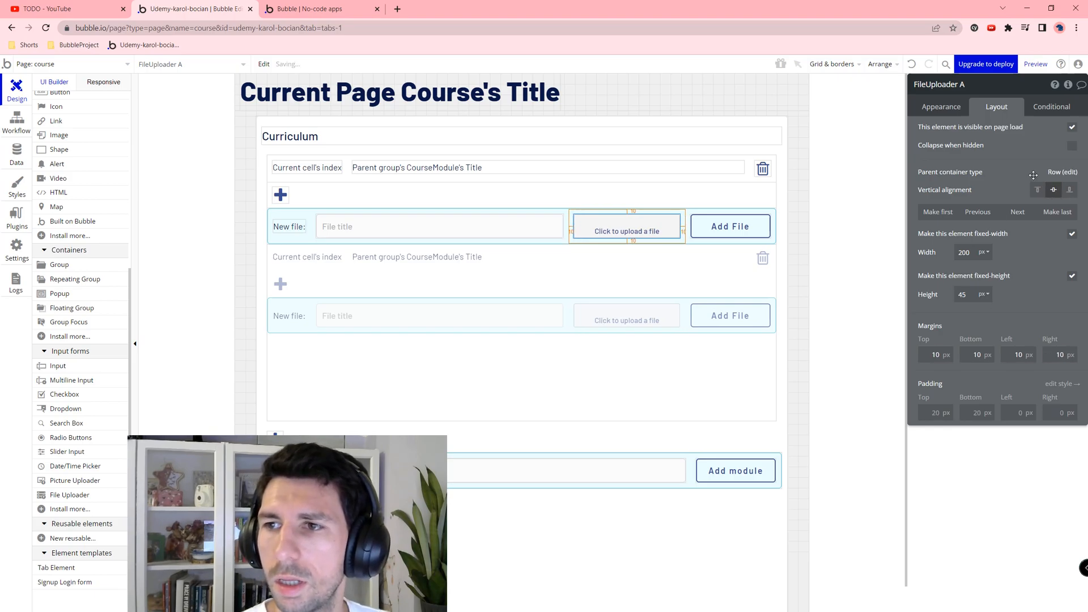
Step: Rename the uploader FileUploader File and review its appearance settings
{"action": "left_click", "coordinate": [1002, 92]}
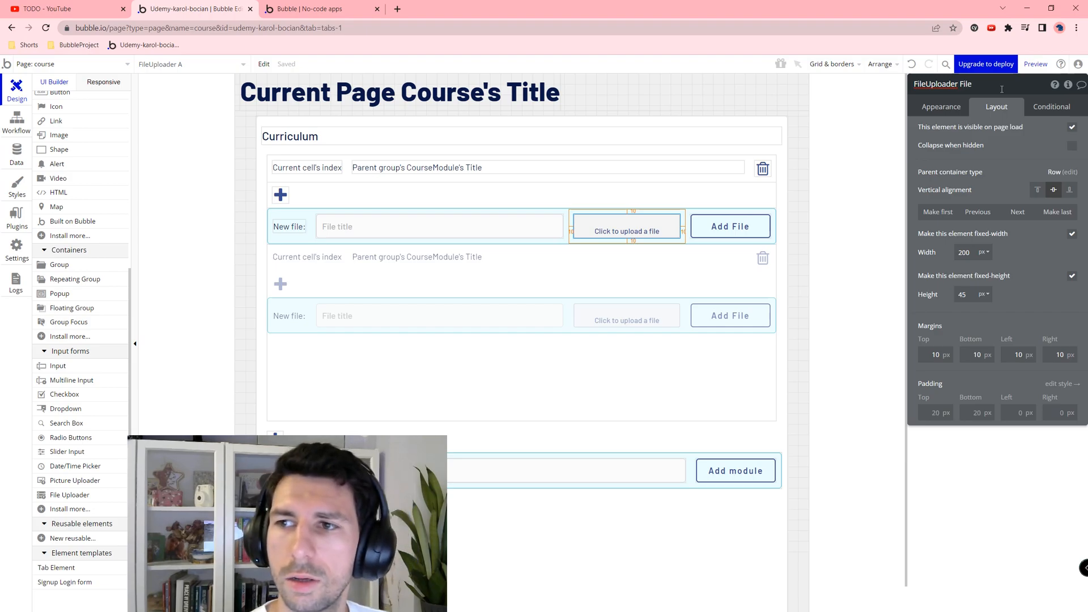
{"action": "left_click", "coordinate": [521, 374]}
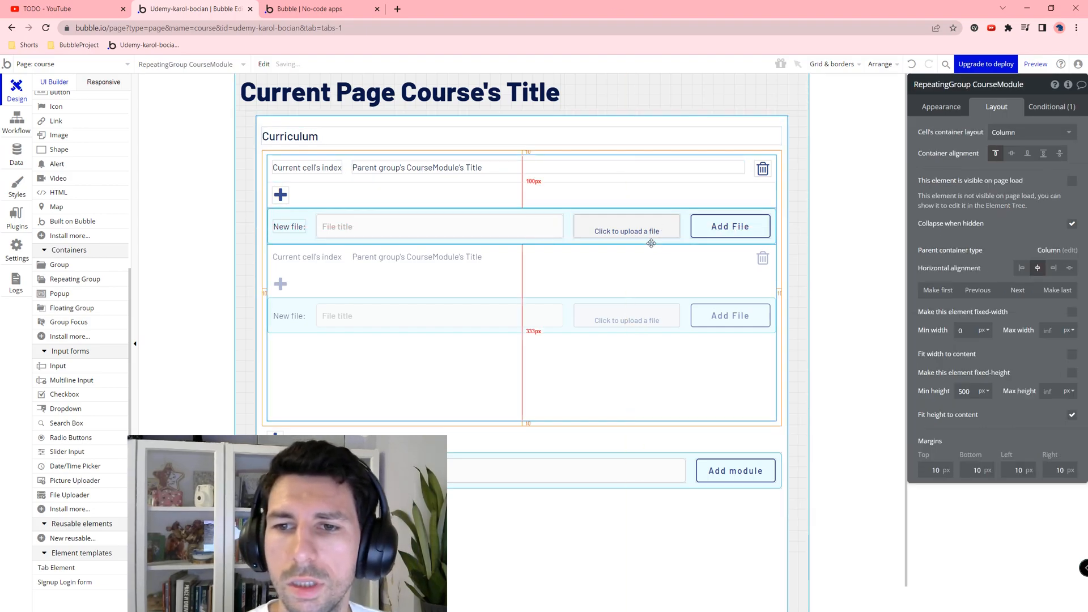
{"action": "left_click", "coordinate": [627, 229]}
{"action": "left_click", "coordinate": [940, 105]}
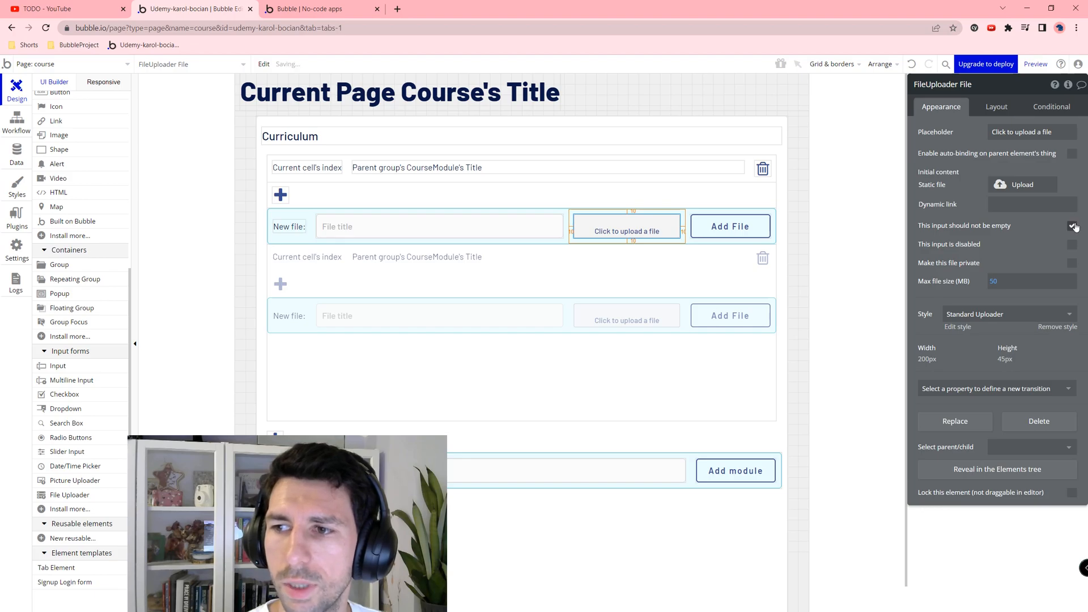
{"action": "left_click", "coordinate": [734, 224]}
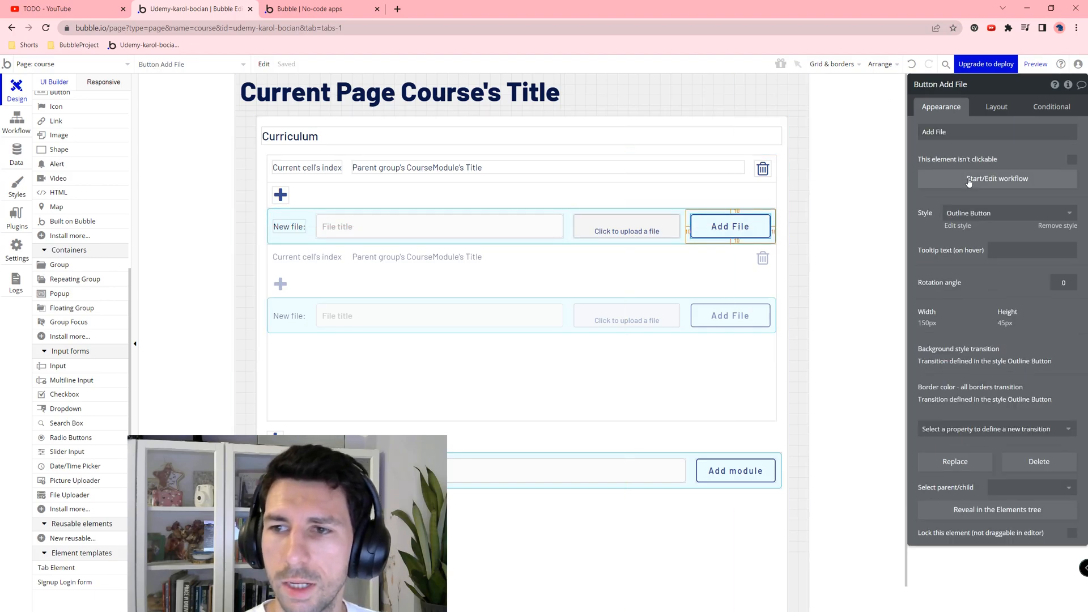
Step: Add a Create a new ModuleFile action to the Add File button with all fields listed
{"action": "left_click", "coordinate": [969, 179]}
{"action": "left_click", "coordinate": [101, 190]}
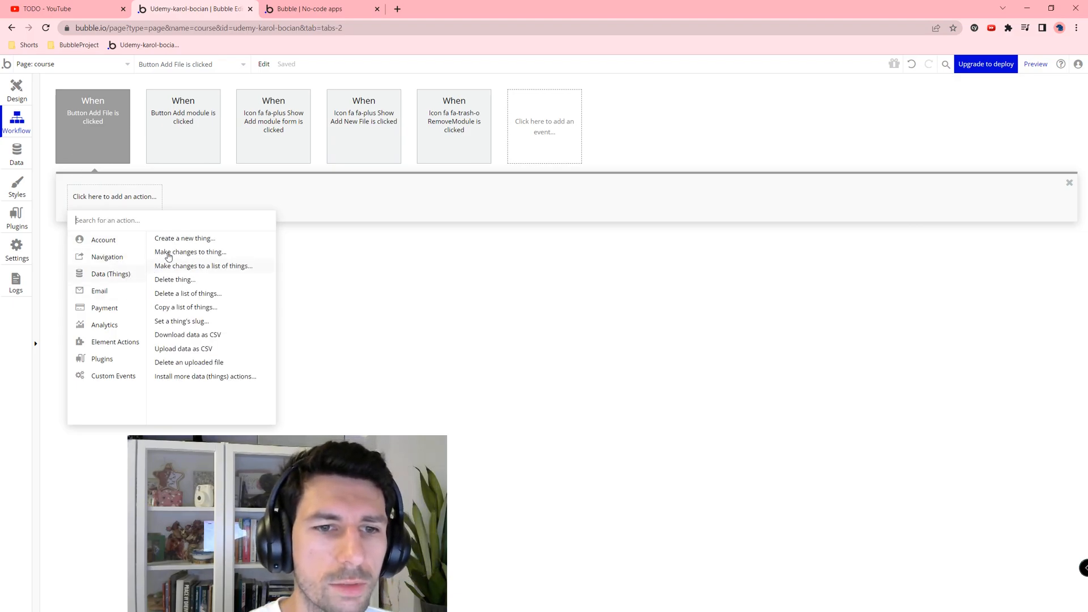
{"action": "left_click", "coordinate": [176, 239]}
{"action": "left_click", "coordinate": [1031, 111]}
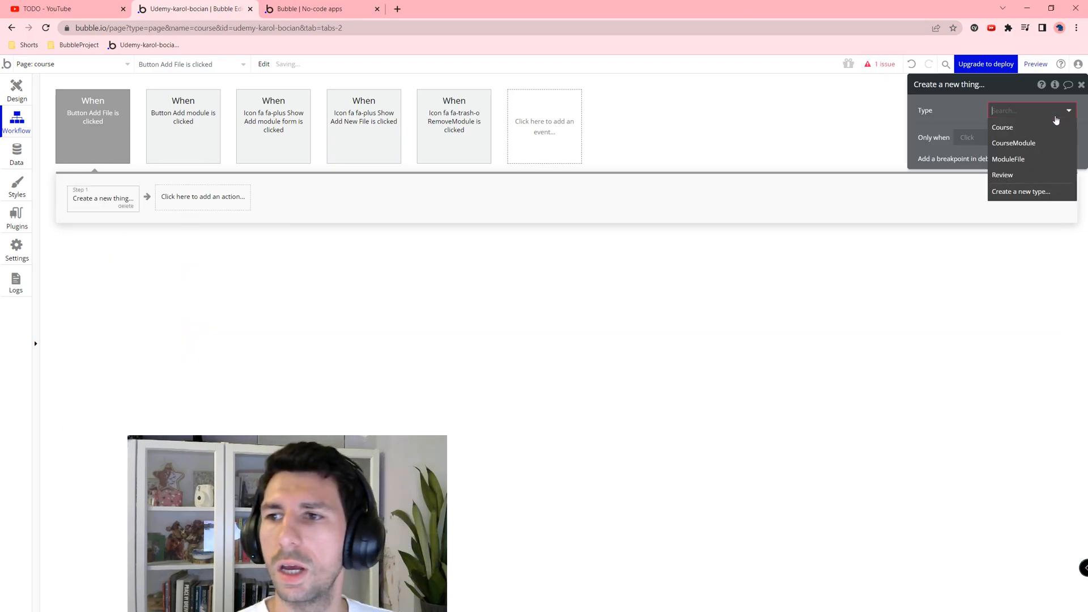
{"action": "left_click", "coordinate": [1008, 160]}
{"action": "left_click", "coordinate": [1014, 141]}
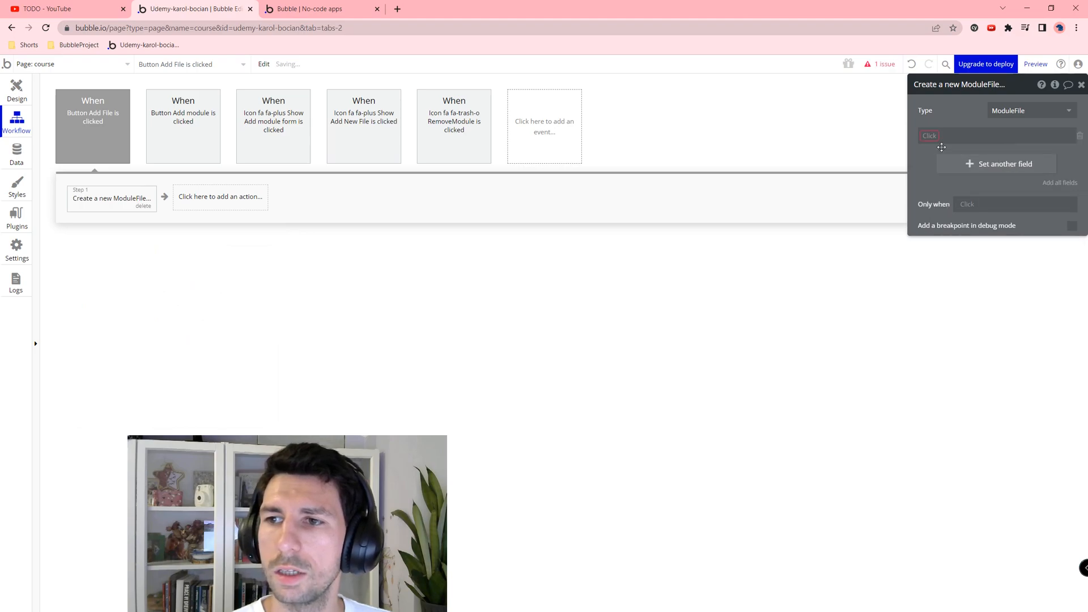
{"action": "left_click", "coordinate": [1079, 135]}
{"action": "left_click", "coordinate": [1060, 159]}
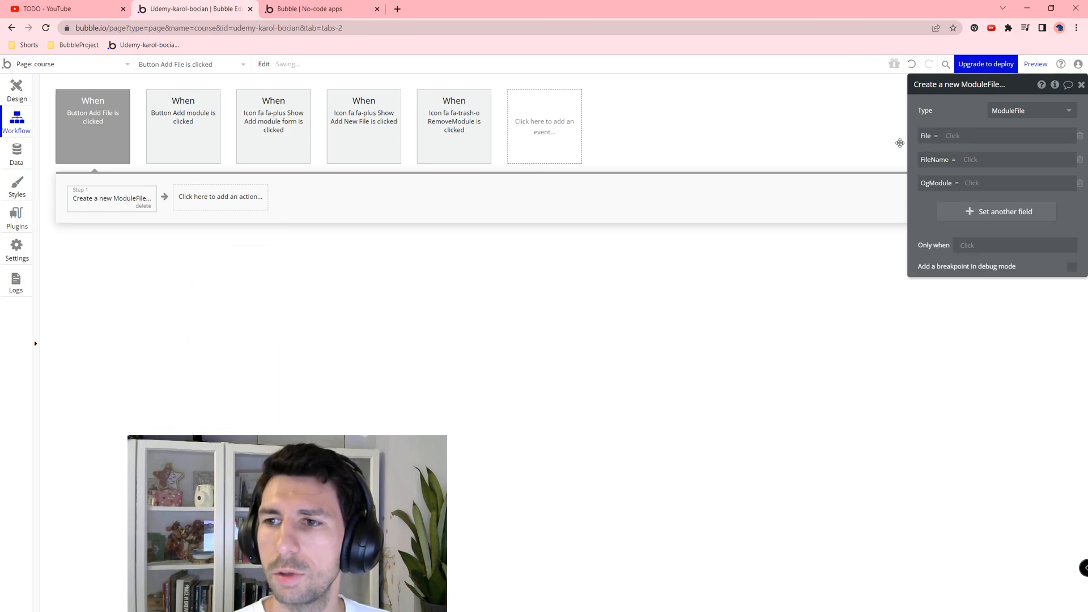
Step: Set File to FileUploader File's value, FileName to Input Title New File's value, OgModule to current cell's index
{"action": "left_click", "coordinate": [952, 136]}
{"action": "type", "text": "file"}
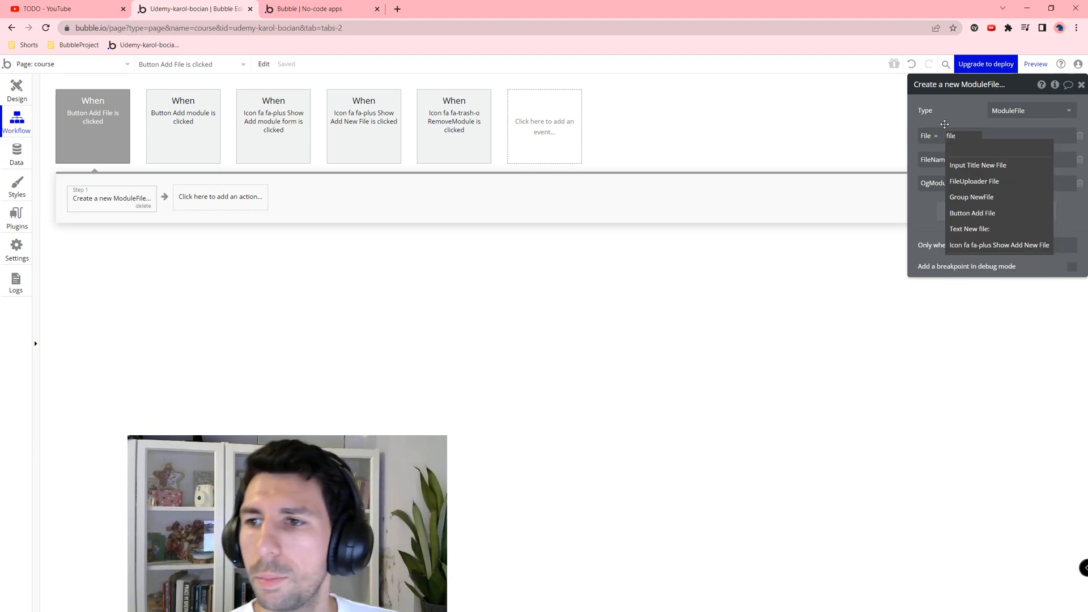
{"action": "left_click", "coordinate": [974, 180]}
{"action": "left_click", "coordinate": [1009, 150]}
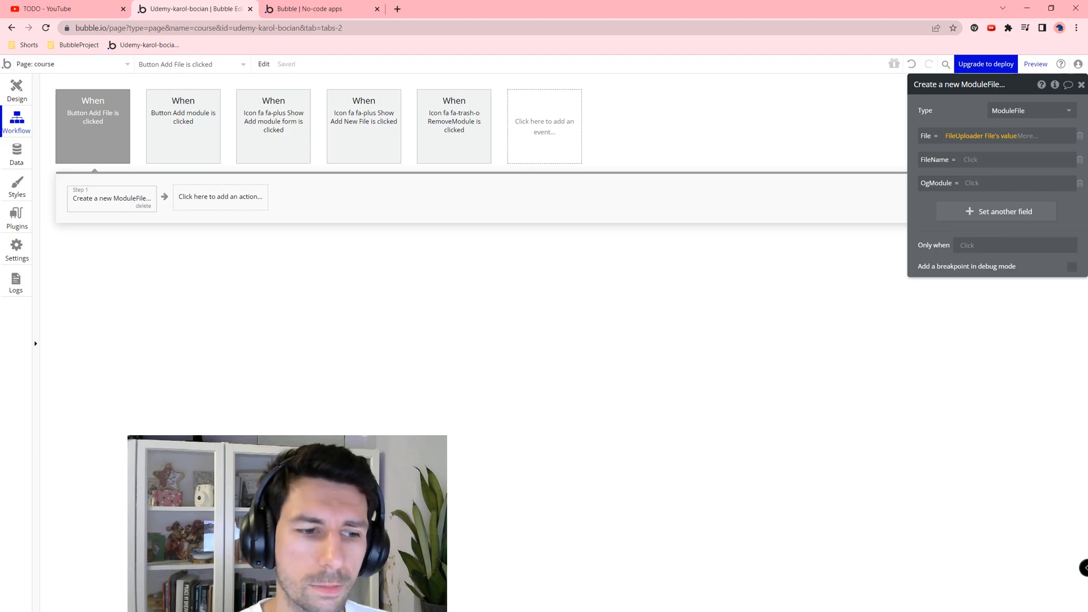
{"action": "left_click", "coordinate": [968, 159]}
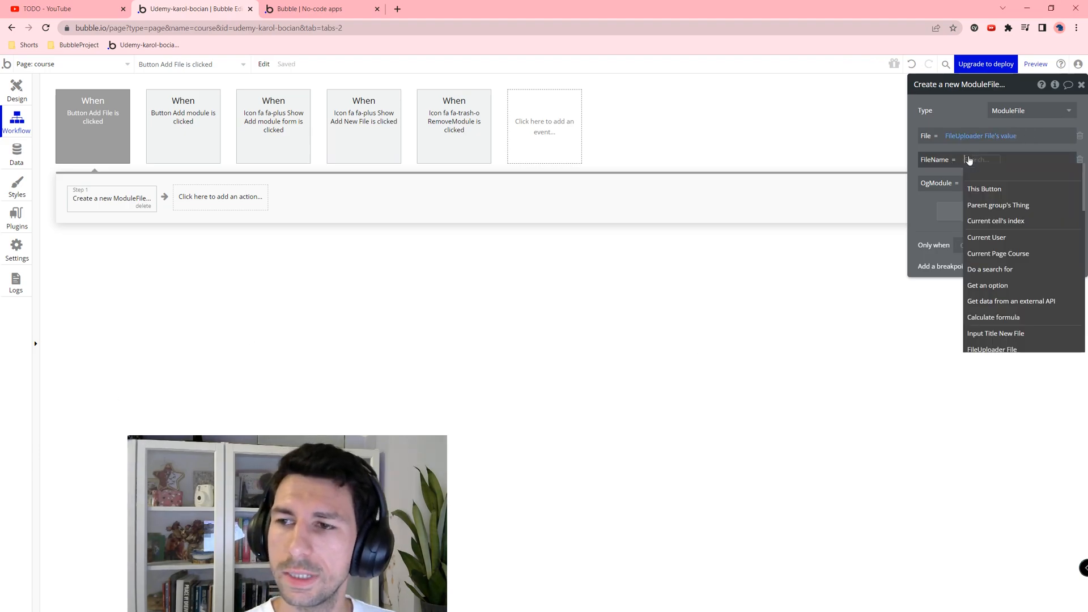
{"action": "type", "text": "file"}
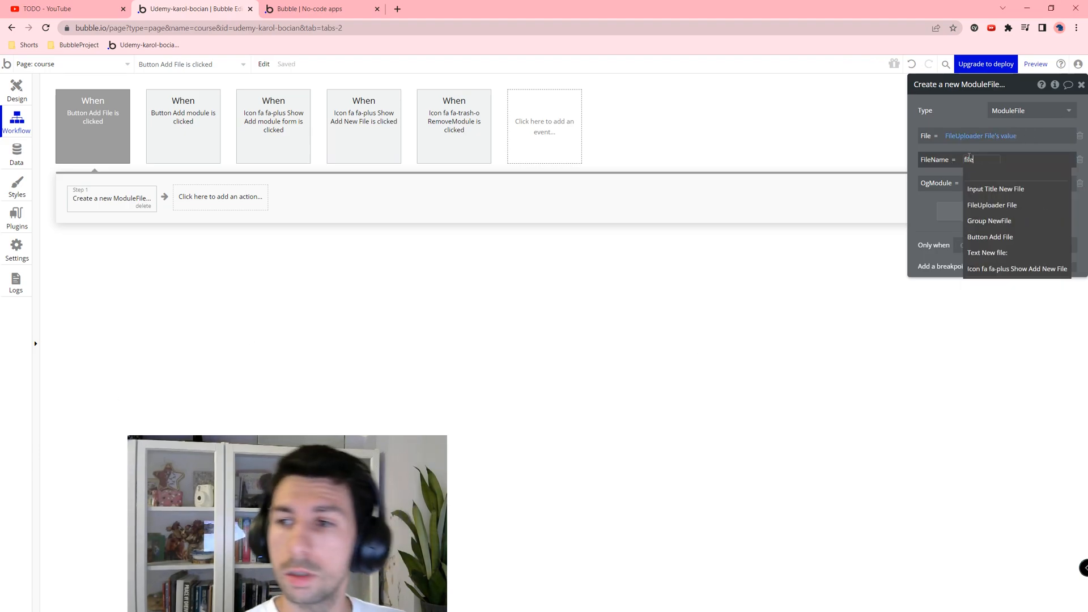
{"action": "left_click", "coordinate": [1006, 194]}
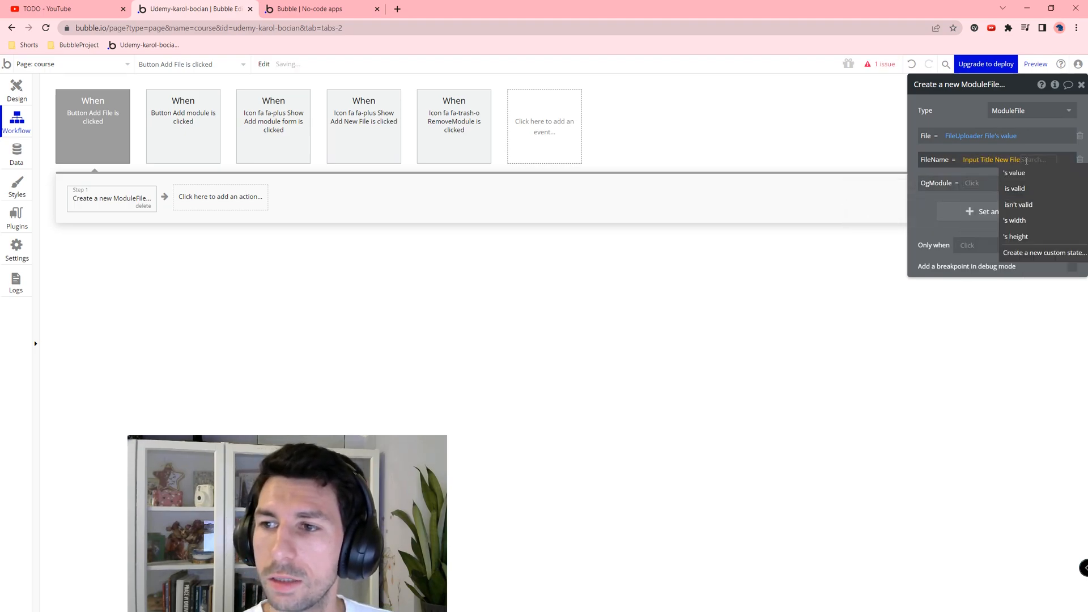
{"action": "left_click", "coordinate": [1026, 172]}
{"action": "left_click", "coordinate": [971, 184]}
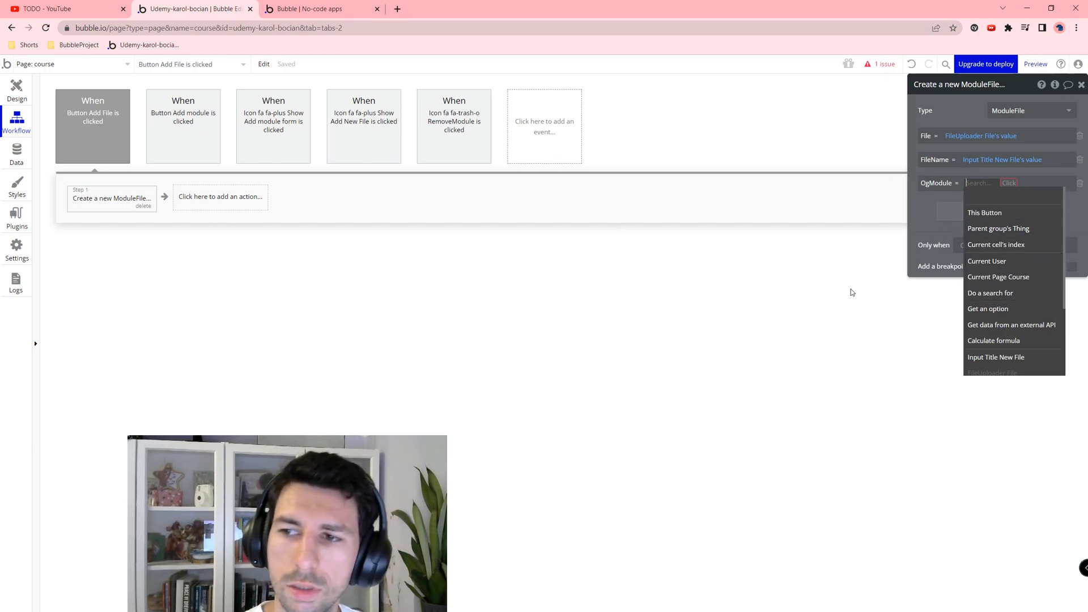
{"action": "left_click", "coordinate": [989, 244]}
Step: Make Group NewFile hold a CourseModule from Current cell's CourseModule
{"action": "left_click", "coordinate": [9, 105]}
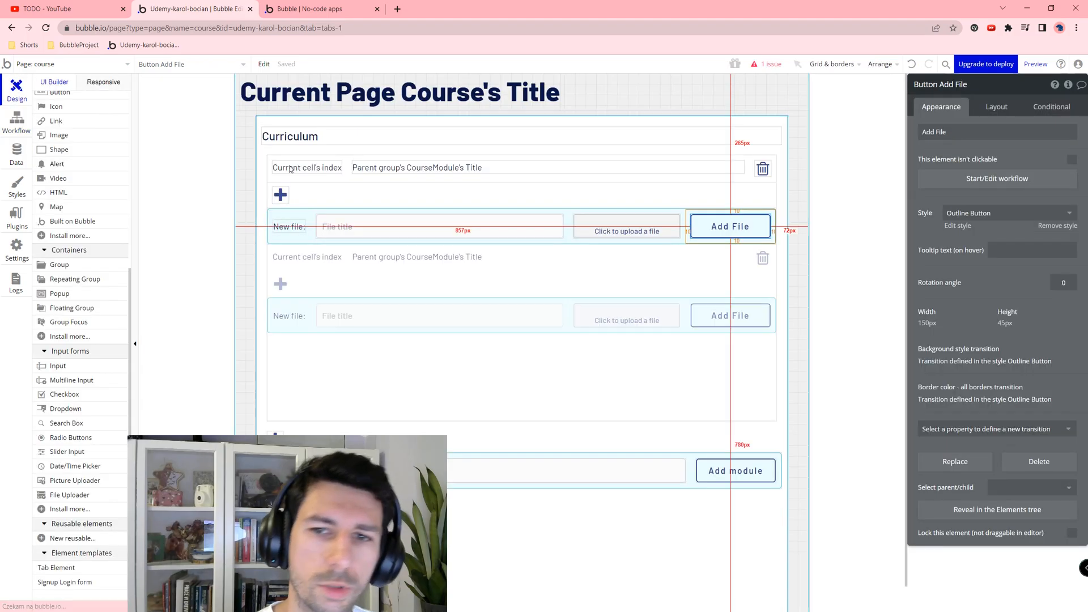
{"action": "left_click", "coordinate": [295, 209]}
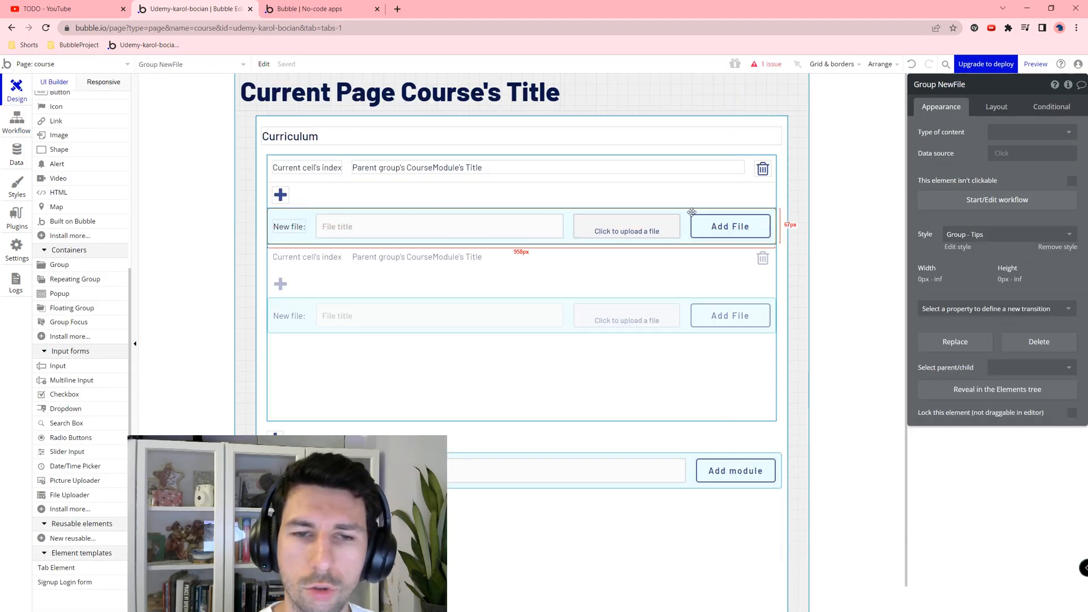
{"action": "left_click", "coordinate": [1014, 132]}
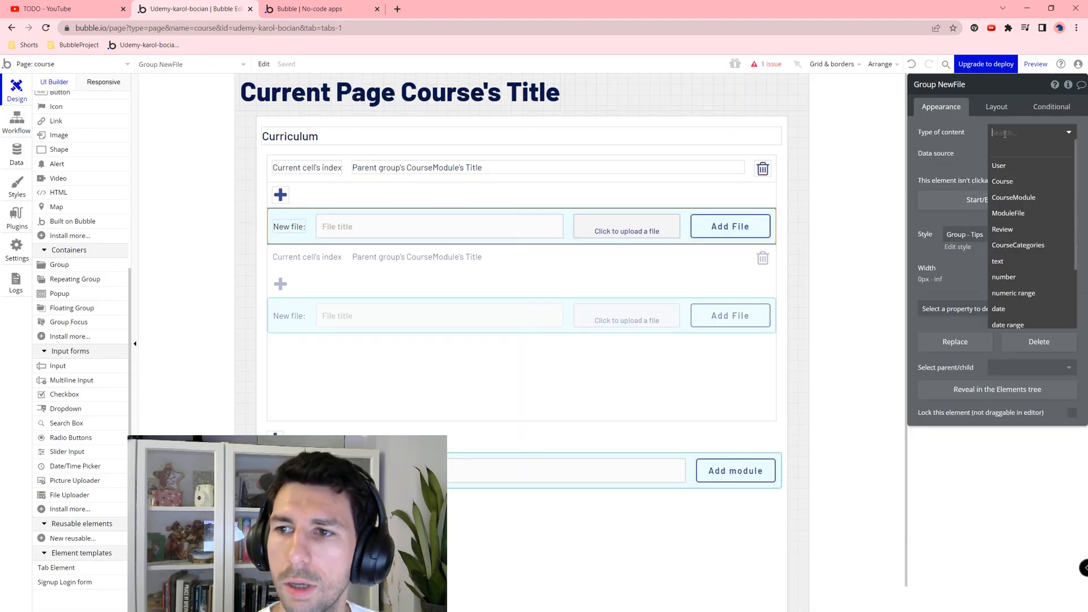
{"action": "left_click", "coordinate": [1044, 203]}
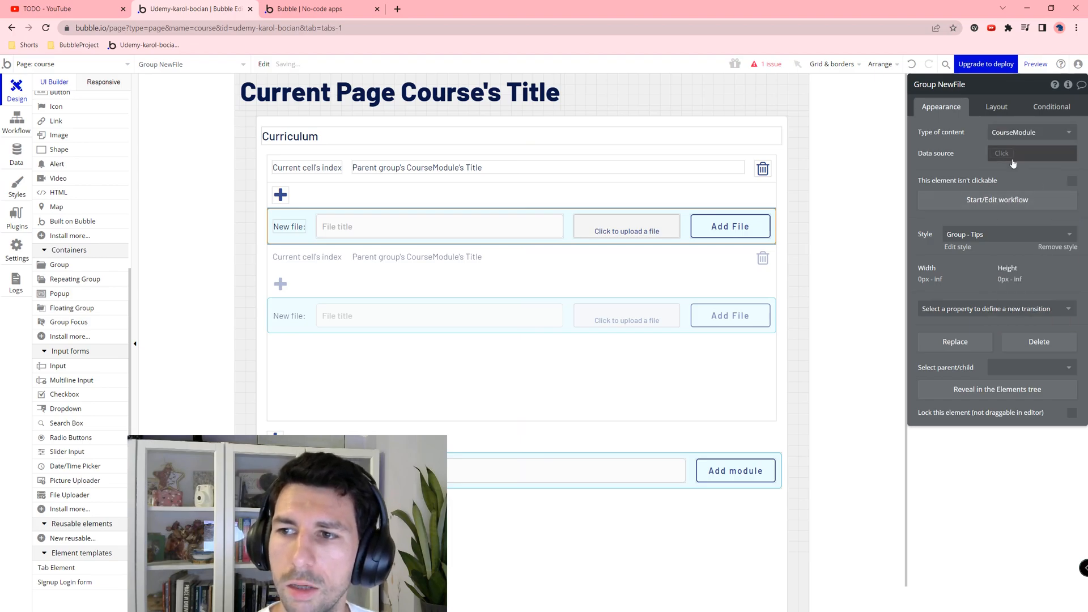
{"action": "left_click", "coordinate": [1019, 158]}
{"action": "left_click", "coordinate": [1056, 185]}
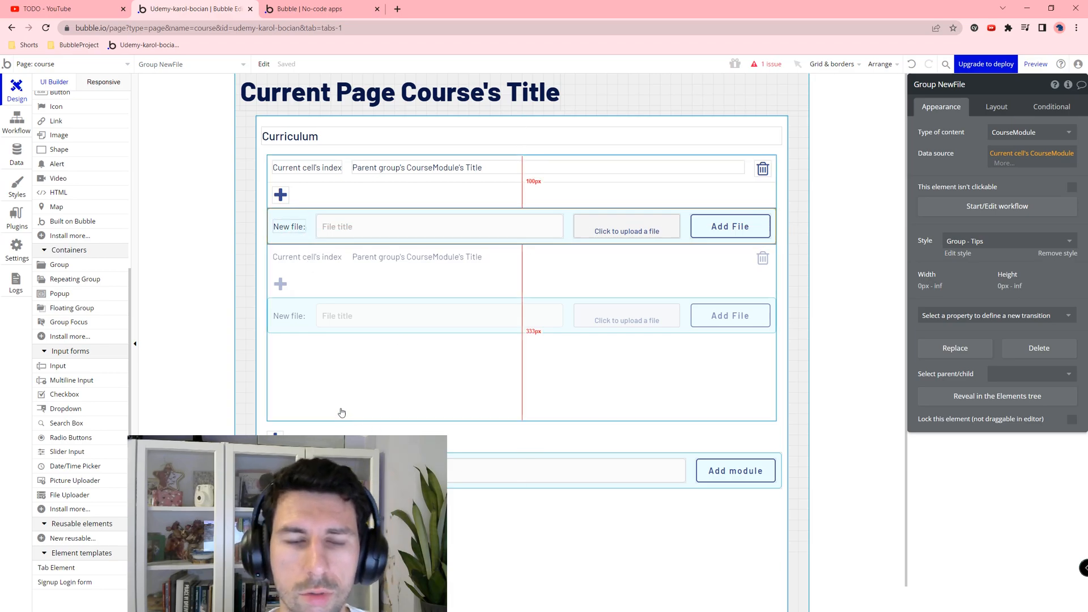
{"action": "left_click", "coordinate": [305, 218]}
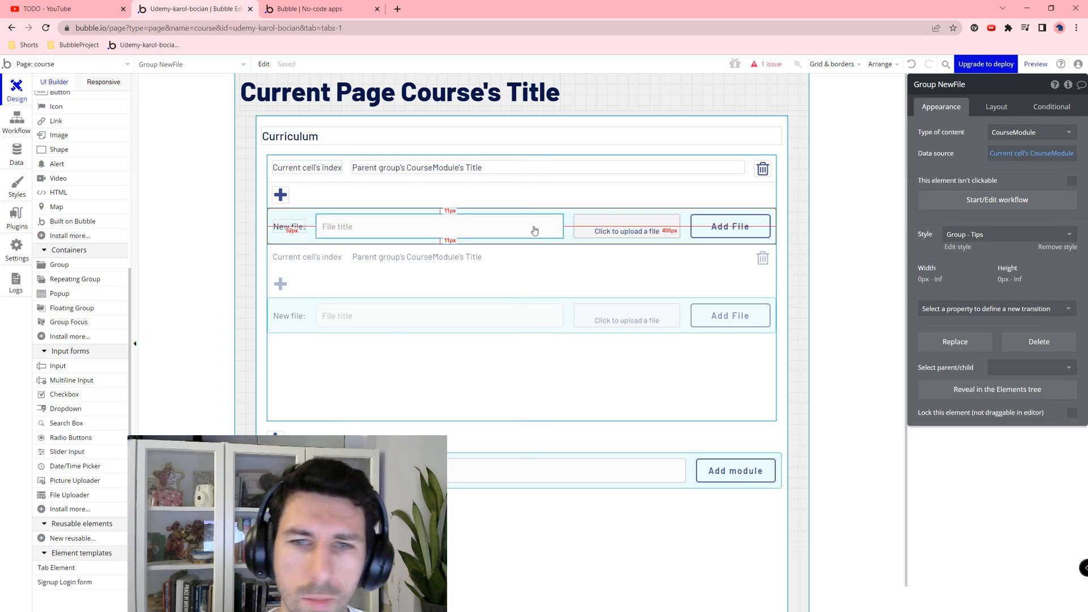
Step: Set Group NewFile's margins to 10 px
{"action": "left_click", "coordinate": [996, 106]}
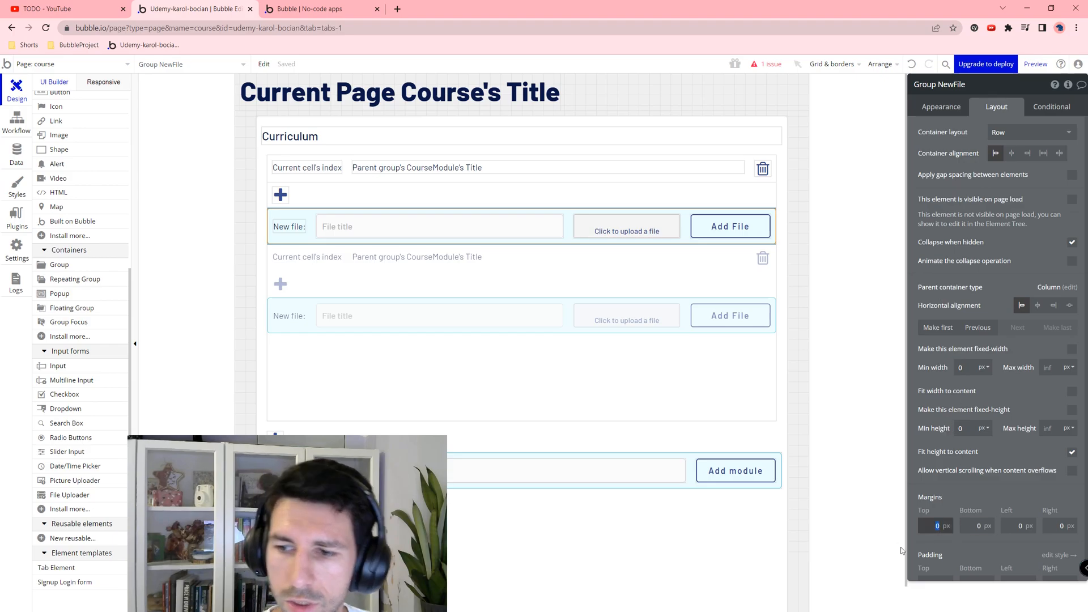
{"action": "key", "text": "Tab"}
{"action": "type", "text": "10"}
{"action": "key", "text": "Tab"}
{"action": "type", "text": "10"}
{"action": "key", "text": "Tab"}
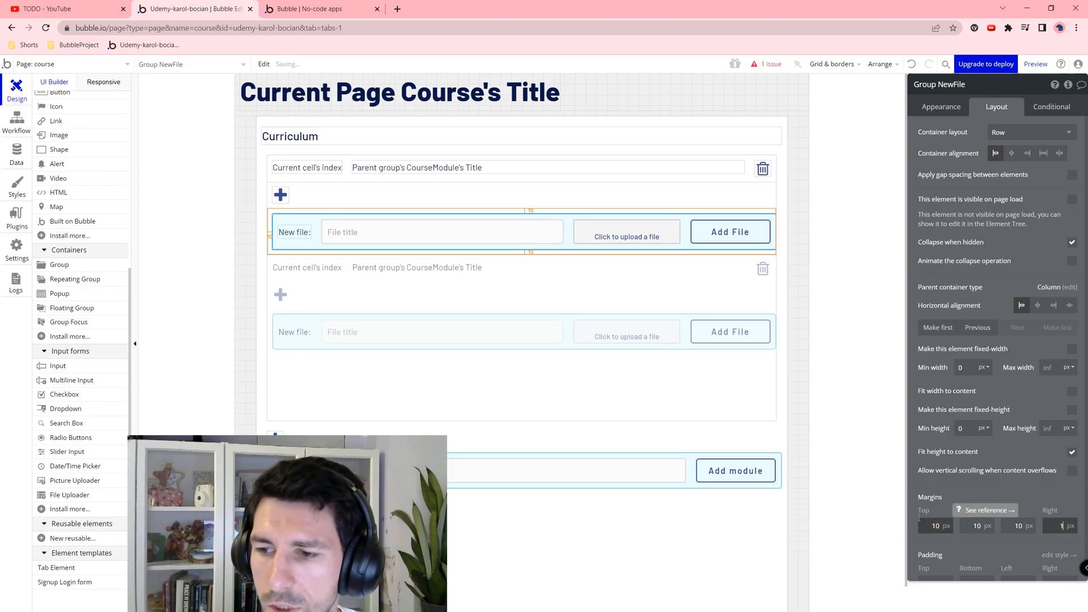
{"action": "type", "text": "10"}
{"action": "key", "text": "Tab"}
Step: Set the new module group's margins to 10 px
{"action": "left_click", "coordinate": [526, 427]}
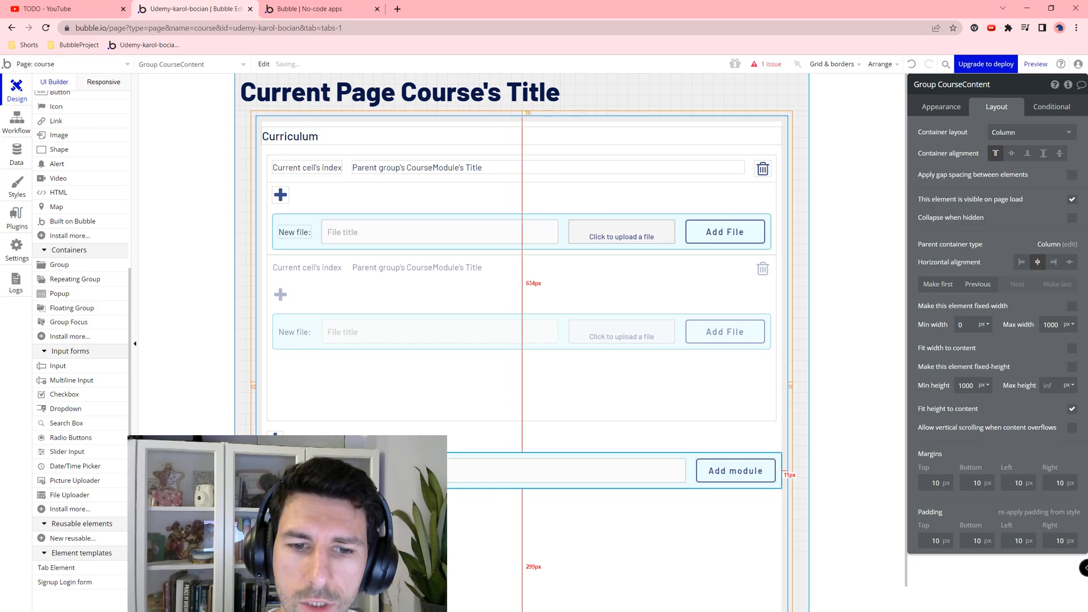
{"action": "left_click", "coordinate": [439, 485]}
{"action": "left_click", "coordinate": [944, 527]}
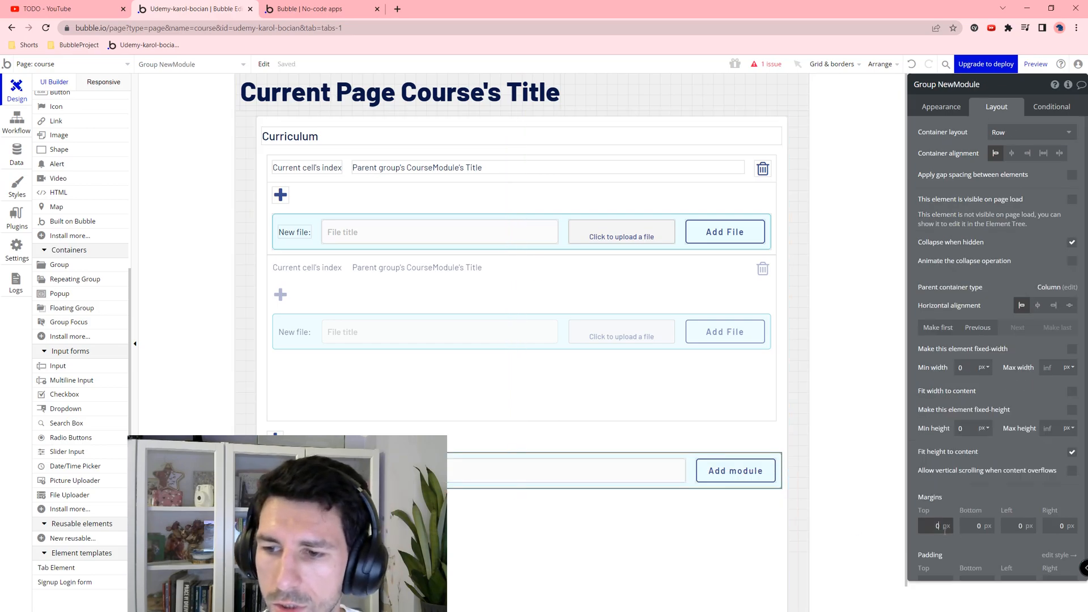
{"action": "key", "text": "Tab"}
{"action": "type", "text": "10"}
{"action": "key", "text": "Tab"}
{"action": "type", "text": "10"}
{"action": "key", "text": "Tab"}
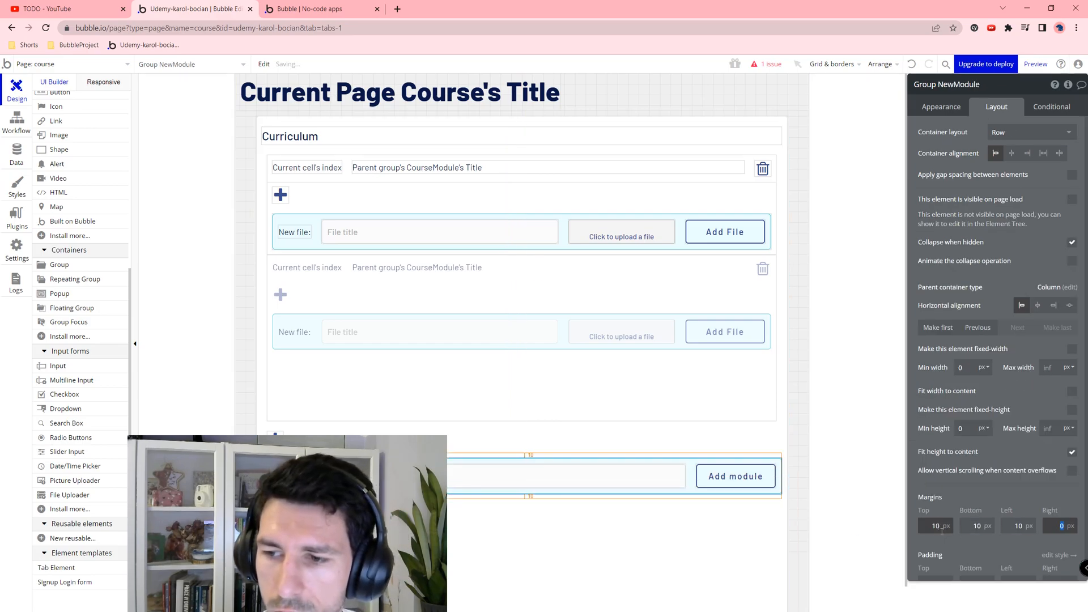
{"action": "type", "text": "10"}
{"action": "key", "text": "Tab"}
Step: Open the Add File button's workflow
{"action": "left_click", "coordinate": [552, 371]}
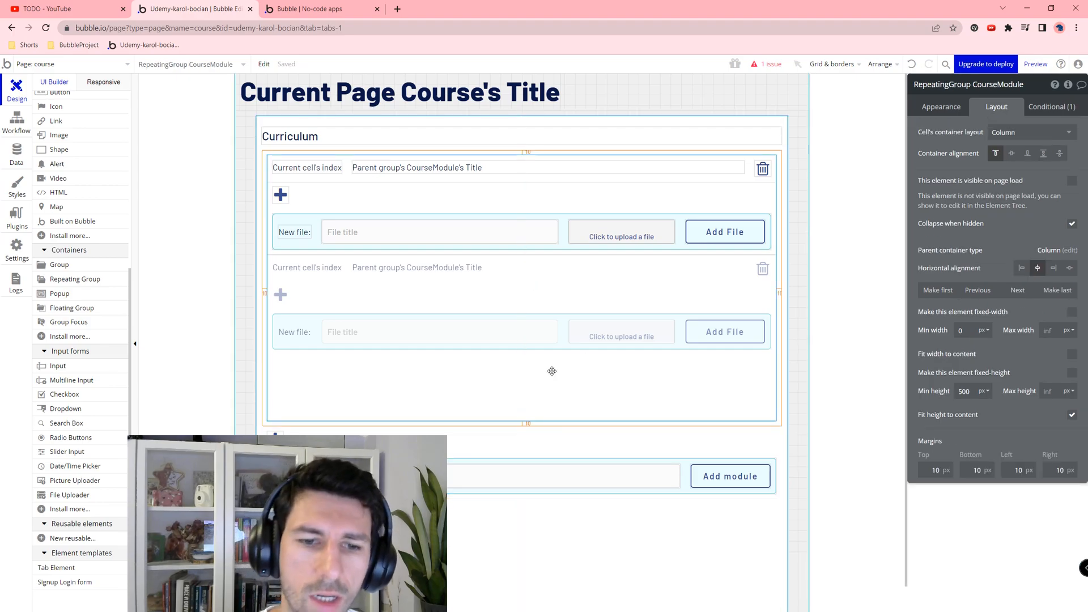
{"action": "left_click", "coordinate": [675, 244]}
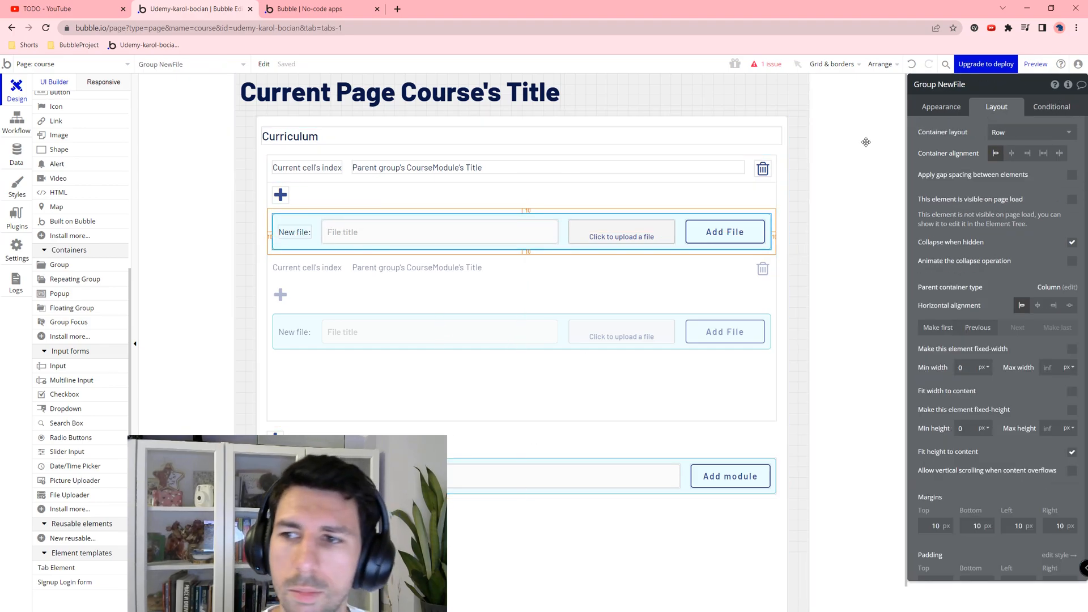
{"action": "left_click", "coordinate": [688, 243]}
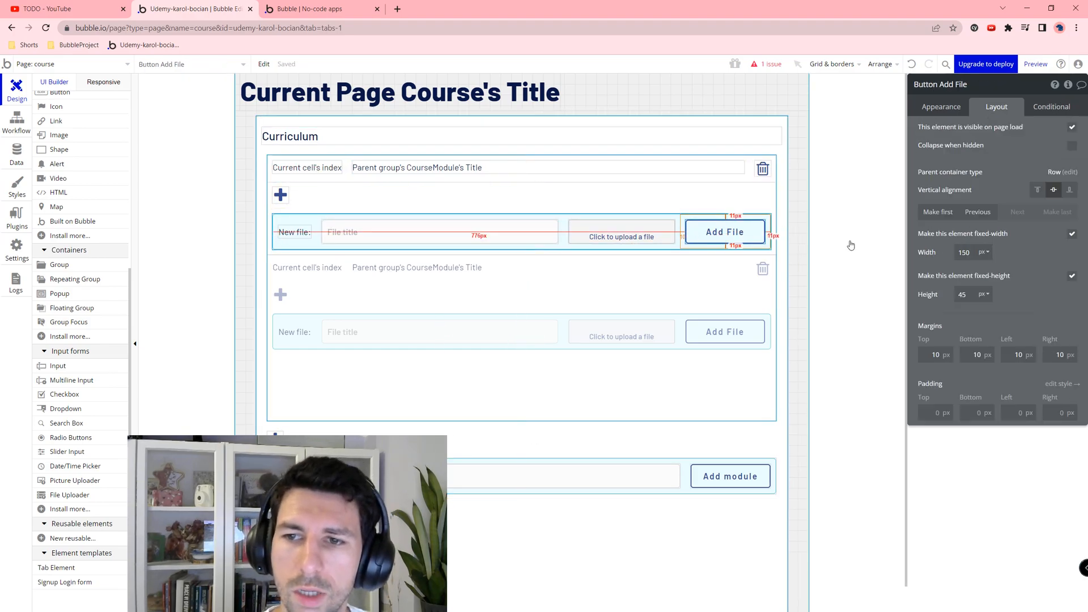
{"action": "left_click", "coordinate": [942, 107]}
{"action": "left_click", "coordinate": [955, 179]}
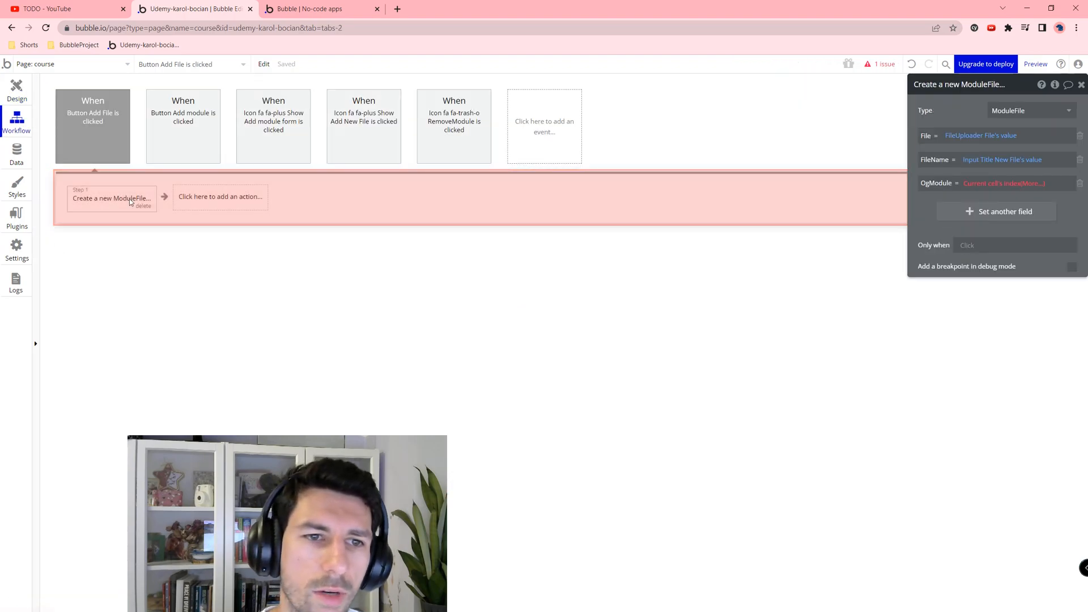
Step: Replace OgModule's Current cell's index with Parent group's CourseModule in the Create a new ModuleFile action
{"action": "left_click", "coordinate": [1028, 183]}
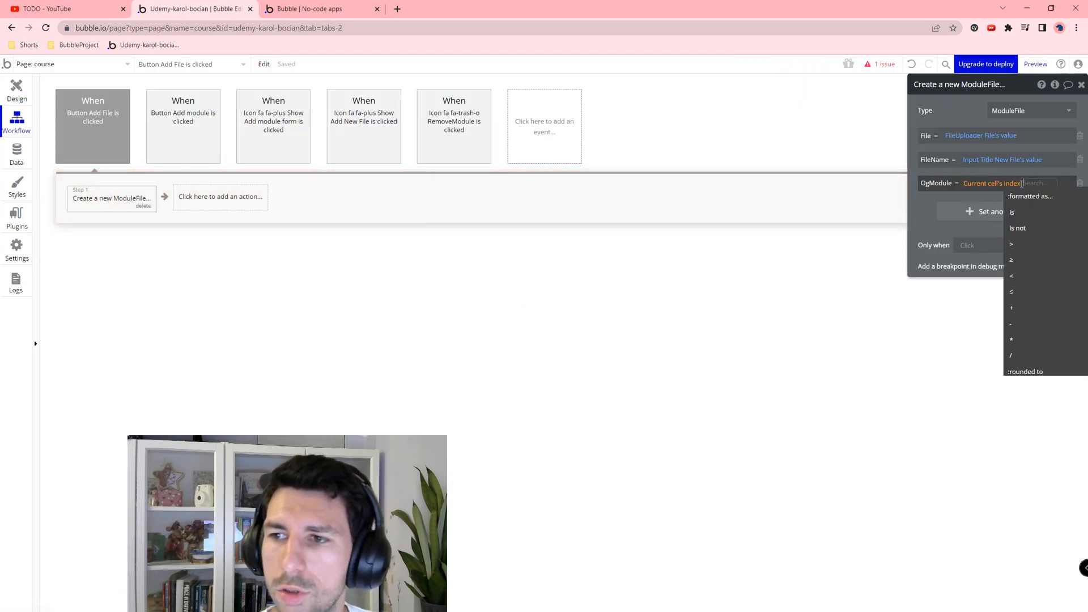
{"action": "left_click", "coordinate": [1014, 184]}
{"action": "left_click", "coordinate": [1000, 229]}
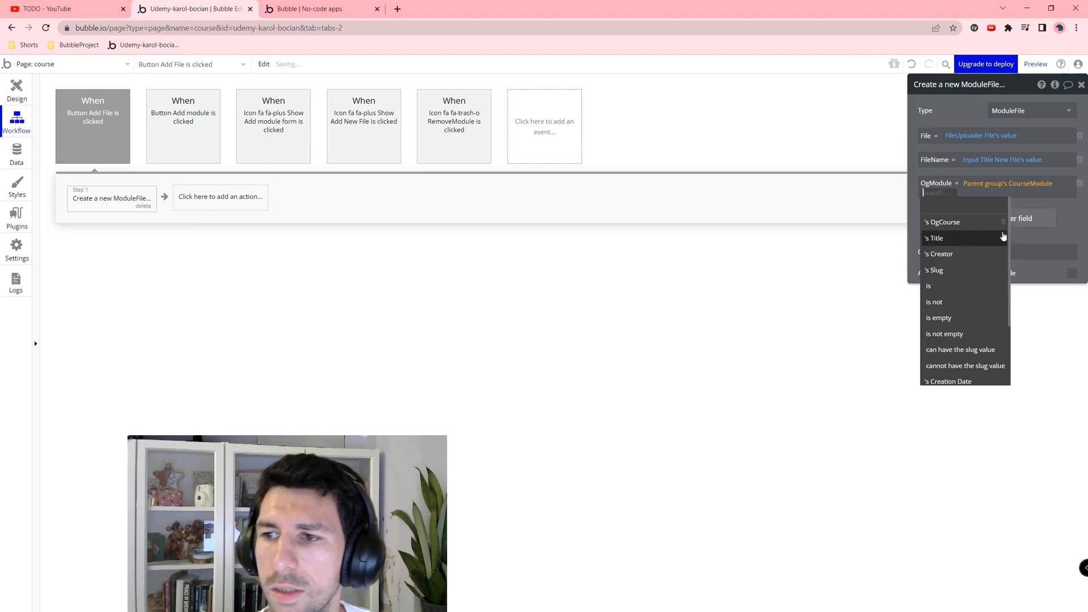
{"action": "left_click", "coordinate": [967, 219]}
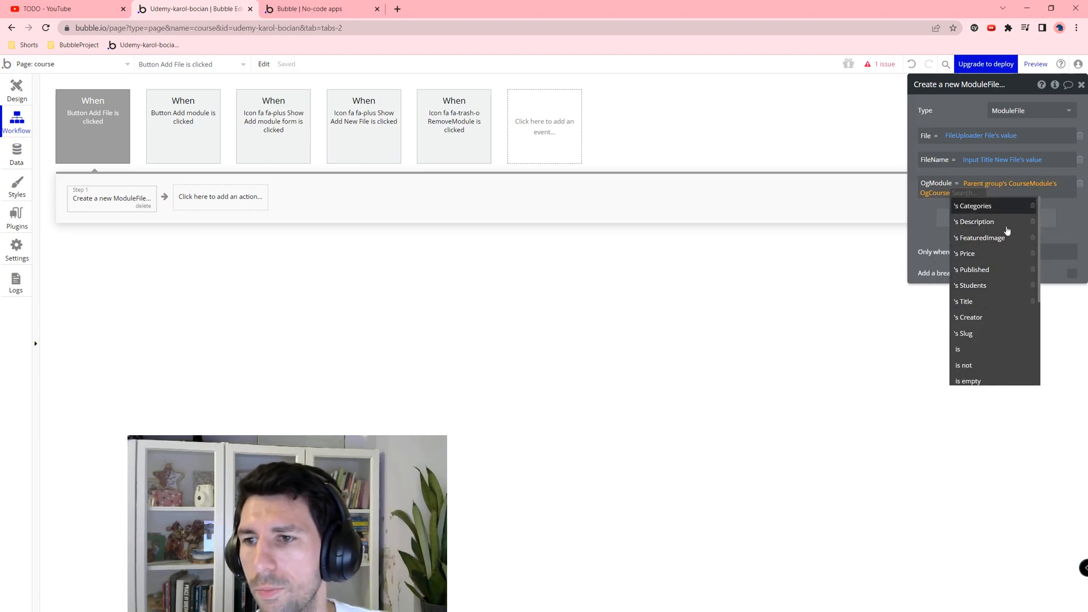
{"action": "left_click", "coordinate": [931, 206]}
{"action": "left_click", "coordinate": [955, 192]}
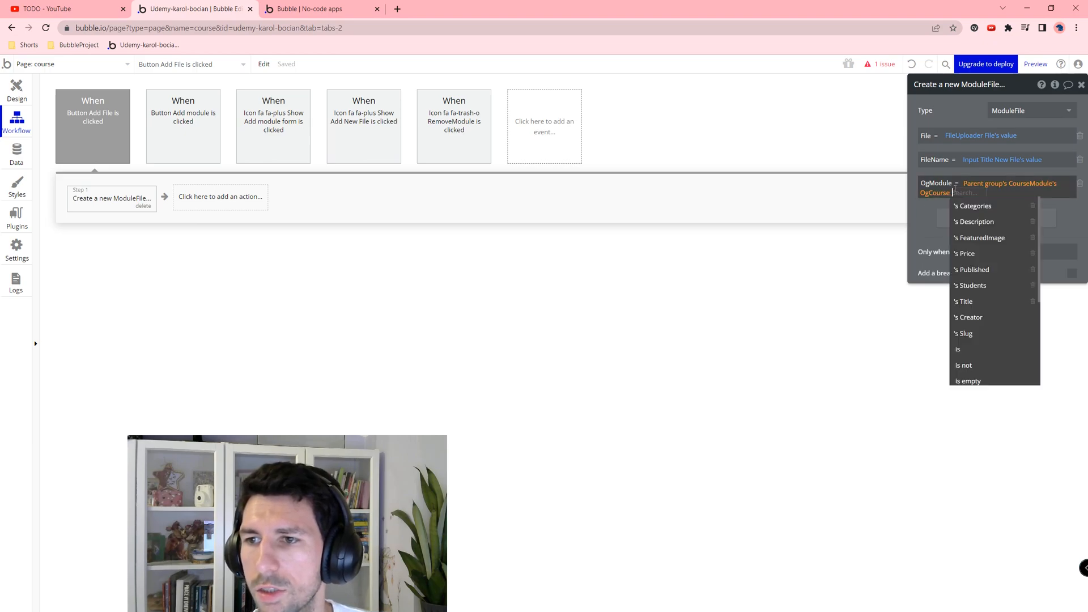
{"action": "key", "text": "BackSpace"}
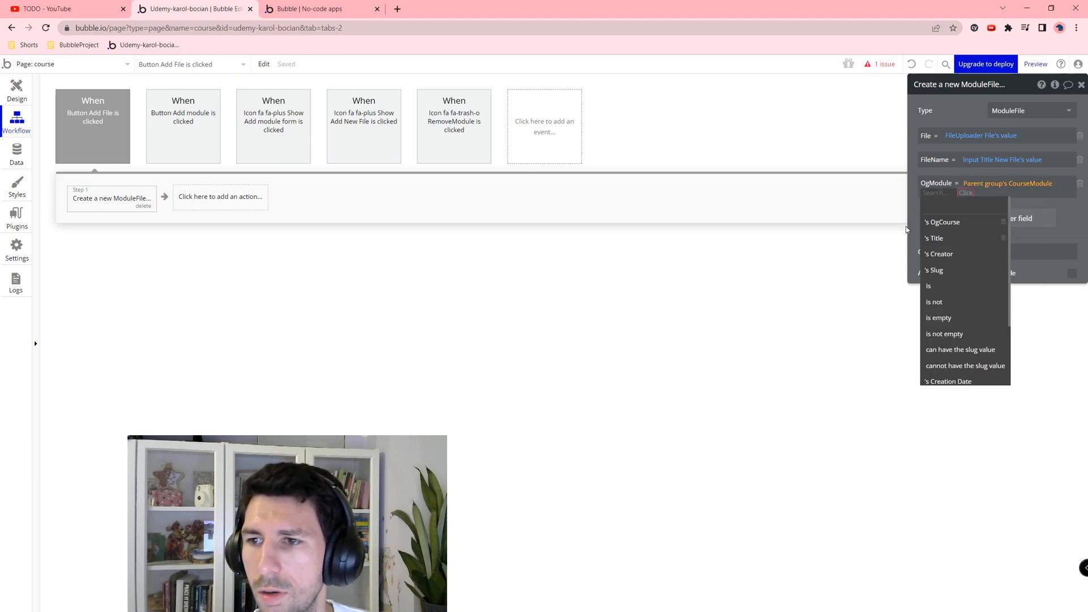
{"action": "key", "text": "Return"}
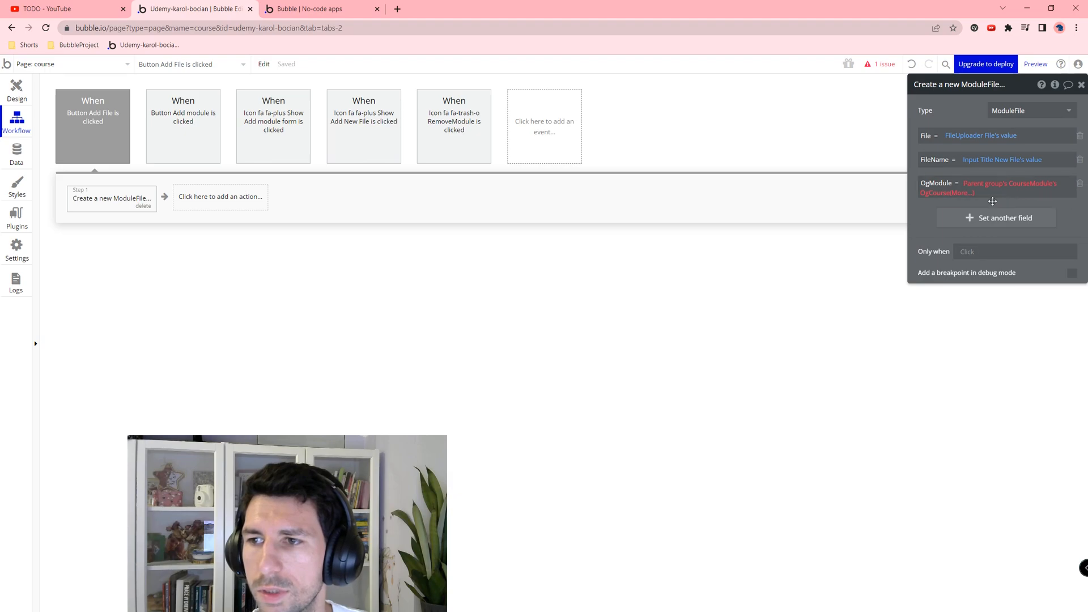
{"action": "left_click", "coordinate": [954, 192]}
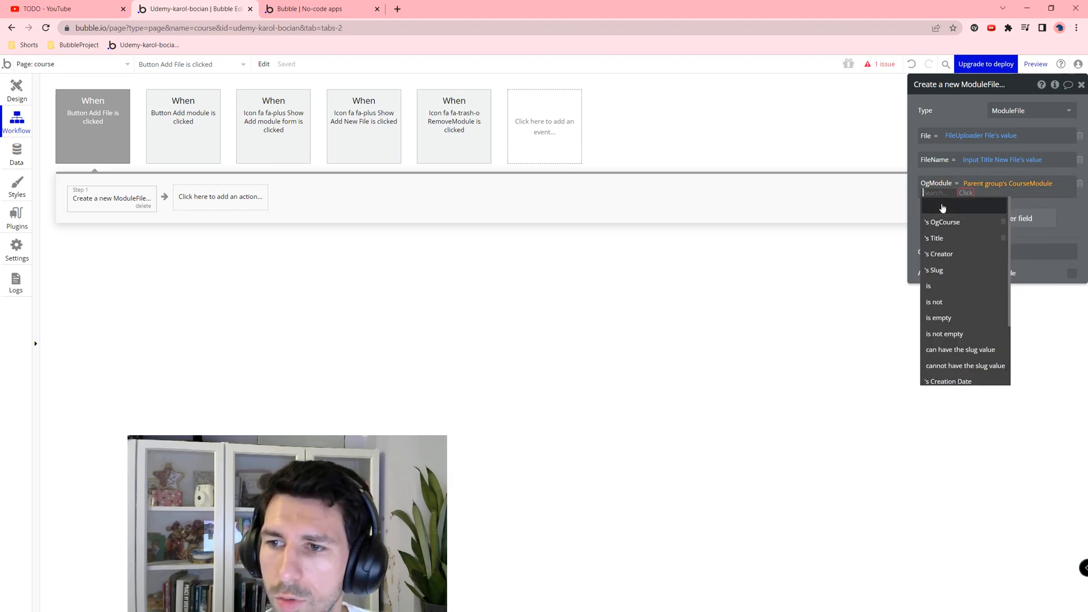
{"action": "left_click", "coordinate": [1022, 186]}
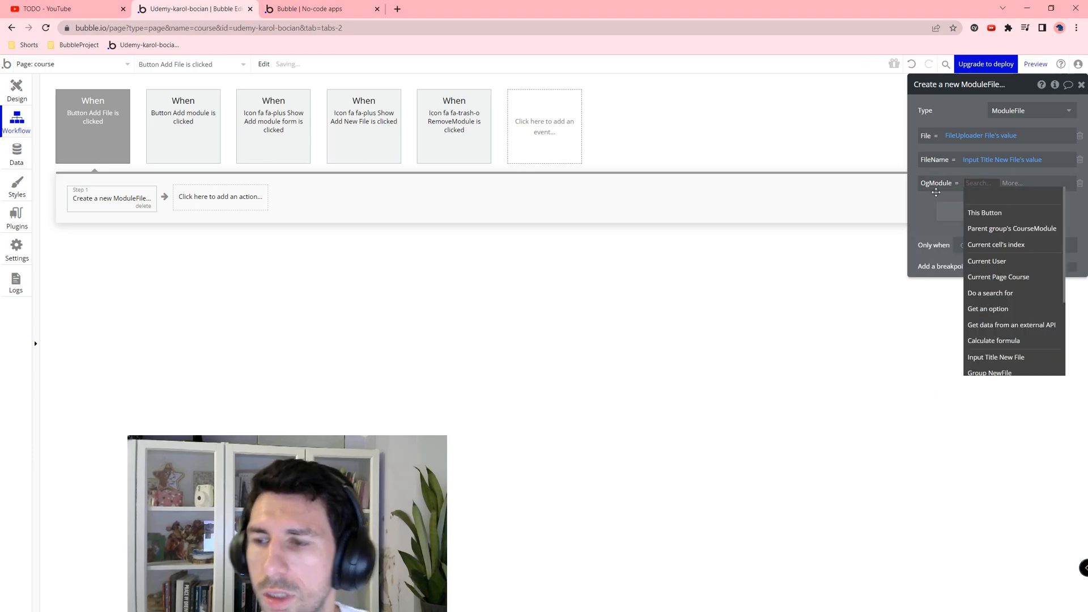
{"action": "left_click", "coordinate": [1042, 233]}
{"action": "left_click", "coordinate": [172, 179]}
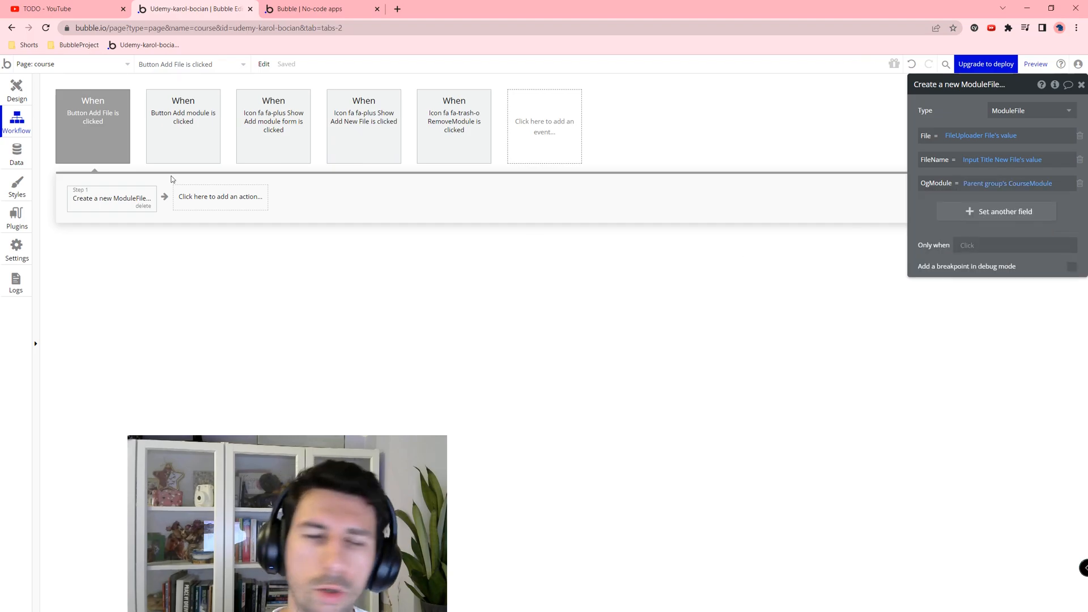
{"action": "left_click", "coordinate": [17, 88]}
Step: Set the third field of the Create a new ModuleFile action to OgModule
{"action": "left_click", "coordinate": [562, 215]}
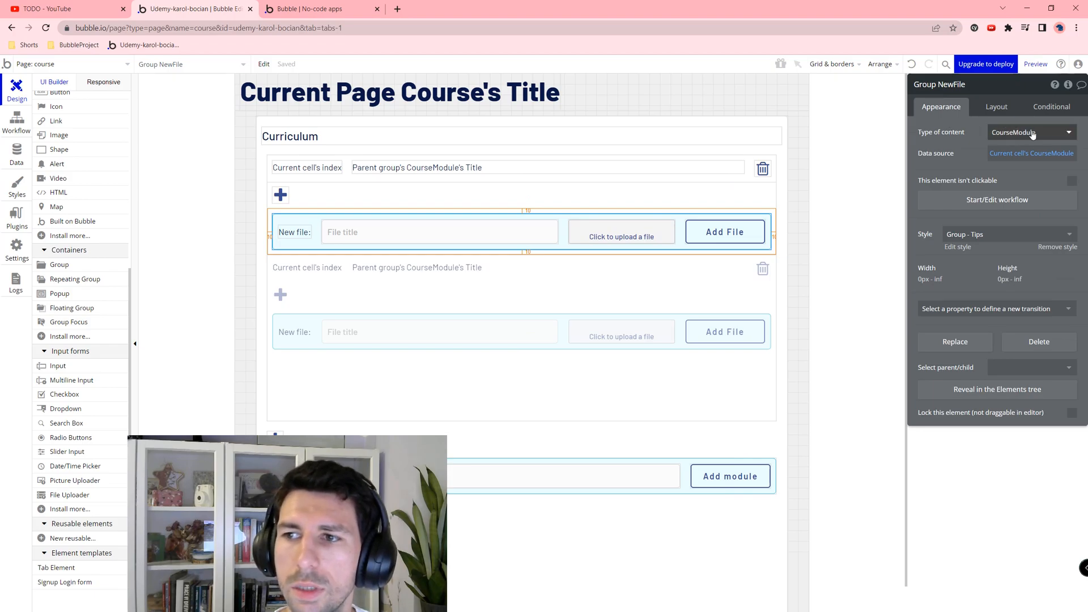
{"action": "left_click", "coordinate": [1063, 156]}
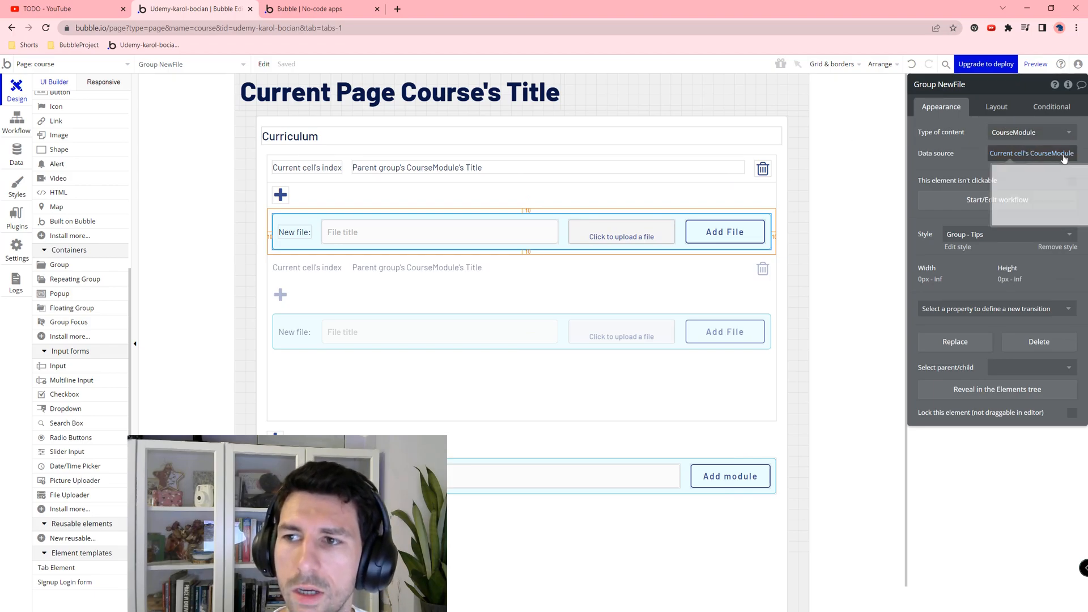
{"action": "left_click", "coordinate": [725, 232]}
{"action": "left_click", "coordinate": [983, 179]}
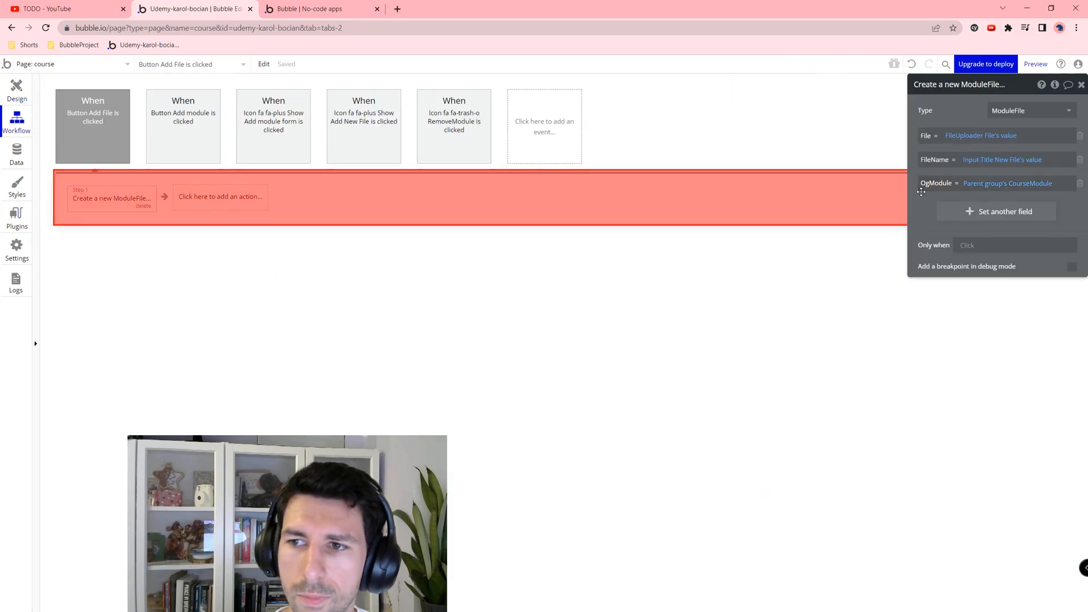
{"action": "left_click", "coordinate": [929, 182]}
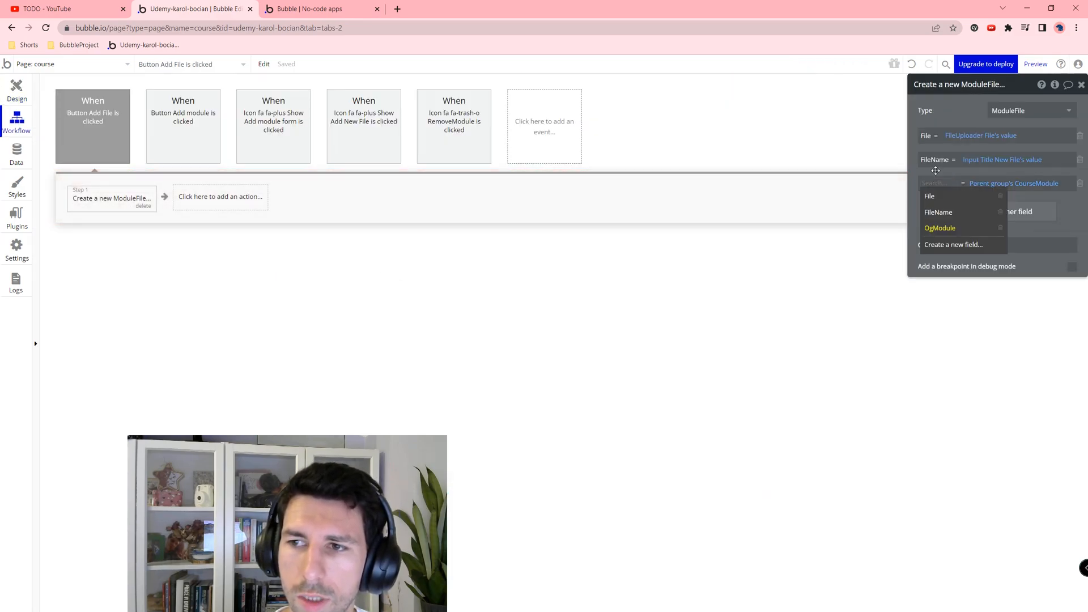
{"action": "key", "text": "Return"}
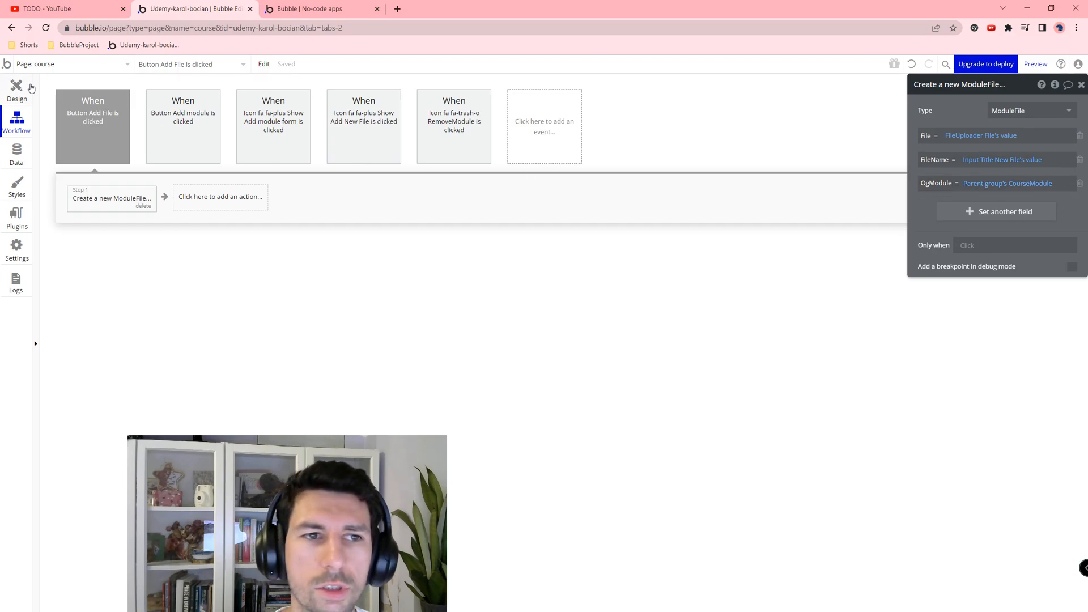
Step: Check the ModuleFile type's fields in the Data tab, then begin a new Add File workflow action
{"action": "left_click", "coordinate": [31, 88]}
{"action": "left_click", "coordinate": [17, 181]}
{"action": "left_click", "coordinate": [17, 152]}
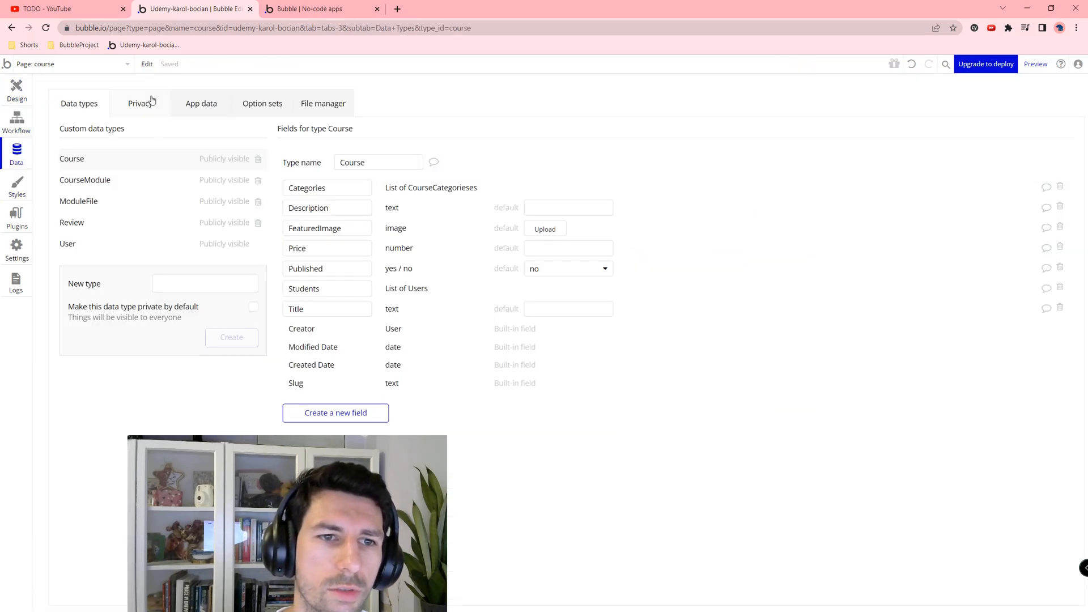
{"action": "left_click", "coordinate": [85, 199]}
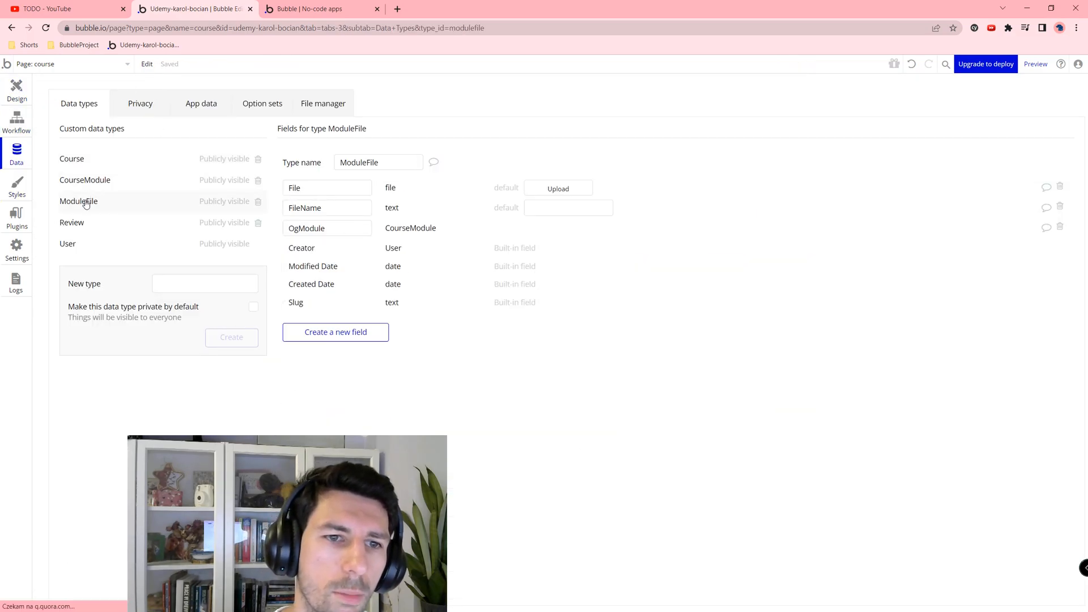
{"action": "left_click", "coordinate": [17, 90]}
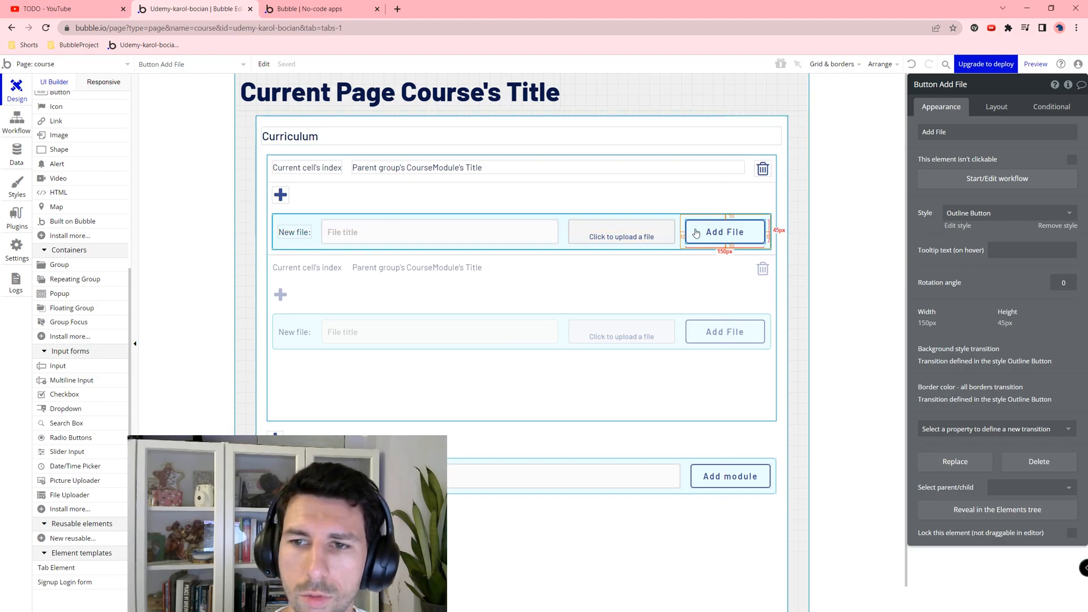
{"action": "left_click", "coordinate": [966, 179]}
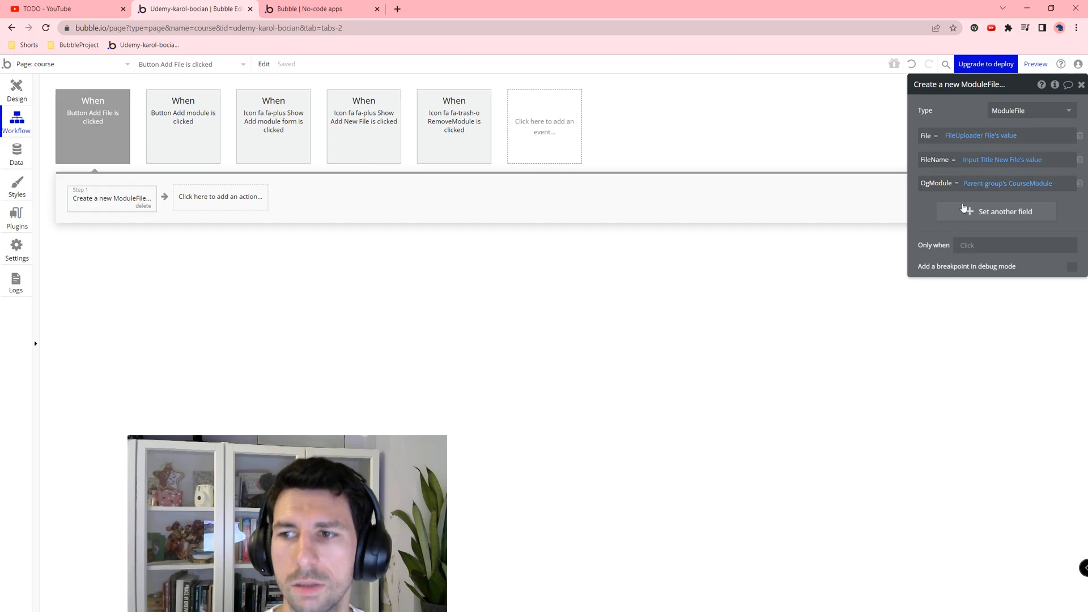
{"action": "left_click", "coordinate": [222, 208]}
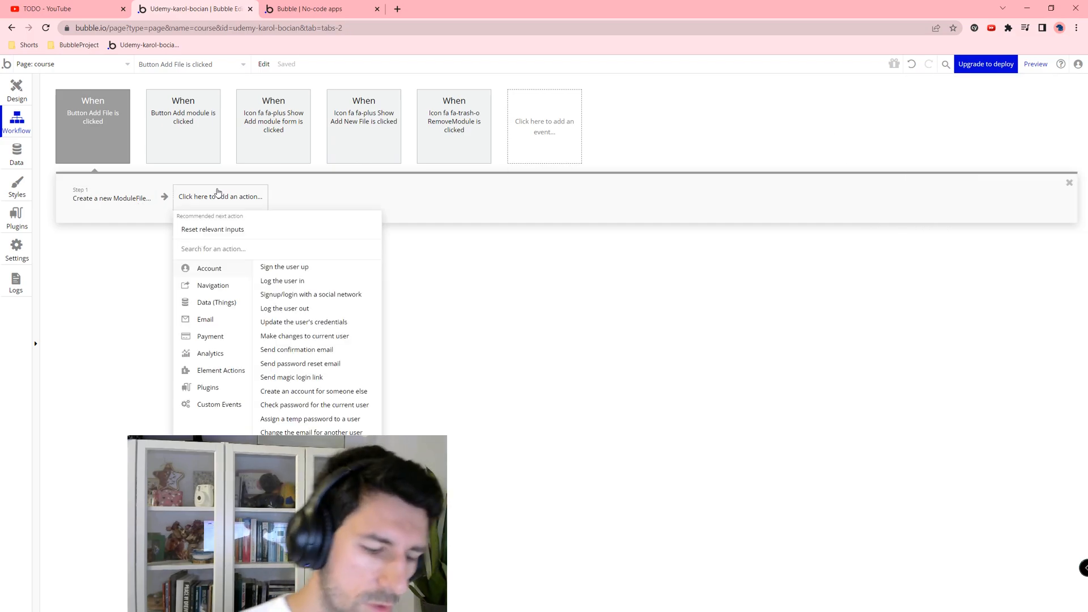
Step: Add Reset relevant inputs and Toggle Group NewFile actions to the Add File workflow
{"action": "type", "text": "res"}
{"action": "left_click", "coordinate": [257, 231]}
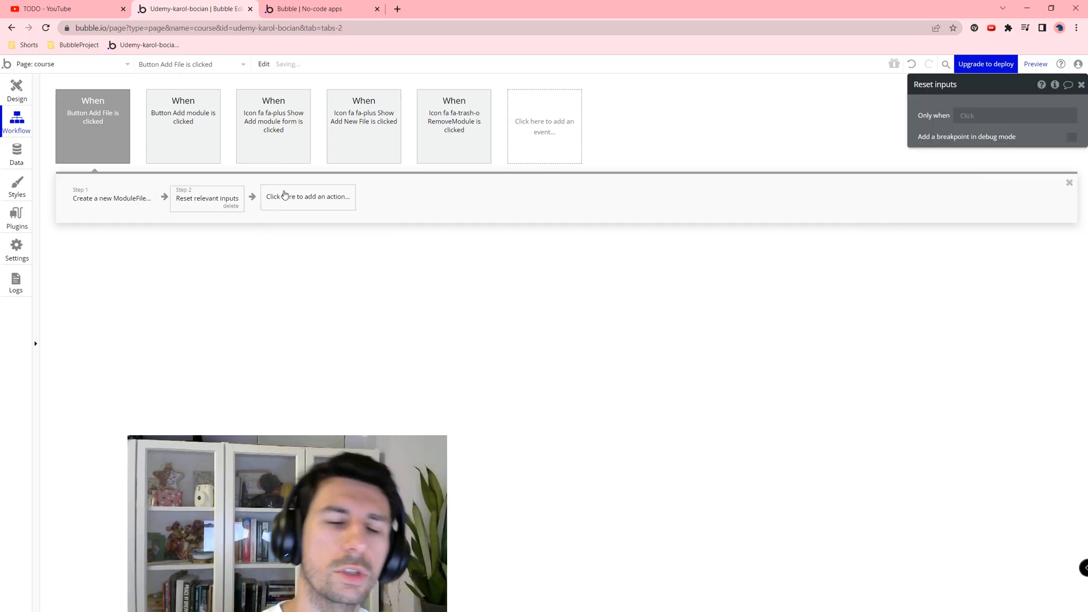
{"action": "left_click", "coordinate": [285, 195]}
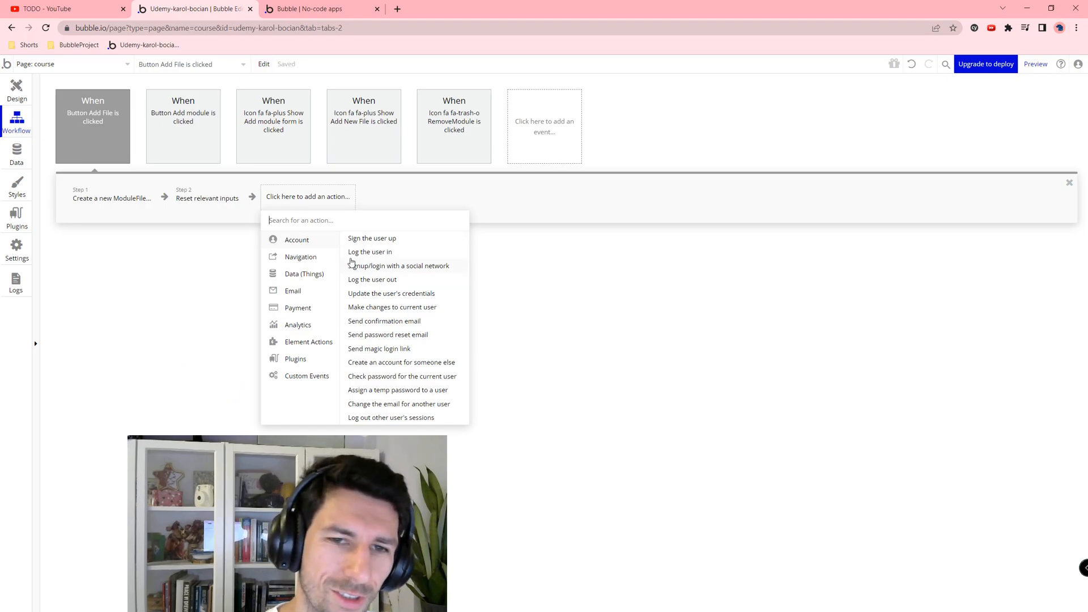
{"action": "type", "text": "tog"}
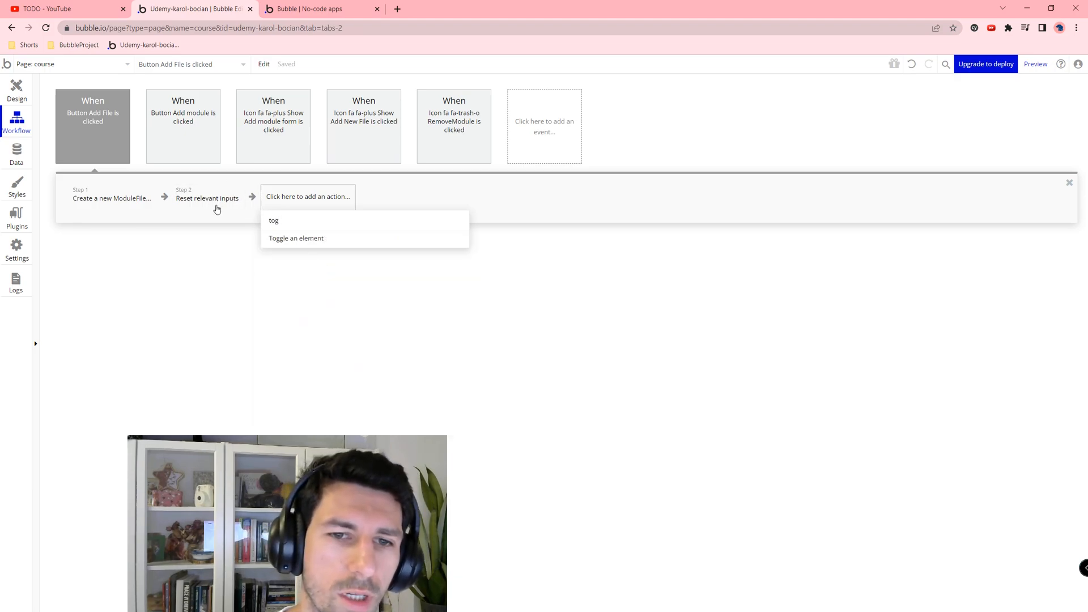
{"action": "left_click", "coordinate": [385, 239]}
{"action": "left_click", "coordinate": [1020, 111]}
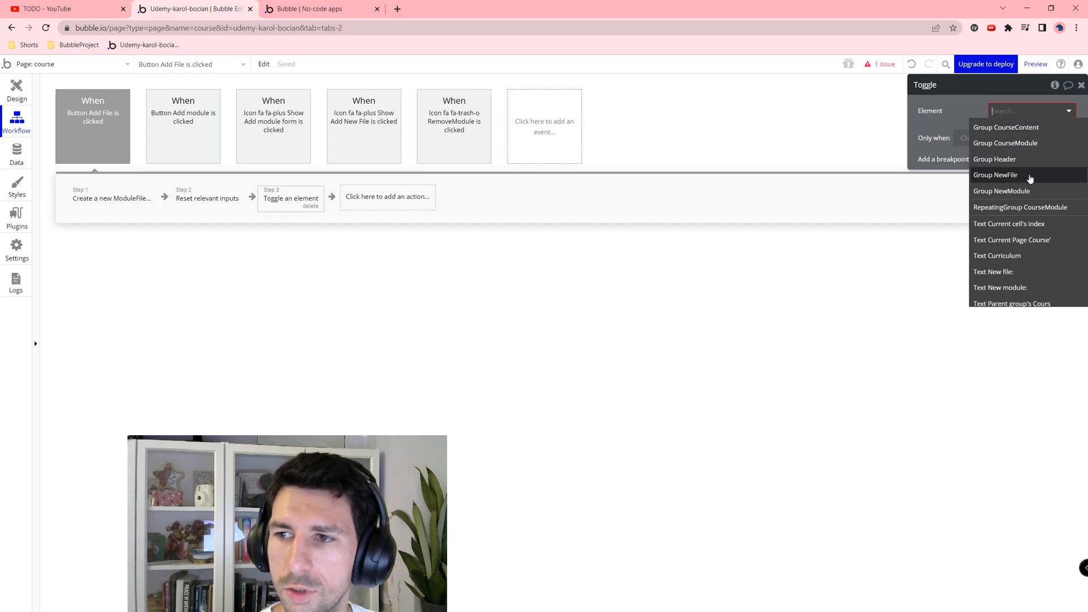
{"action": "left_click", "coordinate": [1032, 175]}
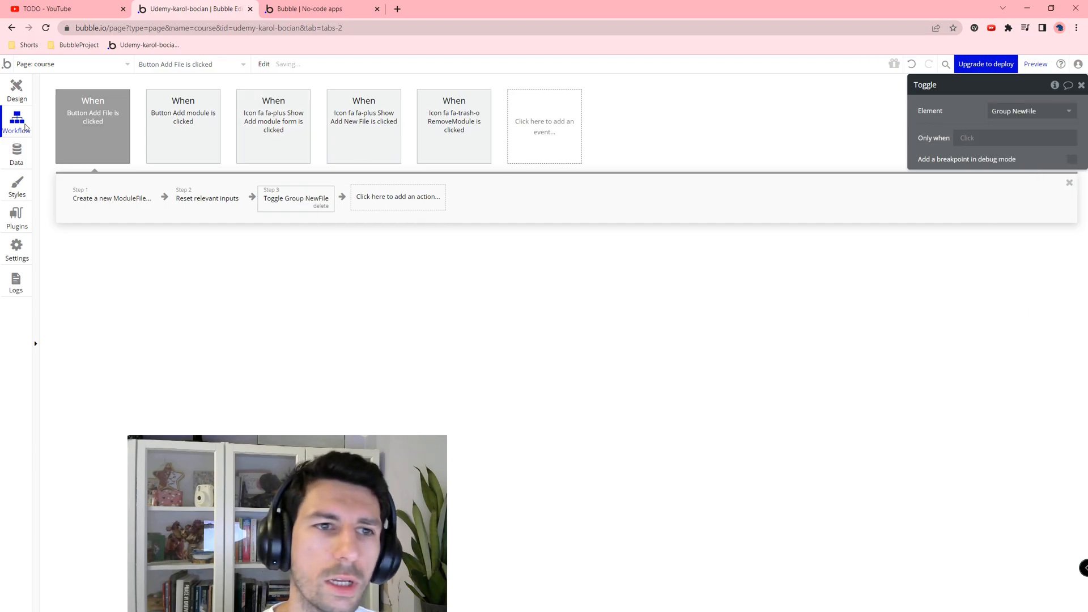
{"action": "left_click", "coordinate": [16, 94]}
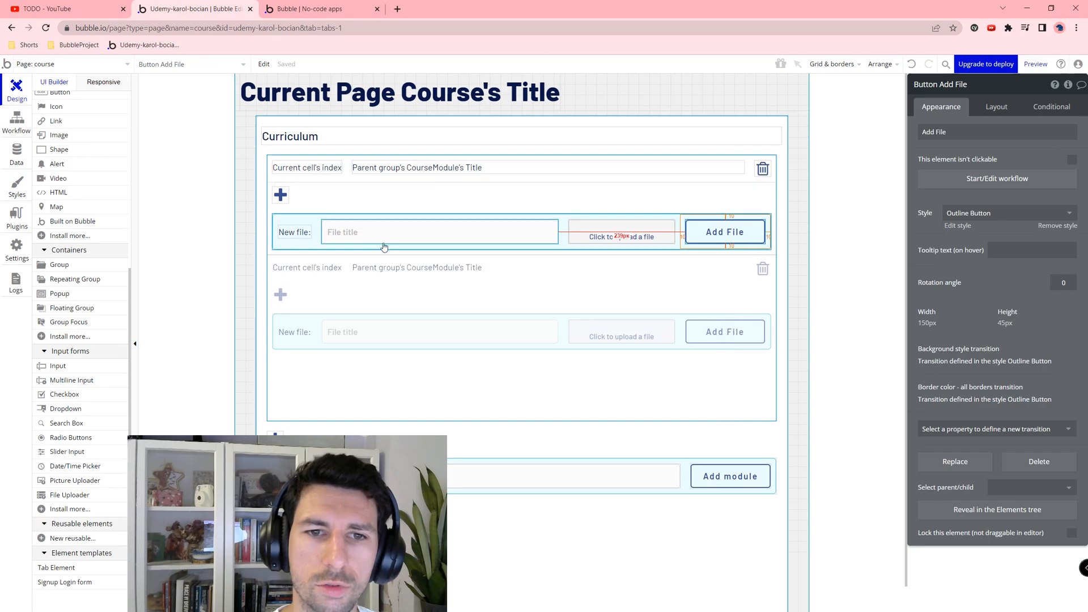
Step: Set the module RepeatingGroup's minimum row height to 0 and remove its 500 minimum height
{"action": "left_click", "coordinate": [742, 193]}
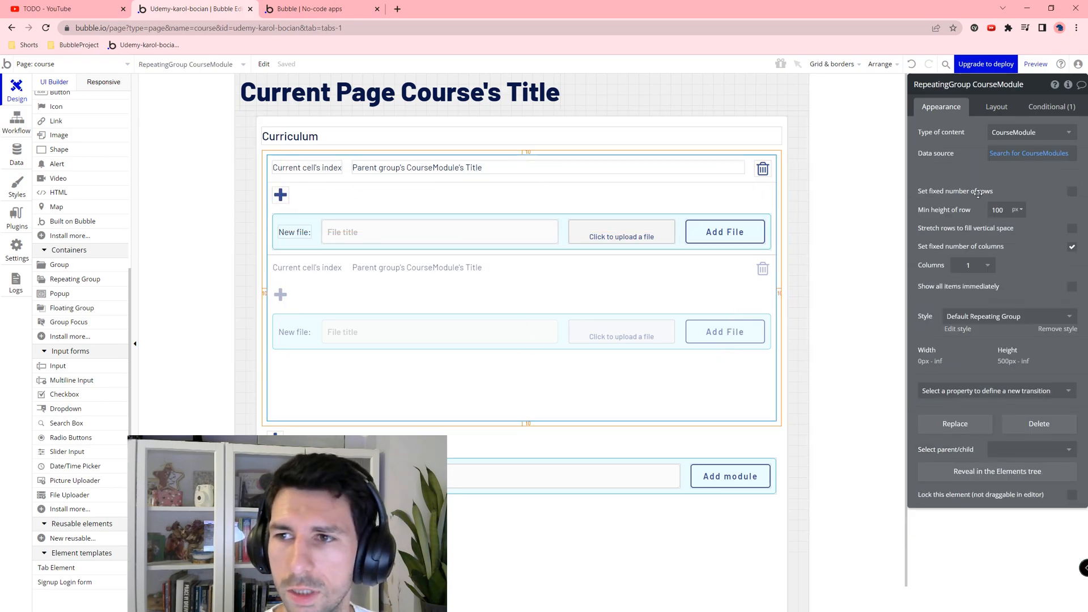
{"action": "left_click", "coordinate": [1002, 211]}
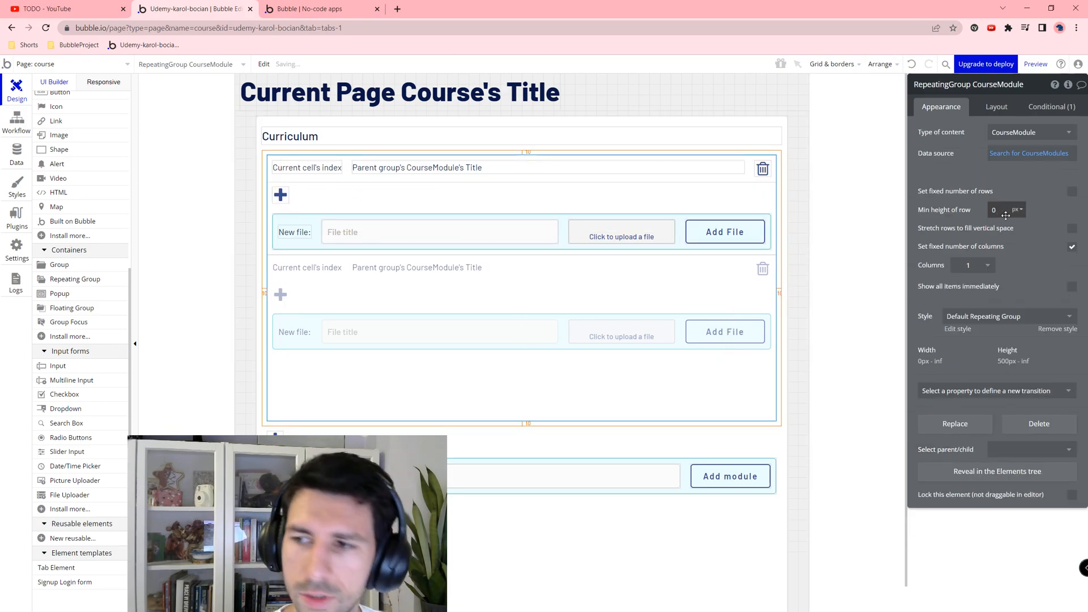
{"action": "left_click", "coordinate": [1005, 107]}
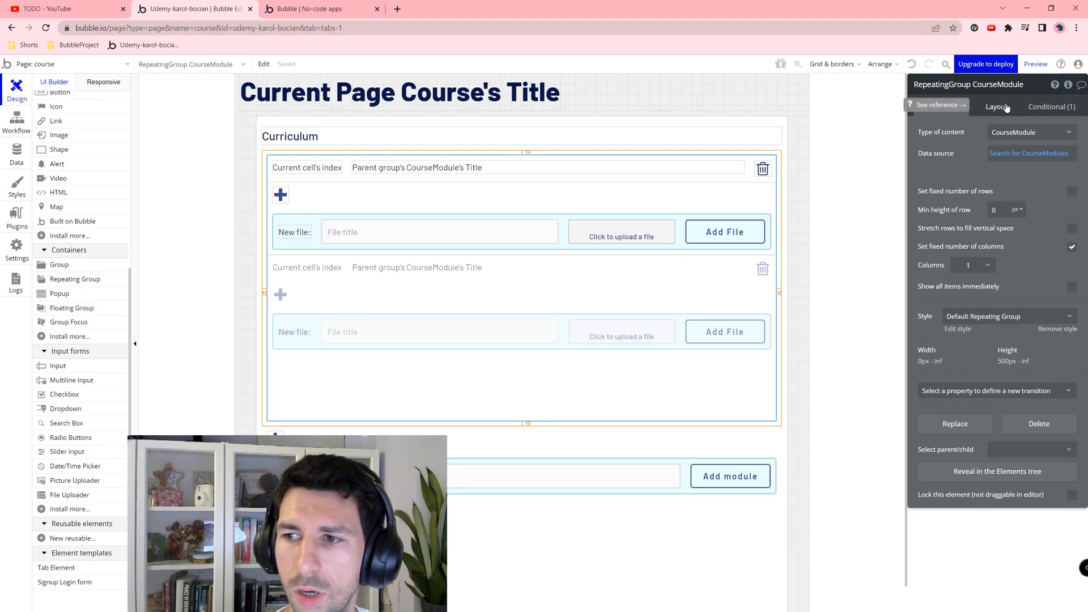
{"action": "left_click", "coordinate": [968, 395]}
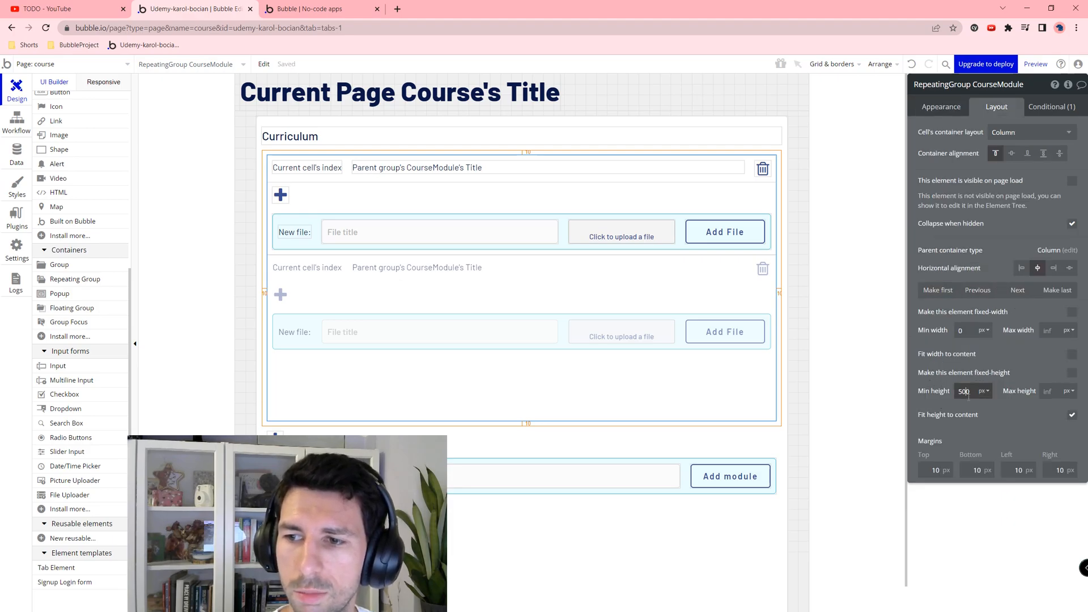
{"action": "key", "text": "BackSpace"}
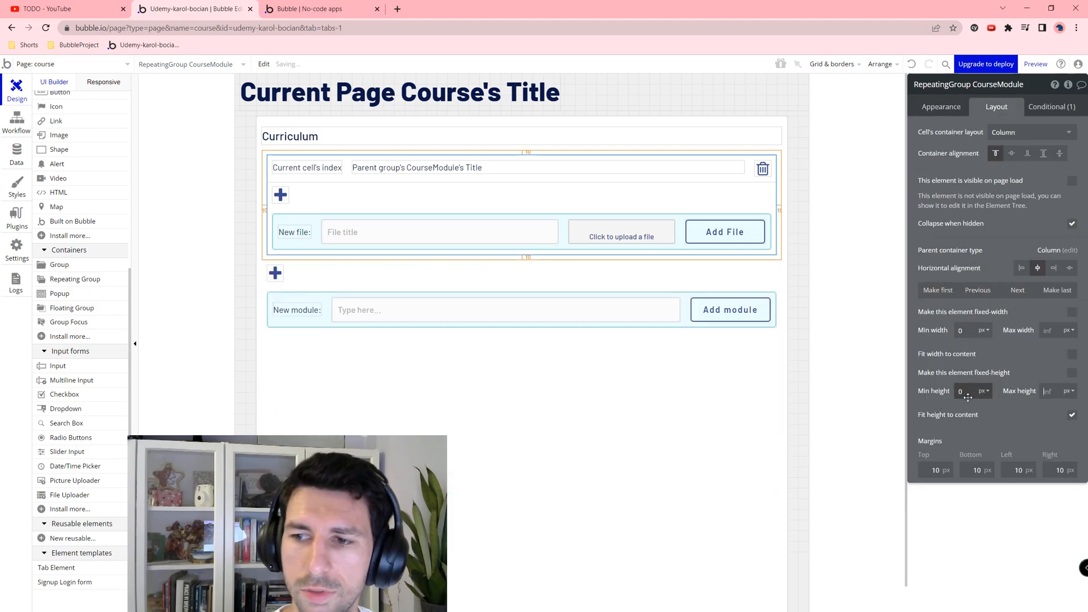
Step: Clear Group CourseContent's 1000 px minimum height and switch to the preview
{"action": "left_click", "coordinate": [470, 364]}
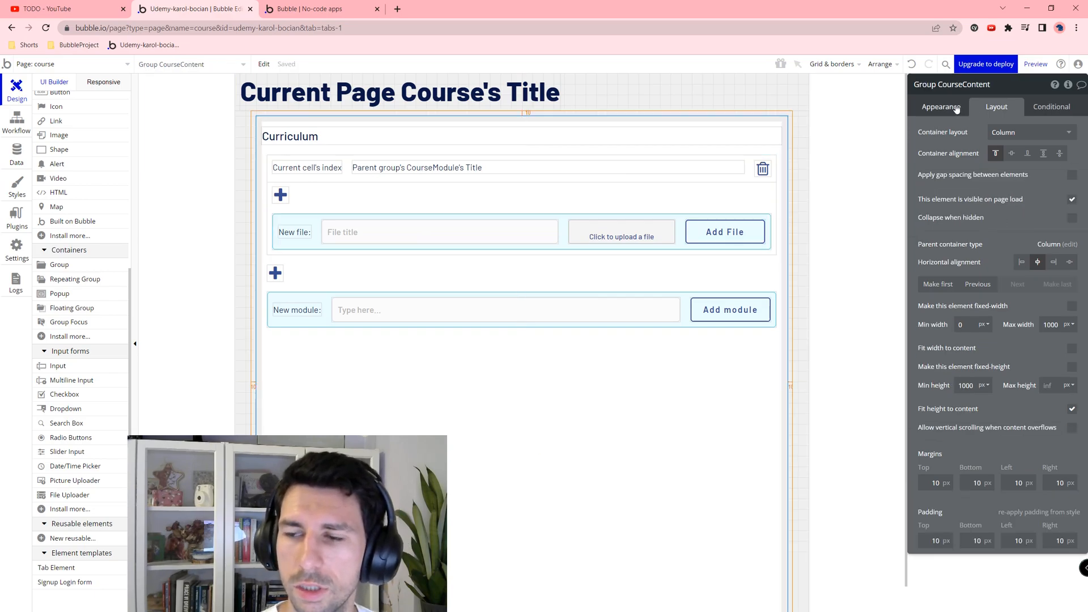
{"action": "key", "text": "BackSpace"}
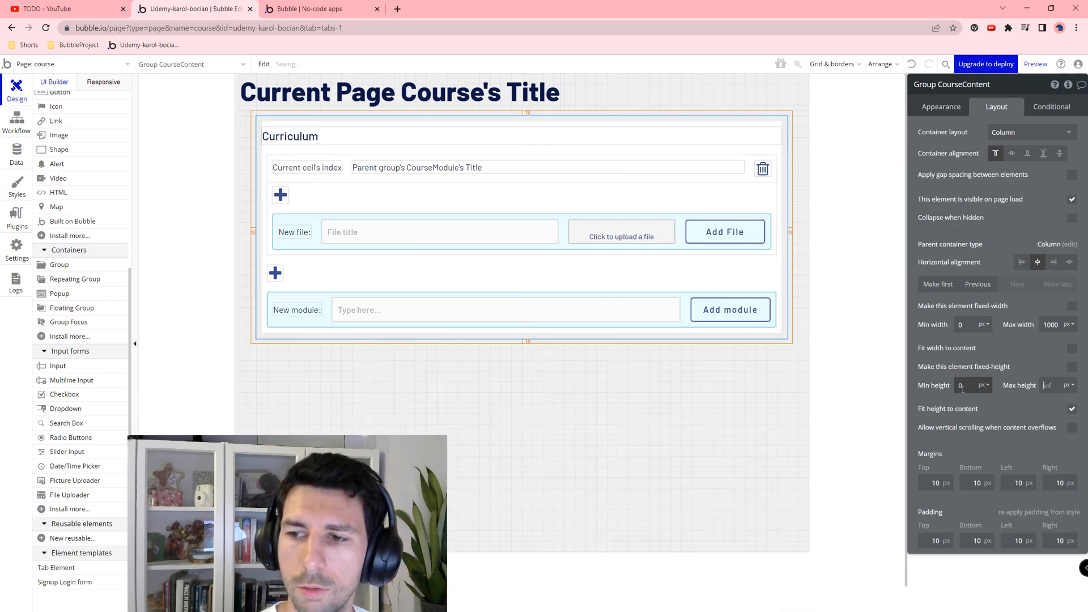
{"action": "left_click", "coordinate": [411, 391]}
{"action": "left_click", "coordinate": [305, 5]}
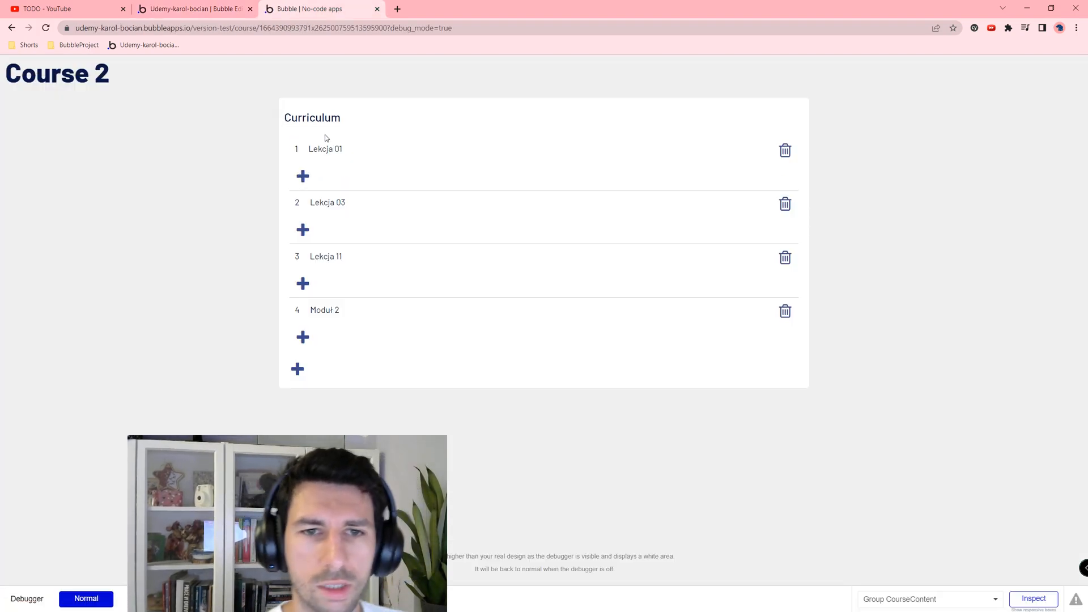
Step: Open the new-file form under Lekcja 01 and enter the title 'File 1'
{"action": "double_click", "coordinate": [320, 149]}
{"action": "left_click", "coordinate": [368, 276]}
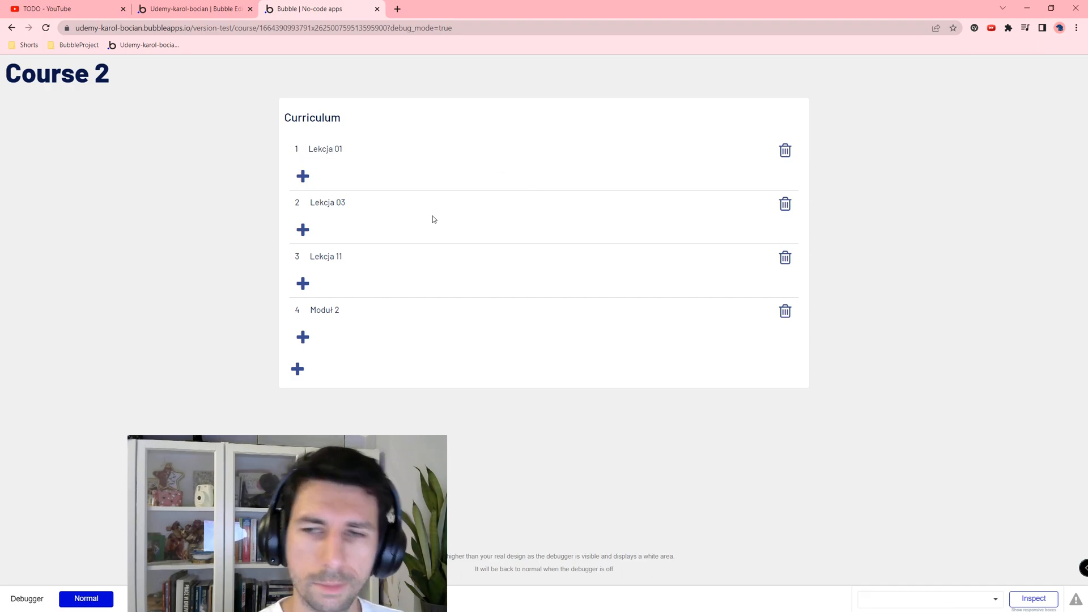
{"action": "left_click", "coordinate": [302, 176]}
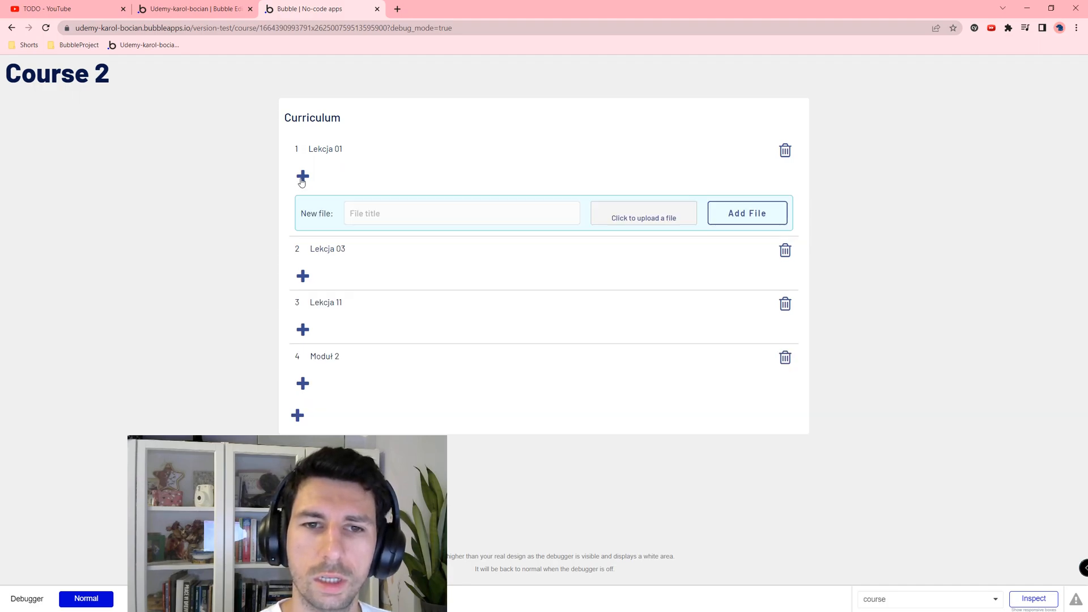
{"action": "left_click", "coordinate": [394, 210]}
{"action": "left_click", "coordinate": [327, 172]}
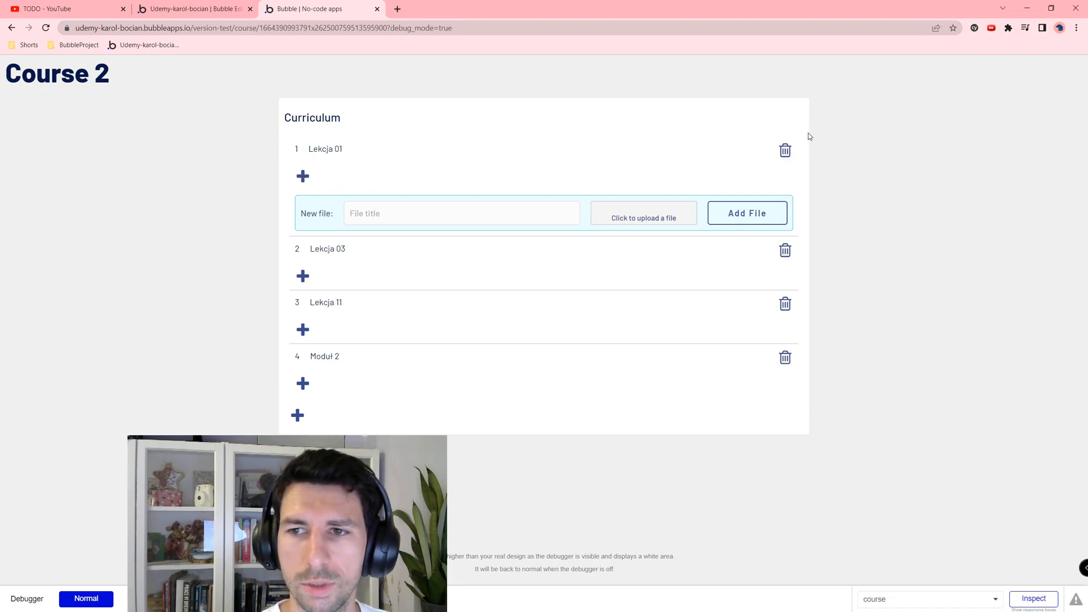
{"action": "left_click", "coordinate": [503, 218]}
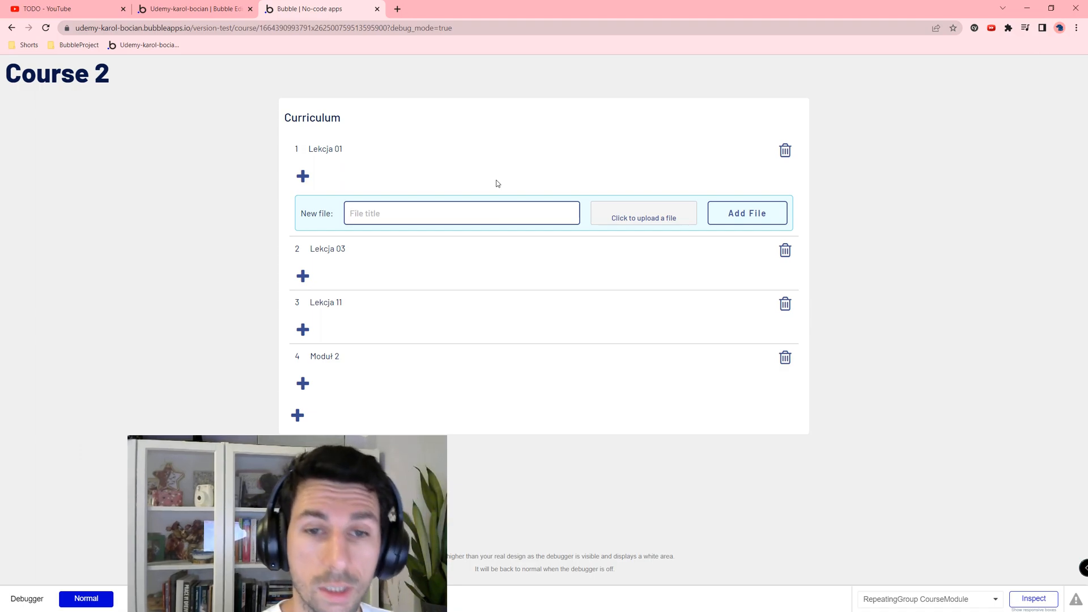
{"action": "type", "text": "L"}
{"action": "key", "text": "BackSpace"}
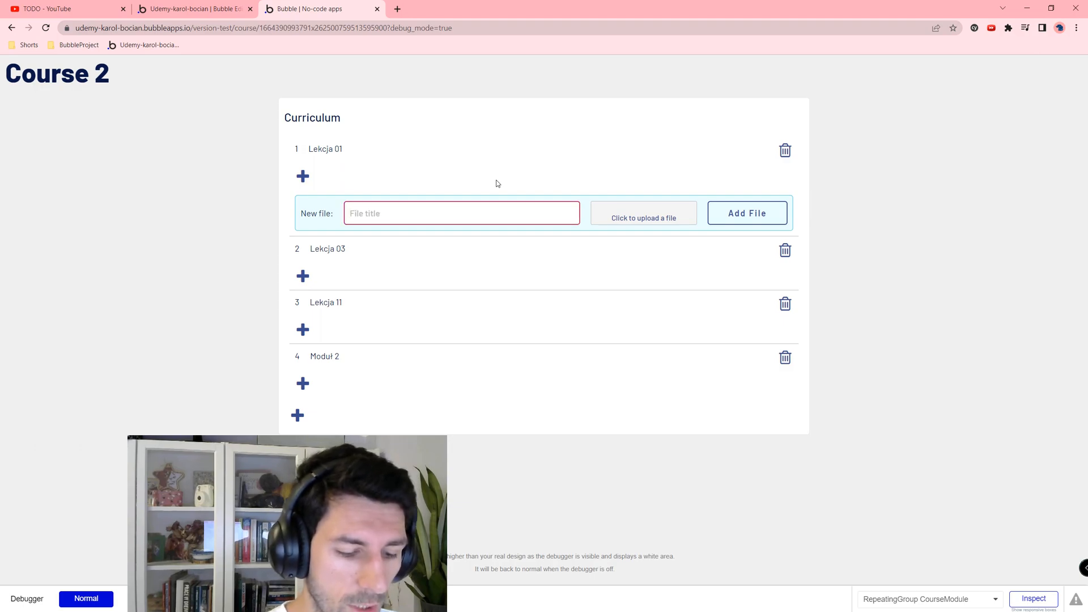
{"action": "type", "text": "File 1"}
{"action": "left_click", "coordinate": [726, 211]}
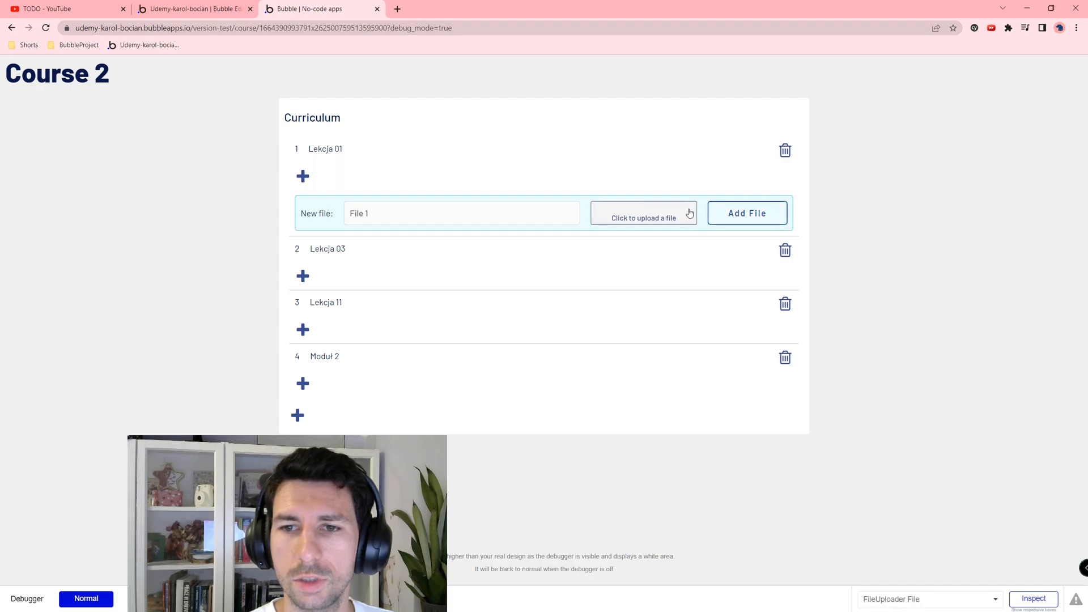
Step: Upload birds (1).jpg and add the file to Lekcja 01
{"action": "left_click", "coordinate": [656, 207]}
{"action": "double_click", "coordinate": [134, 82]}
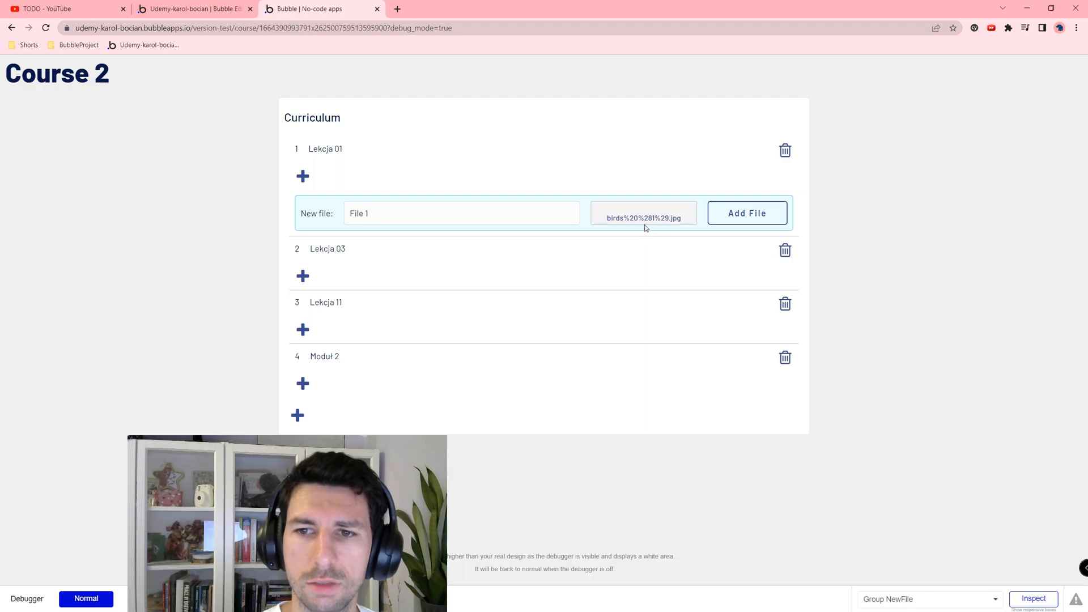
{"action": "left_click", "coordinate": [737, 214]}
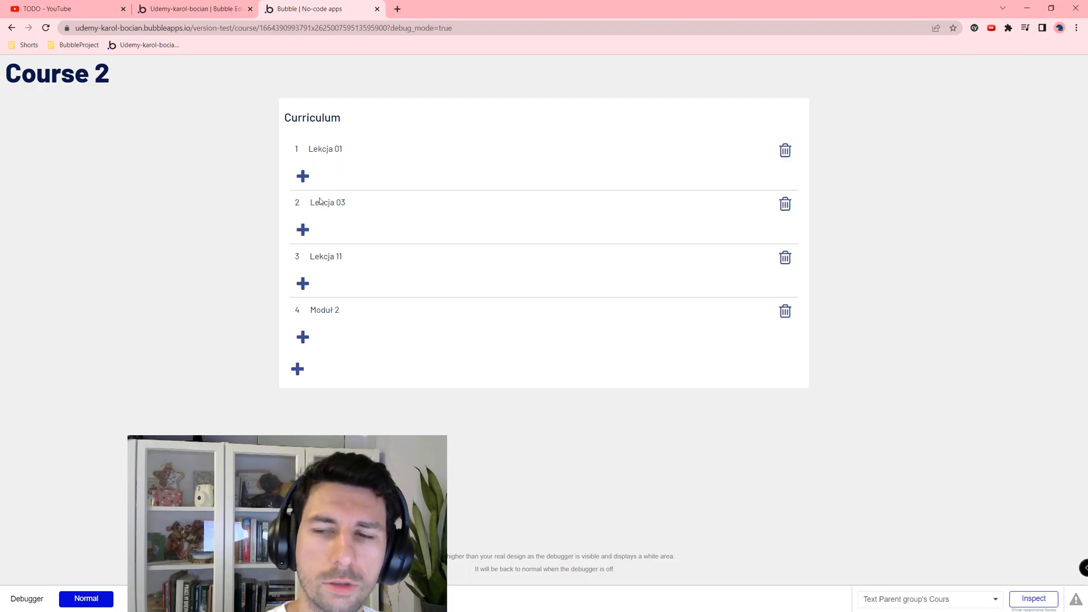
Step: Drag a Repeating Group into the module cell, with Row layout, centered and full width
{"action": "left_click", "coordinate": [183, 5]}
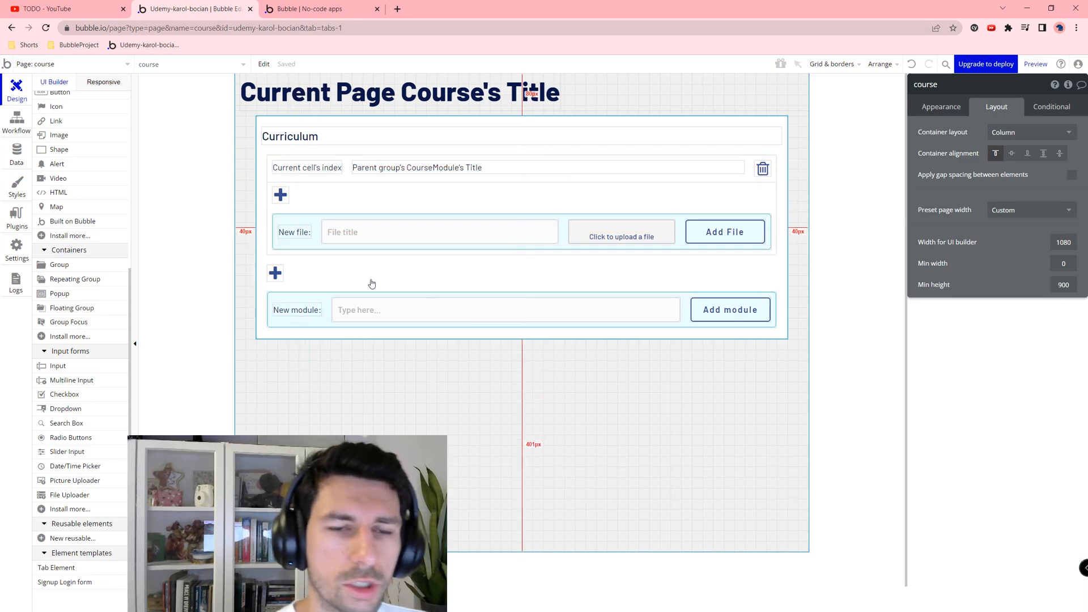
{"action": "left_click_drag", "start_coordinate": [75, 279], "coordinate": [283, 186]}
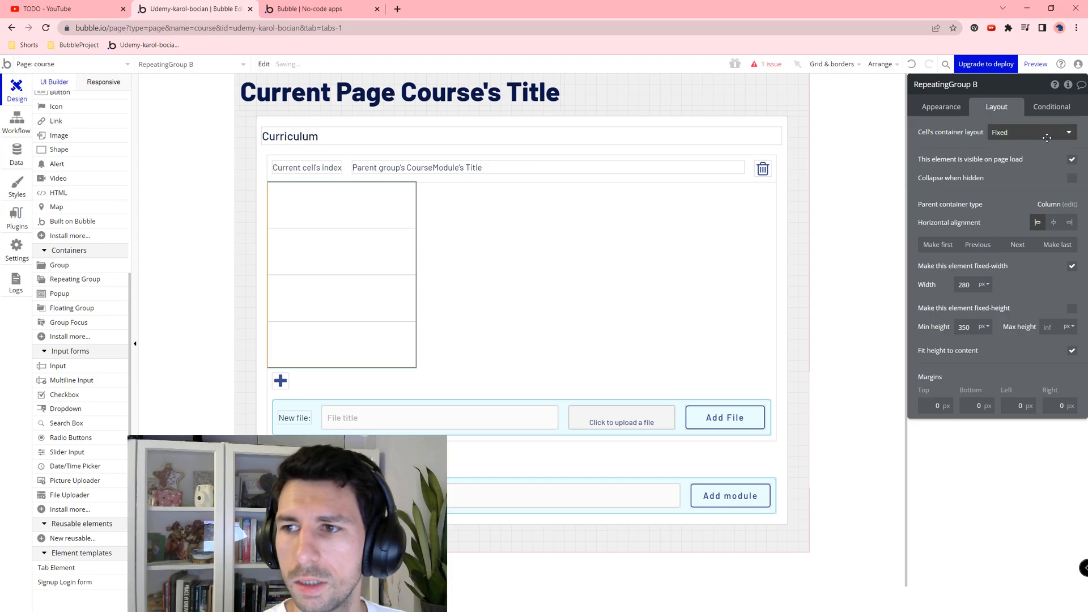
{"action": "left_click", "coordinate": [1028, 132]}
{"action": "left_click", "coordinate": [1026, 180]}
{"action": "left_click", "coordinate": [1053, 244]}
{"action": "left_click", "coordinate": [1072, 289]}
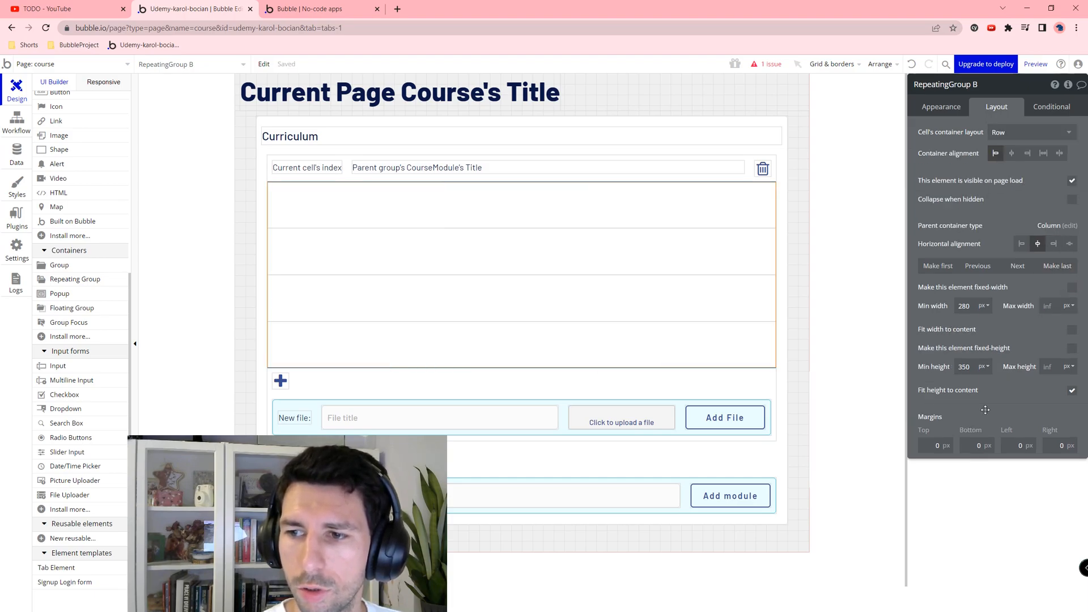
Step: Set min width 0 and 10 px margins, and rename it RepeatingGroup Files
{"action": "type", "text": "0"}
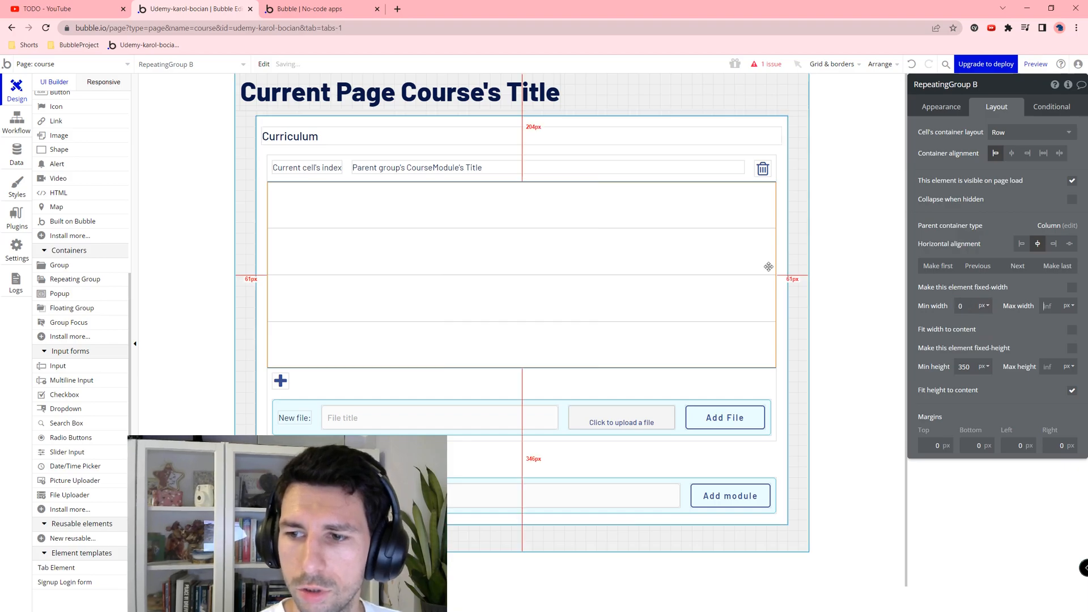
{"action": "key", "text": "Tab"}
{"action": "type", "text": "10"}
{"action": "key", "text": "Tab"}
{"action": "type", "text": "10"}
{"action": "key", "text": "Tab"}
{"action": "type", "text": "10"}
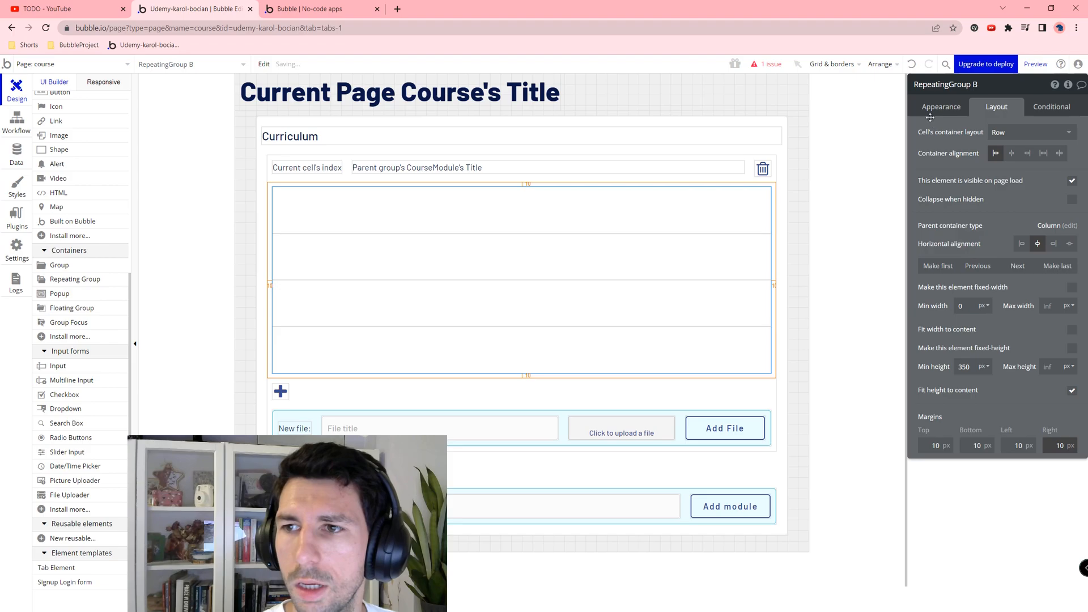
{"action": "left_click", "coordinate": [970, 85]}
{"action": "type", "text": "Files"}
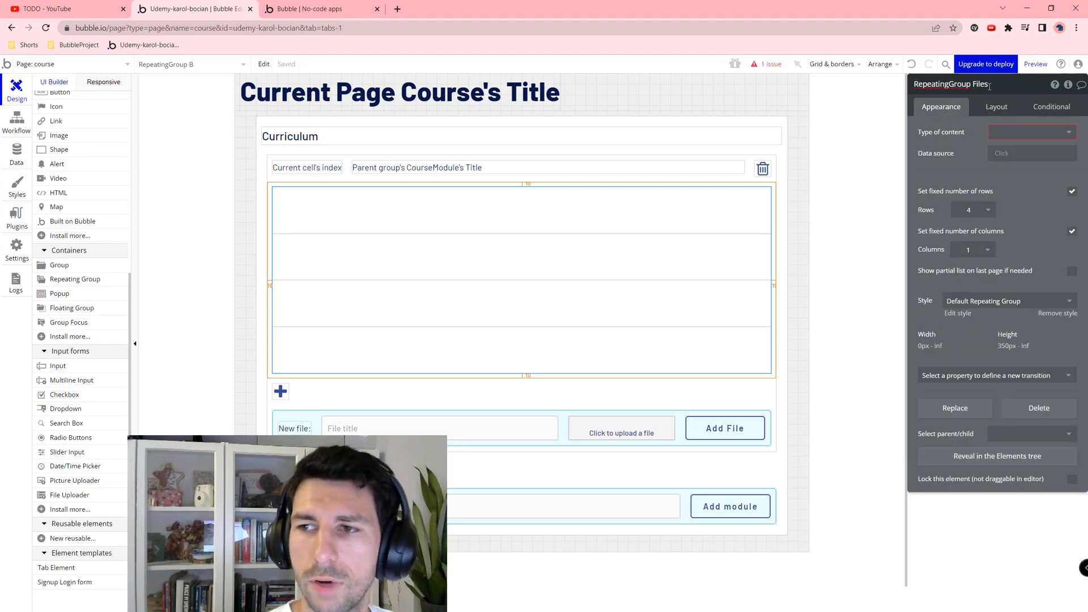
Step: Make the list show ModuleFiles searched where OgModule = Current cell's CourseModule
{"action": "left_click", "coordinate": [1028, 132]}
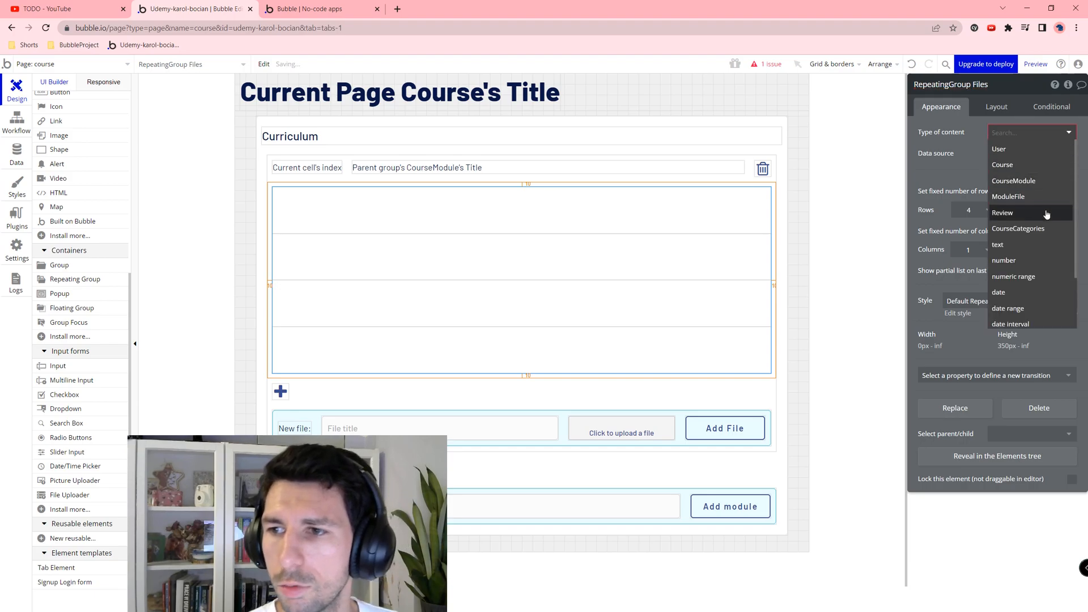
{"action": "left_click", "coordinate": [1041, 193]}
{"action": "left_click", "coordinate": [1014, 154]}
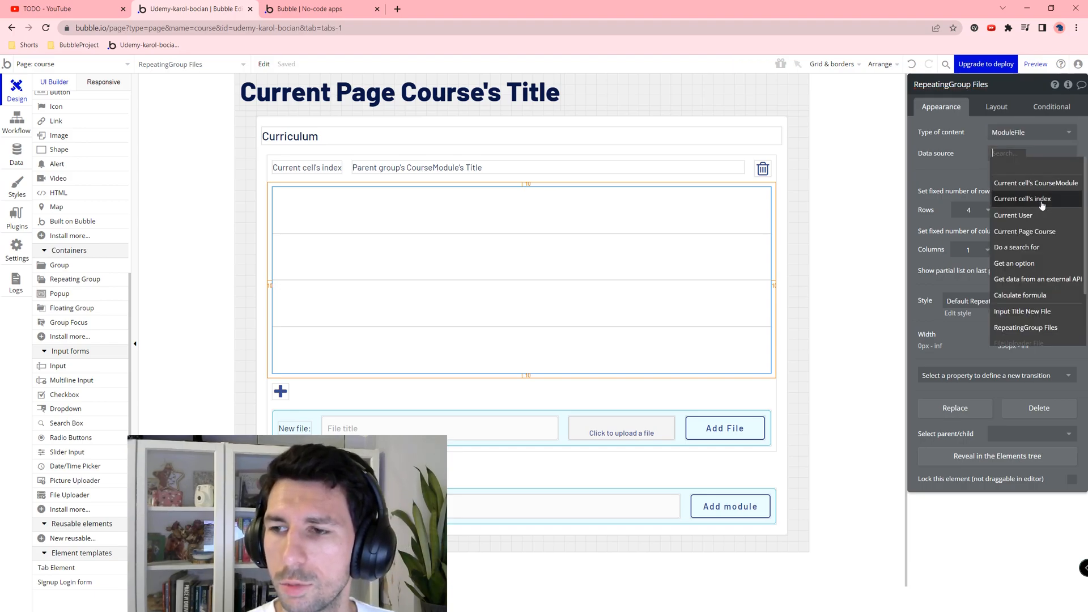
{"action": "left_click", "coordinate": [1020, 247]}
{"action": "left_click", "coordinate": [838, 108]}
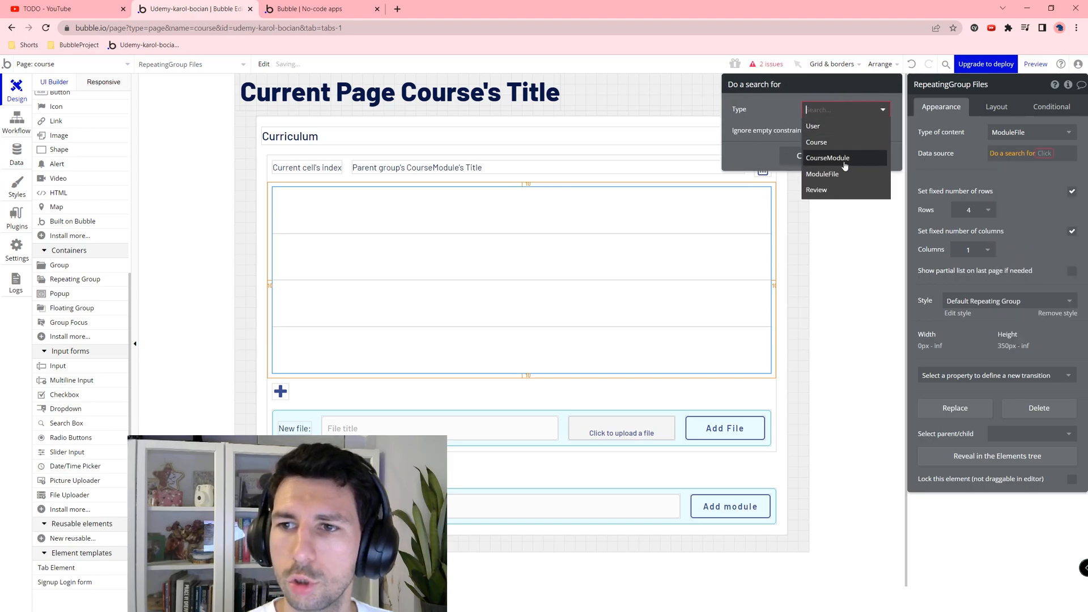
{"action": "left_click", "coordinate": [838, 176]}
{"action": "left_click", "coordinate": [835, 140]}
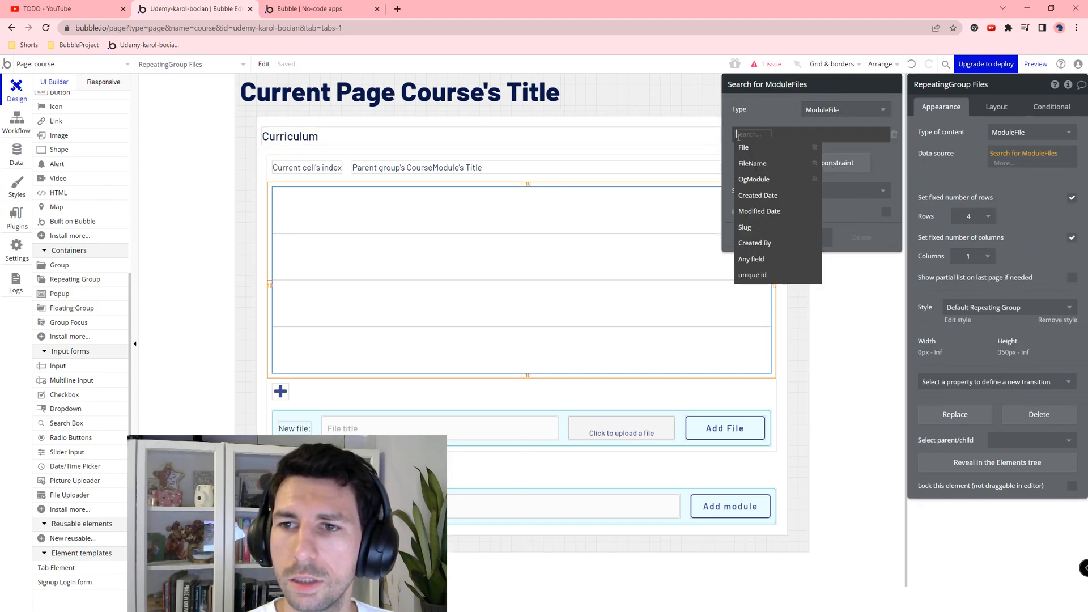
{"action": "left_click", "coordinate": [756, 178]}
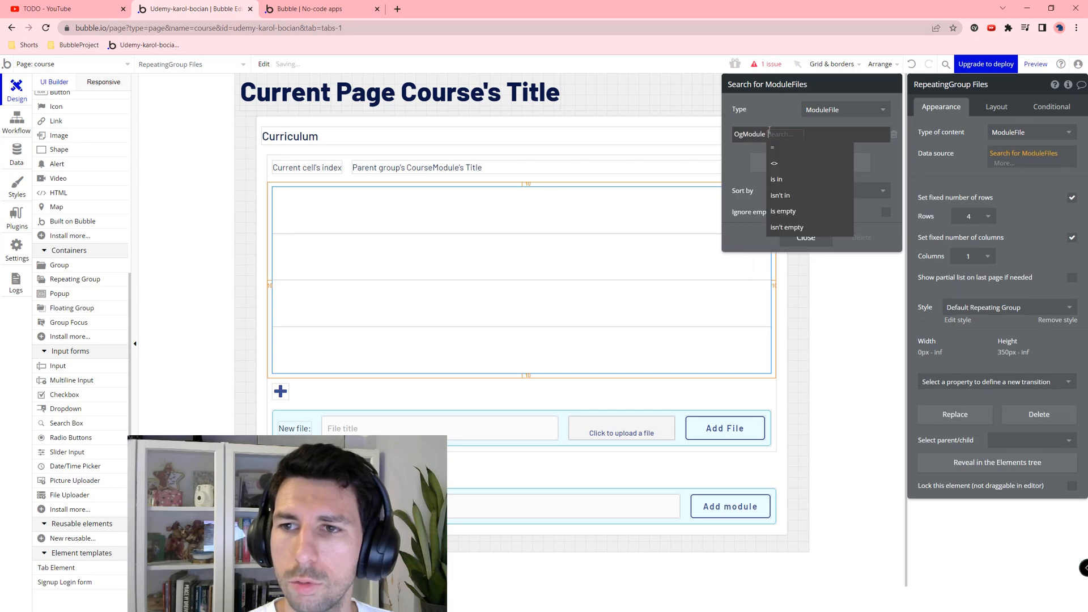
{"action": "left_click", "coordinate": [789, 134]}
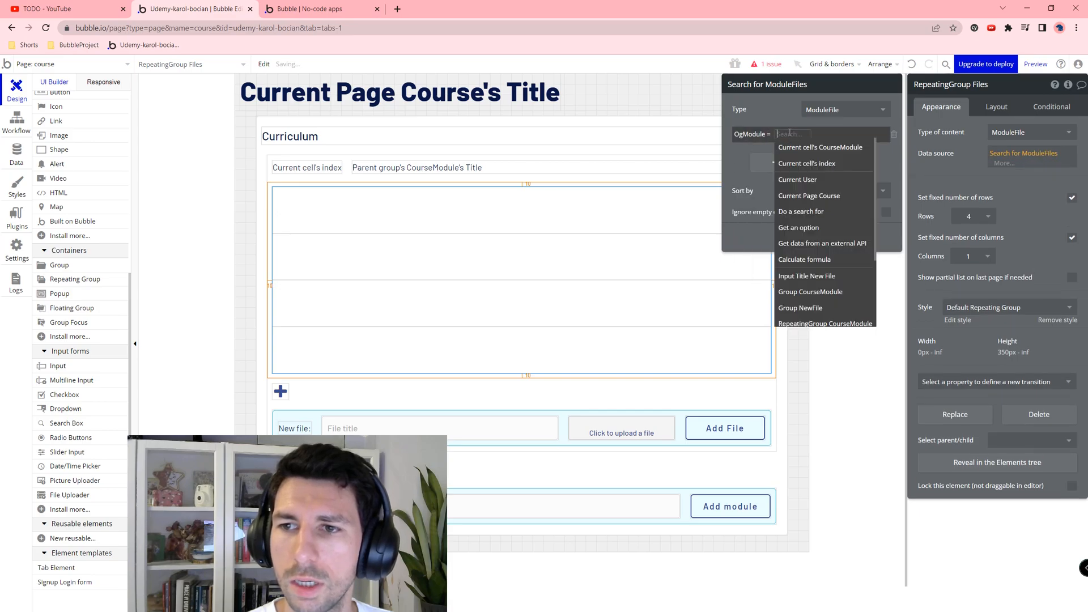
{"action": "left_click", "coordinate": [833, 148]}
Step: Uncheck fixed row count and sort the search by FileName ascending
{"action": "left_click", "coordinate": [1071, 199]}
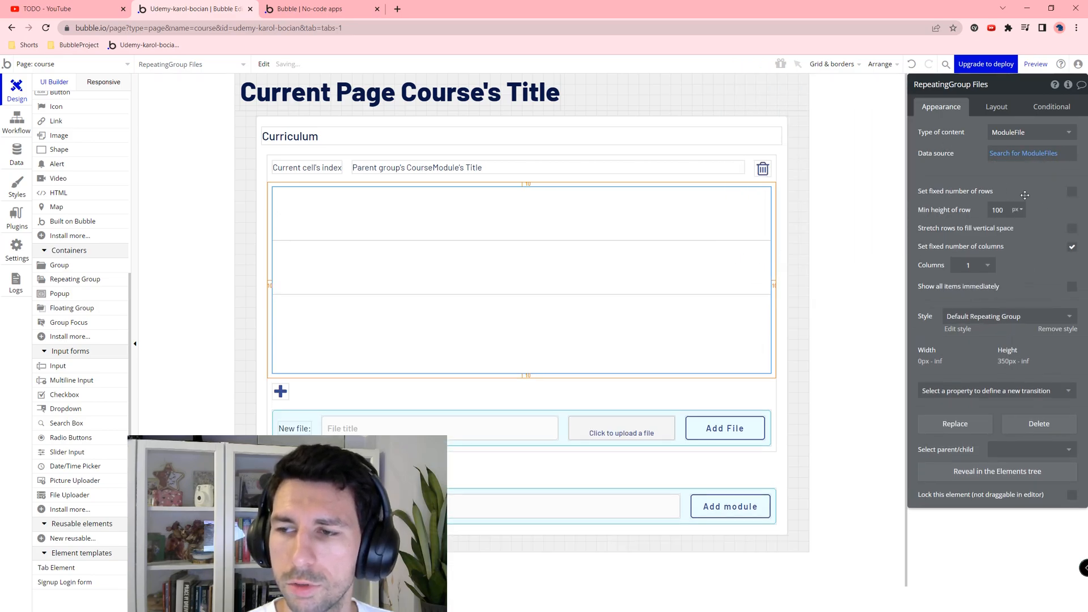
{"action": "left_click", "coordinate": [807, 191]}
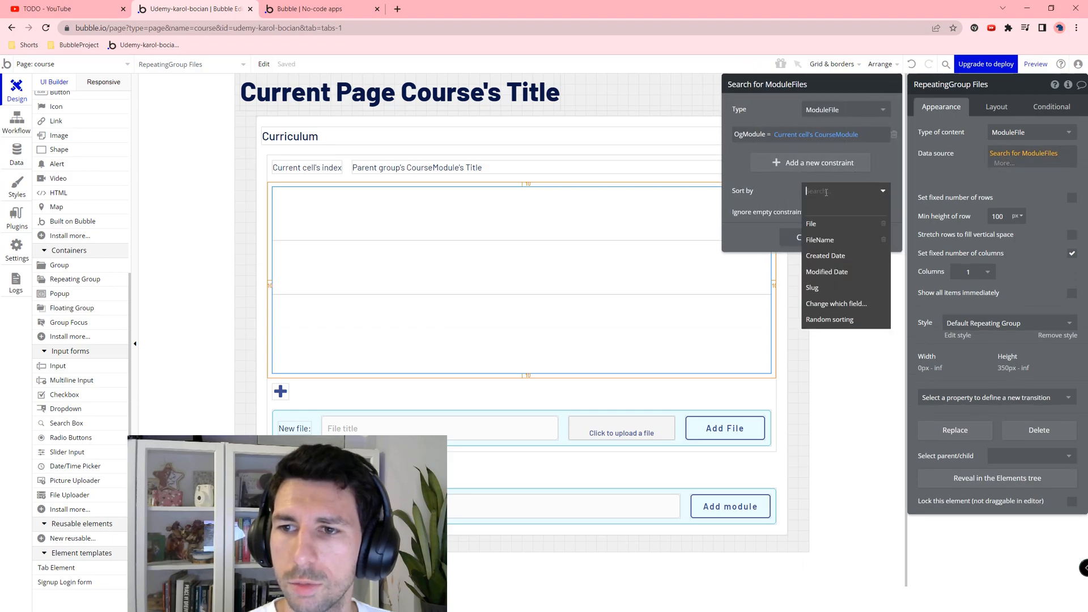
{"action": "left_click", "coordinate": [839, 245]}
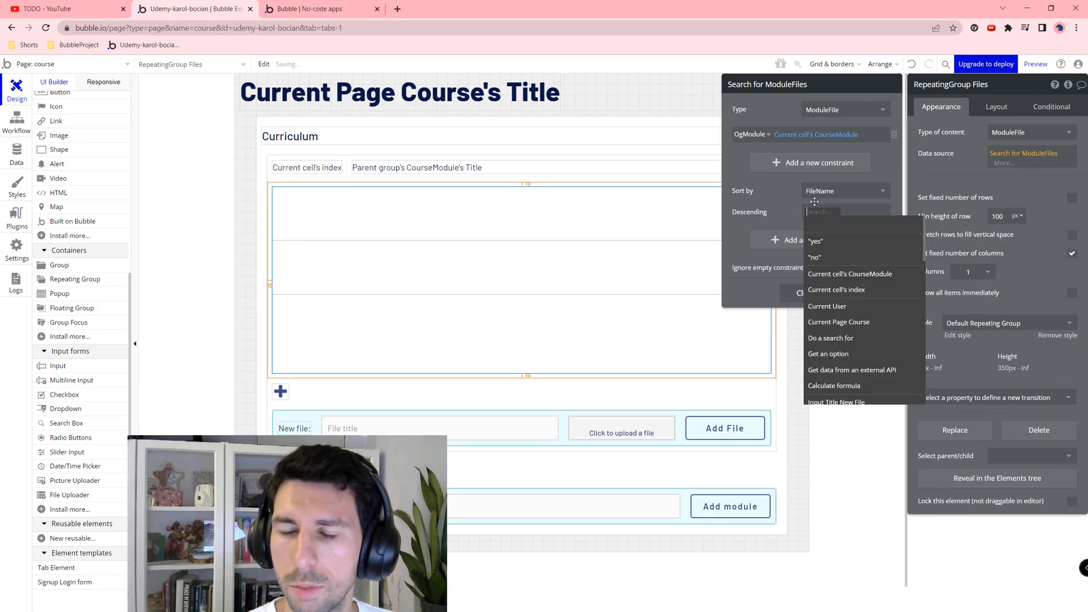
{"action": "left_click", "coordinate": [835, 258]}
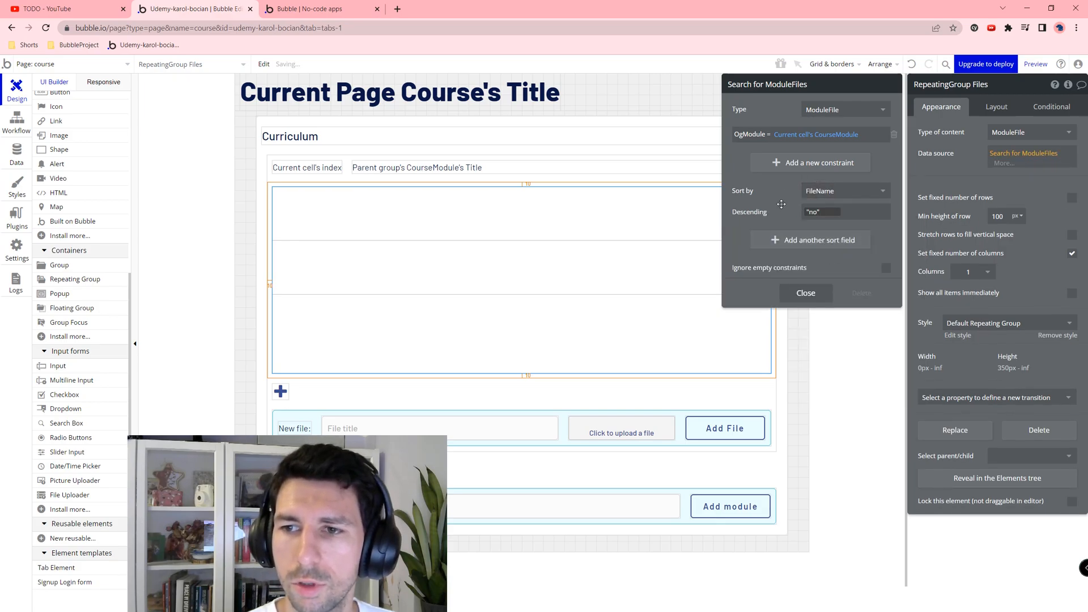
{"action": "left_click", "coordinate": [764, 238]}
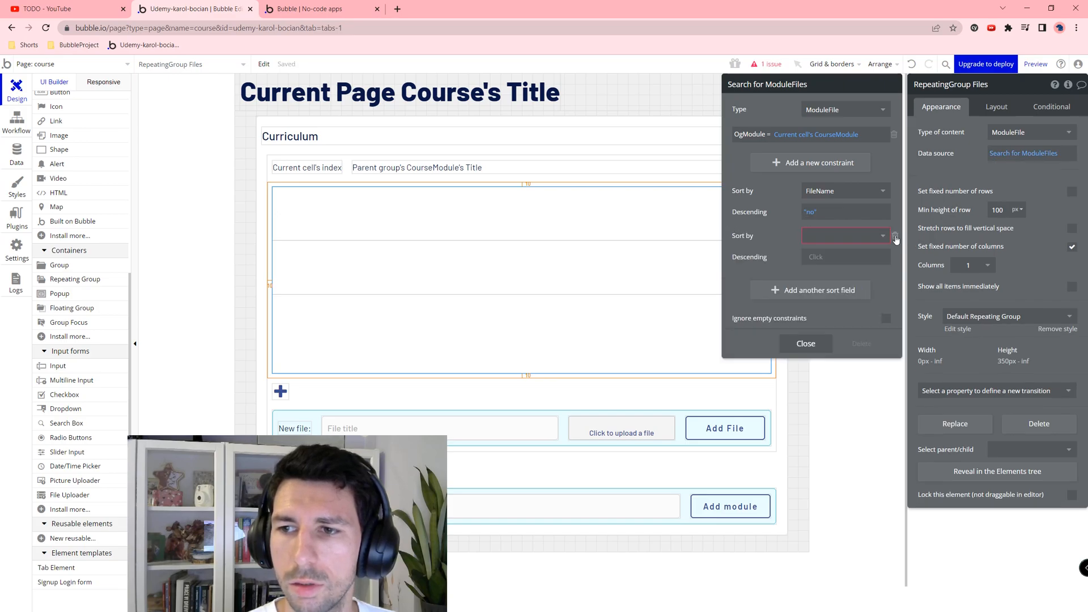
{"action": "left_click", "coordinate": [895, 237]}
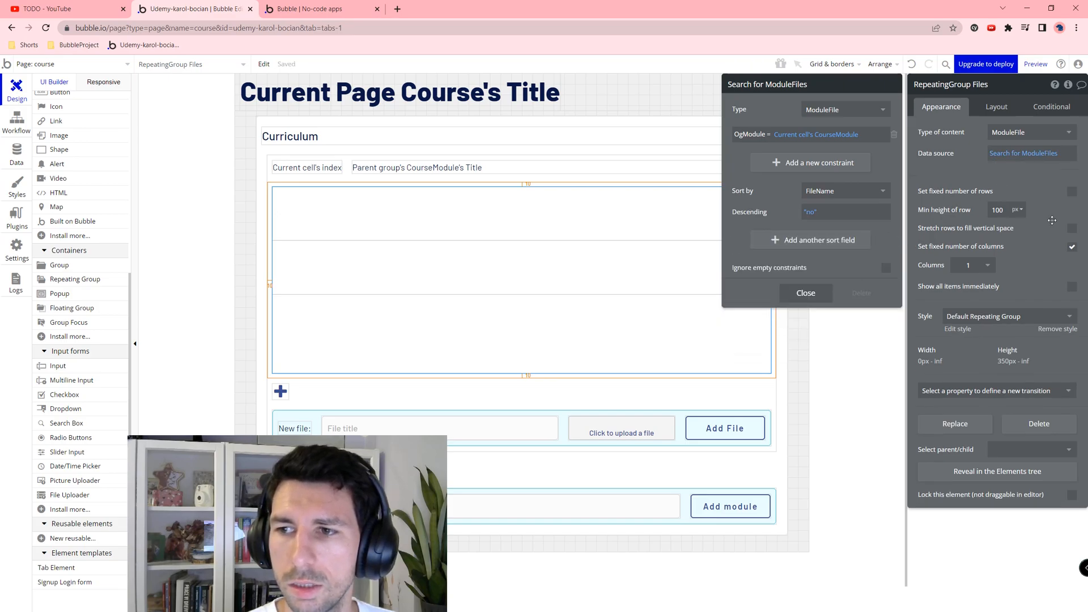
{"action": "left_click", "coordinate": [1027, 190]}
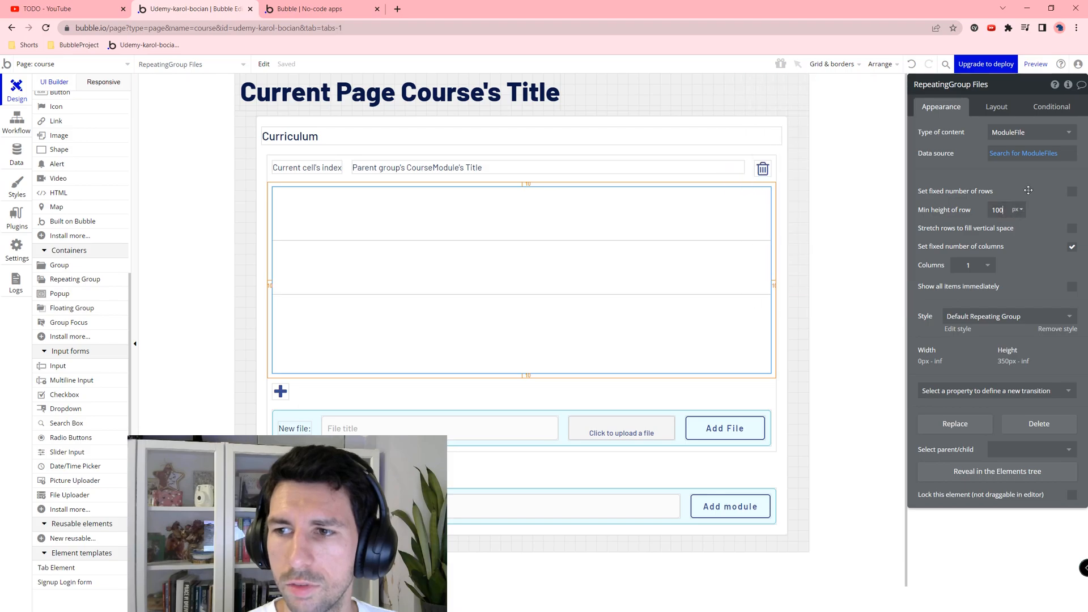
{"action": "left_click", "coordinate": [990, 110]}
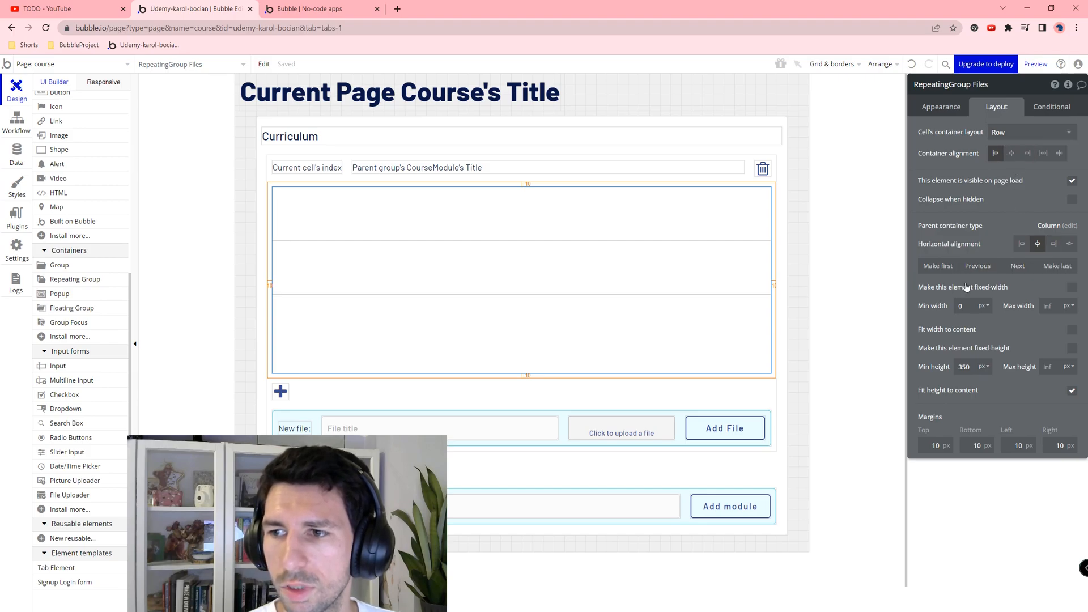
Step: Copy the module's index text into the RepeatingGroup Files cell
{"action": "left_click", "coordinate": [309, 168]}
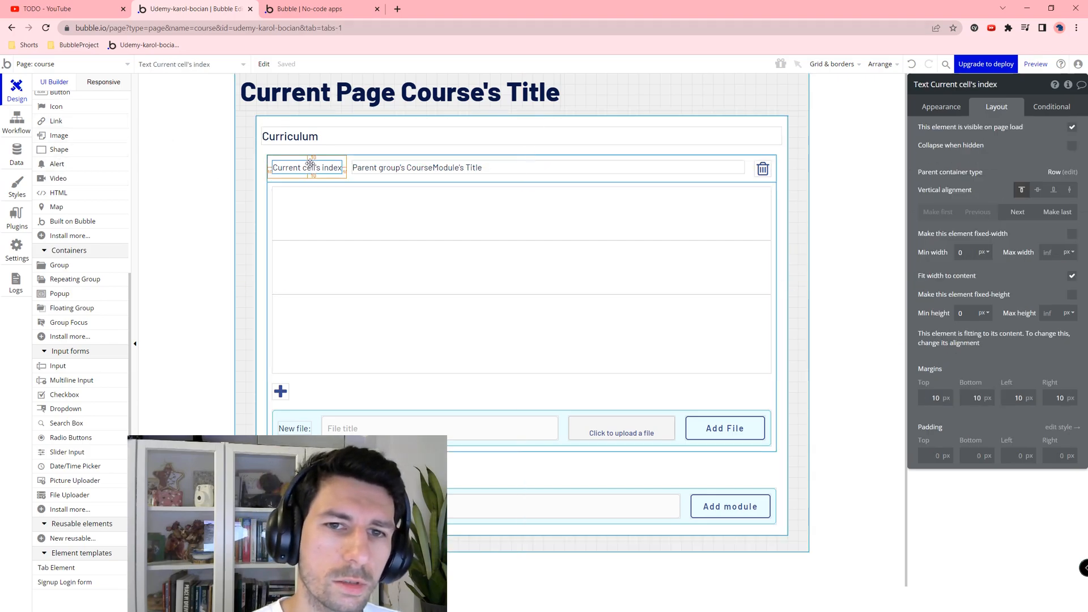
{"action": "right_click", "coordinate": [311, 166]}
{"action": "left_click", "coordinate": [332, 223]}
{"action": "right_click", "coordinate": [329, 216]}
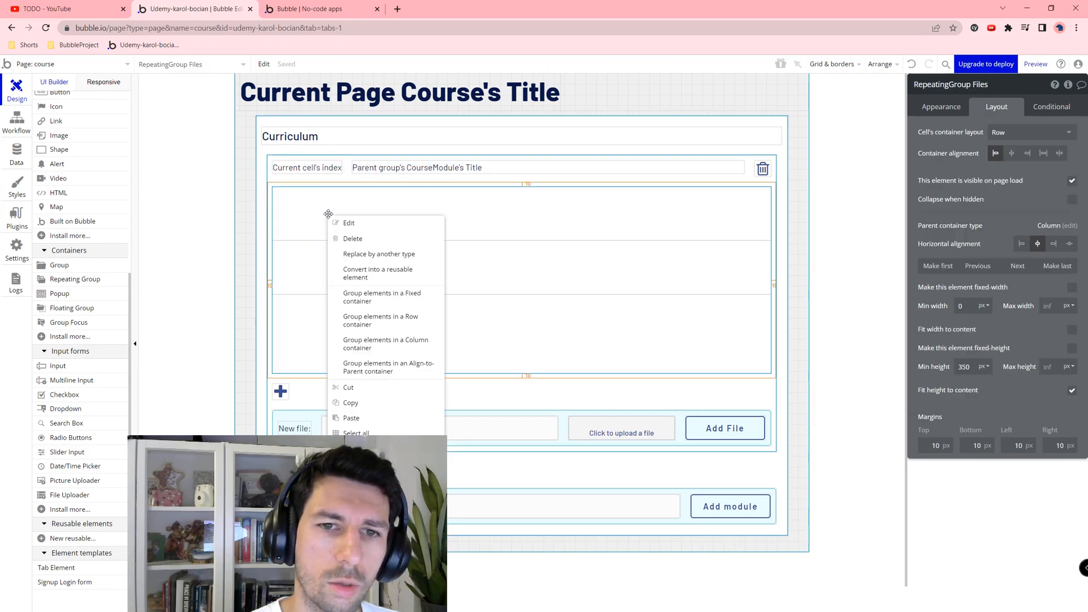
{"action": "left_click", "coordinate": [376, 419]}
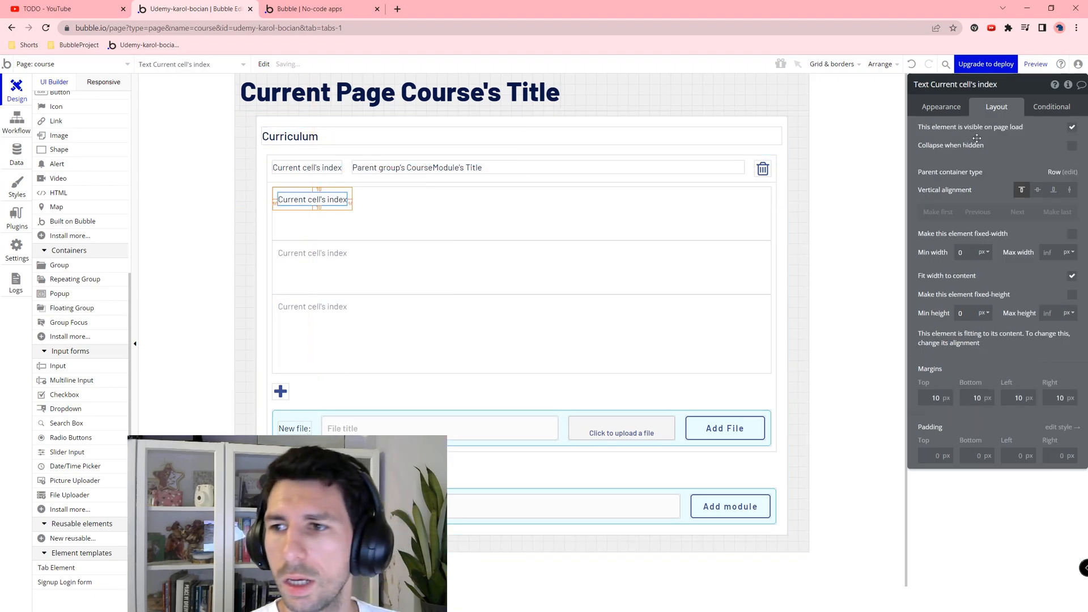
Step: Add a second text showing the current cell's ModuleFile FileName, stretched to full width
{"action": "left_click", "coordinate": [940, 107]}
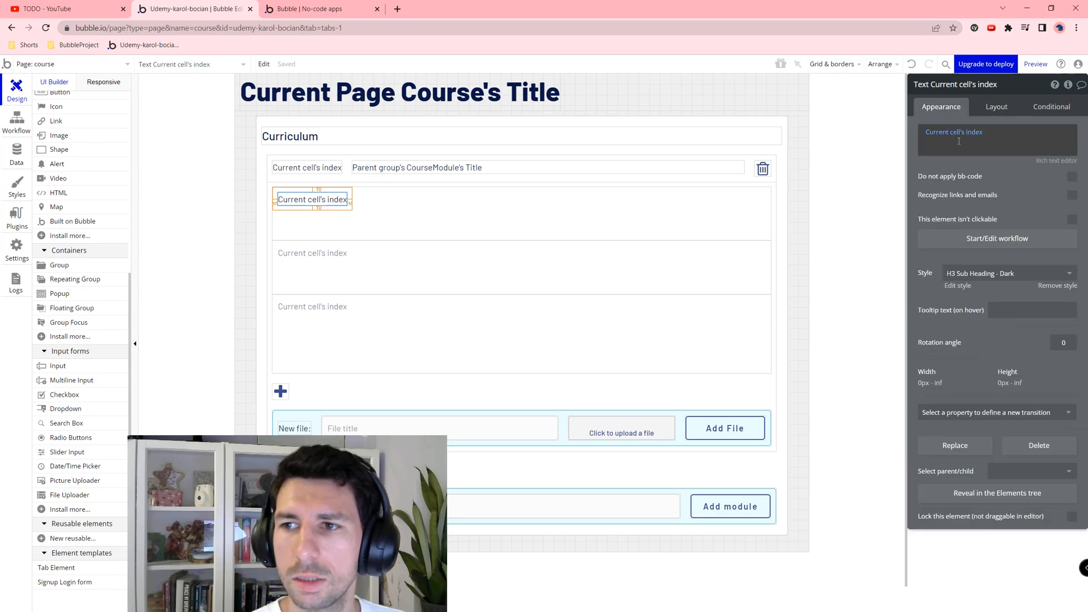
{"action": "left_click_drag", "start_coordinate": [315, 200], "coordinate": [393, 199]}
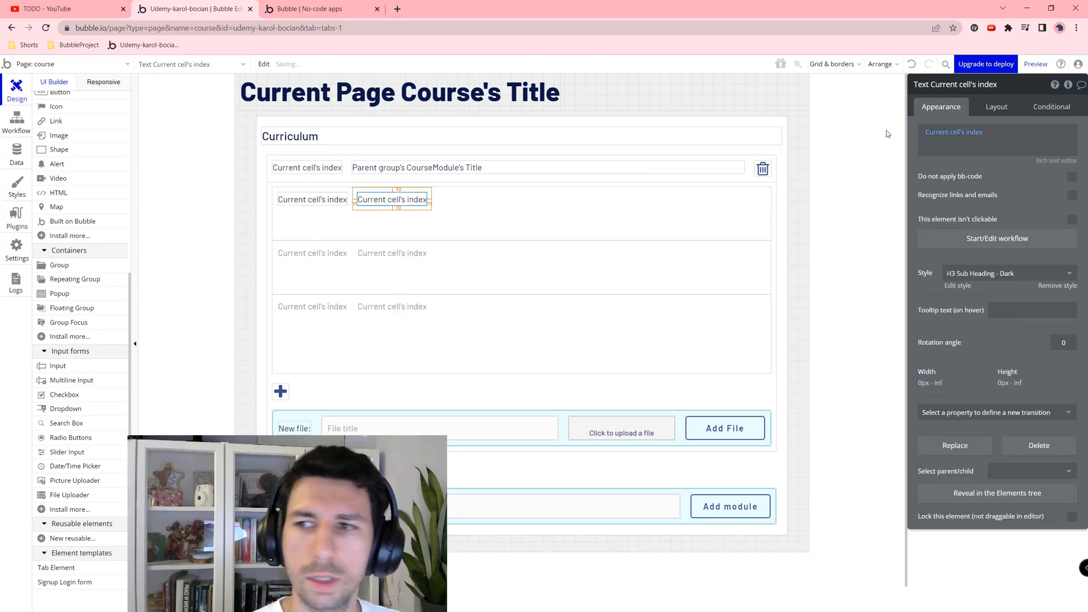
{"action": "left_click", "coordinate": [988, 136]}
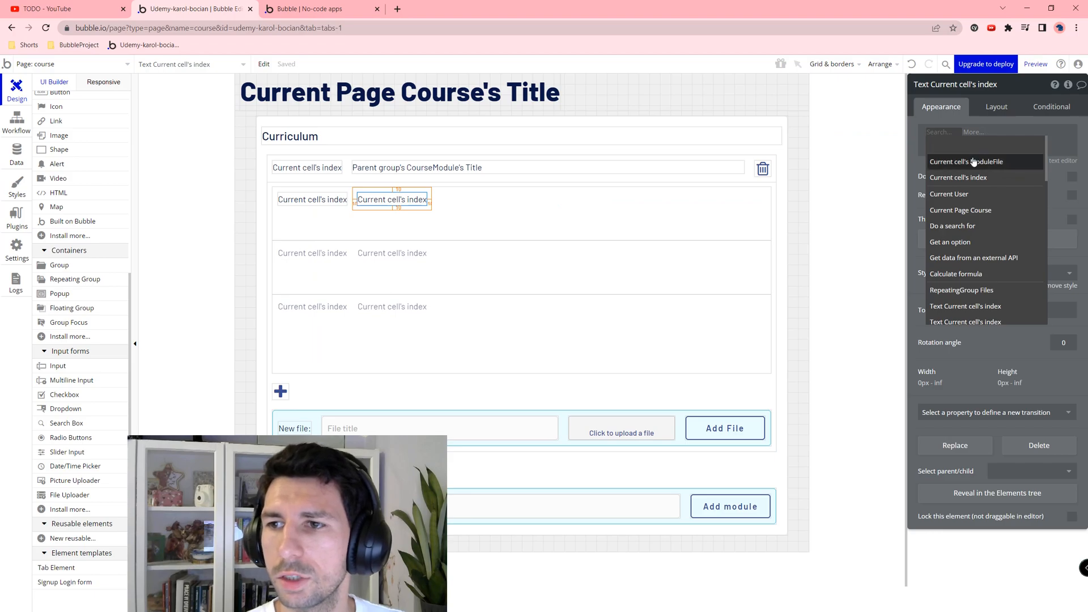
{"action": "left_click", "coordinate": [992, 161]}
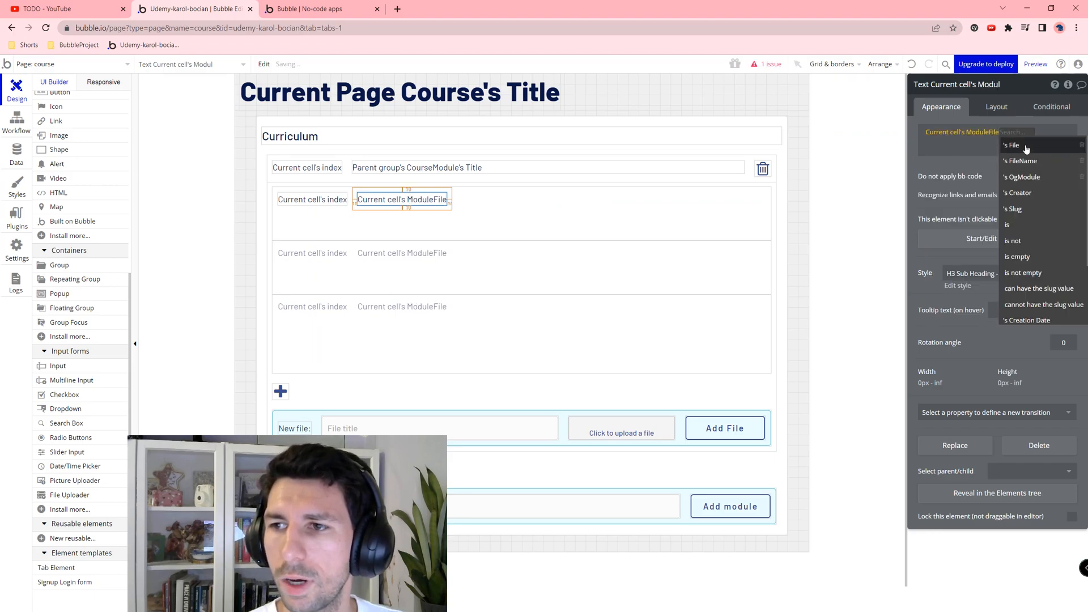
{"action": "left_click", "coordinate": [1022, 161]}
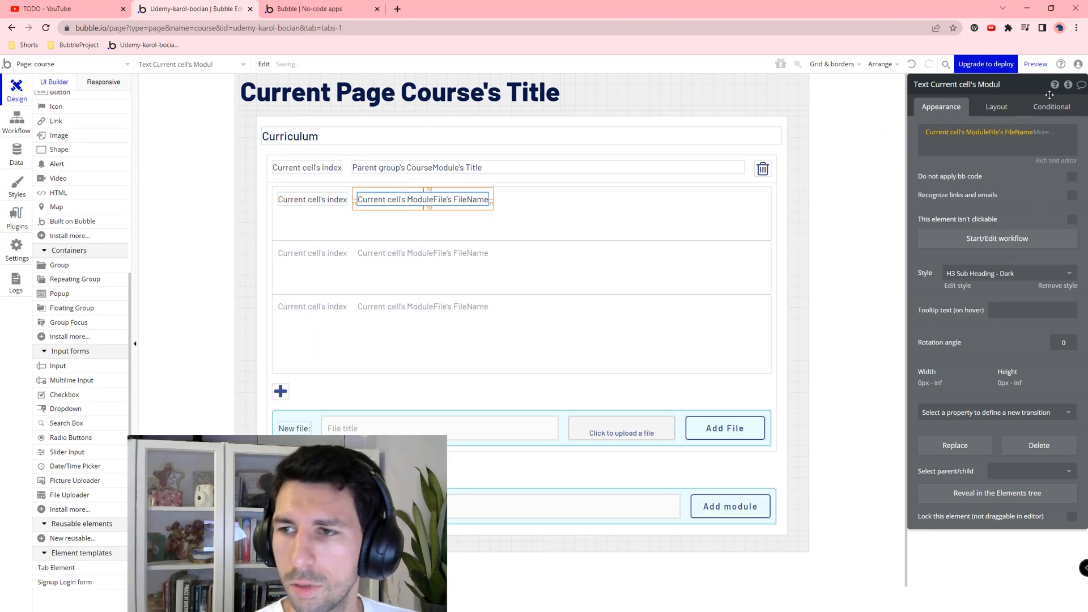
{"action": "left_click", "coordinate": [996, 107]}
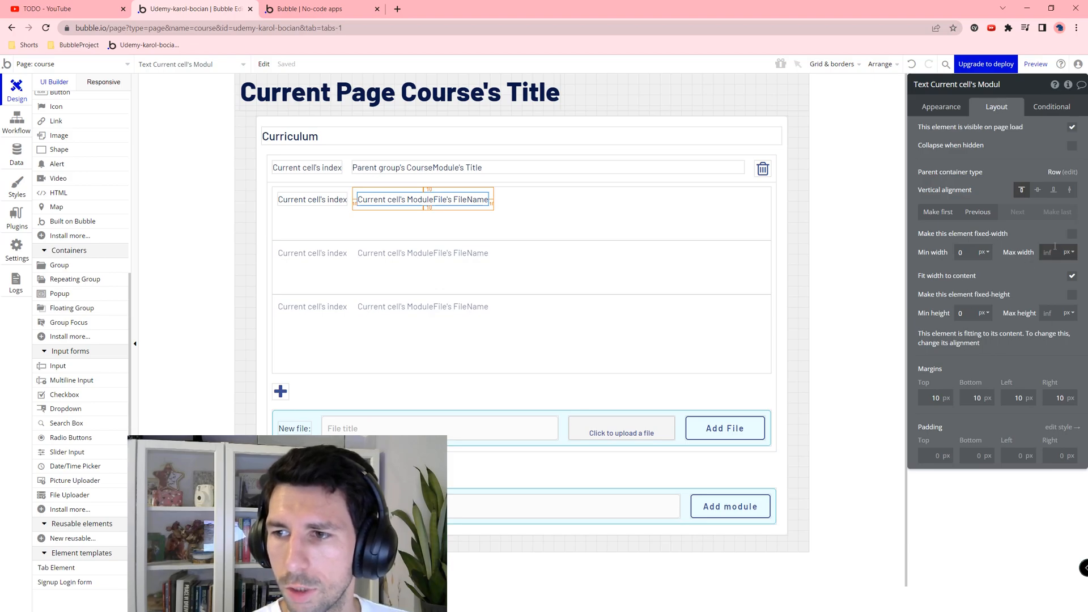
{"action": "left_click", "coordinate": [1071, 273]}
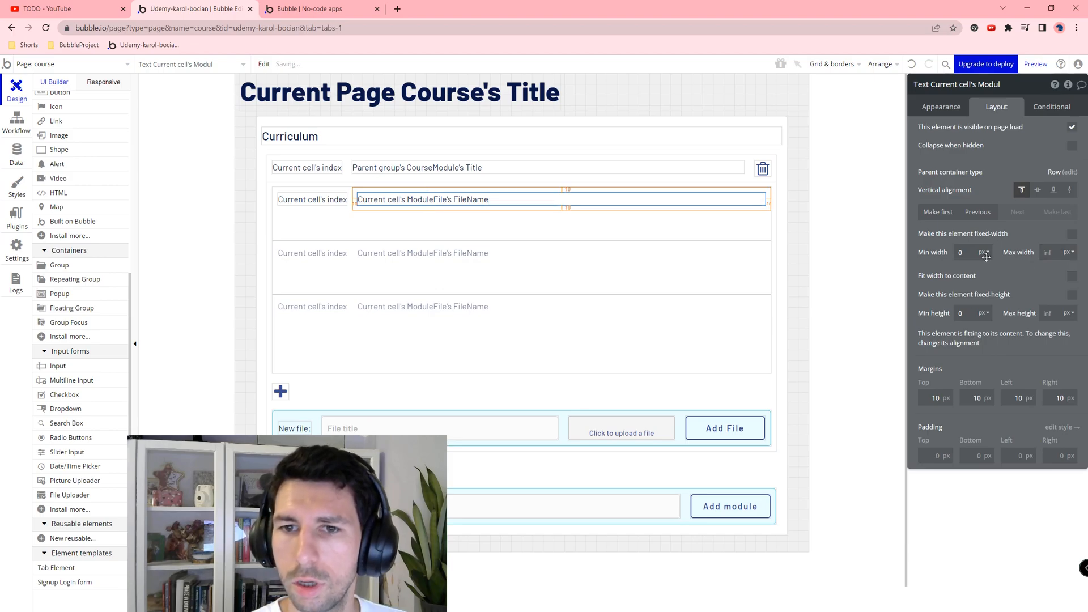
Step: Paste a copy of the module trash icon into the file row, renamed RemoveFile
{"action": "left_click", "coordinate": [762, 168]}
{"action": "right_click", "coordinate": [762, 168]}
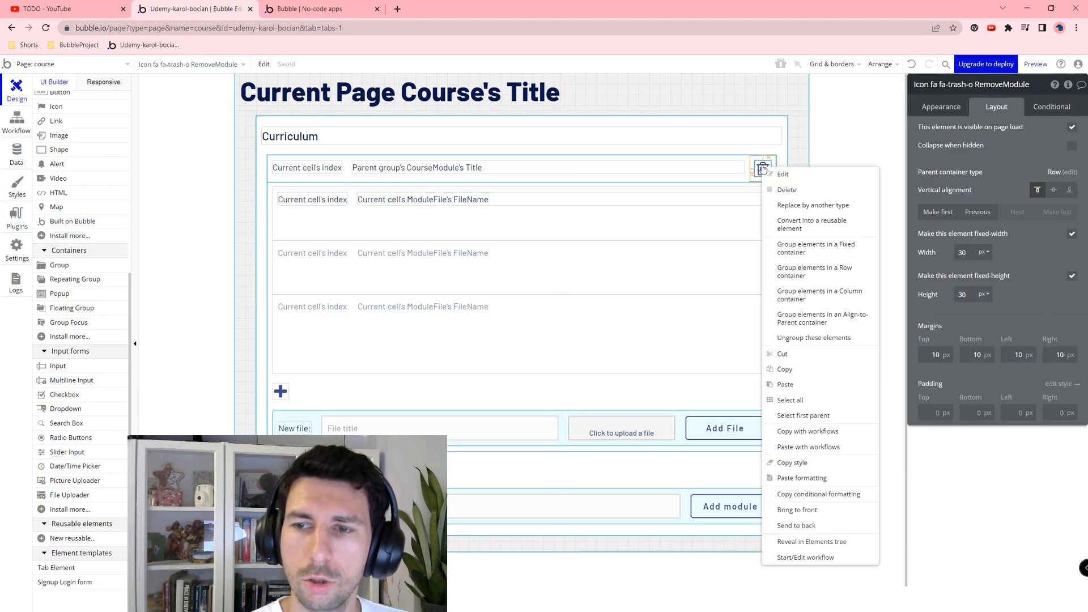
{"action": "left_click", "coordinate": [787, 369]}
{"action": "right_click", "coordinate": [738, 215]}
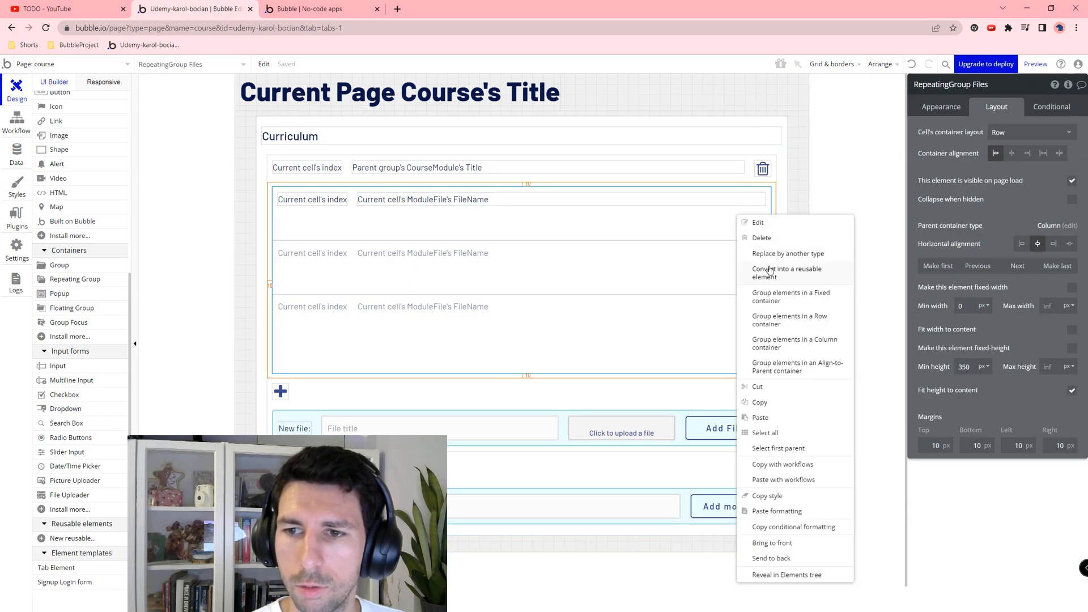
{"action": "left_click", "coordinate": [756, 417]}
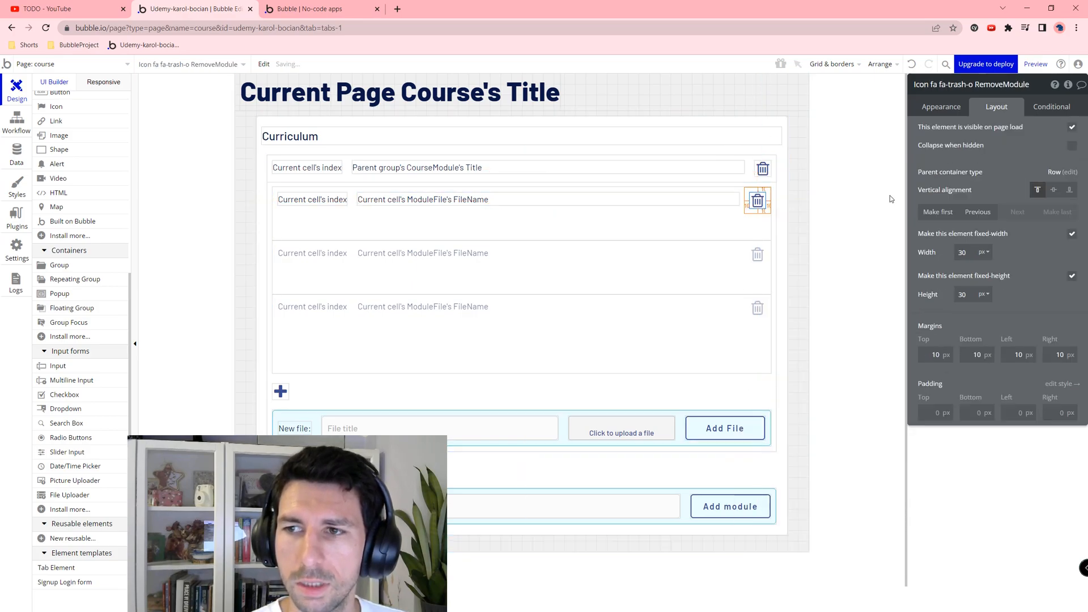
{"action": "left_click", "coordinate": [1036, 86]}
{"action": "key", "text": "BackSpace"}
{"action": "key", "text": "BackSpace"}
{"action": "key", "text": "BackSpace"}
{"action": "key", "text": "BackSpace"}
{"action": "type", "text": "File"}
{"action": "key", "text": "Return"}
{"action": "left_click", "coordinate": [660, 244]}
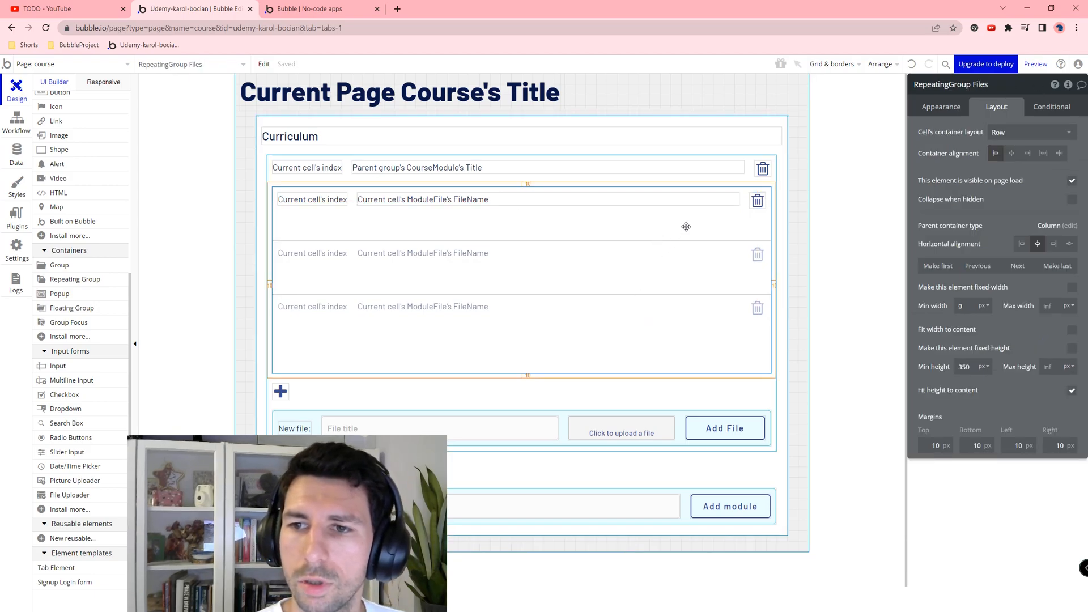
Step: Set the files list's minimum height to 0 and hide it on page load
{"action": "double_click", "coordinate": [963, 367]}
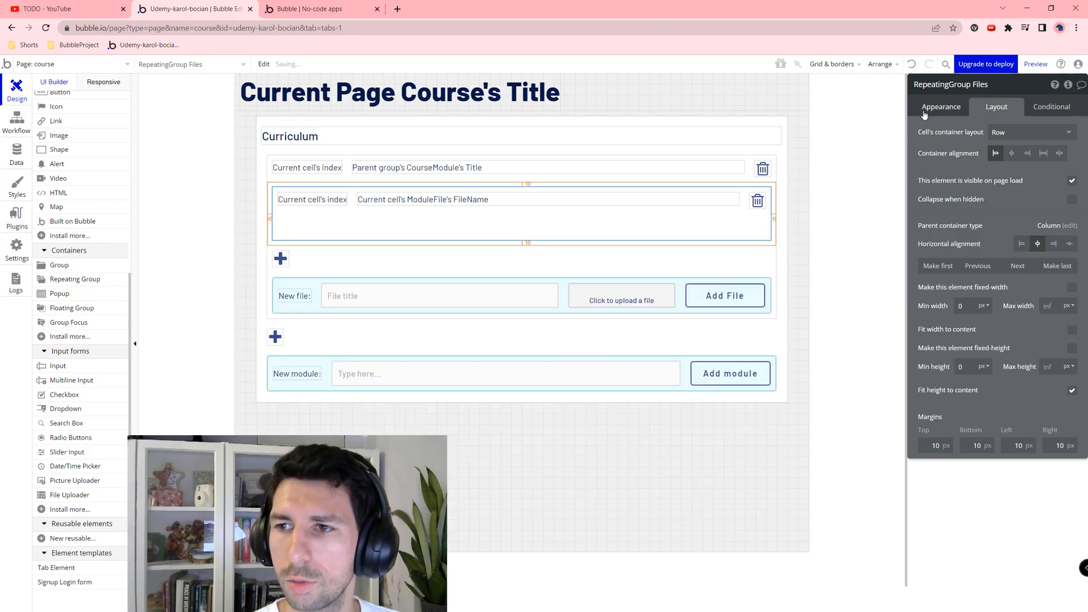
{"action": "left_click", "coordinate": [940, 106]}
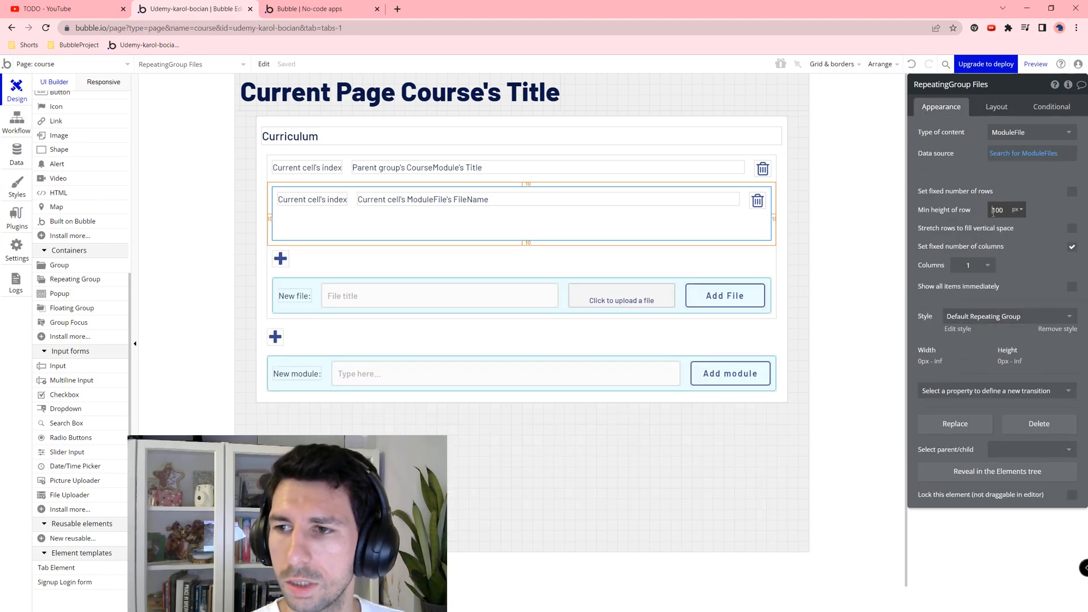
{"action": "left_click", "coordinate": [995, 106]}
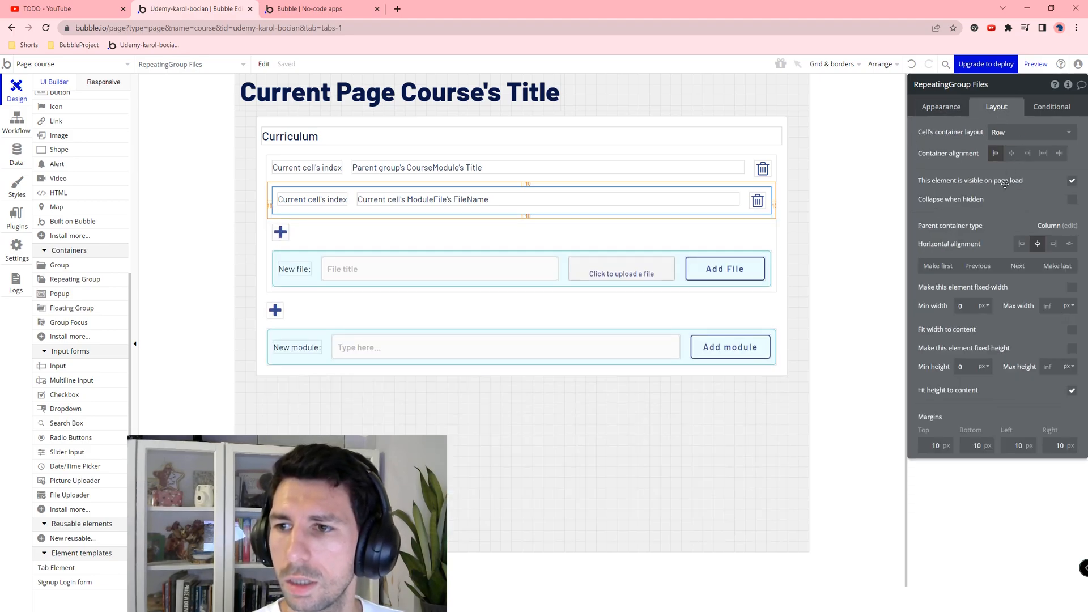
{"action": "left_click", "coordinate": [1069, 180]}
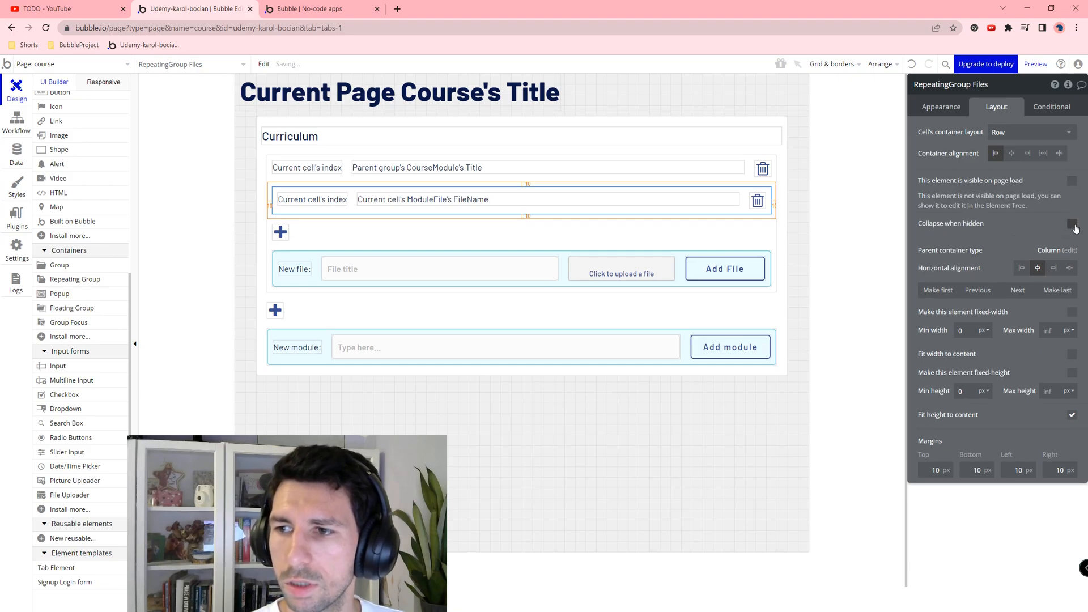
Step: Add a conditional making the list visible when its List of ModuleFiles:count > 0
{"action": "left_click", "coordinate": [1051, 107]}
{"action": "left_click", "coordinate": [1036, 134]}
{"action": "left_click", "coordinate": [953, 139]}
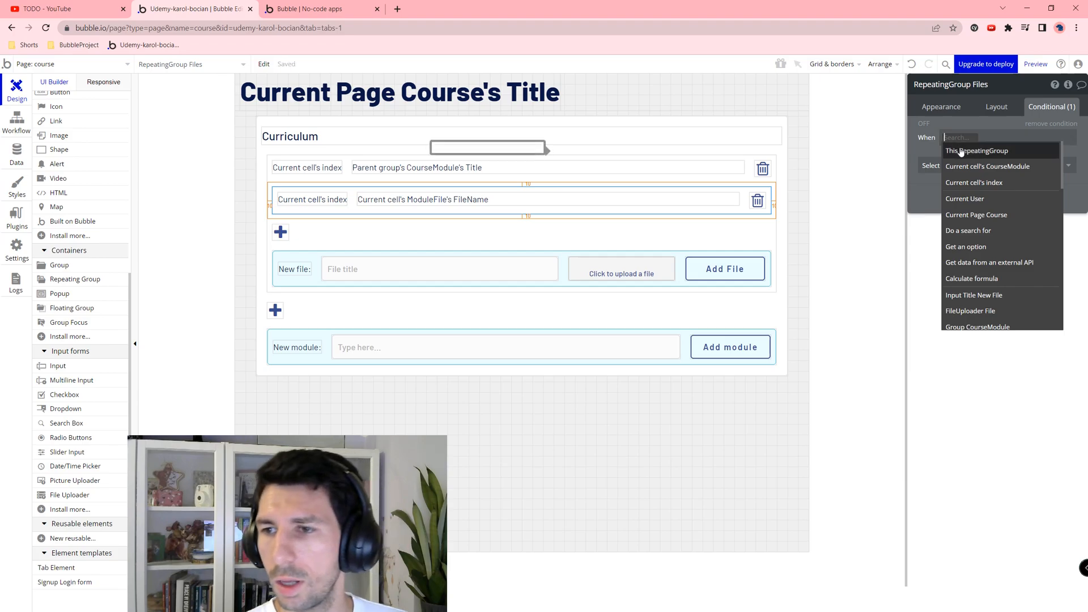
{"action": "left_click", "coordinate": [990, 150]}
{"action": "left_click", "coordinate": [1024, 153]}
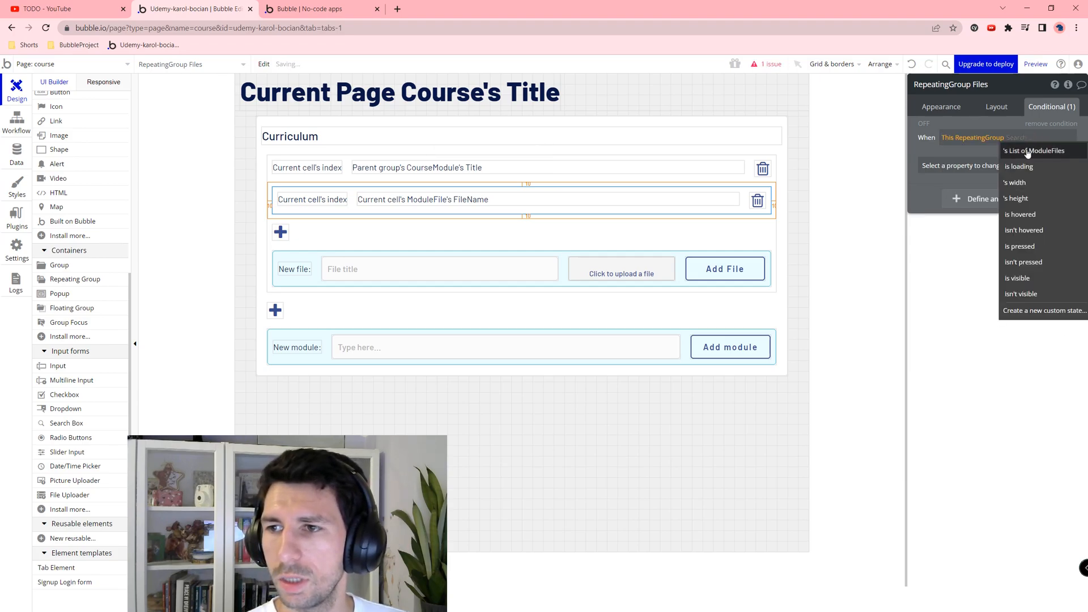
{"action": "left_click", "coordinate": [982, 162]}
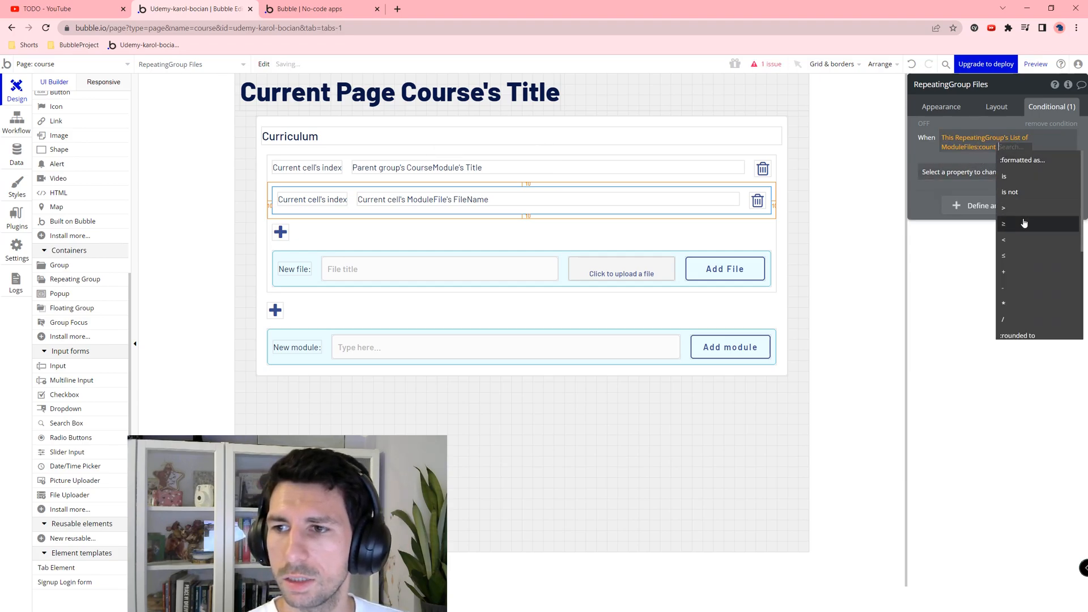
{"action": "left_click", "coordinate": [1020, 210]}
{"action": "type", "text": "0"}
{"action": "left_click", "coordinate": [1000, 117]}
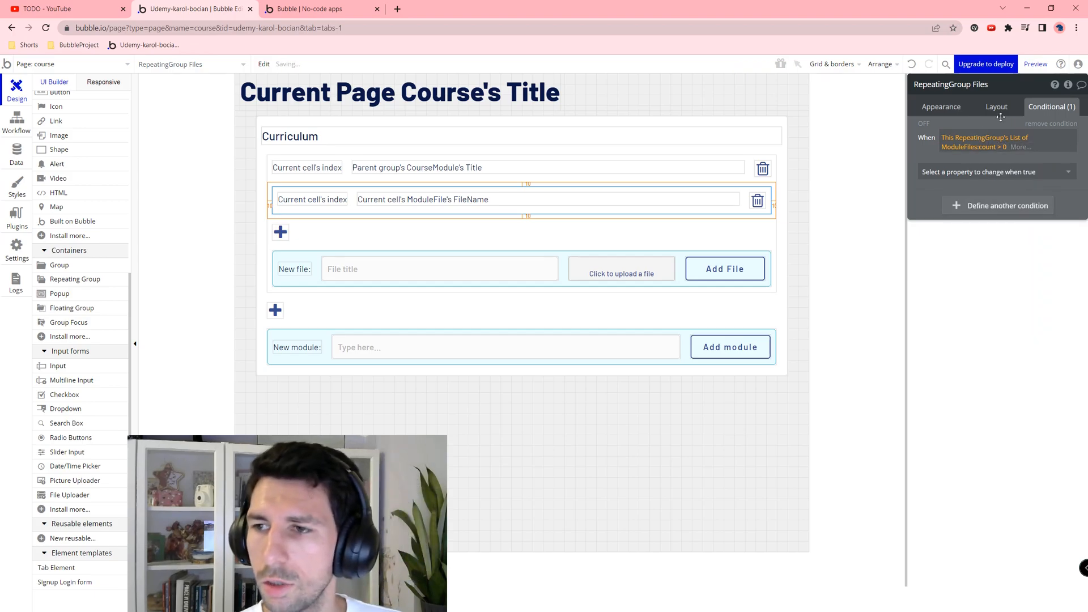
{"action": "left_click", "coordinate": [963, 172]}
{"action": "left_click", "coordinate": [971, 206]}
{"action": "left_click", "coordinate": [1061, 169]}
{"action": "left_click", "coordinate": [757, 200]}
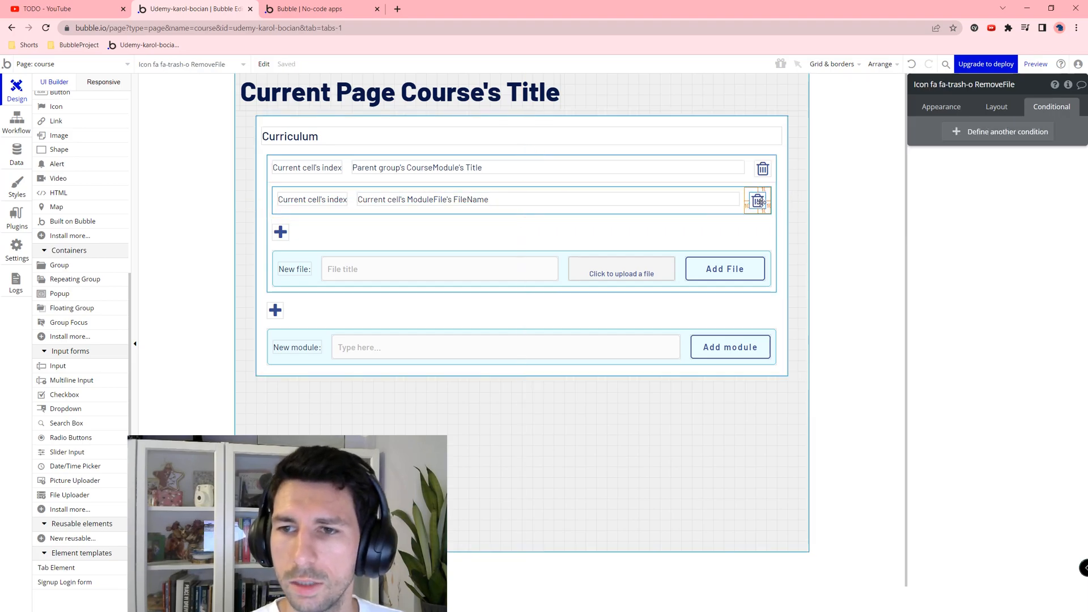
{"action": "left_click", "coordinate": [938, 110]}
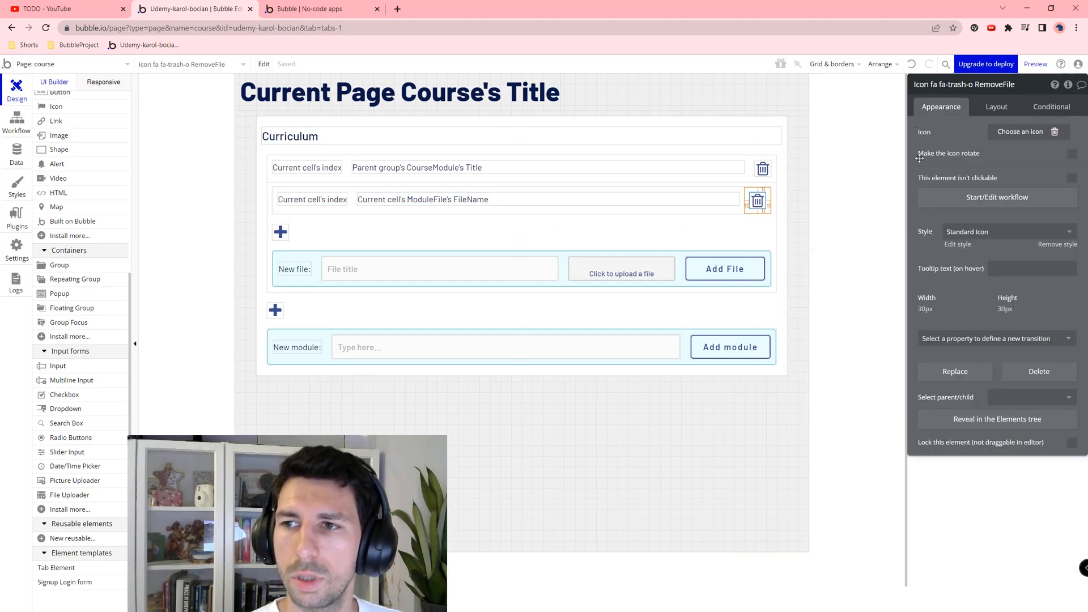
Step: Add a Delete thing action to the RemoveFile workflow that deletes Current cell's ModuleFile
{"action": "left_click", "coordinate": [982, 198]}
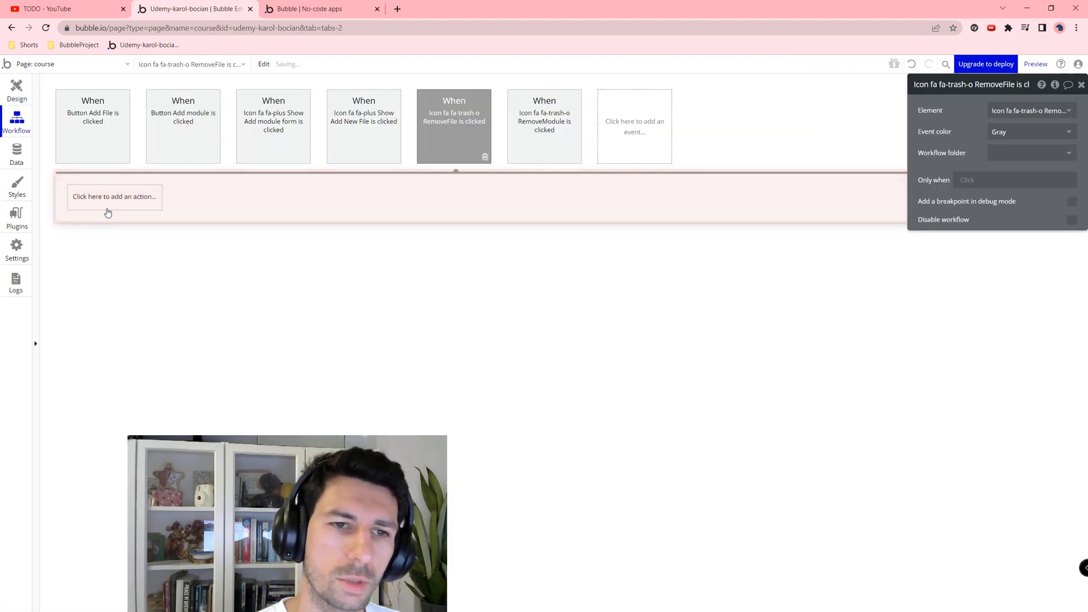
{"action": "left_click", "coordinate": [108, 207]}
{"action": "type", "text": "re"}
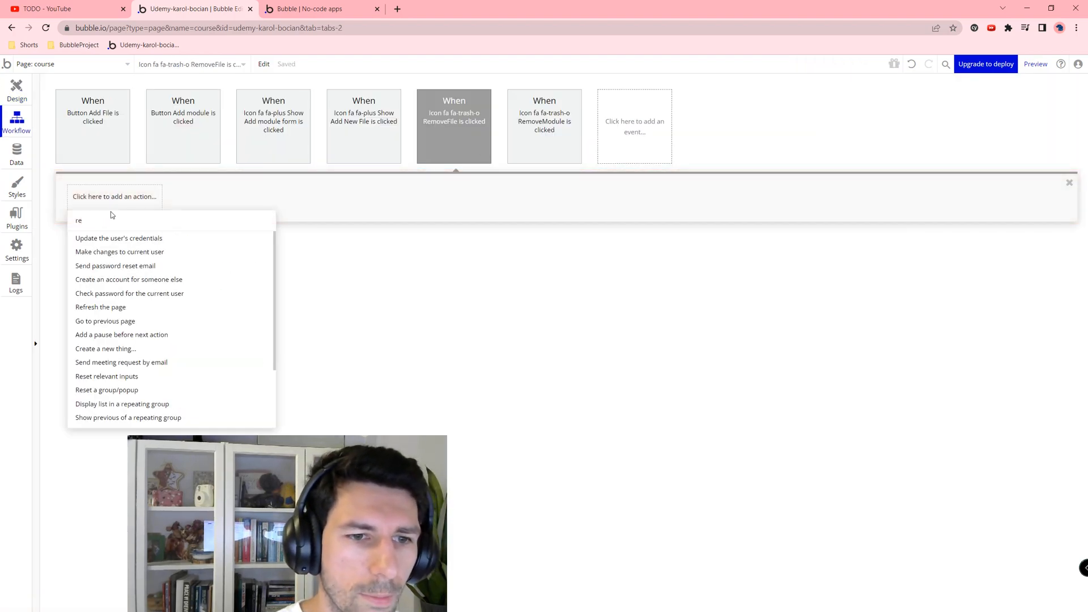
{"action": "key", "text": "BackSpace"}
{"action": "key", "text": "BackSpace"}
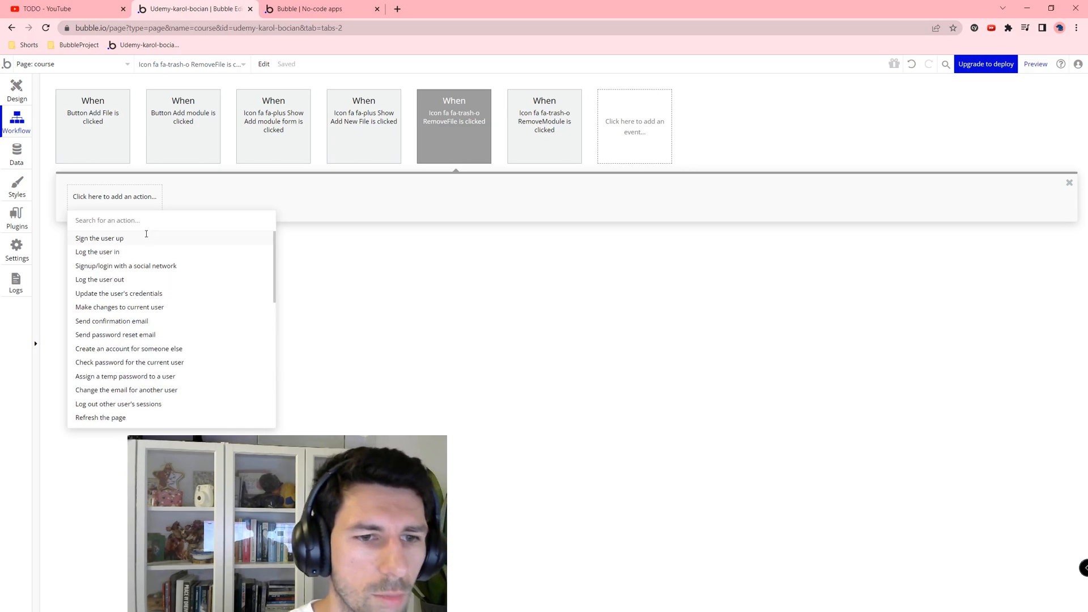
{"action": "mouse_move", "coordinate": [116, 273]}
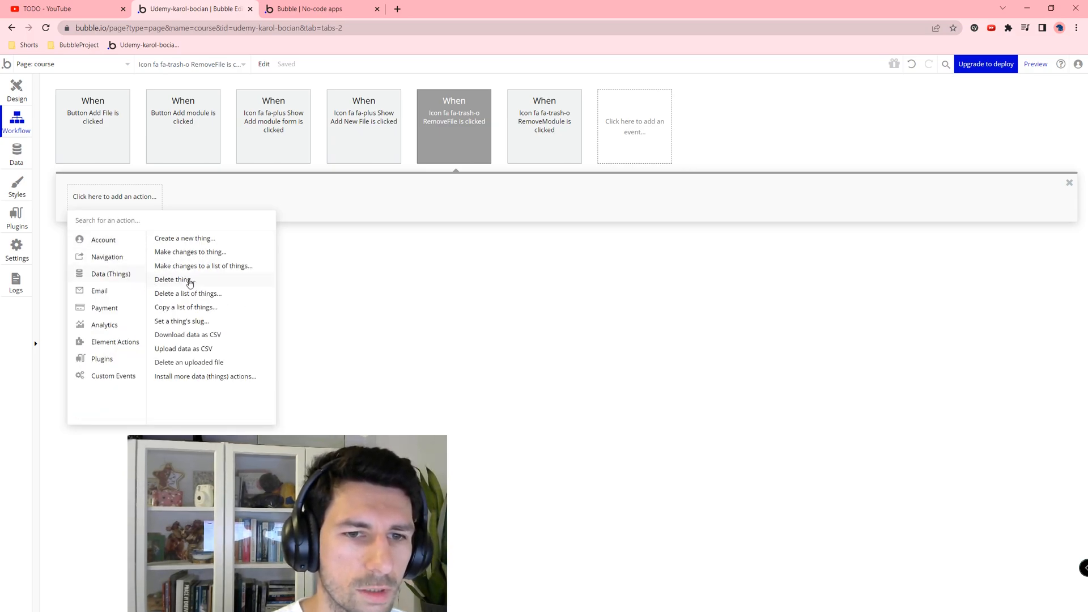
{"action": "left_click", "coordinate": [175, 279]}
{"action": "left_click", "coordinate": [1001, 110]}
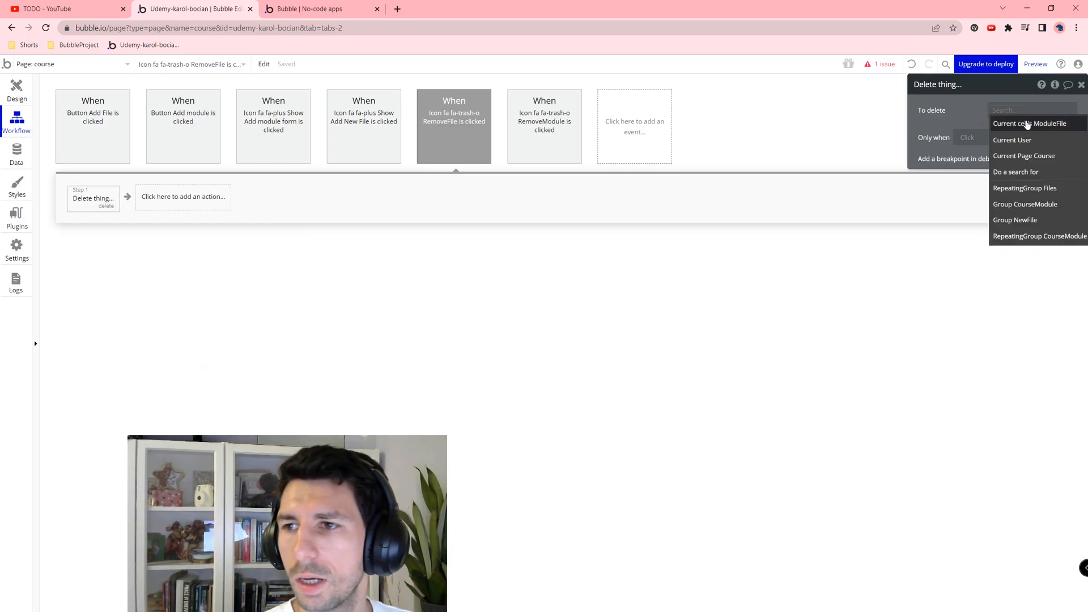
{"action": "left_click", "coordinate": [1027, 123]}
Step: Check the preview showing File 1 under Lekcja 01, then return to the editor
{"action": "left_click", "coordinate": [17, 90]}
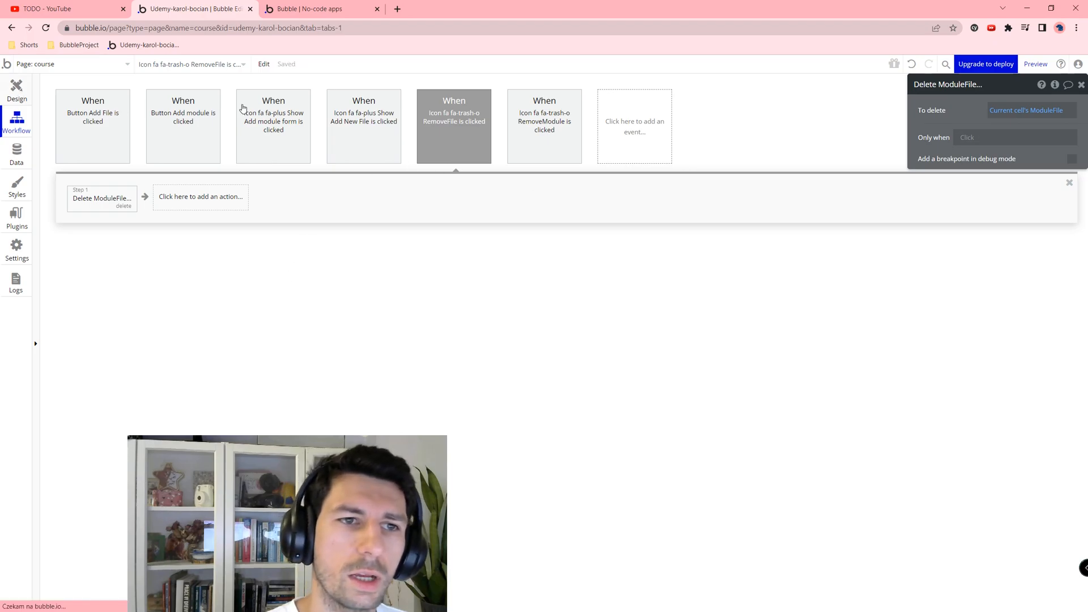
{"action": "left_click", "coordinate": [278, 6]}
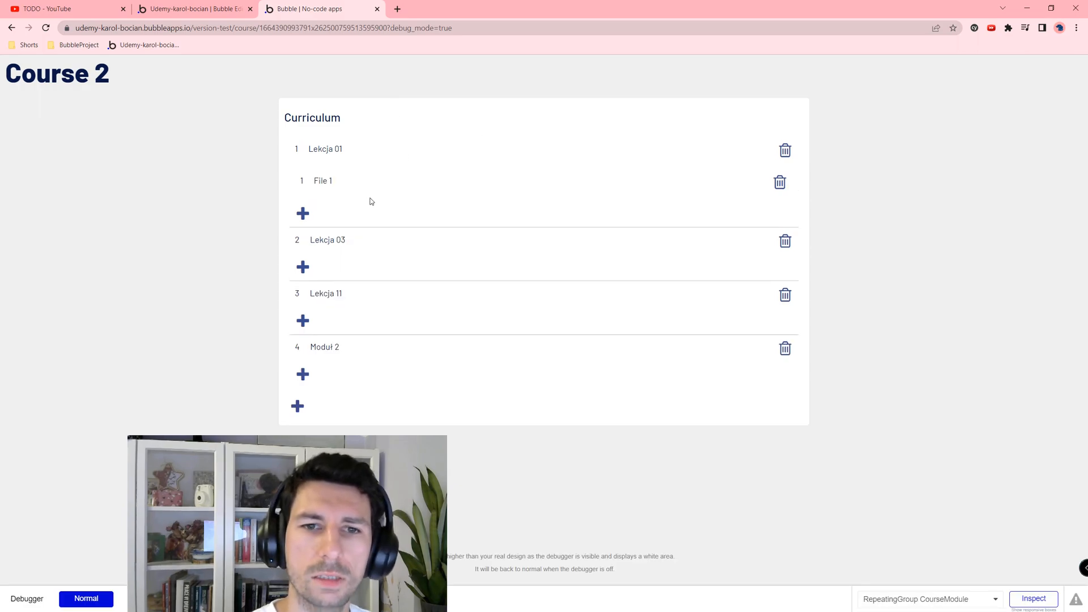
{"action": "left_click_drag", "start_coordinate": [299, 180], "coordinate": [351, 175]}
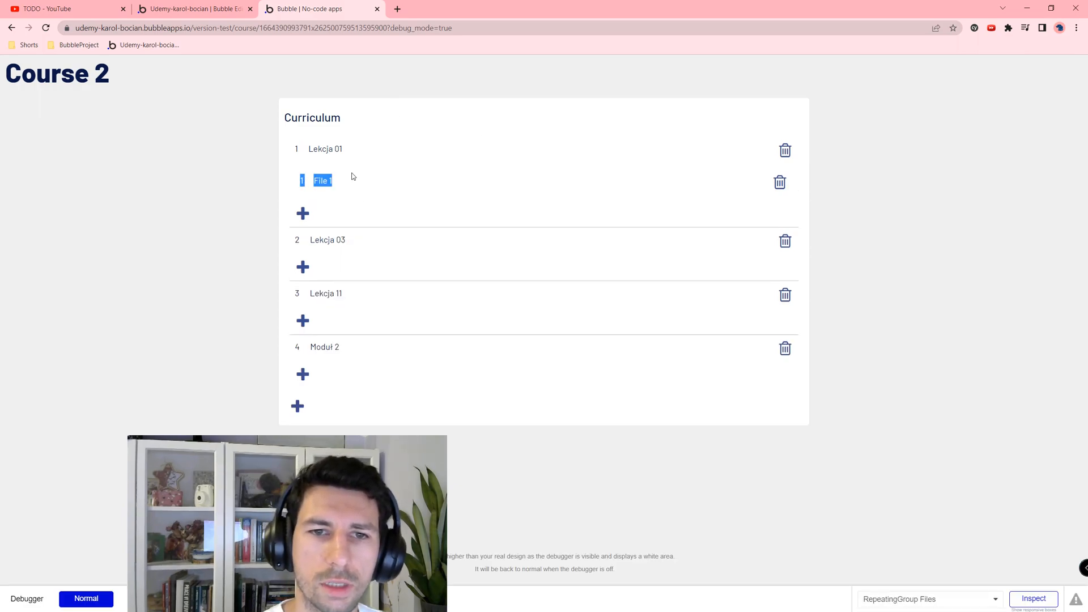
{"action": "left_click", "coordinate": [325, 202]}
{"action": "key", "text": "ctrl+shift+Tab"}
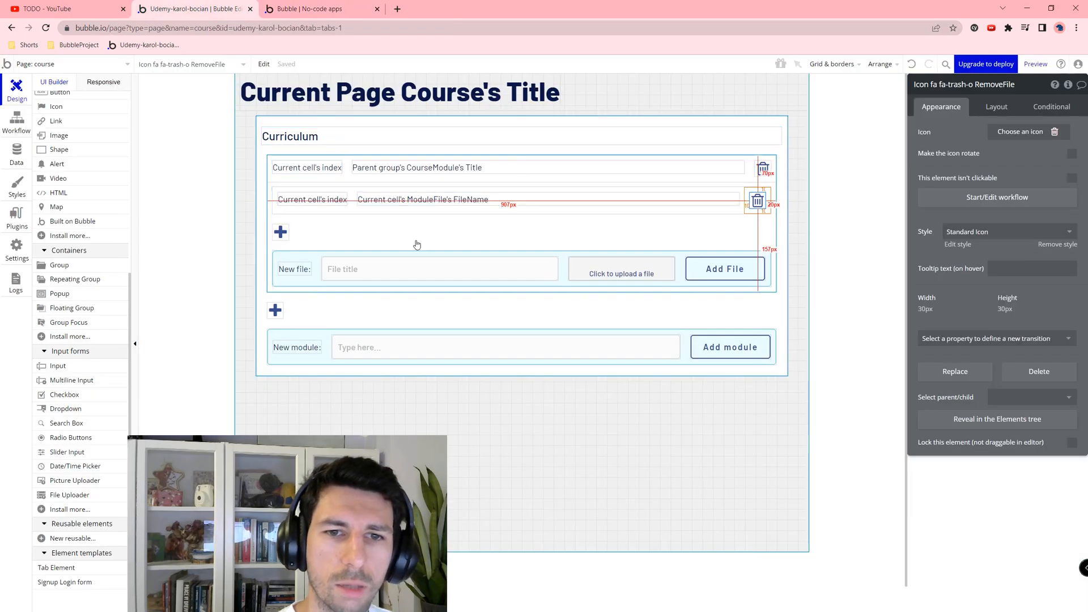
Step: Apply the Standard Repeating Group style to the module's files list
{"action": "left_click", "coordinate": [364, 240]}
{"action": "left_click", "coordinate": [617, 202]}
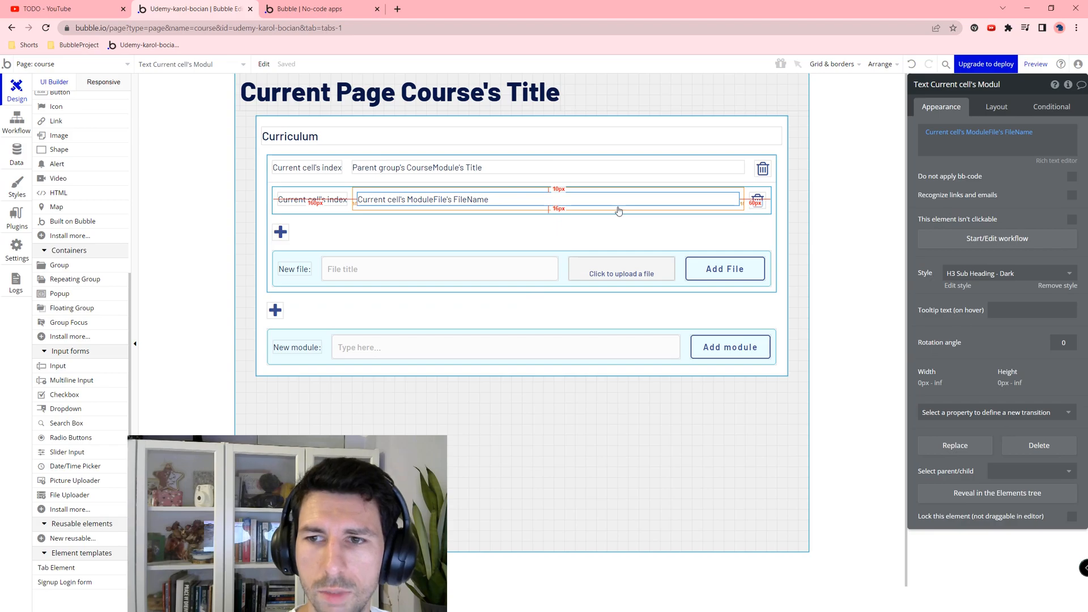
{"action": "left_click", "coordinate": [618, 212]}
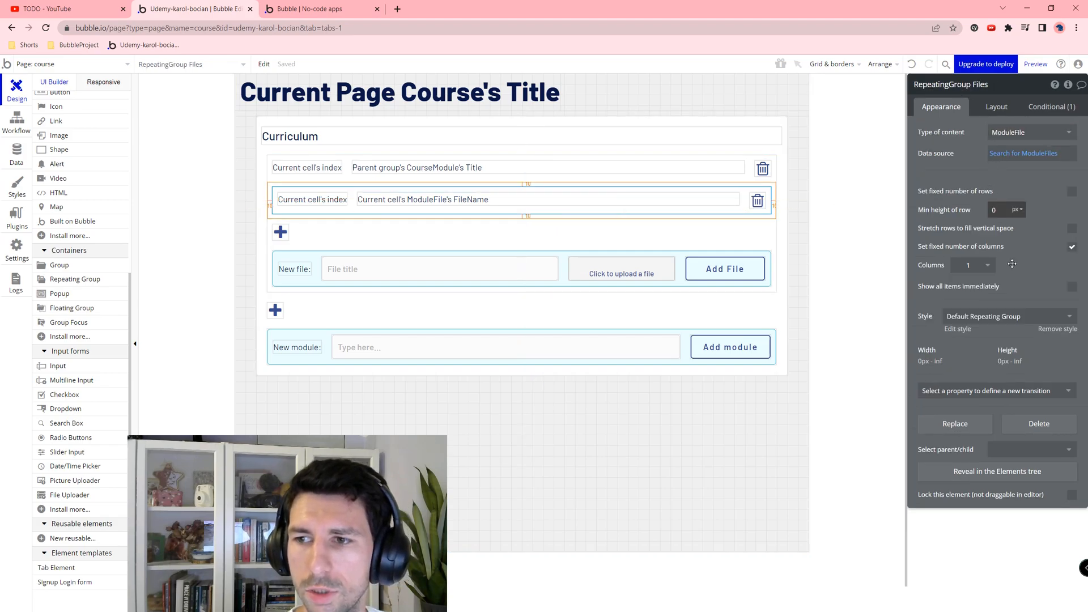
{"action": "left_click", "coordinate": [963, 317]}
{"action": "left_click", "coordinate": [983, 365]}
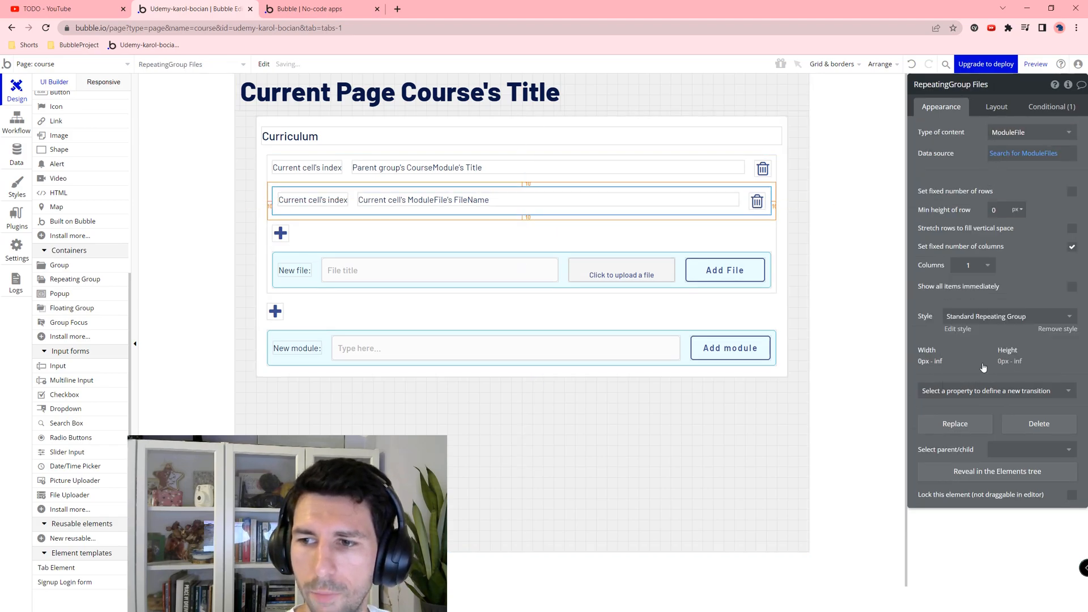
Step: In the preview, add File 2 with birds (3).jpg uploaded under Lekcja 01
{"action": "left_click", "coordinate": [358, 5]}
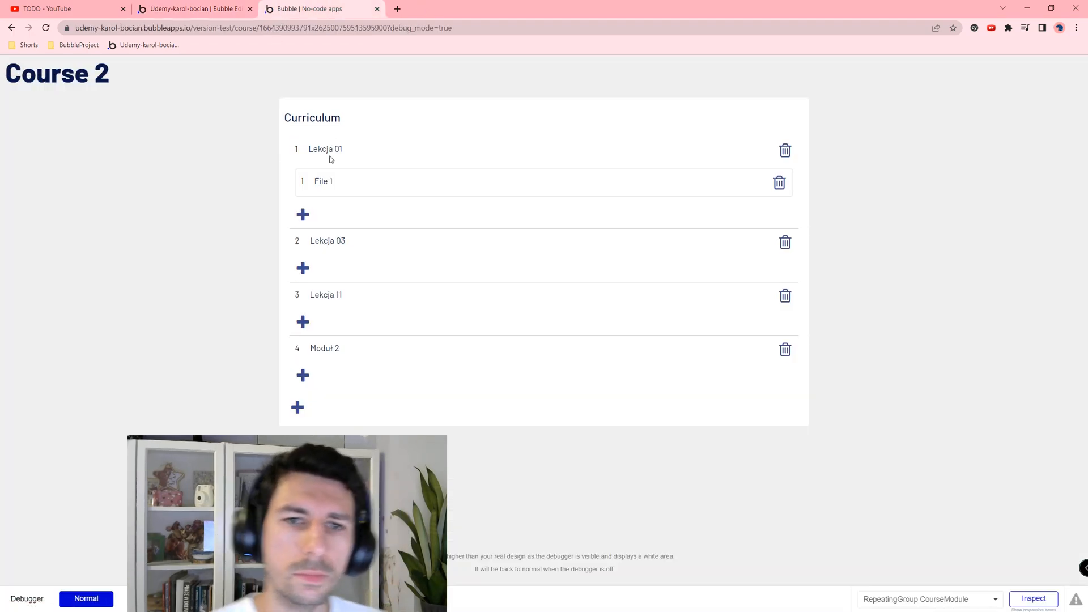
{"action": "left_click", "coordinate": [303, 214]}
{"action": "left_click", "coordinate": [401, 250]}
{"action": "type", "text": "Flem"}
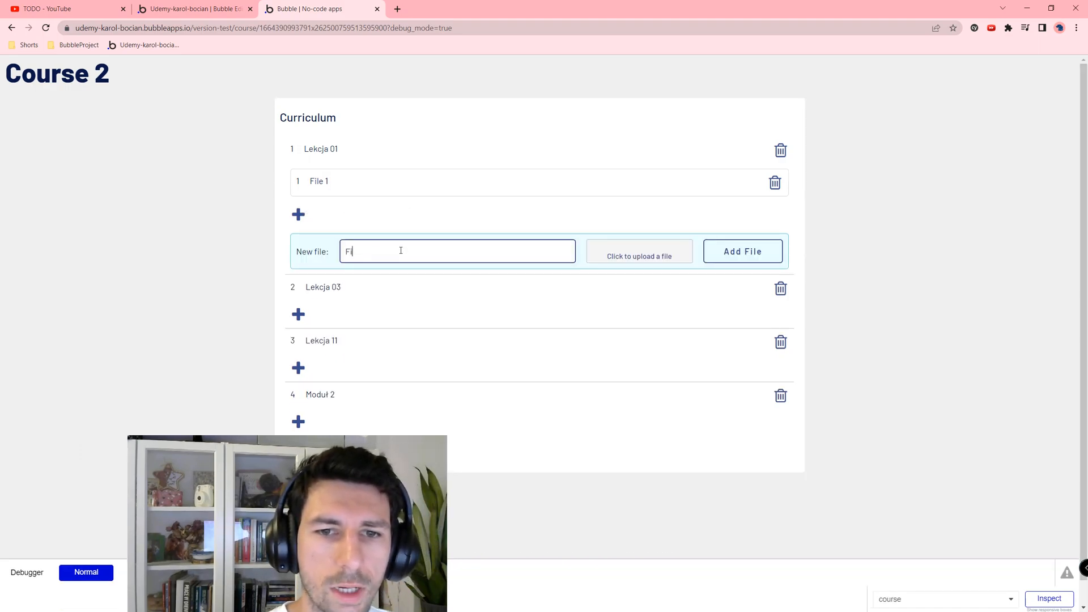
{"action": "left_click", "coordinate": [674, 253]}
{"action": "left_click", "coordinate": [187, 80]}
{"action": "double_click", "coordinate": [187, 79]}
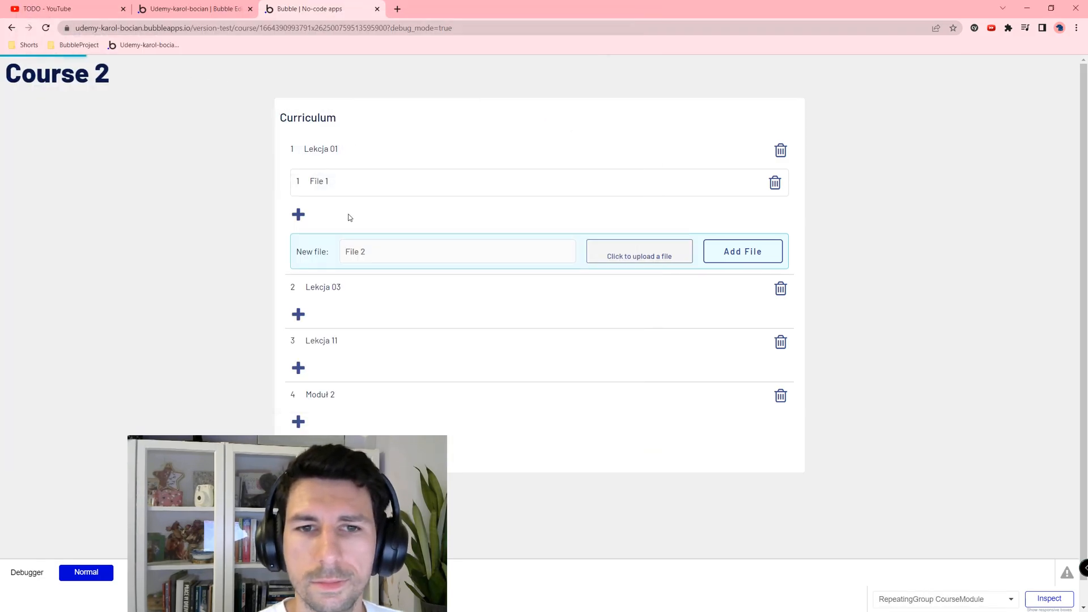
{"action": "left_click", "coordinate": [739, 251]}
{"action": "left_click_drag", "start_coordinate": [305, 198], "coordinate": [340, 216]}
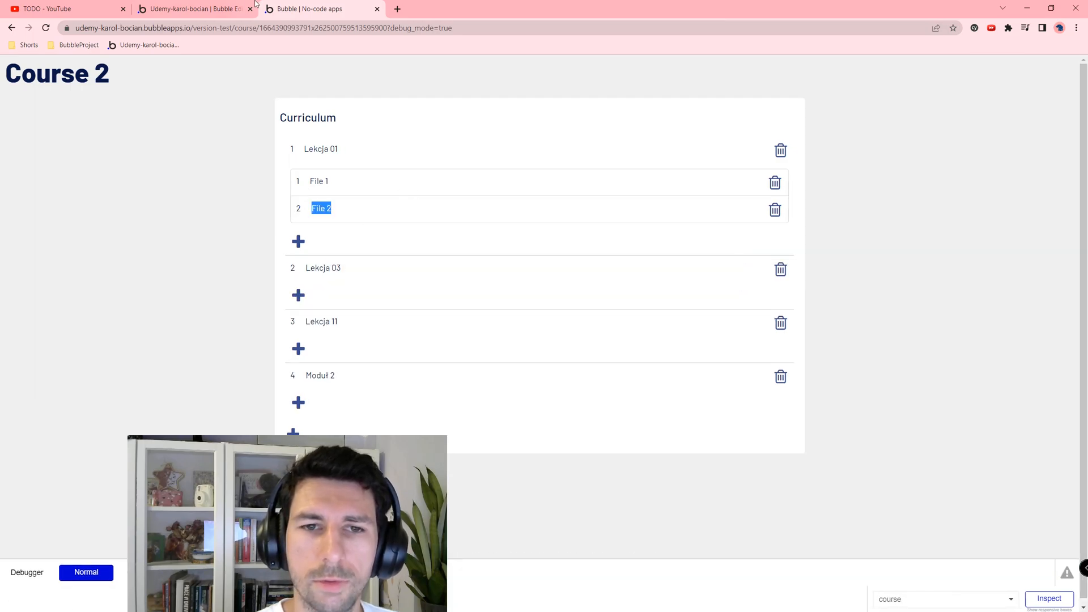
{"action": "left_click", "coordinate": [193, 8]}
Step: Duplicate the FileName text beside the original and bind it to Current cell's ModuleFile's File
{"action": "left_click", "coordinate": [458, 199]}
{"action": "key", "text": "ctrl+c"}
{"action": "key", "text": "ctrl+v"}
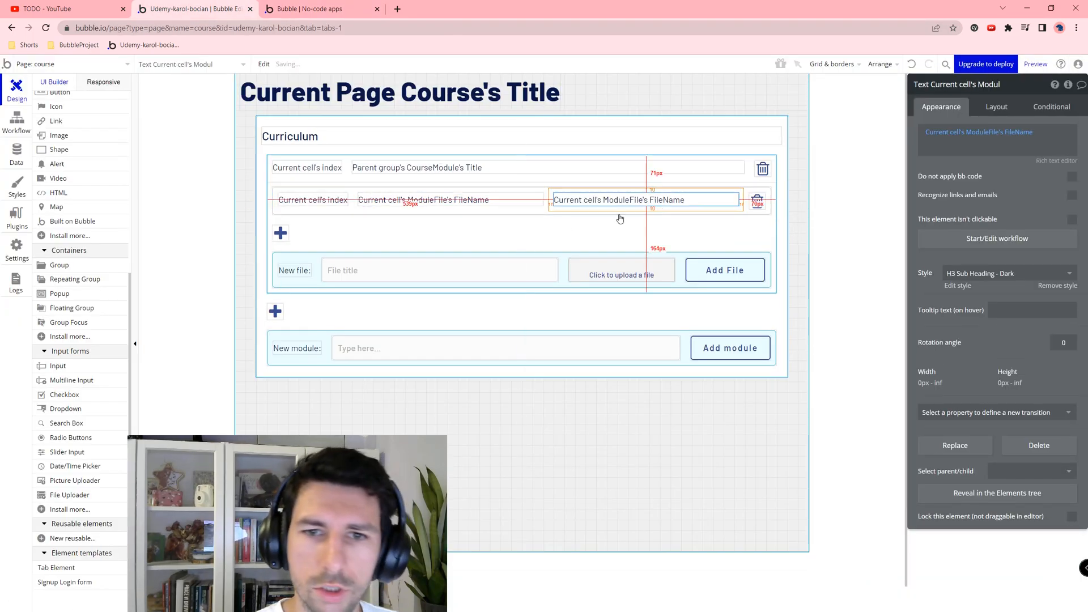
{"action": "left_click", "coordinate": [645, 201]}
{"action": "left_click", "coordinate": [951, 140]}
{"action": "left_click", "coordinate": [1008, 132]}
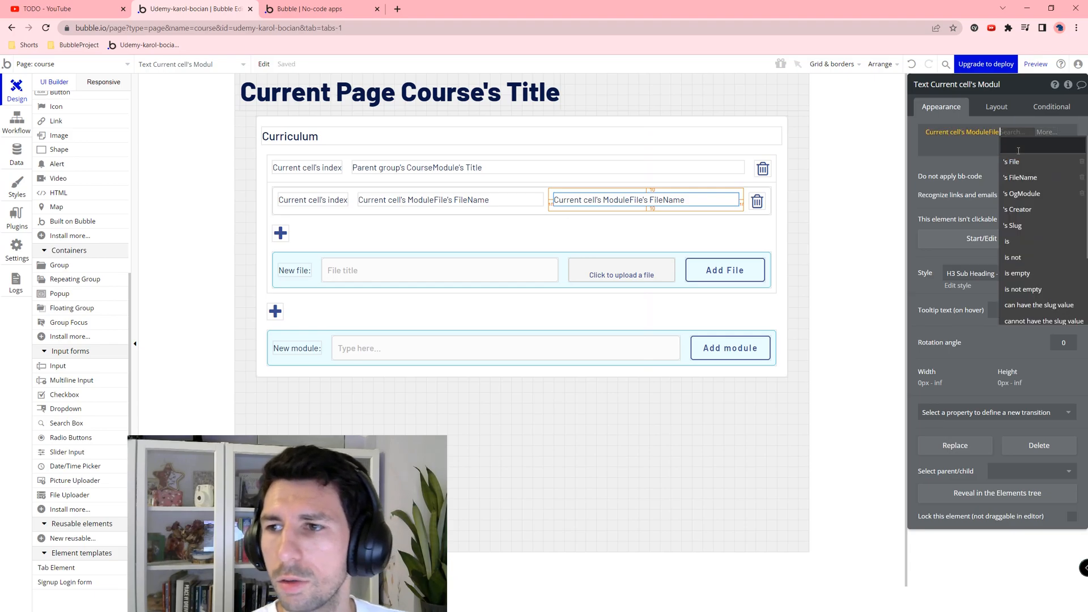
{"action": "left_click", "coordinate": [1022, 162]}
{"action": "left_click", "coordinate": [1024, 132]}
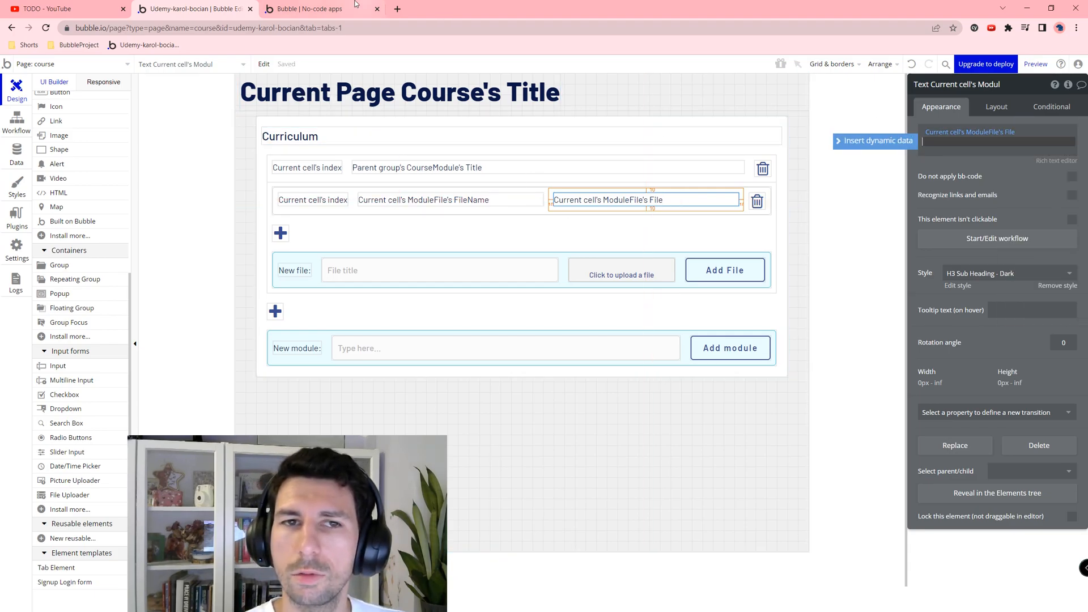
Step: Reload the preview to check the file link now shown for File 1
{"action": "left_click", "coordinate": [339, 5]}
{"action": "key", "text": "F5"}
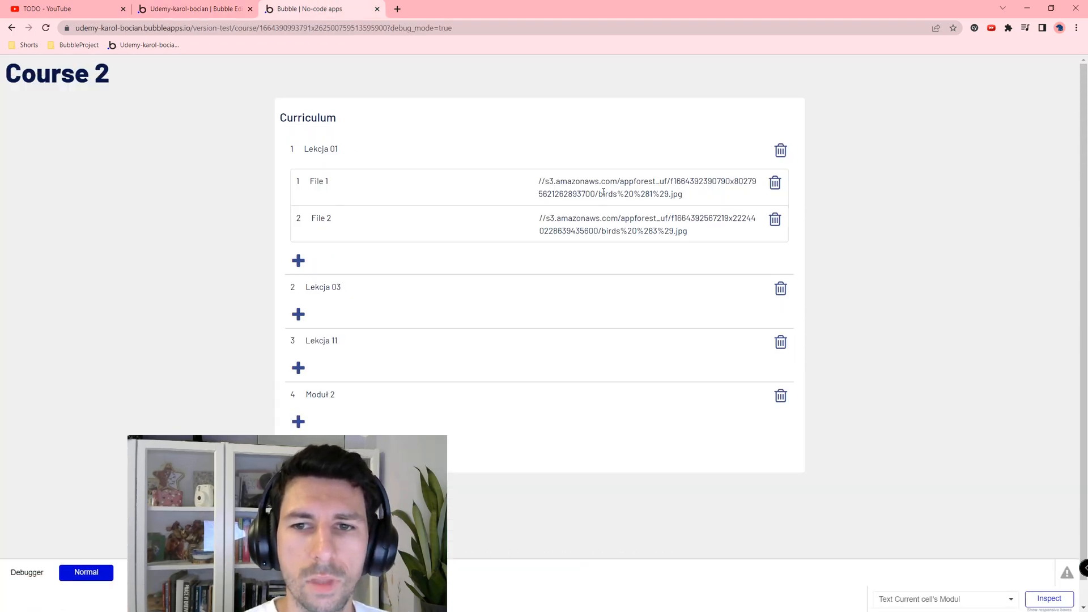
{"action": "left_click_drag", "start_coordinate": [541, 181], "coordinate": [708, 203]}
{"action": "left_click", "coordinate": [555, 187]}
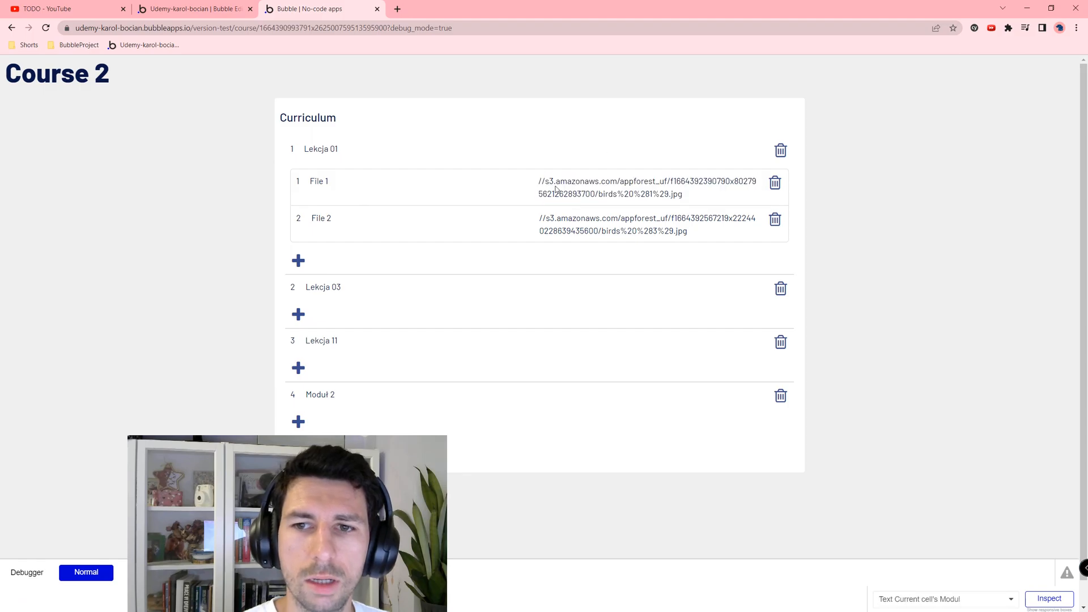
{"action": "left_click", "coordinate": [200, 6]}
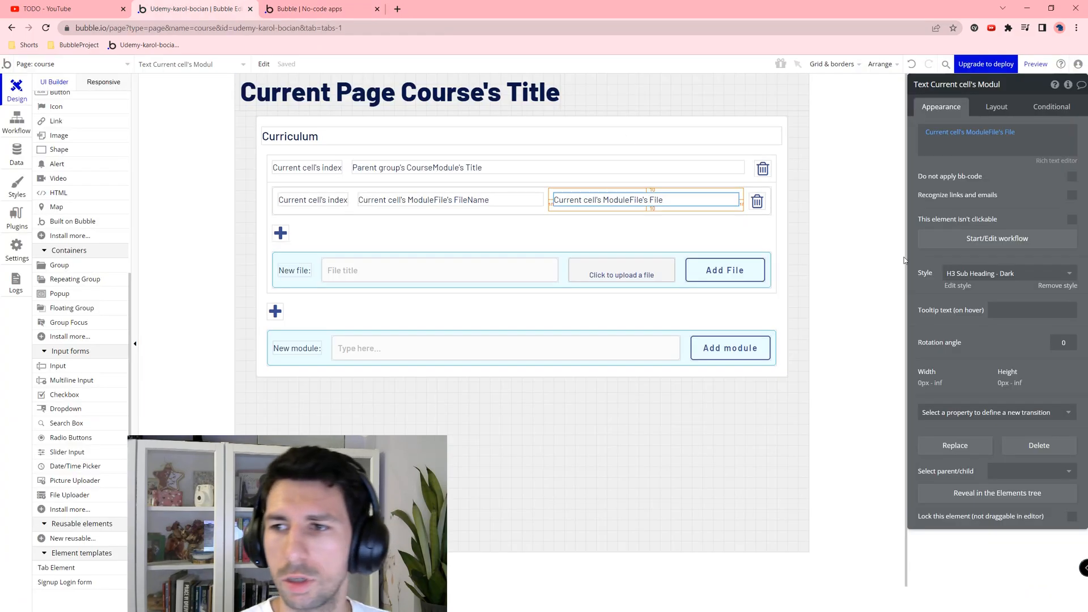
Step: Change the copied text to show the File's file name and confirm the names in the preview
{"action": "left_click", "coordinate": [1013, 132]}
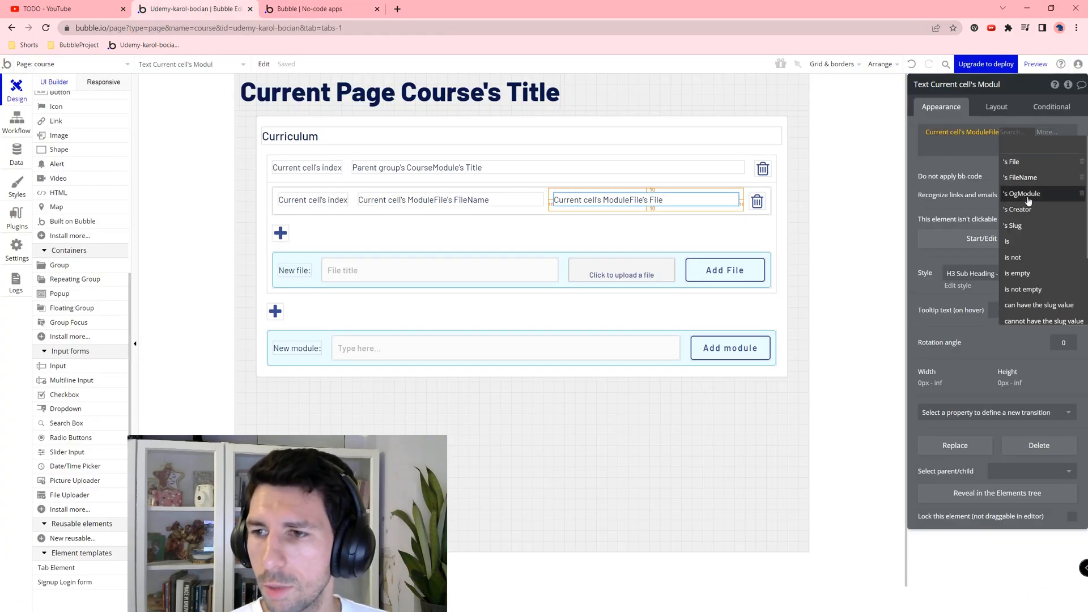
{"action": "left_click", "coordinate": [1035, 164]}
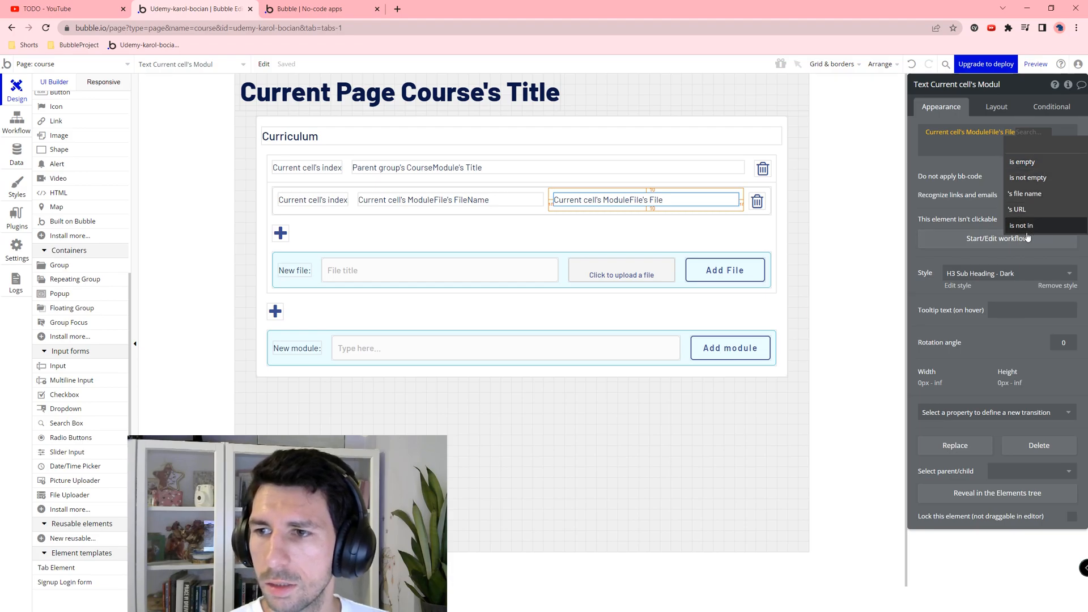
{"action": "left_click", "coordinate": [1026, 193]}
{"action": "left_click", "coordinate": [312, 8]}
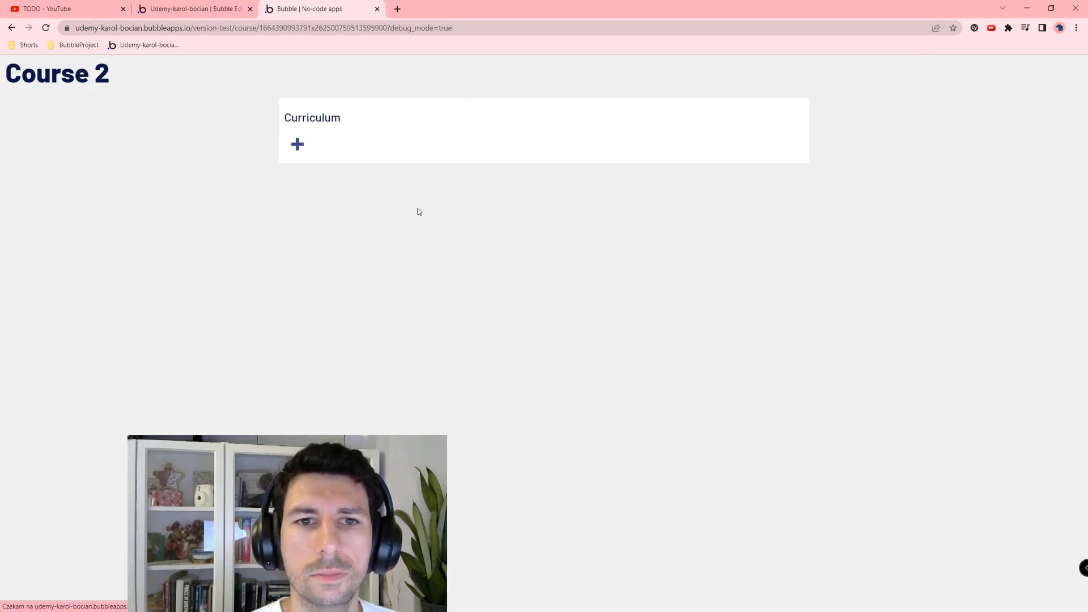
{"action": "left_click_drag", "start_coordinate": [538, 183], "coordinate": [583, 211]}
{"action": "left_click", "coordinate": [534, 211]}
Step: Inspect the File 1 and File 2 titles in the preview and open the add-module form
{"action": "double_click", "coordinate": [323, 181]}
{"action": "left_click", "coordinate": [329, 211]}
{"action": "left_click_drag", "start_coordinate": [329, 210], "coordinate": [311, 209]}
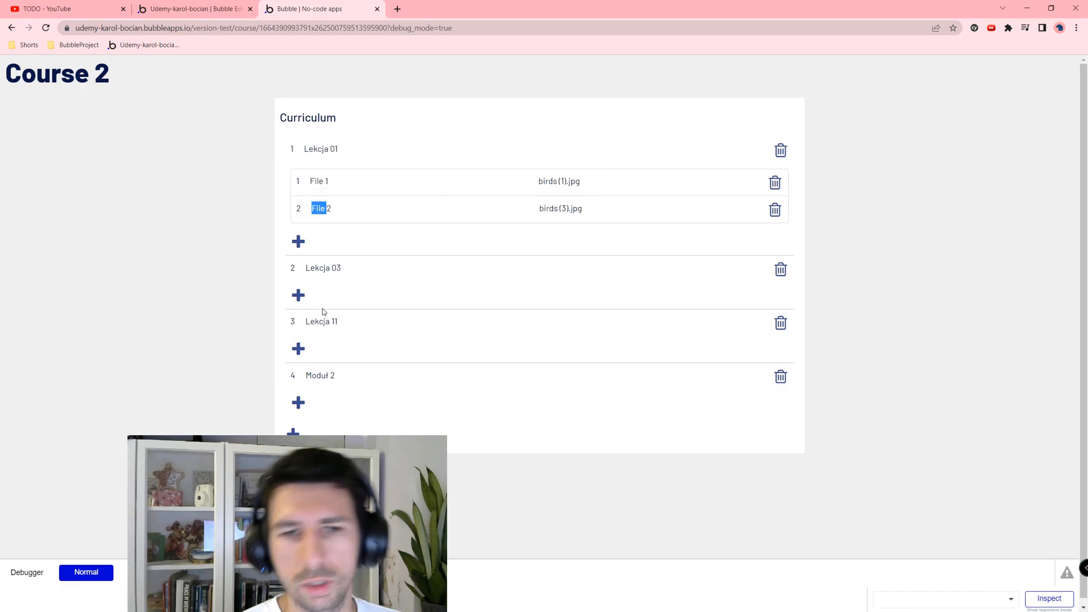
{"action": "left_click", "coordinate": [384, 290]}
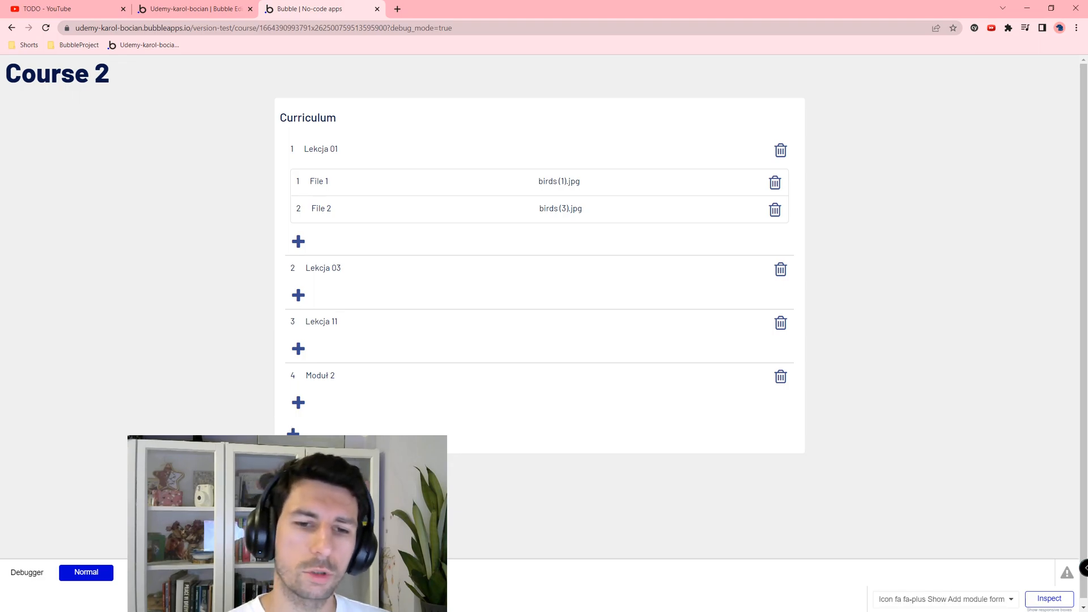
{"action": "left_click", "coordinate": [293, 436]}
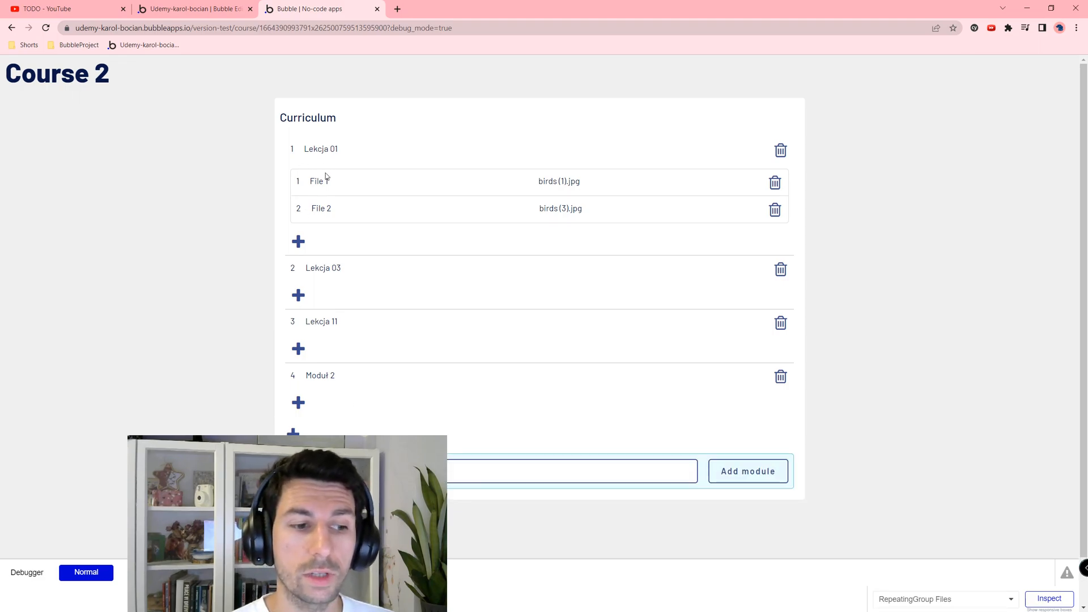
{"action": "left_click", "coordinate": [223, 105]}
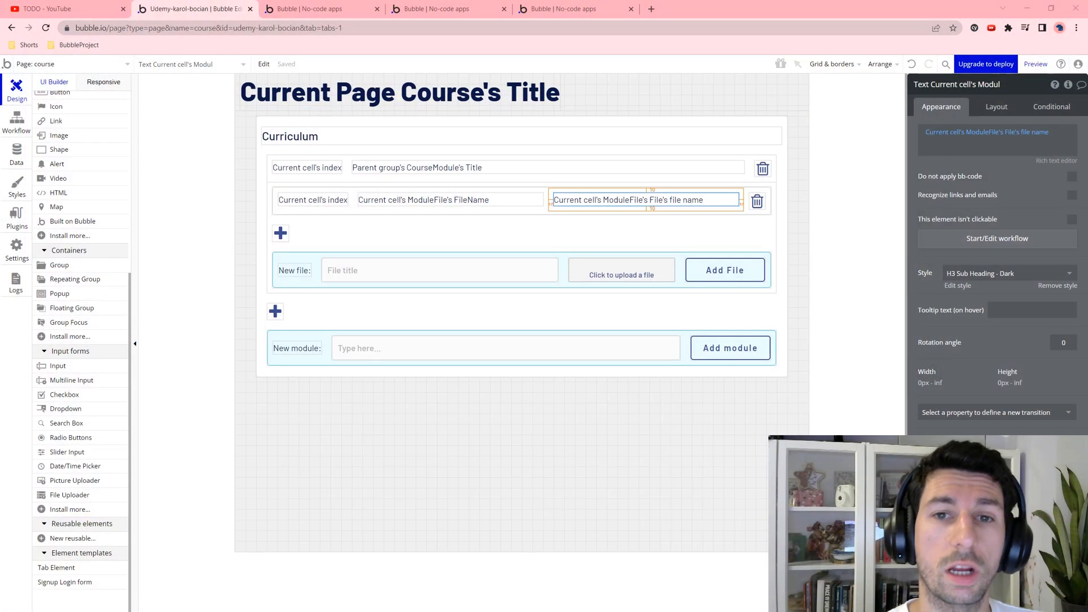
Step: Remove the Udemy clone video from the YouTube TODO playlist via Usuń z „TODO”
{"action": "left_click", "coordinate": [45, 8]}
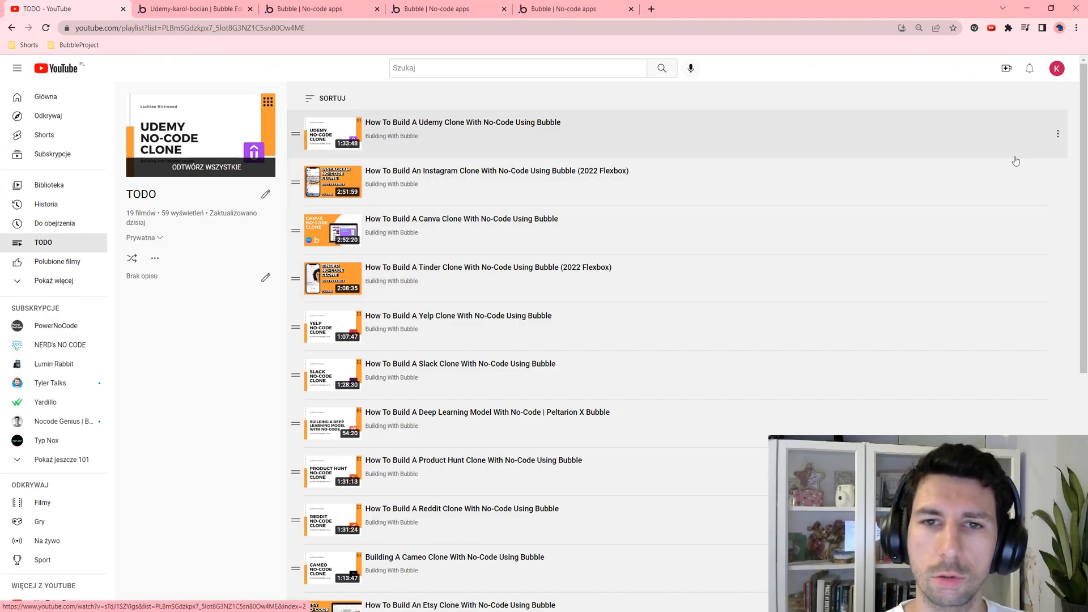
{"action": "left_click", "coordinate": [1057, 136]}
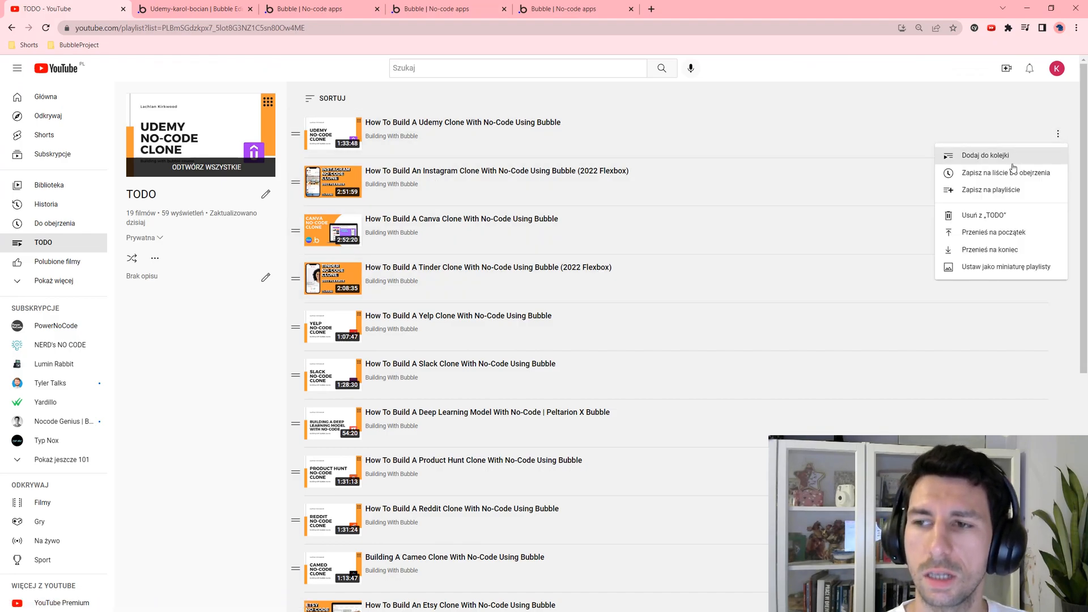
{"action": "left_click", "coordinate": [1012, 216]}
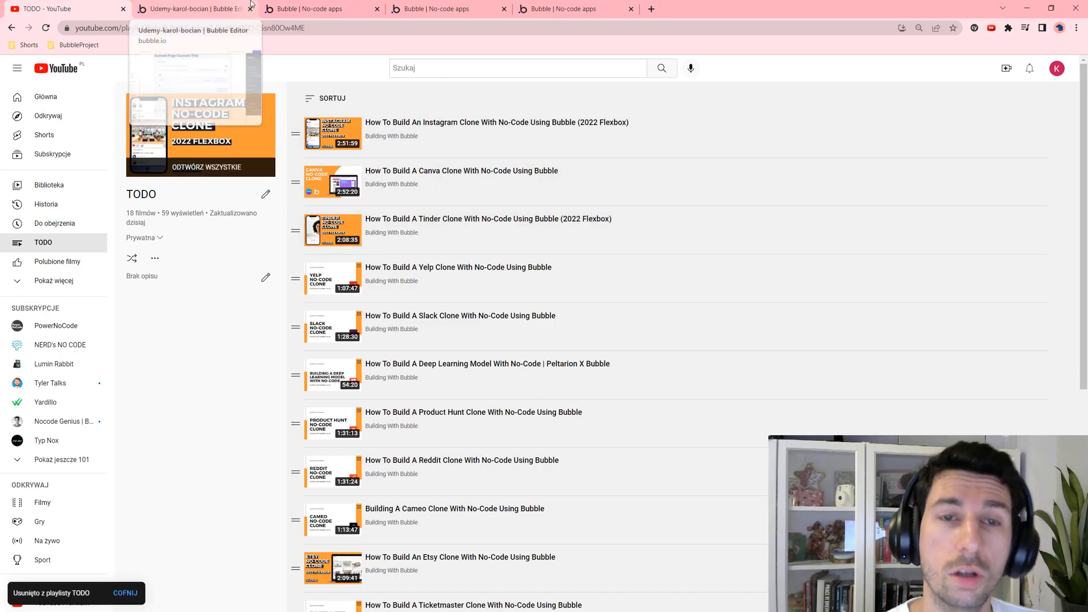
{"action": "left_click", "coordinate": [293, 7]}
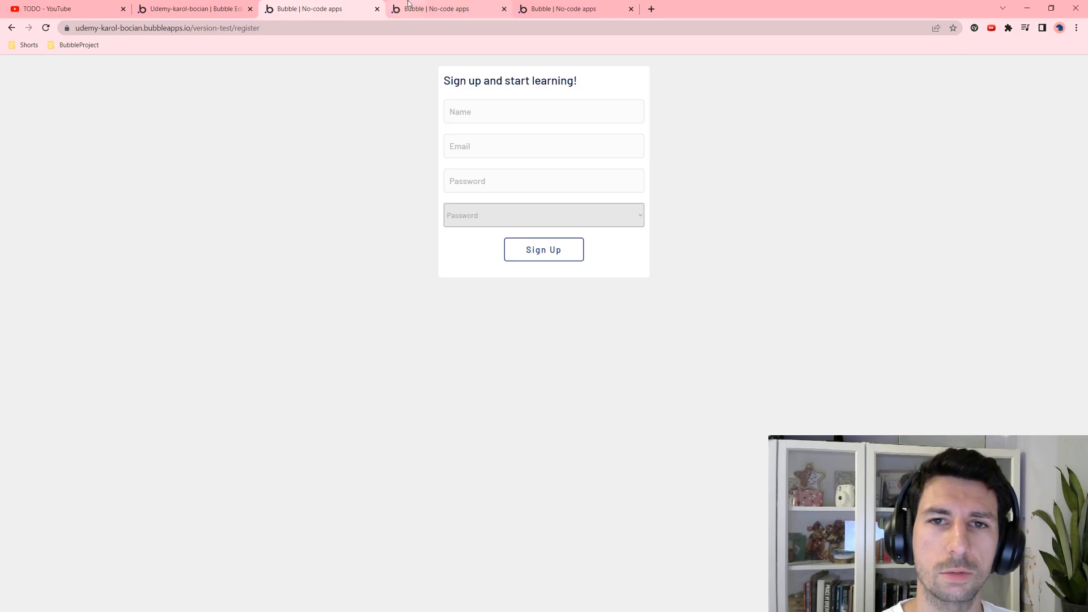
Step: On the Course 2 curriculum preview, open the new-file form under Moduł 2
{"action": "left_click", "coordinate": [482, 11]}
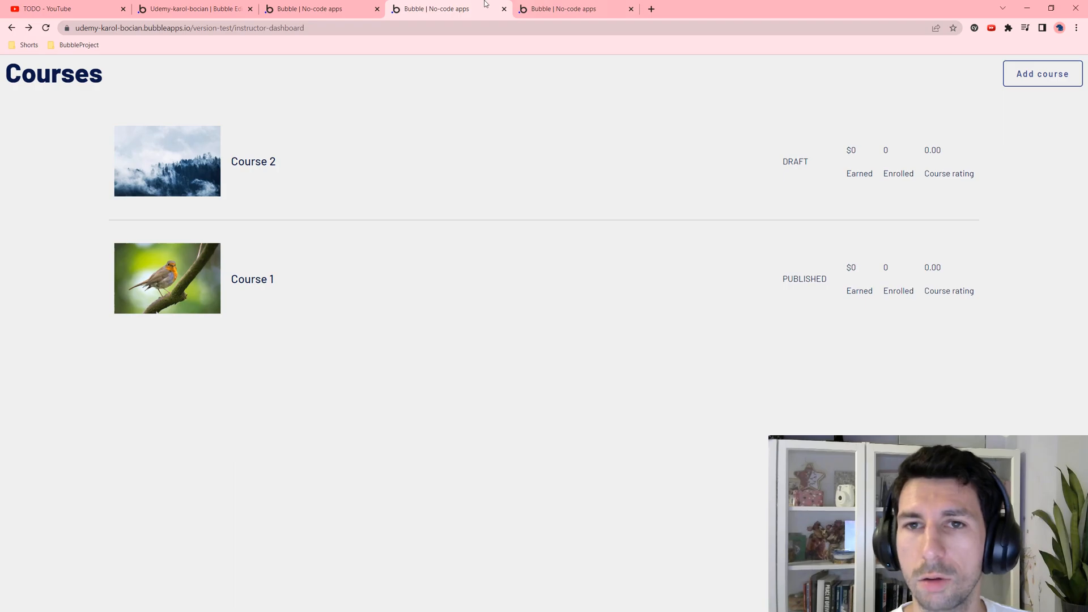
{"action": "left_click", "coordinate": [525, 5]}
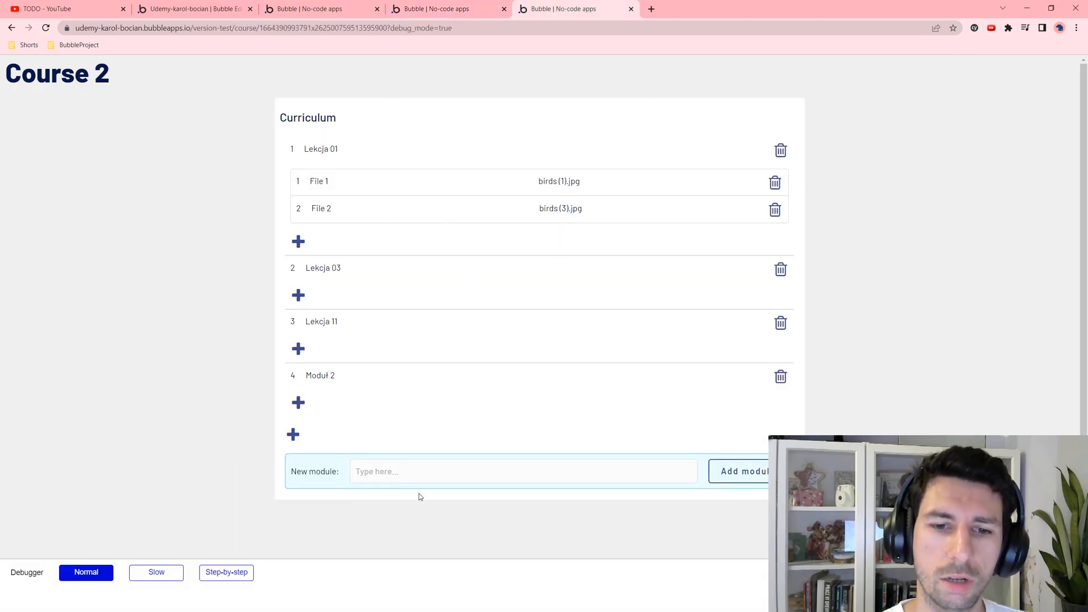
{"action": "left_click", "coordinate": [293, 436]}
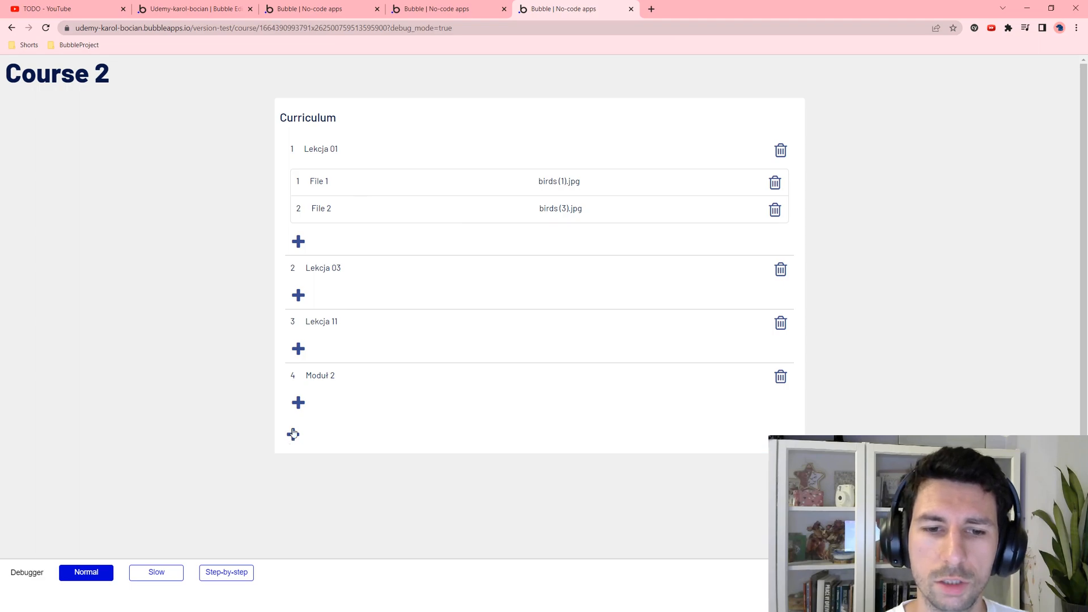
{"action": "left_click", "coordinate": [293, 434]}
{"action": "left_click", "coordinate": [299, 403]}
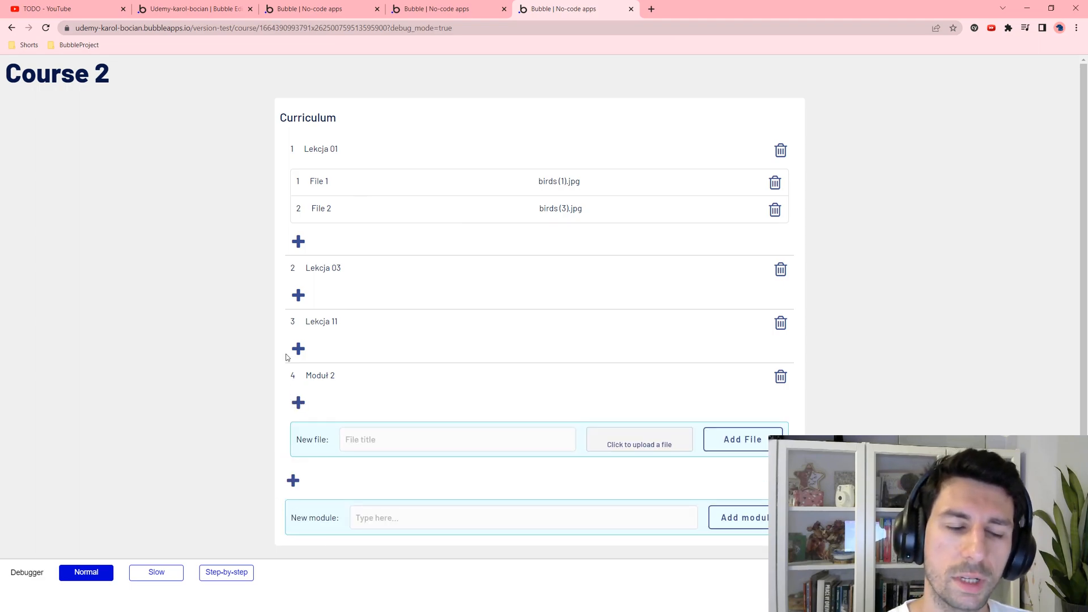